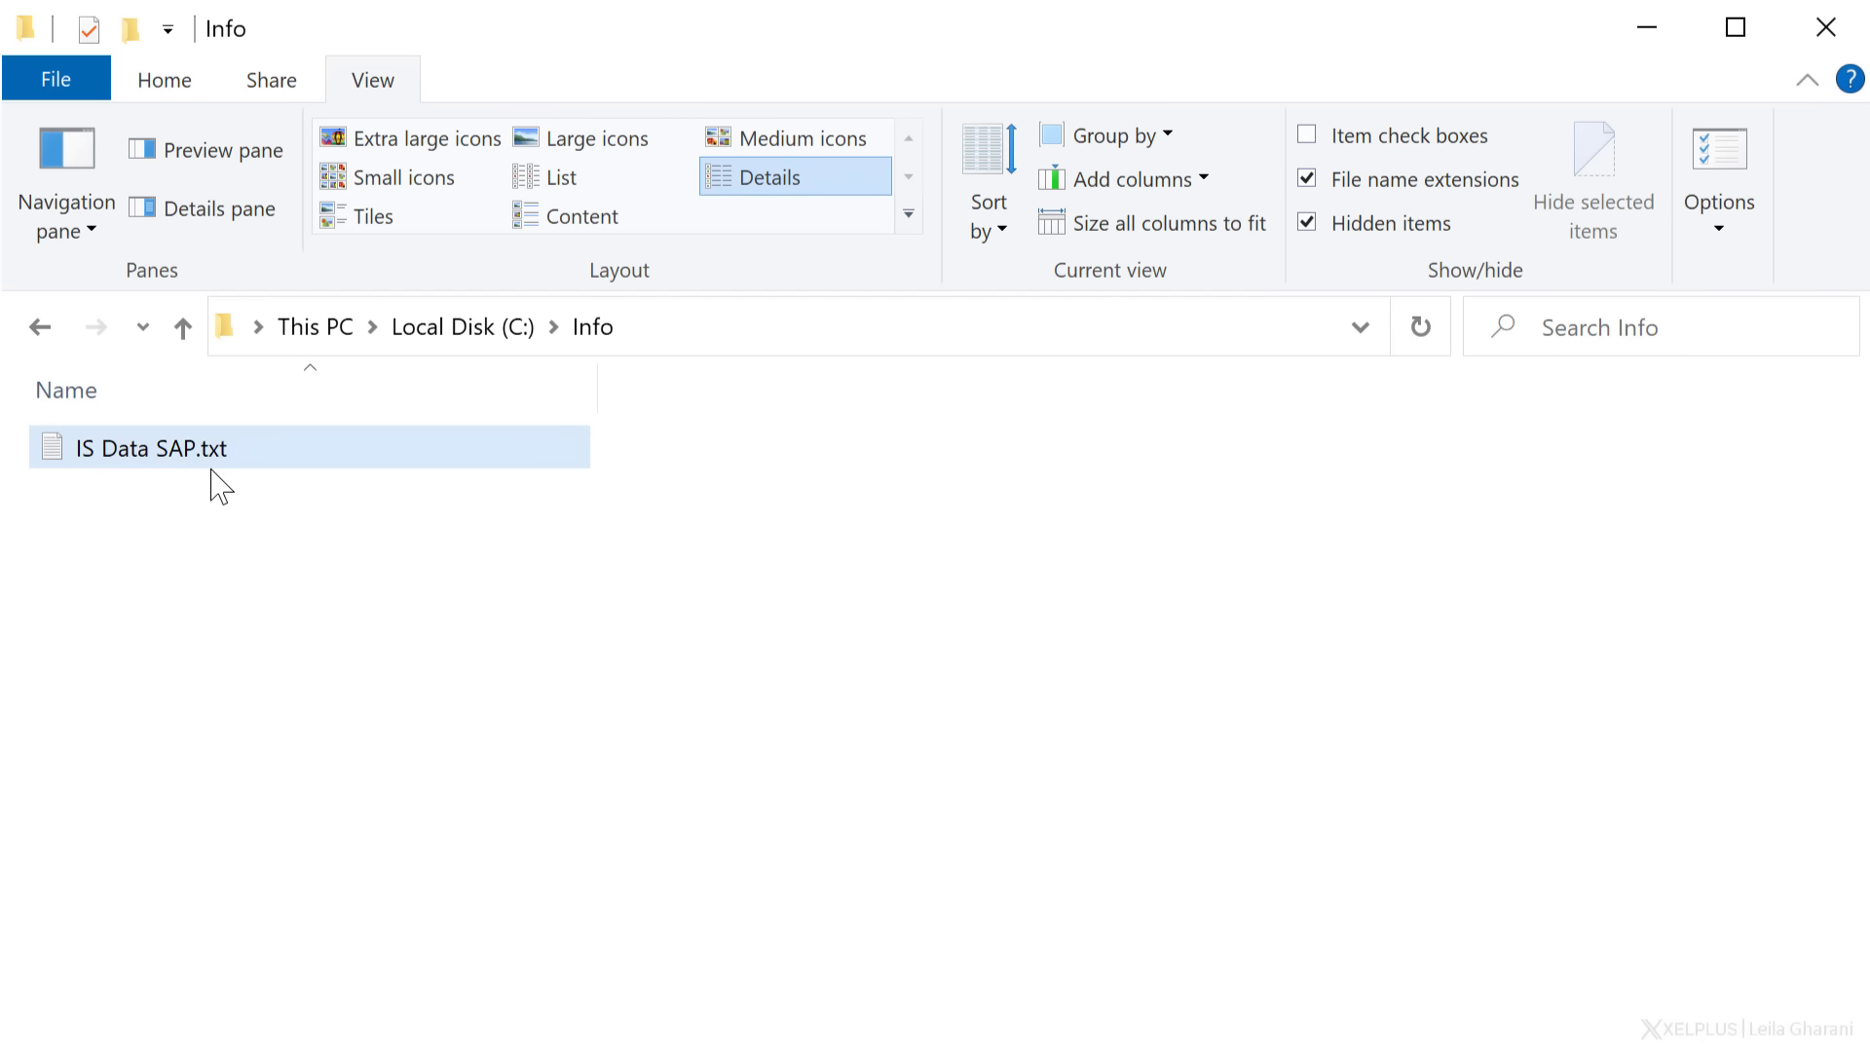
Step: Open IS Data SAP.txt and examine the layout of its income statement rows and amount columns
double_click(158, 471)
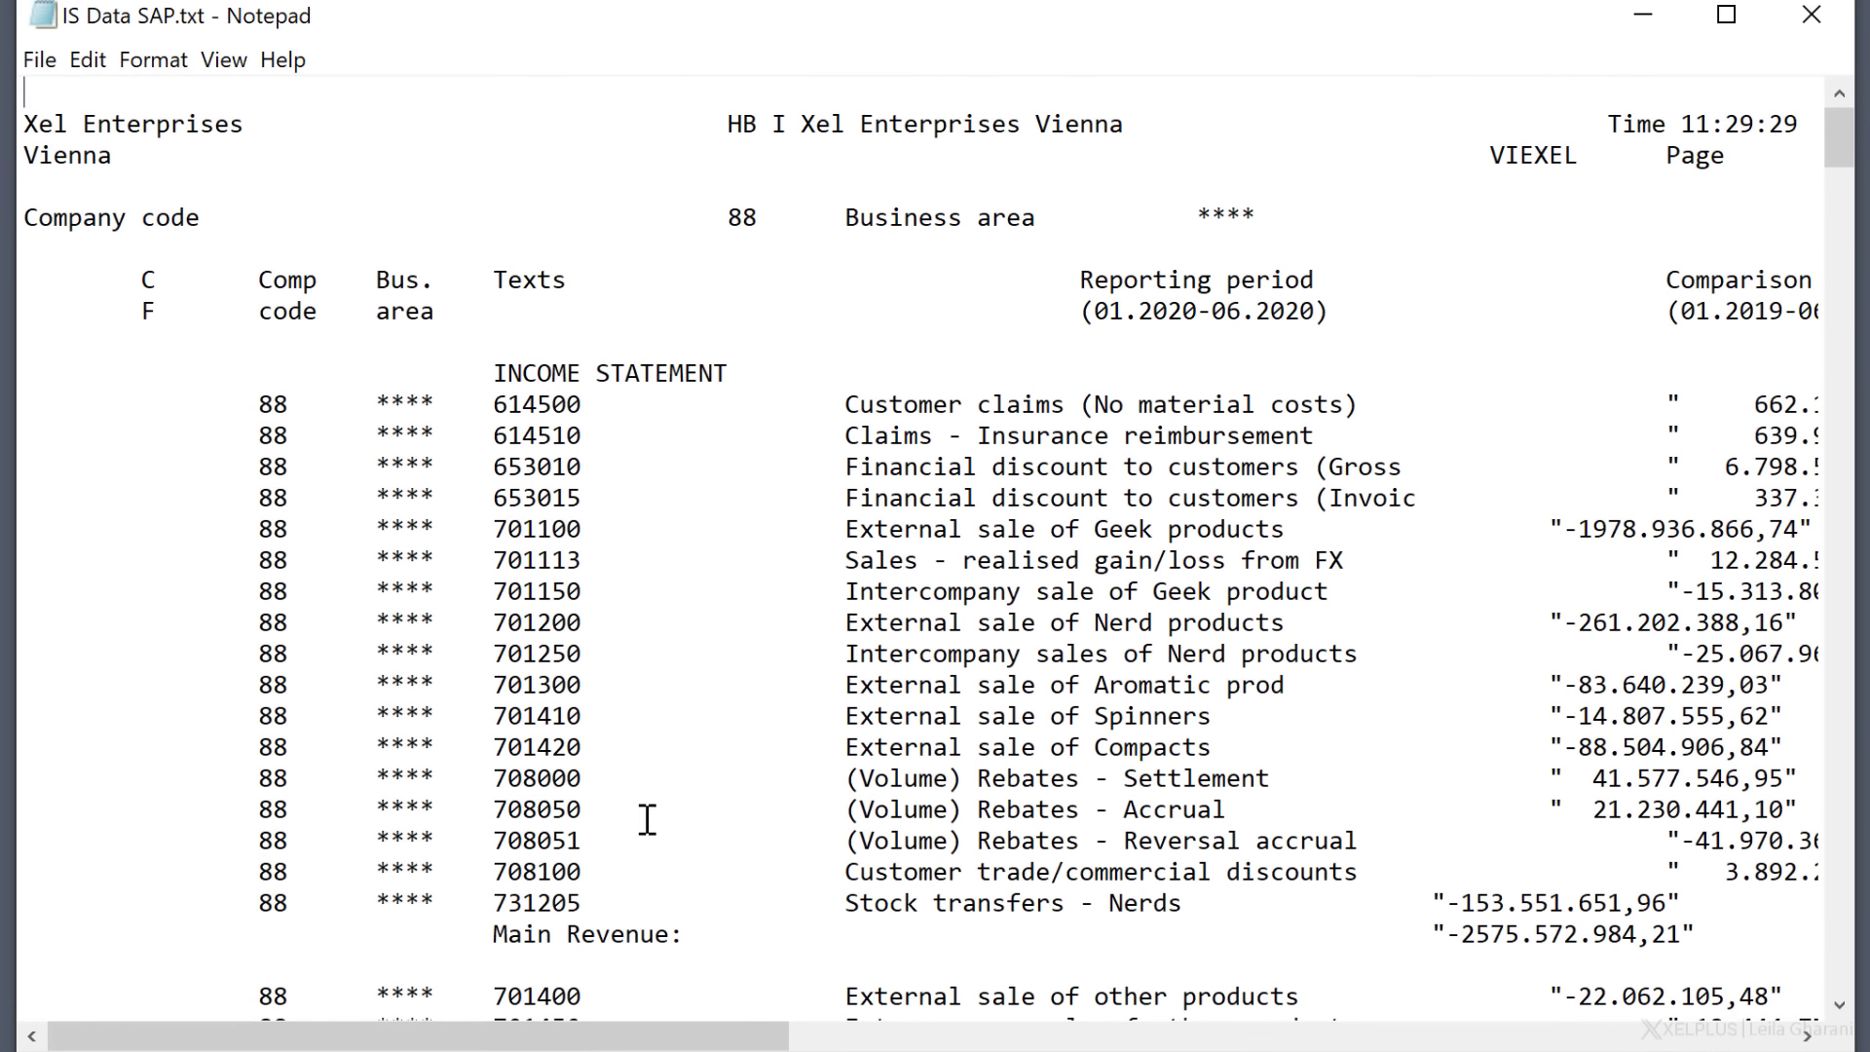
drag(672, 1037, 1231, 1030)
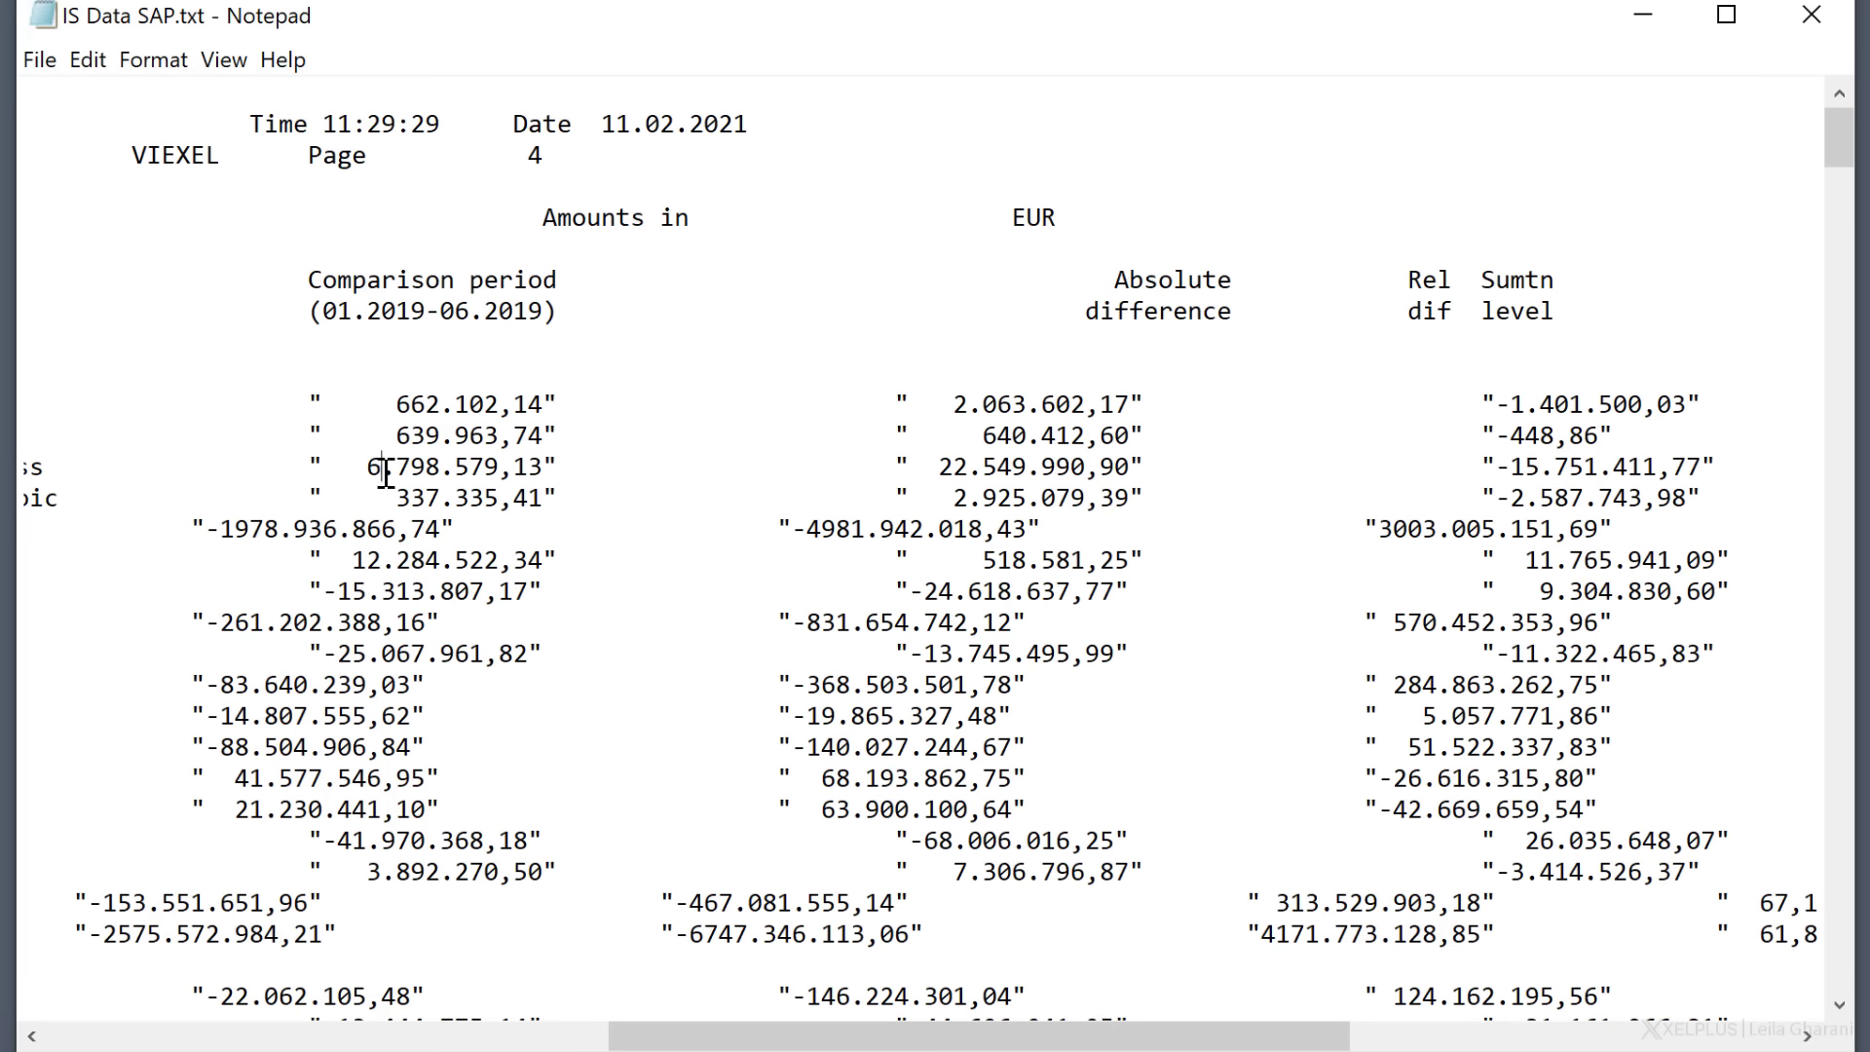
drag(384, 474, 394, 479)
drag(730, 1035, 59, 1047)
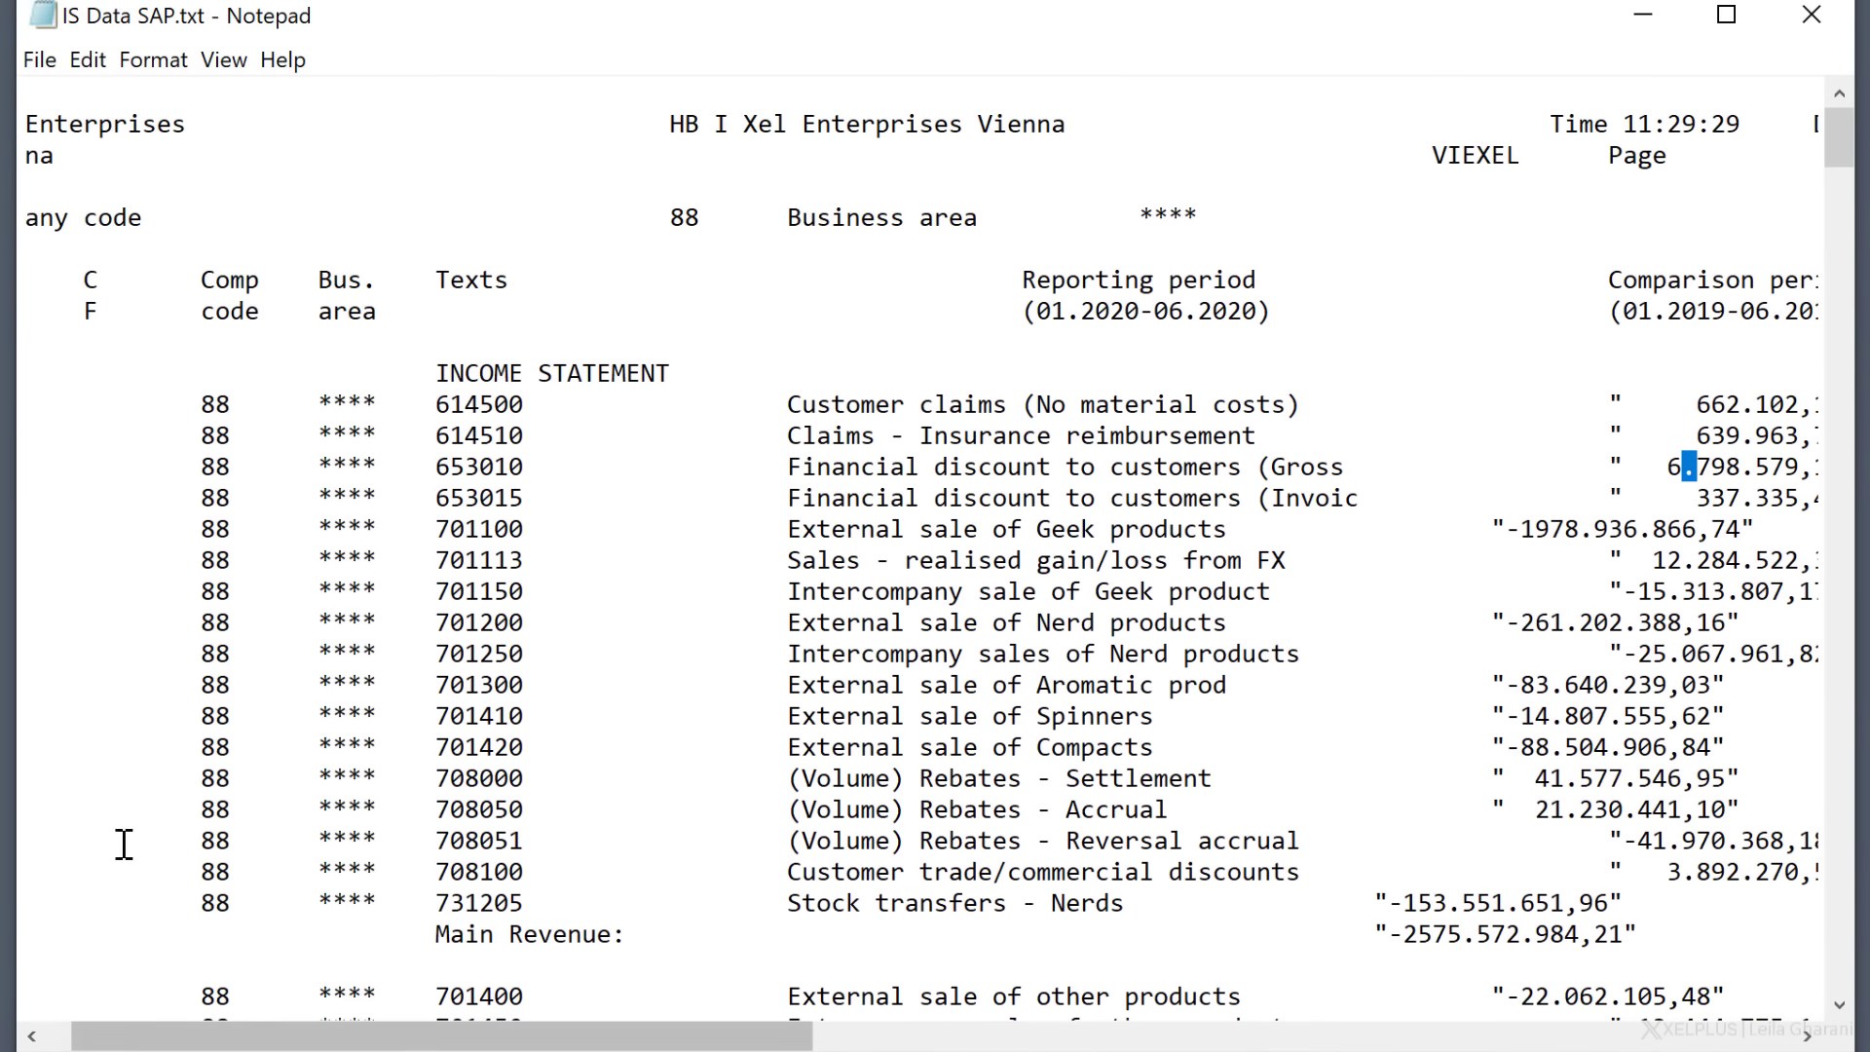
scroll(679, 879, down, 2)
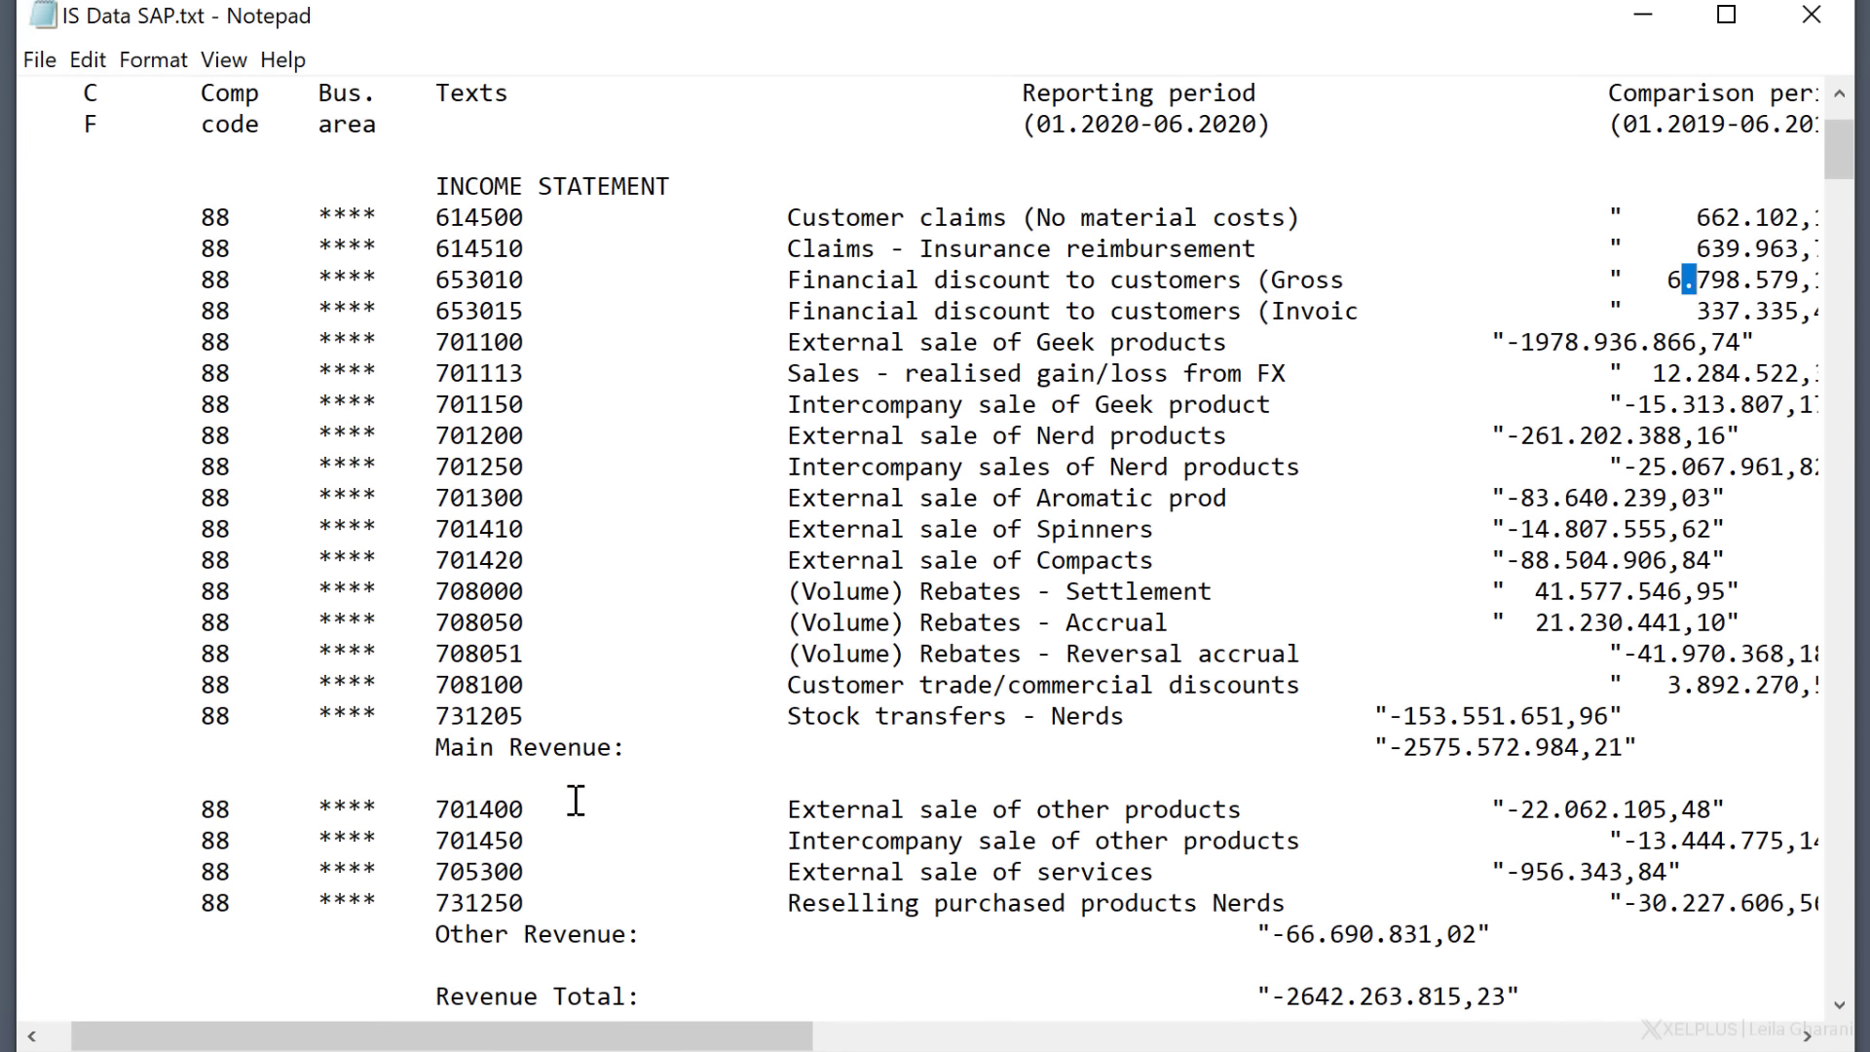
scroll(889, 725, down, 18)
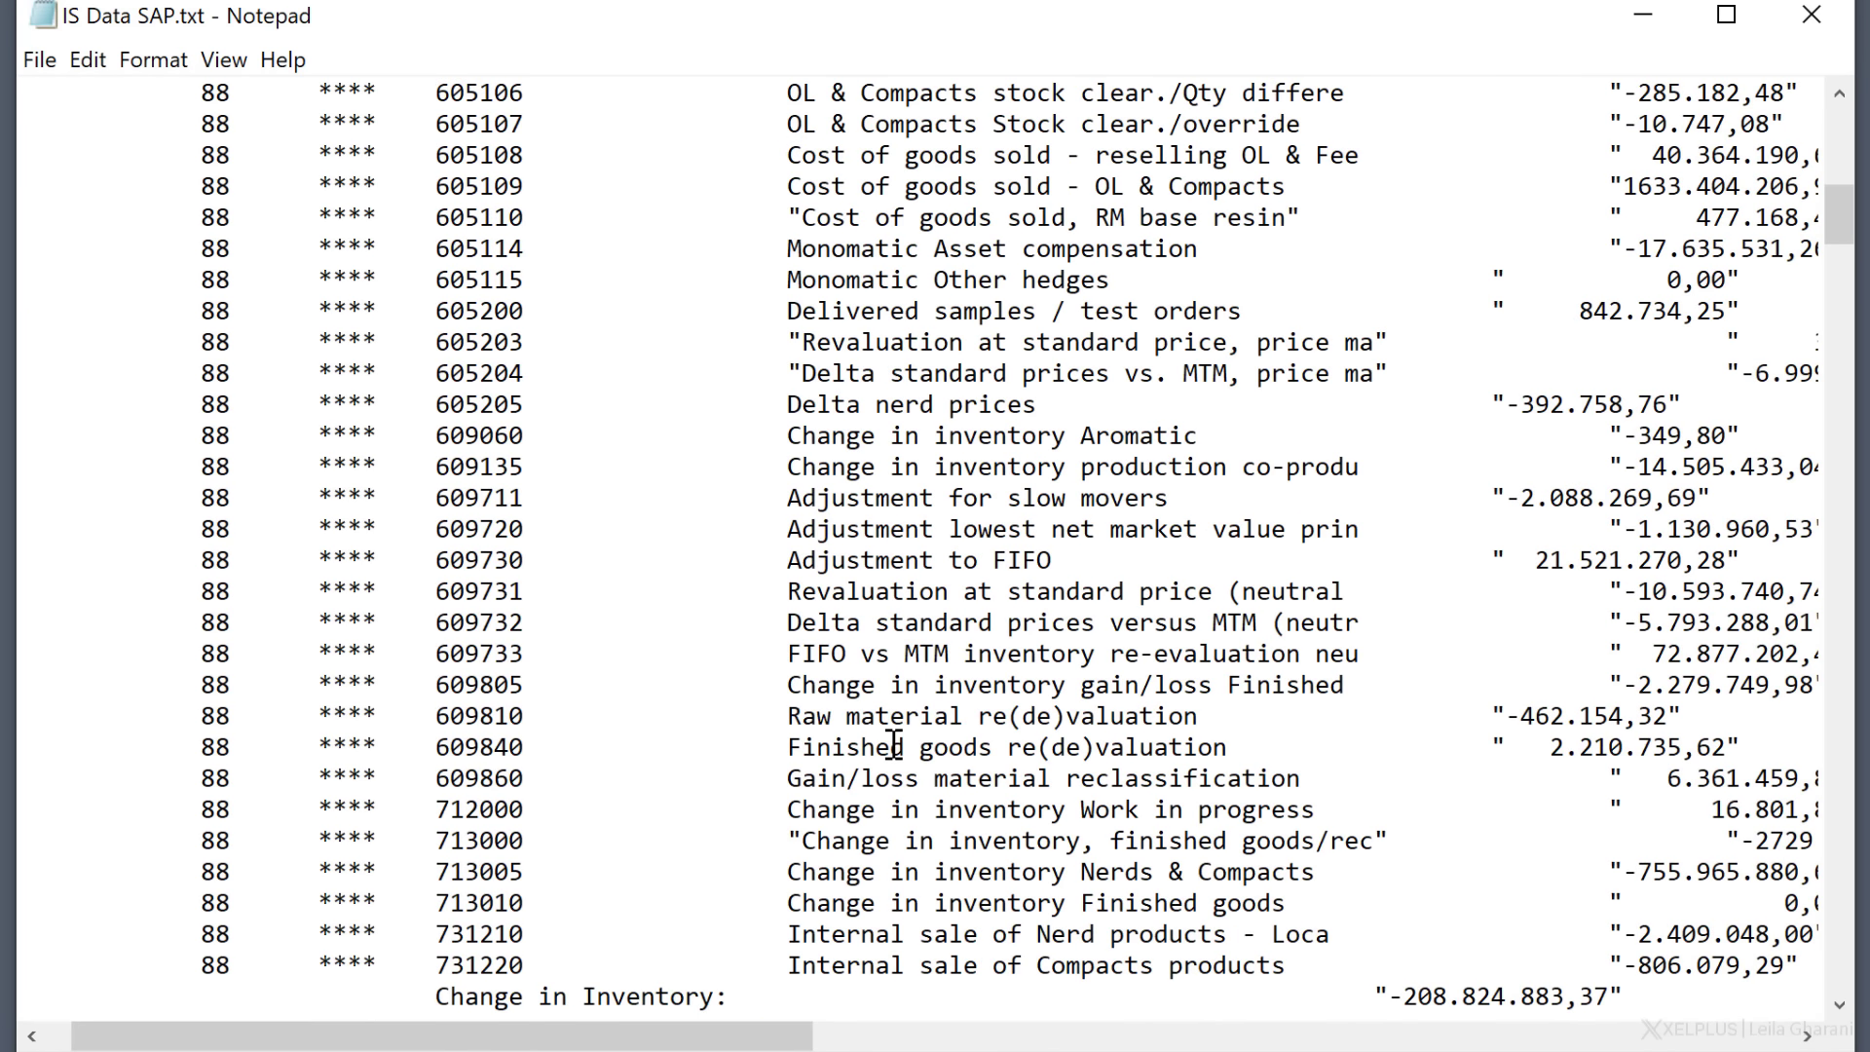
scroll(894, 747, down, 2)
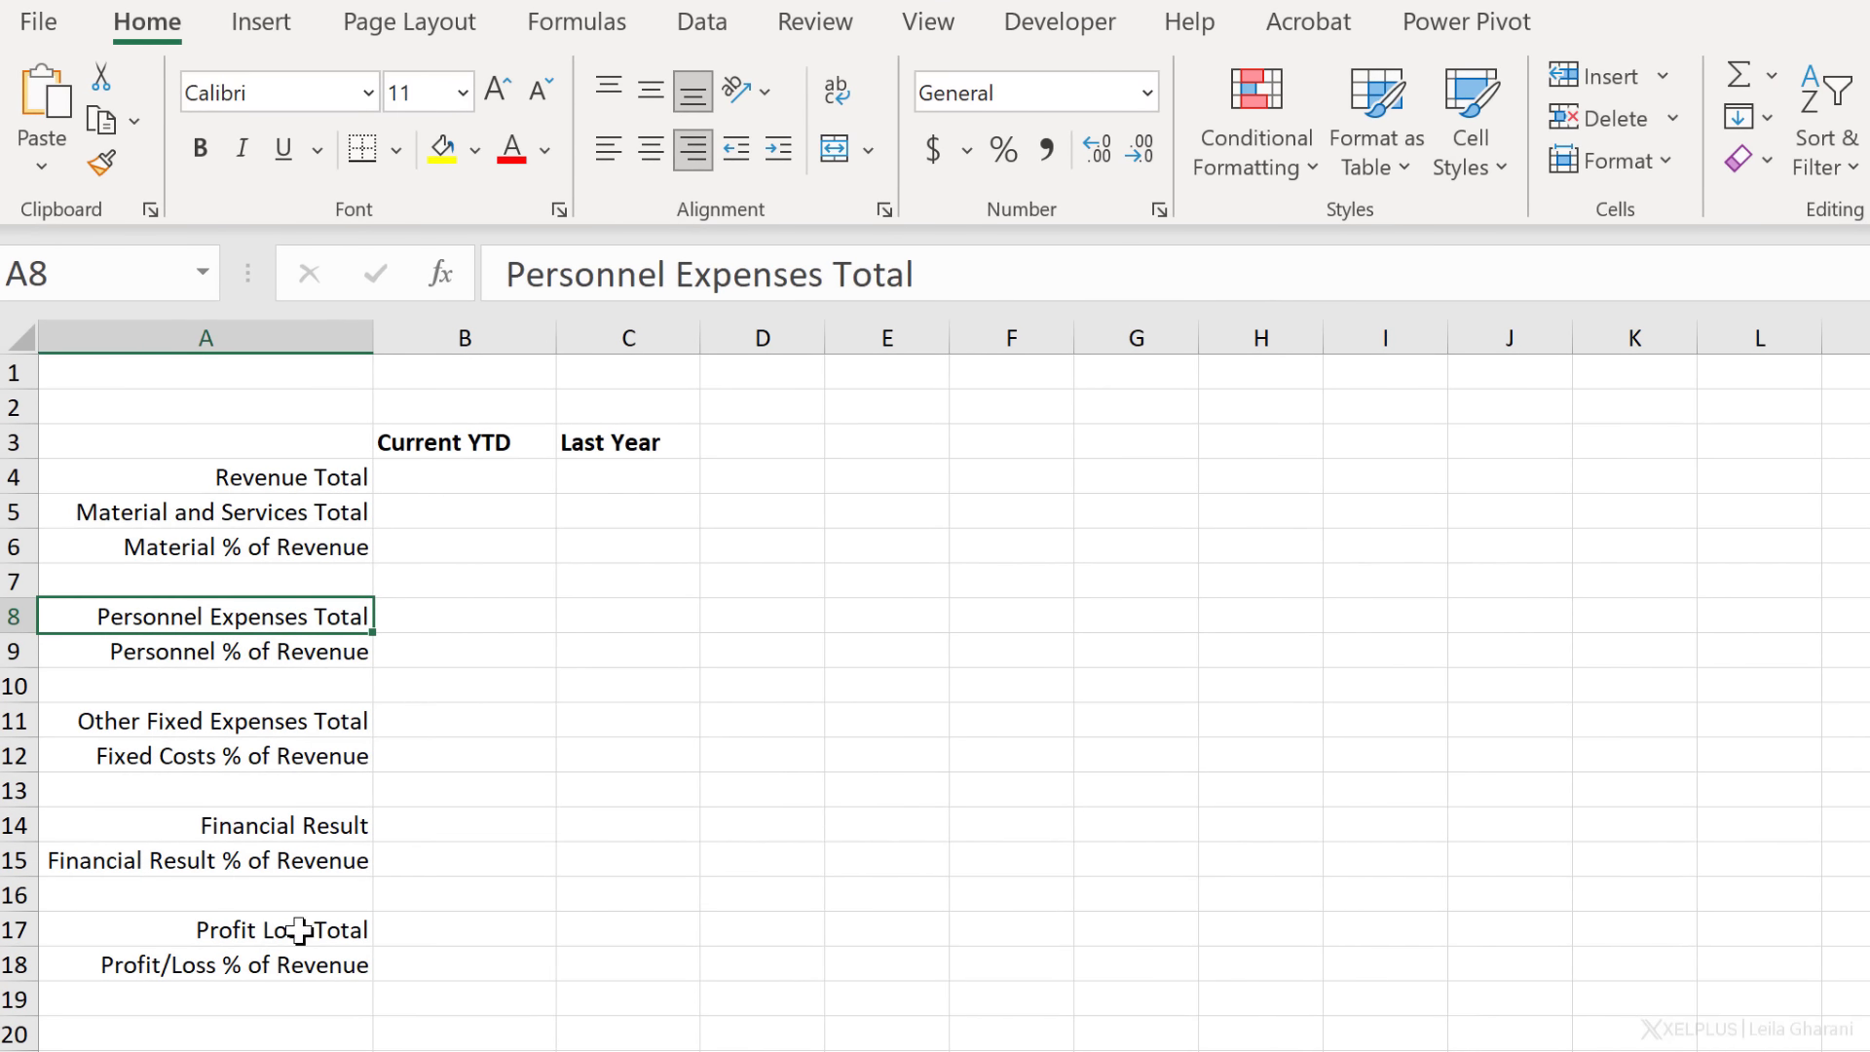
Step: Copy the entire contents of IS Data SAP.txt and paste them into a new worksheet in the Excel analysis workbook
click(425, 445)
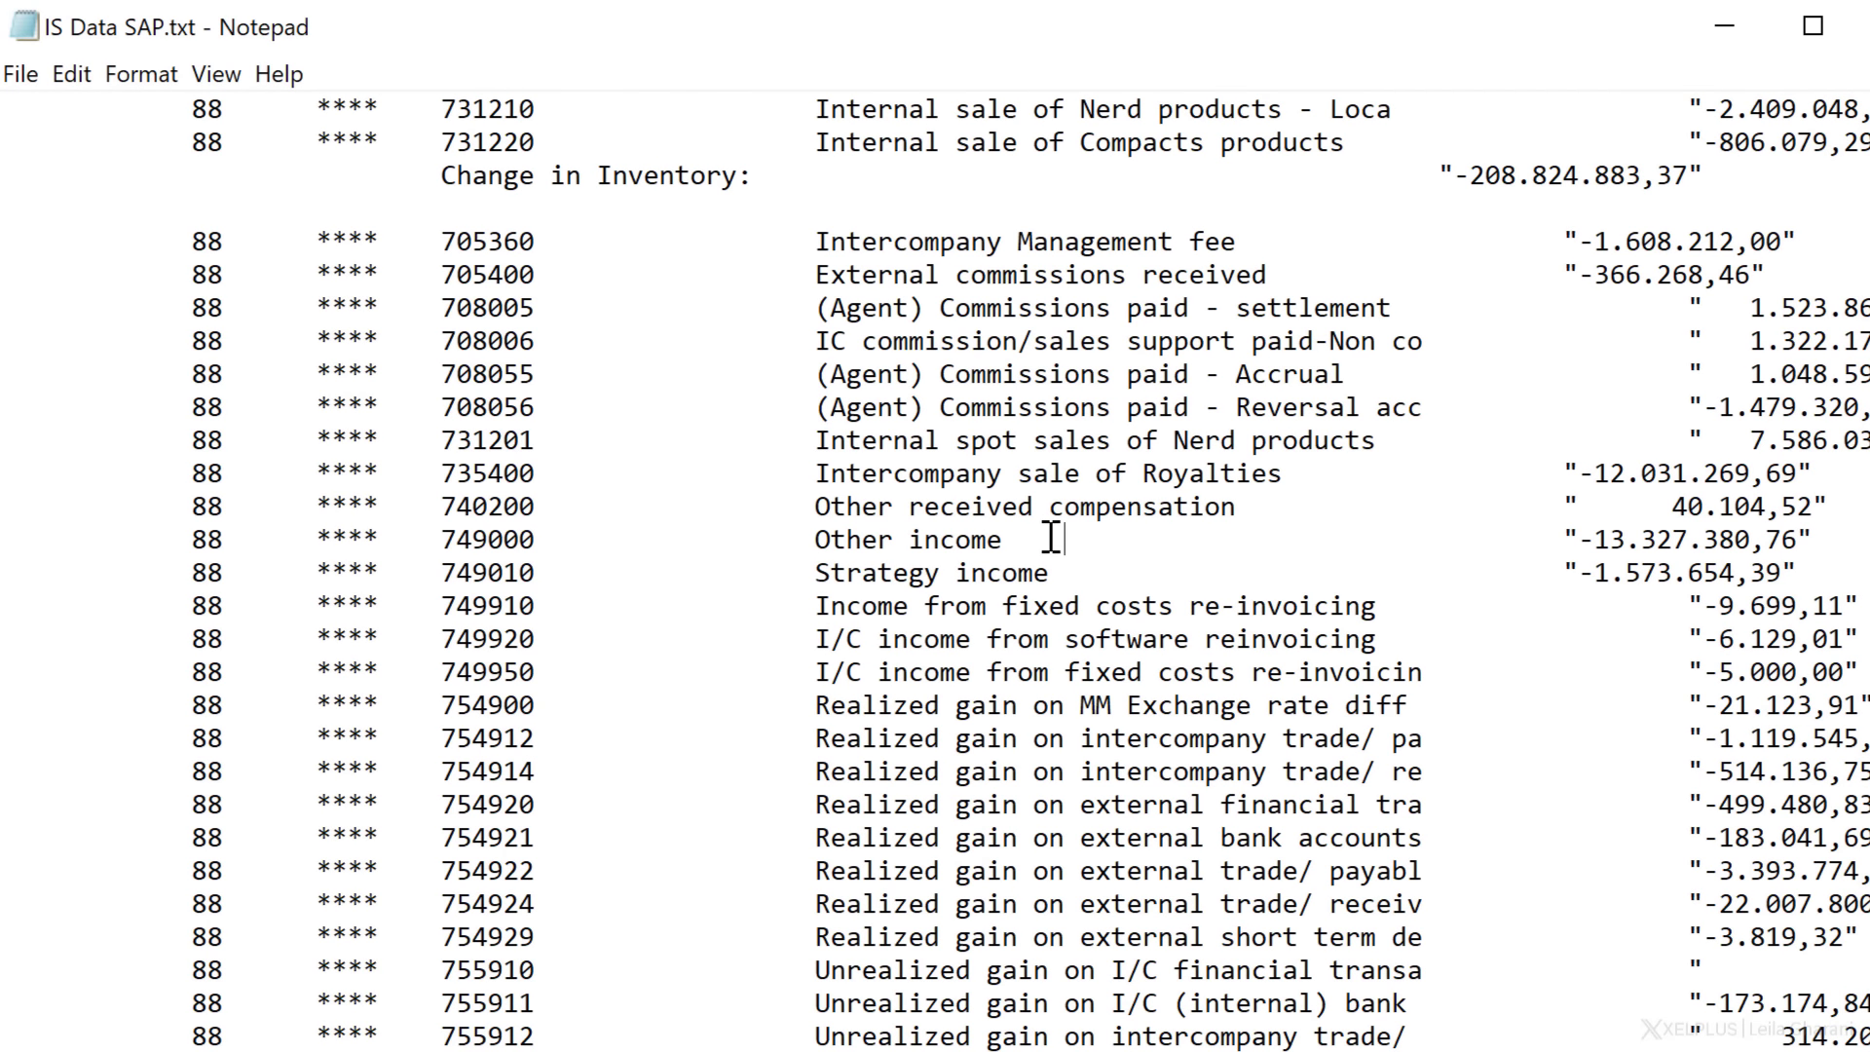
key(ctrl+a)
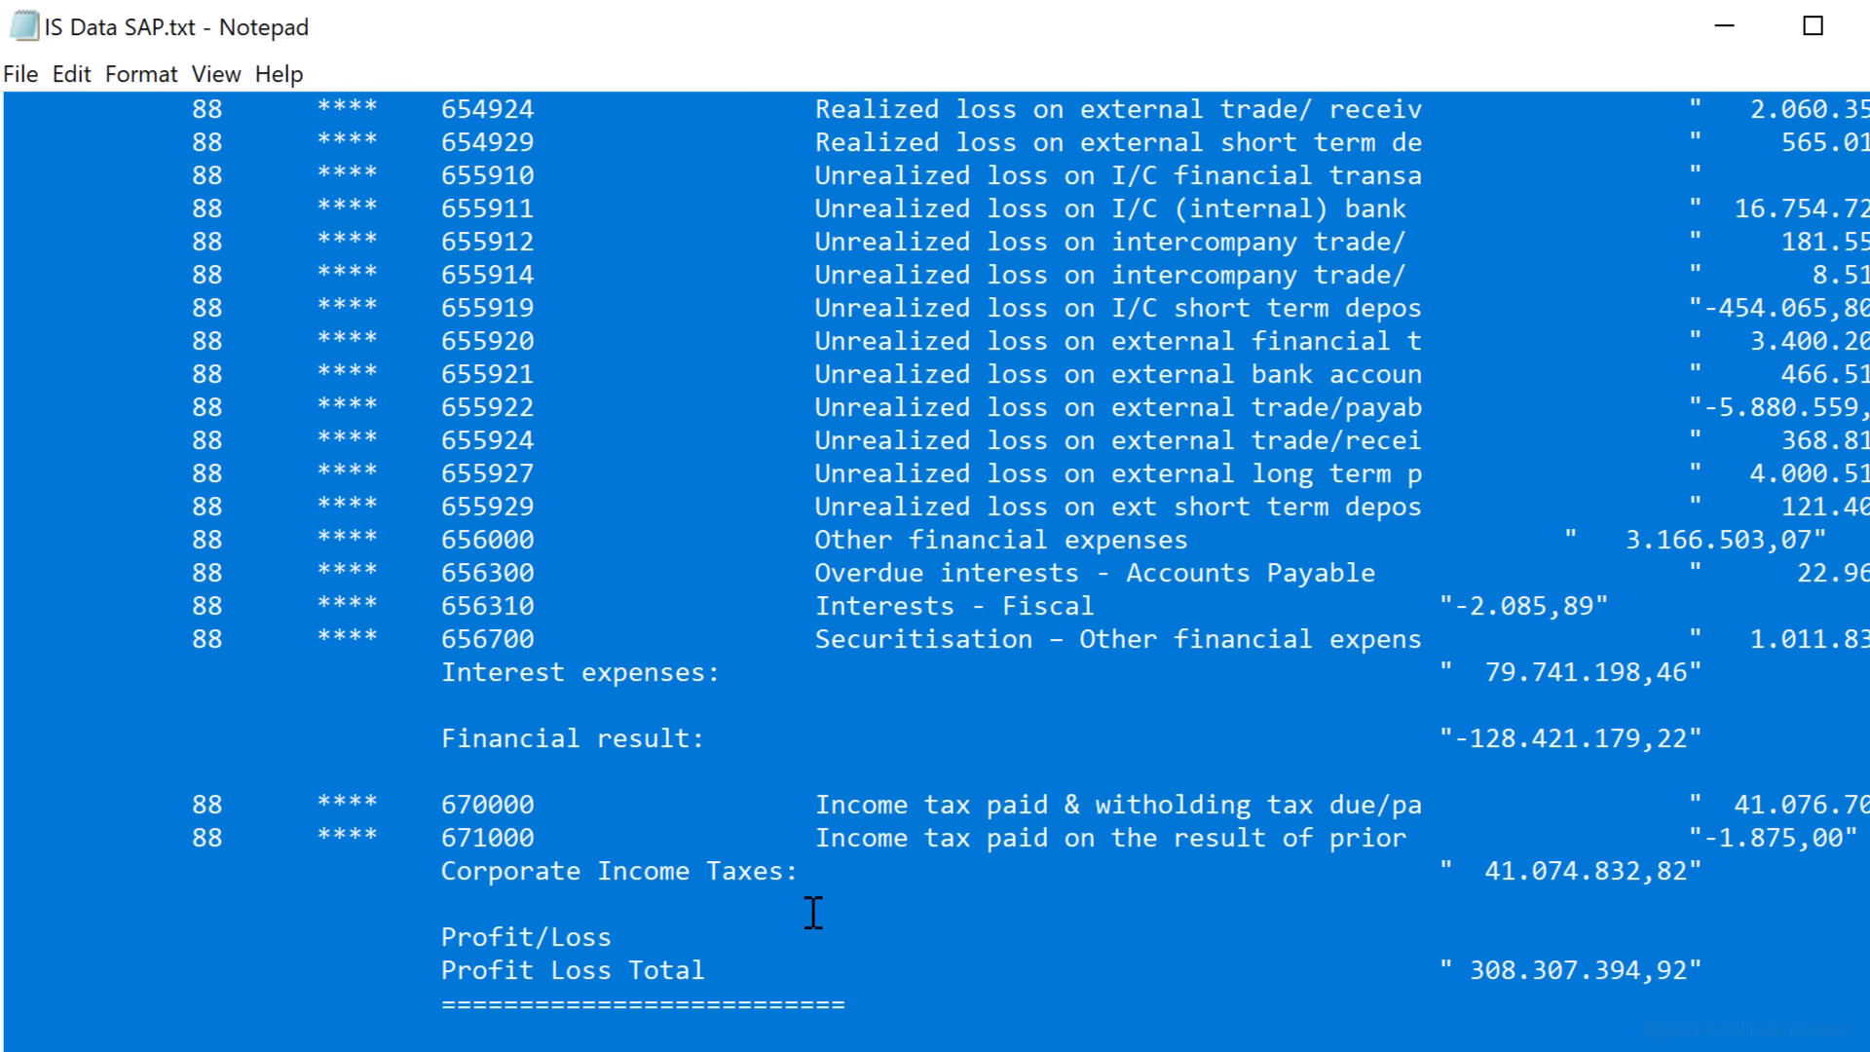
key(ctrl+c)
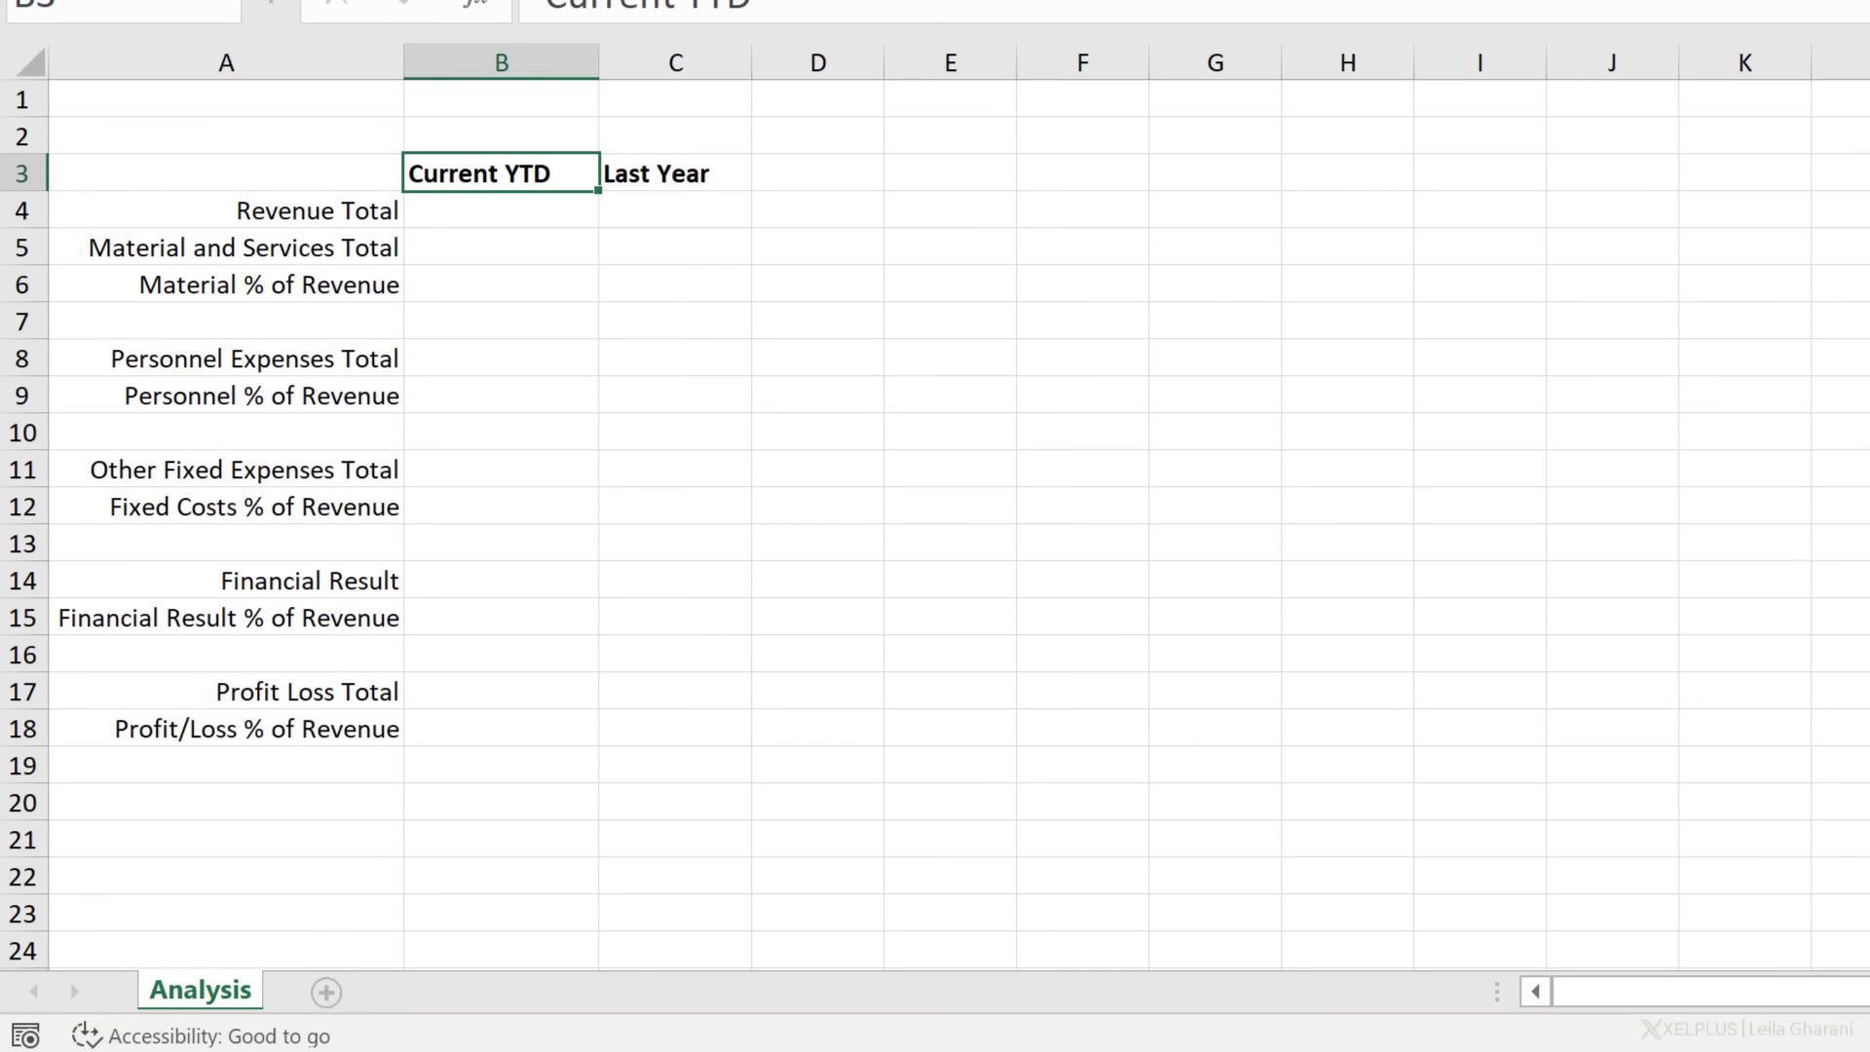
click(326, 994)
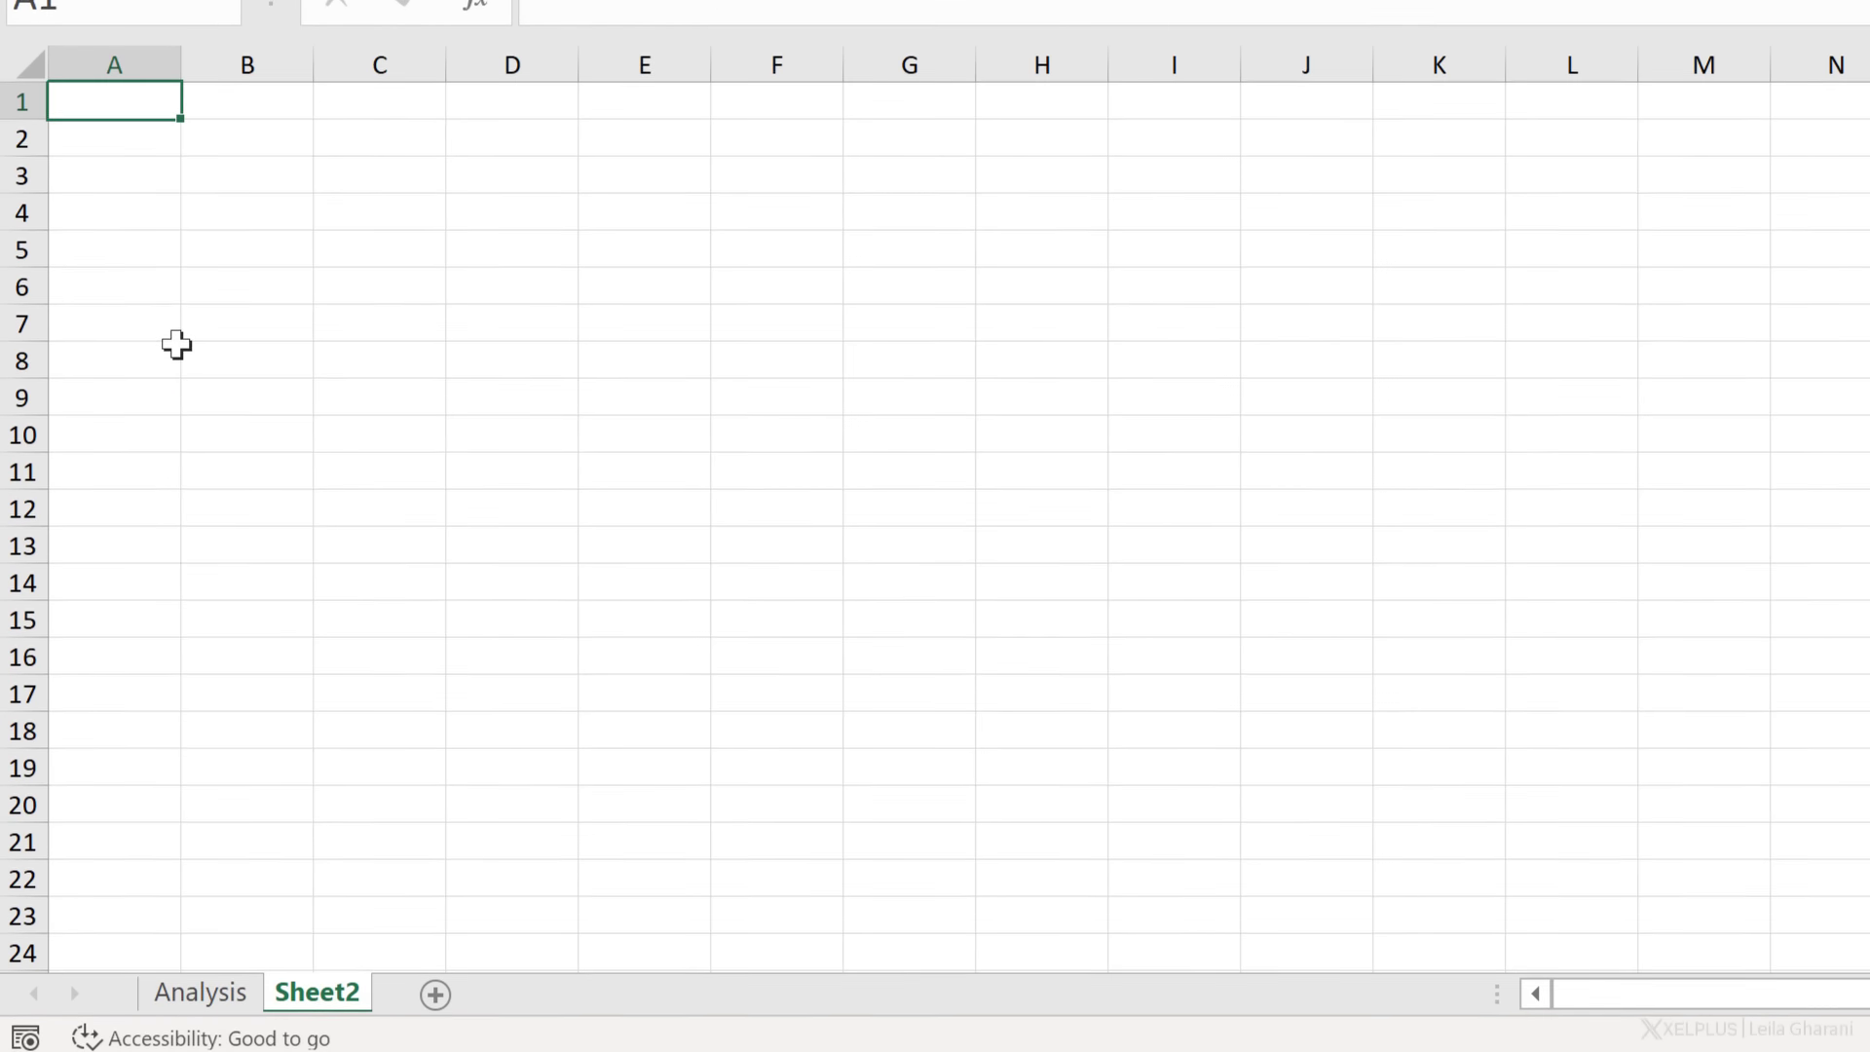
key(ctrl+v)
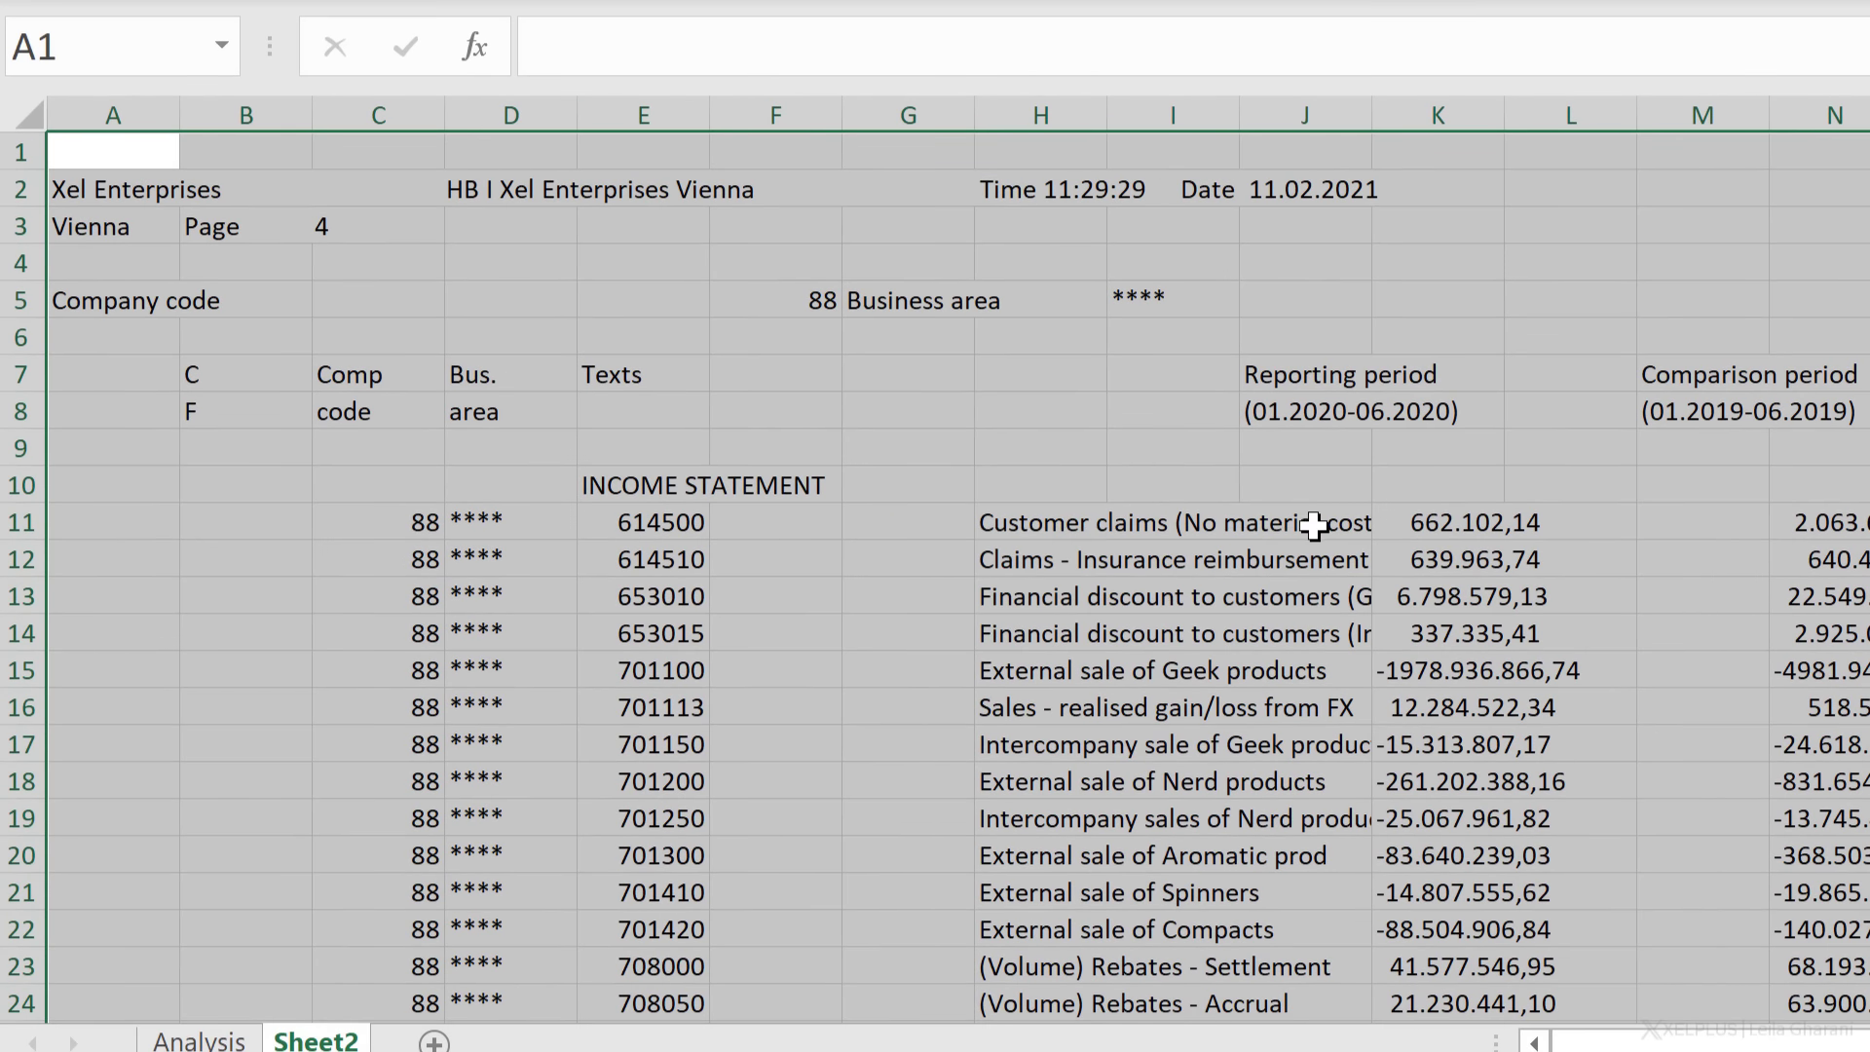
Step: Inspect the leading spaces before the amount in cell K11
click(1434, 531)
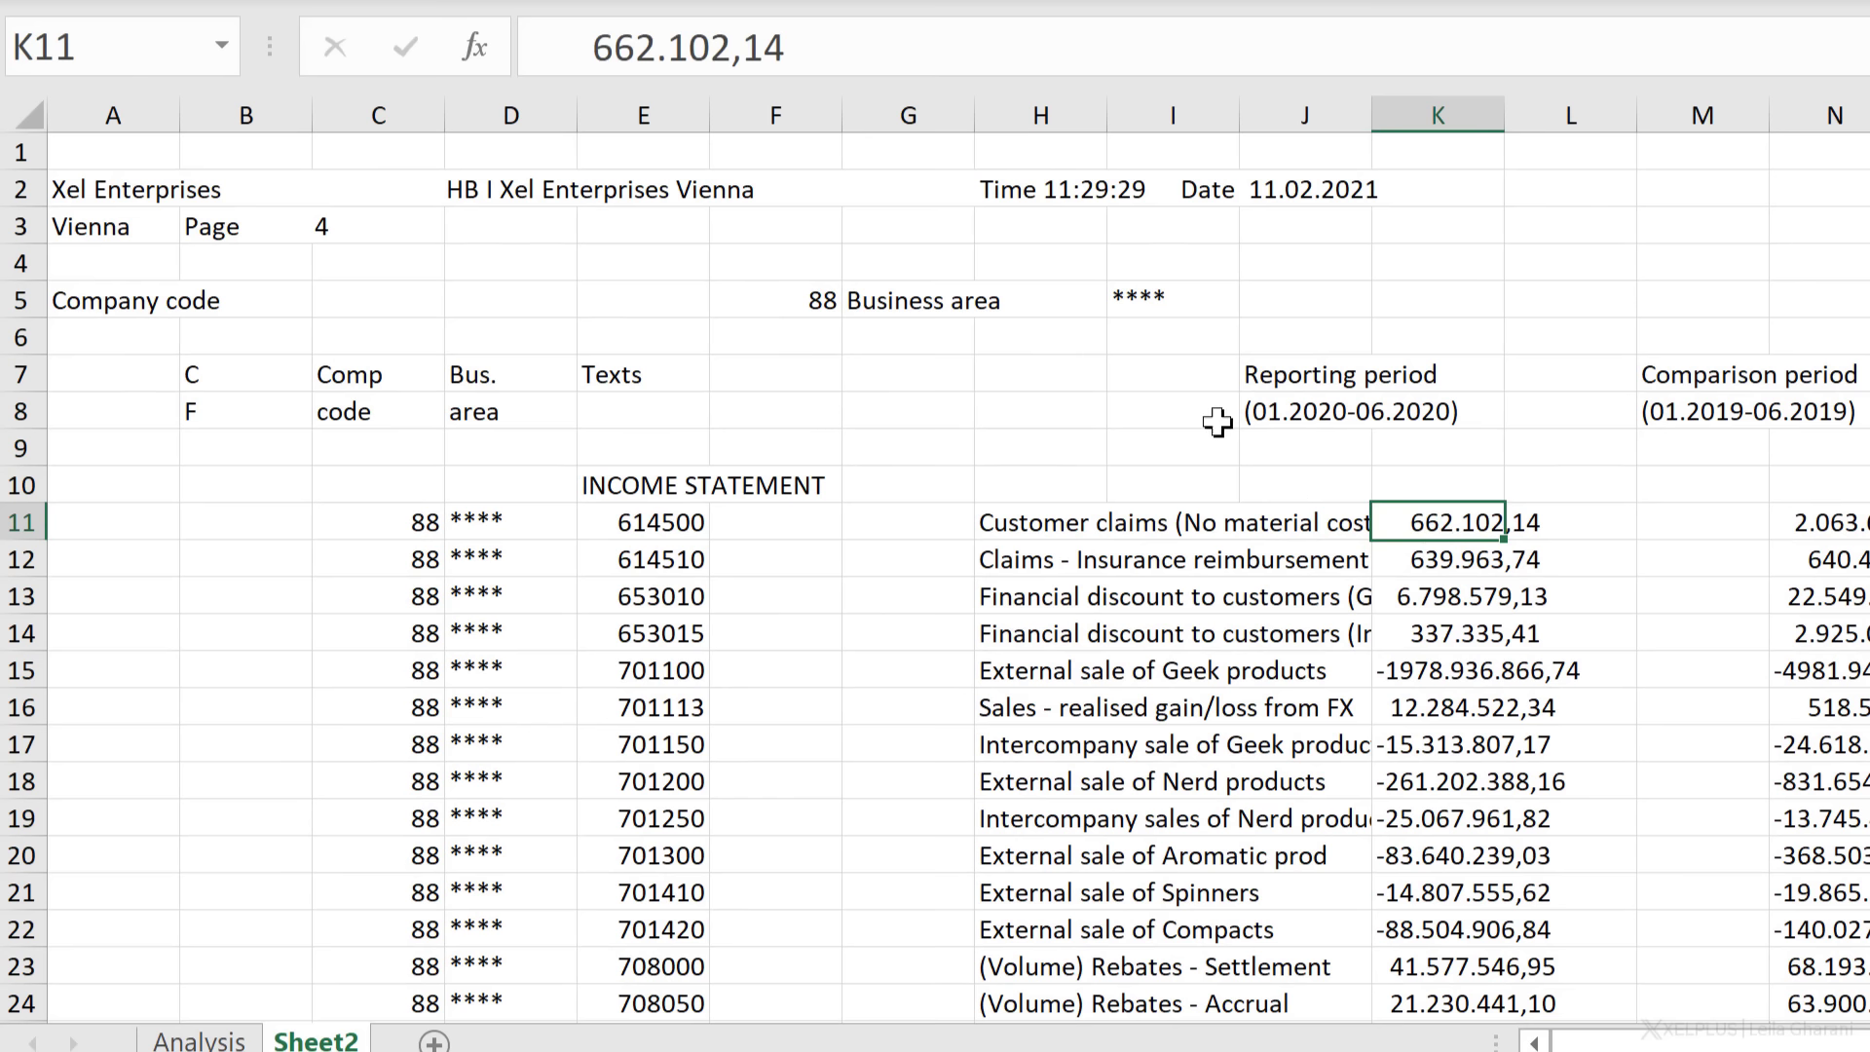
drag(594, 50, 487, 50)
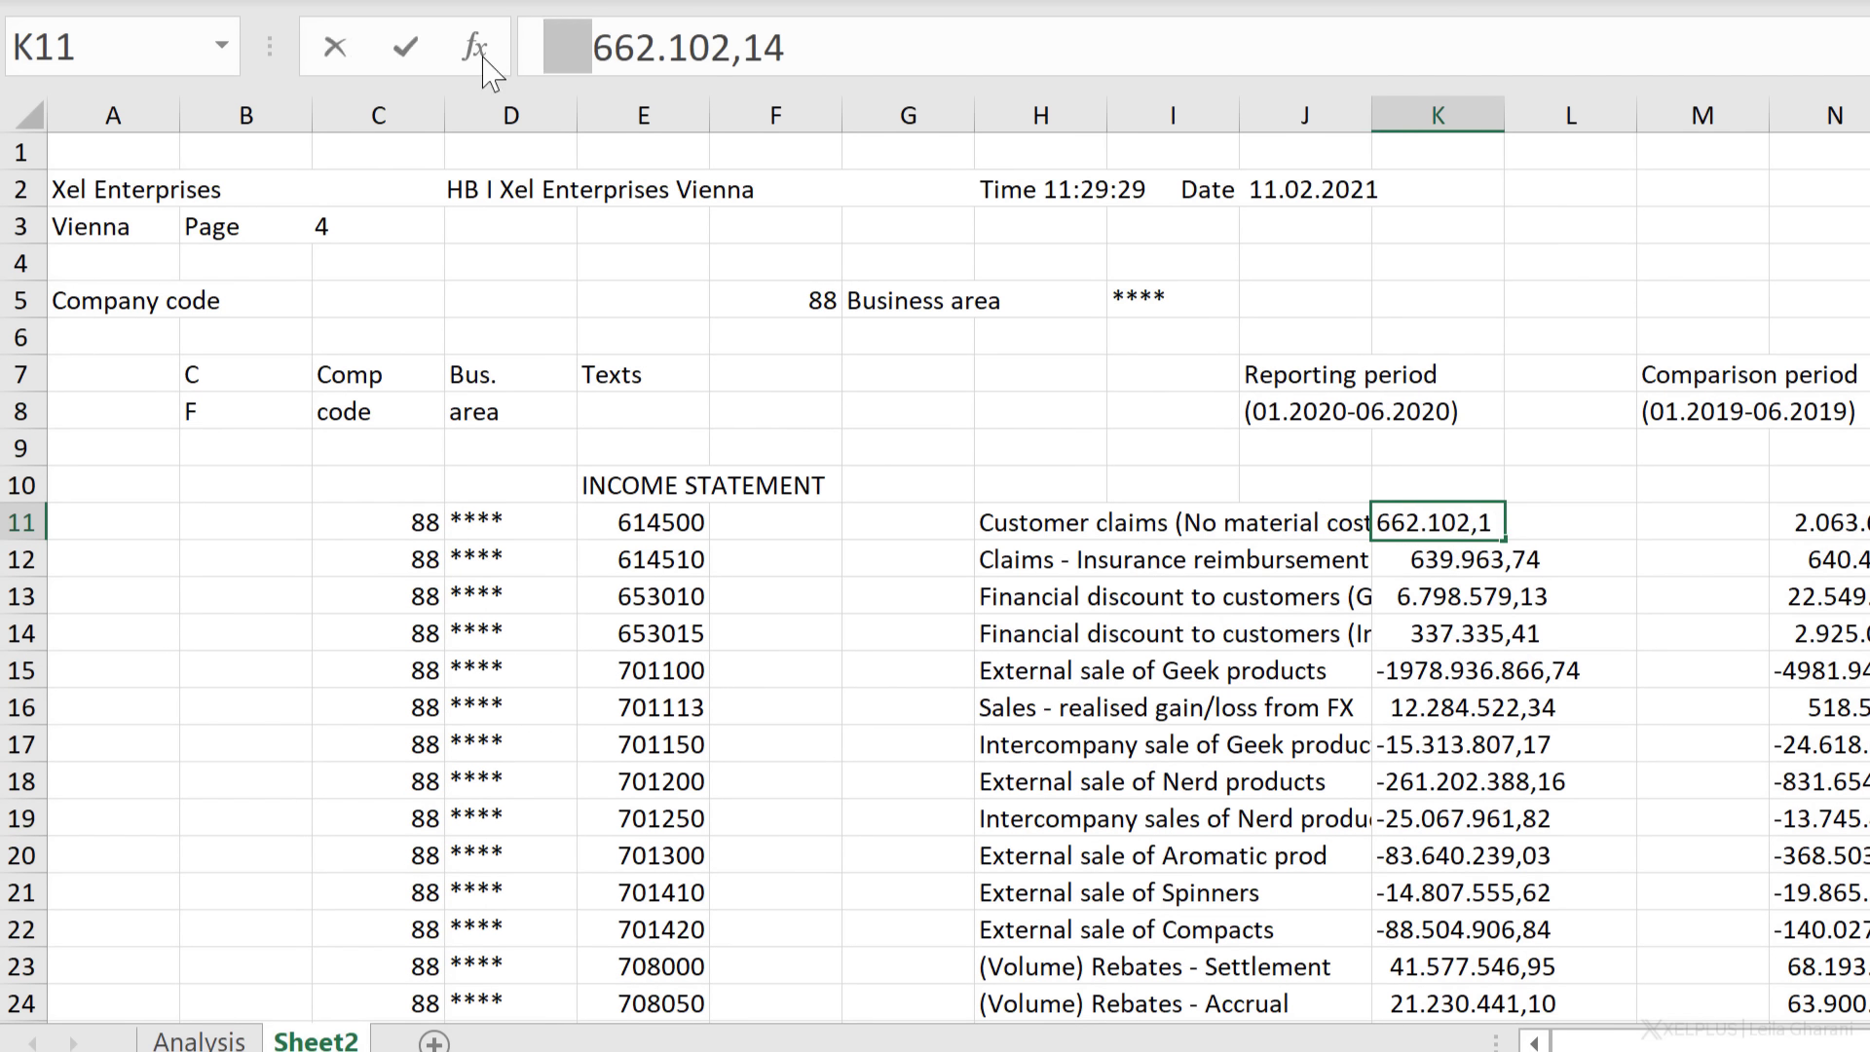
key(BackSpace)
key(Return)
Step: Compare the column placement of the Main Revenue amount in row 28 with the account amounts above it
scroll(1444, 539, down, 5)
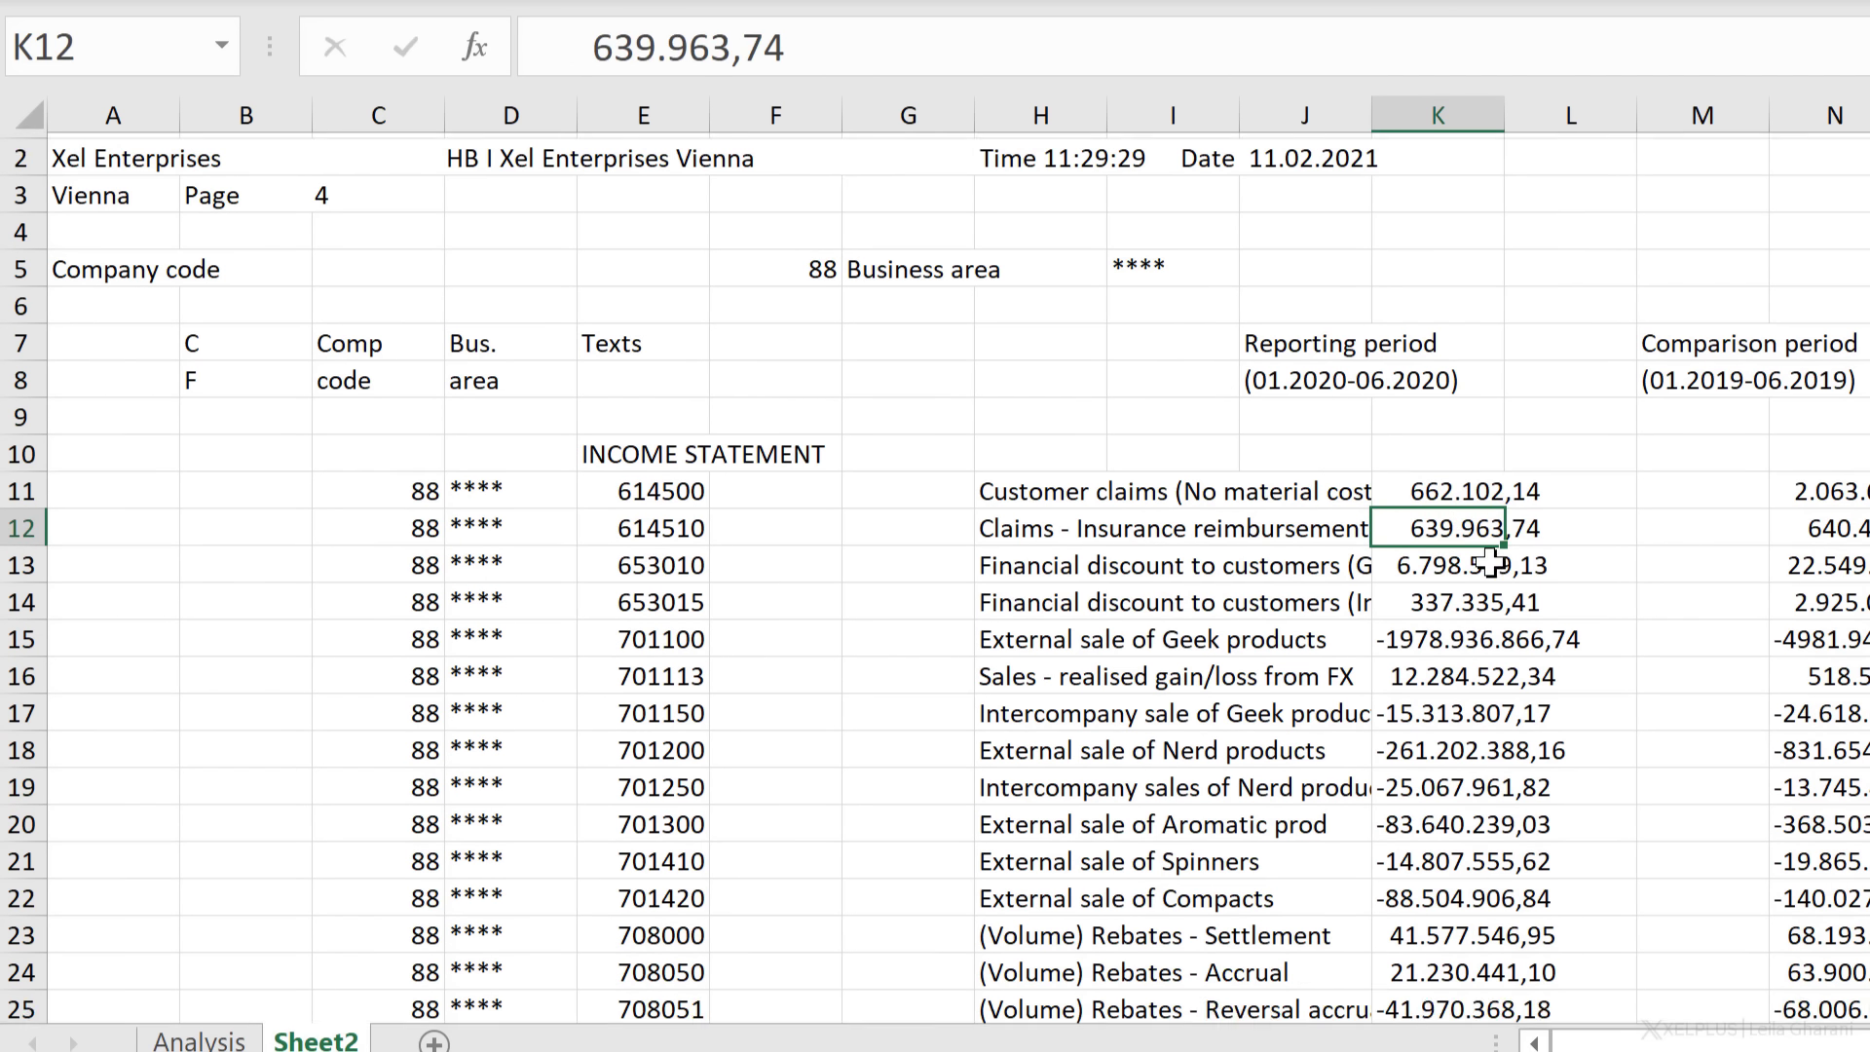
scroll(1490, 563, down, 1)
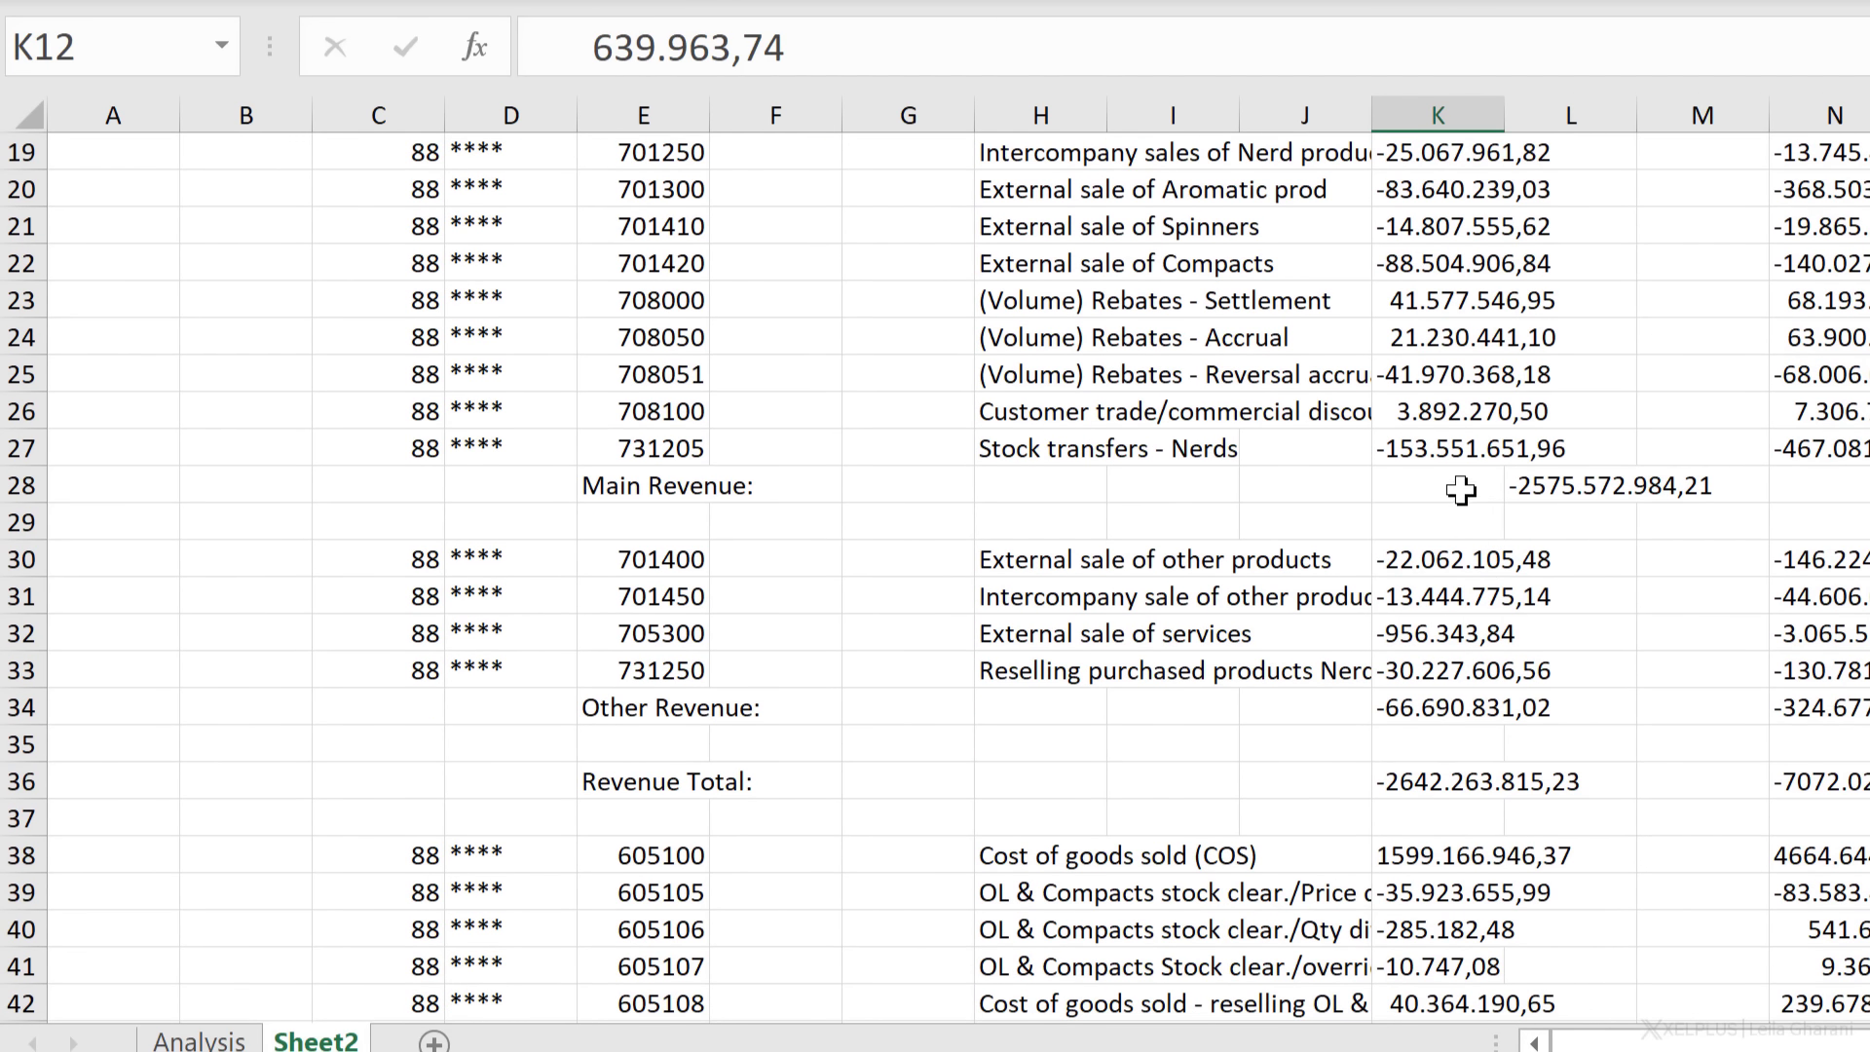
click(1461, 492)
click(590, 485)
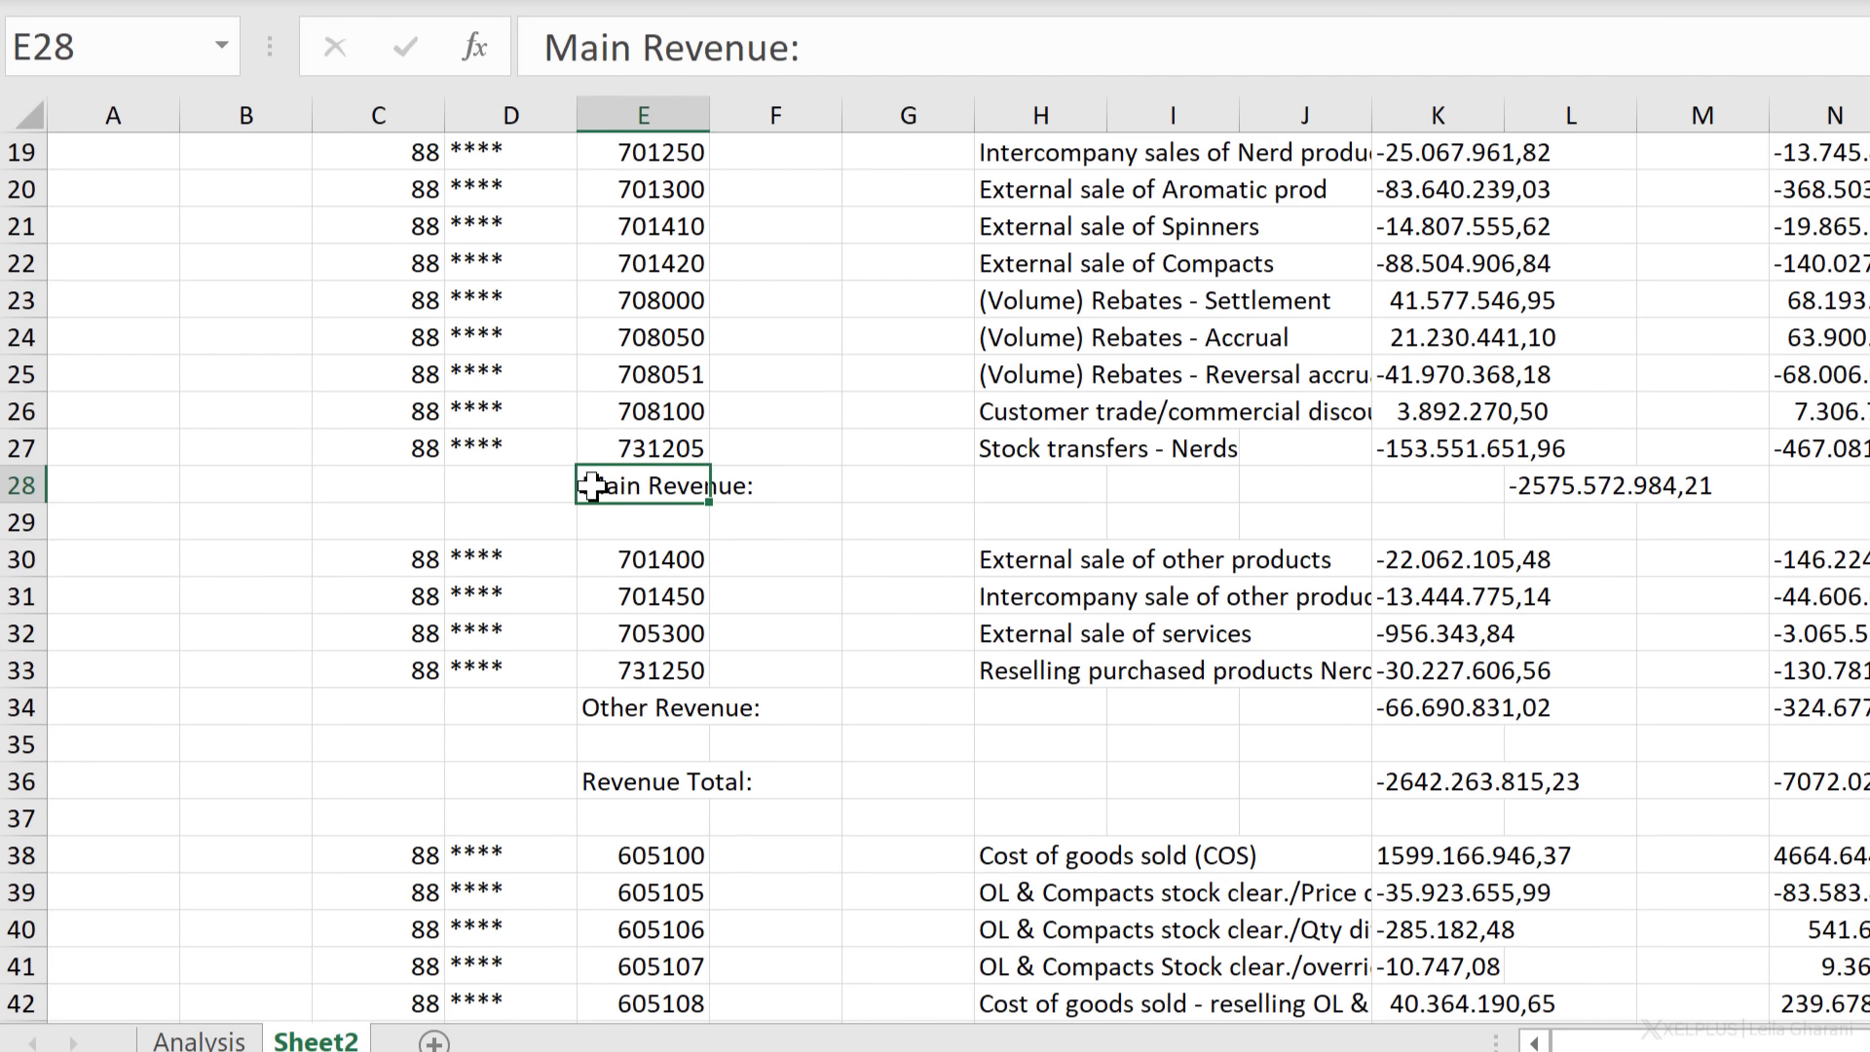
click(1455, 492)
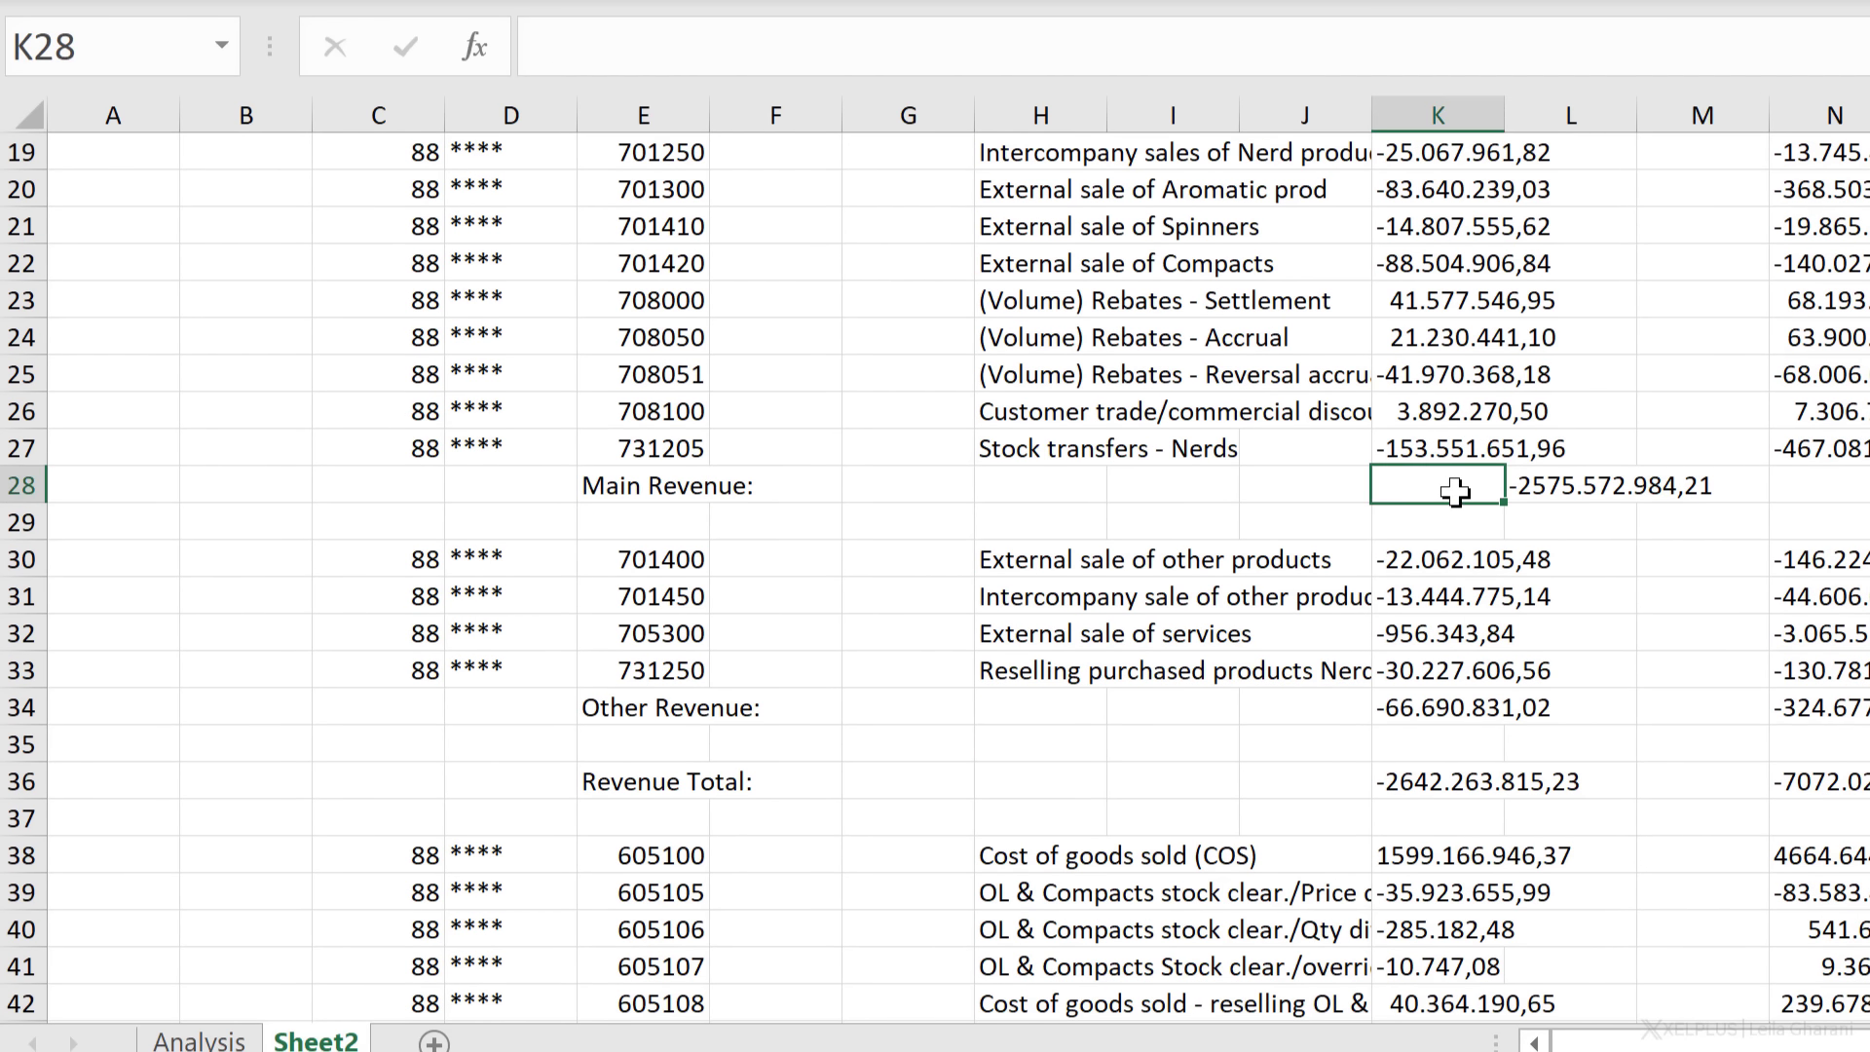
click(1580, 486)
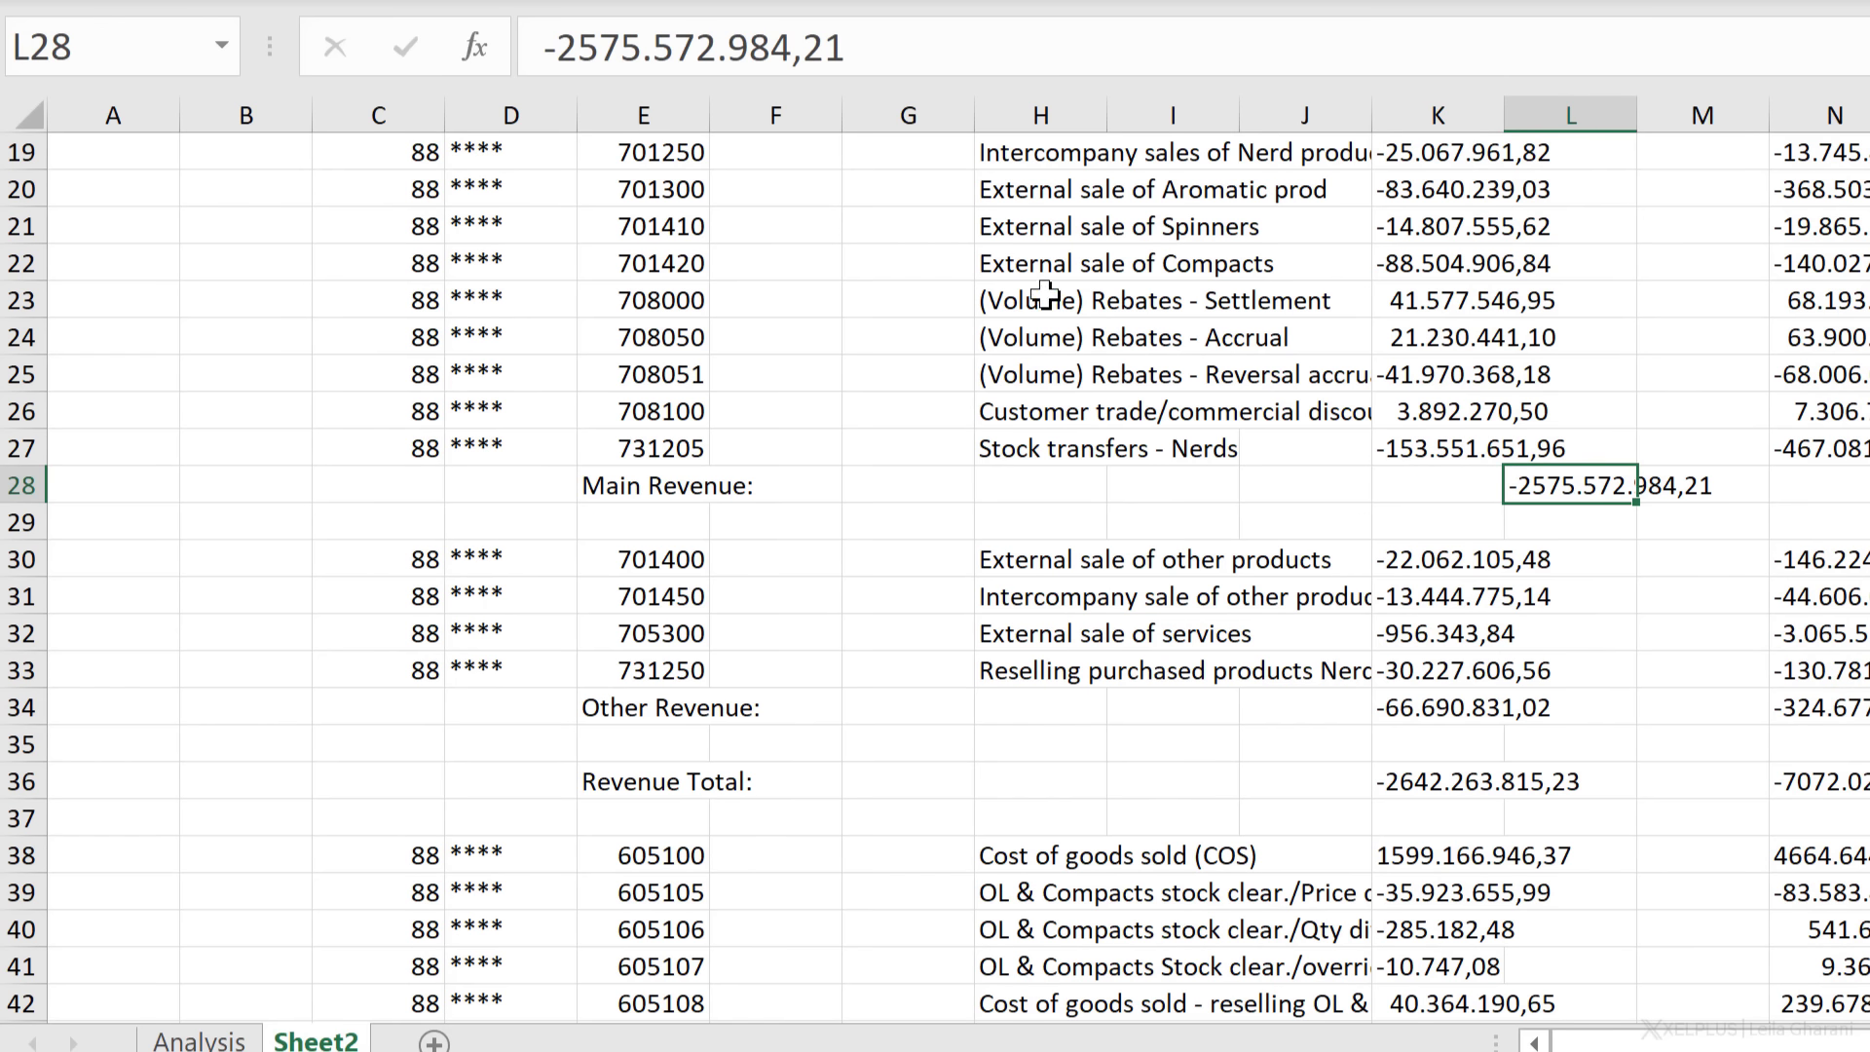
drag(1631, 486, 1659, 522)
Step: Check the column alignment of the reporting-period amounts in the other income and consumption rows
scroll(1717, 544, down, 10)
scroll(1715, 547, down, 7)
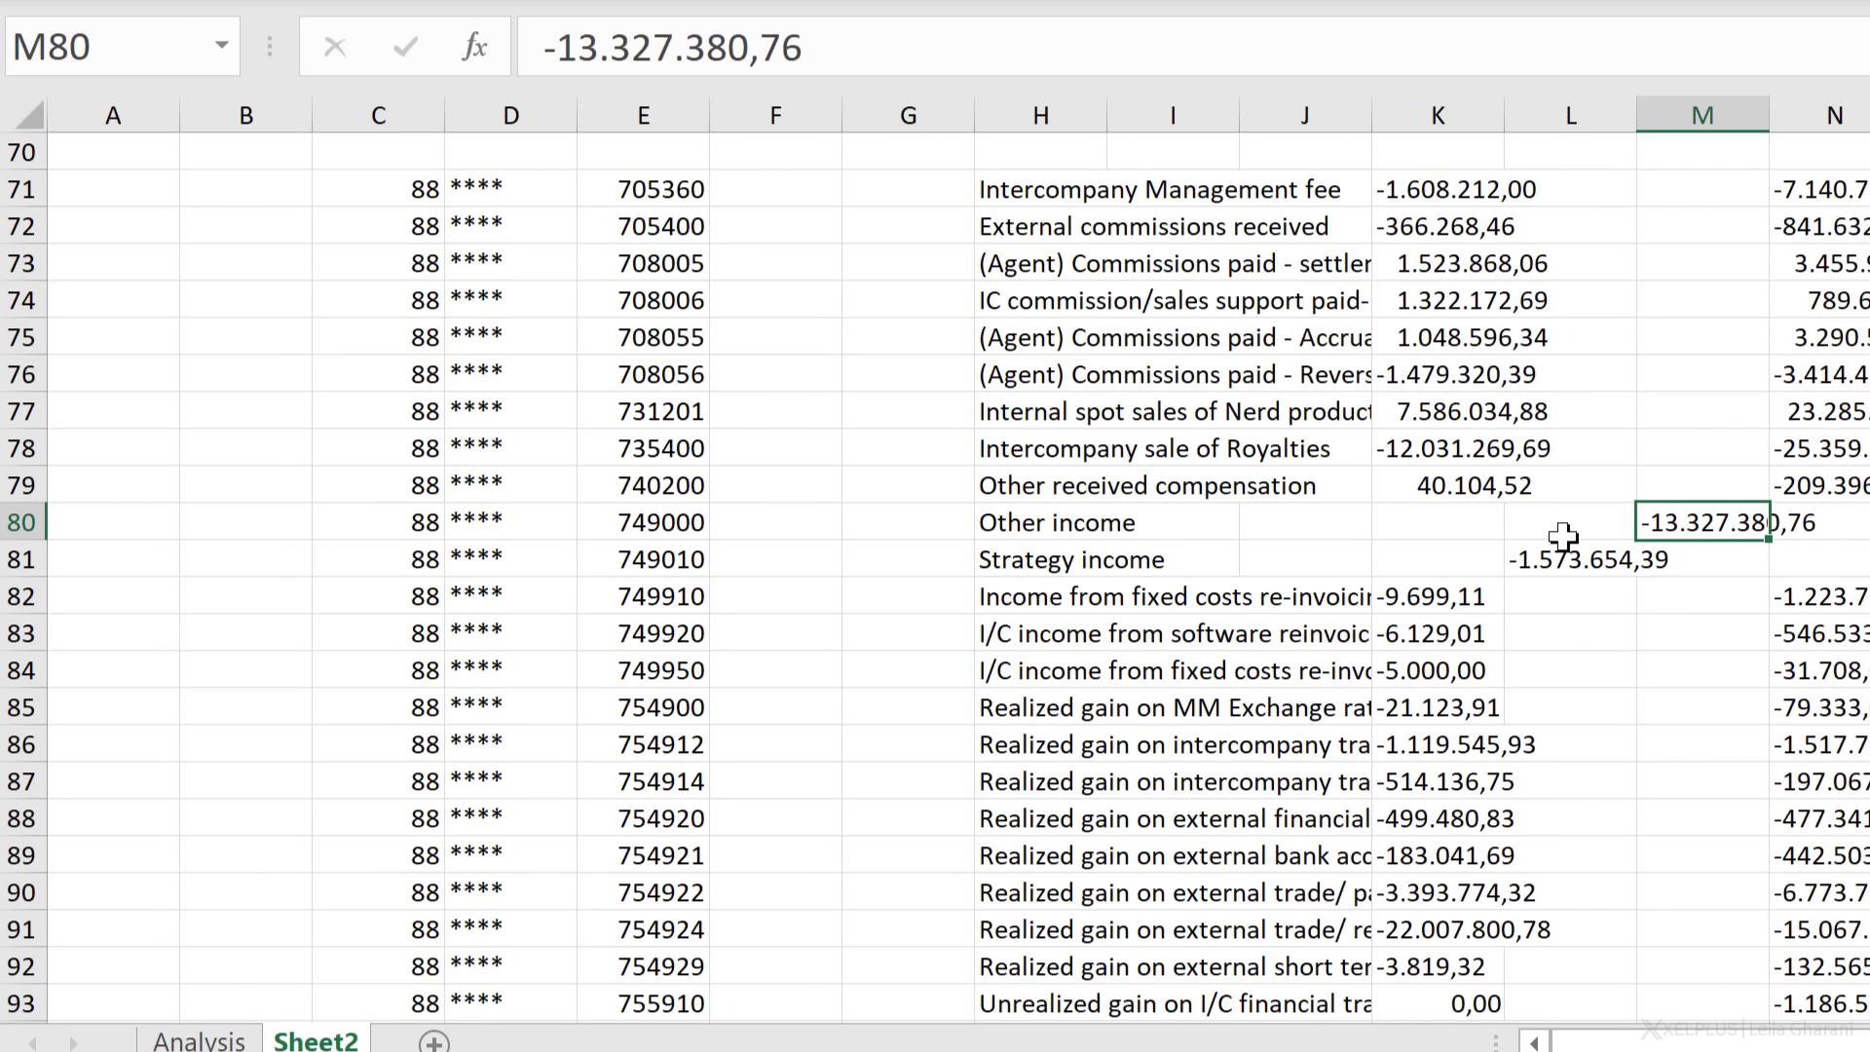
click(1412, 631)
scroll(1412, 629, down, 10)
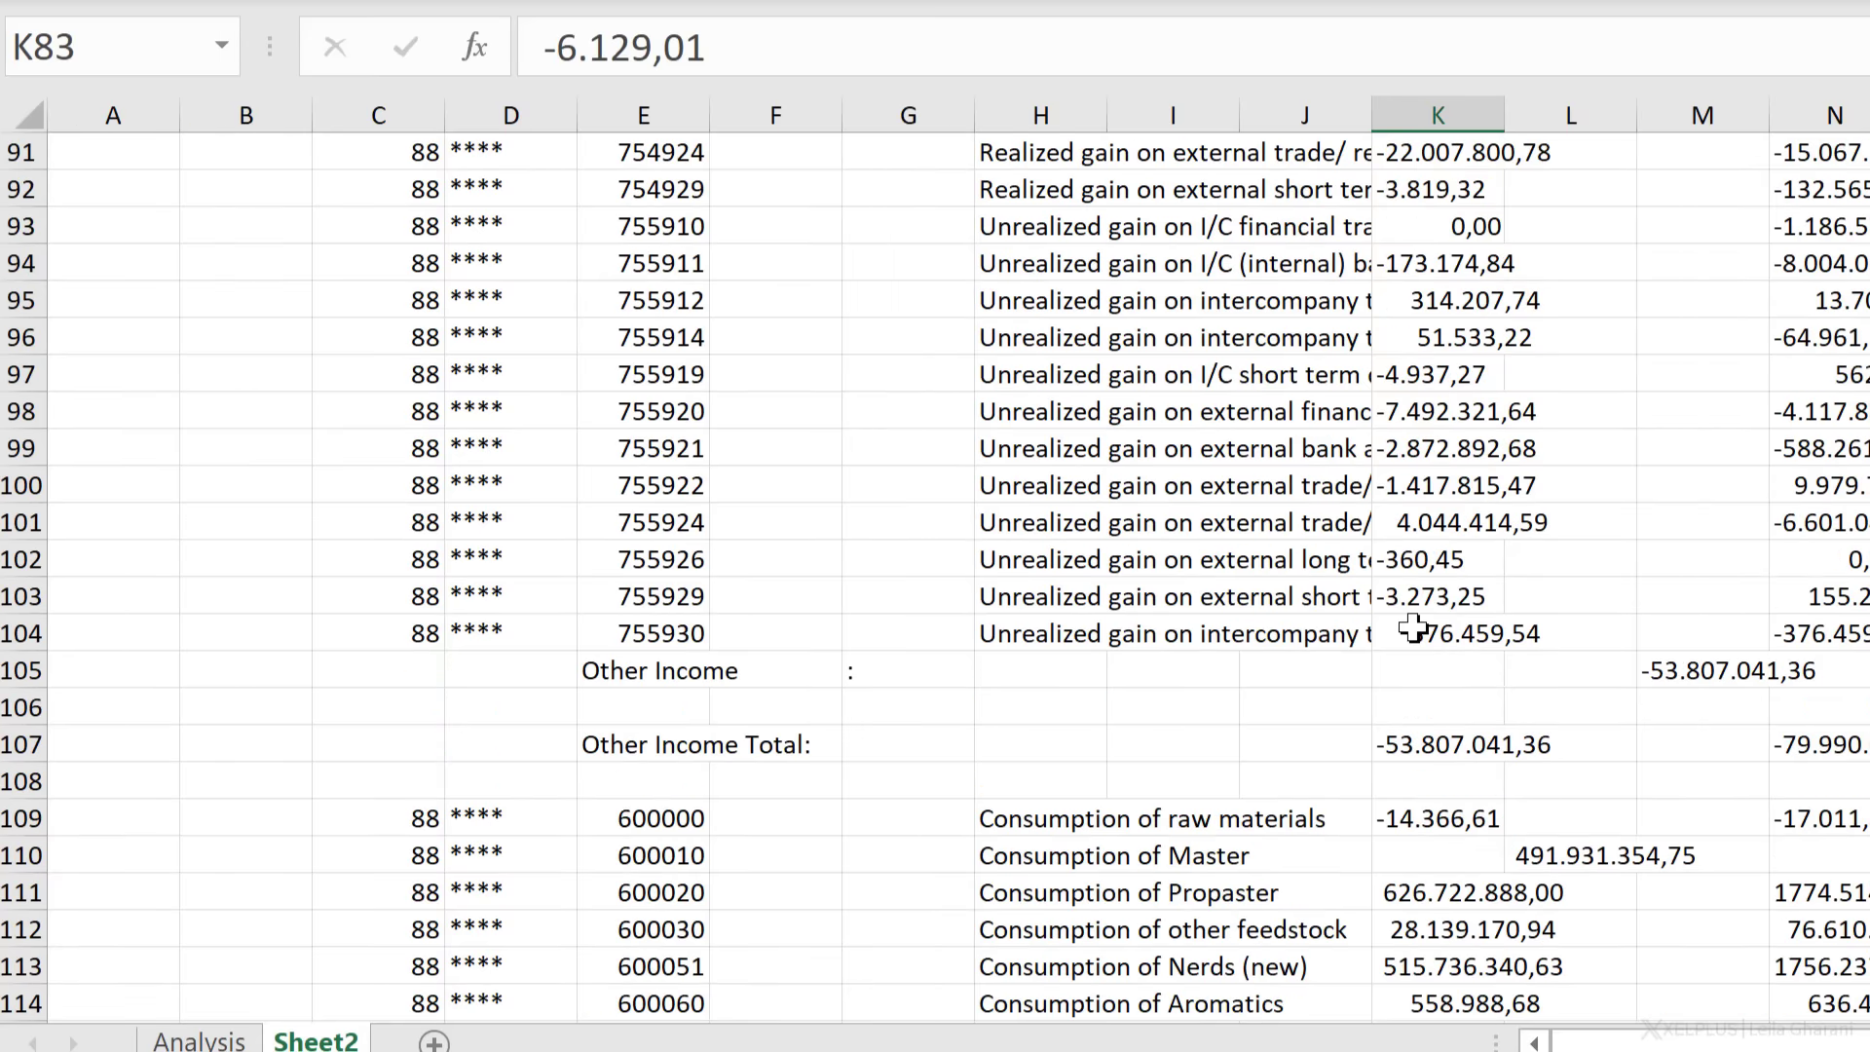
scroll(1412, 628, down, 10)
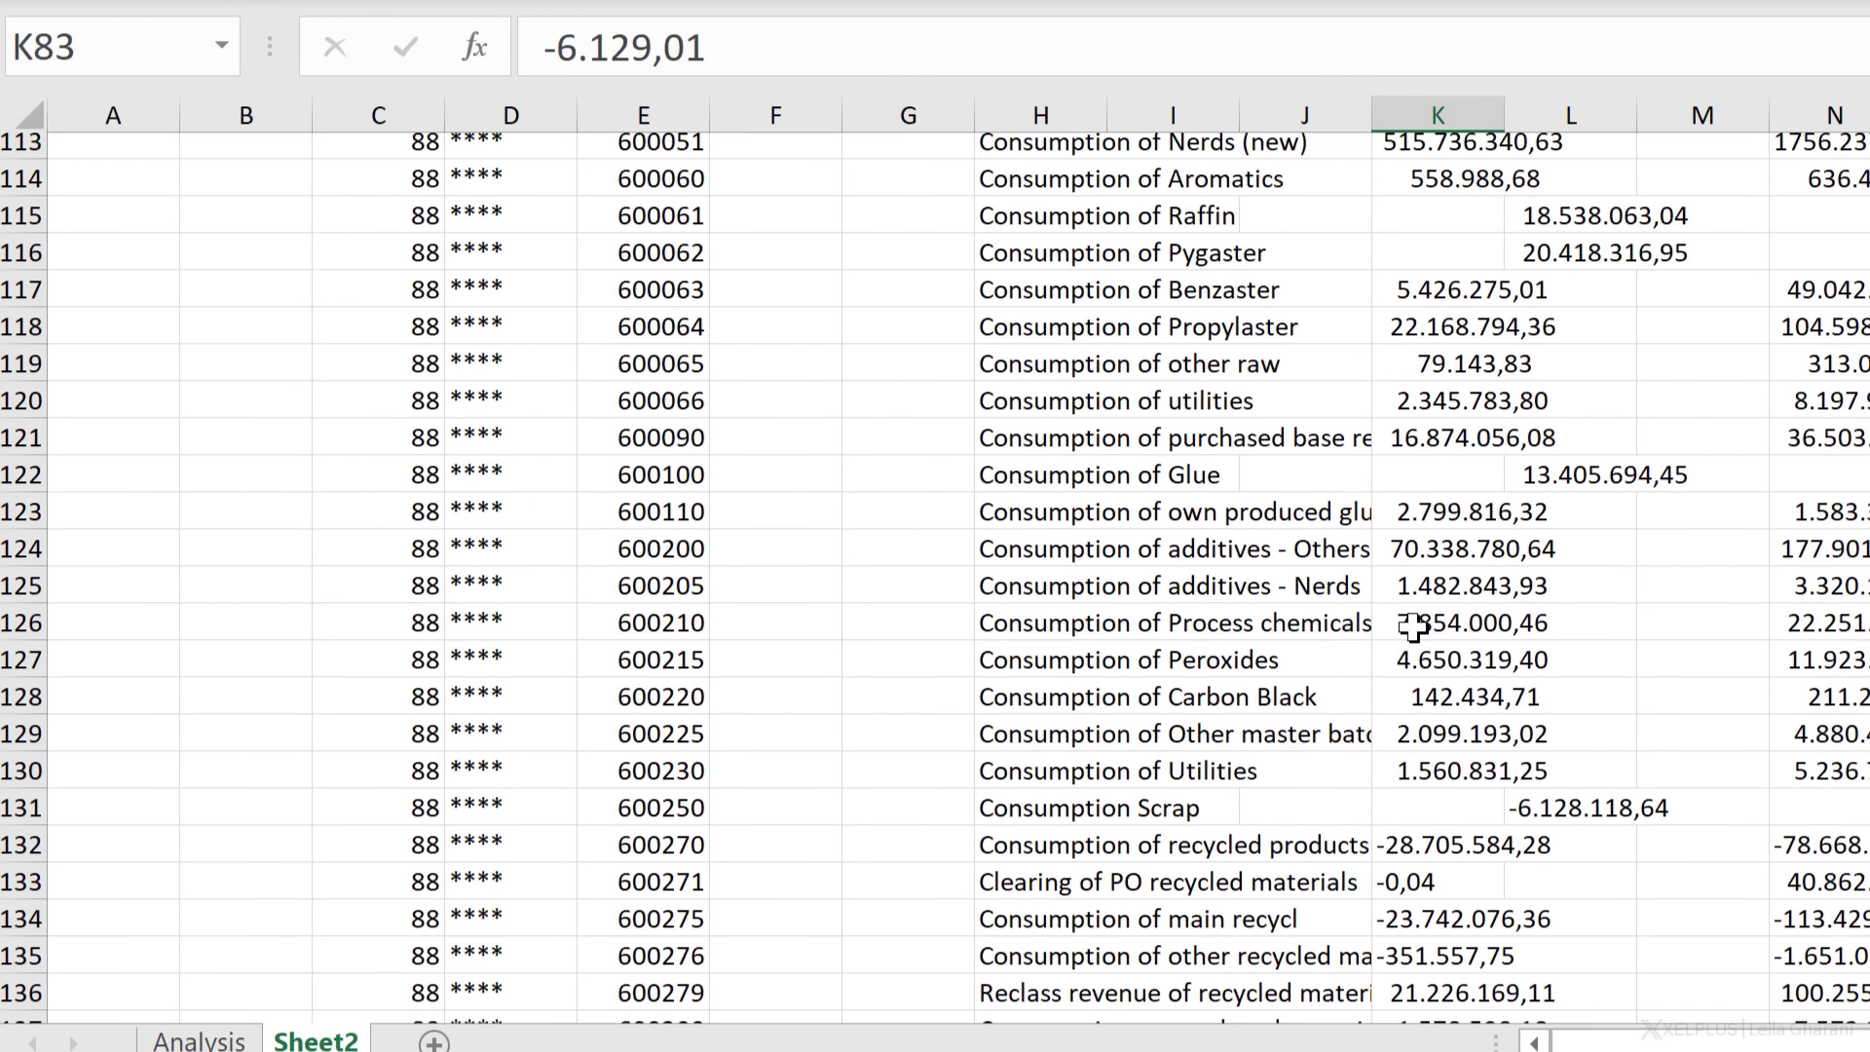
scroll(1412, 629, up, 20)
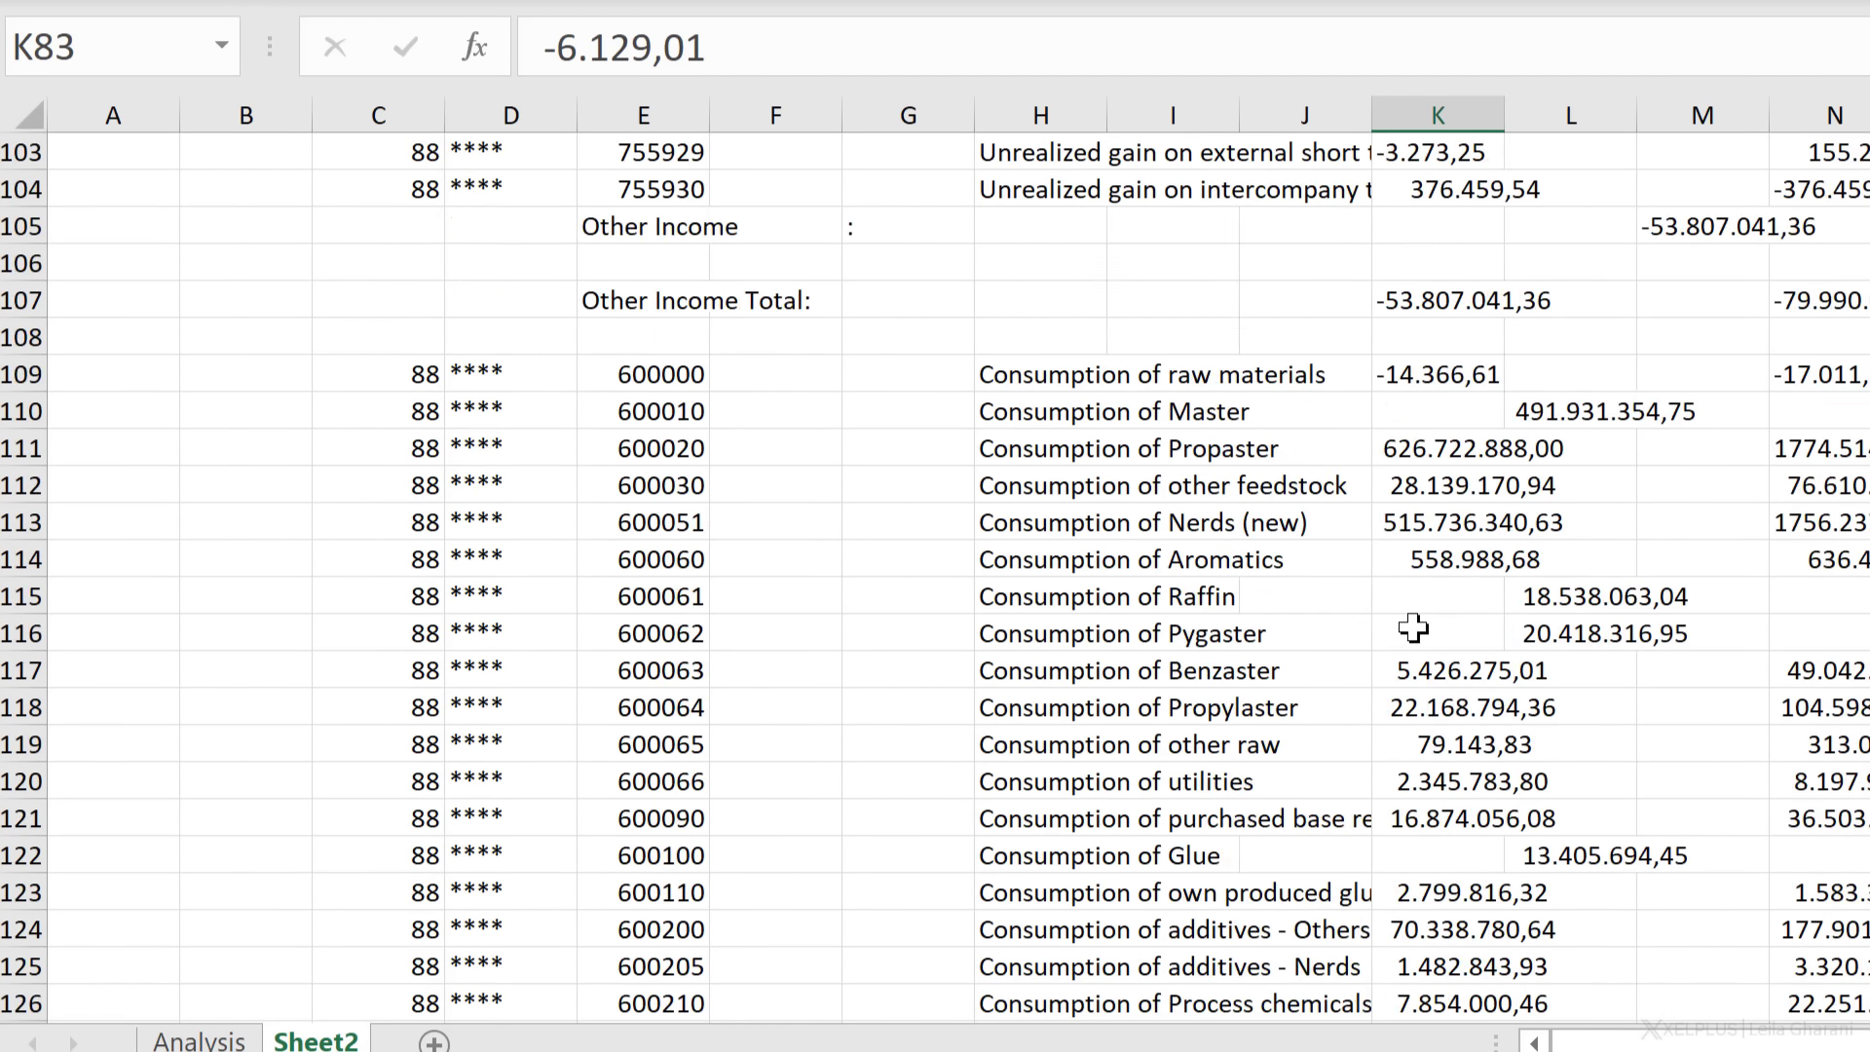
scroll(1412, 628, up, 19)
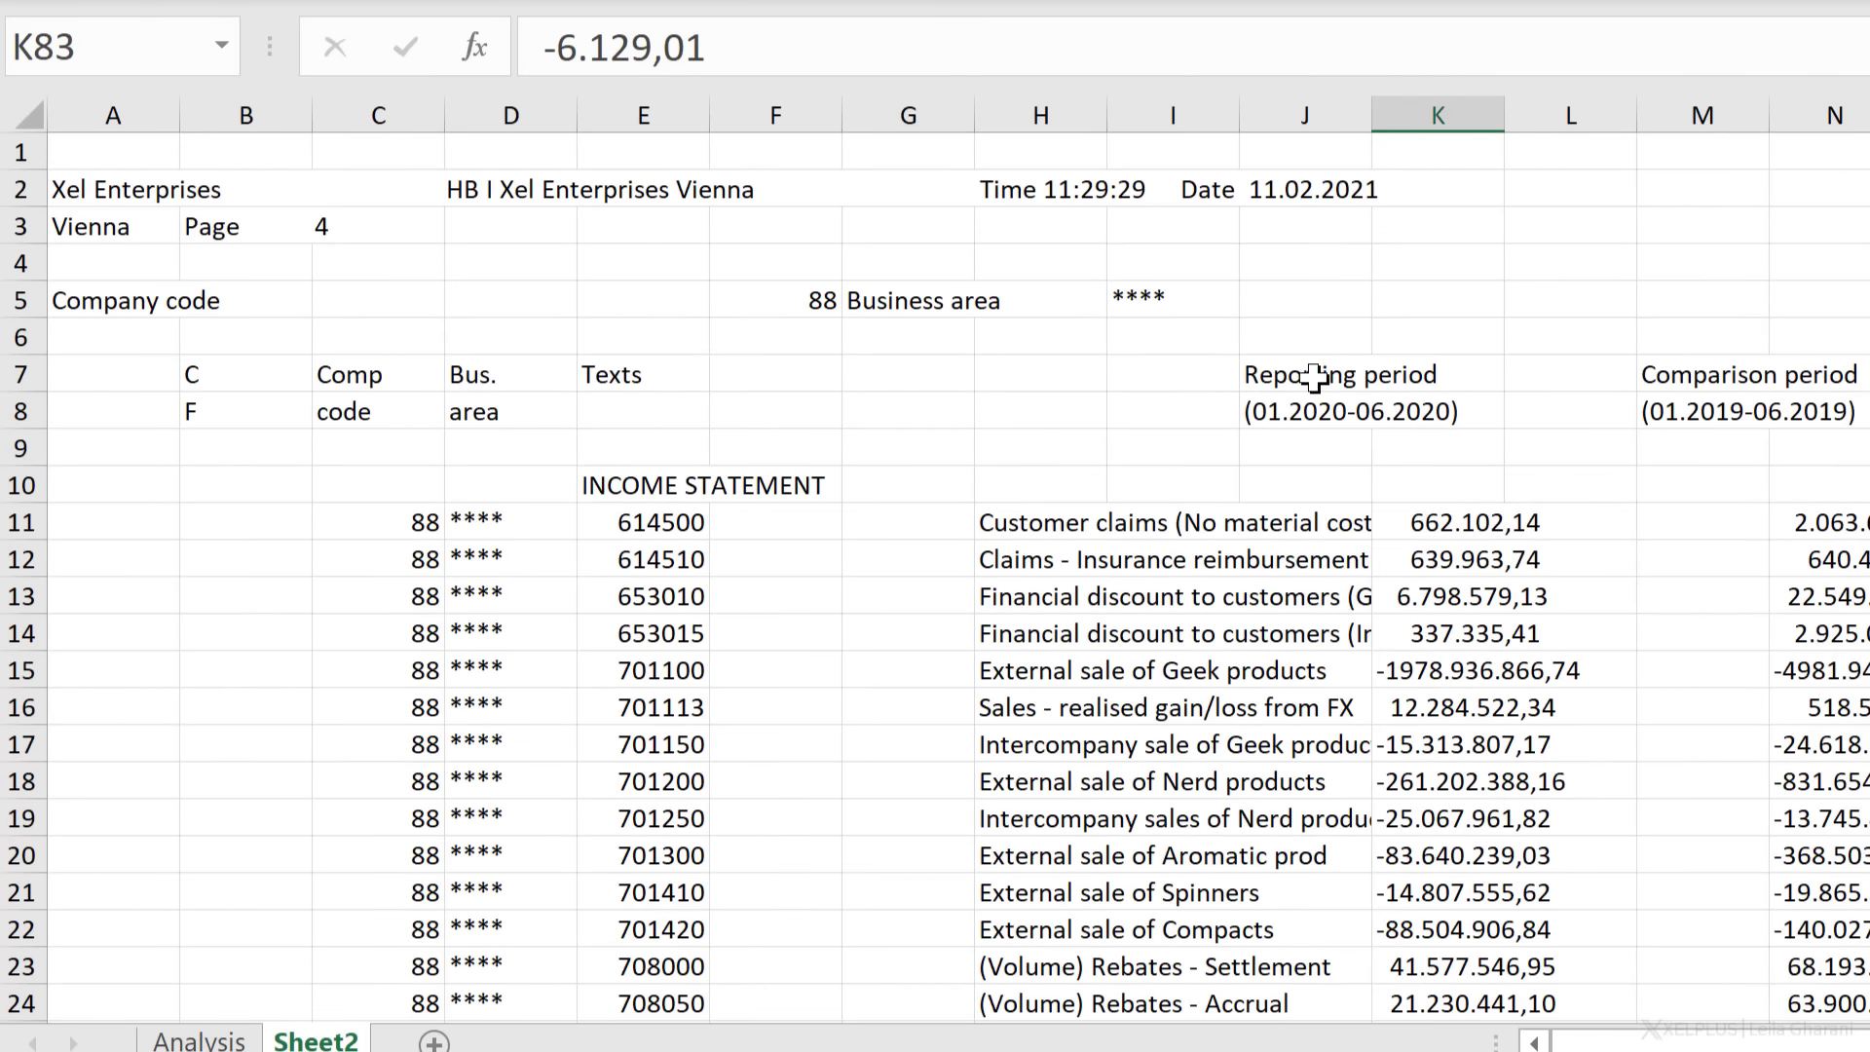
Step: Compare the reporting-period and comparison-period headings with their amounts, checking column alignment through the Main Revenue and Other income rows
click(1314, 376)
click(1423, 536)
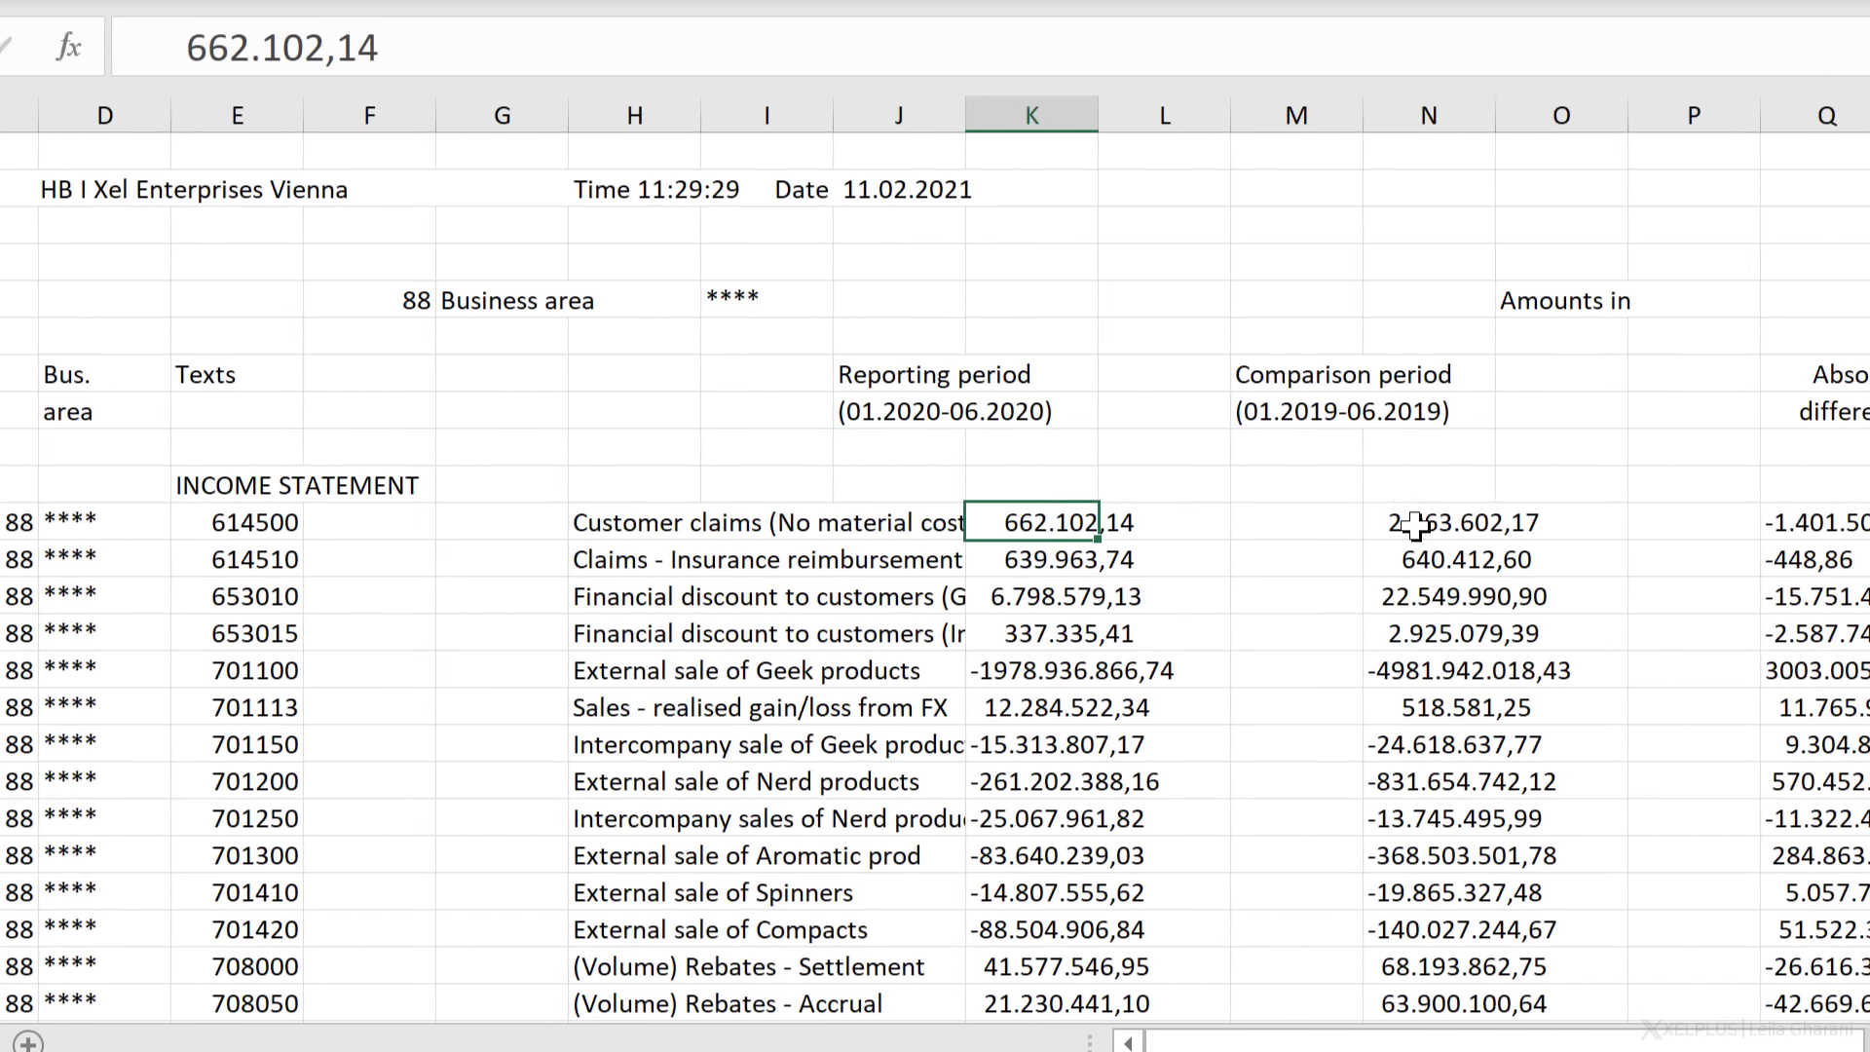
click(1412, 526)
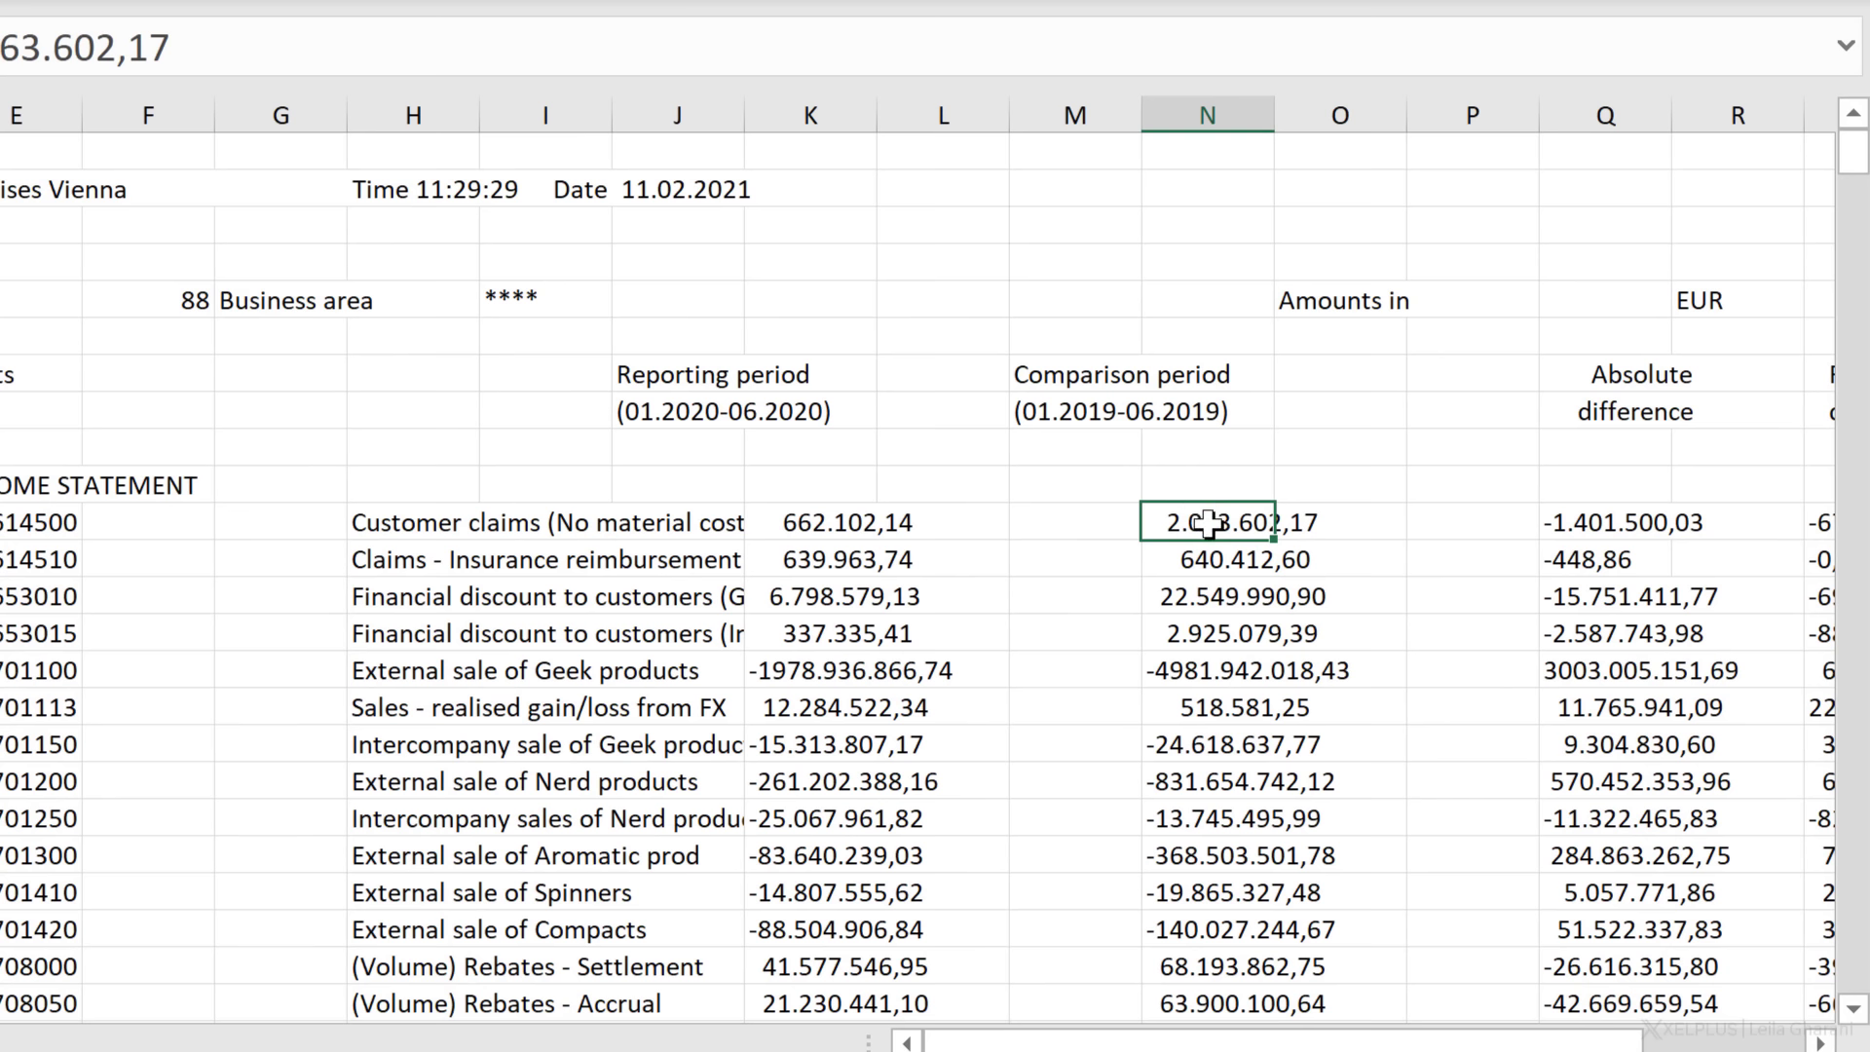
scroll(1208, 526, down, 3)
click(1360, 568)
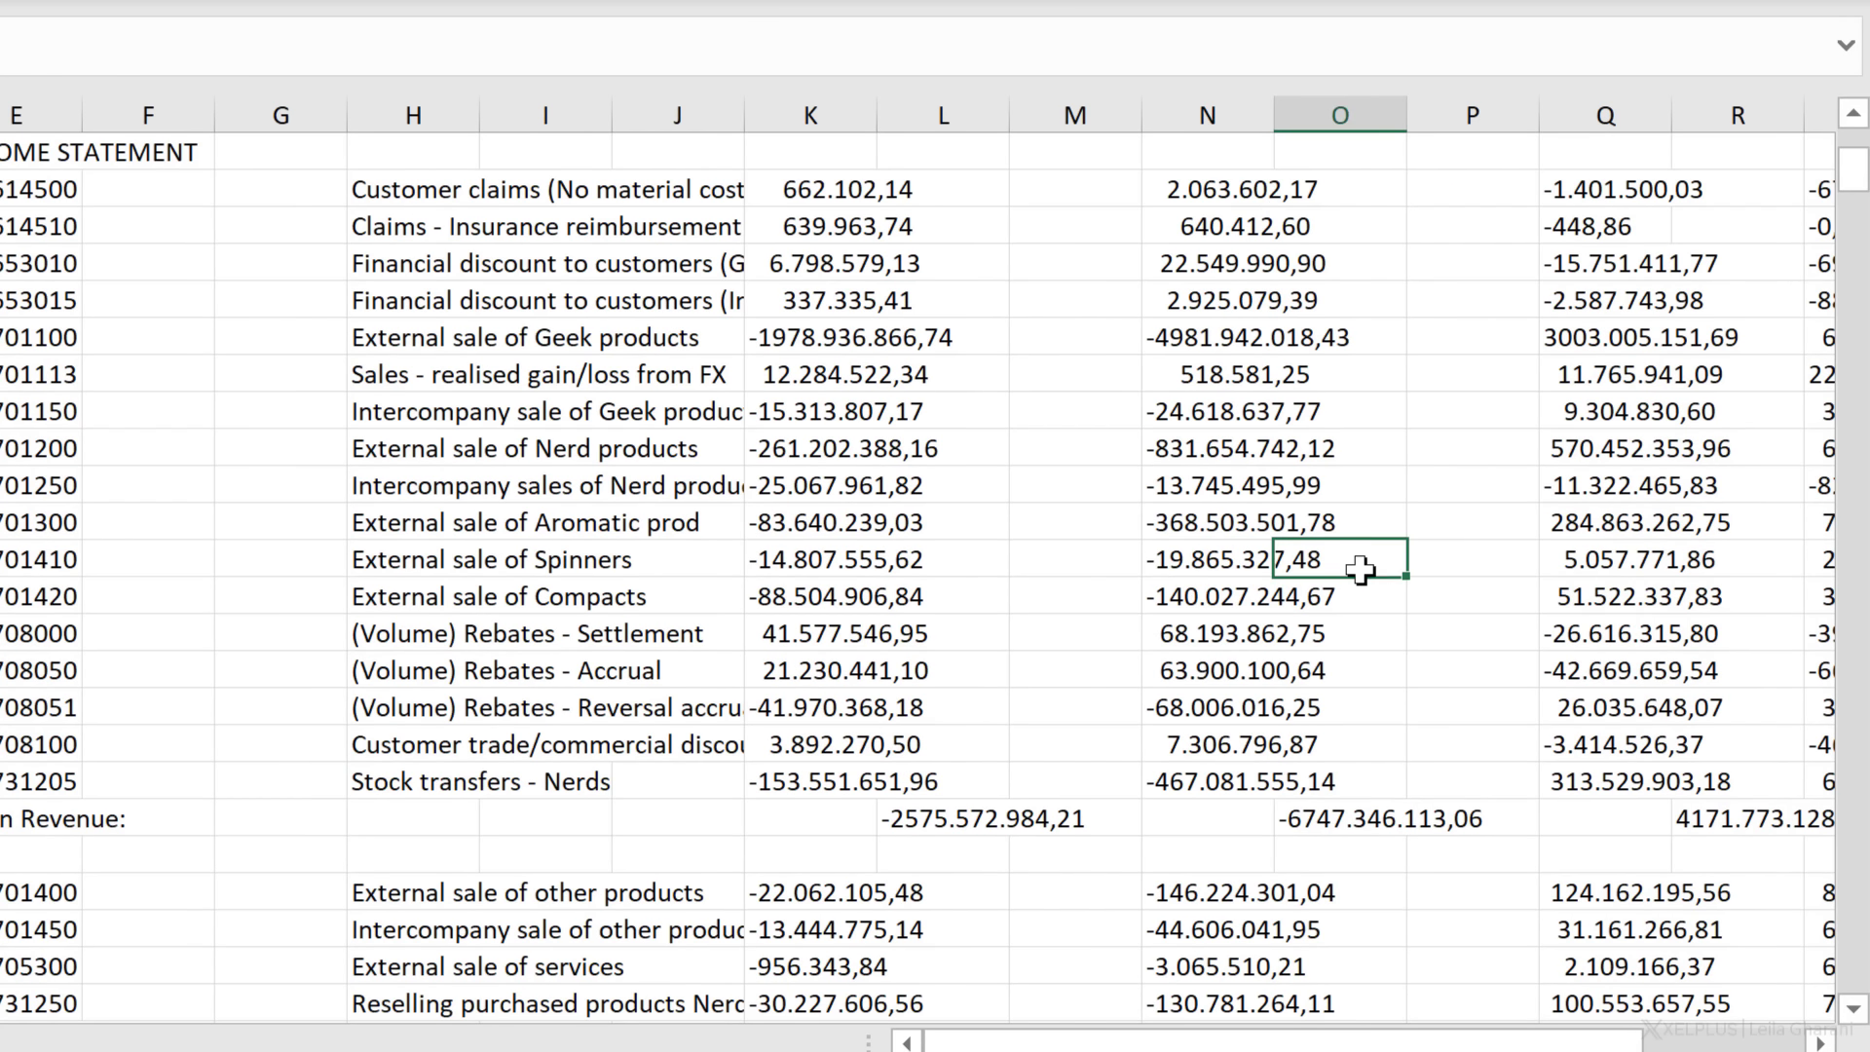
scroll(1361, 568, down, 4)
click(1336, 372)
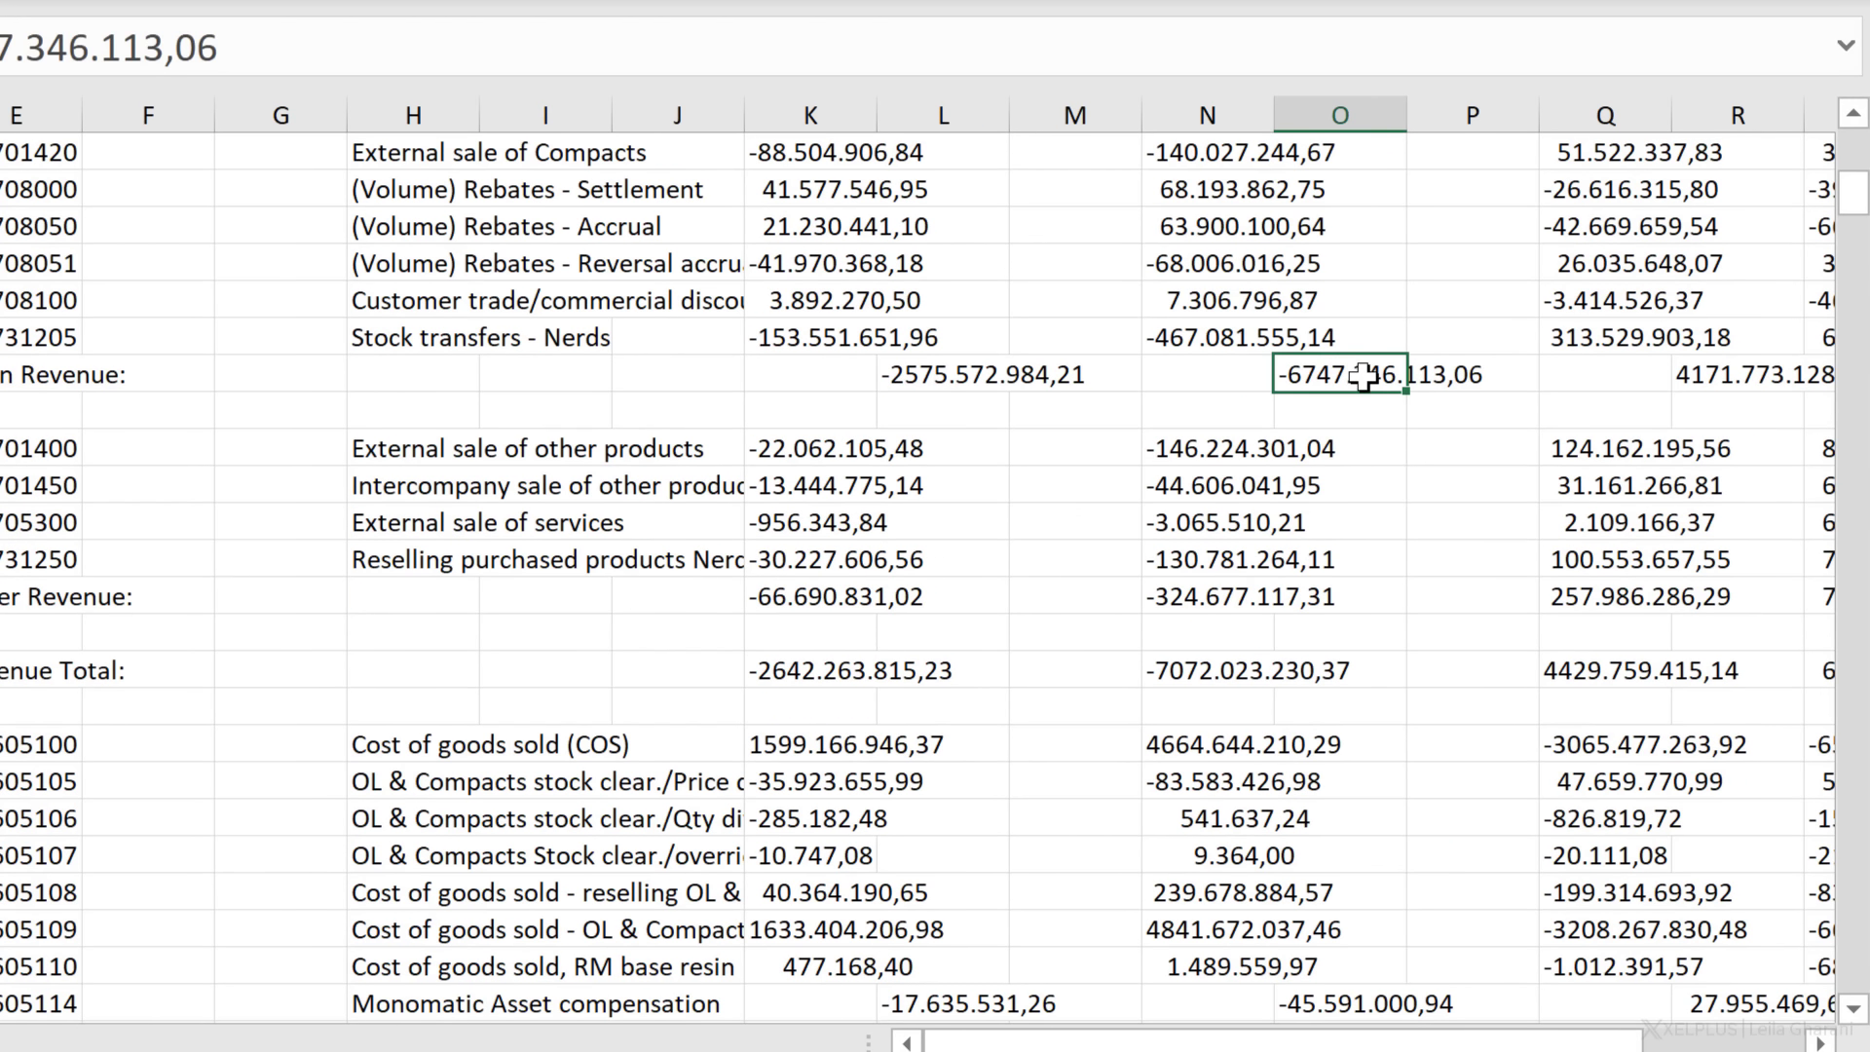
scroll(1375, 471, down, 18)
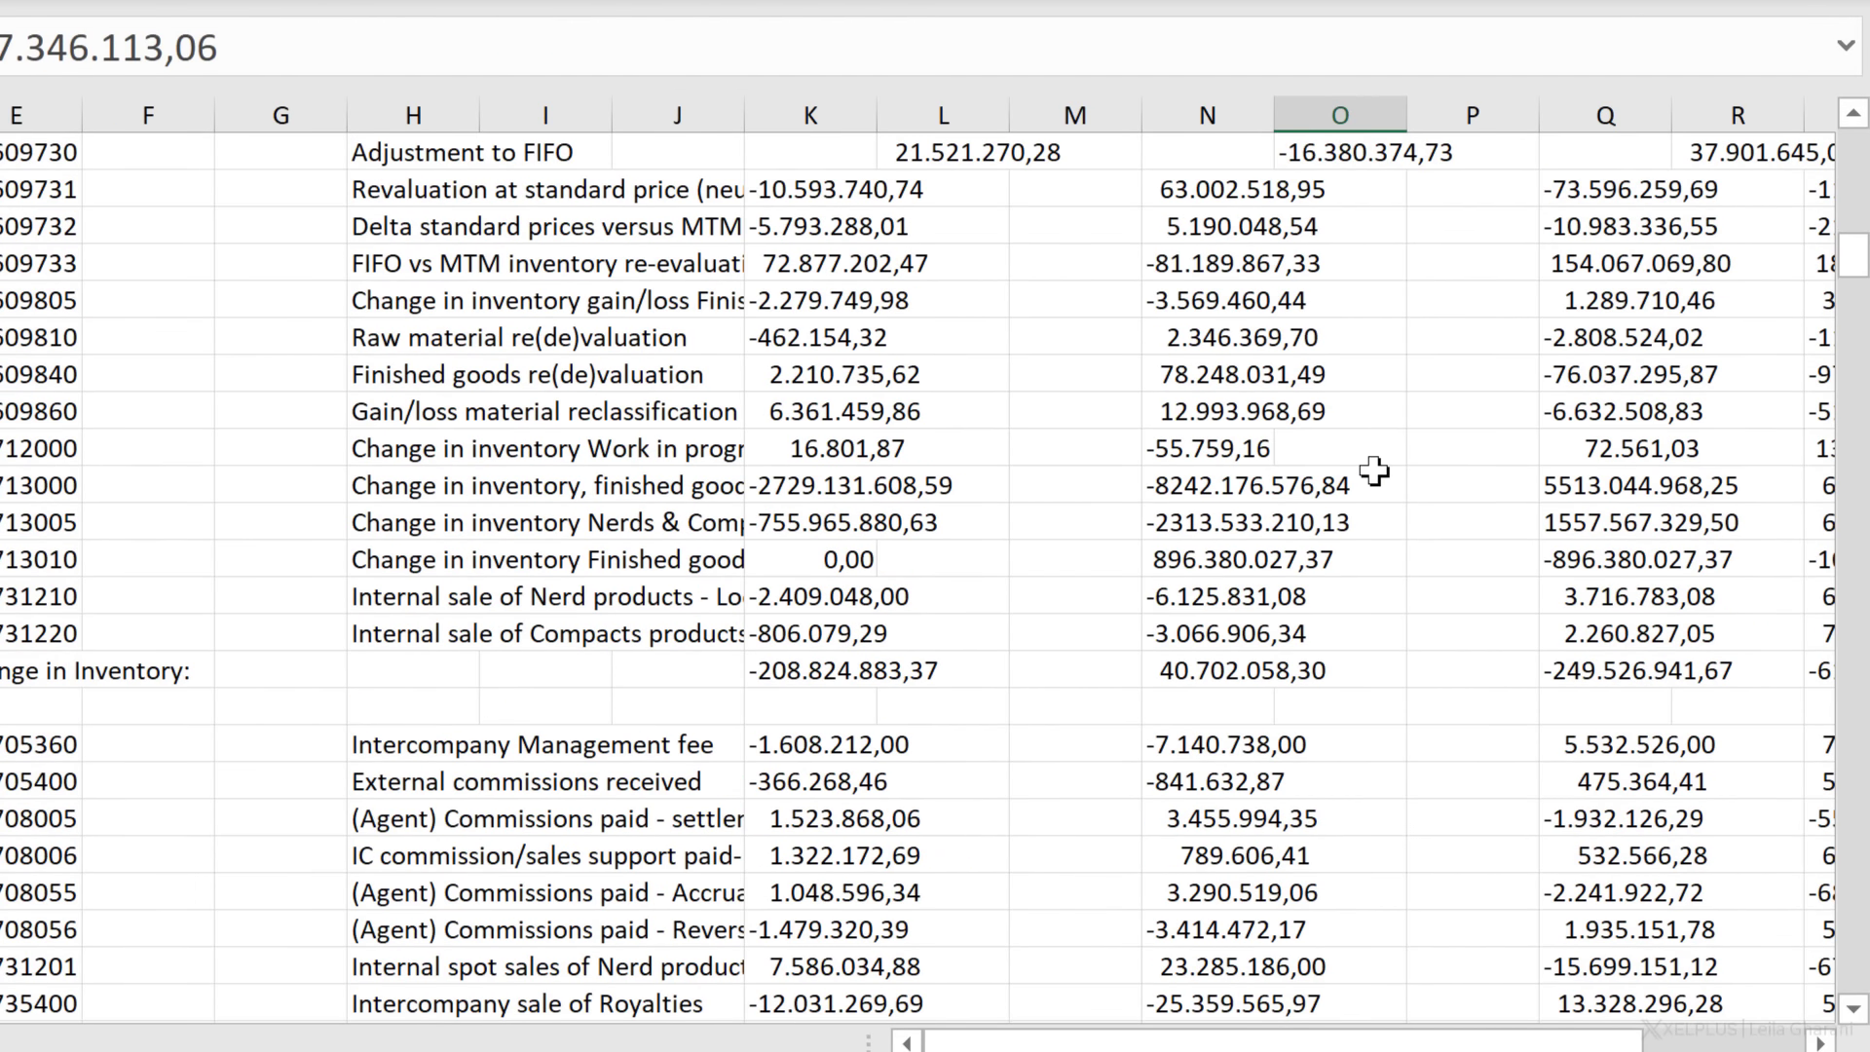
scroll(1373, 471, down, 1)
click(1479, 185)
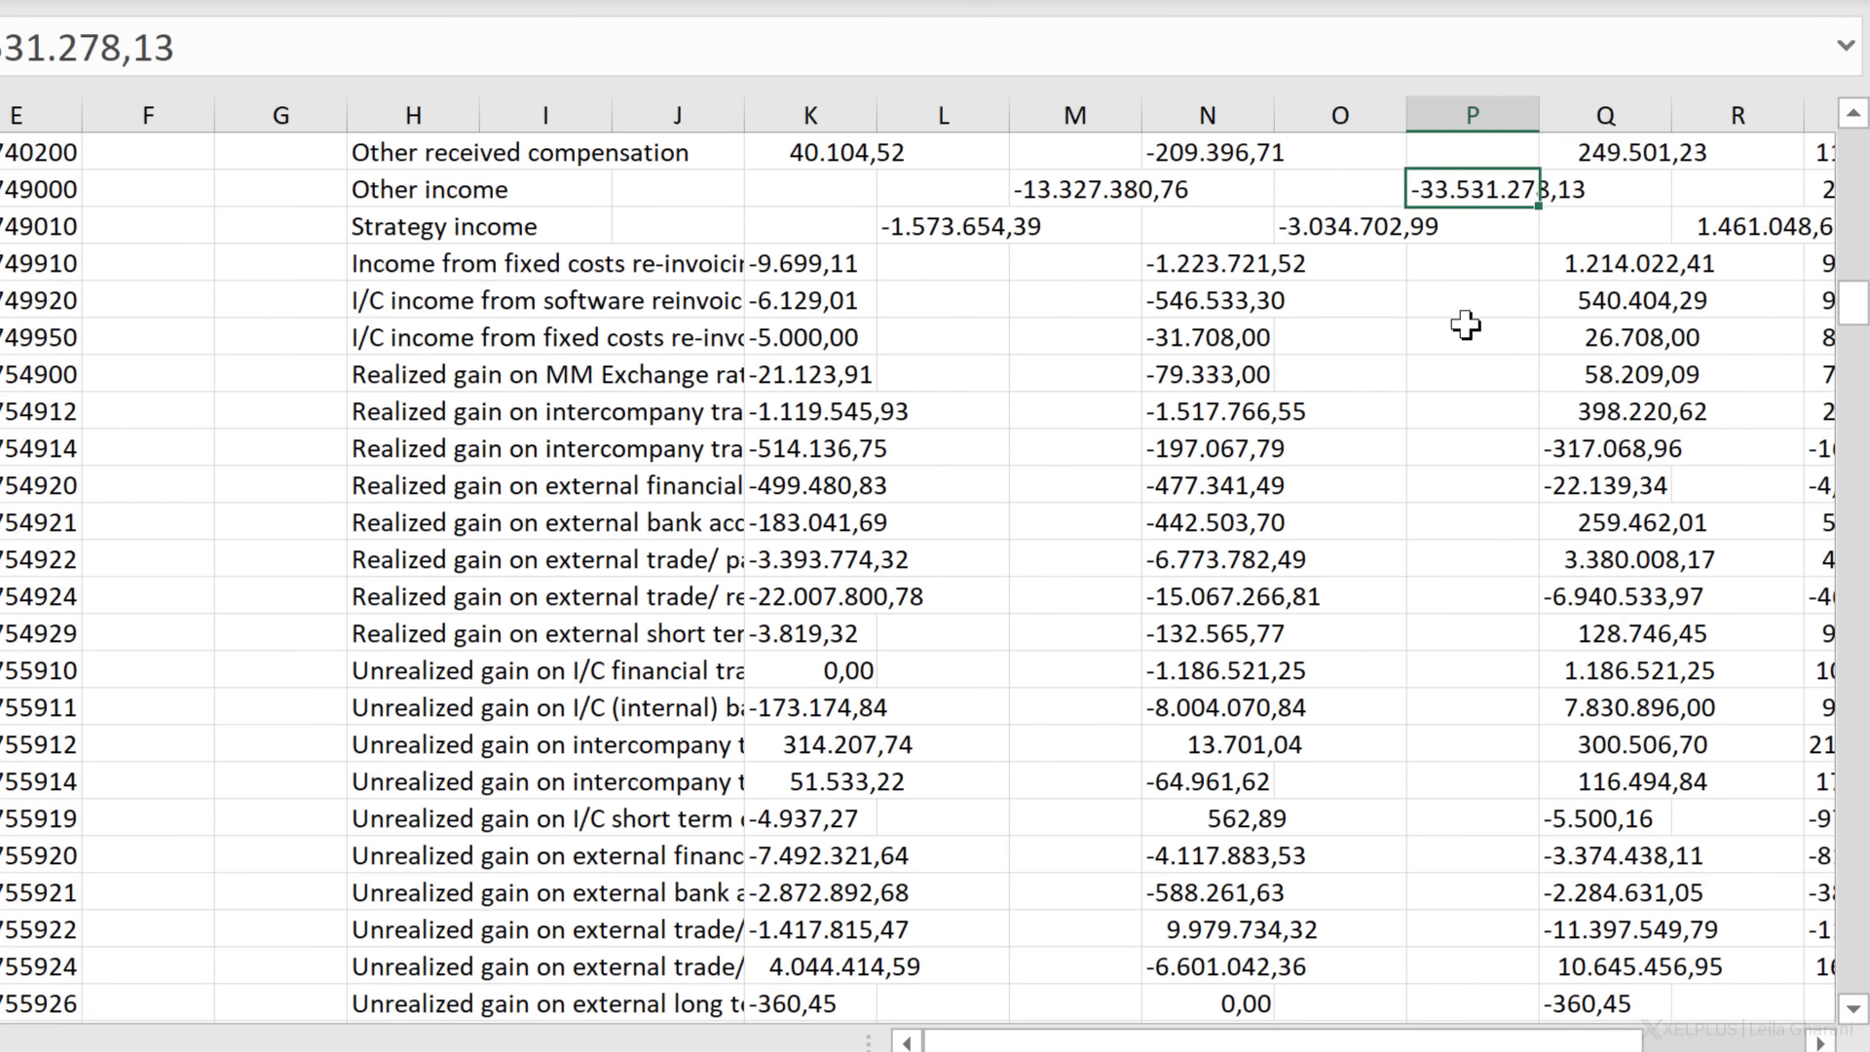
scroll(1464, 327, up, 4)
scroll(1464, 336, up, 20)
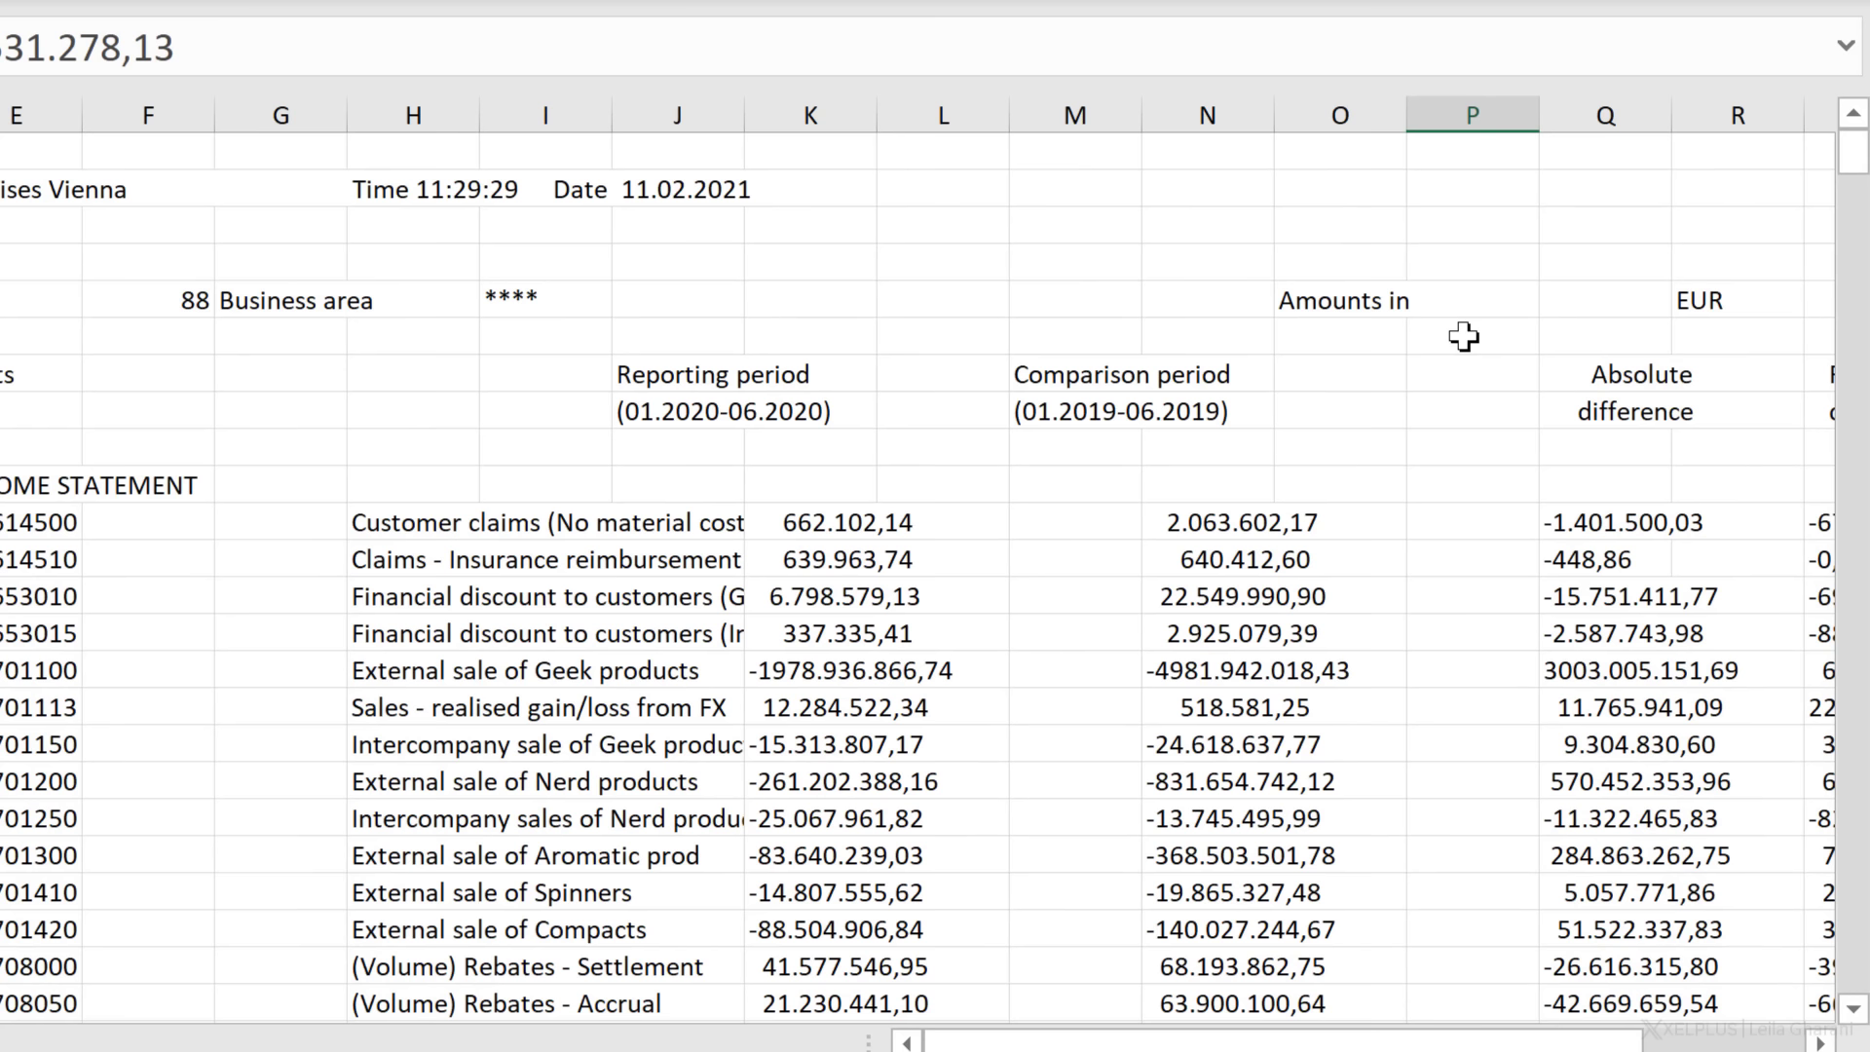
Step: Inspect the absolute difference, relative difference and summation level columns and the first absolute difference amount in Q11
click(1579, 407)
key(Right)
key(Right)
key(Right)
key(Right)
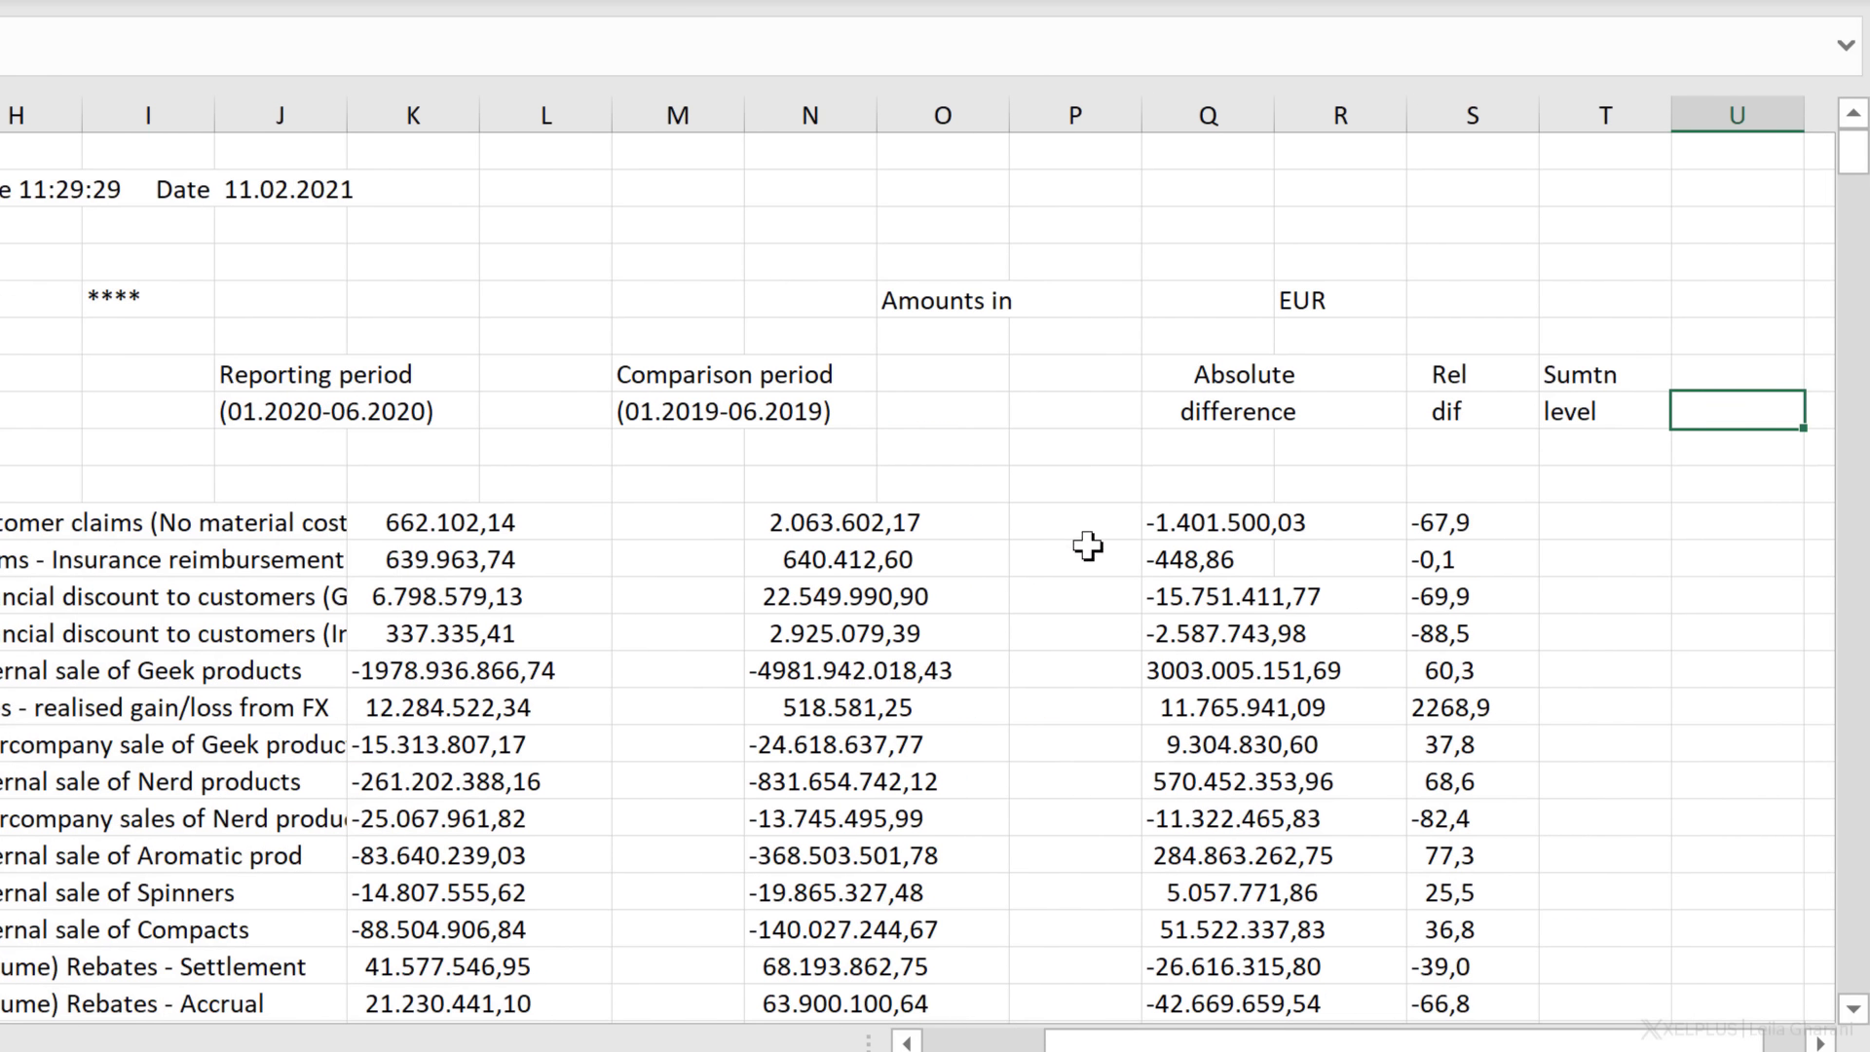
click(1211, 516)
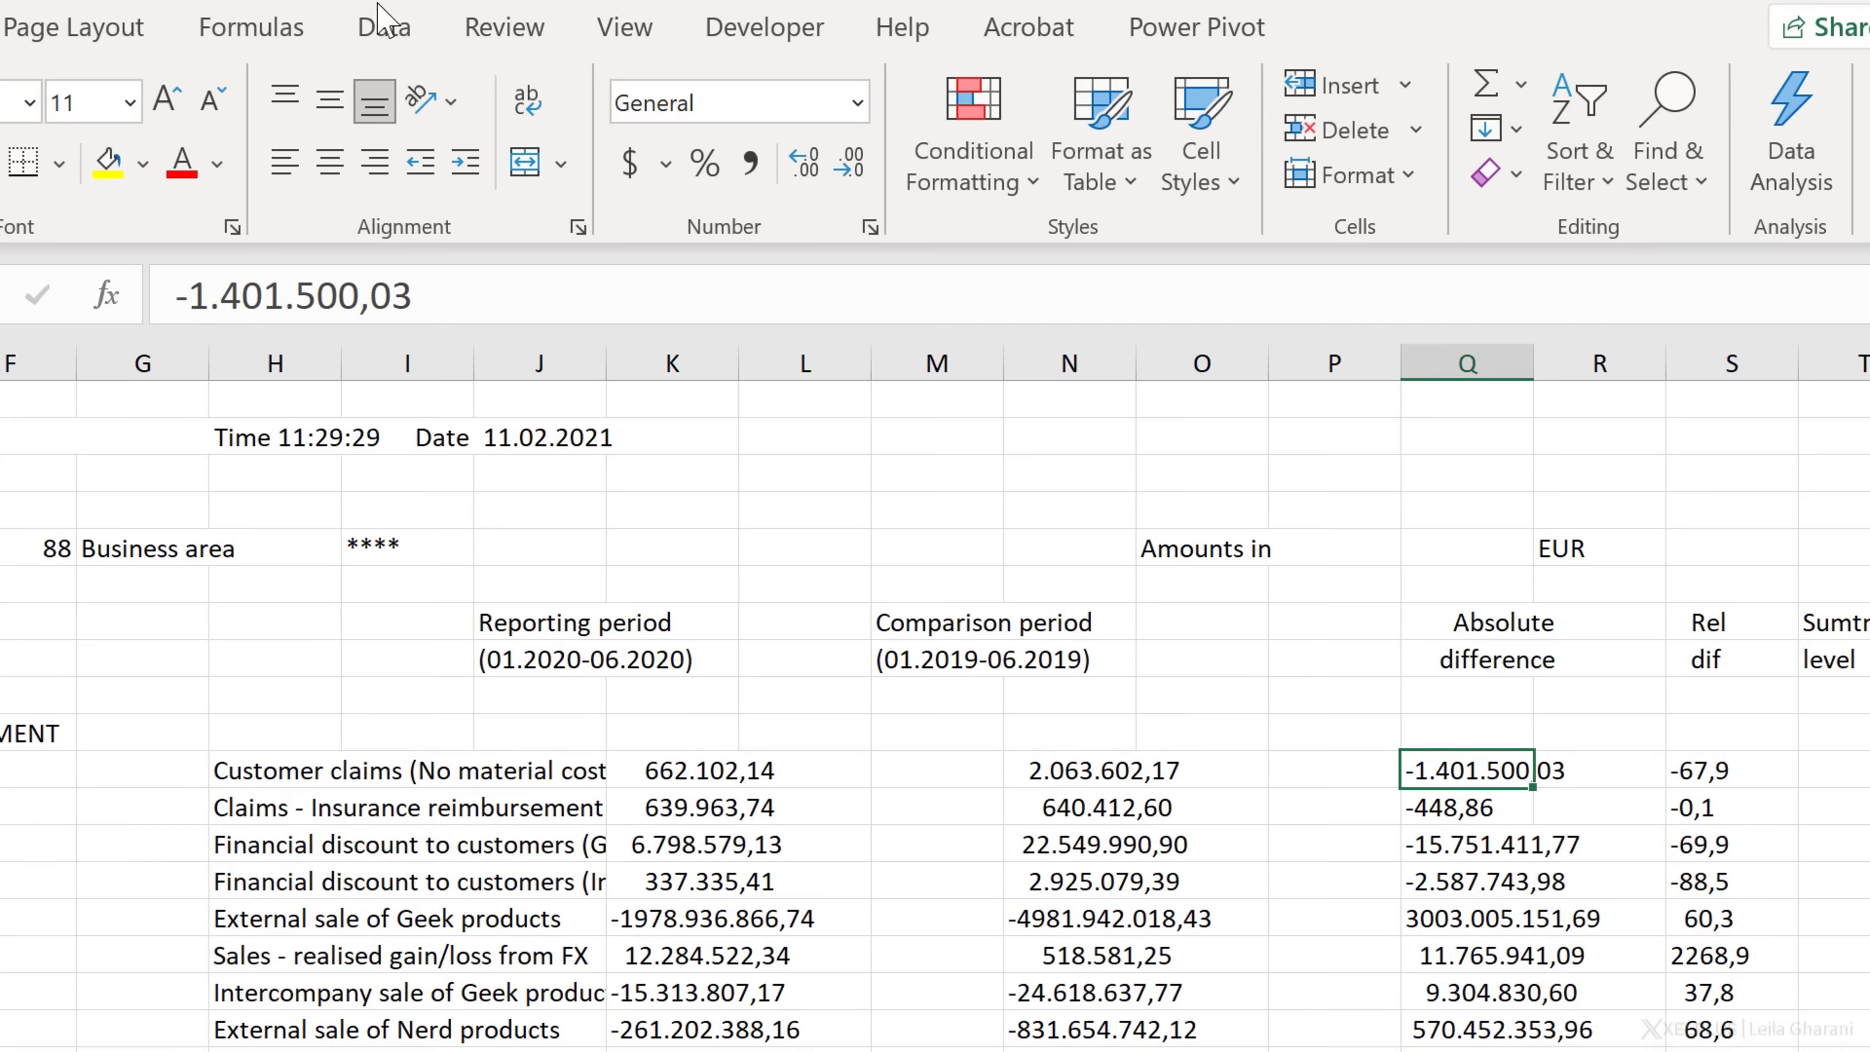
Step: Review the available data tools and inspect the account description in H44 among the cost of goods sold rows
click(334, 0)
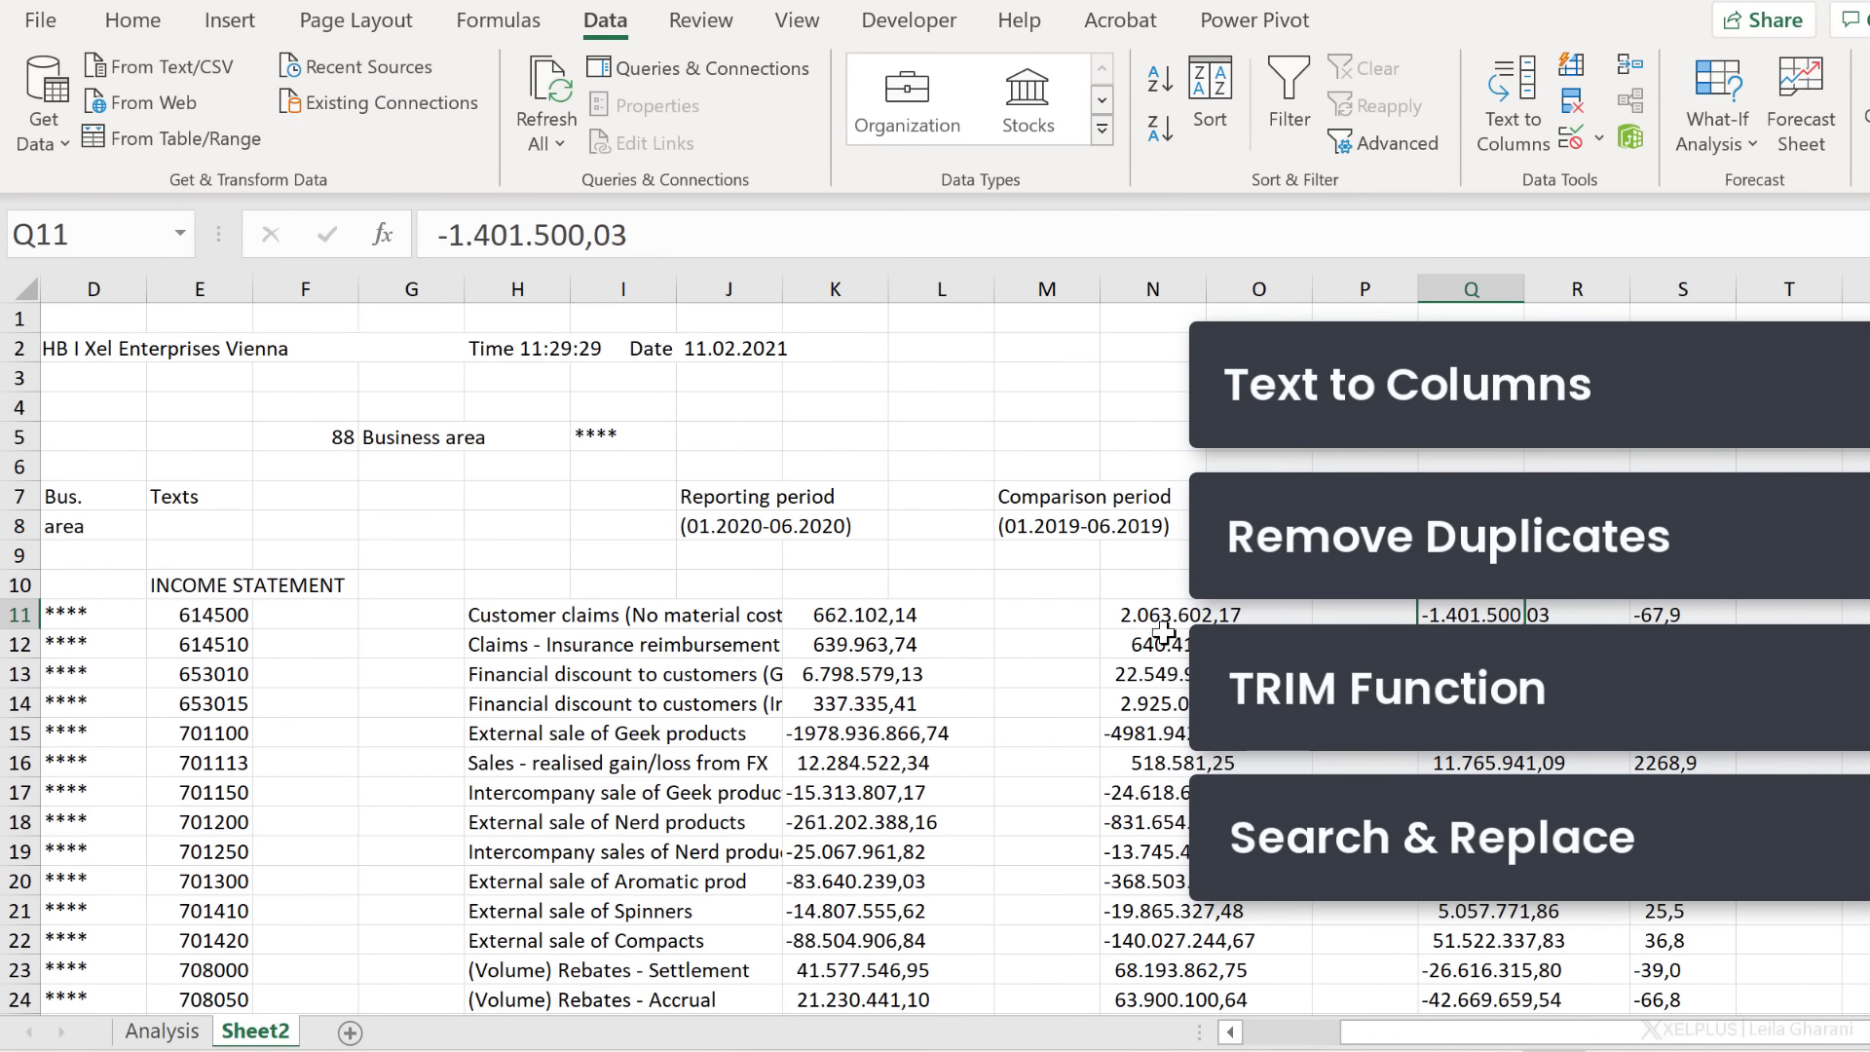
scroll(1162, 639, down, 11)
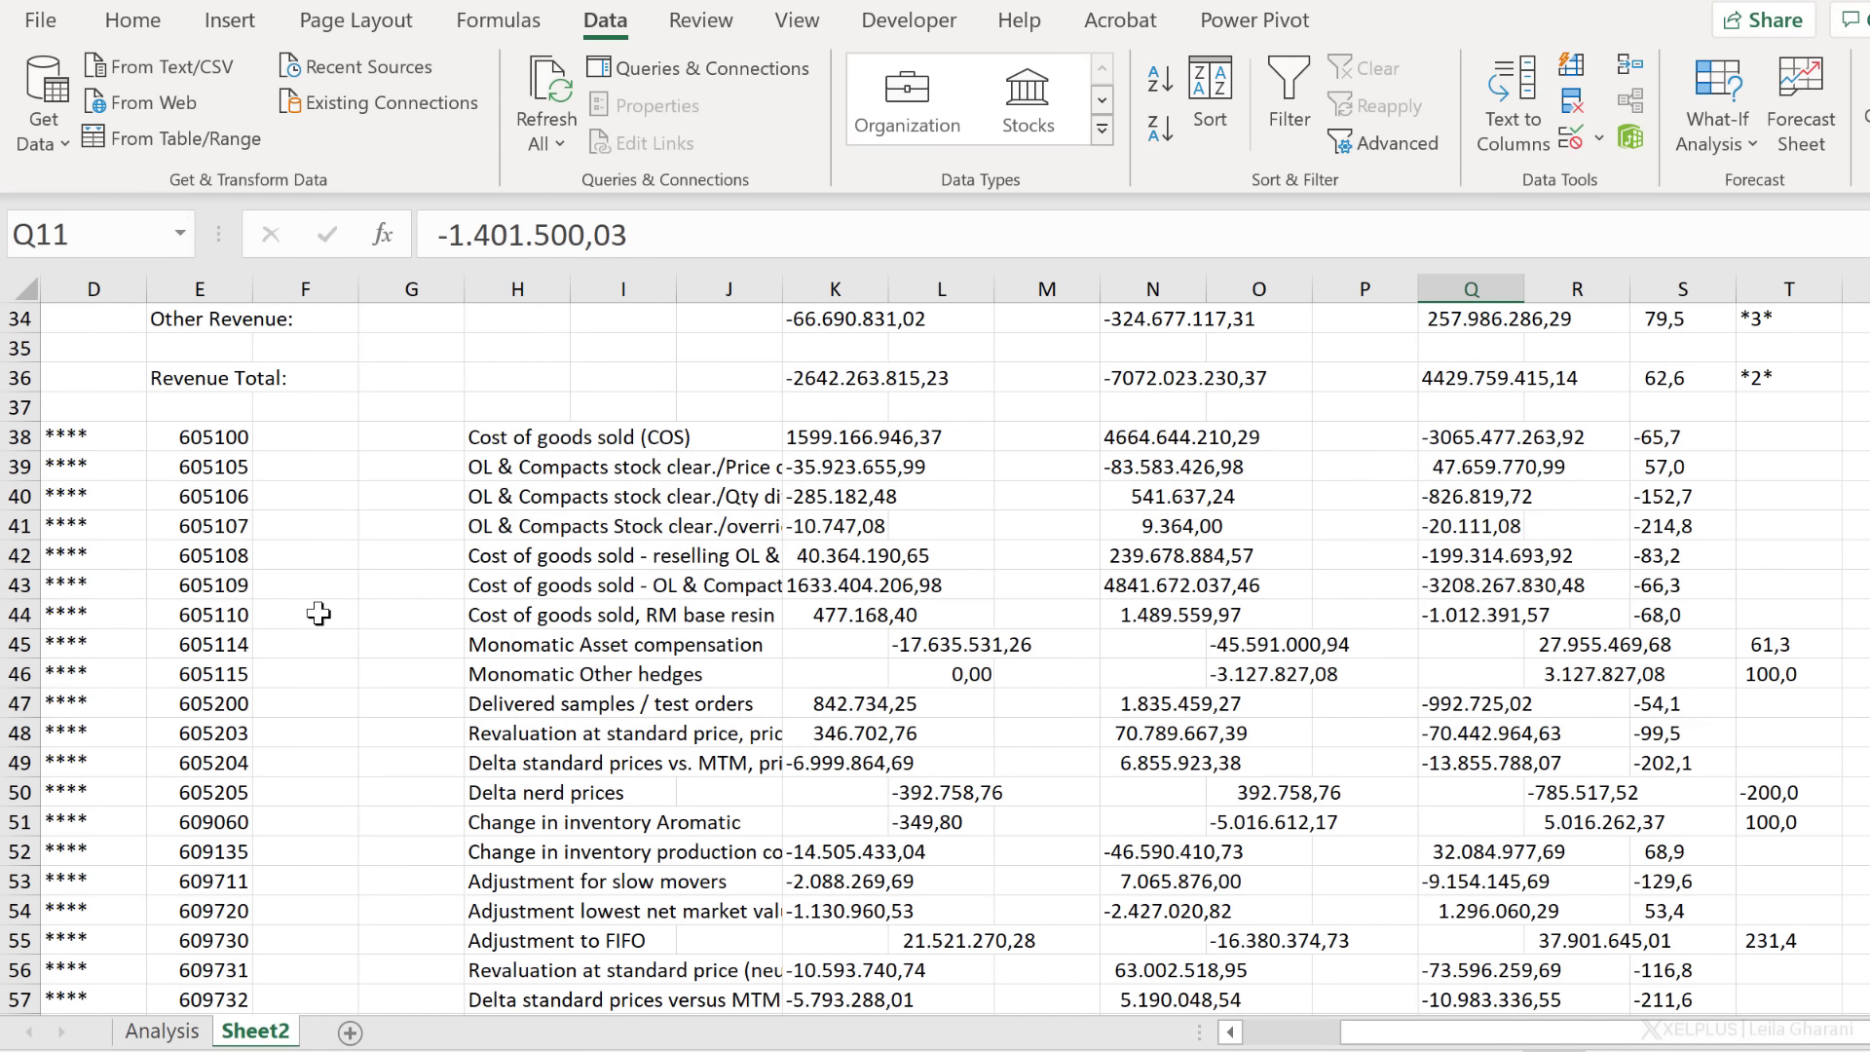
click(524, 618)
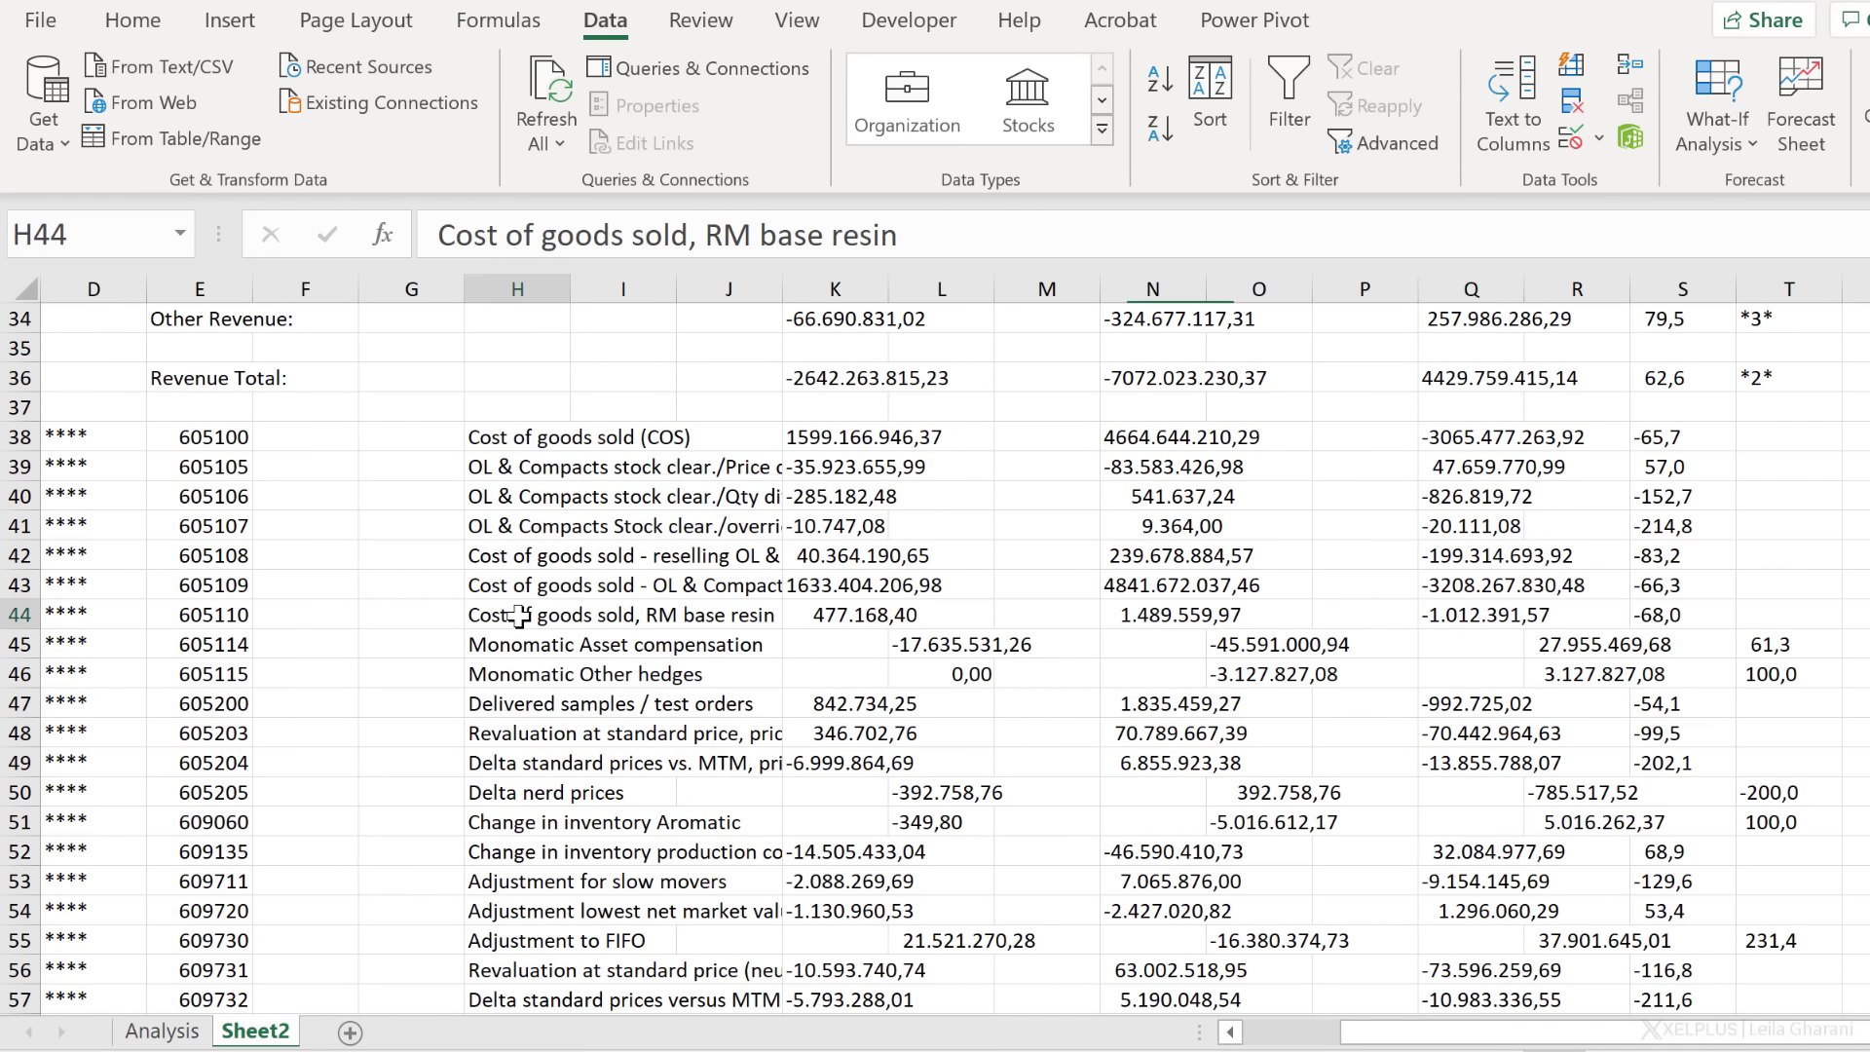
Step: Examine the unneeded columns A to D alongside the header and account rows of the income statement
click(238, 589)
key(Home)
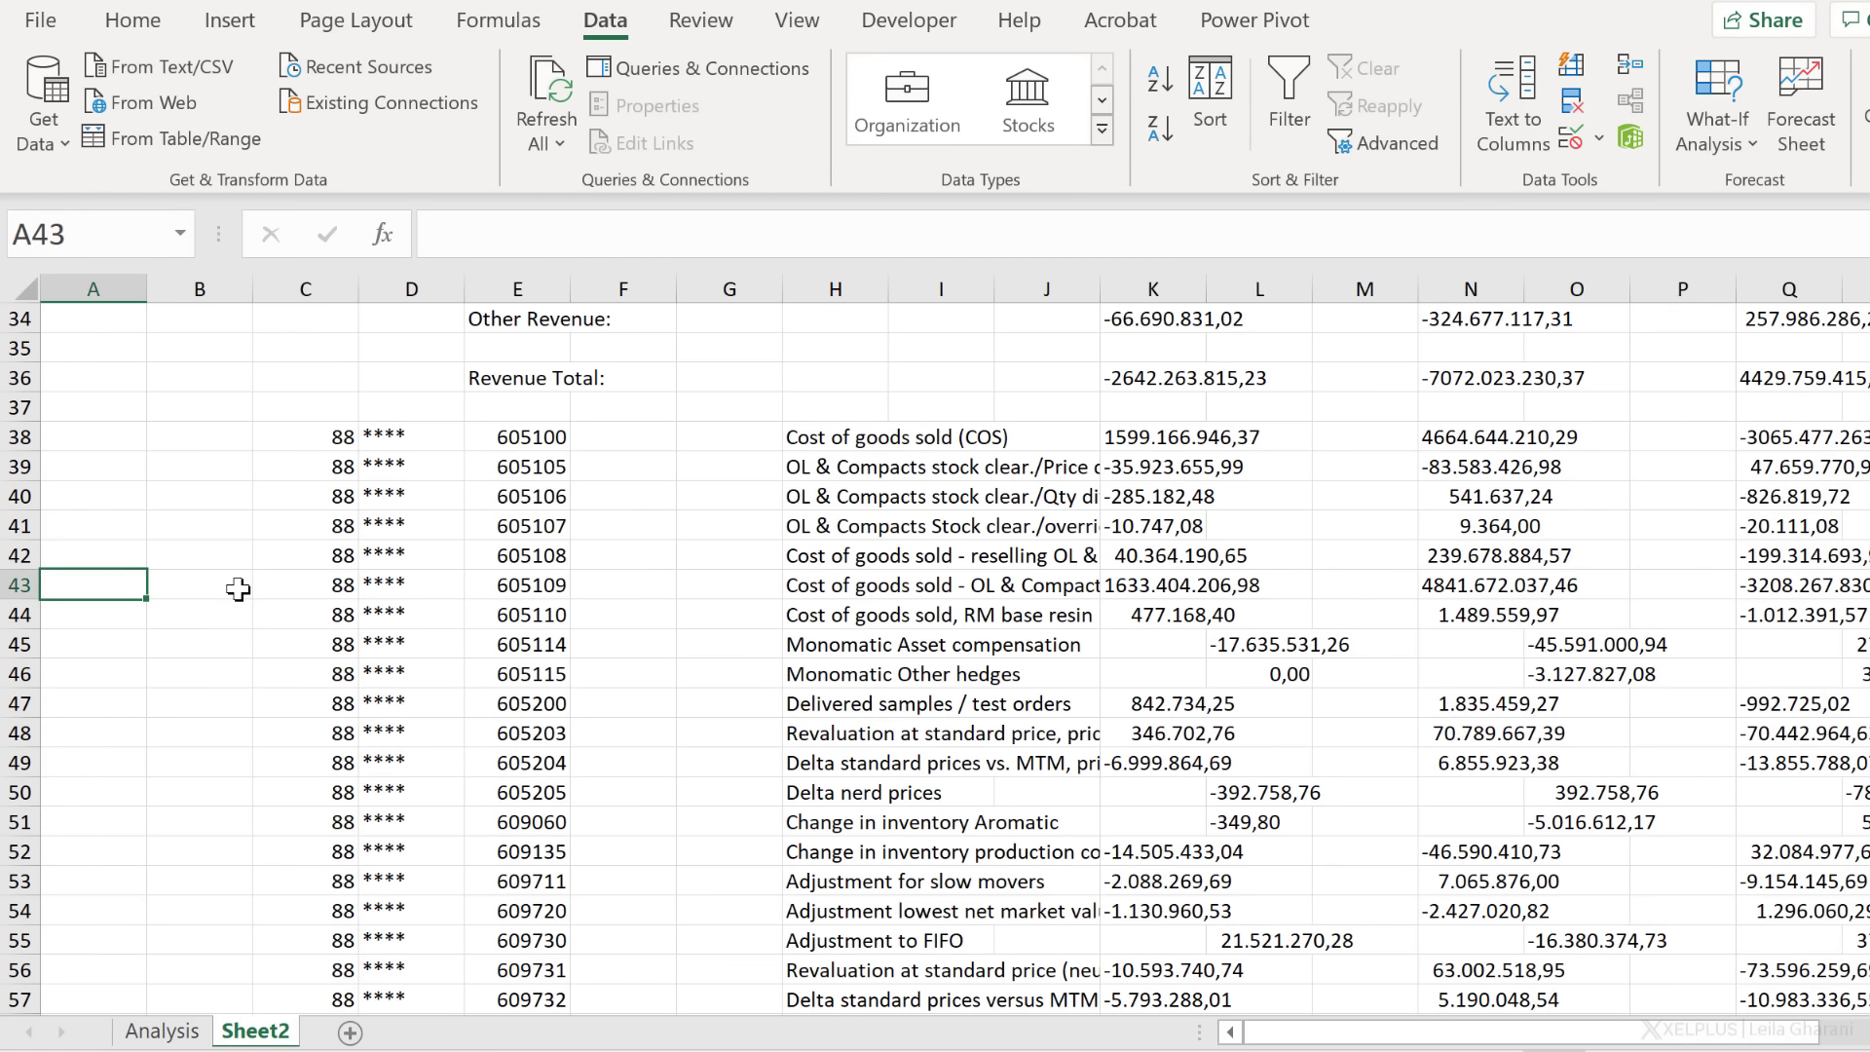
scroll(238, 589, up, 11)
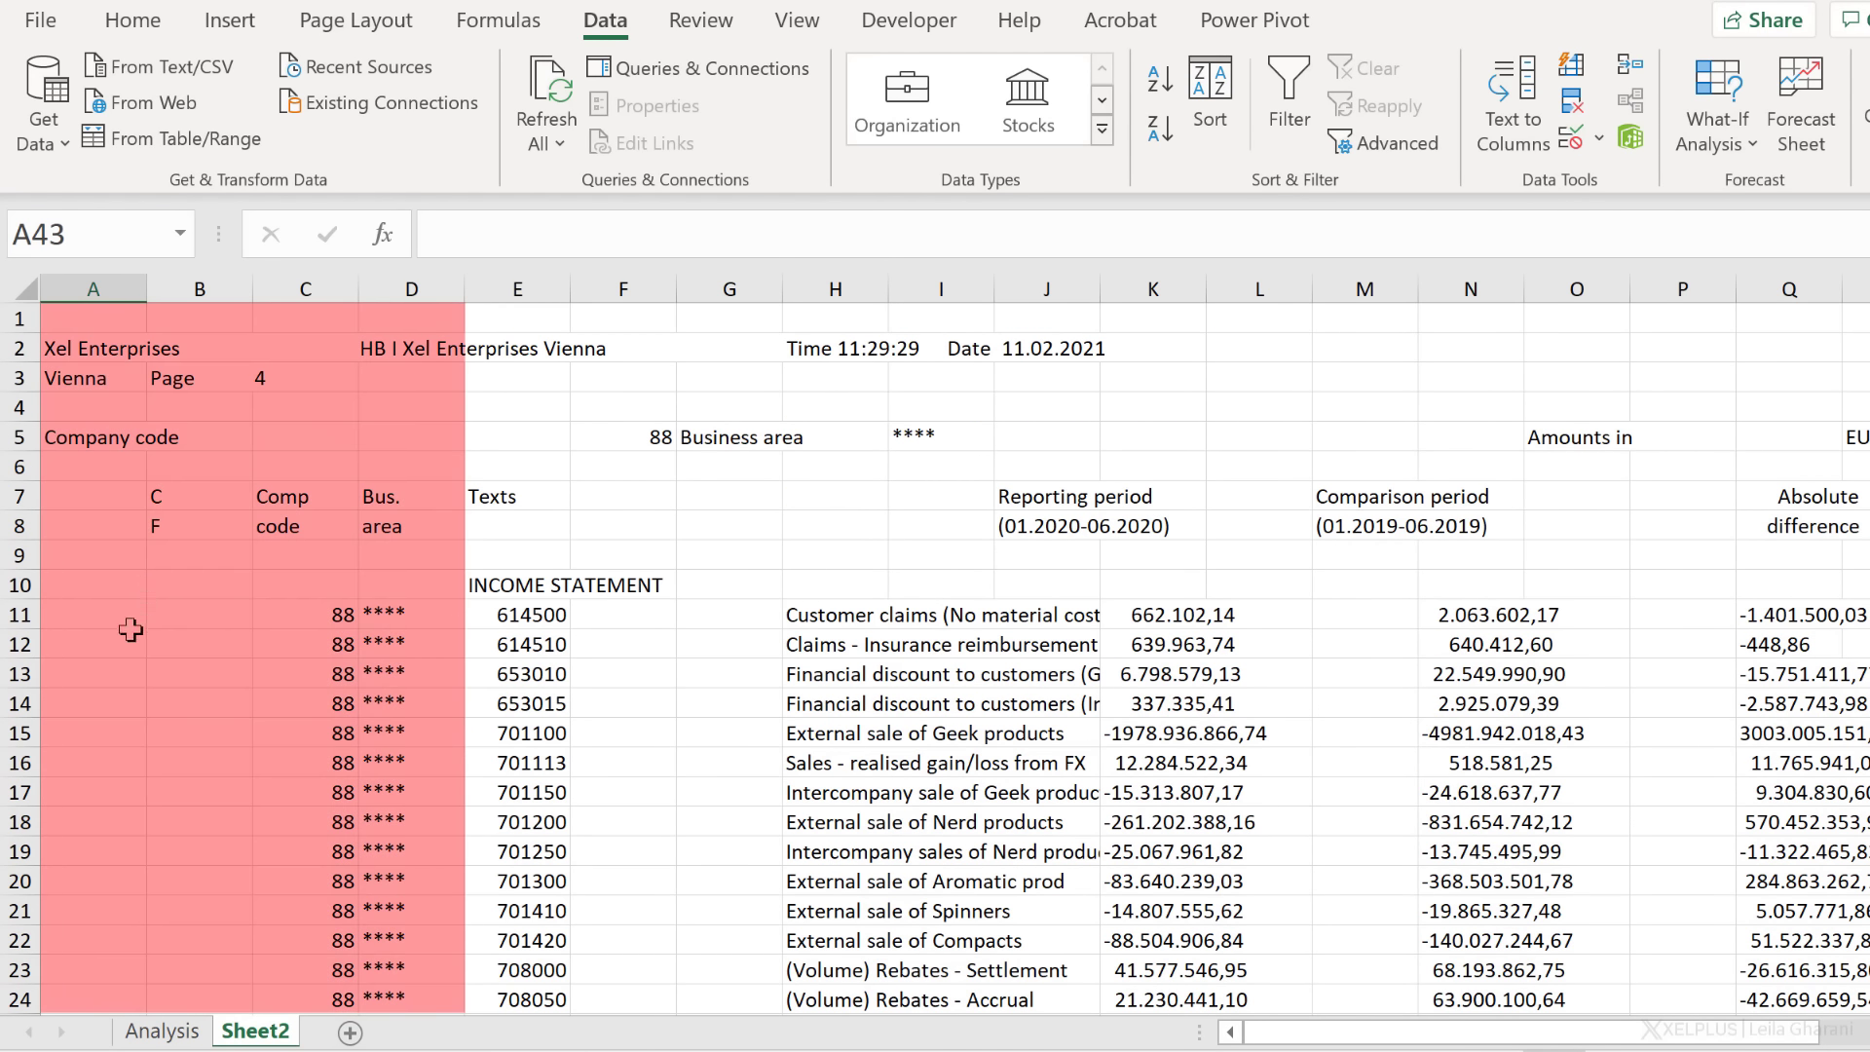
drag(93, 289, 430, 327)
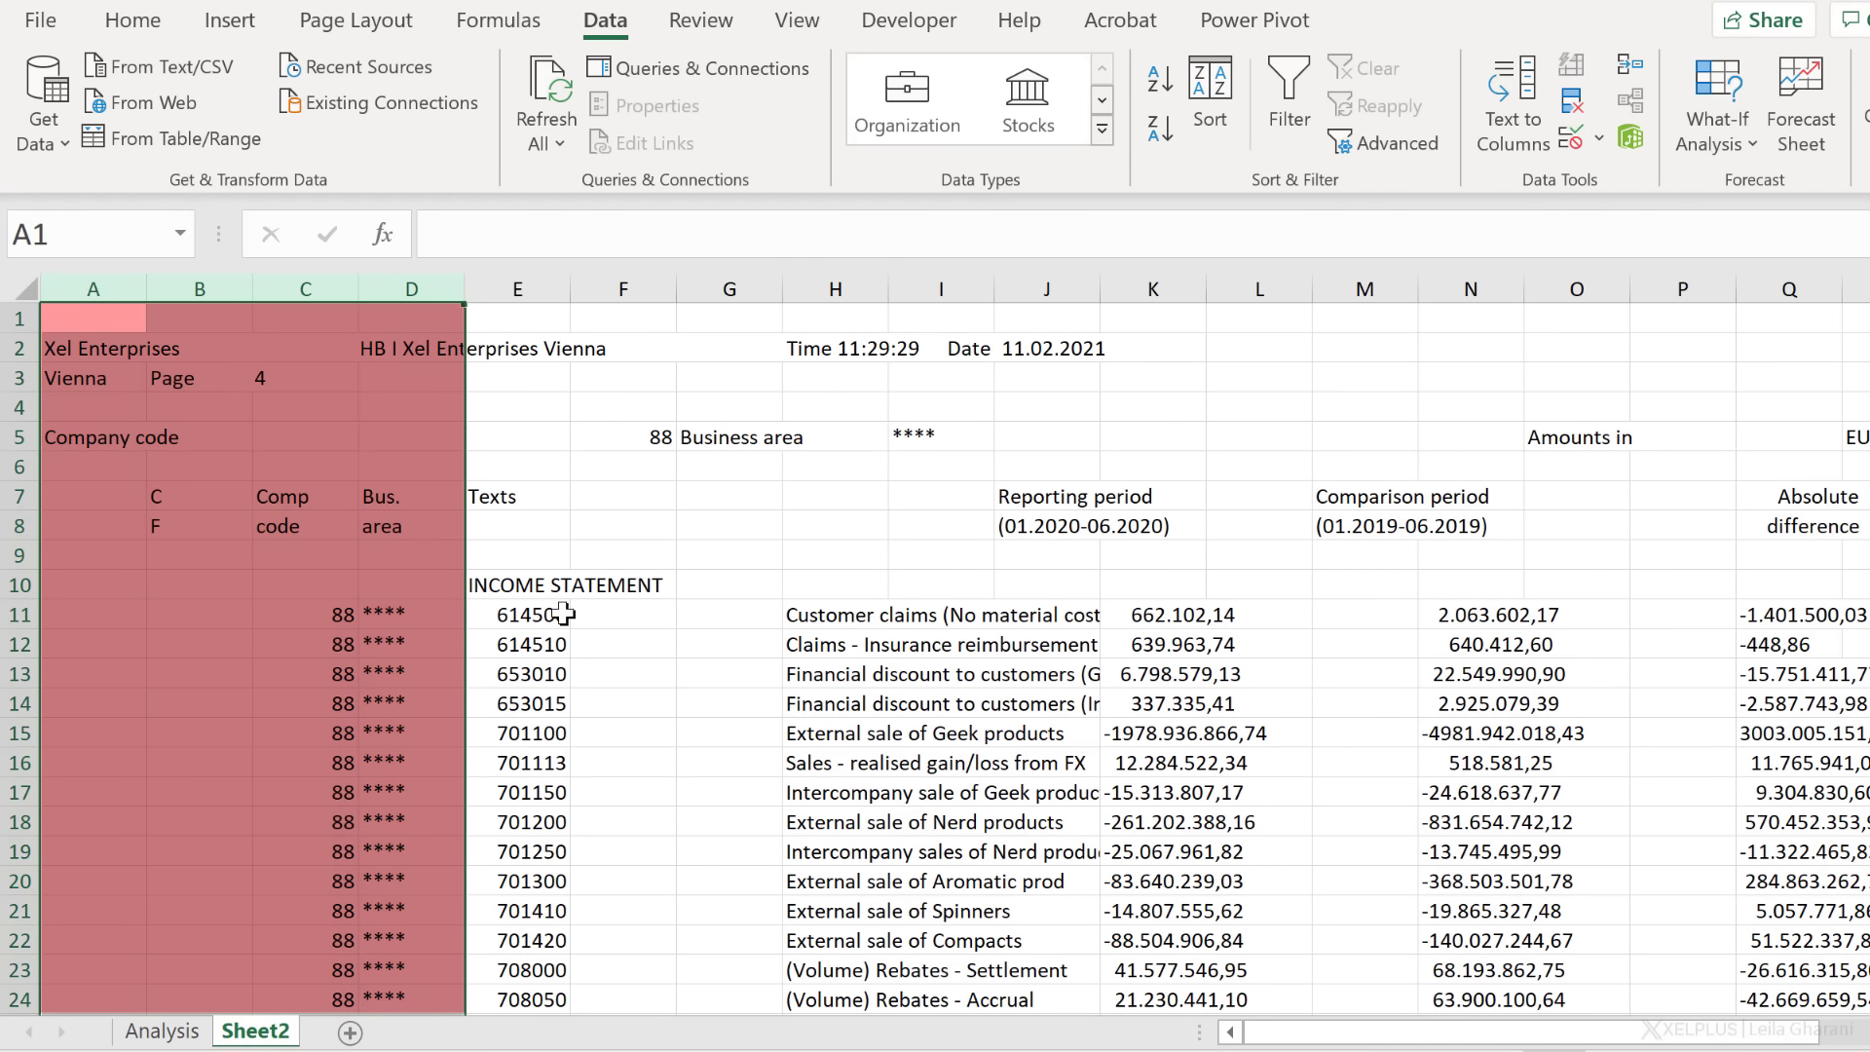
scroll(560, 619, down, 2)
scroll(560, 620, down, 1)
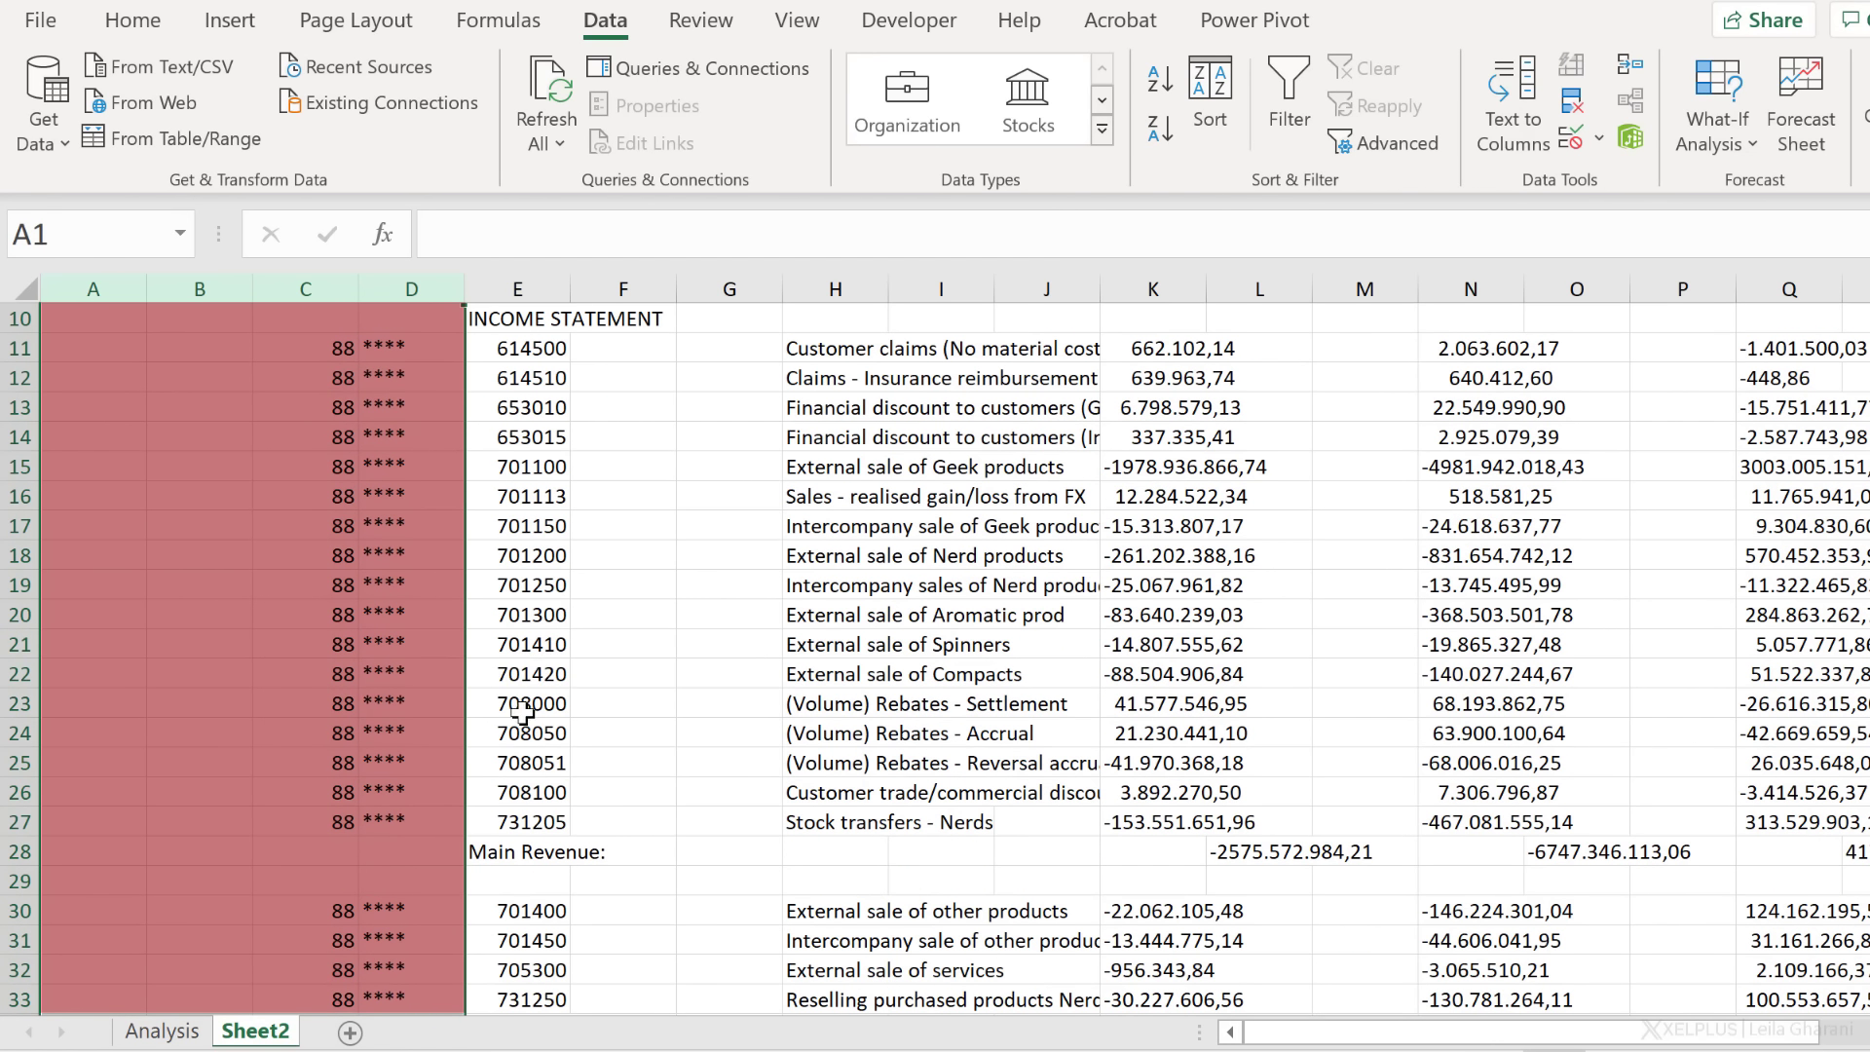
Step: Check row 29, below Main Revenue, for content from column A through column V
click(514, 882)
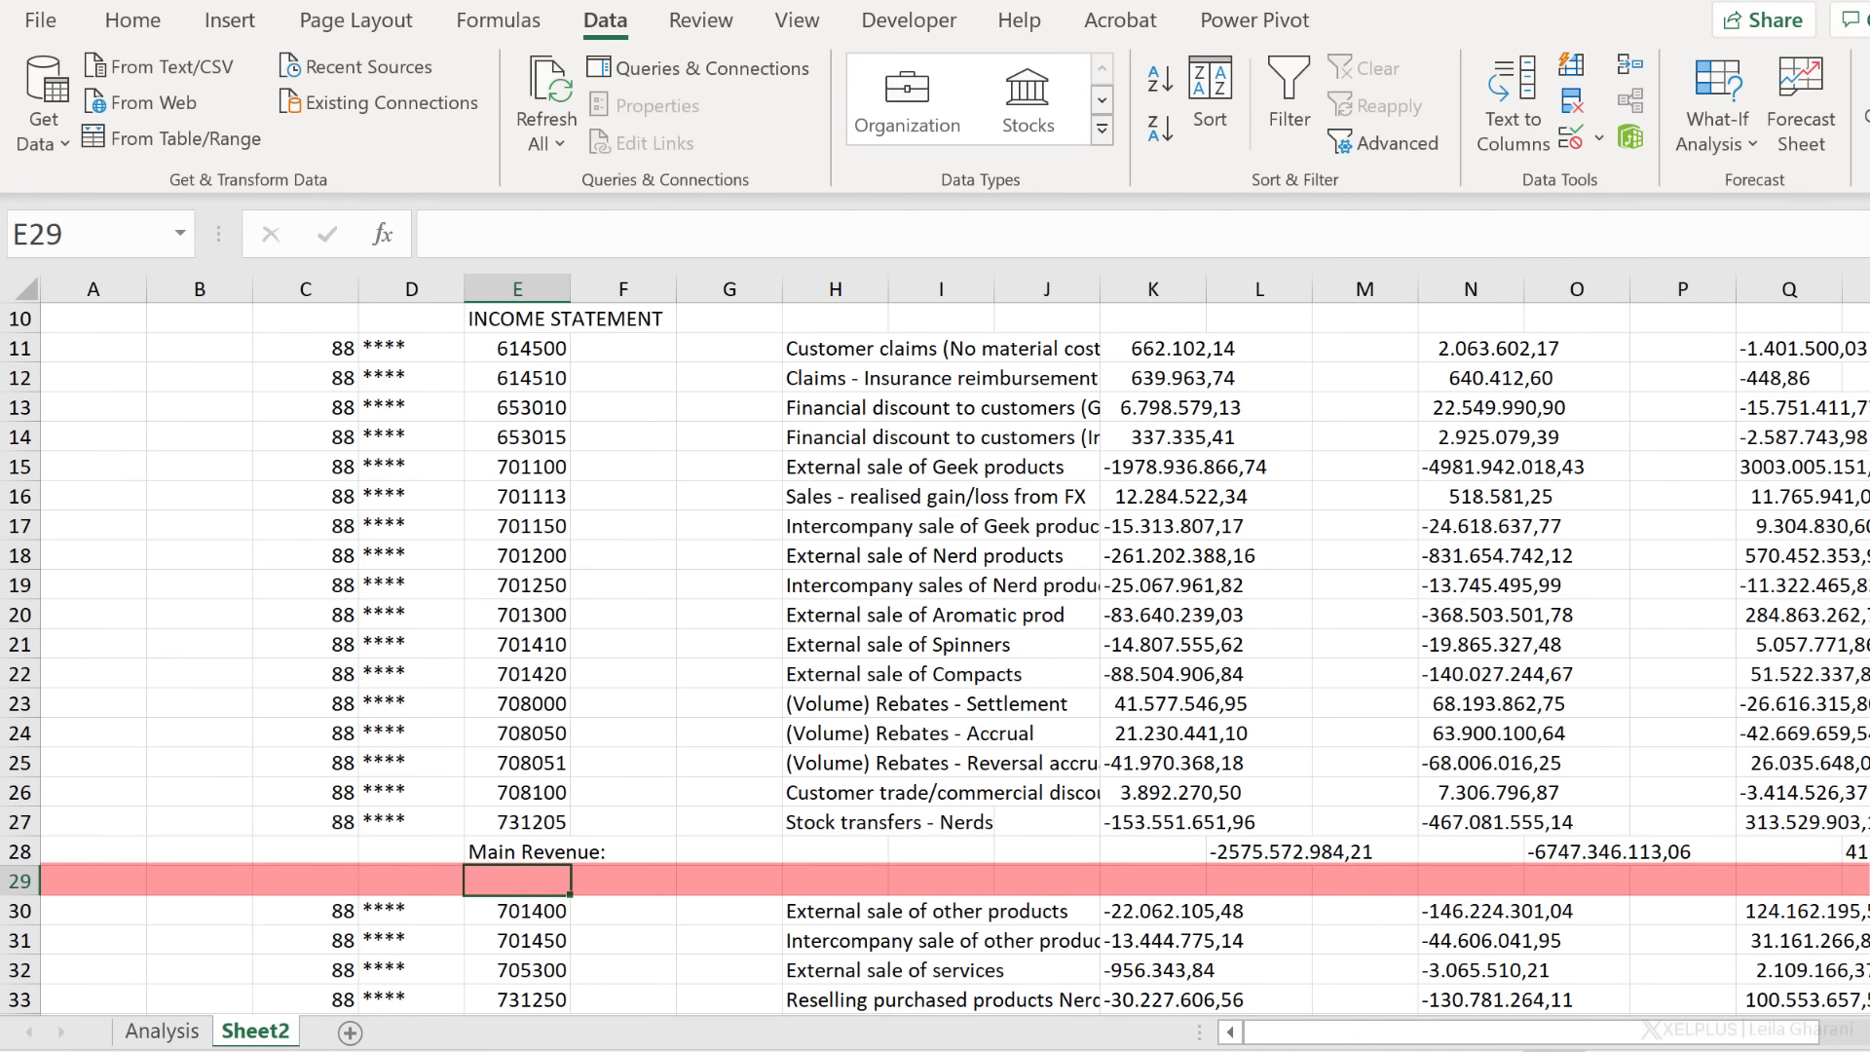
key(Right)
key(Right)
key(Right)
key(Right)
key(Right)
key(Right)
key(Right)
key(Right)
key(Right)
key(Right)
key(Right)
key(Right)
key(Right)
key(Right)
key(Right)
key(Right)
key(Right)
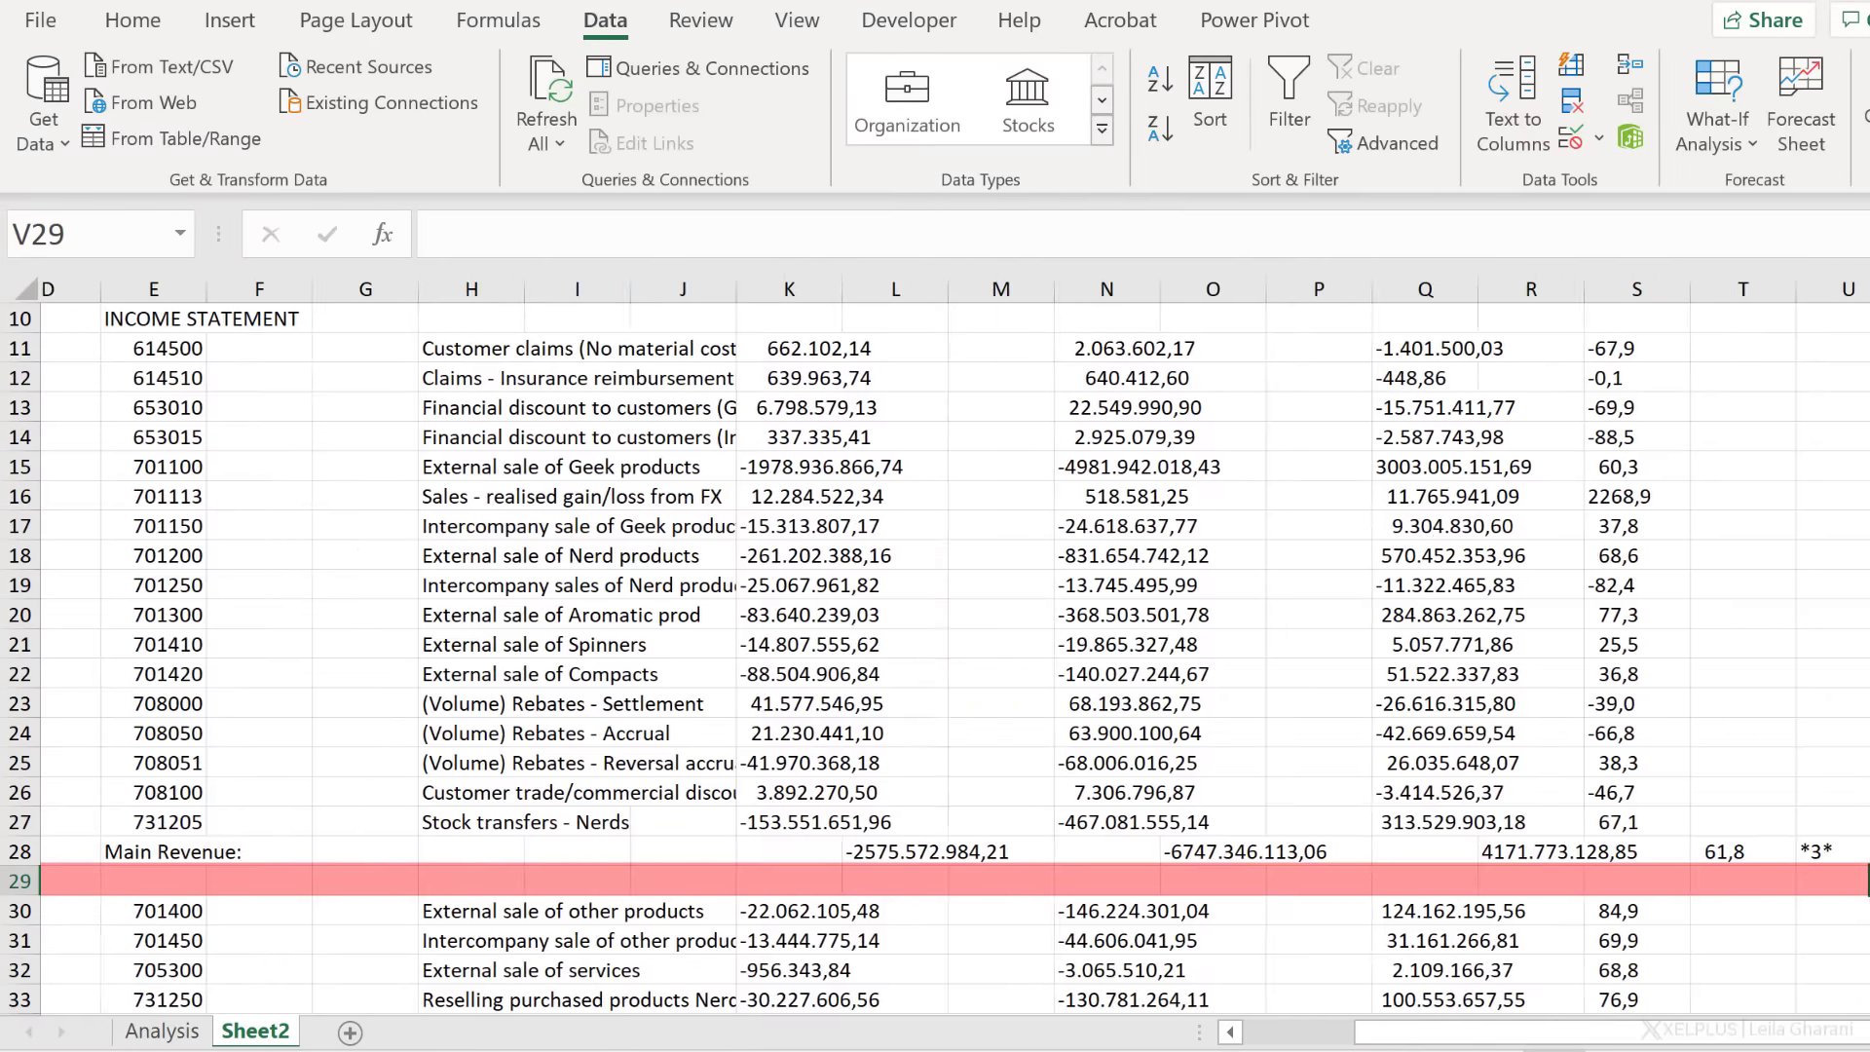
key(Left)
key(Left)
key(Left)
key(Left)
key(Left)
key(Left)
key(Left)
key(Left)
key(Left)
key(Left)
key(Left)
key(Home)
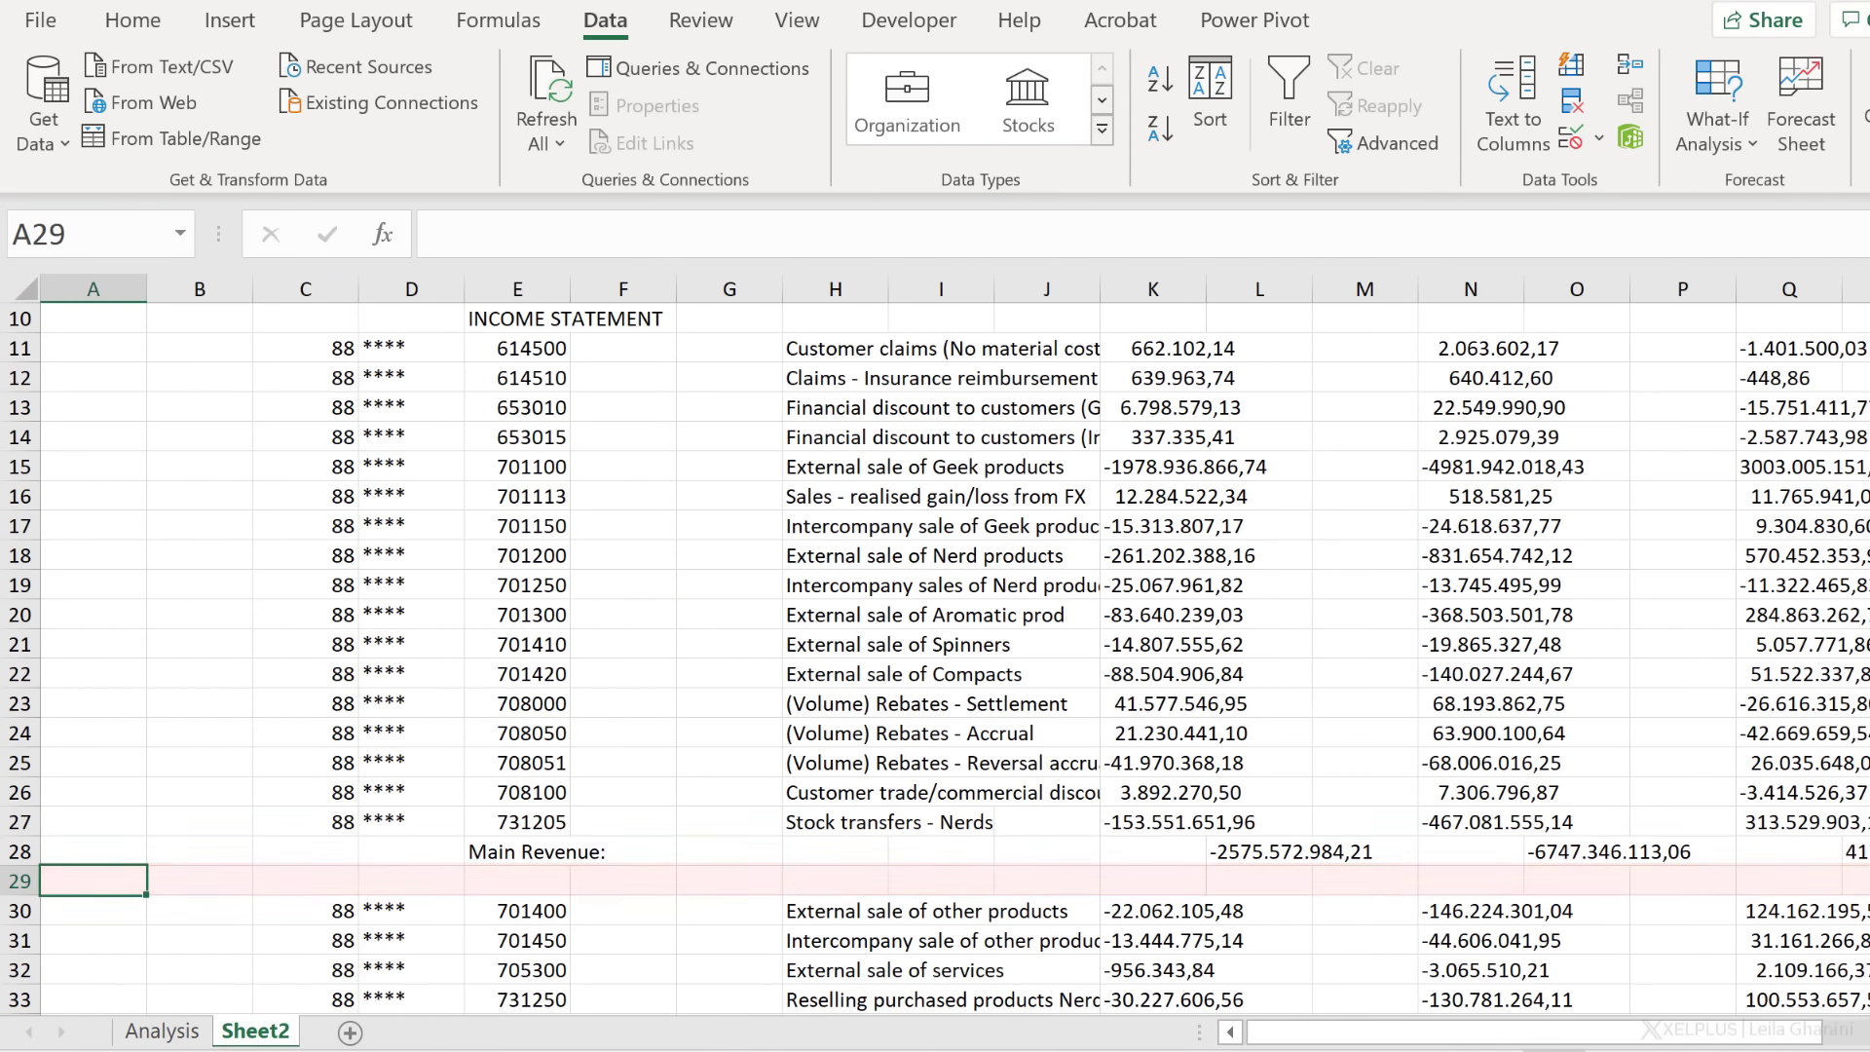
Step: Check the full length of column F for stray content among the account rows
click(640, 853)
scroll(643, 855, down, 14)
scroll(642, 855, down, 5)
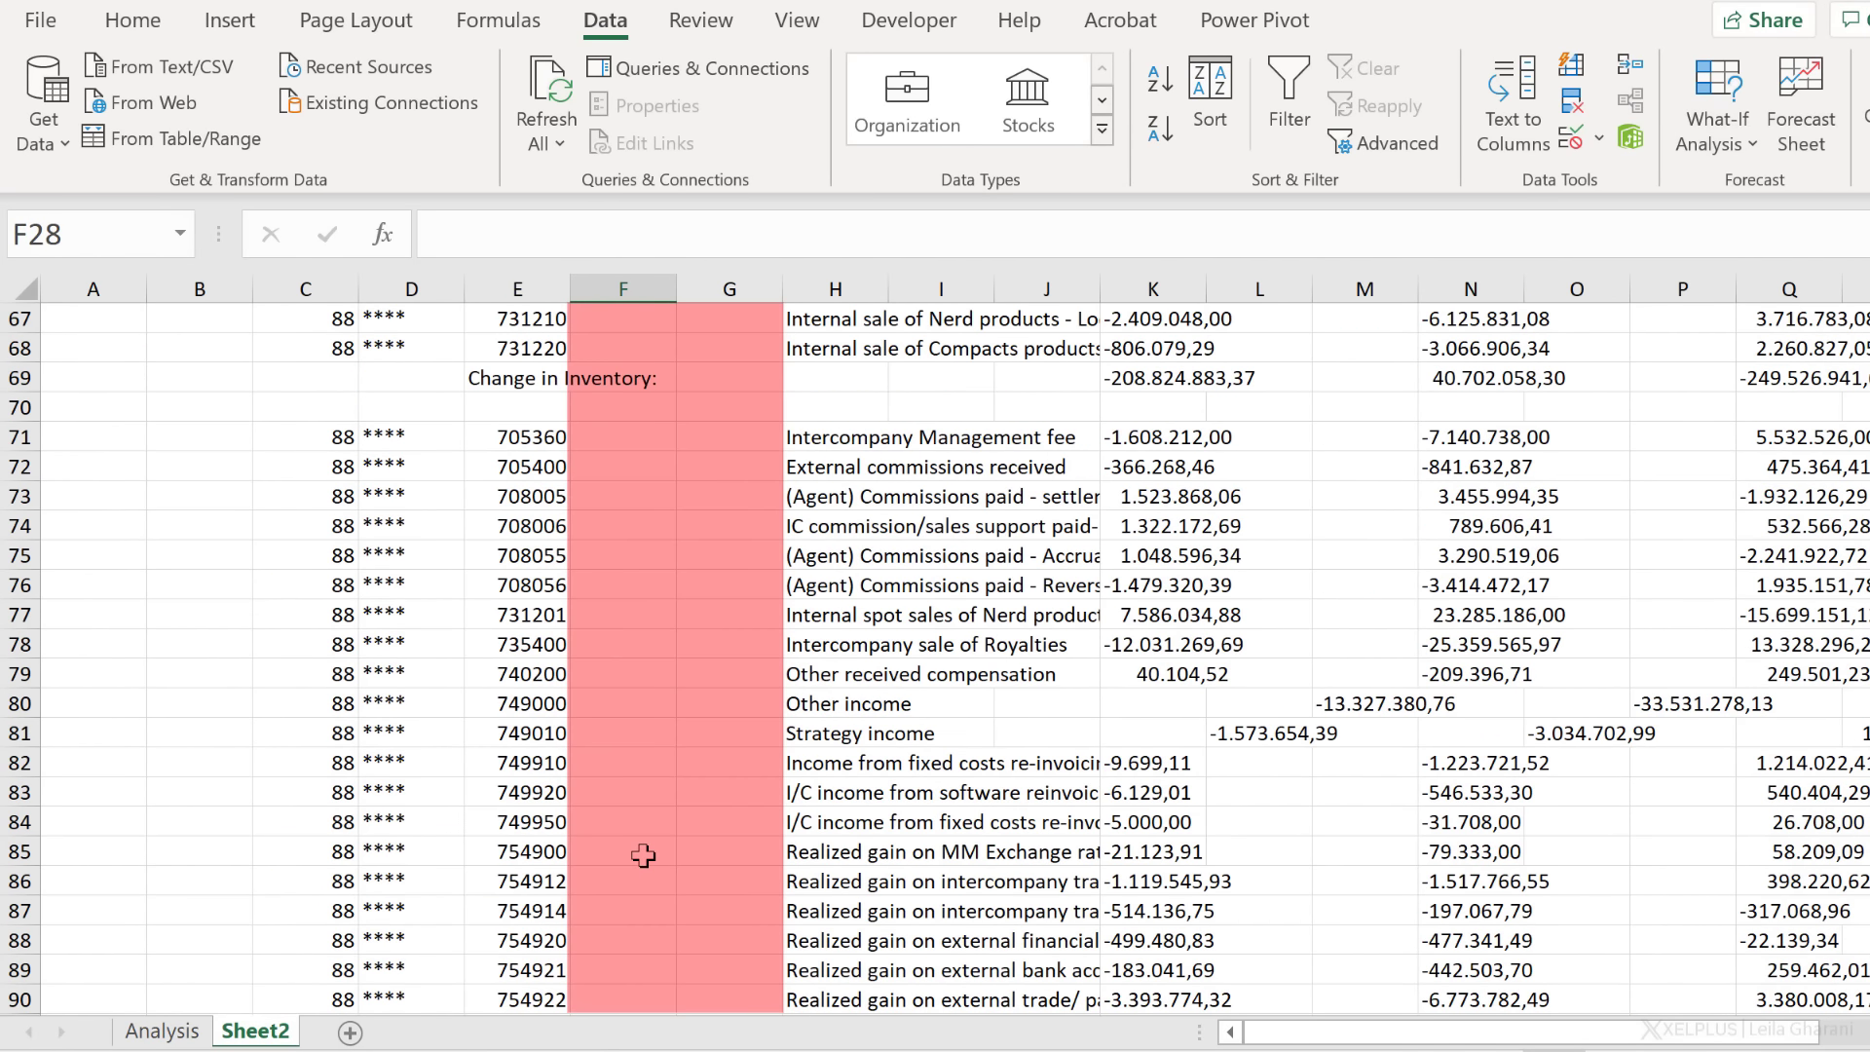
click(642, 853)
key(ctrl+Down)
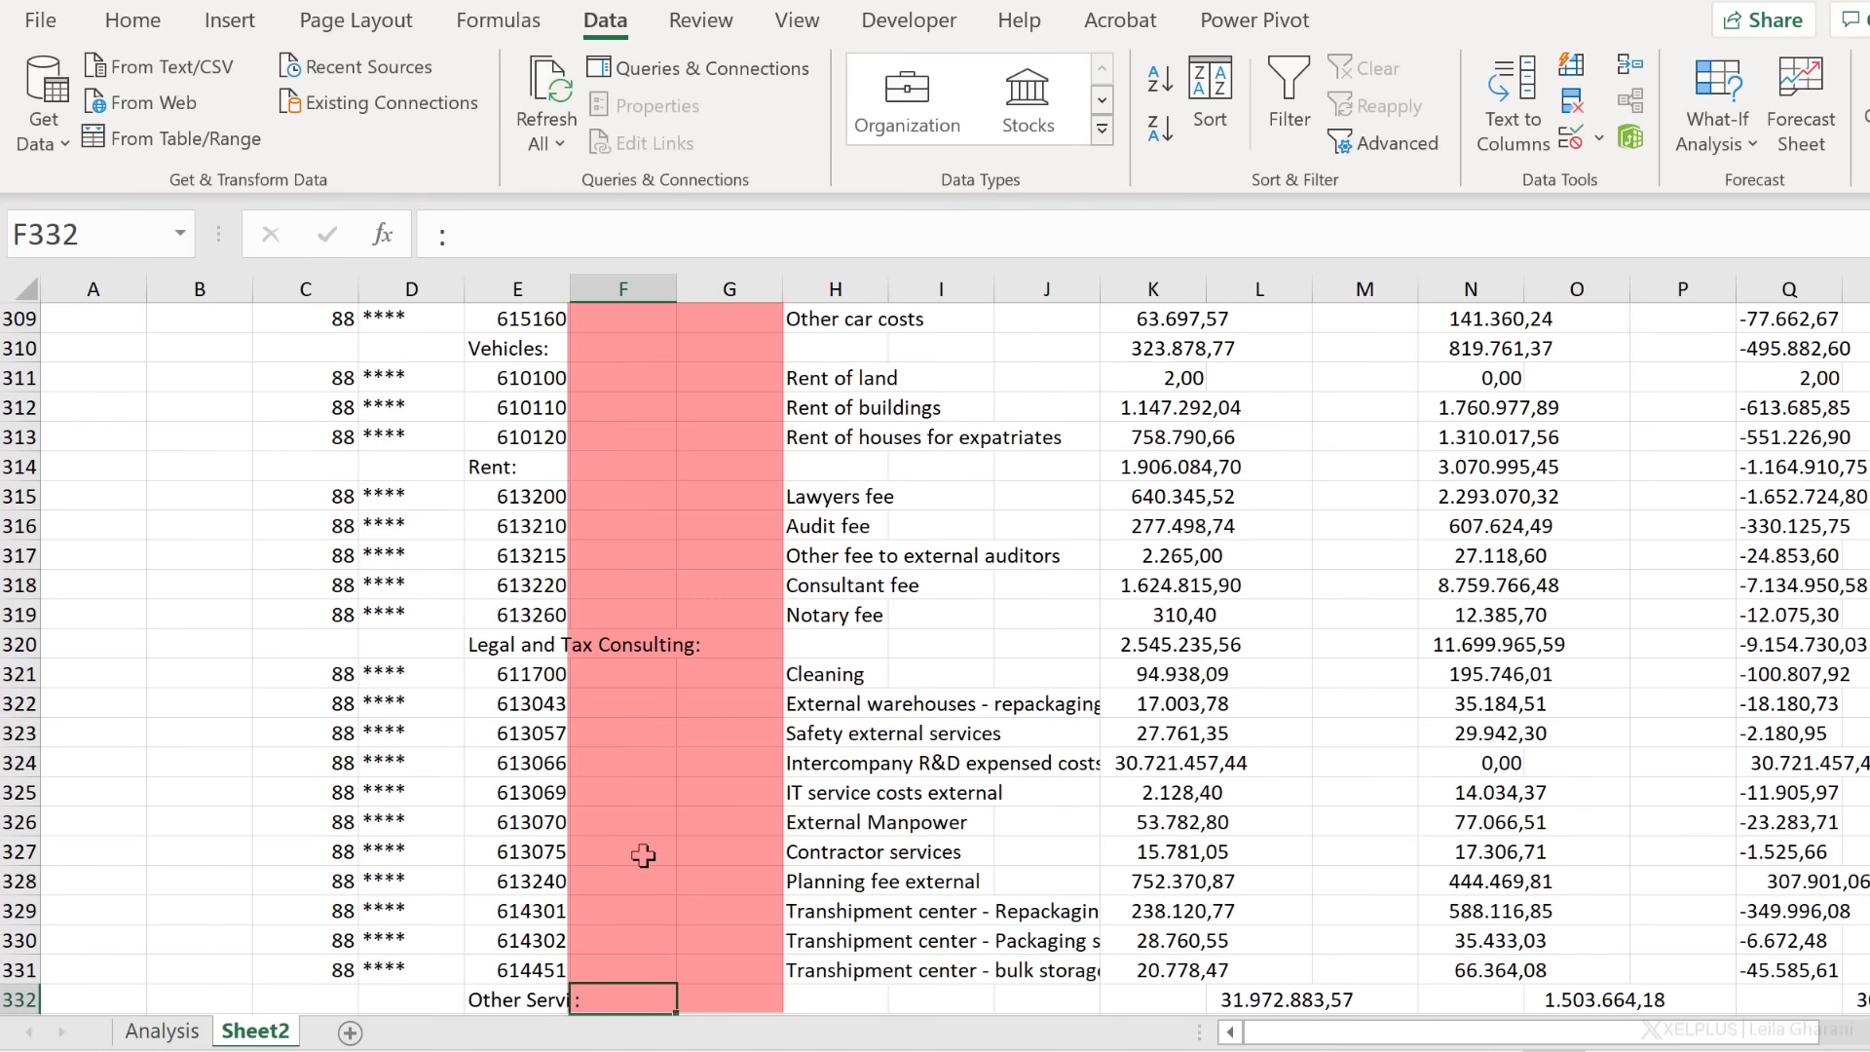
key(Down)
key(Down)
key(Down)
key(ctrl+shift+Down)
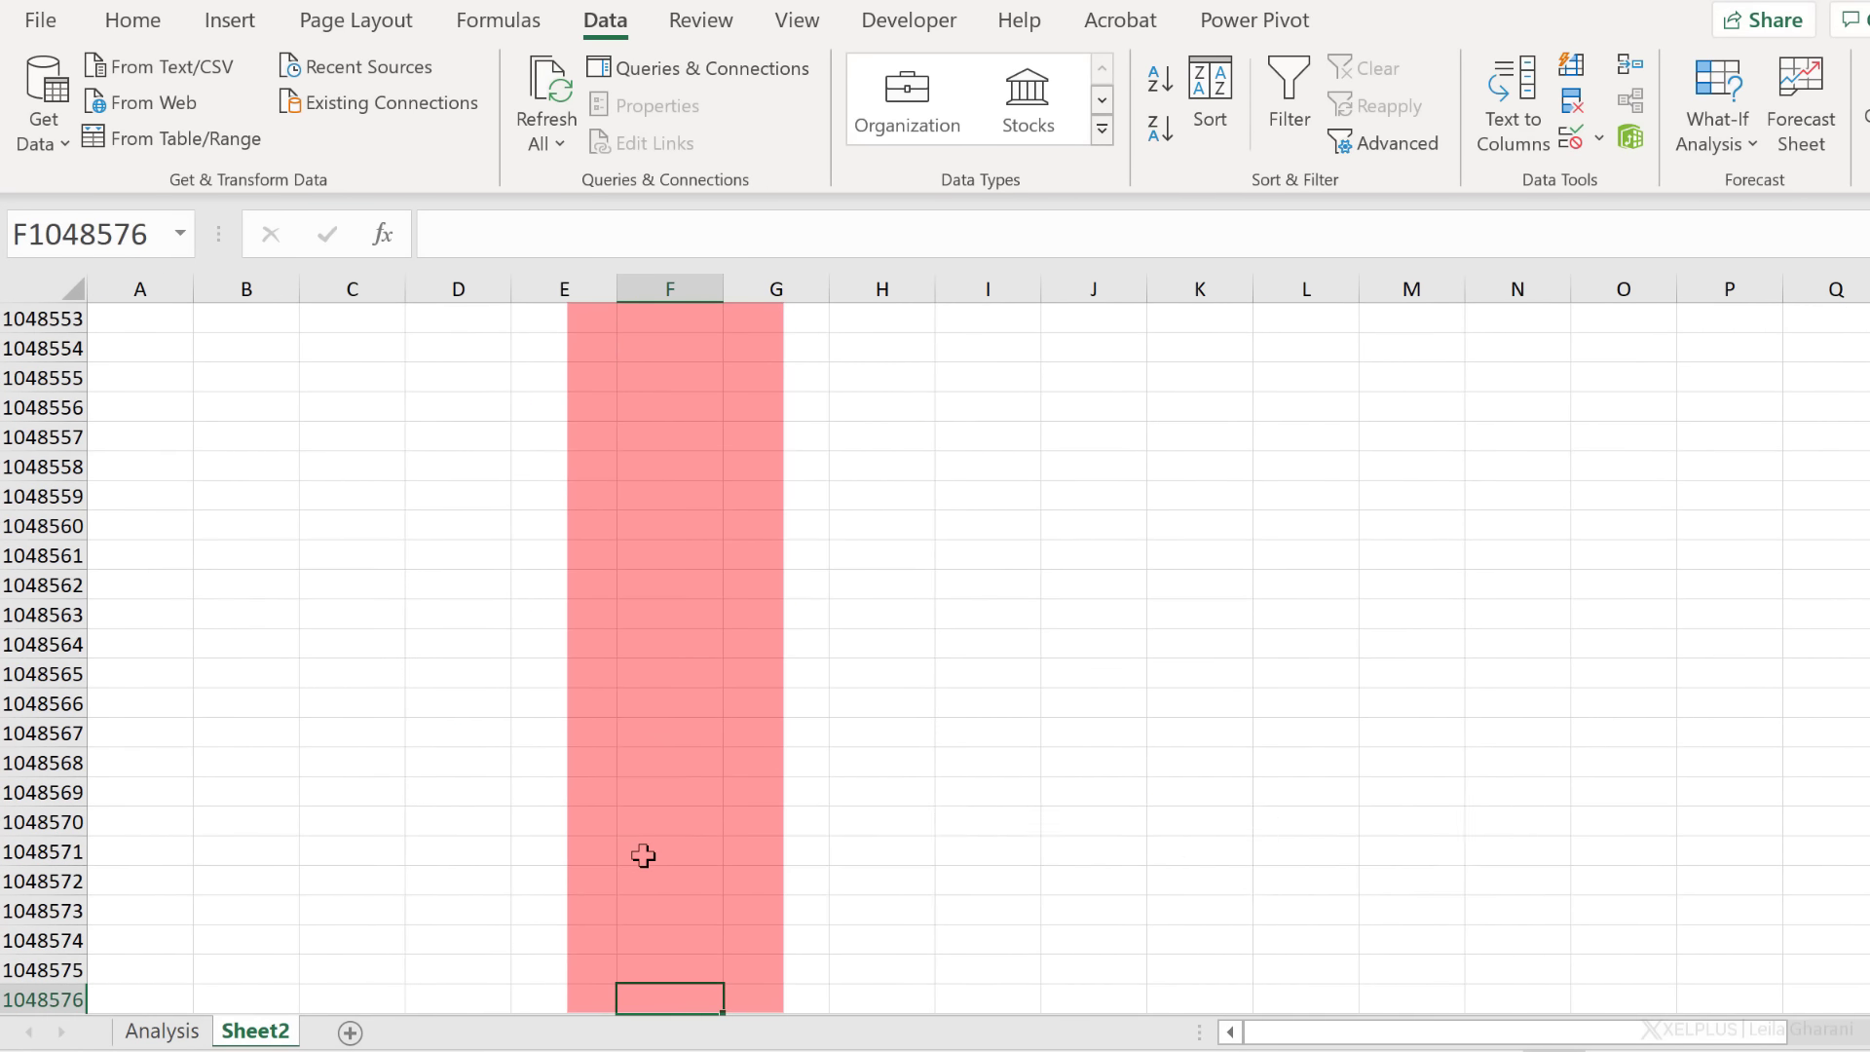
key(ctrl+shift+Up)
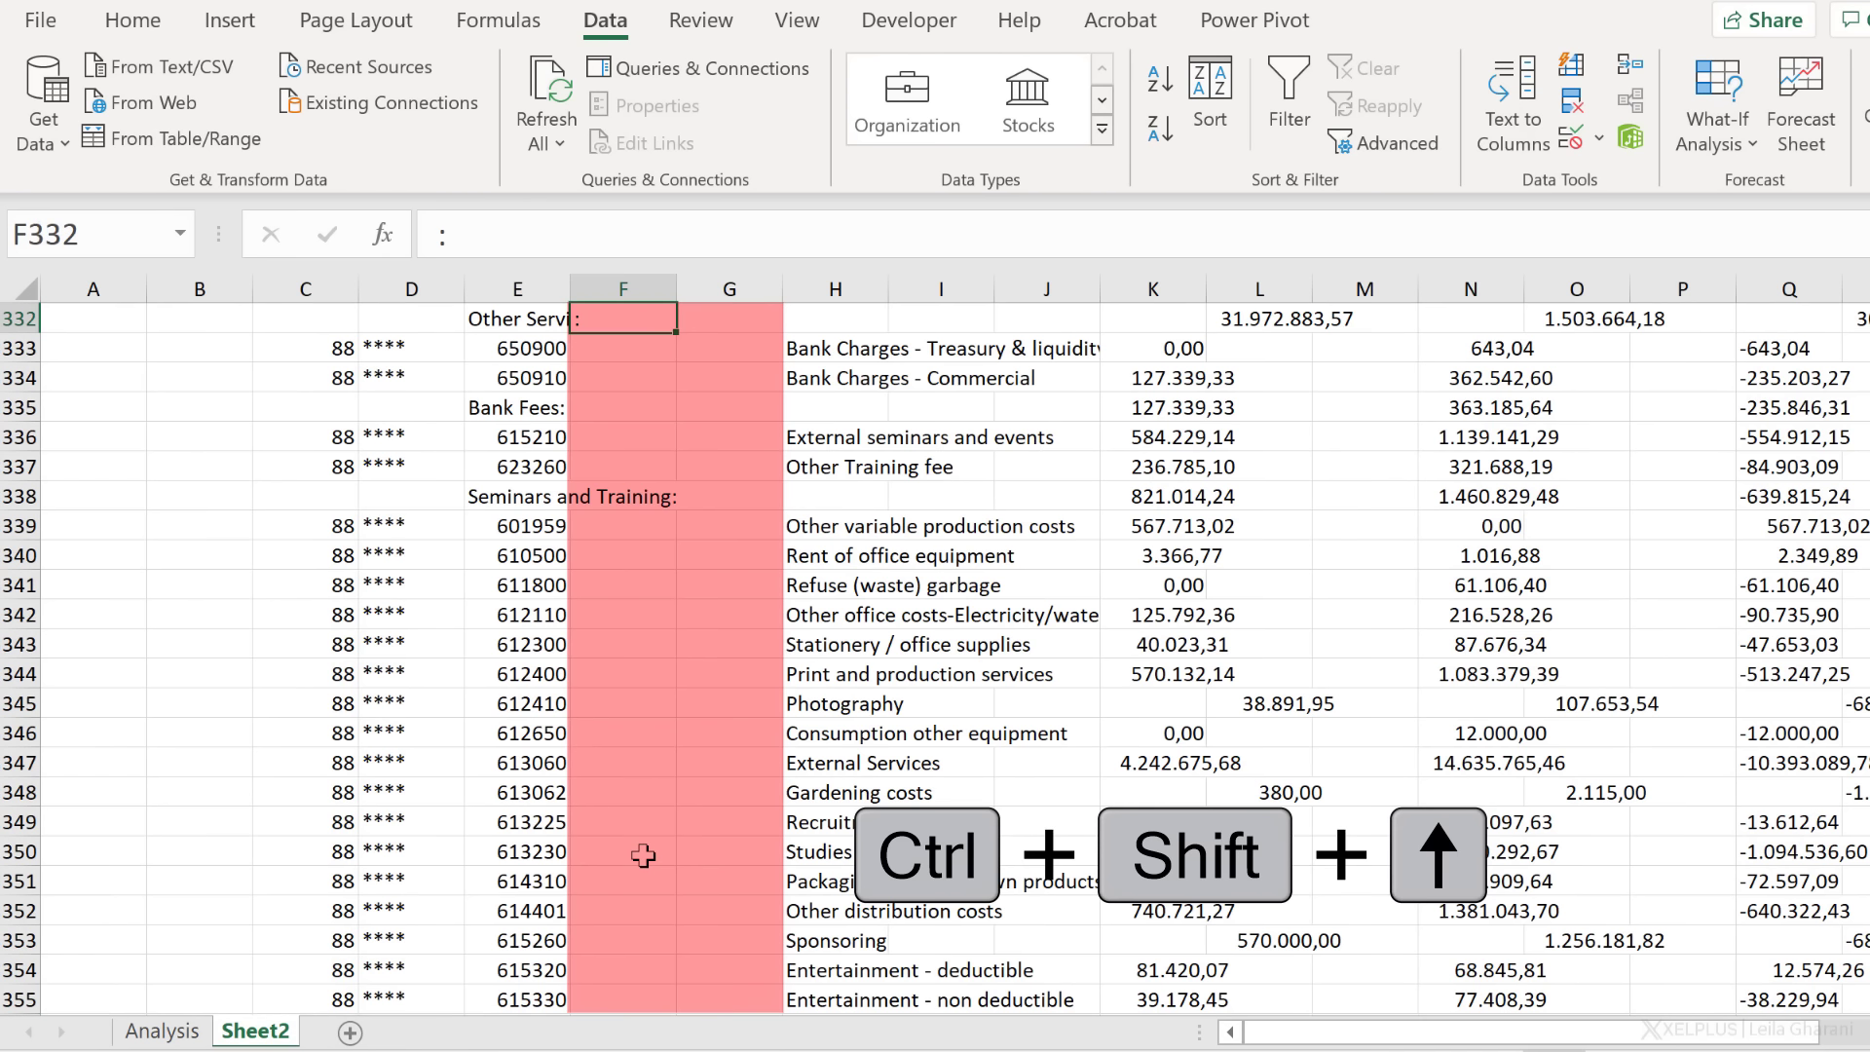
Step: Check column G for stray content throughout the account rows and up to the report header
click(741, 441)
key(ctrl+shift+Down)
key(ctrl+shift+Up)
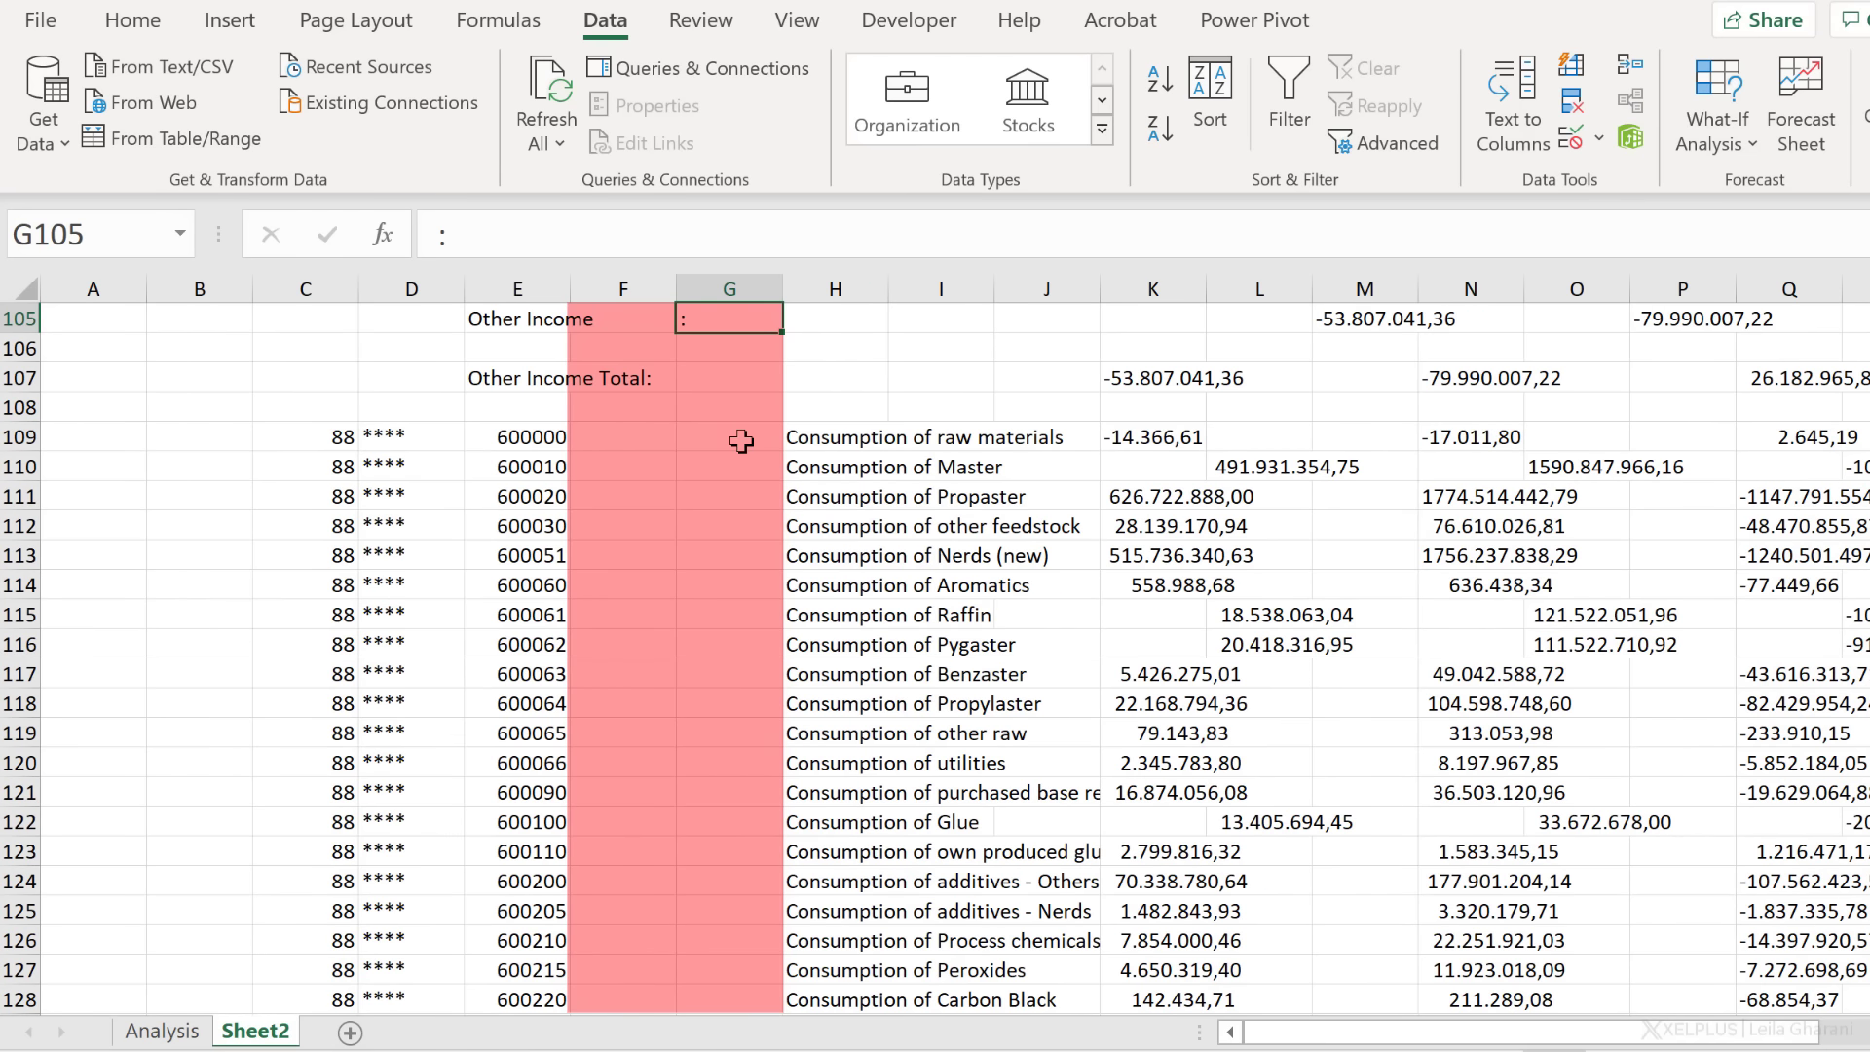
key(ctrl+Up)
key(ctrl+Up)
key(ctrl+Up)
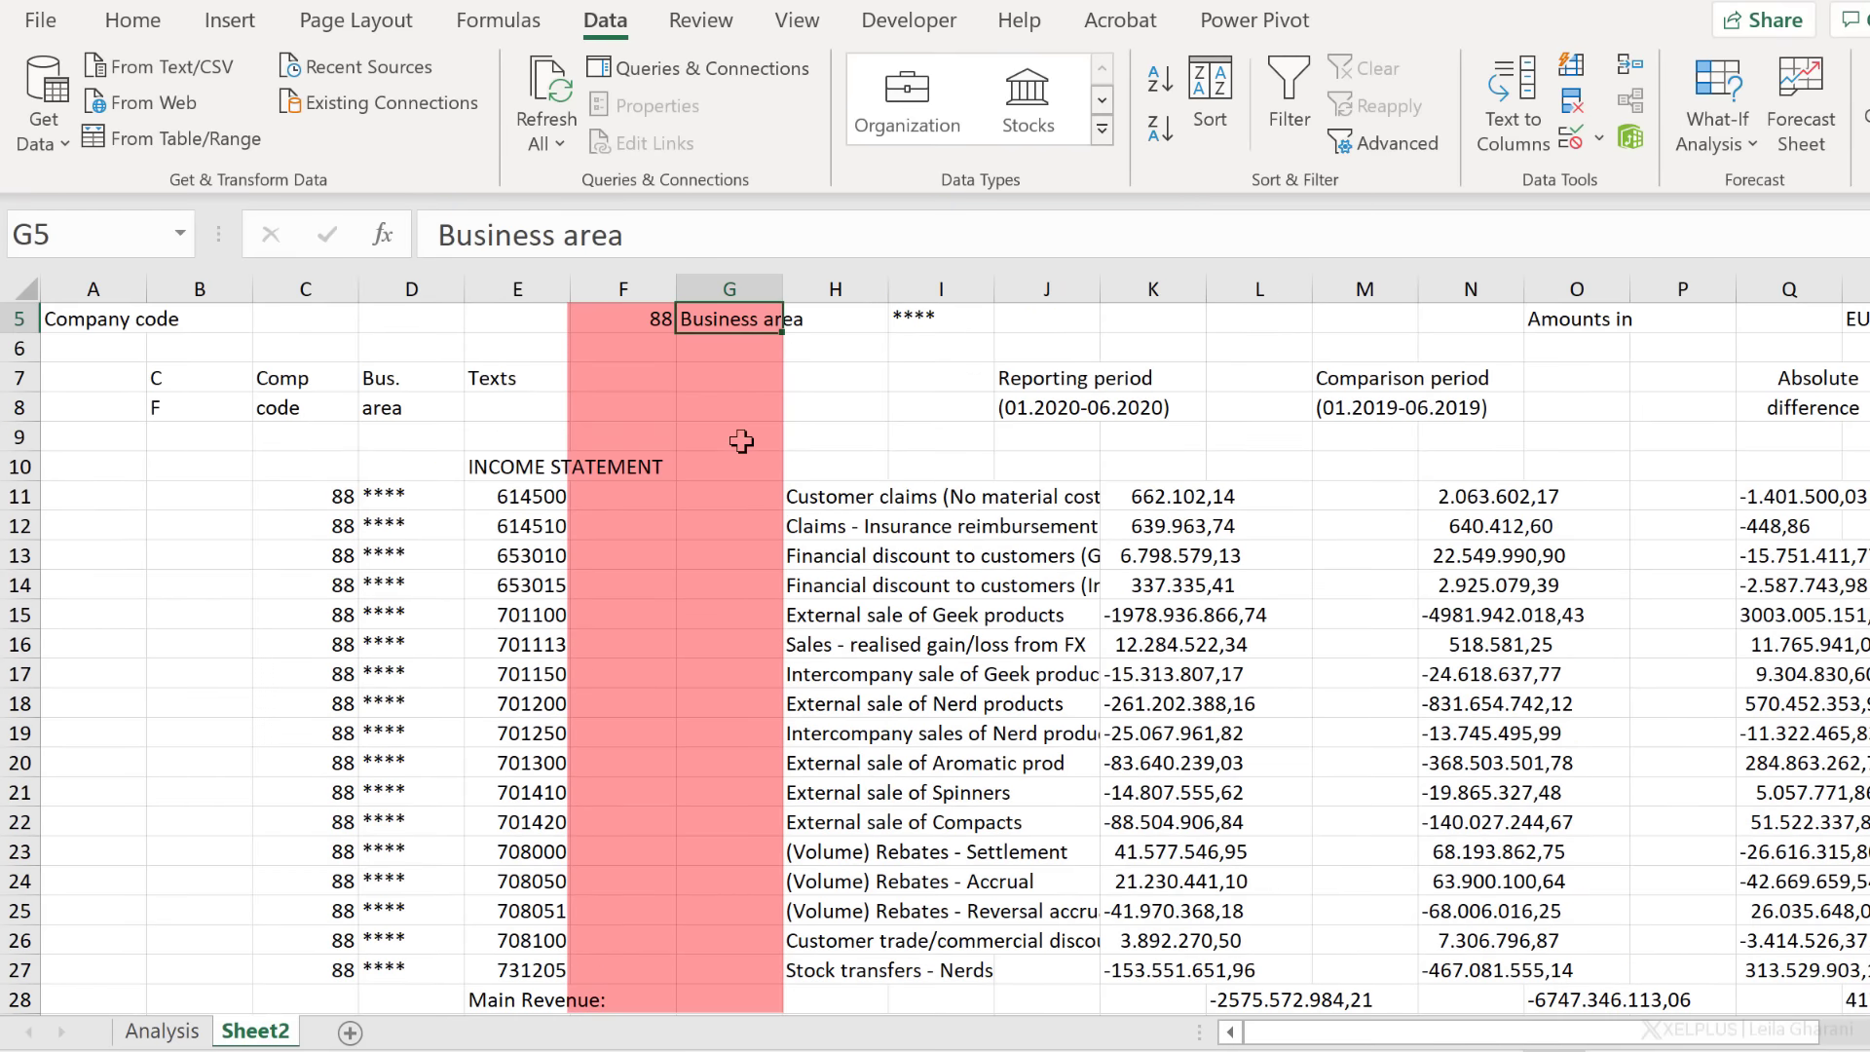
key(Up)
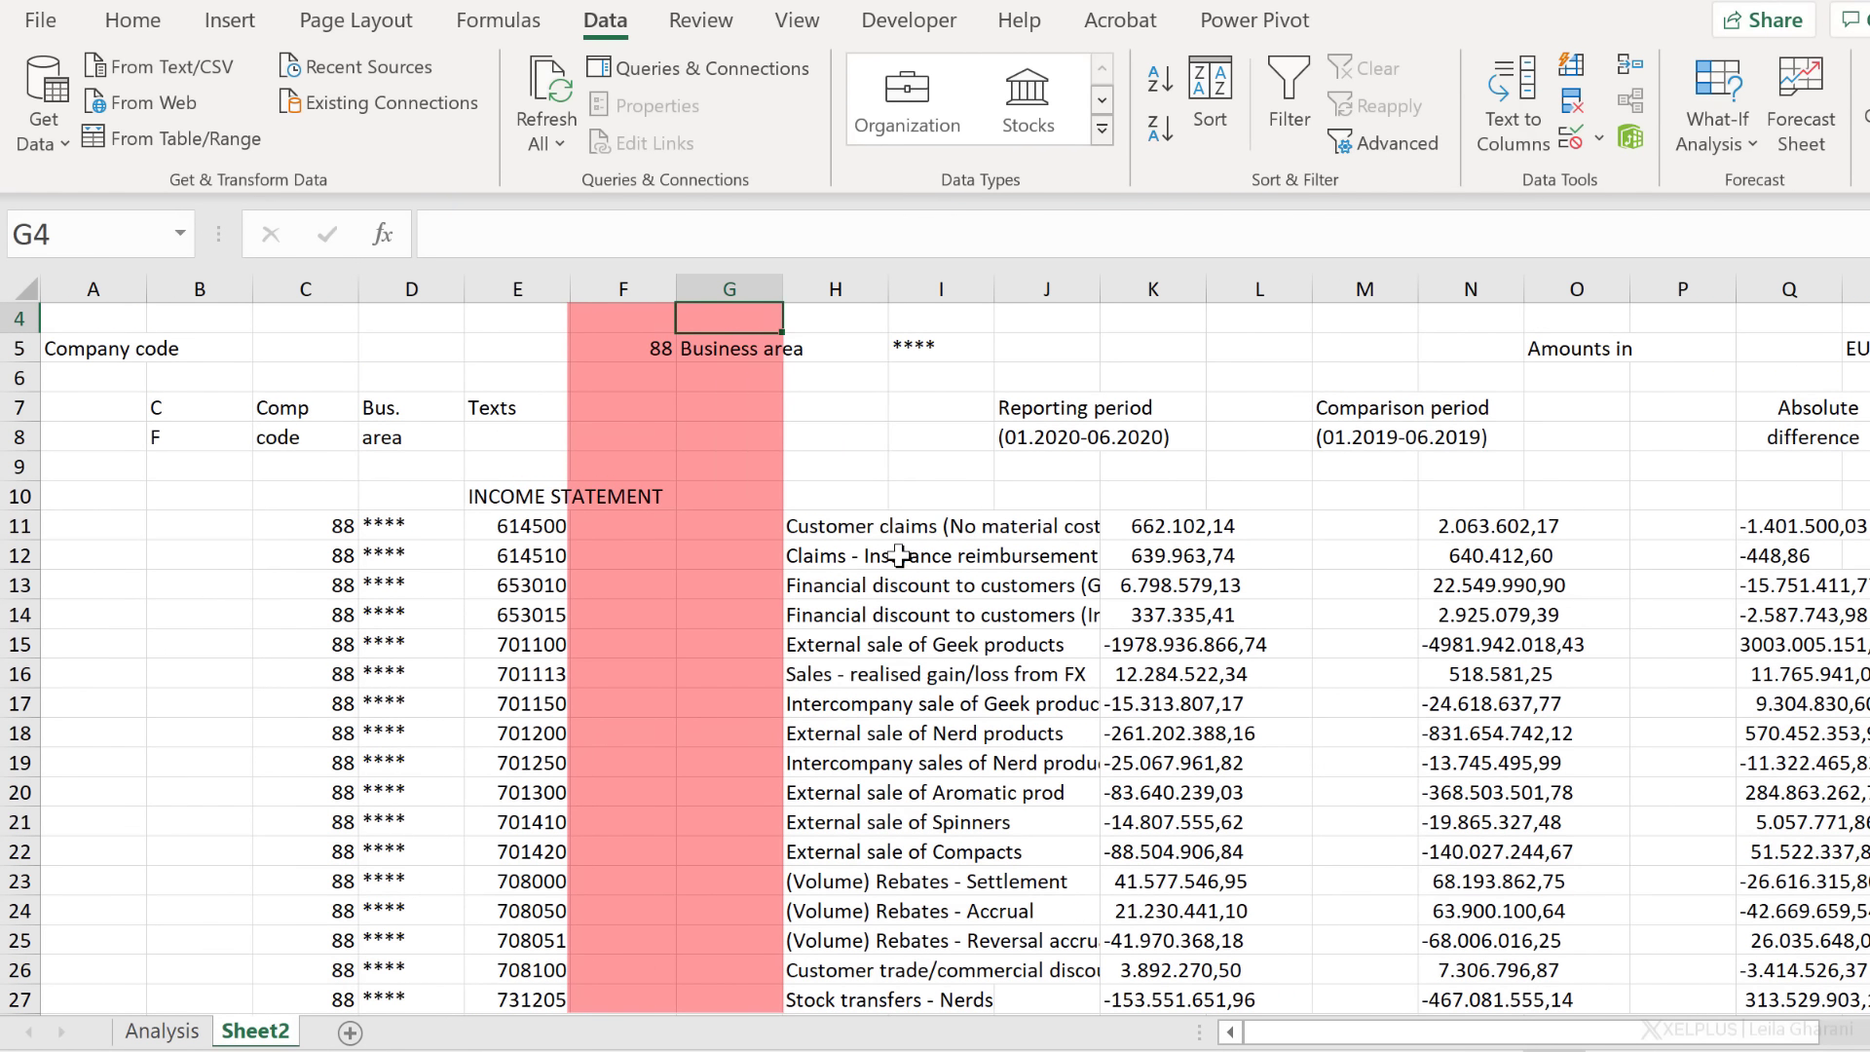
Step: Inspect the Customer claims description in H11, the adjoining cell I11 and the reporting-period amounts from K11 down
click(865, 528)
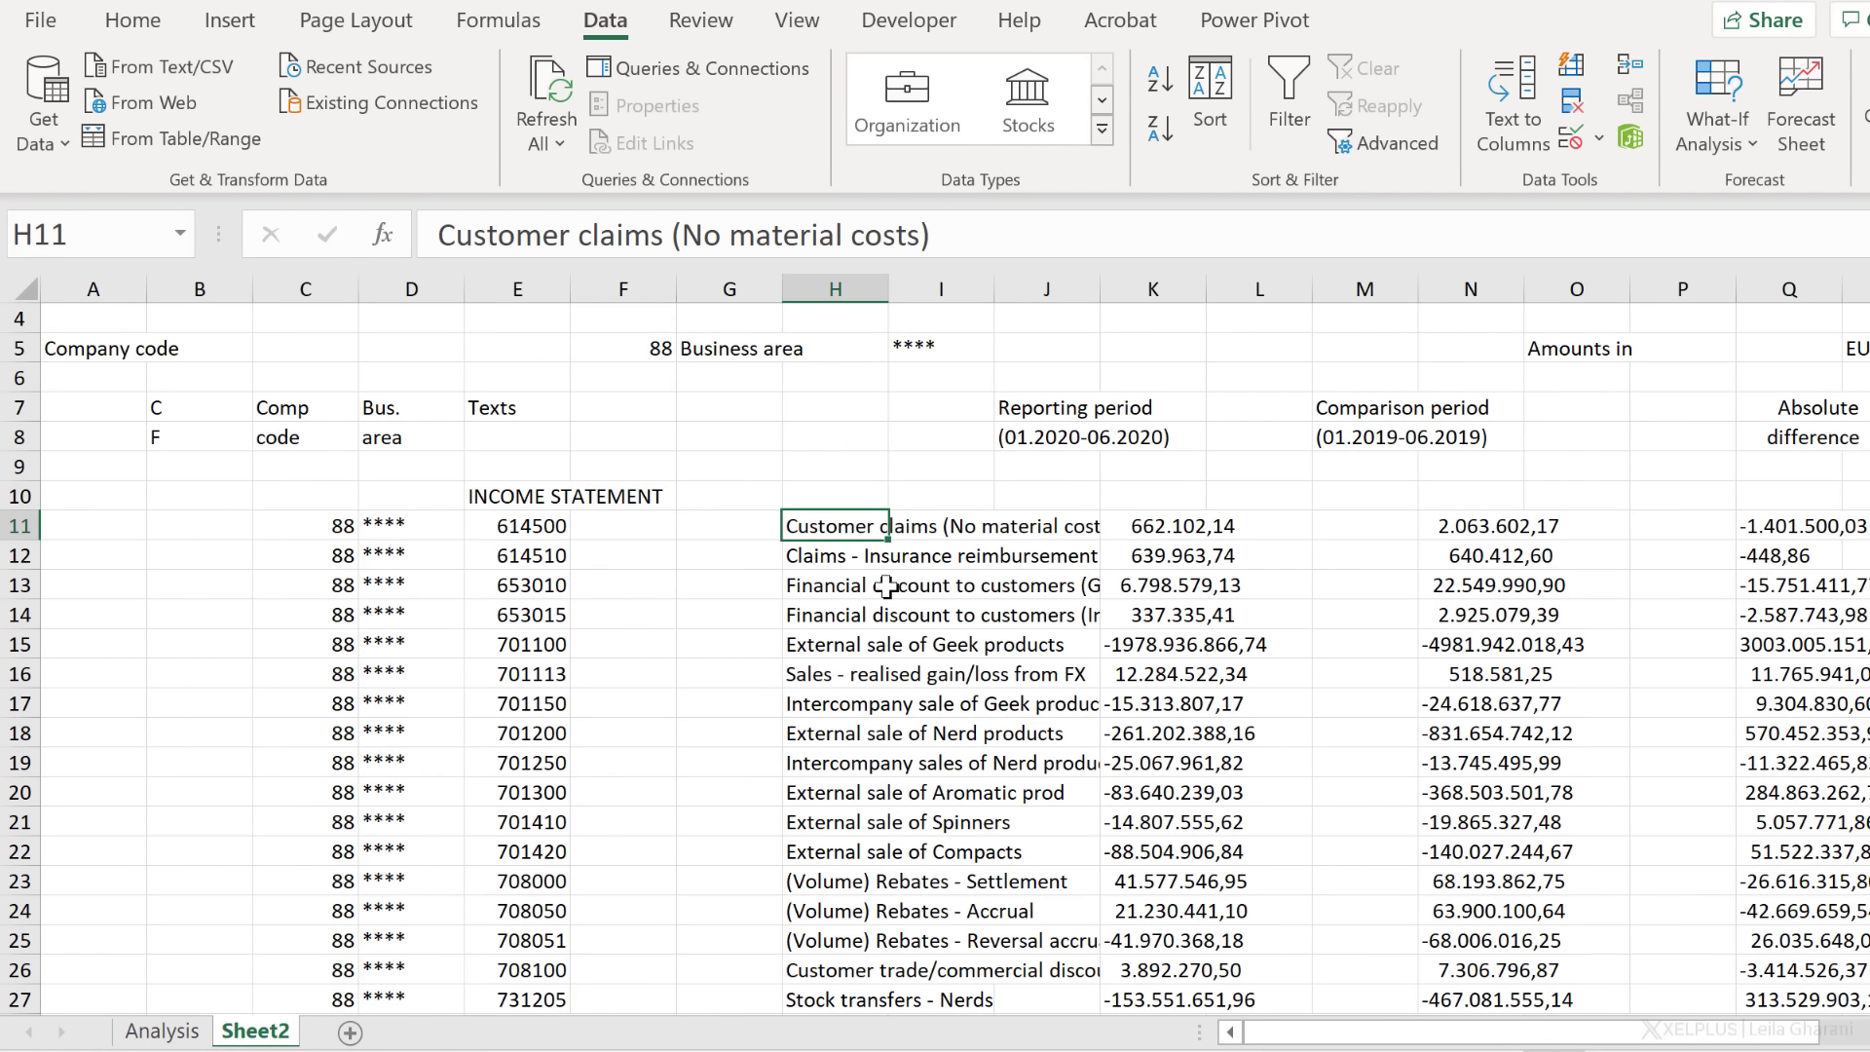
click(946, 520)
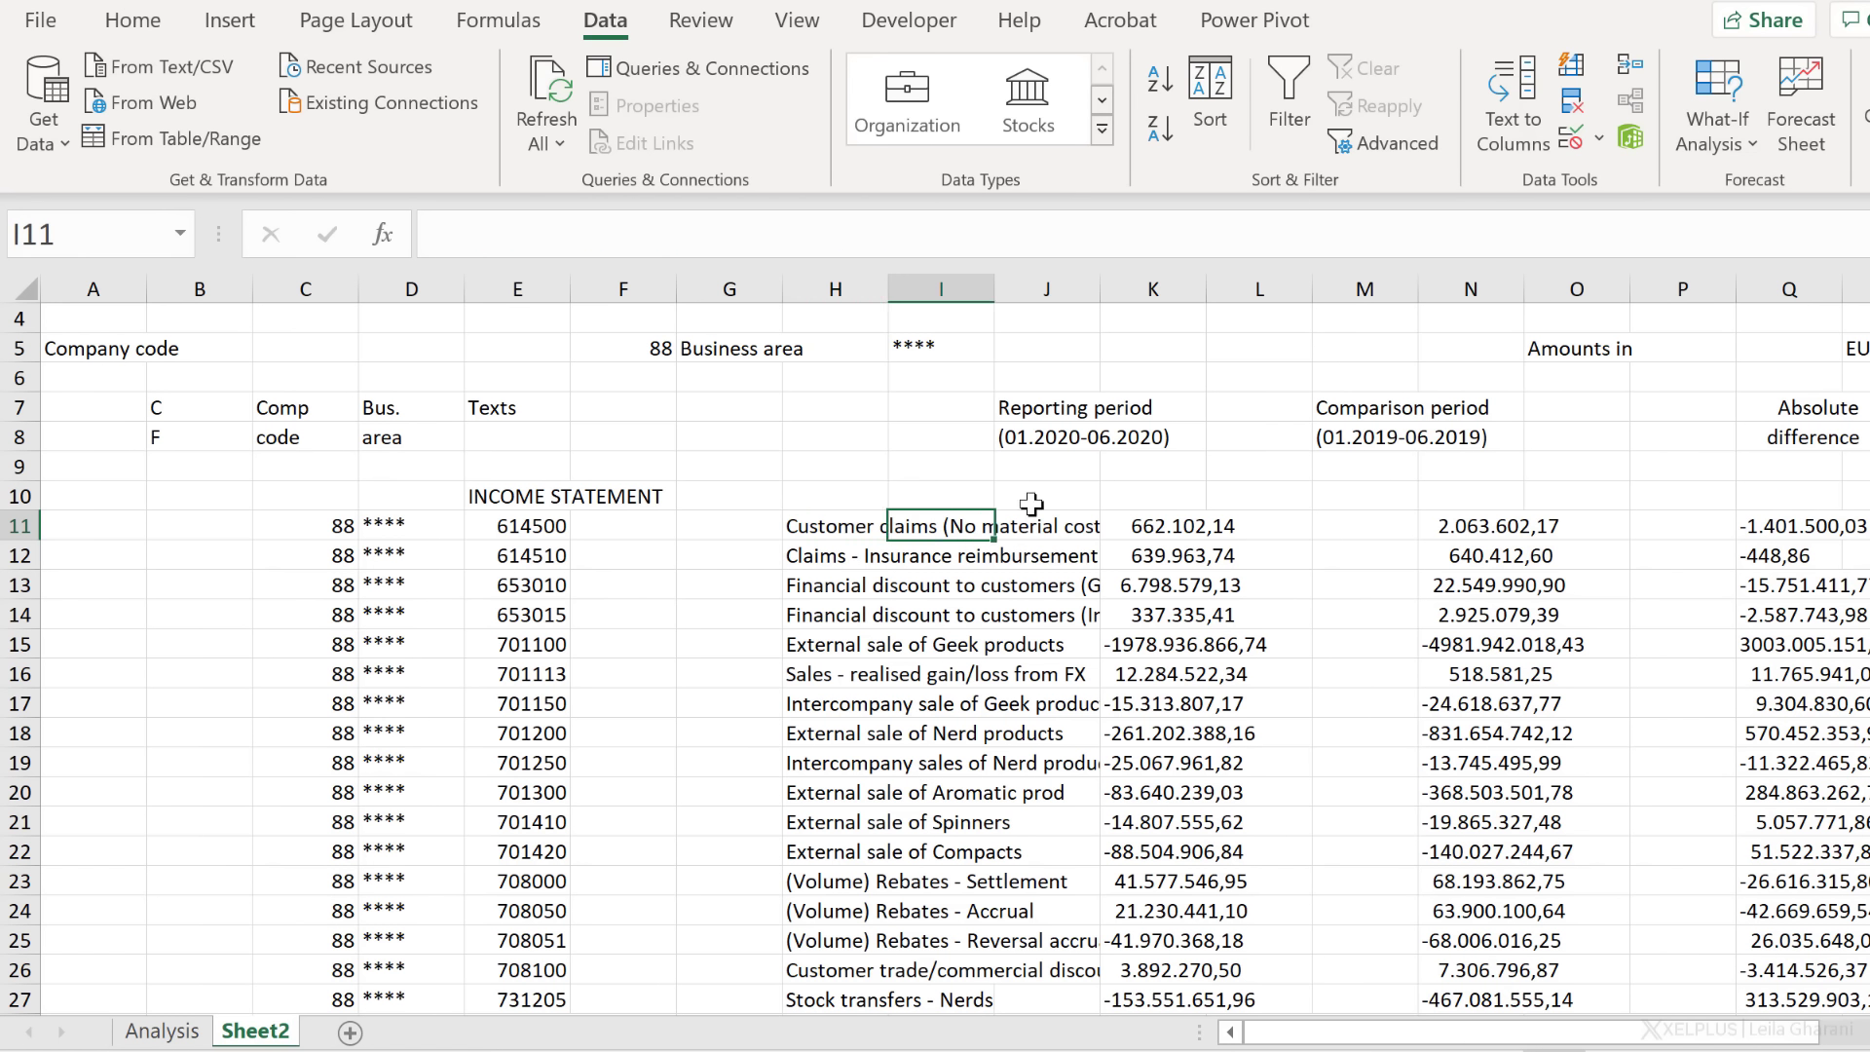
click(1140, 523)
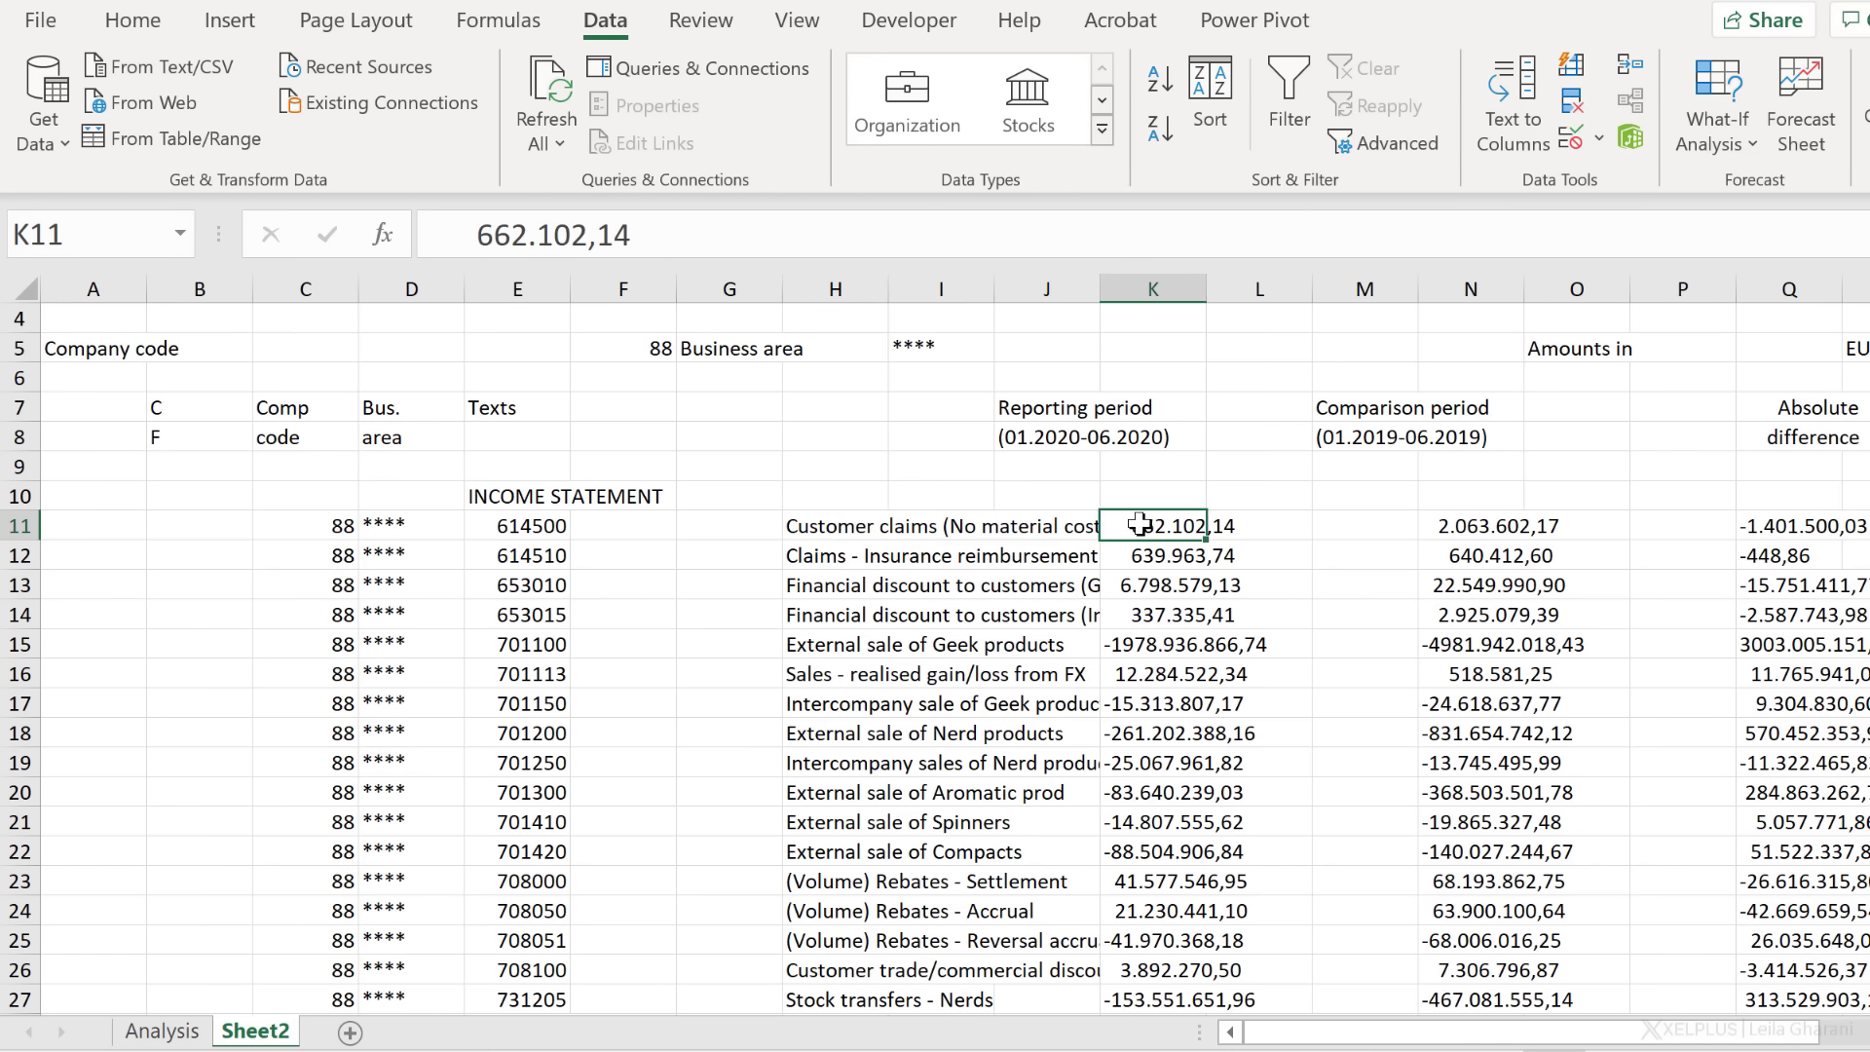
key(ctrl+Down)
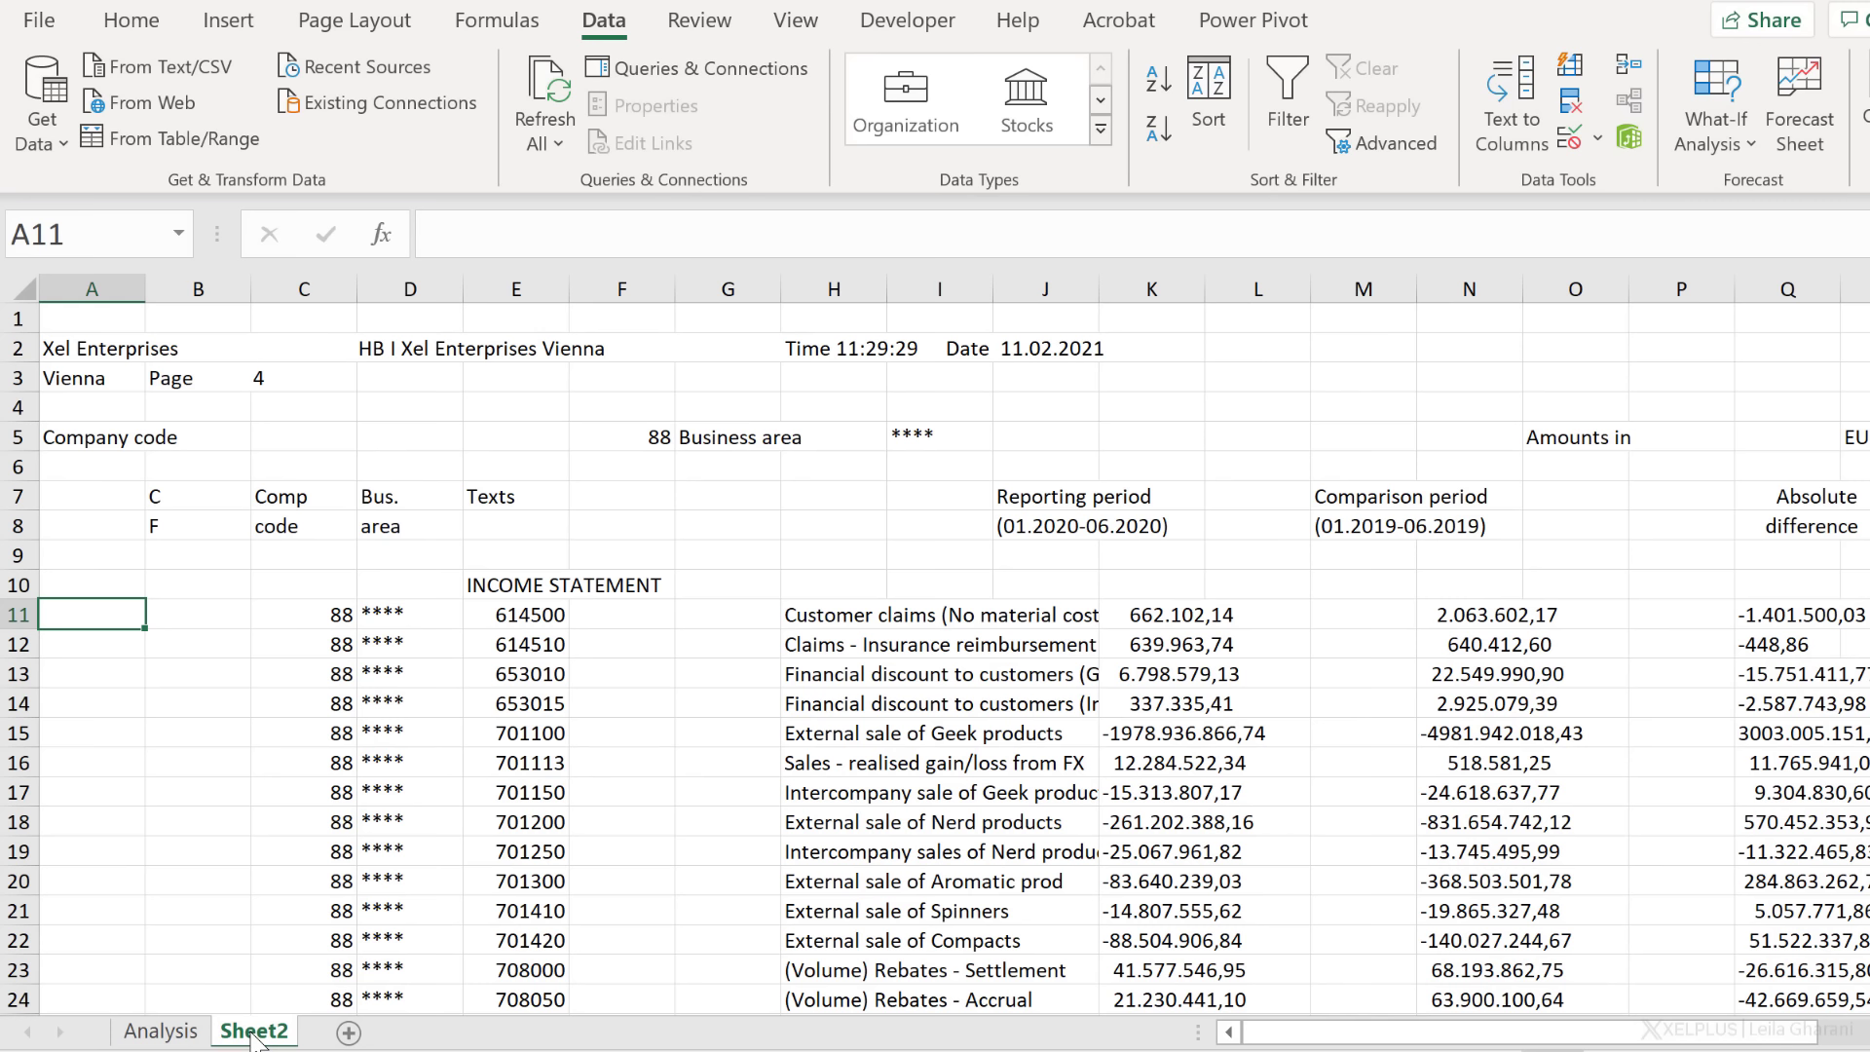
Step: Delete the Sheet2 worksheet holding the pasted SAP data
right_click(255, 1034)
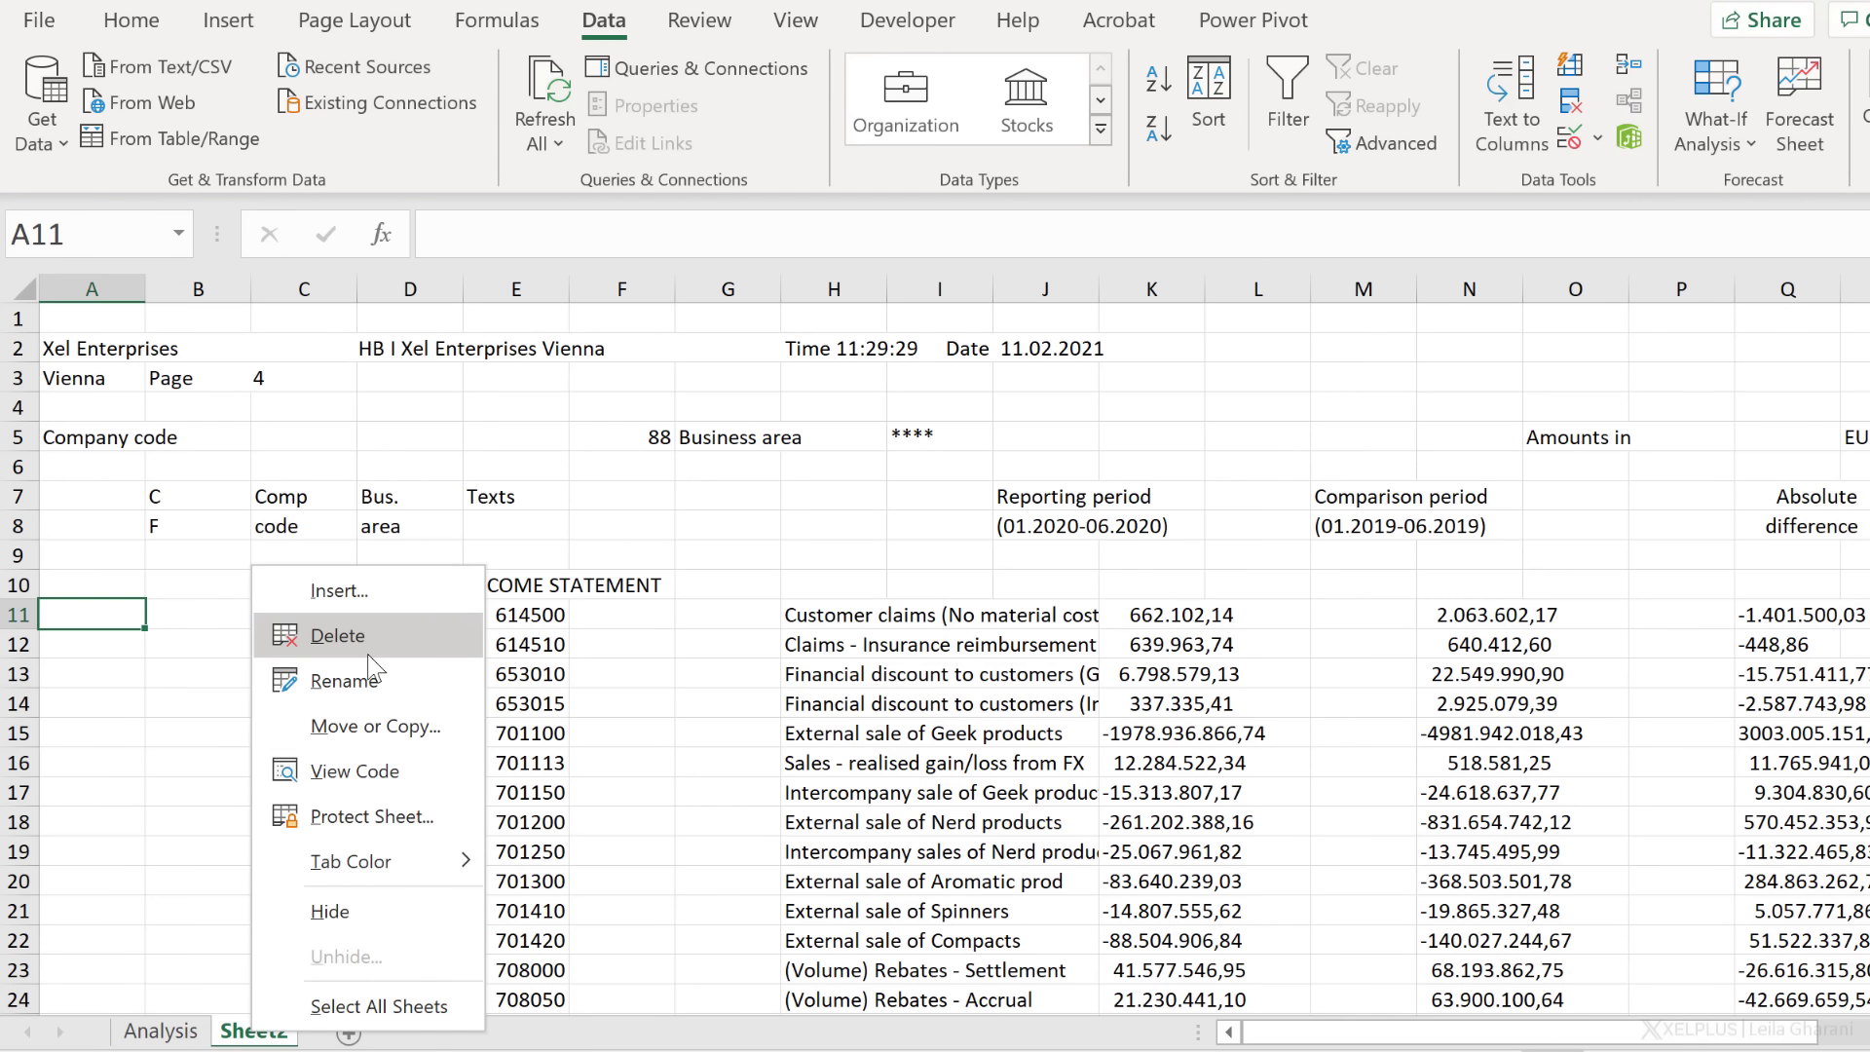
key(Escape)
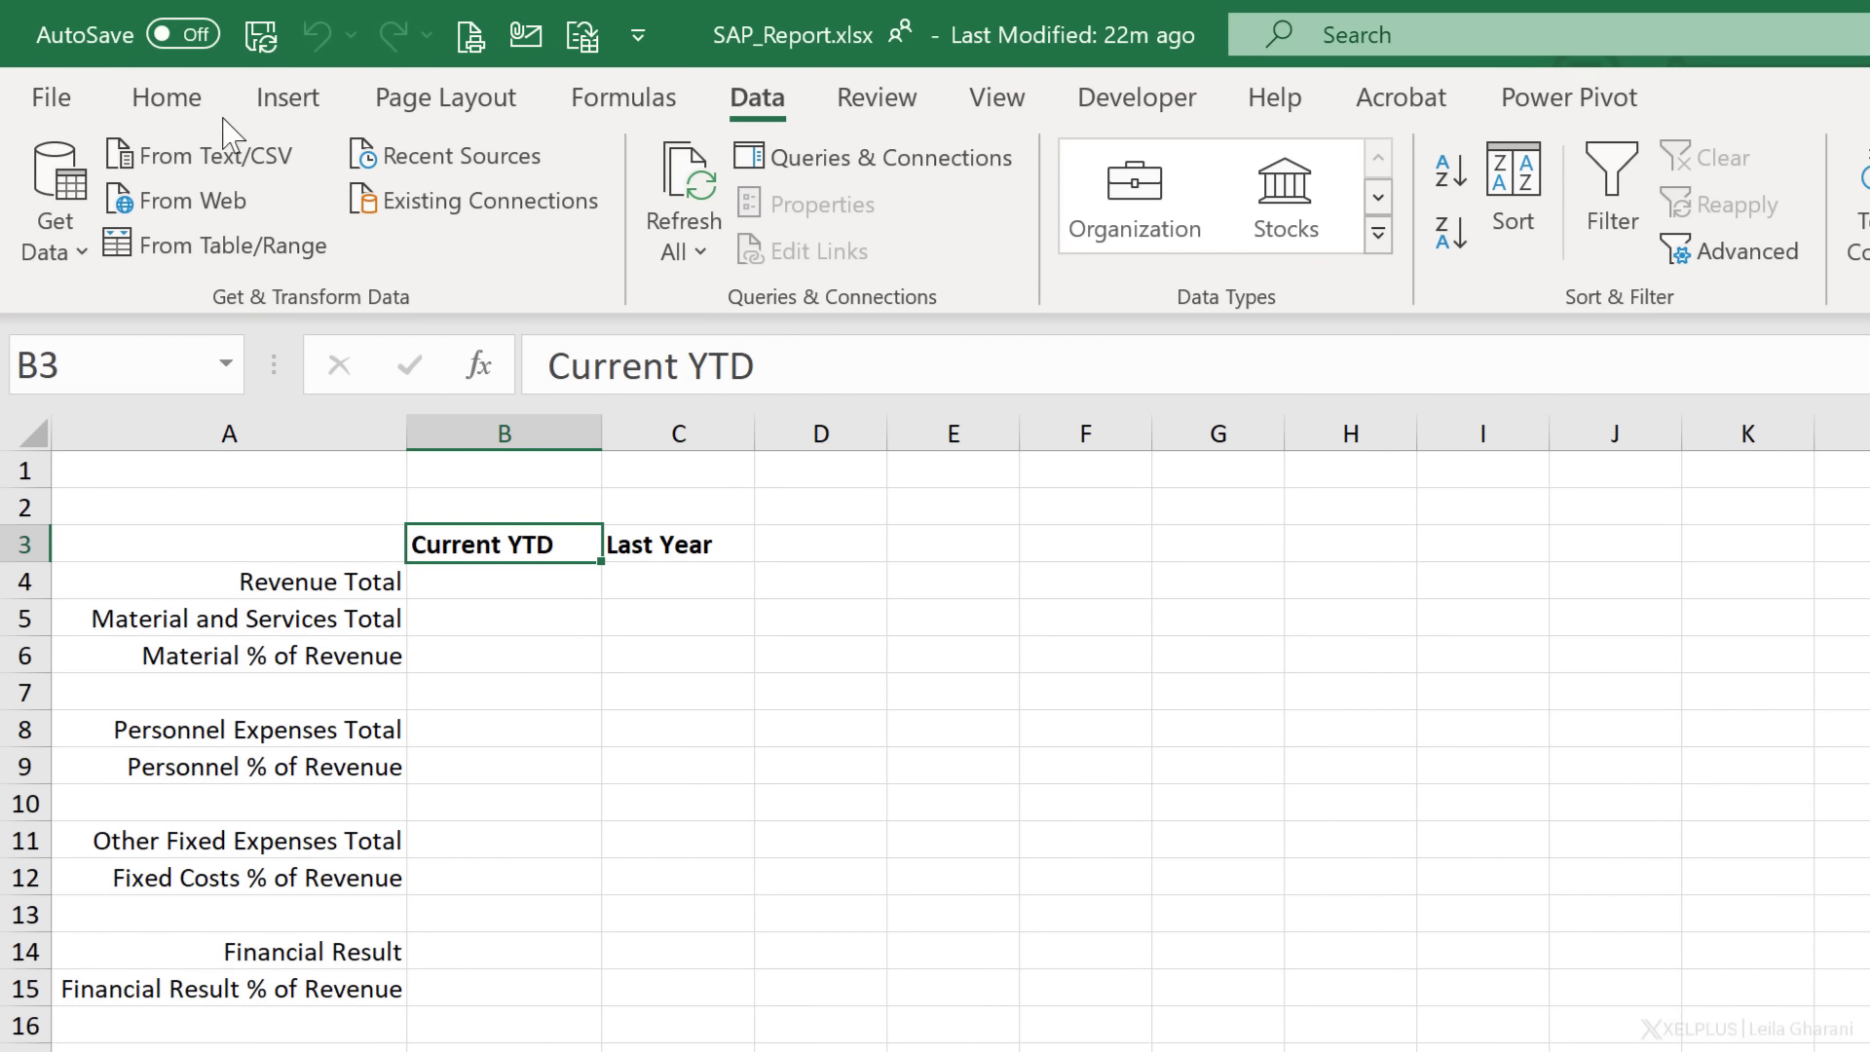
Step: Import the text file IS Data SAP.txt from C:\Info, check its preview columns and open it for transformation in Power Query Editor
click(215, 173)
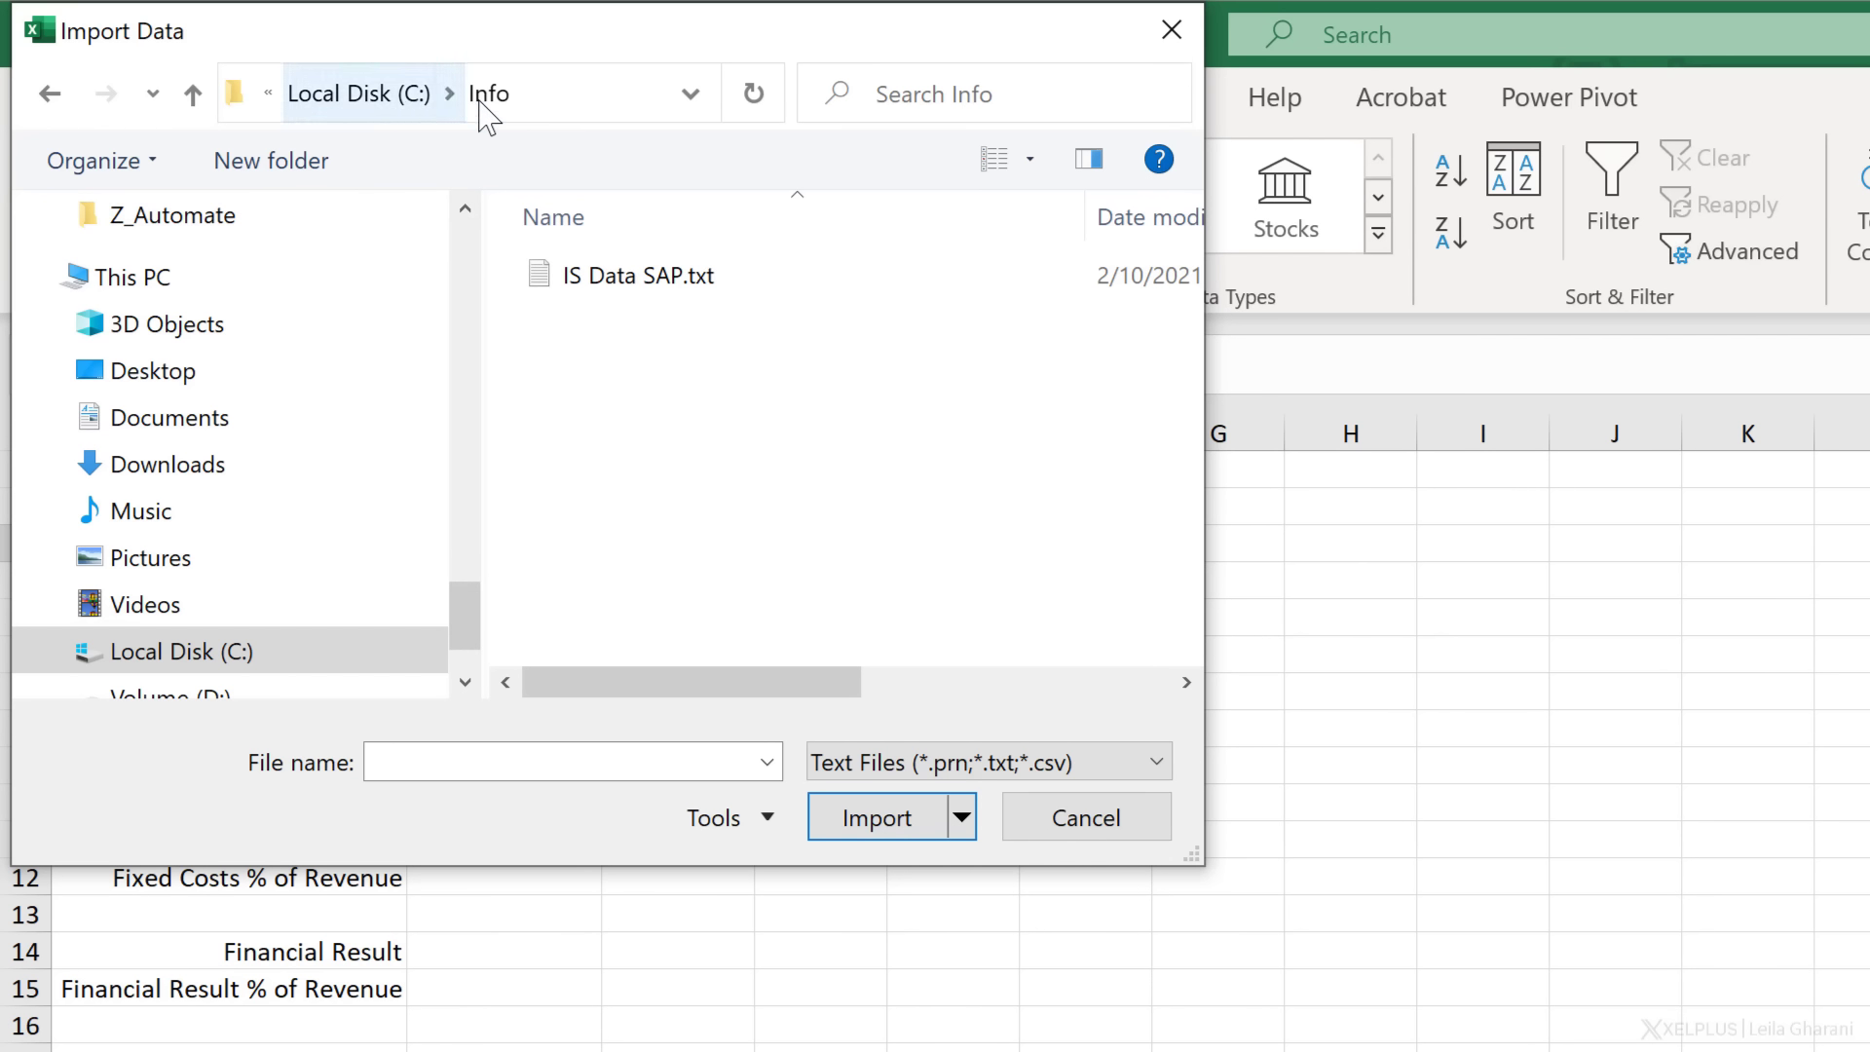
click(608, 276)
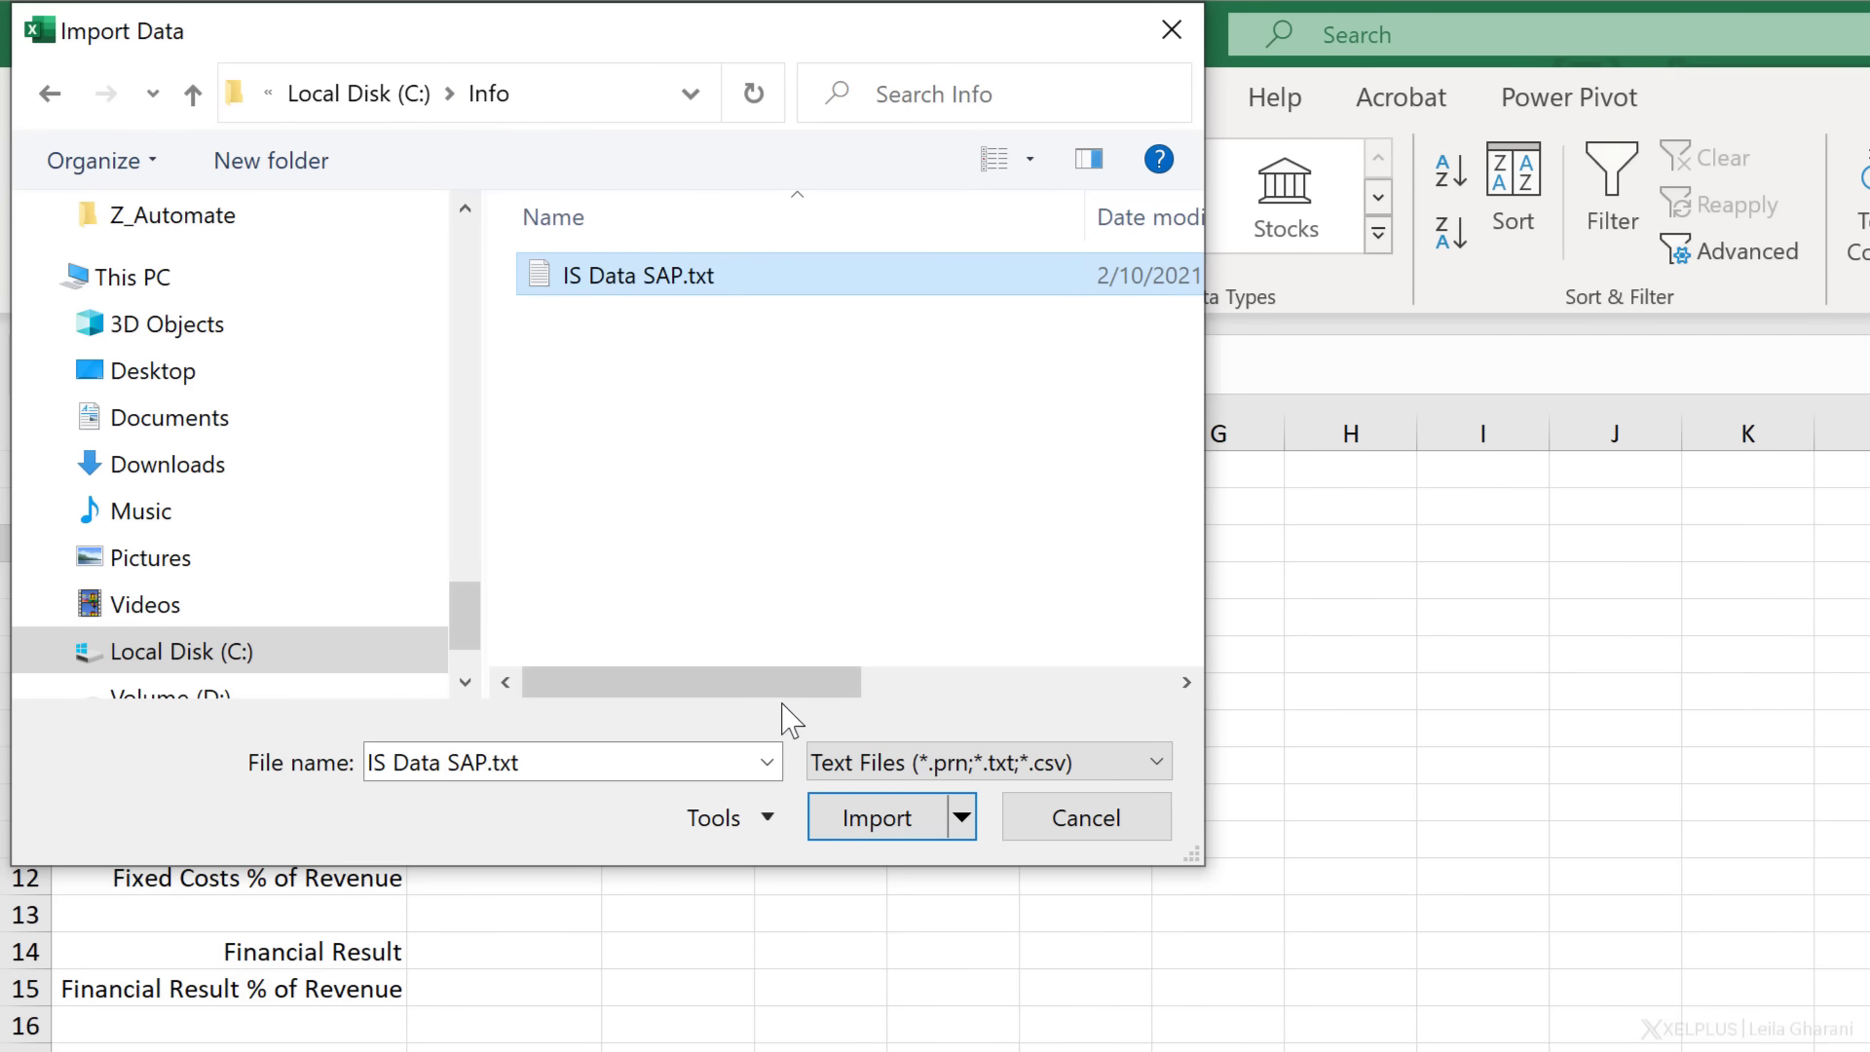
click(861, 820)
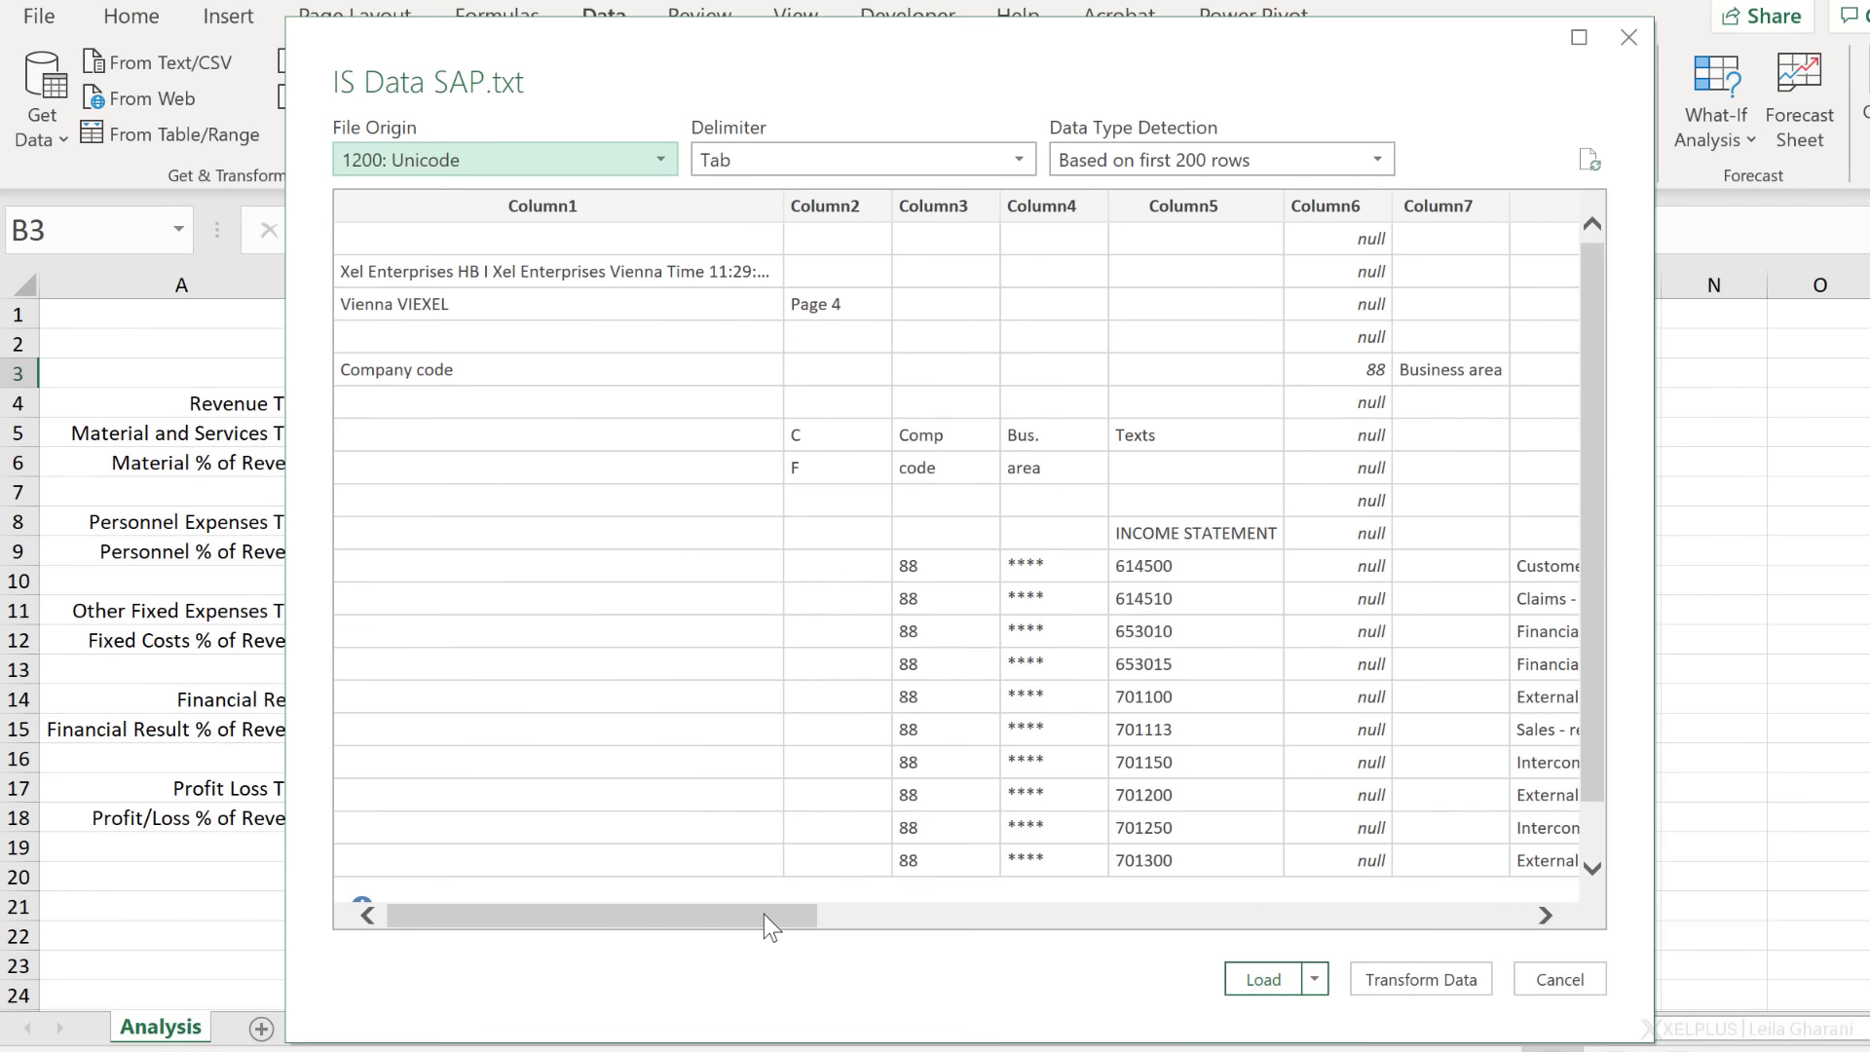
drag(763, 913, 1374, 967)
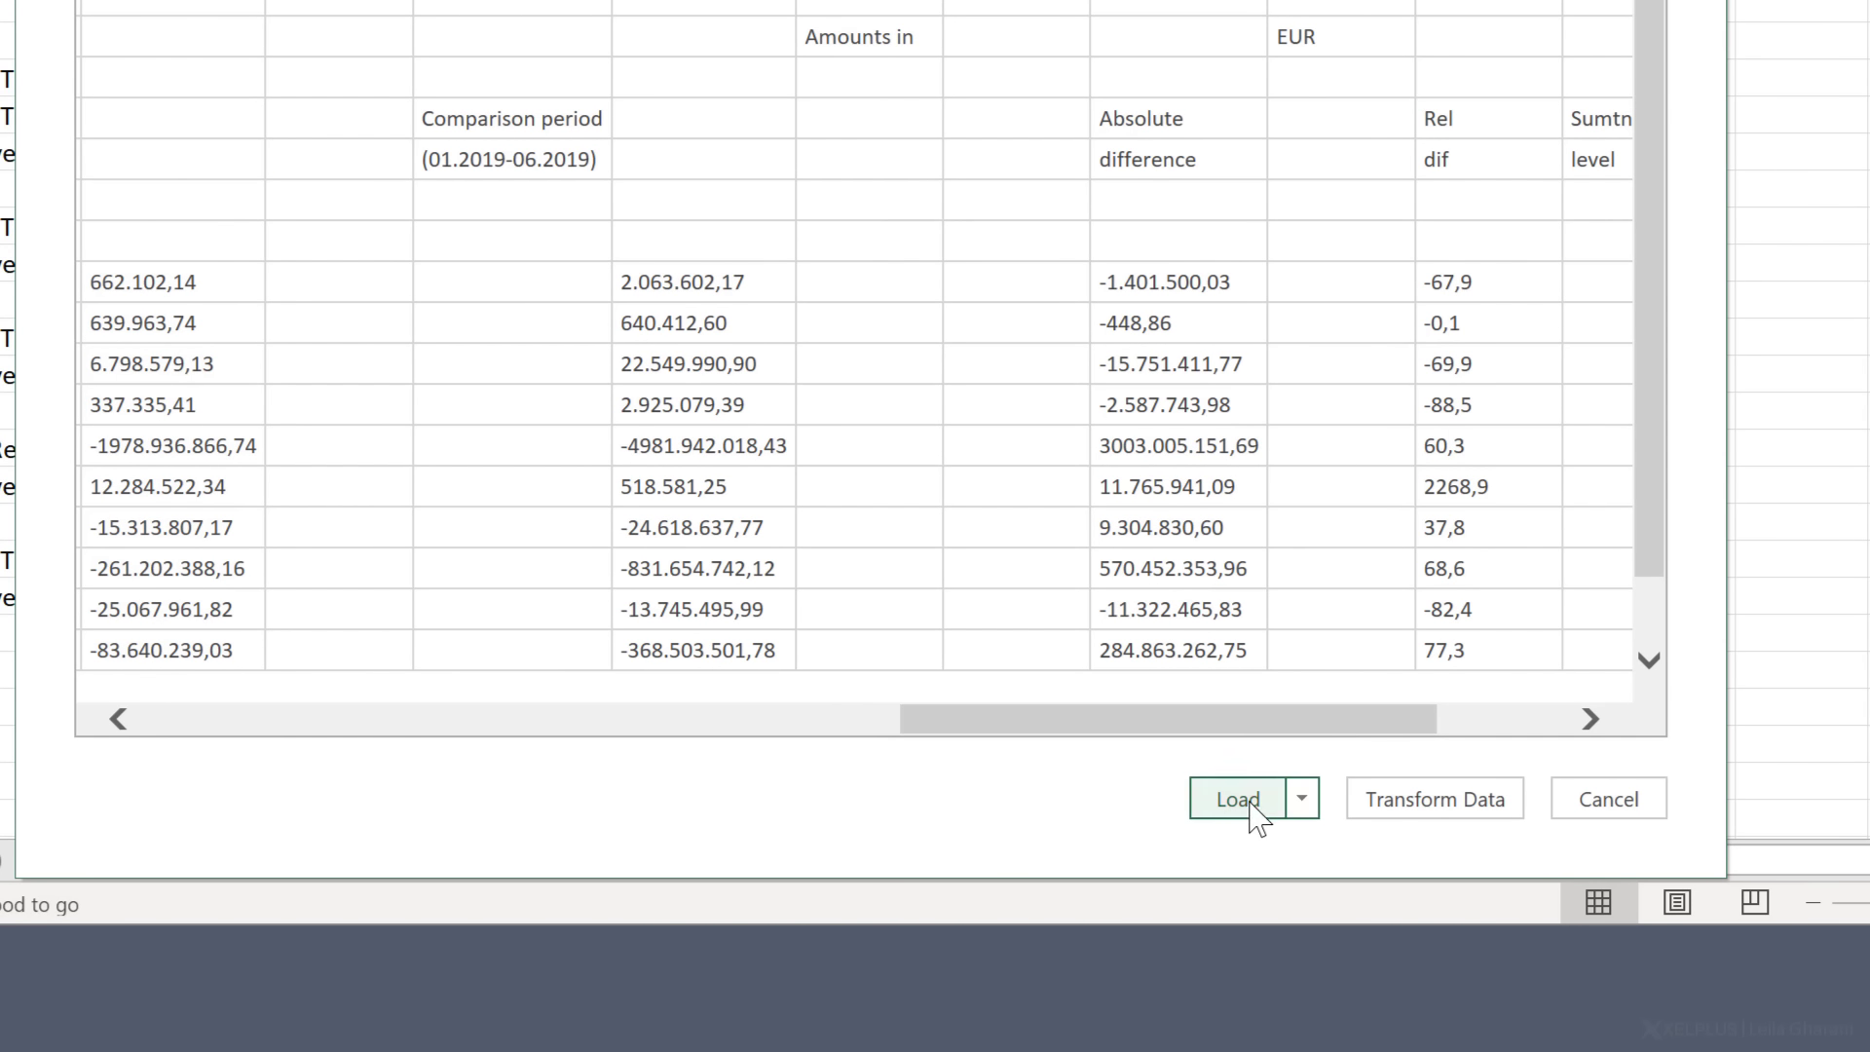
click(1422, 808)
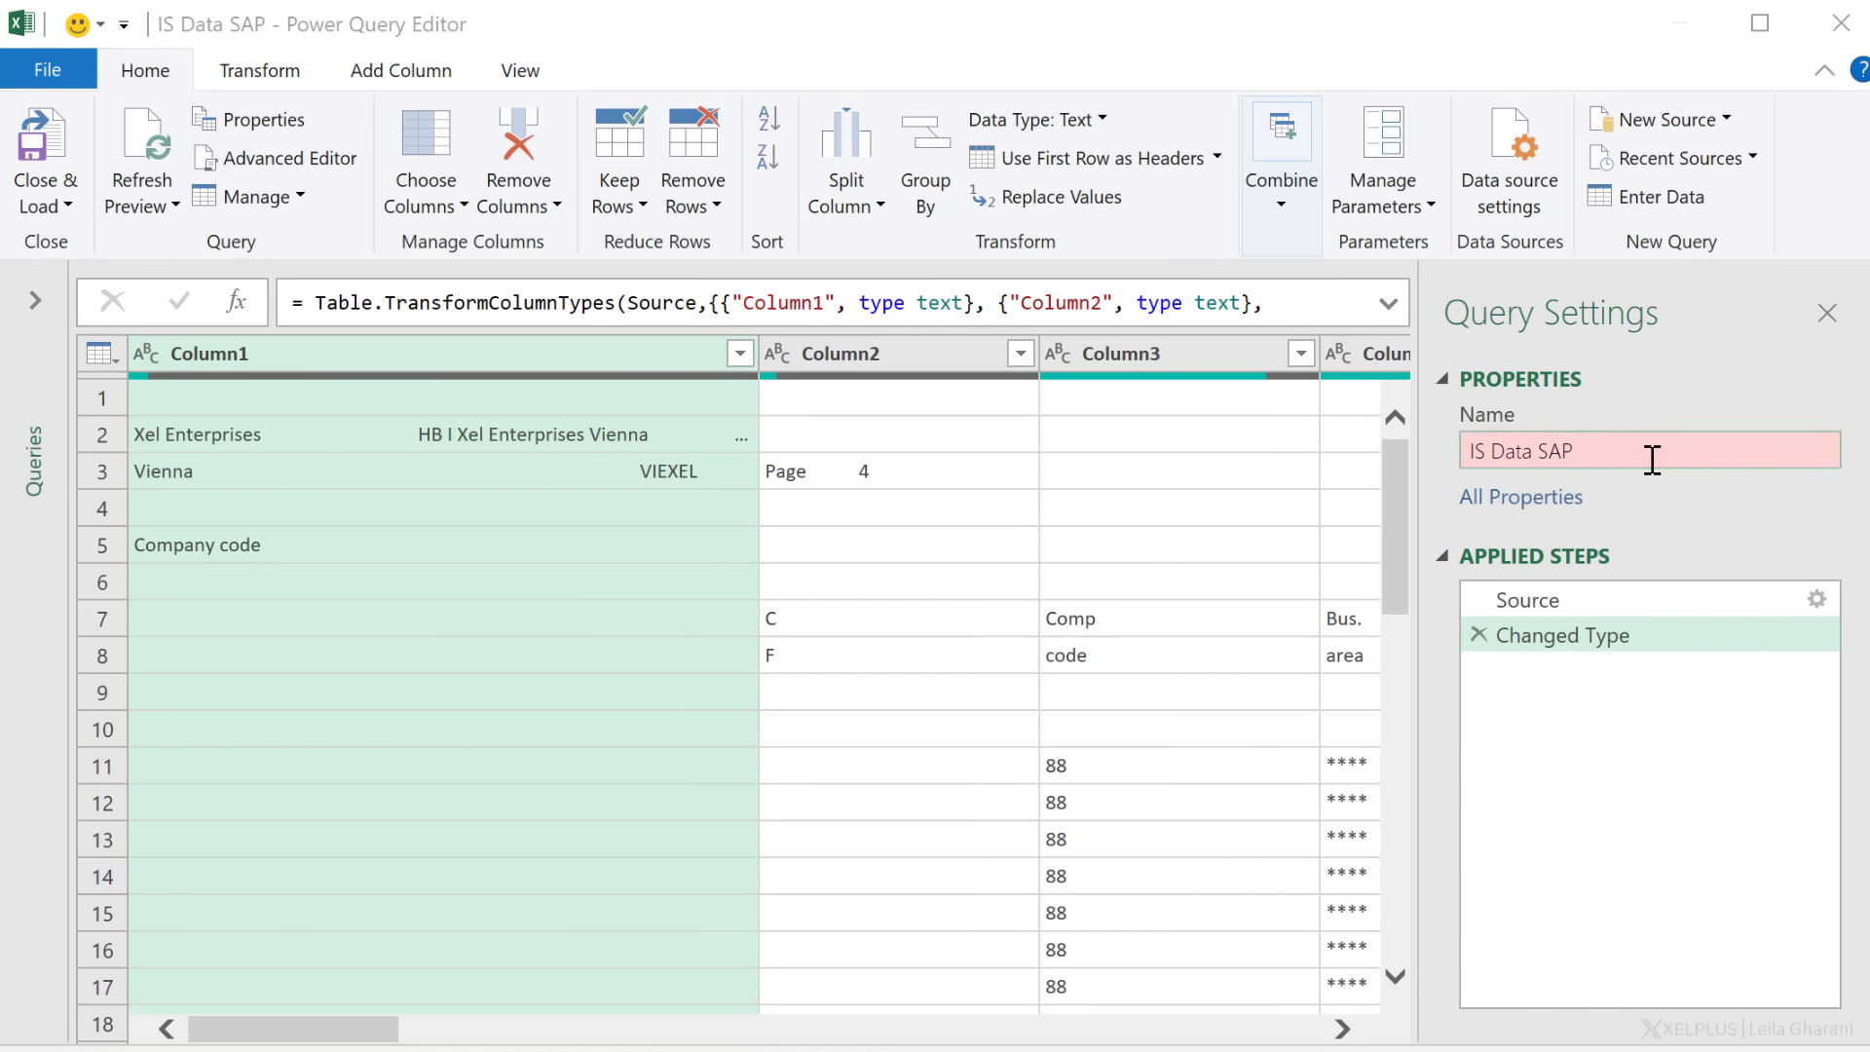
Step: Rename the query as CleanData
drag(1640, 451, 1477, 455)
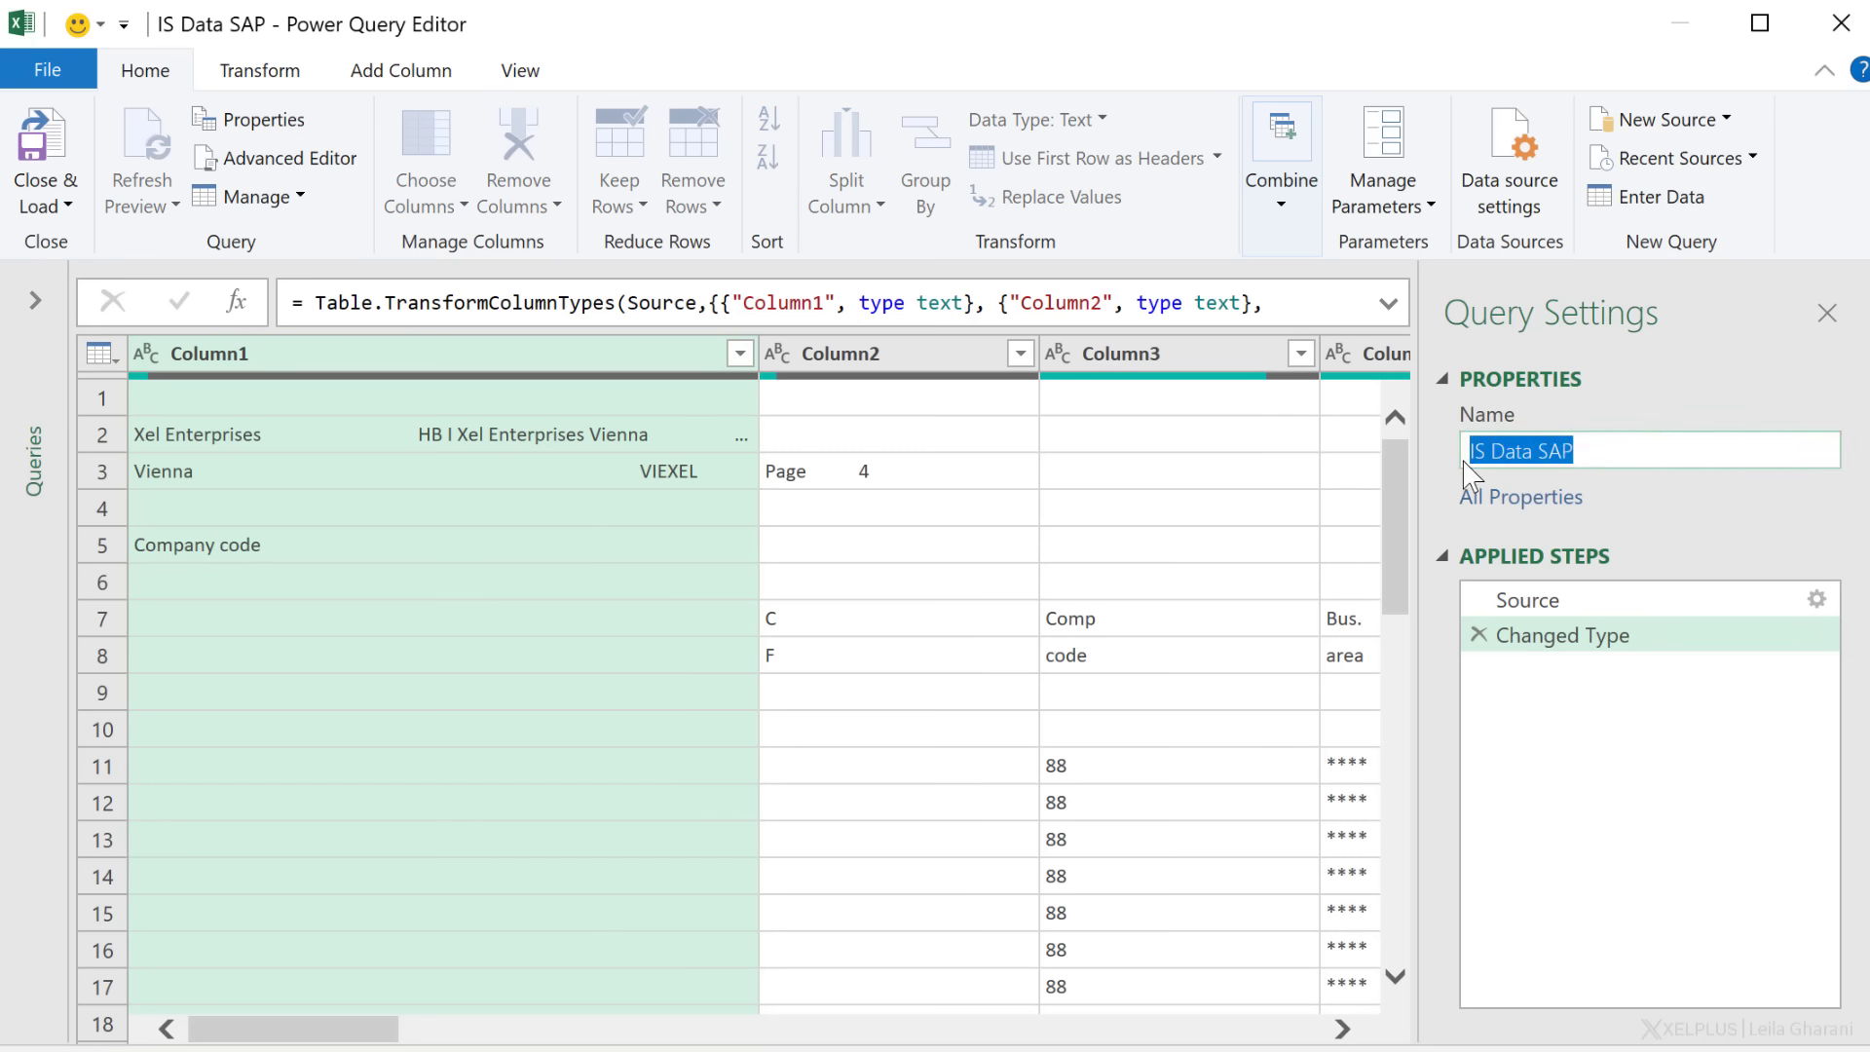
text(Clean)
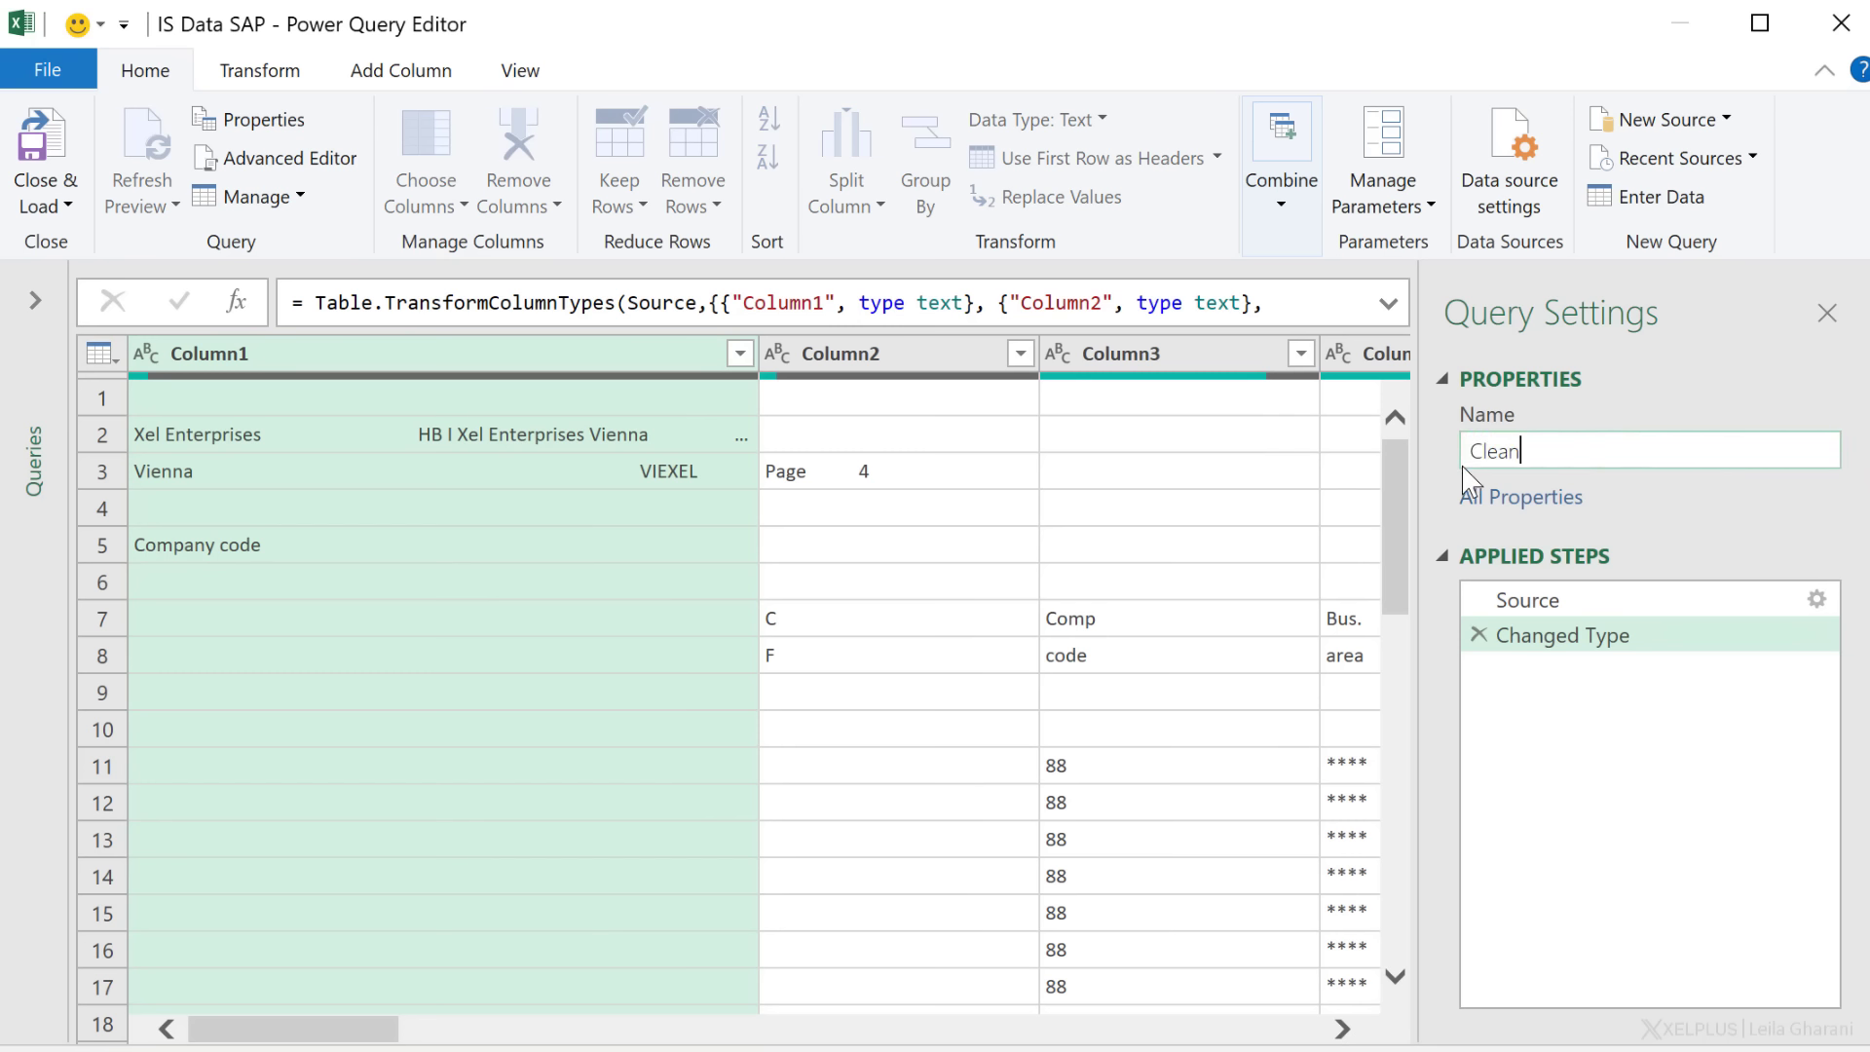
text(Data)
key(Return)
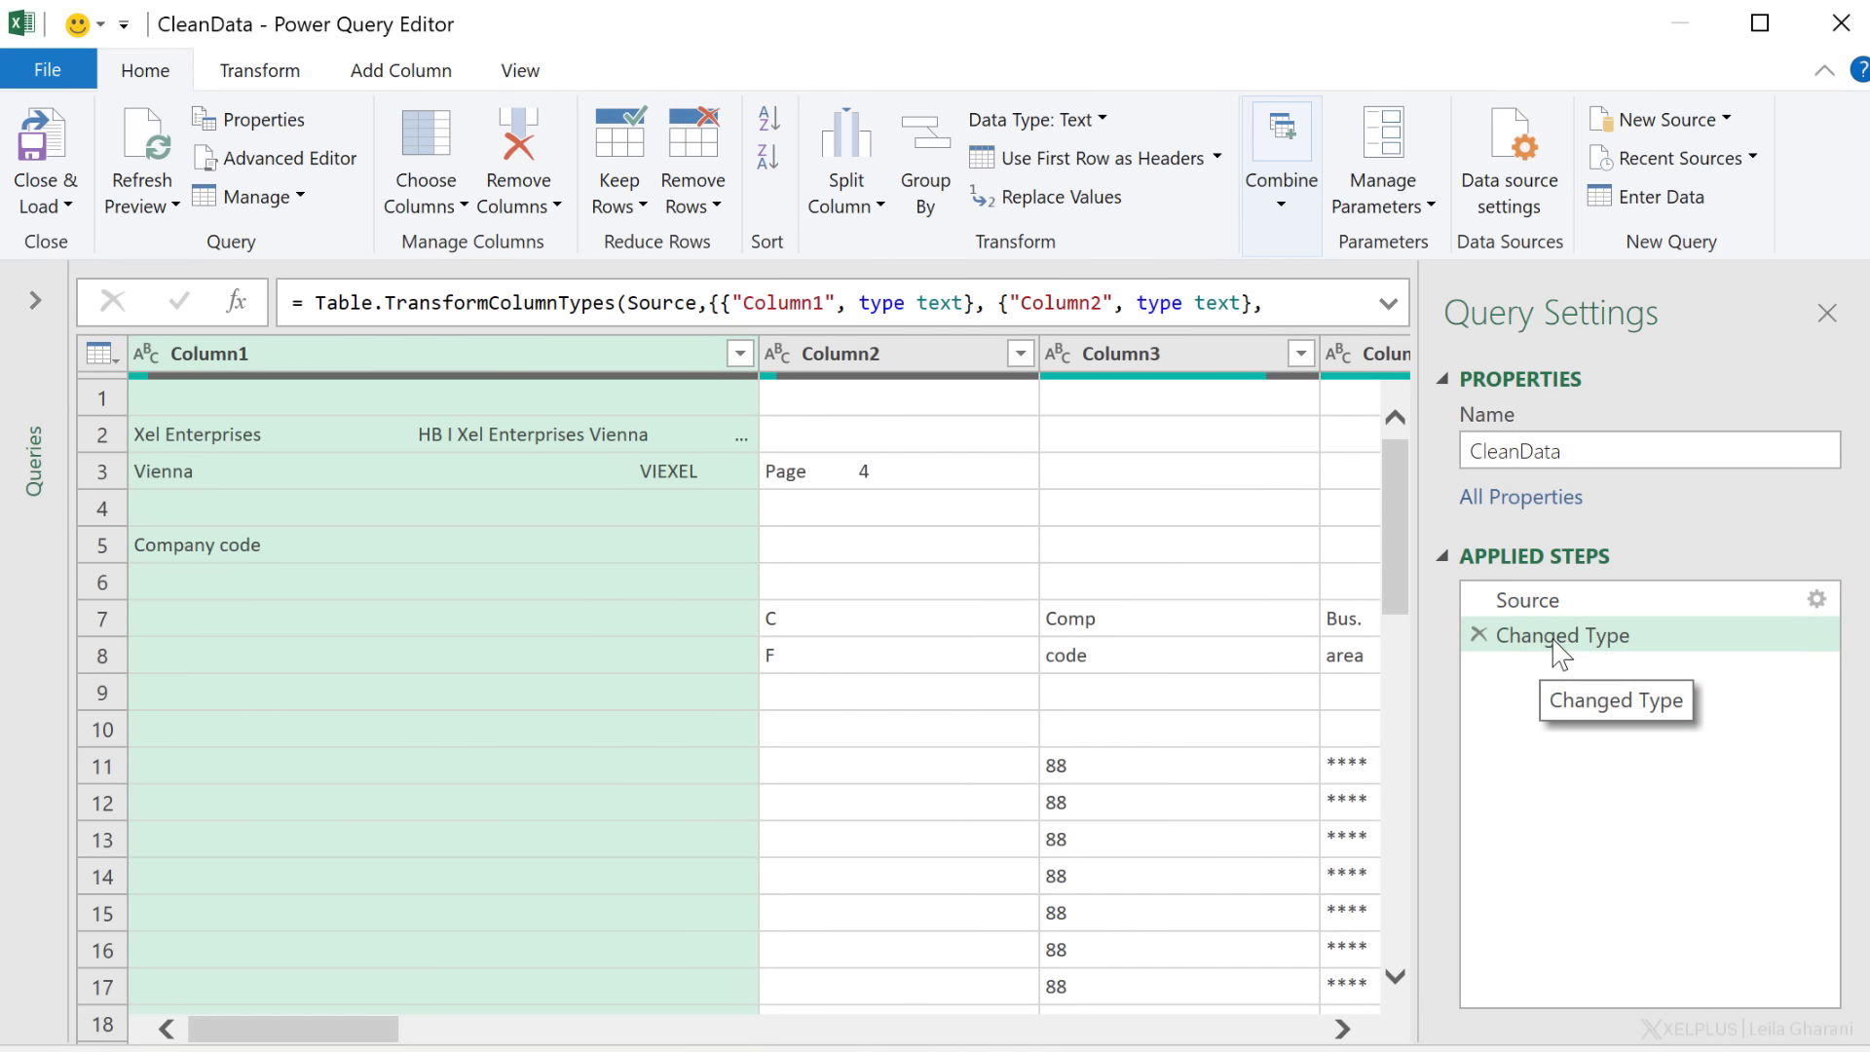
Step: Review the Source step's file path, origin and delimiter settings, and compare it with the Changed Type step
click(1546, 604)
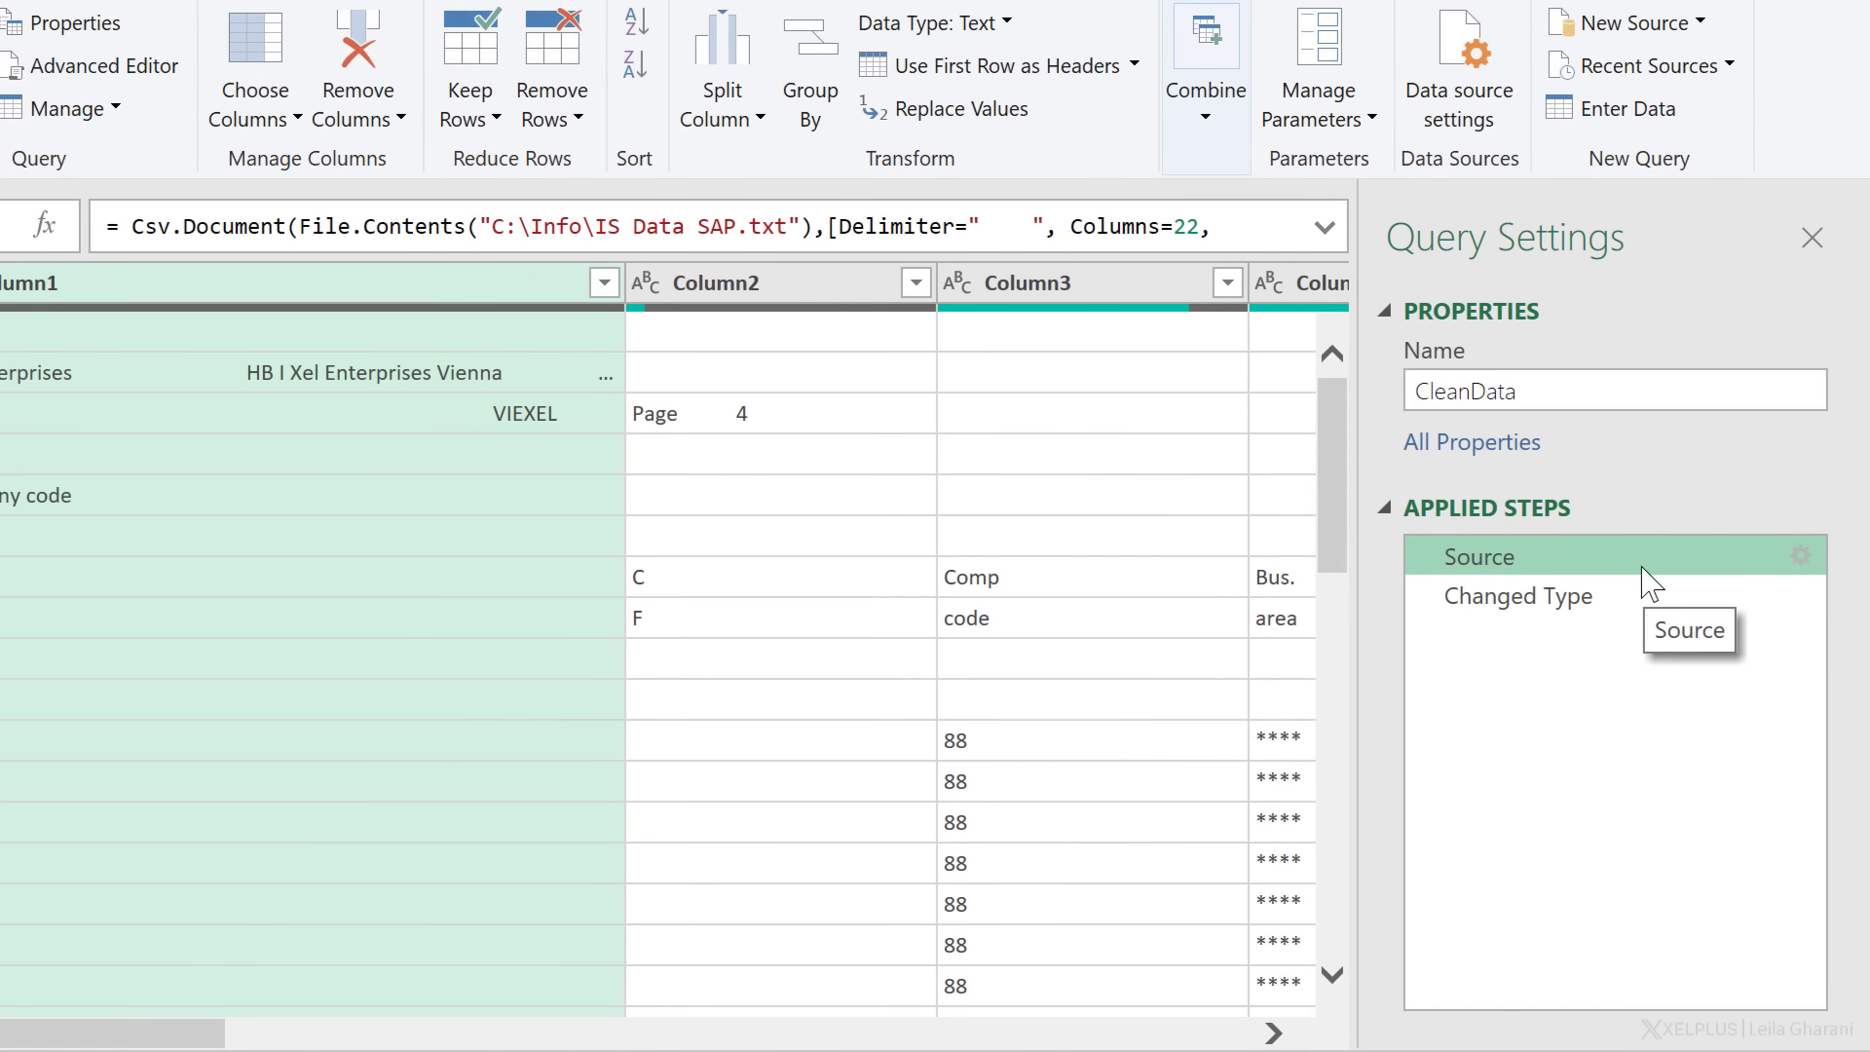
click(1800, 557)
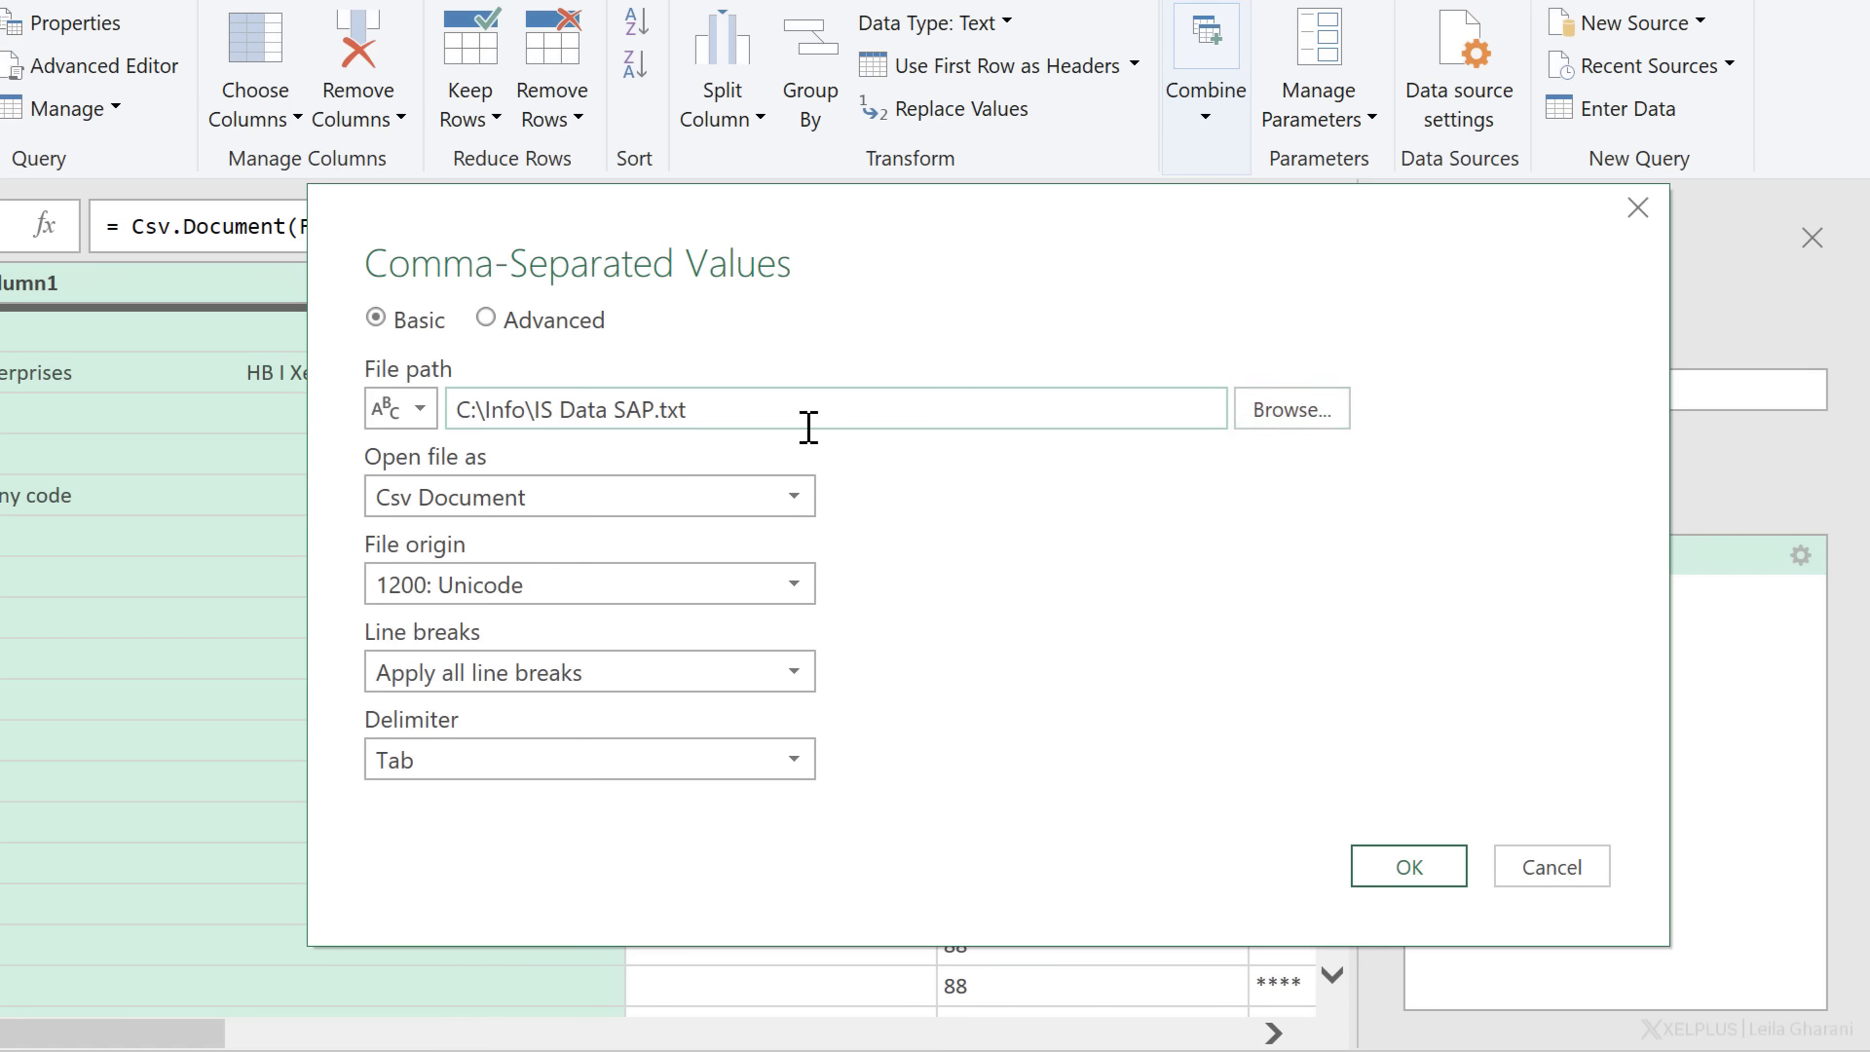
click(1390, 864)
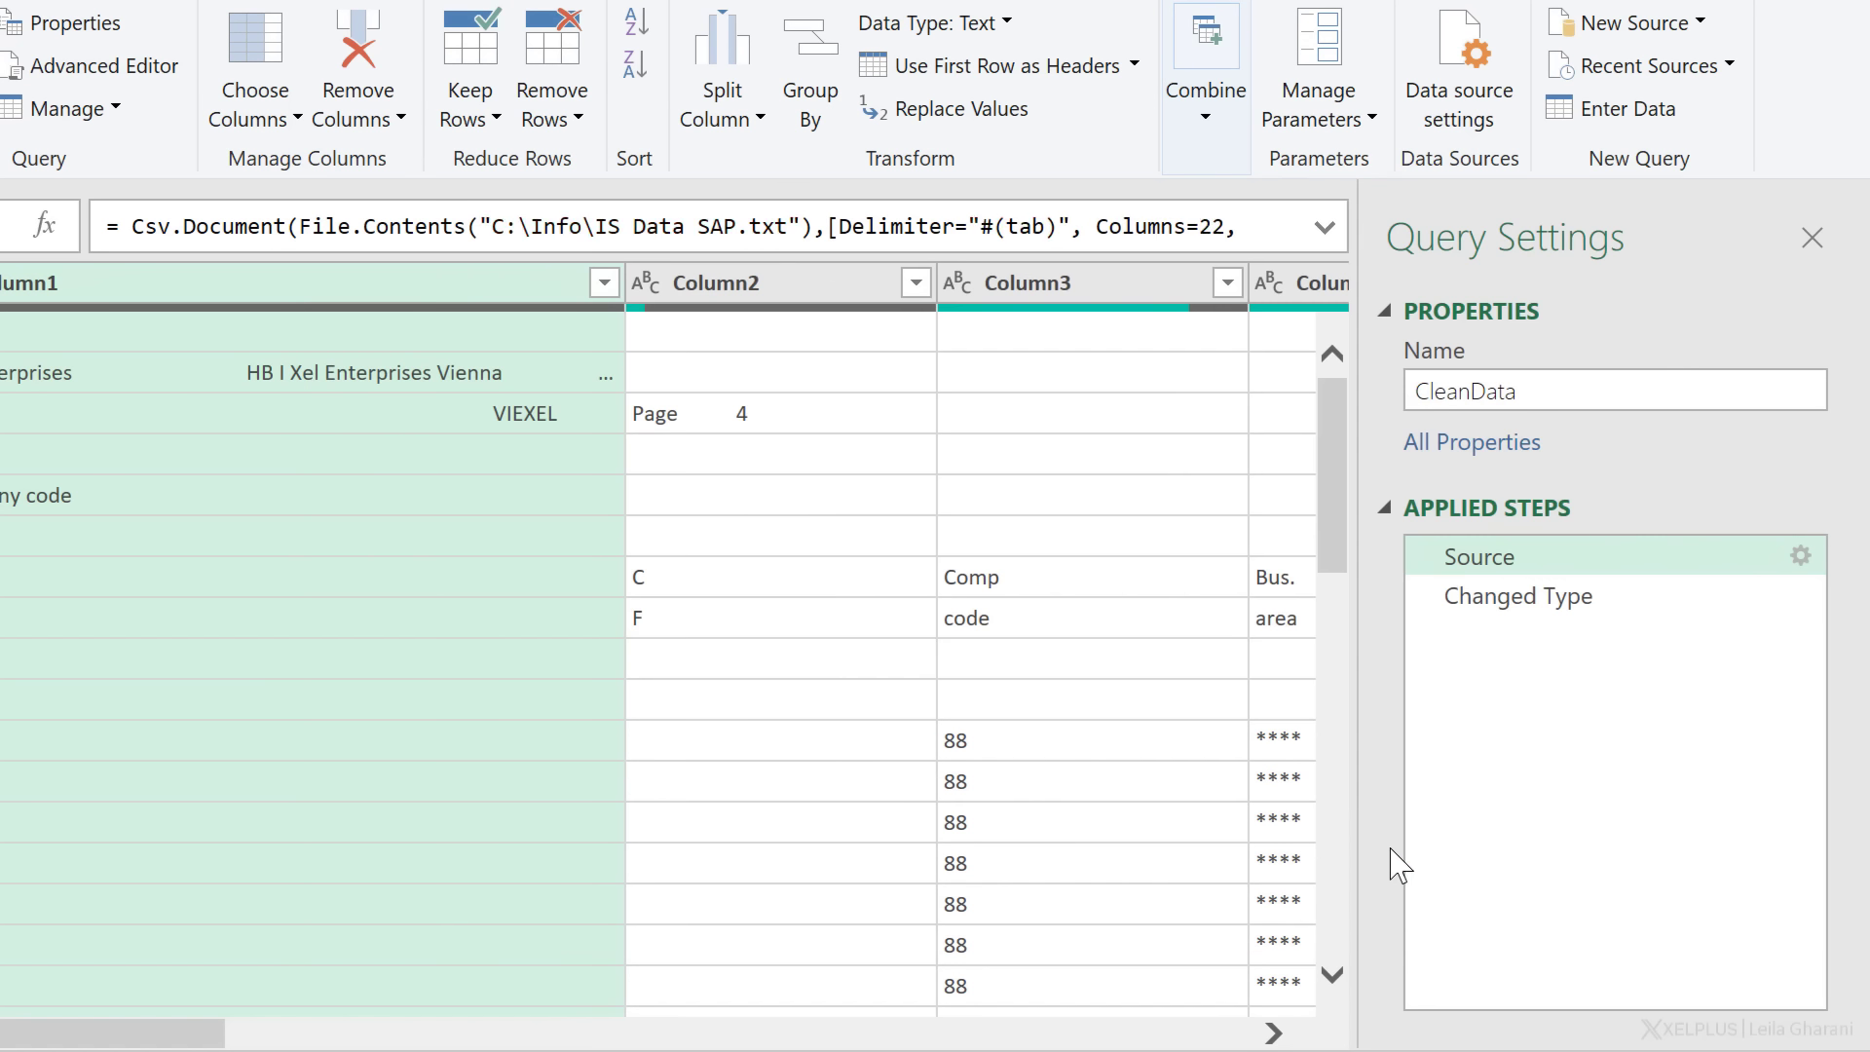
click(1504, 606)
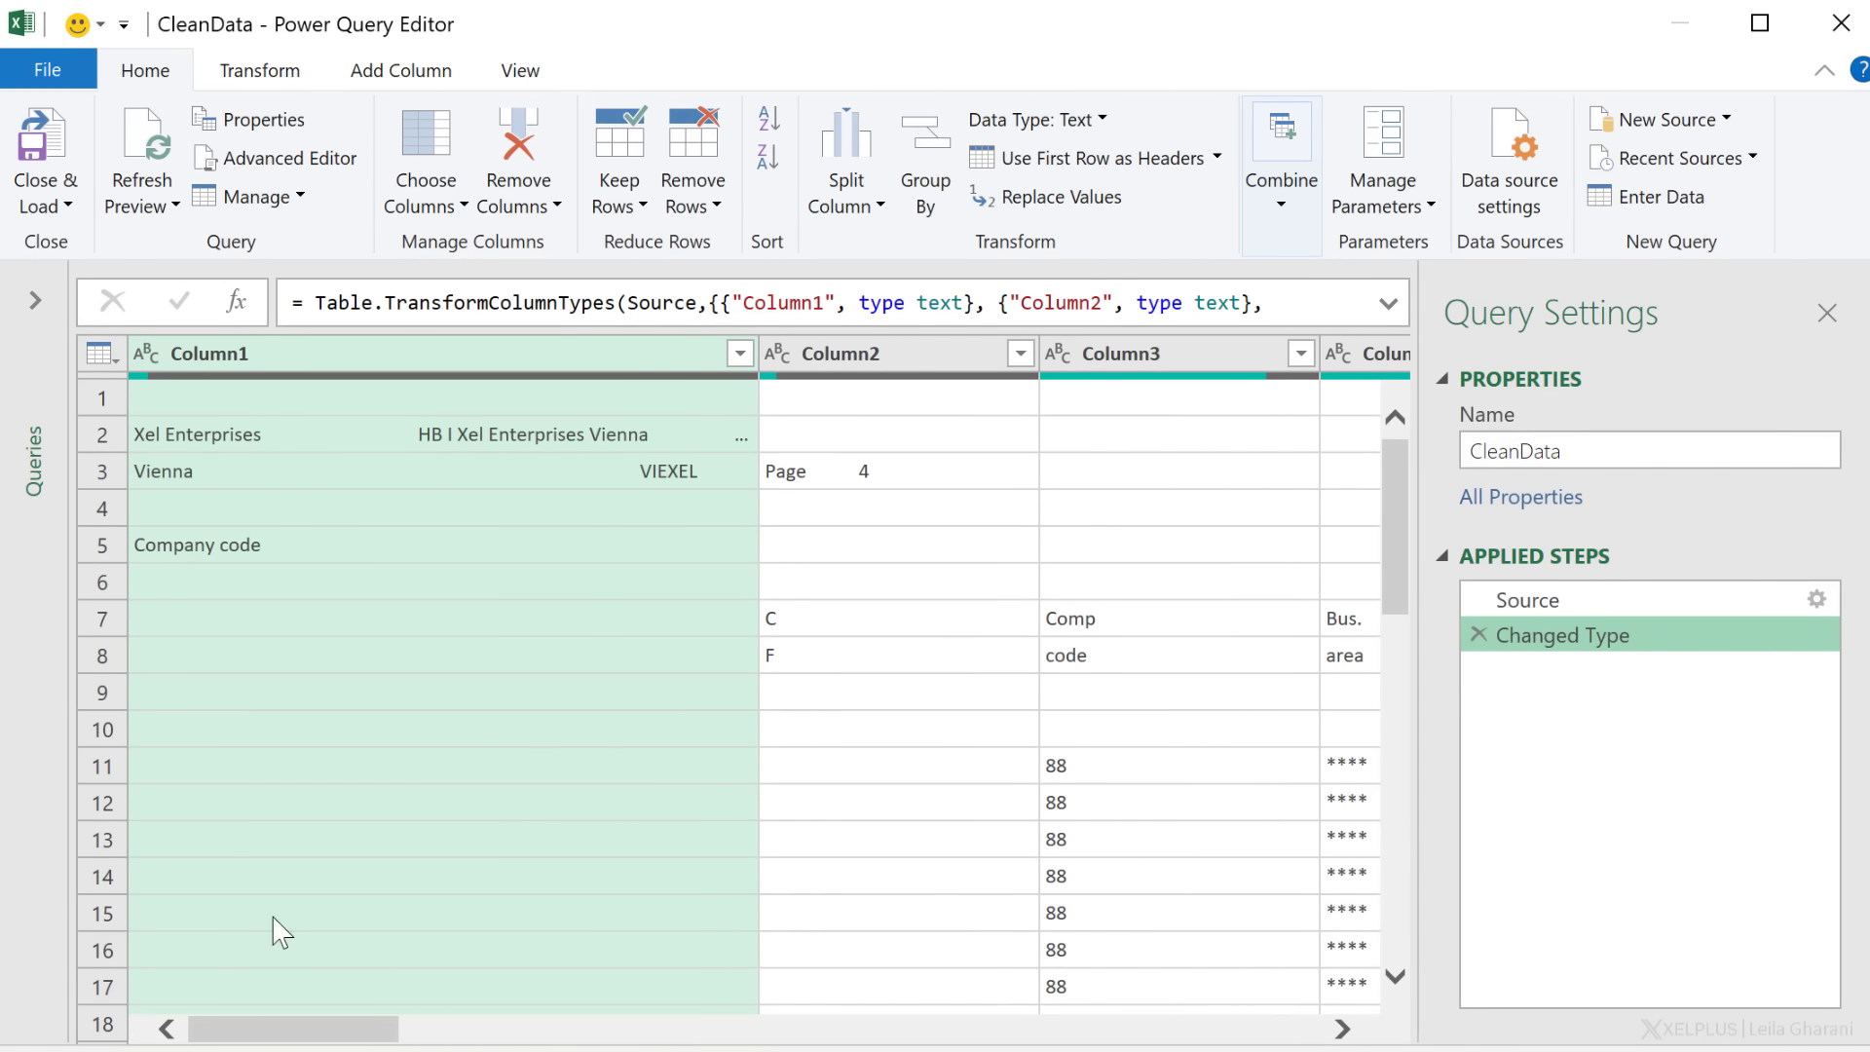
mouse_move(284, 1032)
mouse_down()
mouse_move(1065, 1047)
mouse_move(273, 1044)
mouse_up()
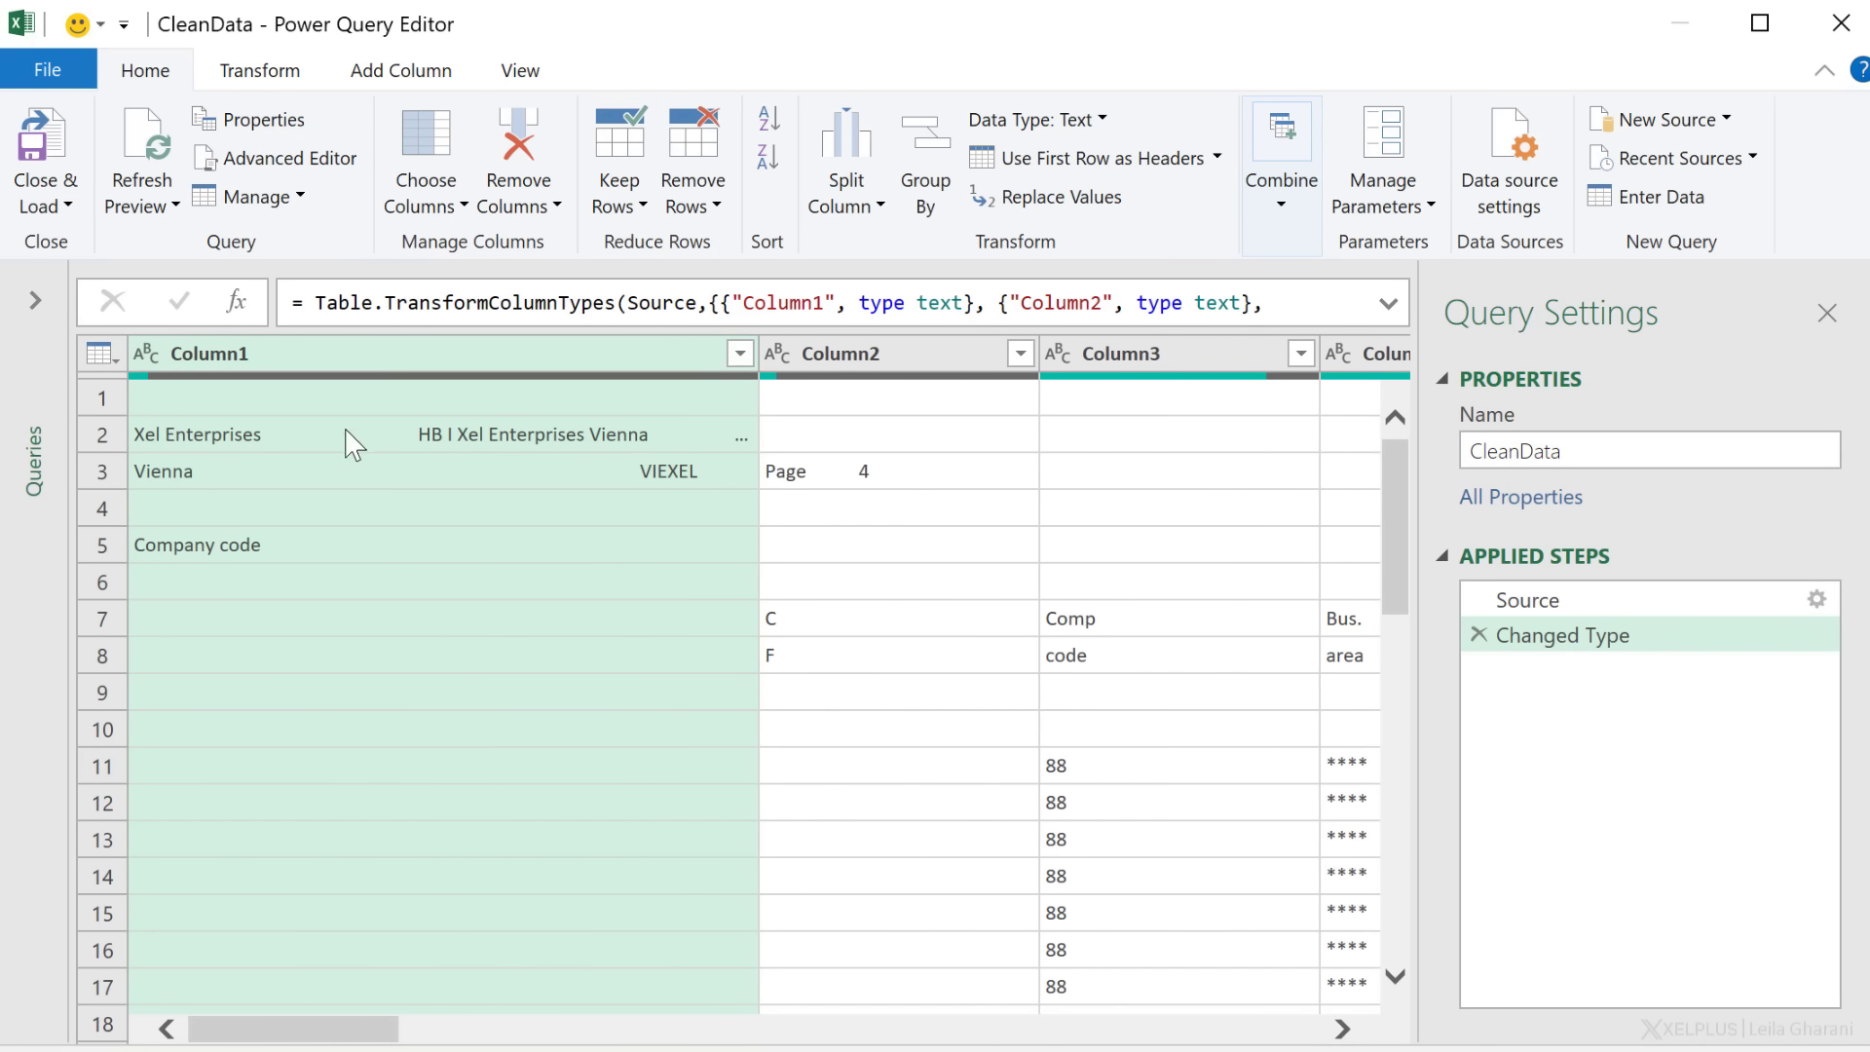
Step: Remove the Changed Type step from the query and view the reporting and comparison period columns
click(1478, 635)
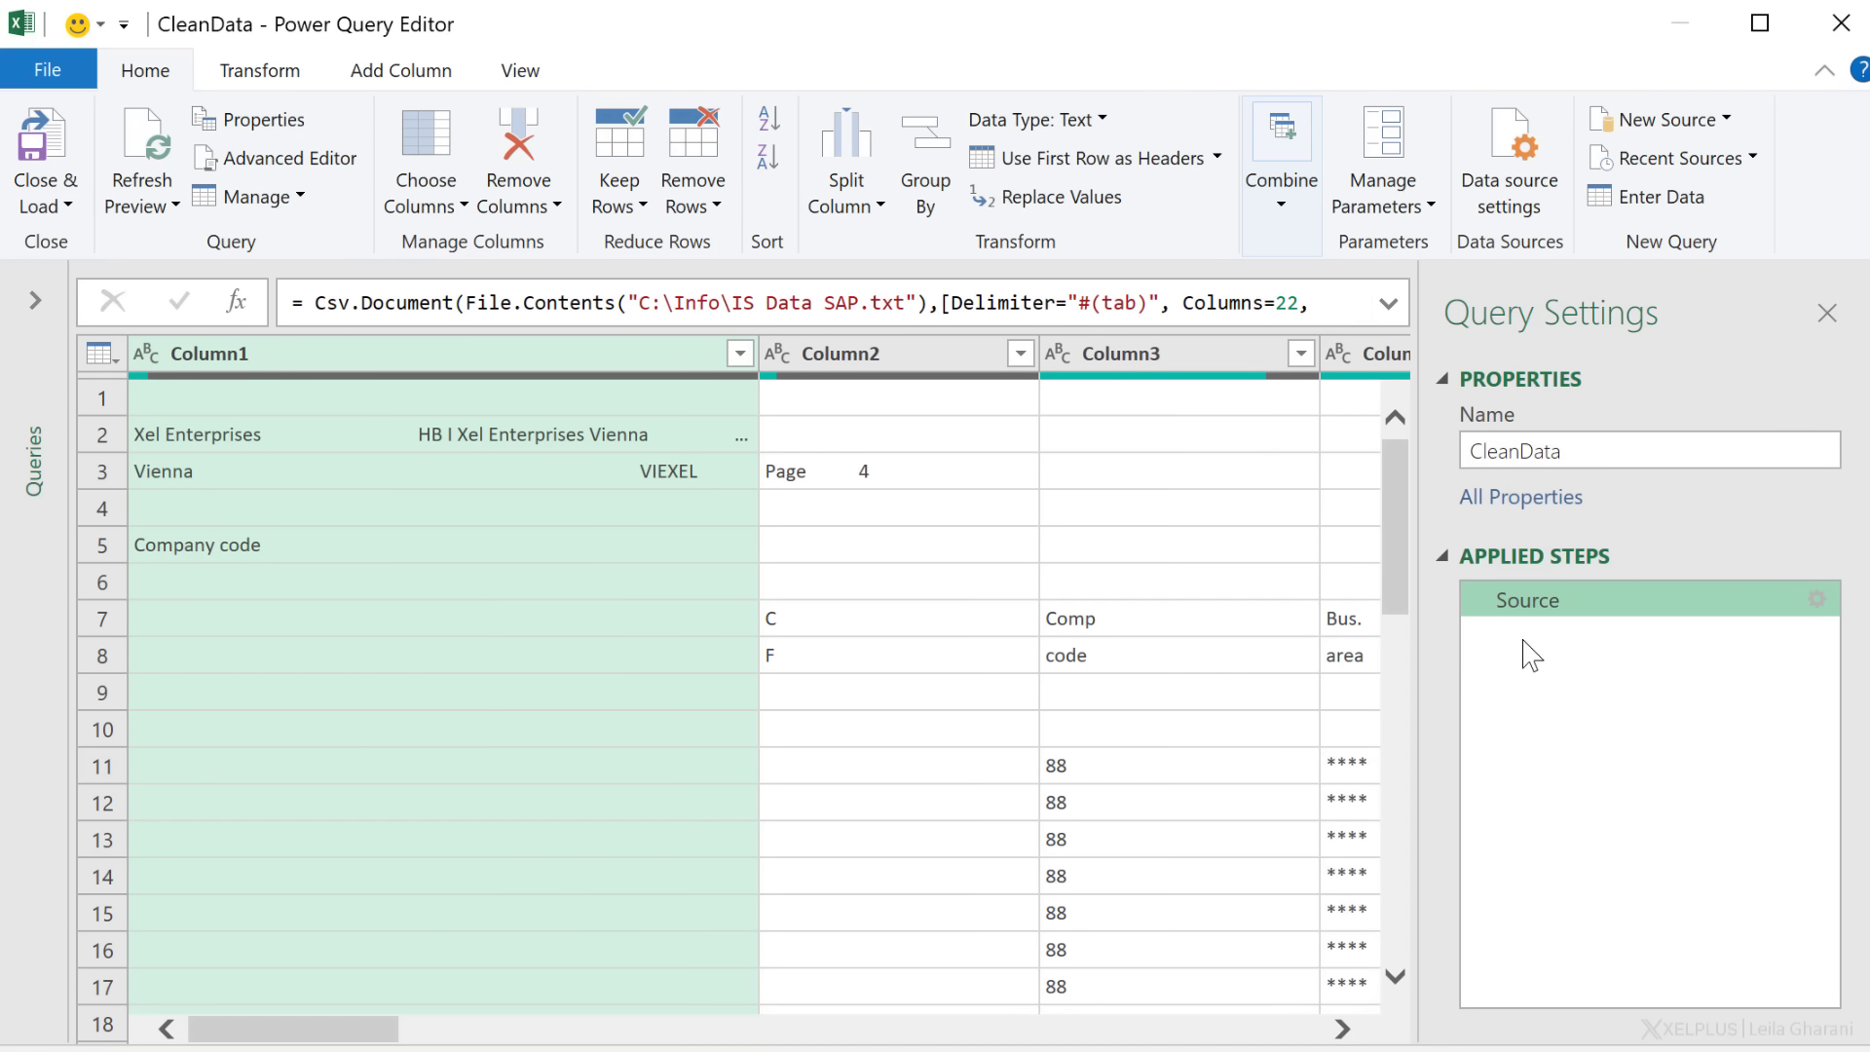
drag(370, 1040, 868, 1008)
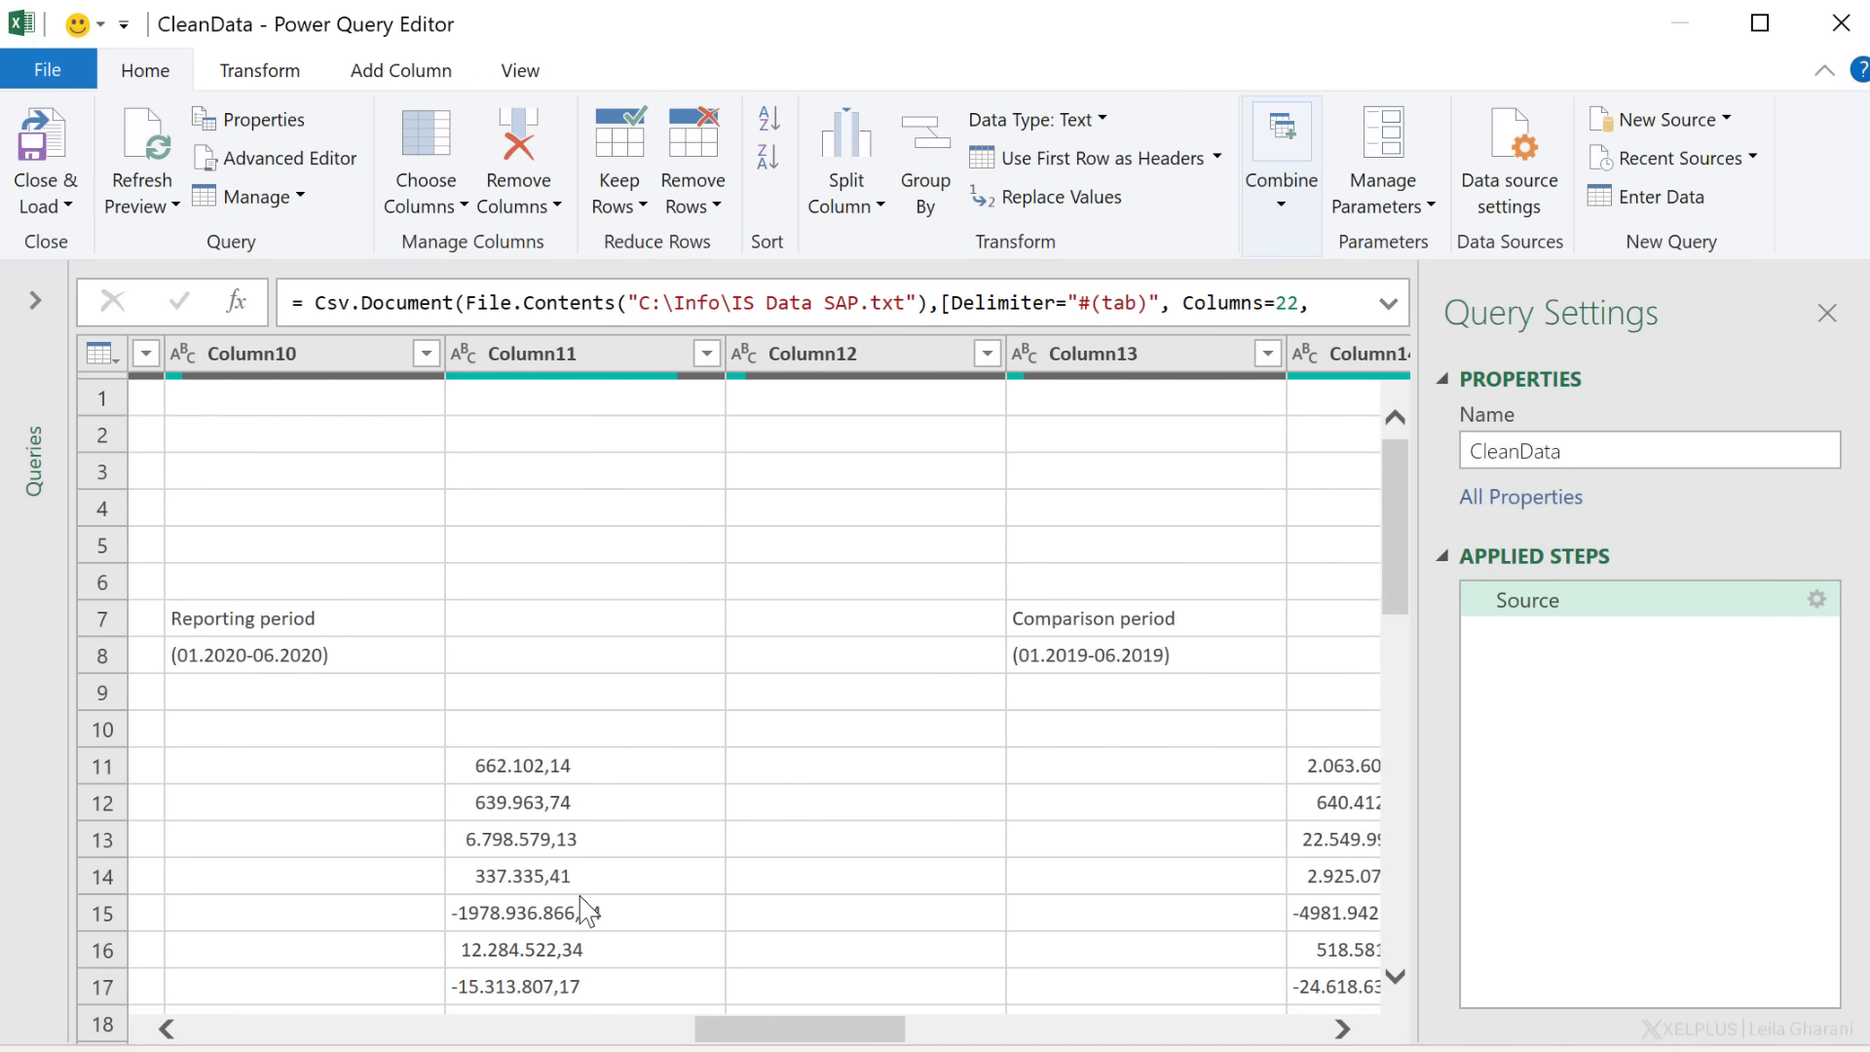
Step: Examine how the reporting period amounts are spread across Column11, Column12 and Column13 down the rows
scroll(589, 908, down, 5)
scroll(584, 906, down, 2)
click(834, 542)
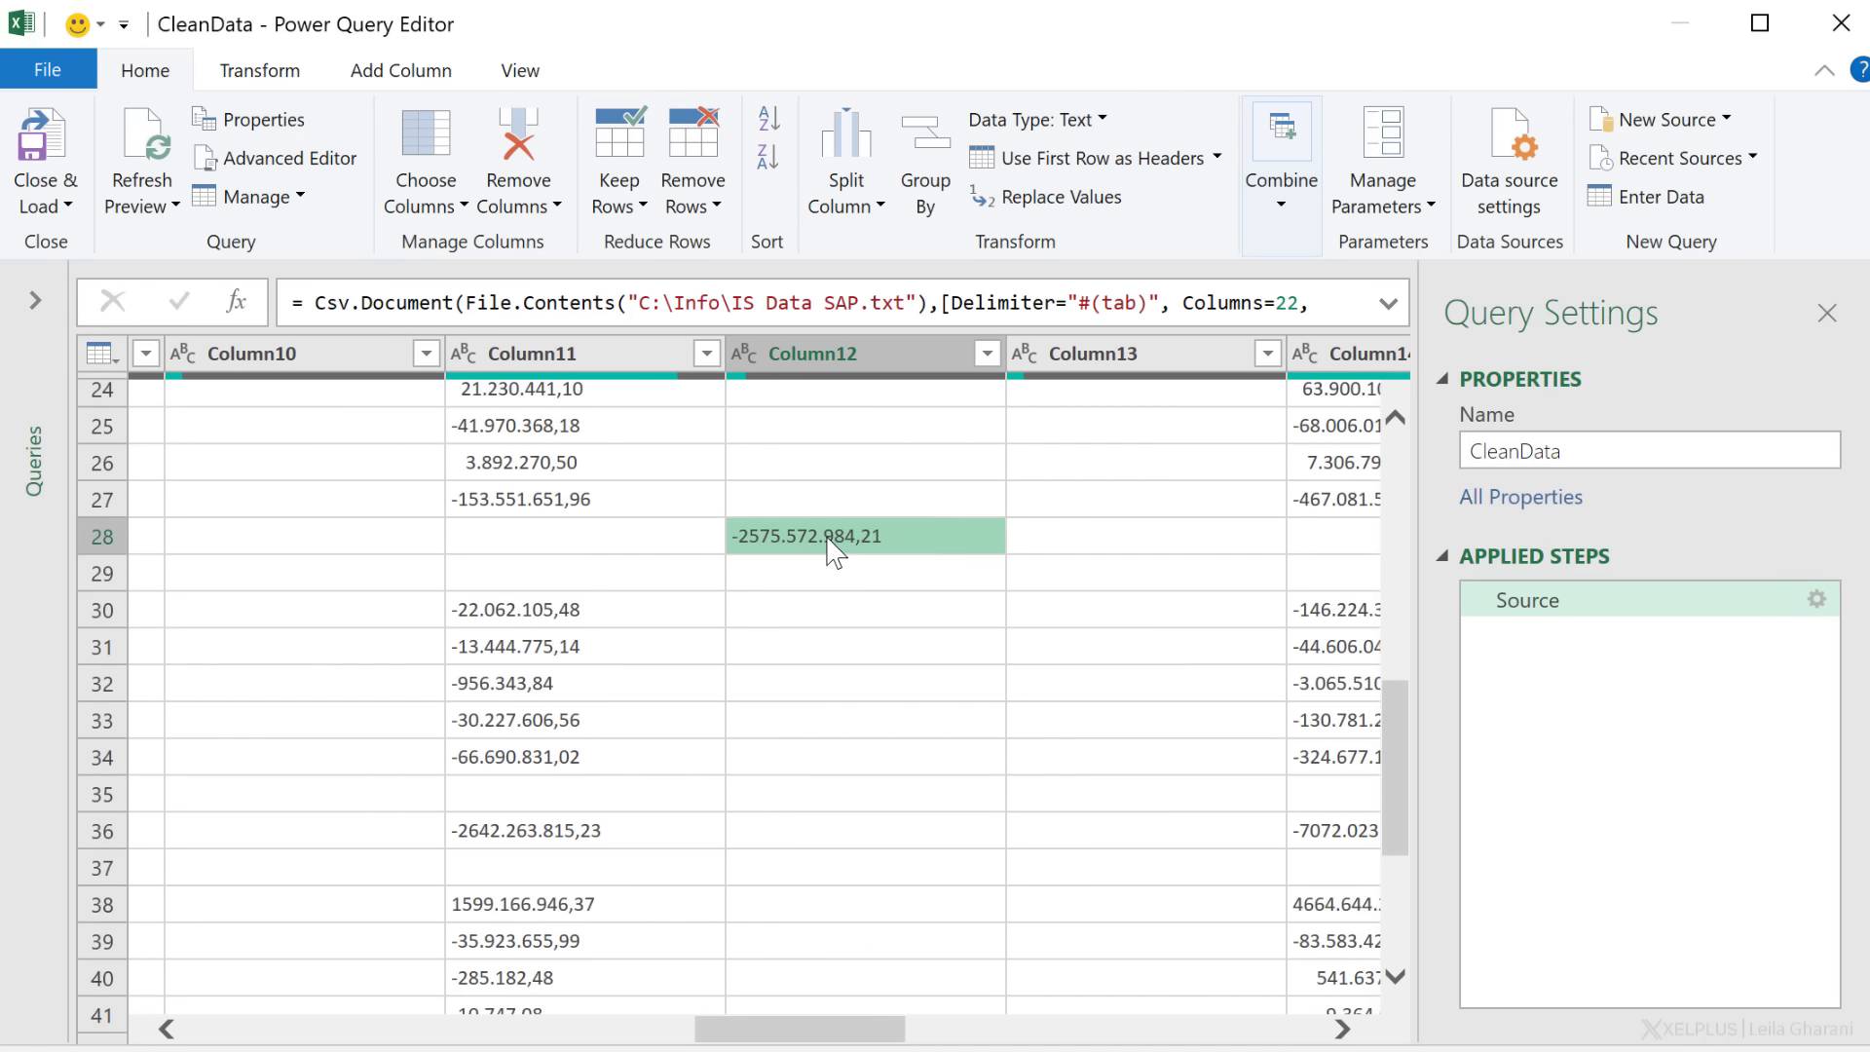
scroll(1035, 772, down, 3)
scroll(1045, 774, down, 8)
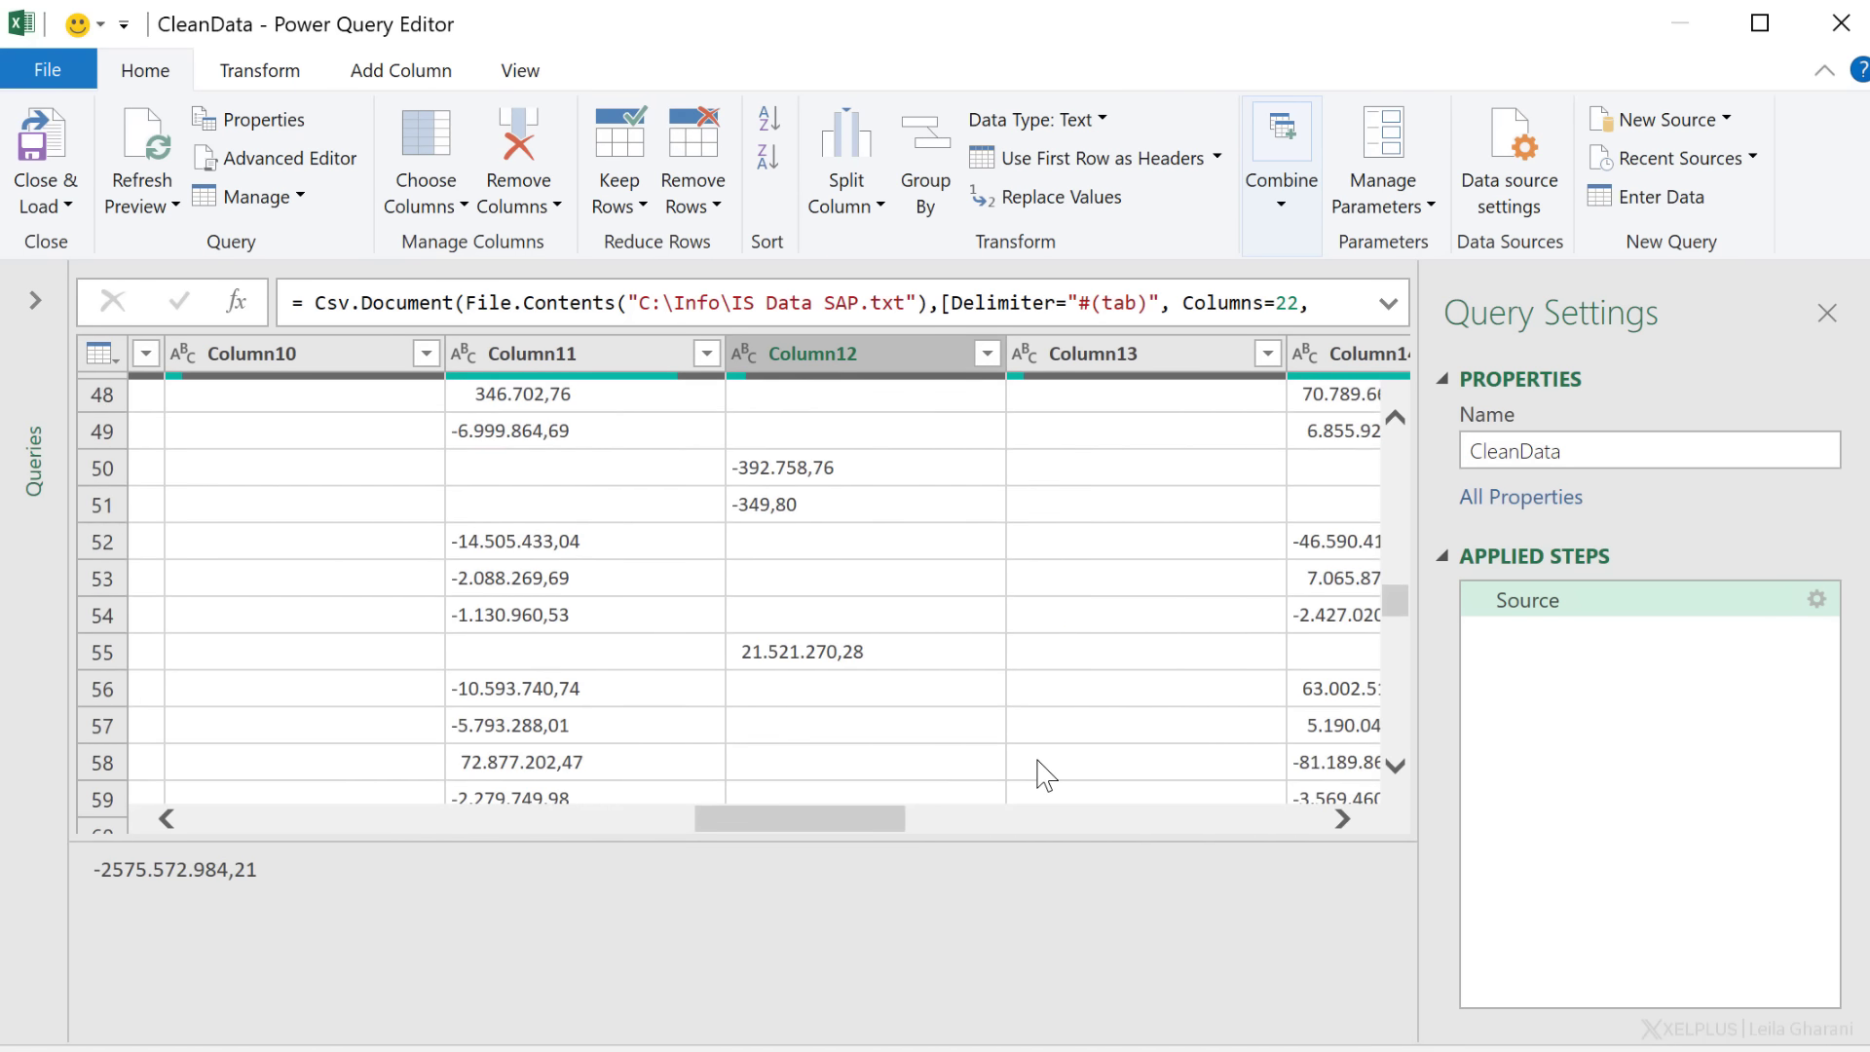
scroll(1045, 774, down, 6)
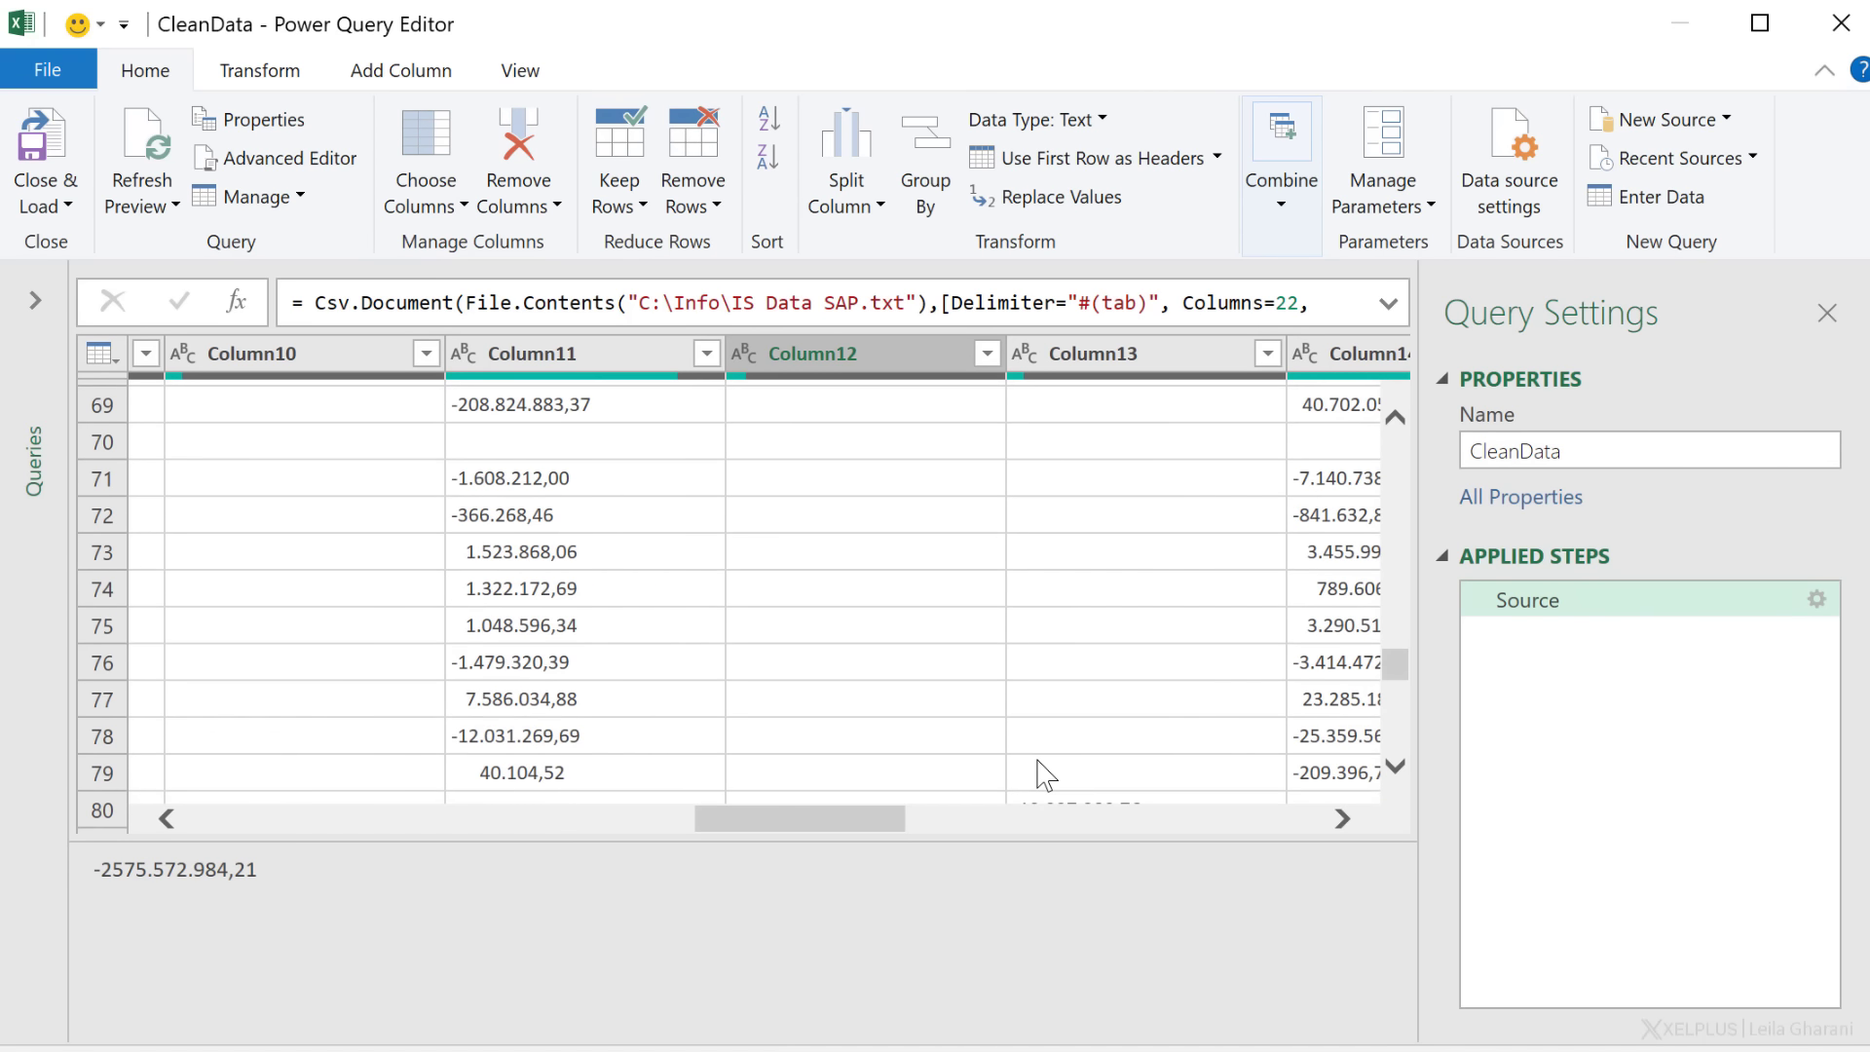
click(1091, 624)
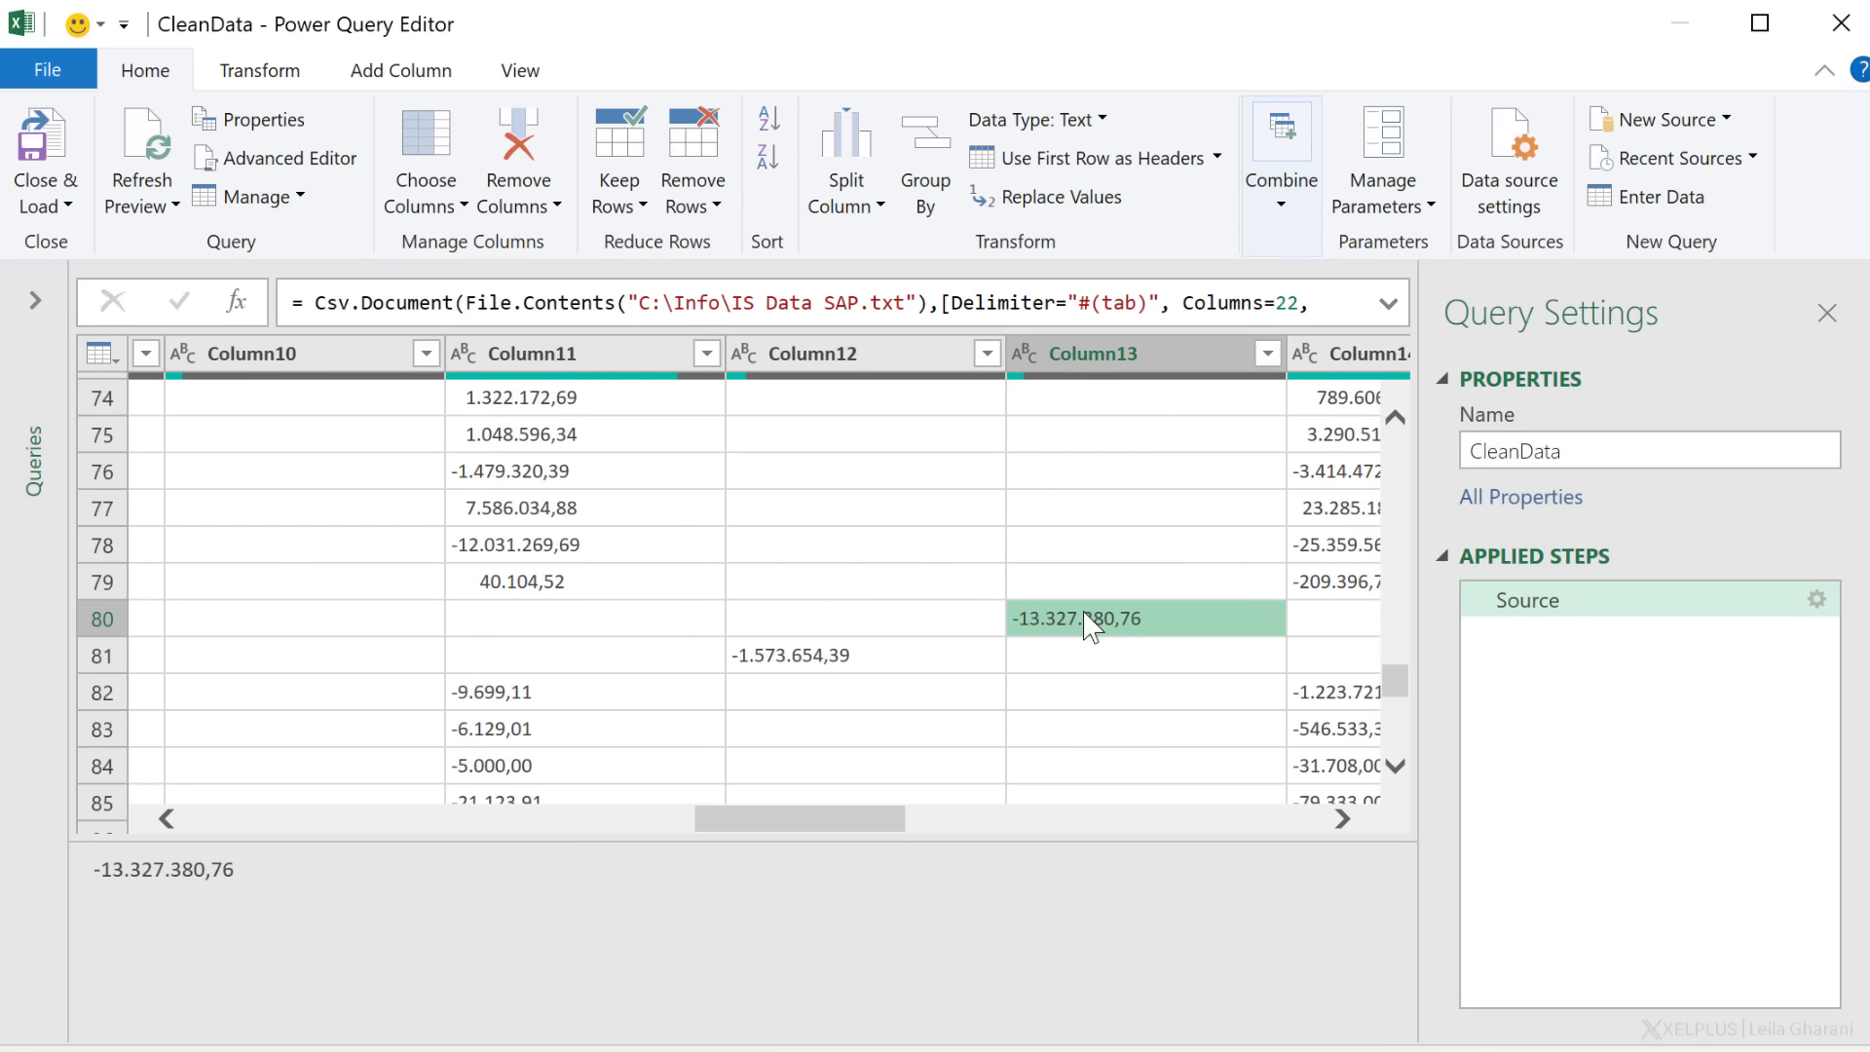
click(665, 628)
click(794, 657)
click(660, 670)
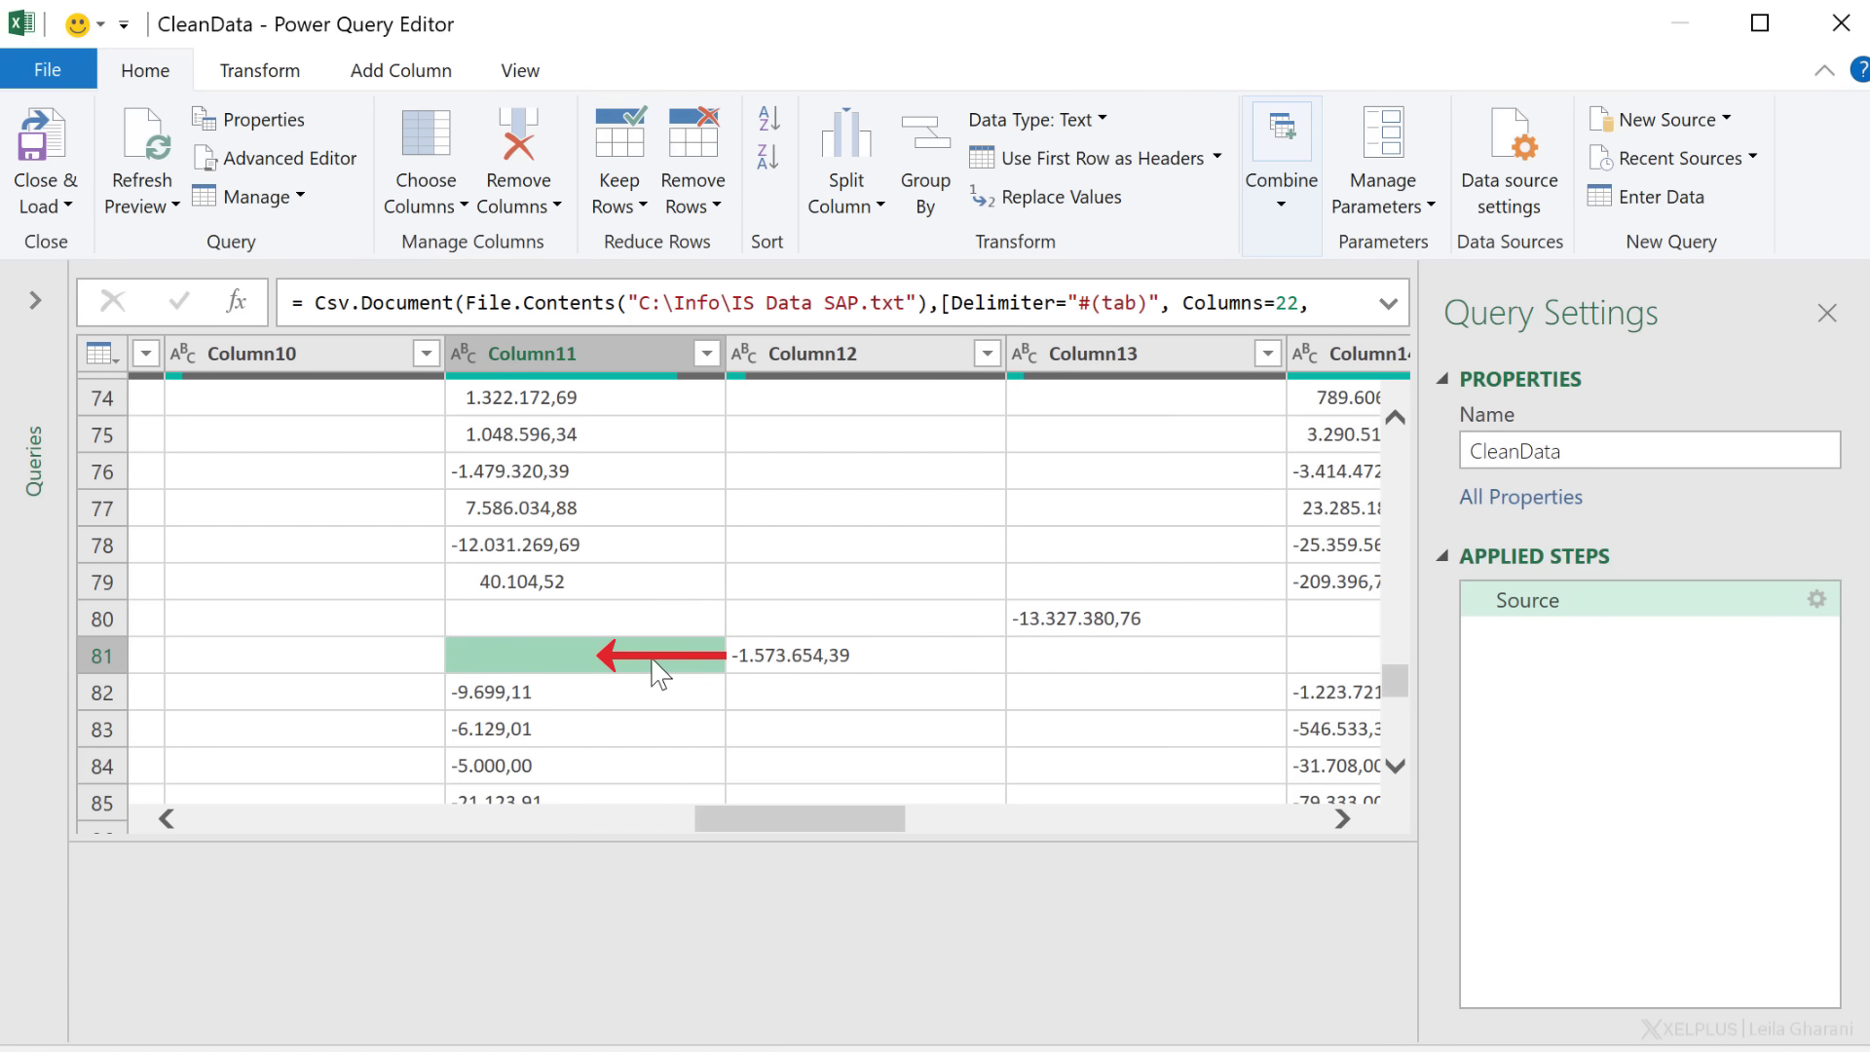
Step: Merge Column11 through Column13 with no separator into a column named Current Period and check its values
click(568, 361)
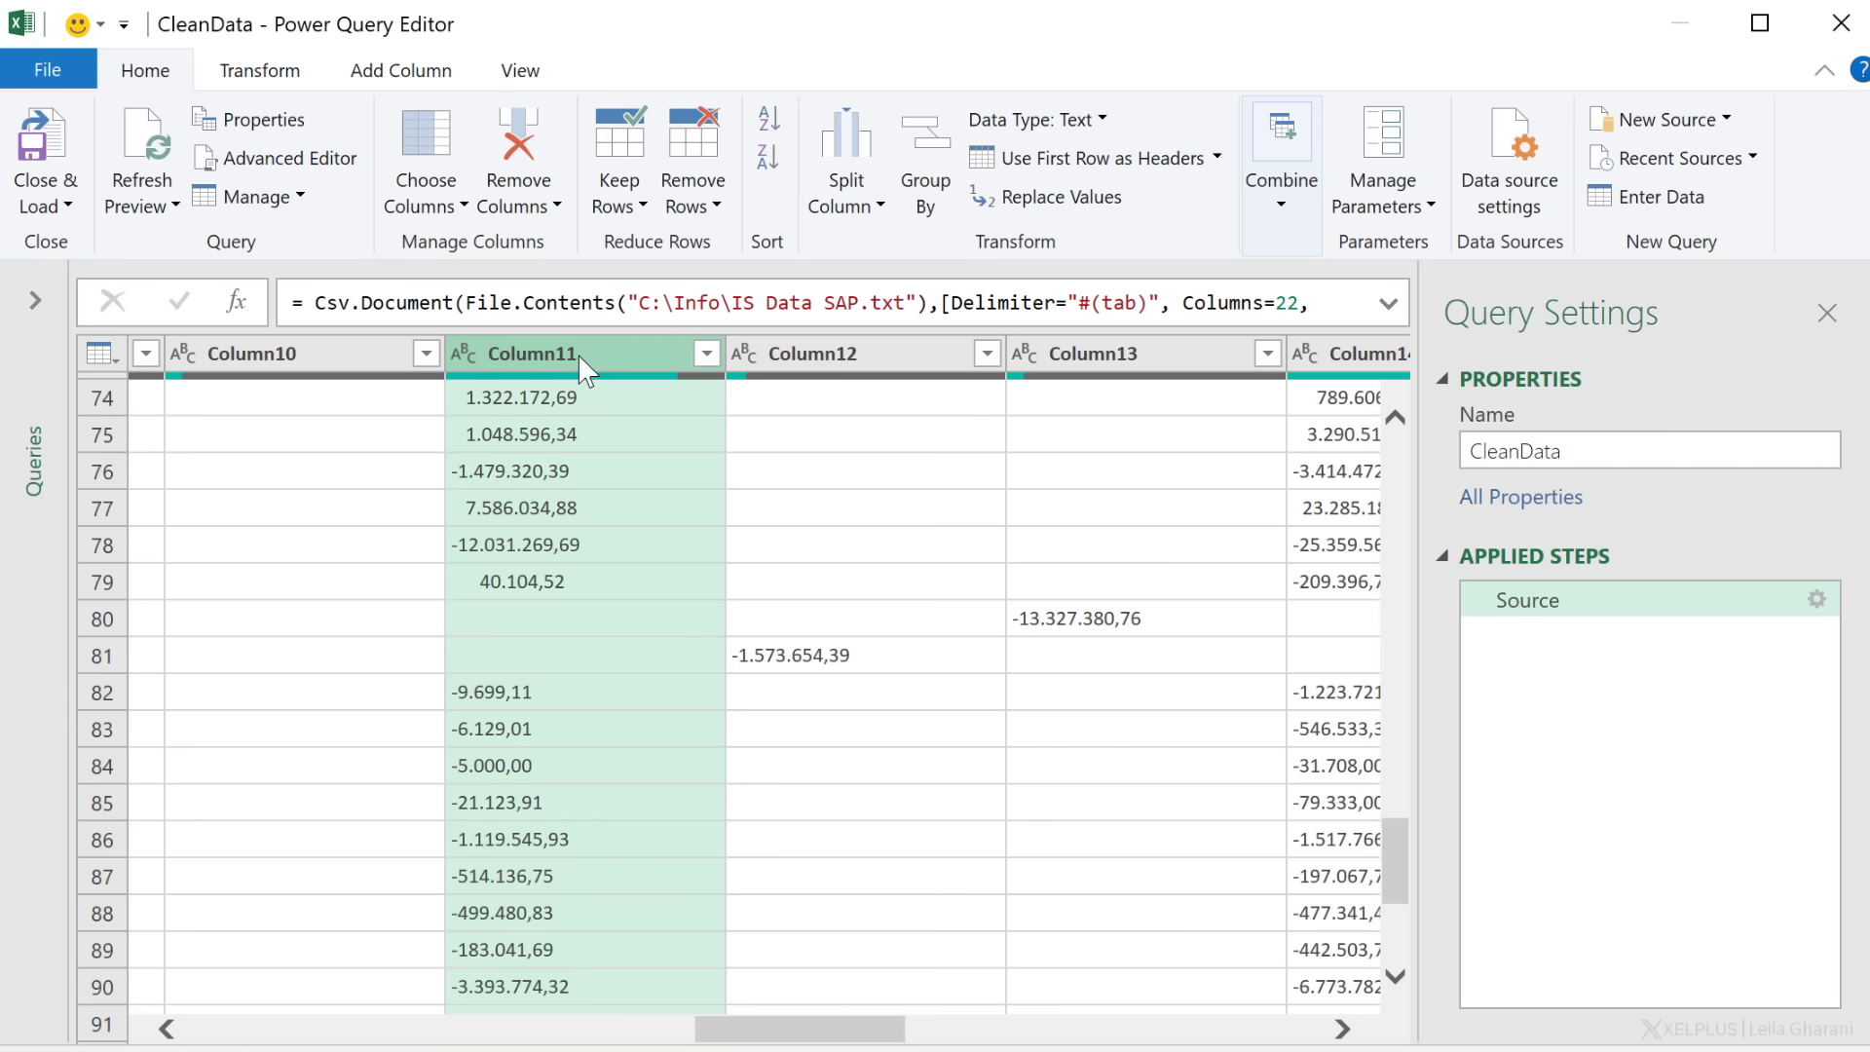
shift+click(1110, 362)
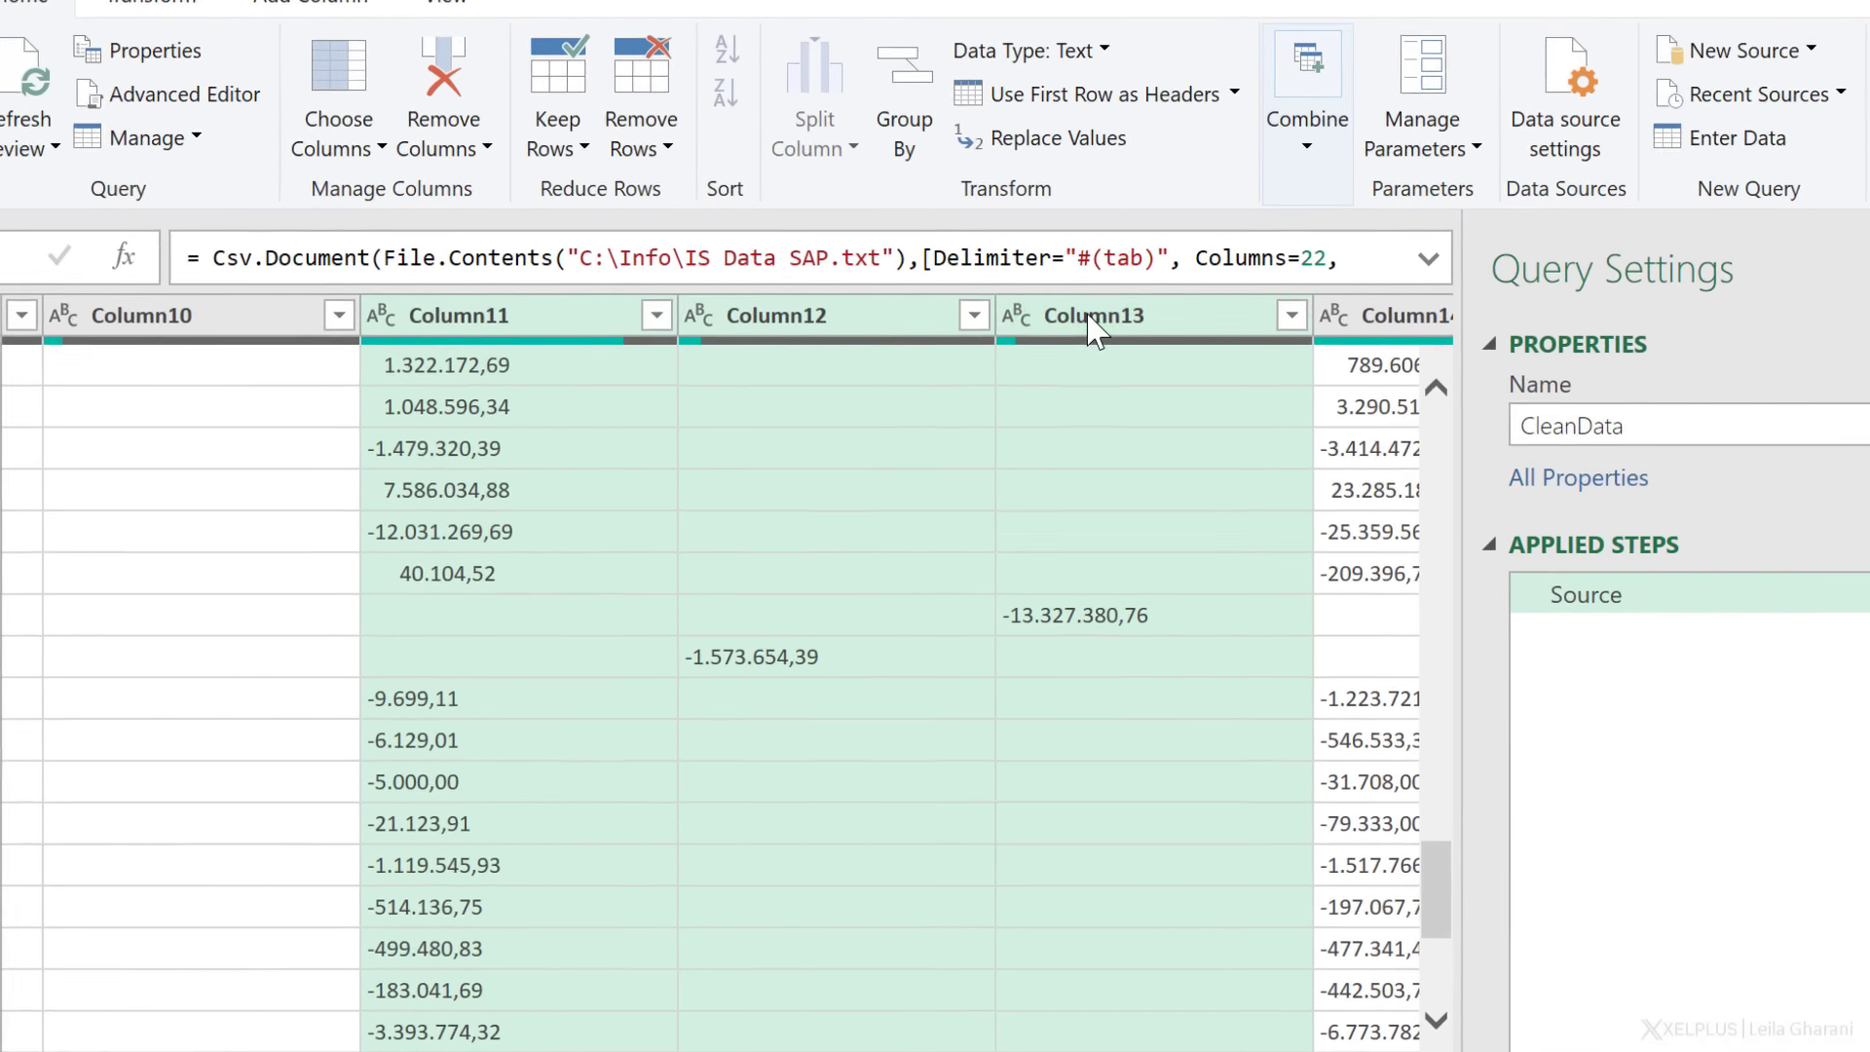
right_click(1095, 329)
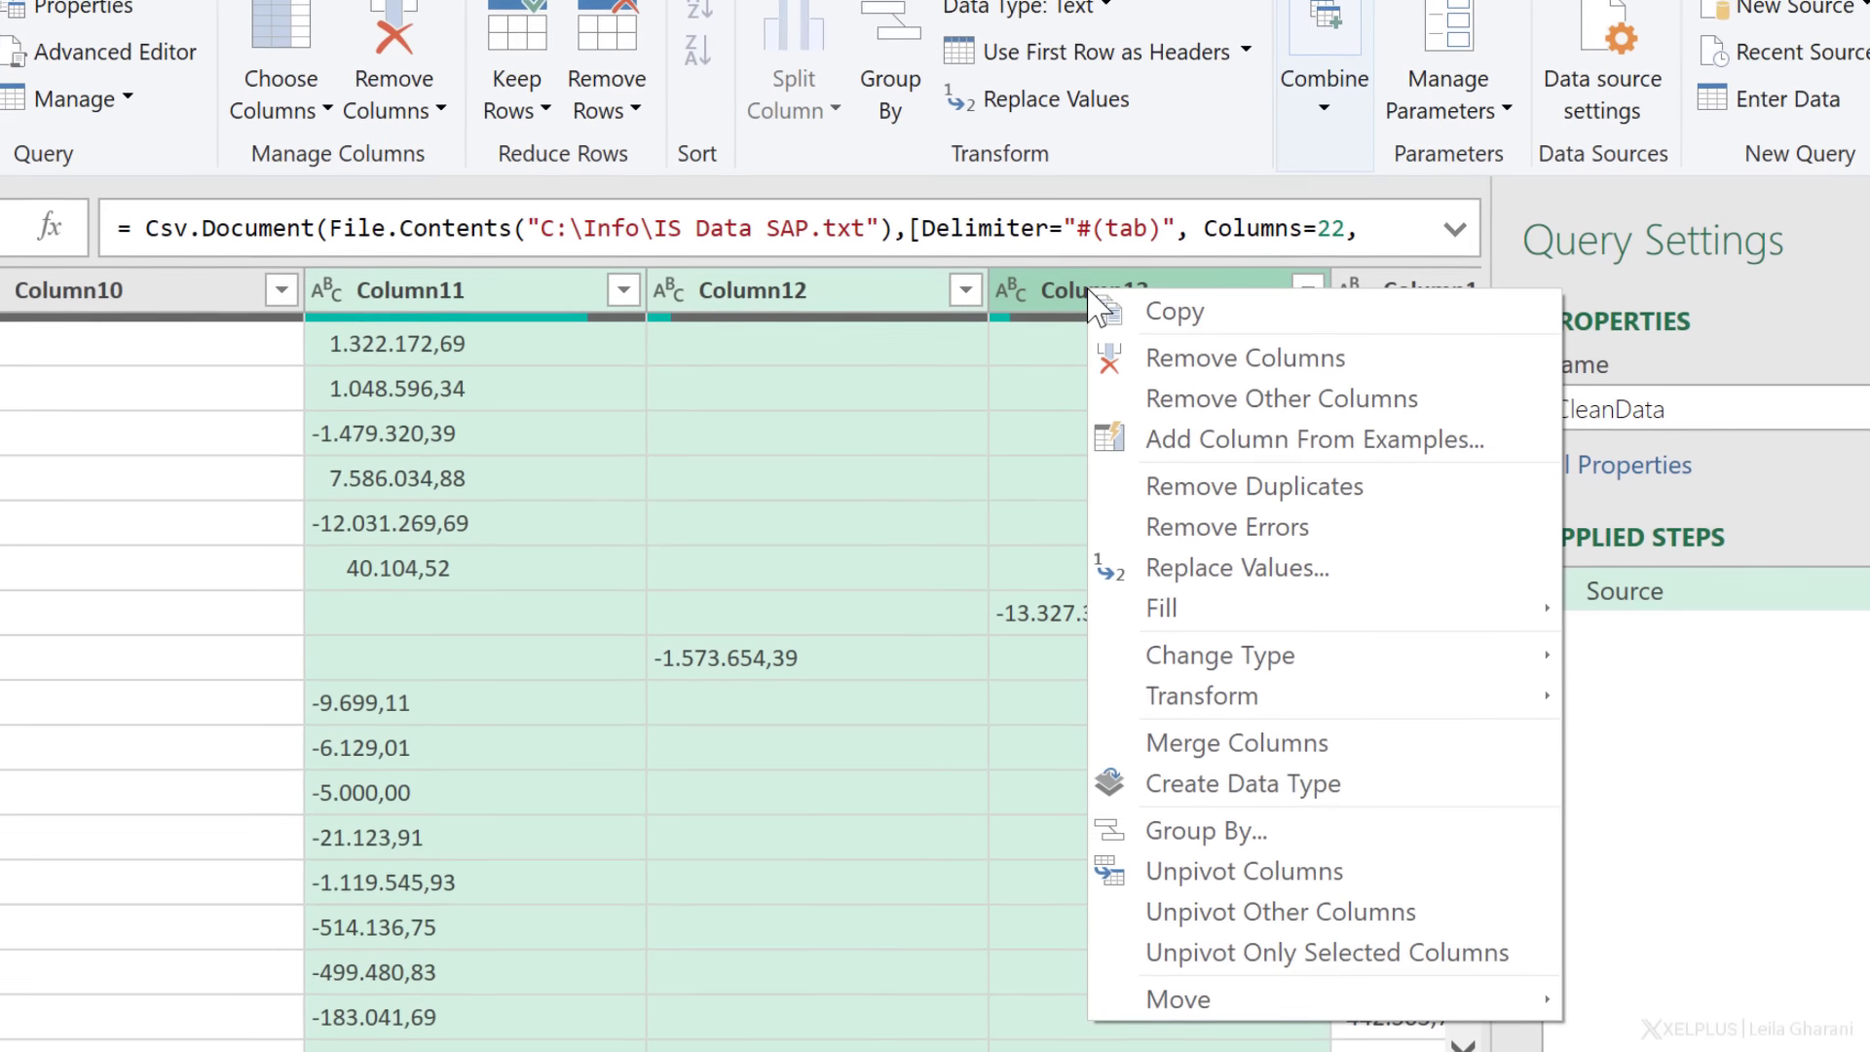
click(1159, 740)
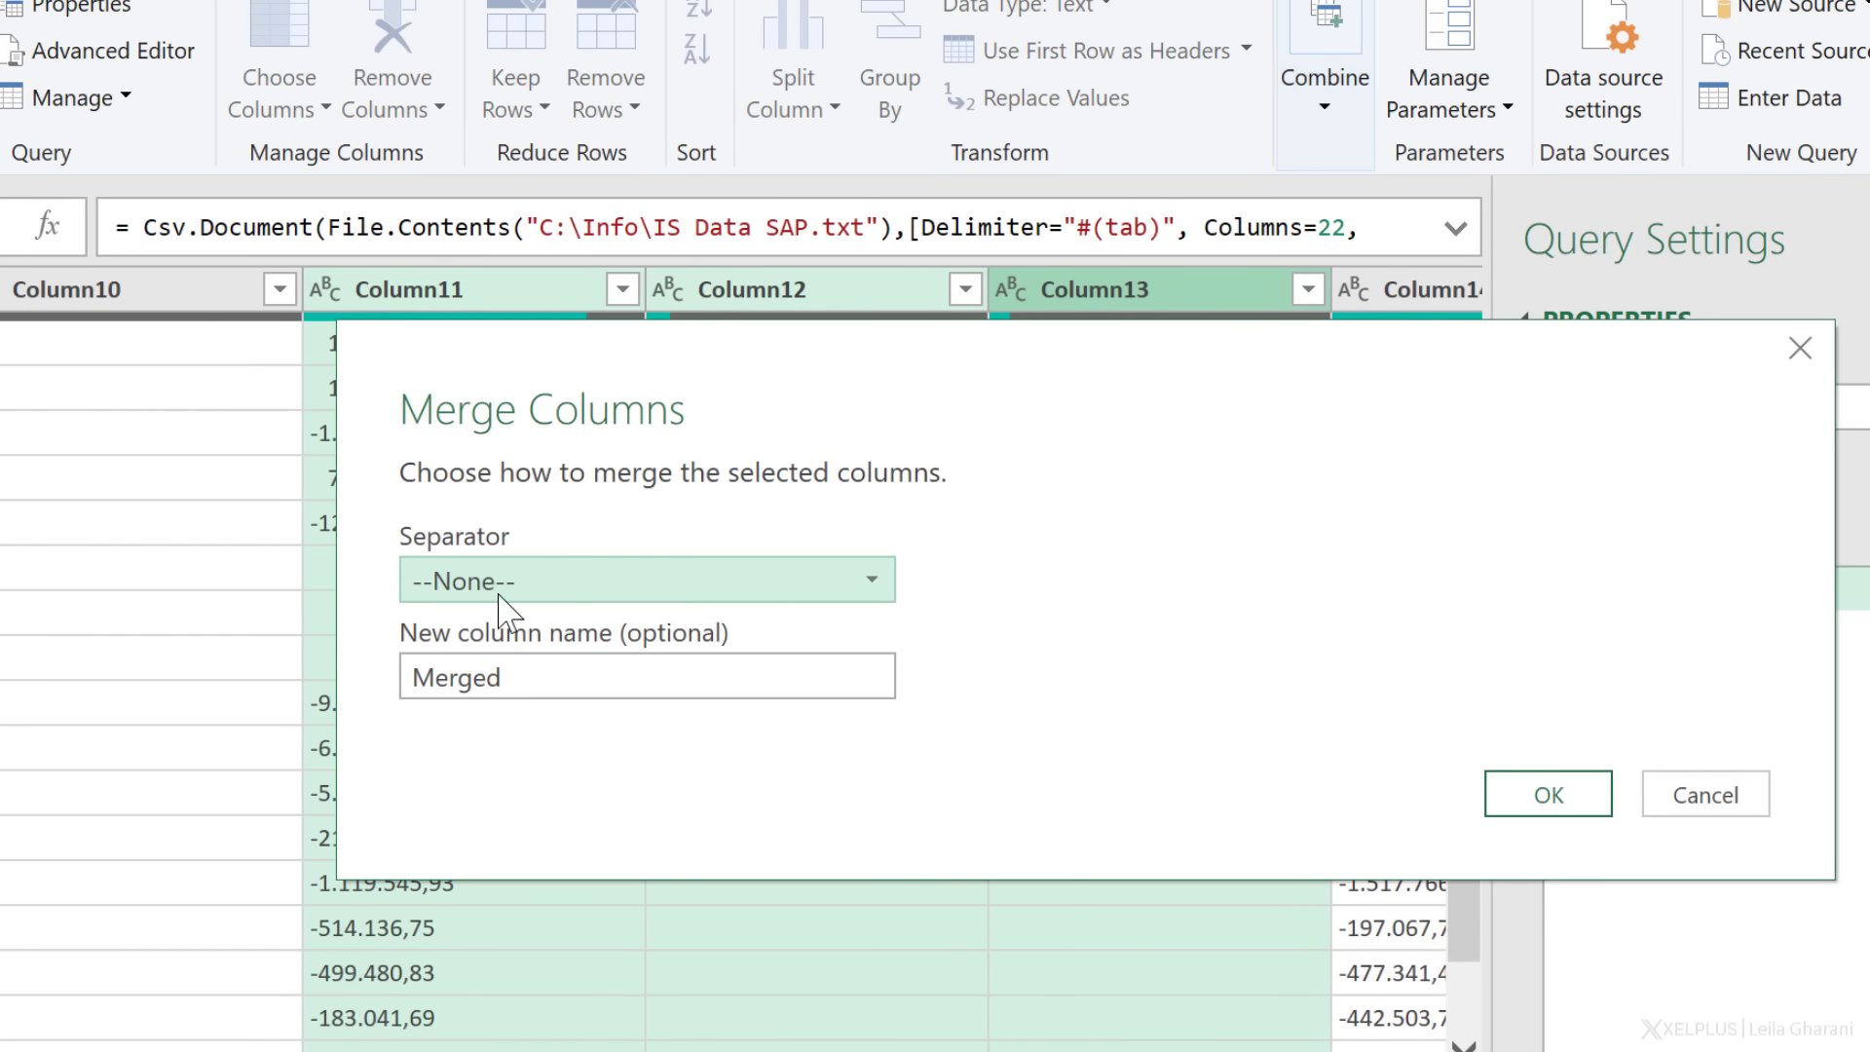
drag(551, 687, 419, 681)
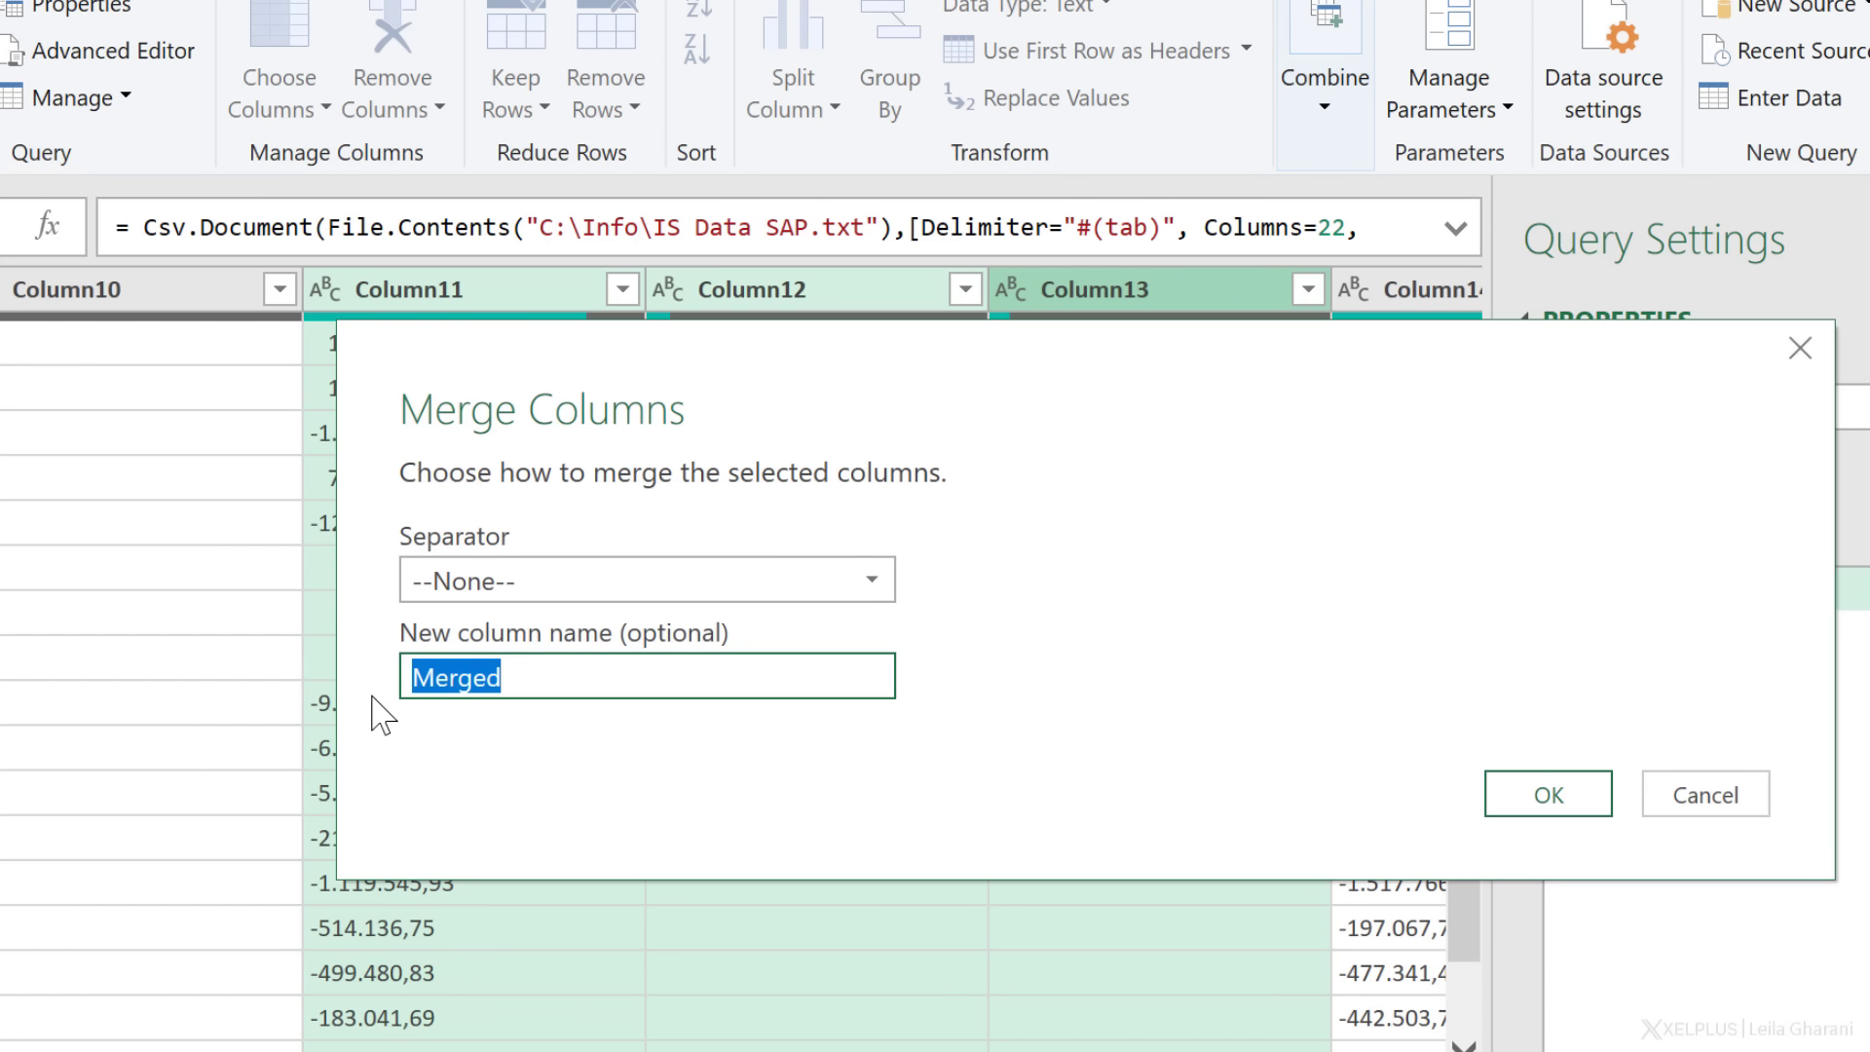
text(Current Period)
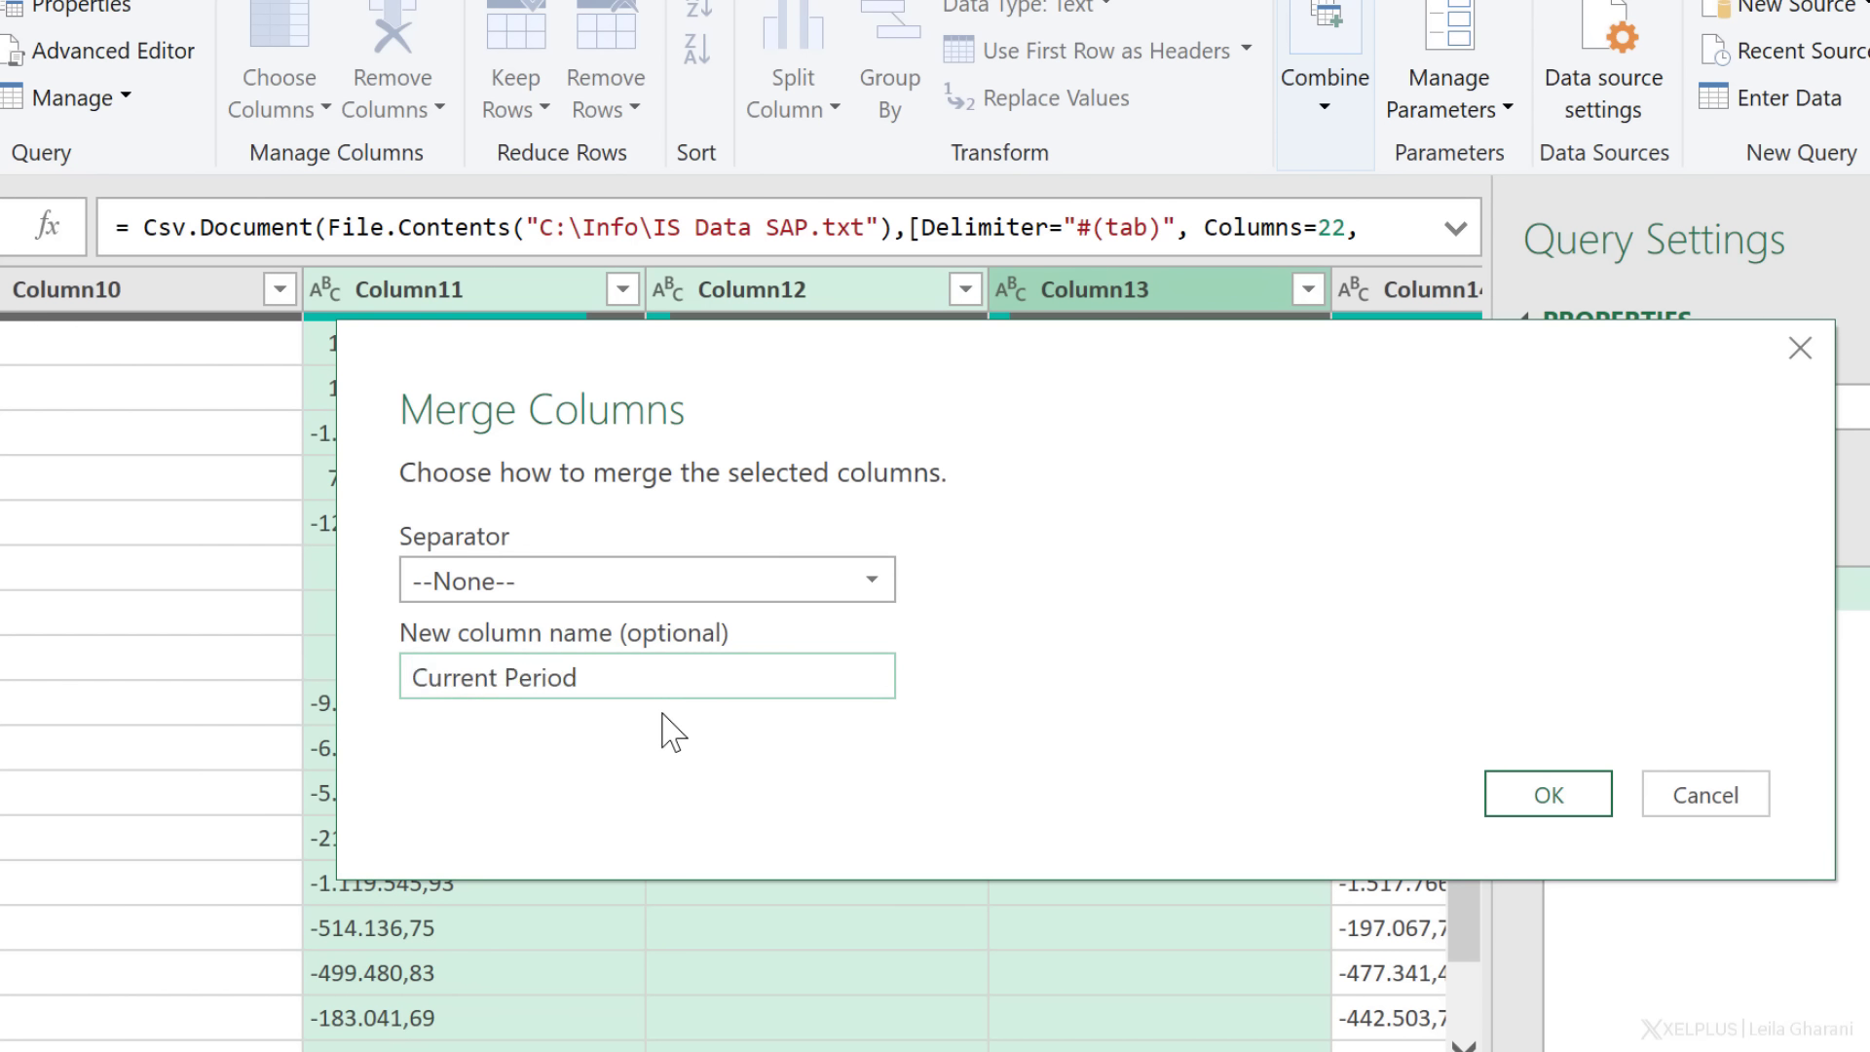
click(1550, 806)
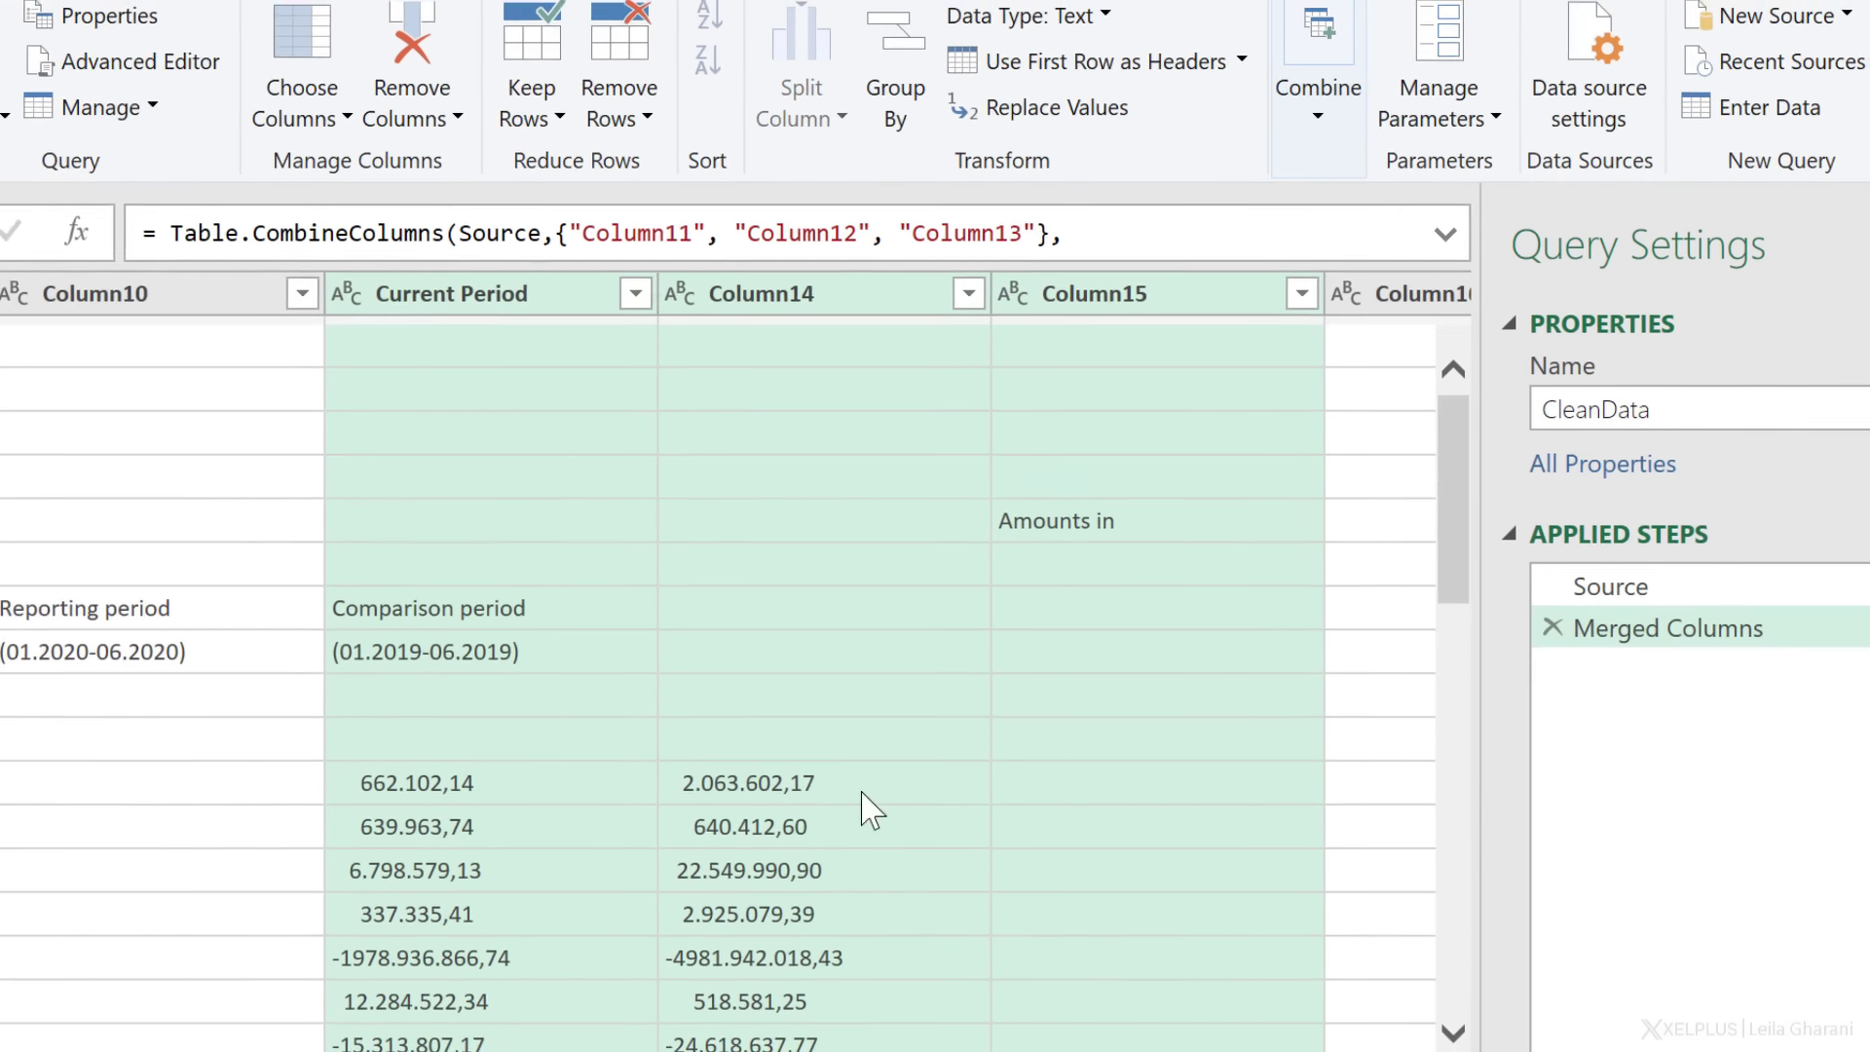
click(415, 870)
scroll(487, 736, down, 10)
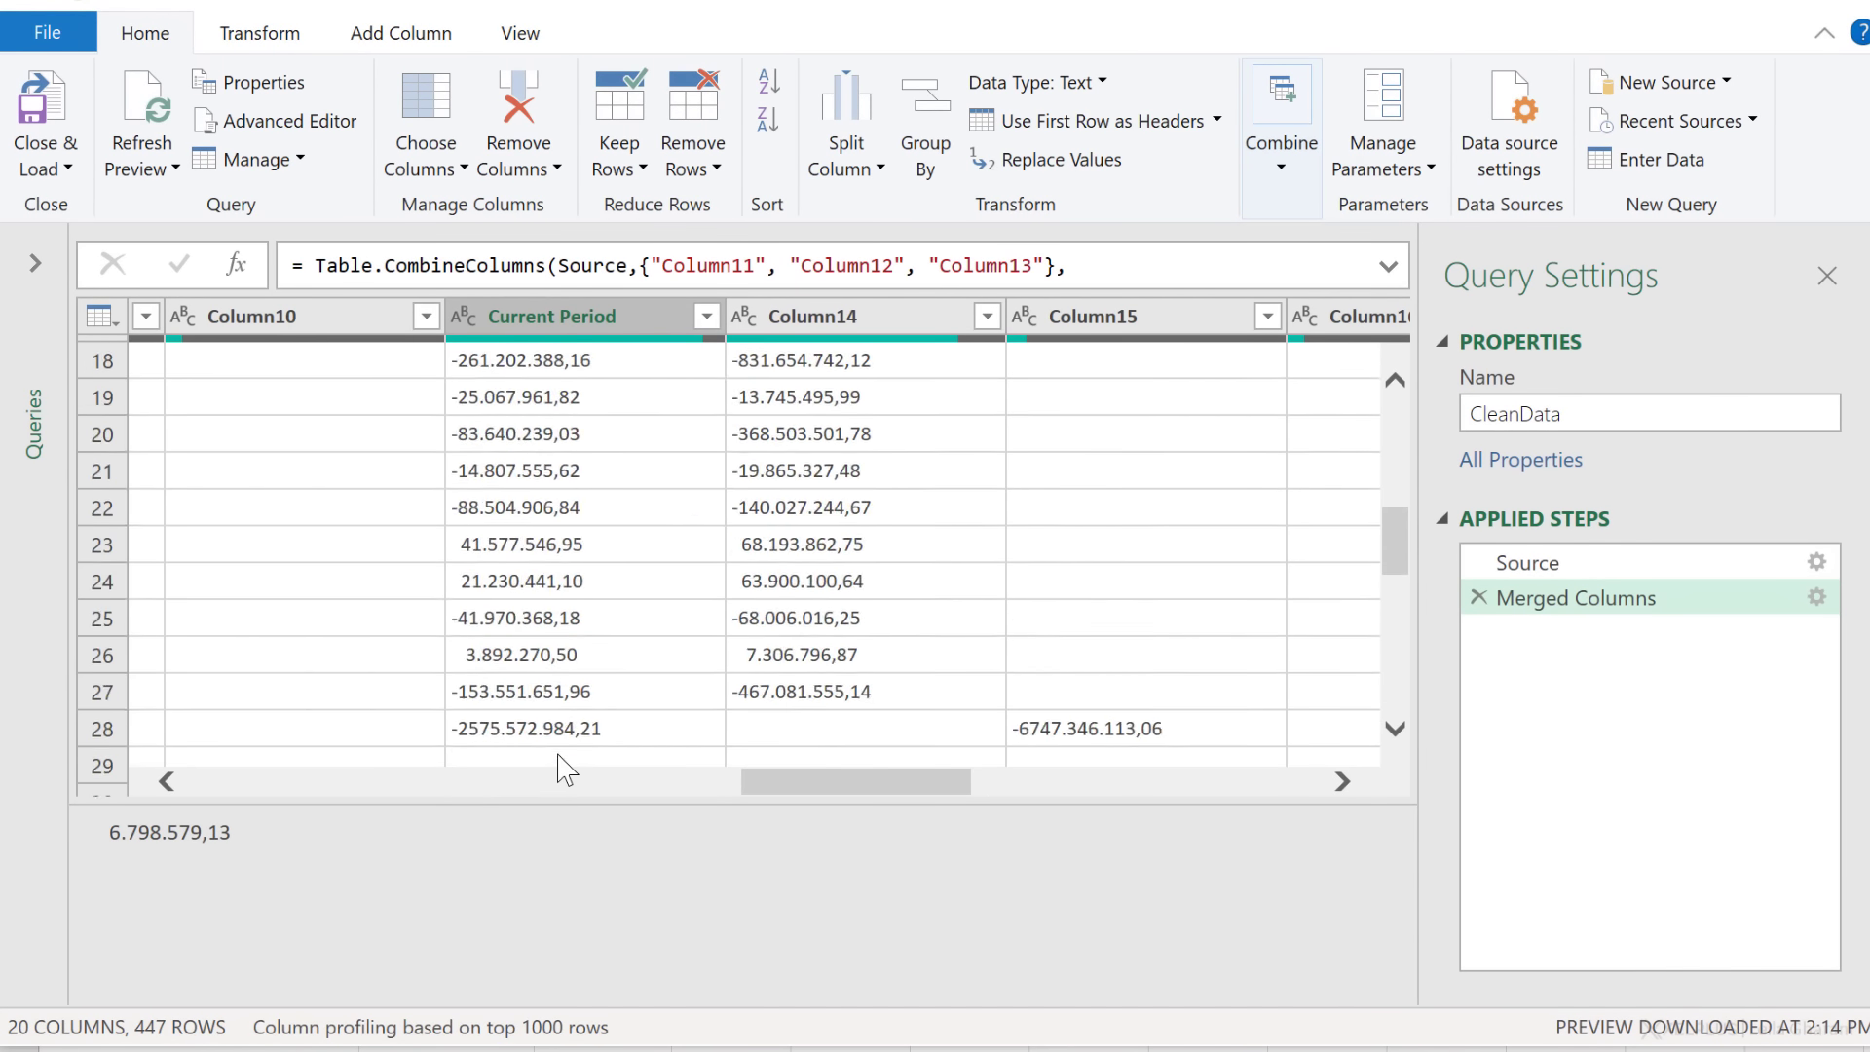
scroll(581, 691, down, 9)
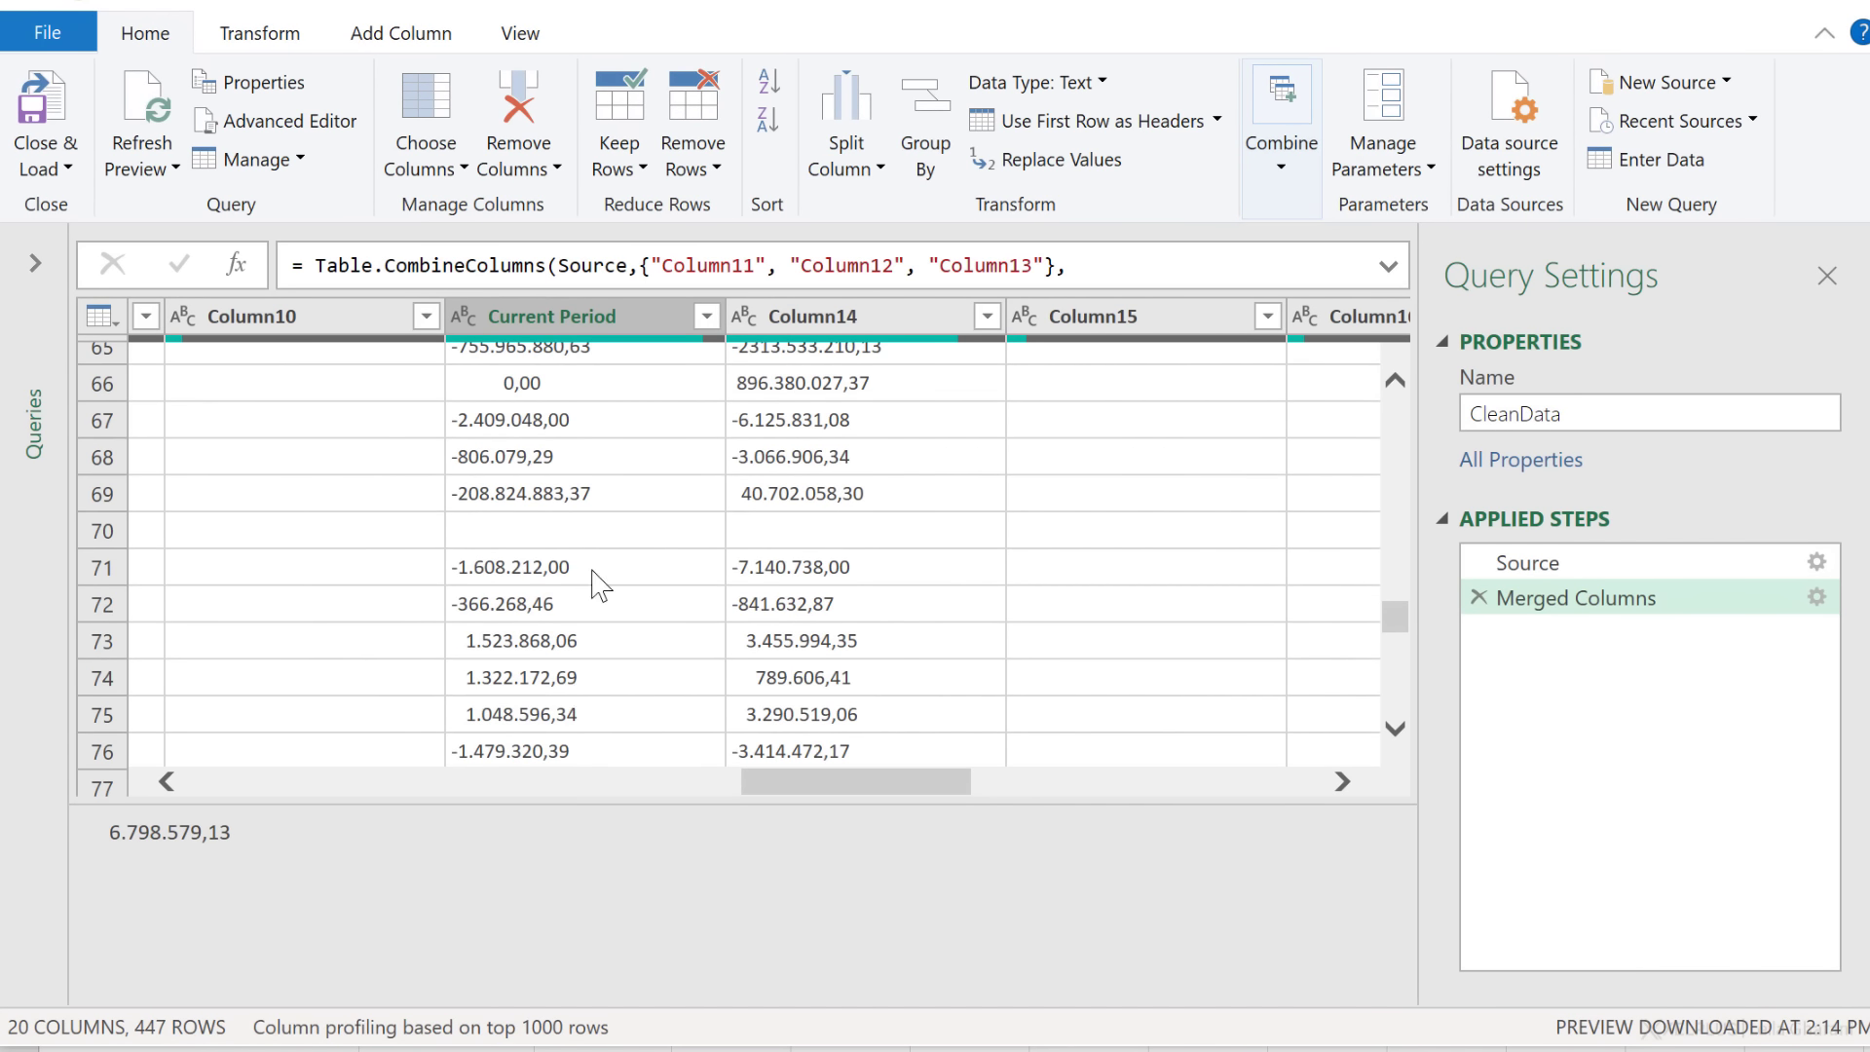
Step: Merge Column14 through Column16 with no separator into a column named PY Period
mouse_move(855, 787)
mouse_down()
mouse_move(966, 785)
mouse_move(877, 785)
mouse_up()
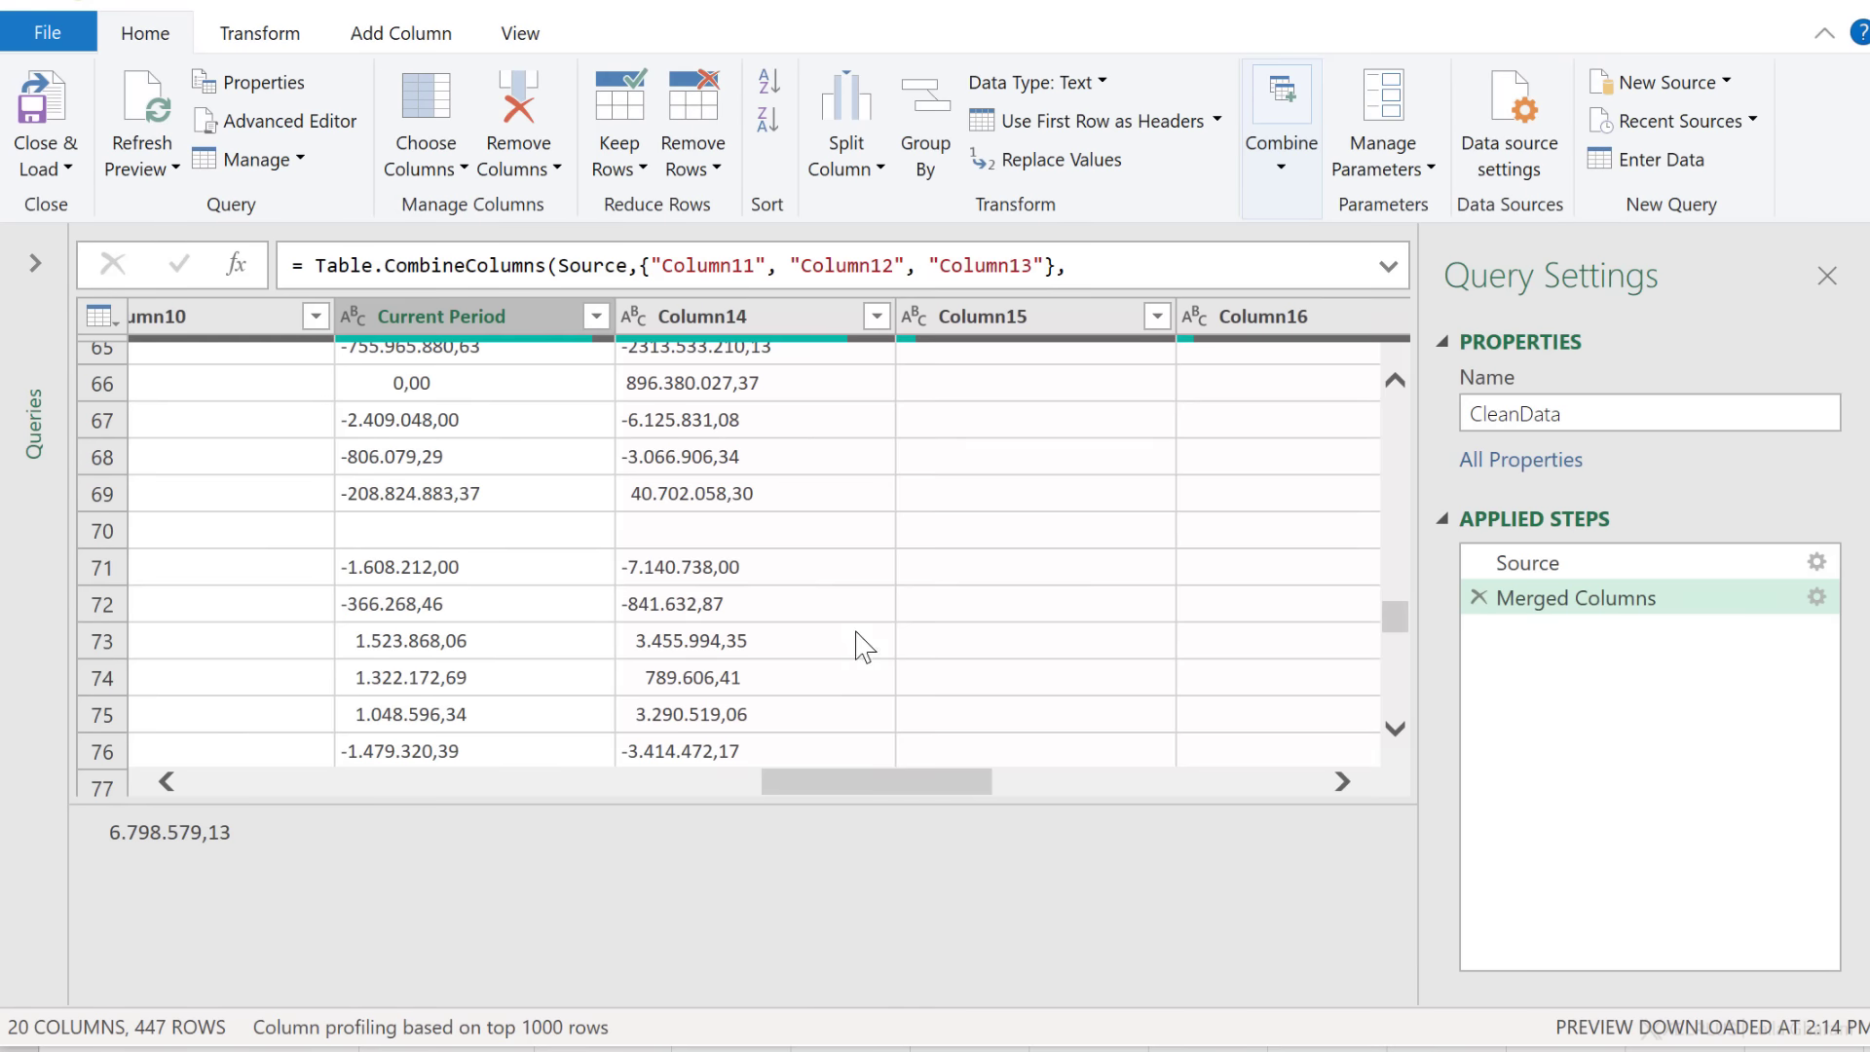
scroll(851, 631, up, 10)
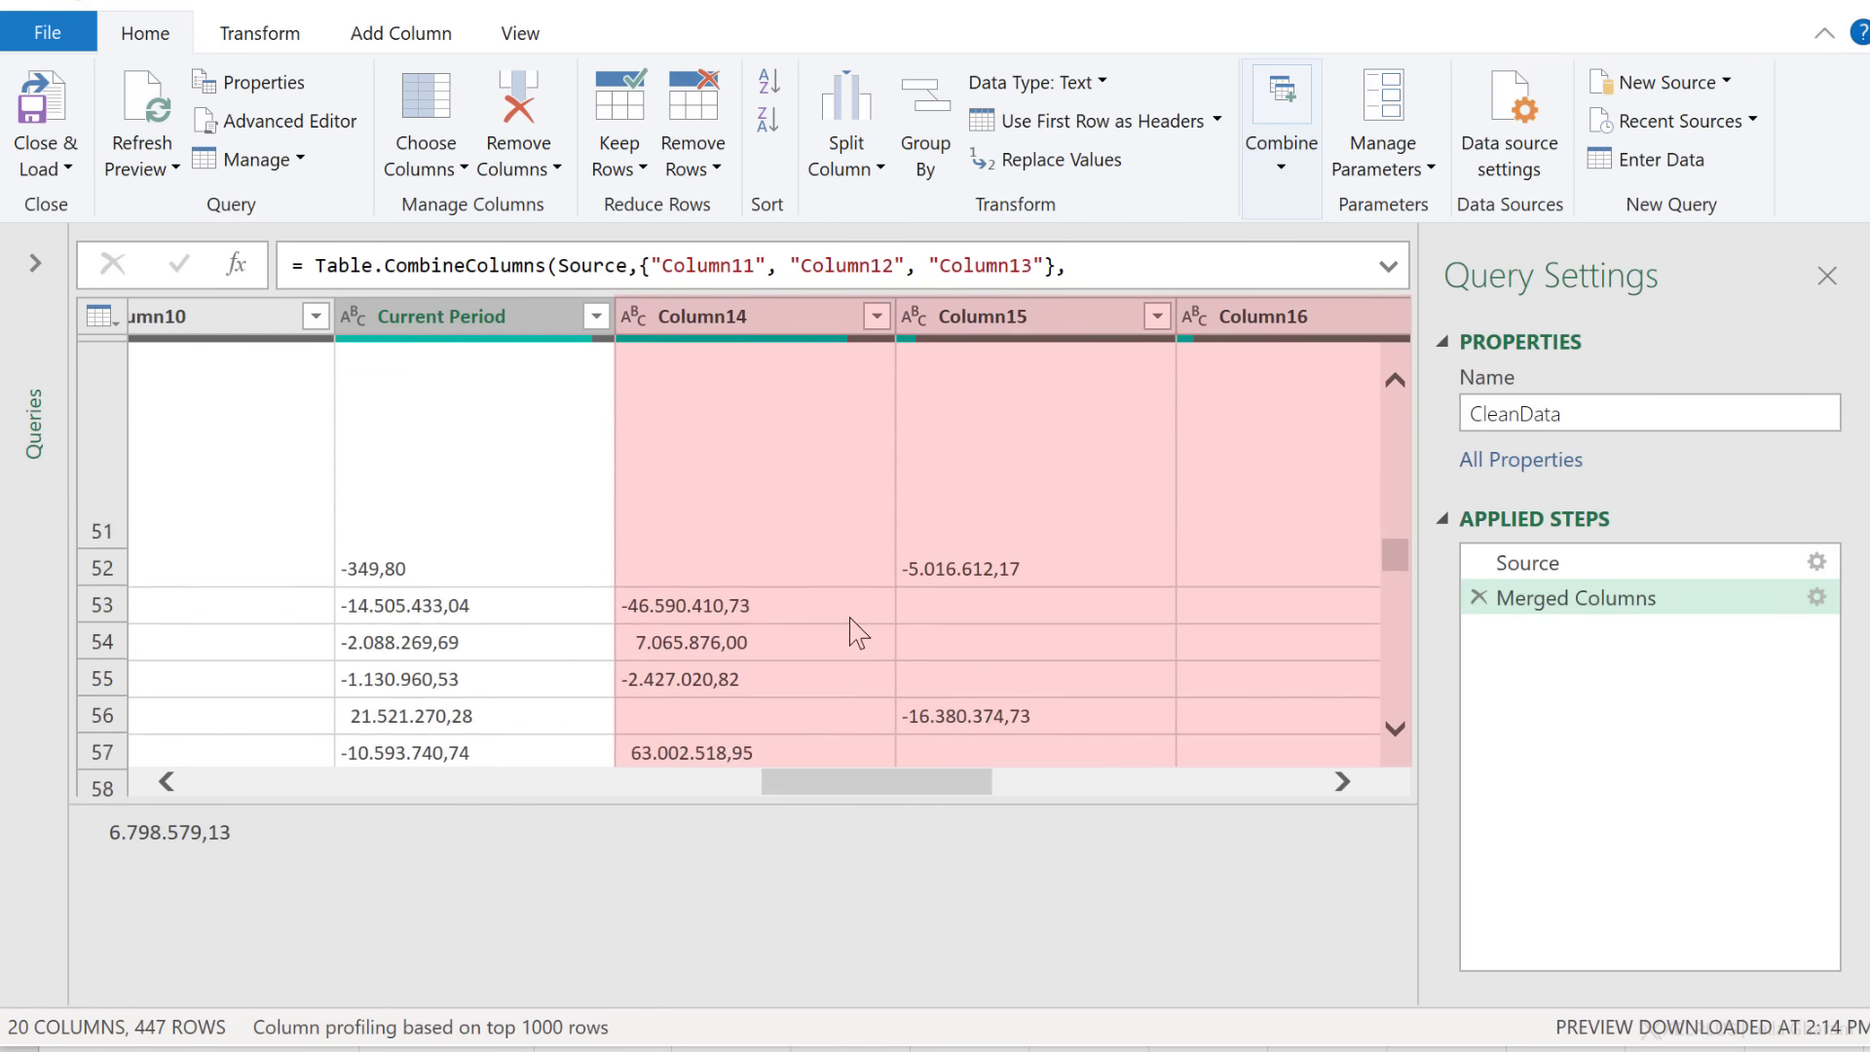
click(748, 318)
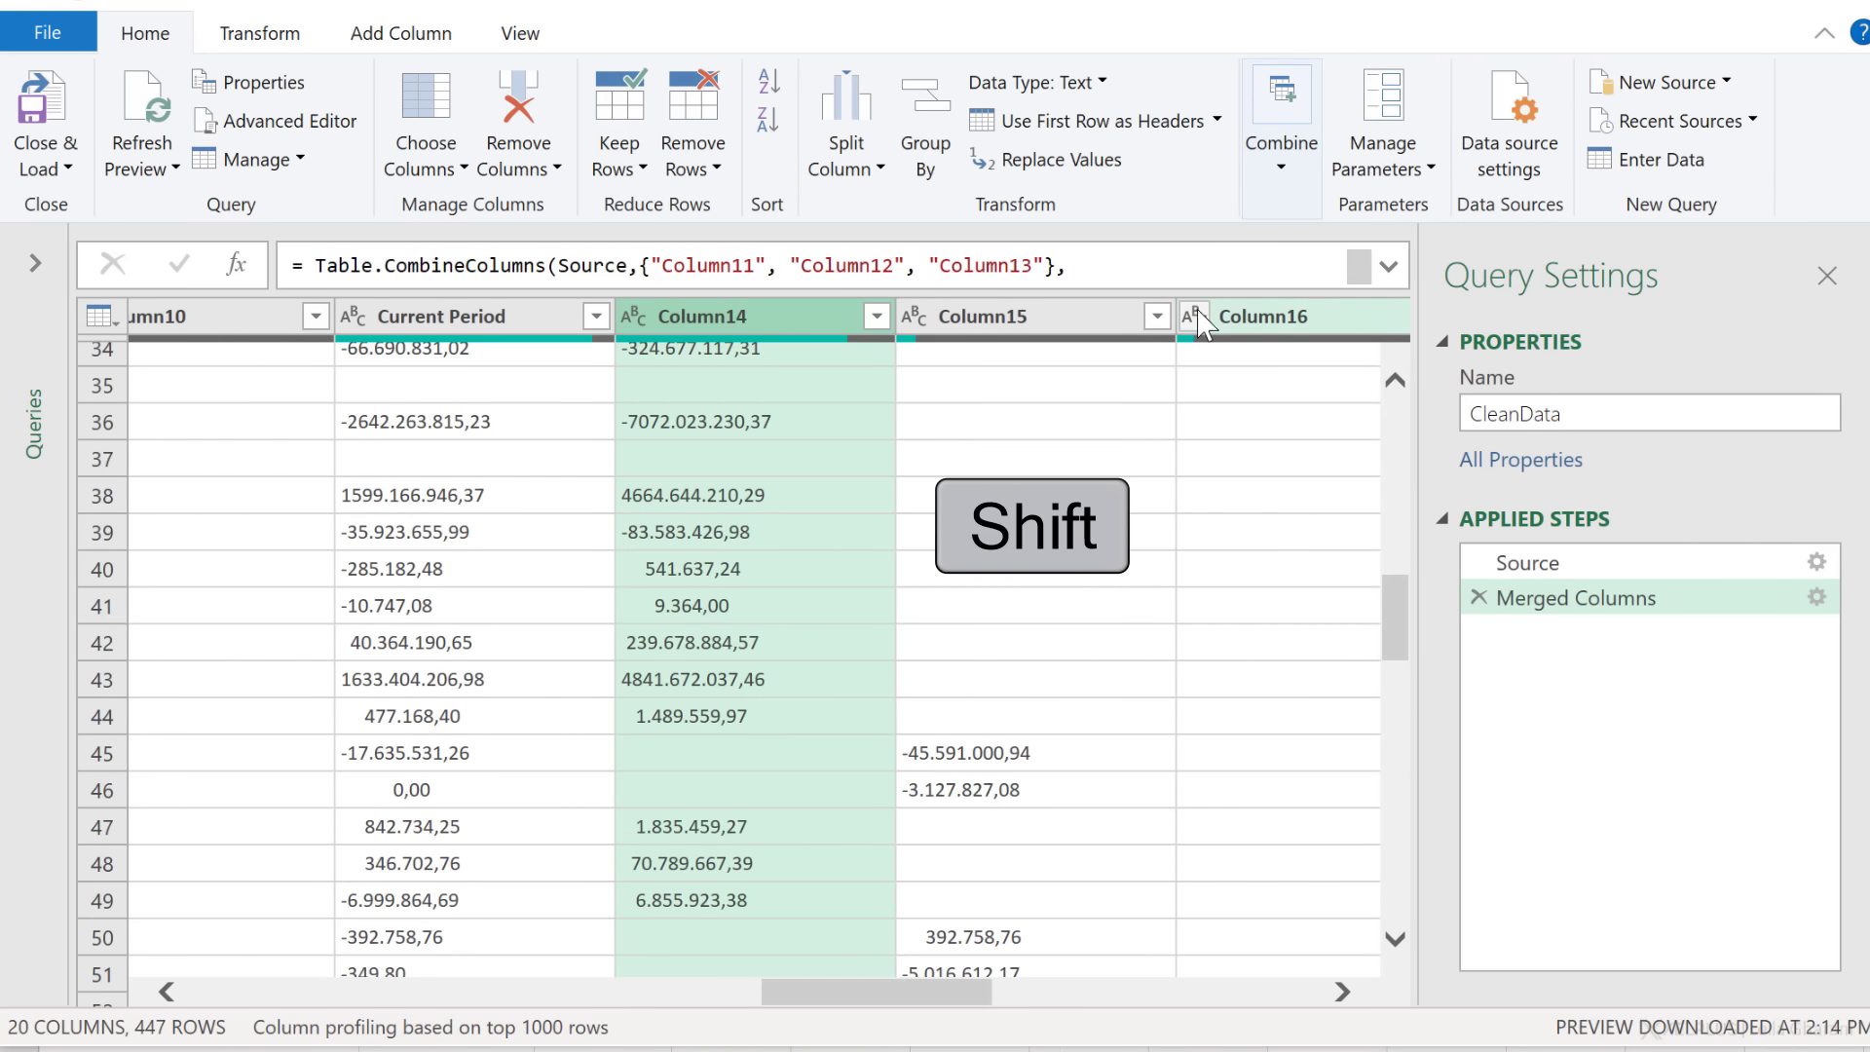
shift+click(1200, 324)
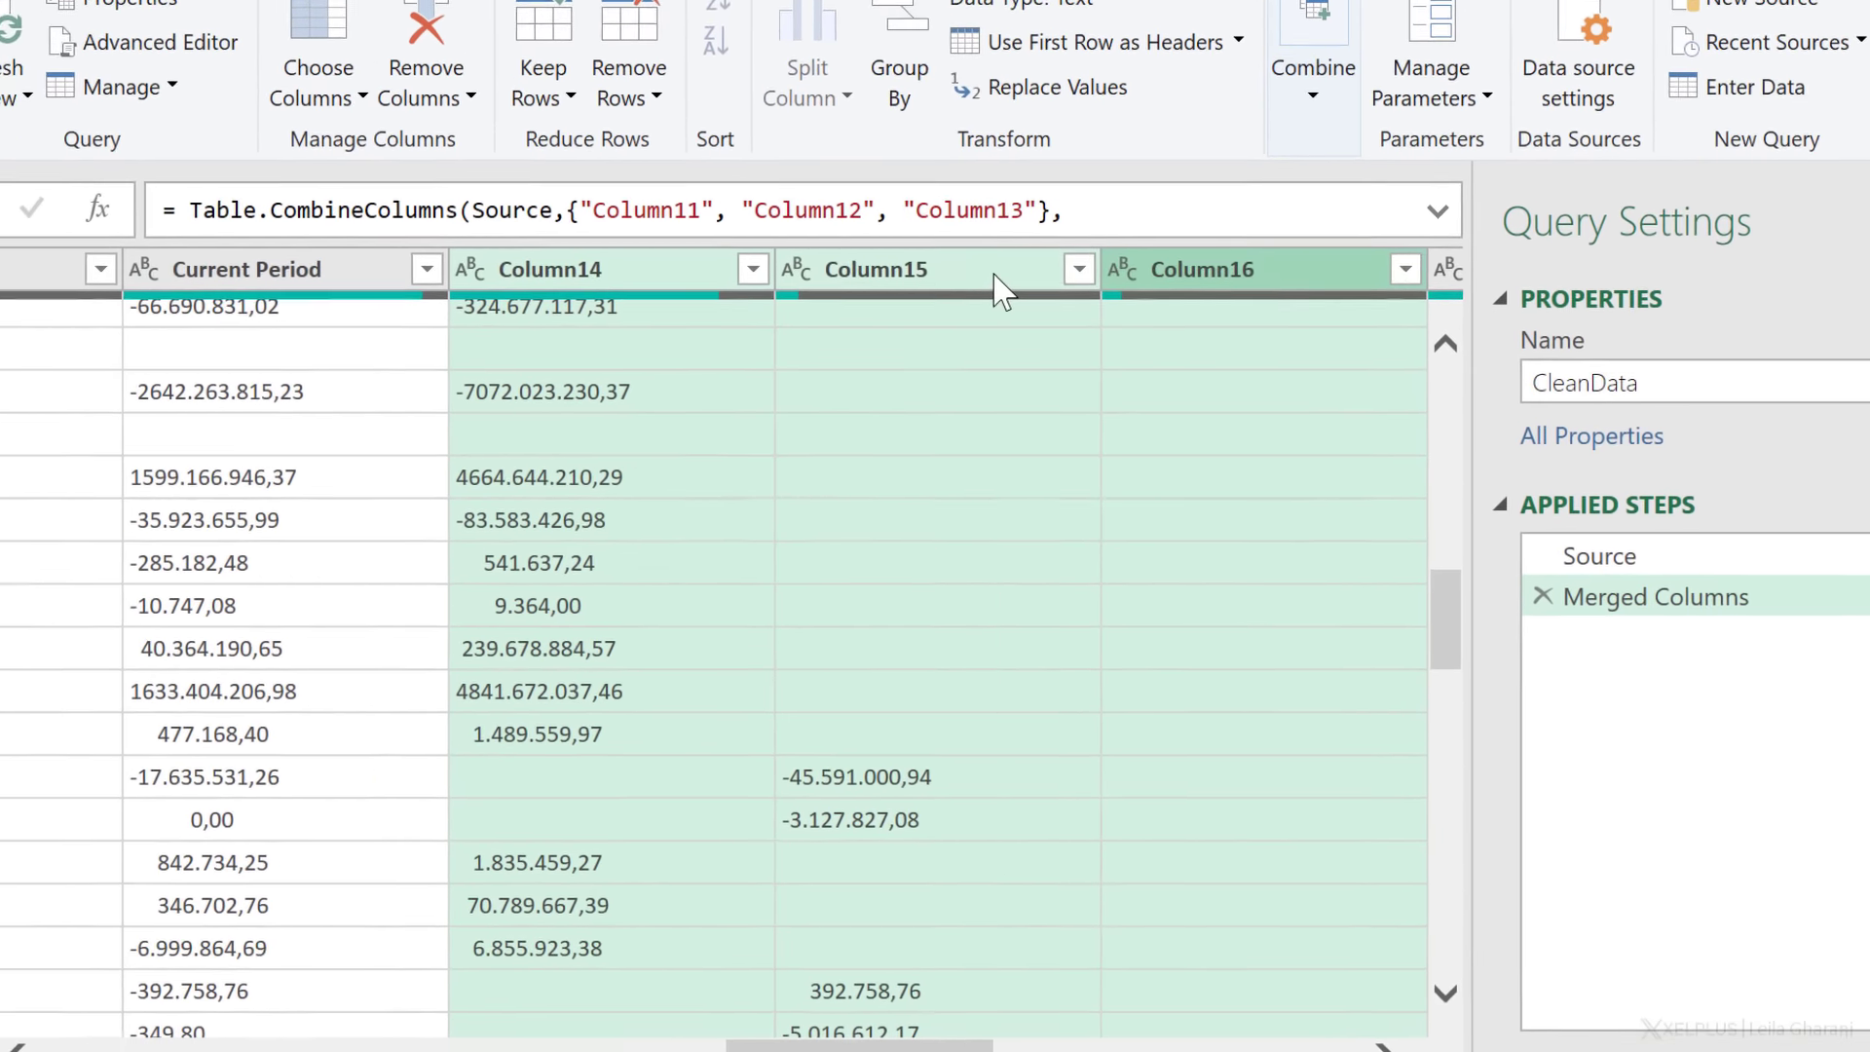
right_click(993, 272)
click(1137, 711)
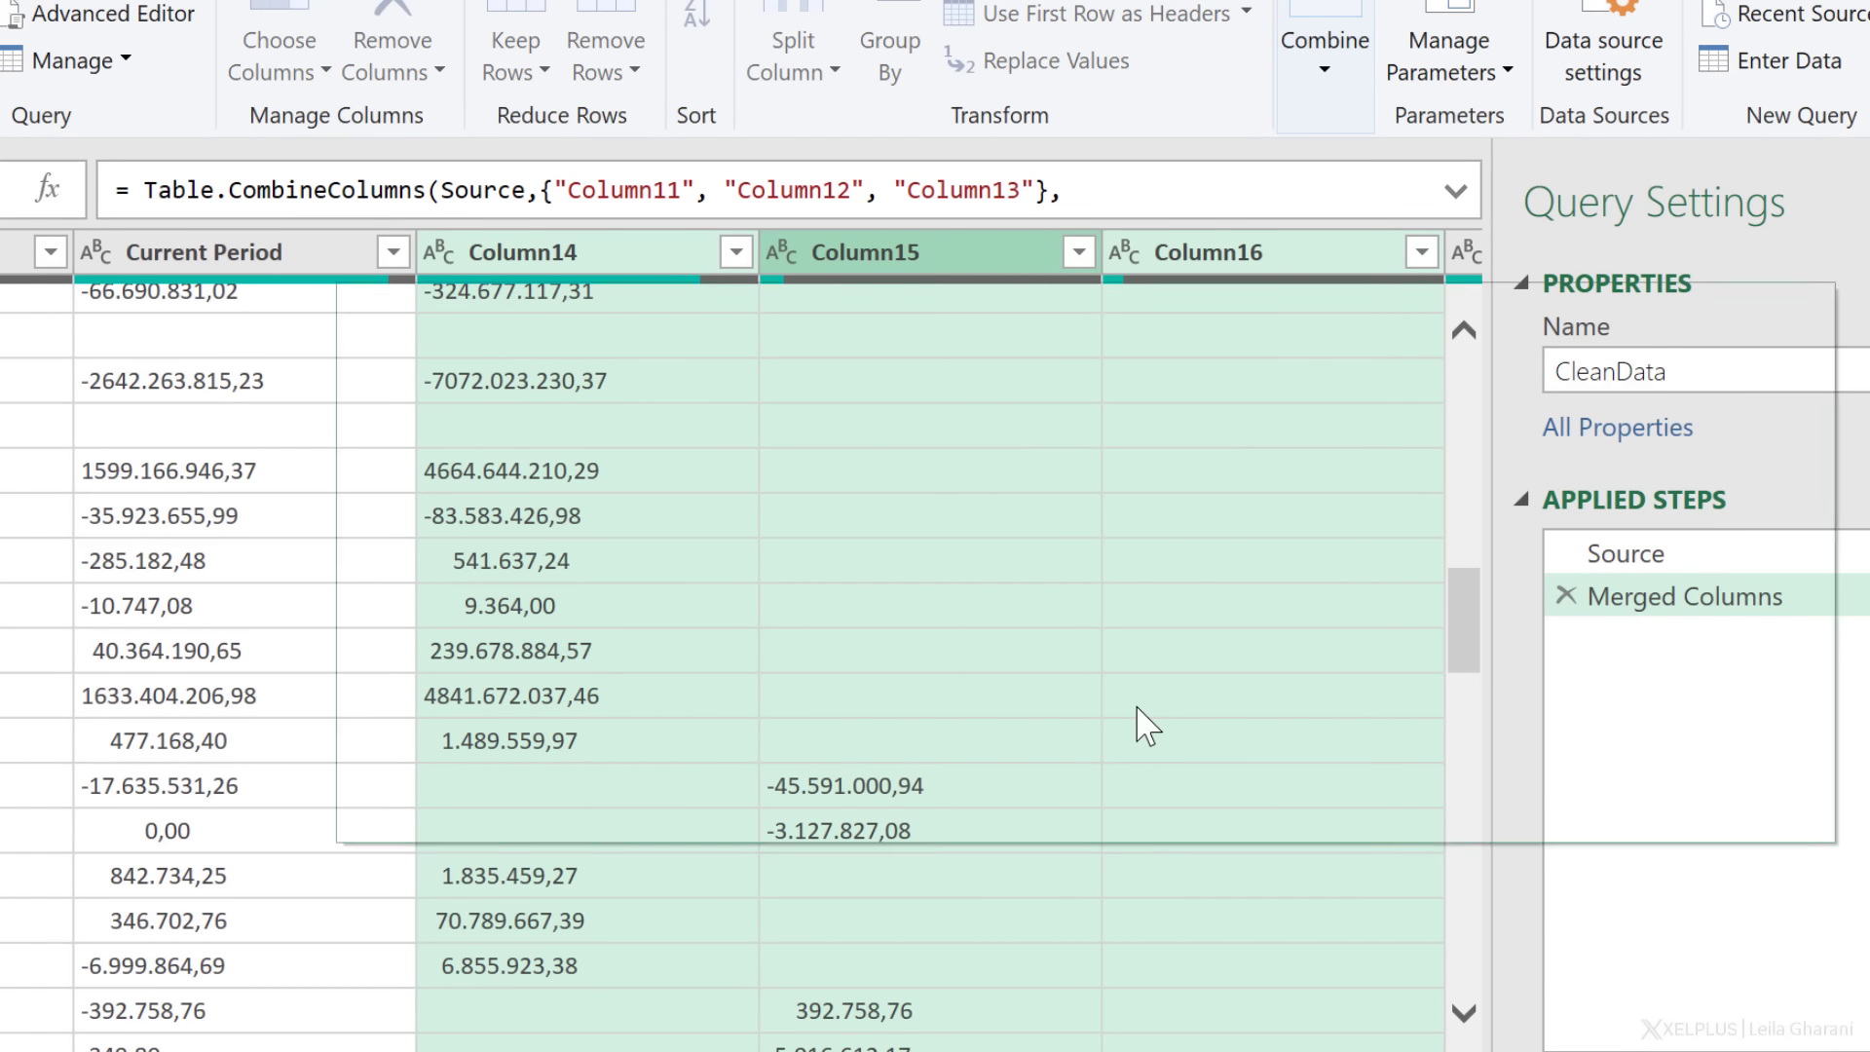
drag(507, 641, 413, 640)
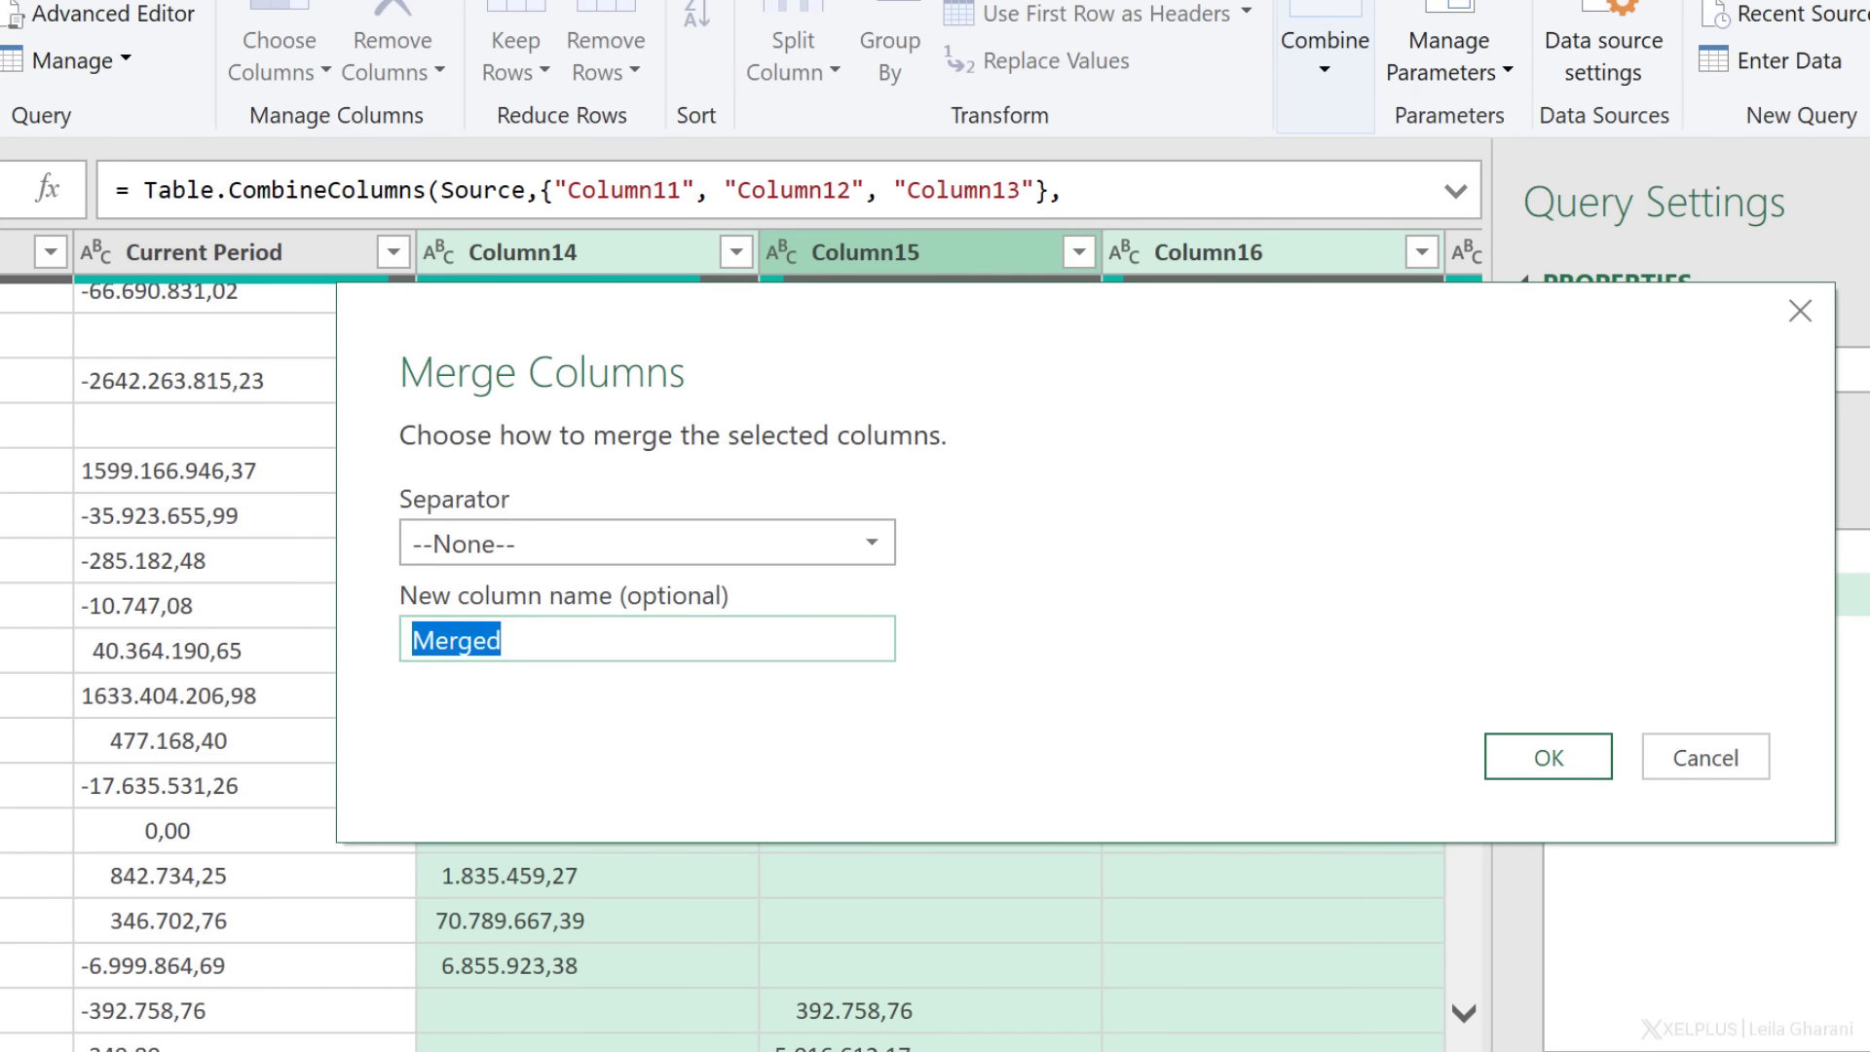
text(PY Perio)
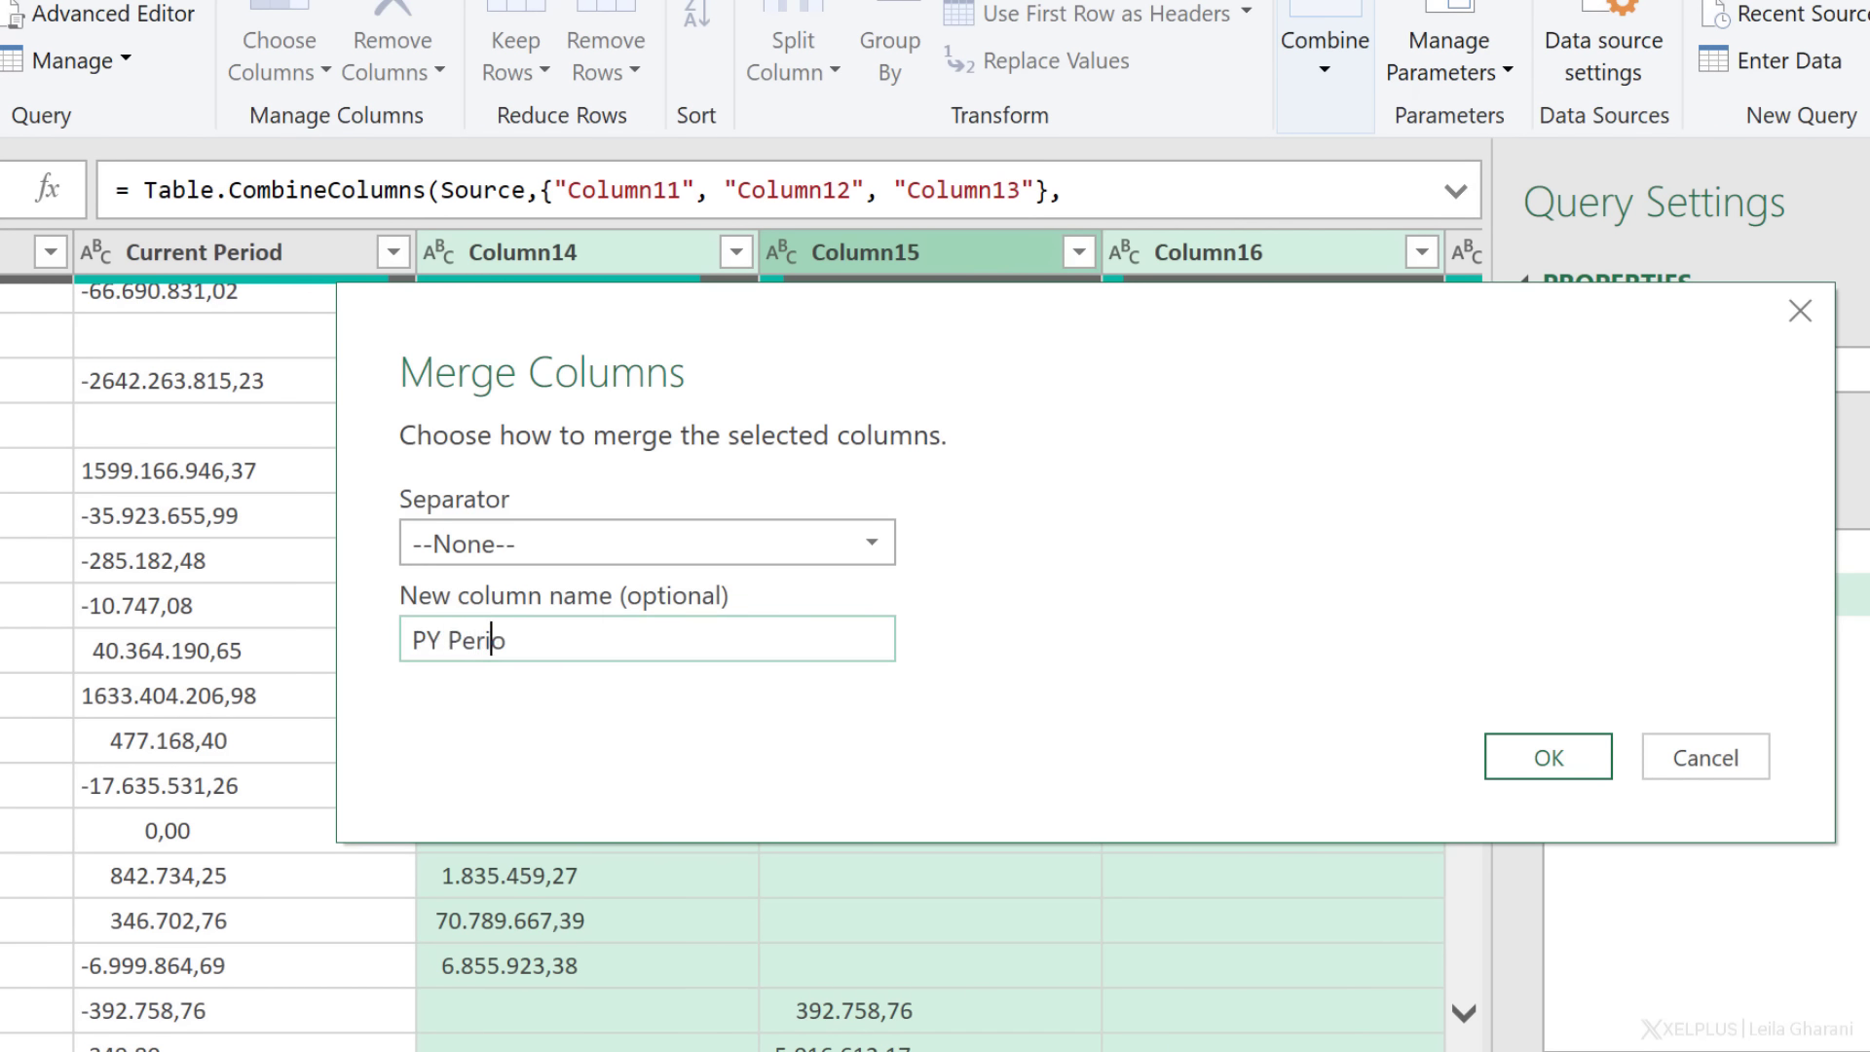
text(d)
key(Return)
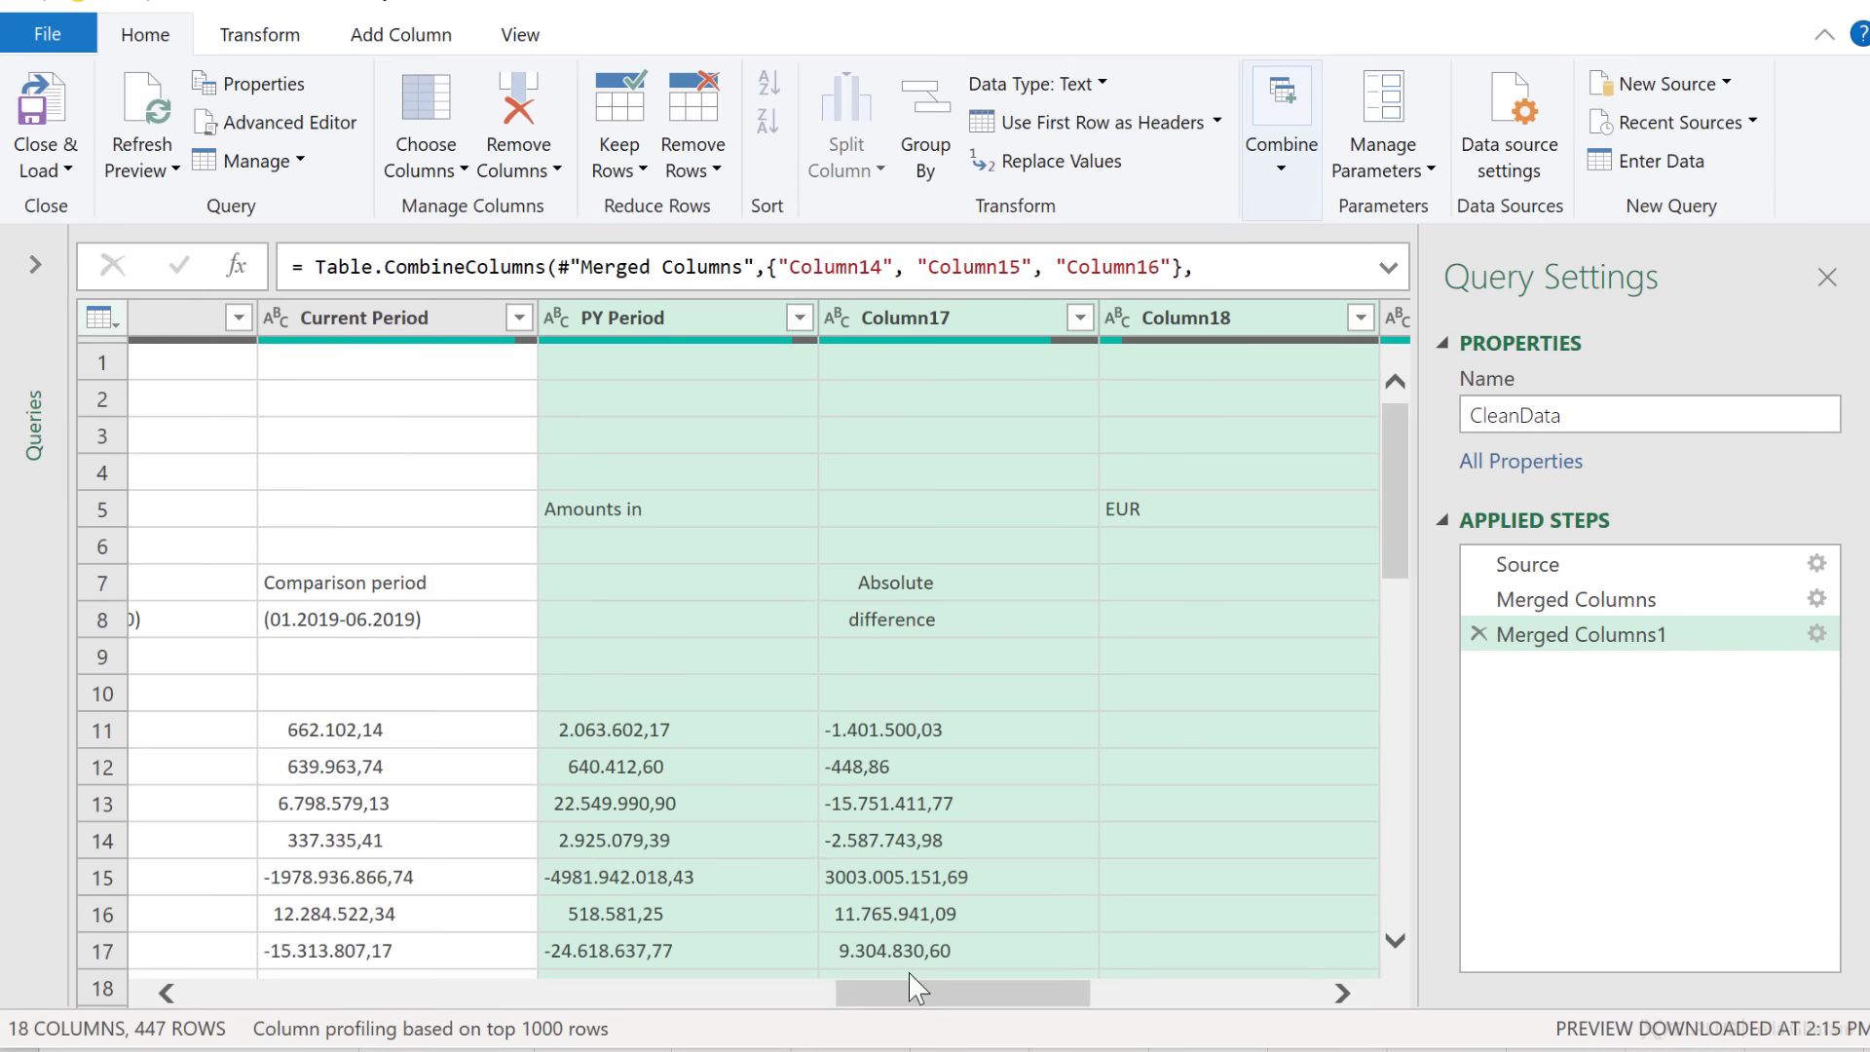
Step: Keep only Column5, Column8, Current Period and PY Period, removing all other columns from the query
drag(921, 998, 195, 1001)
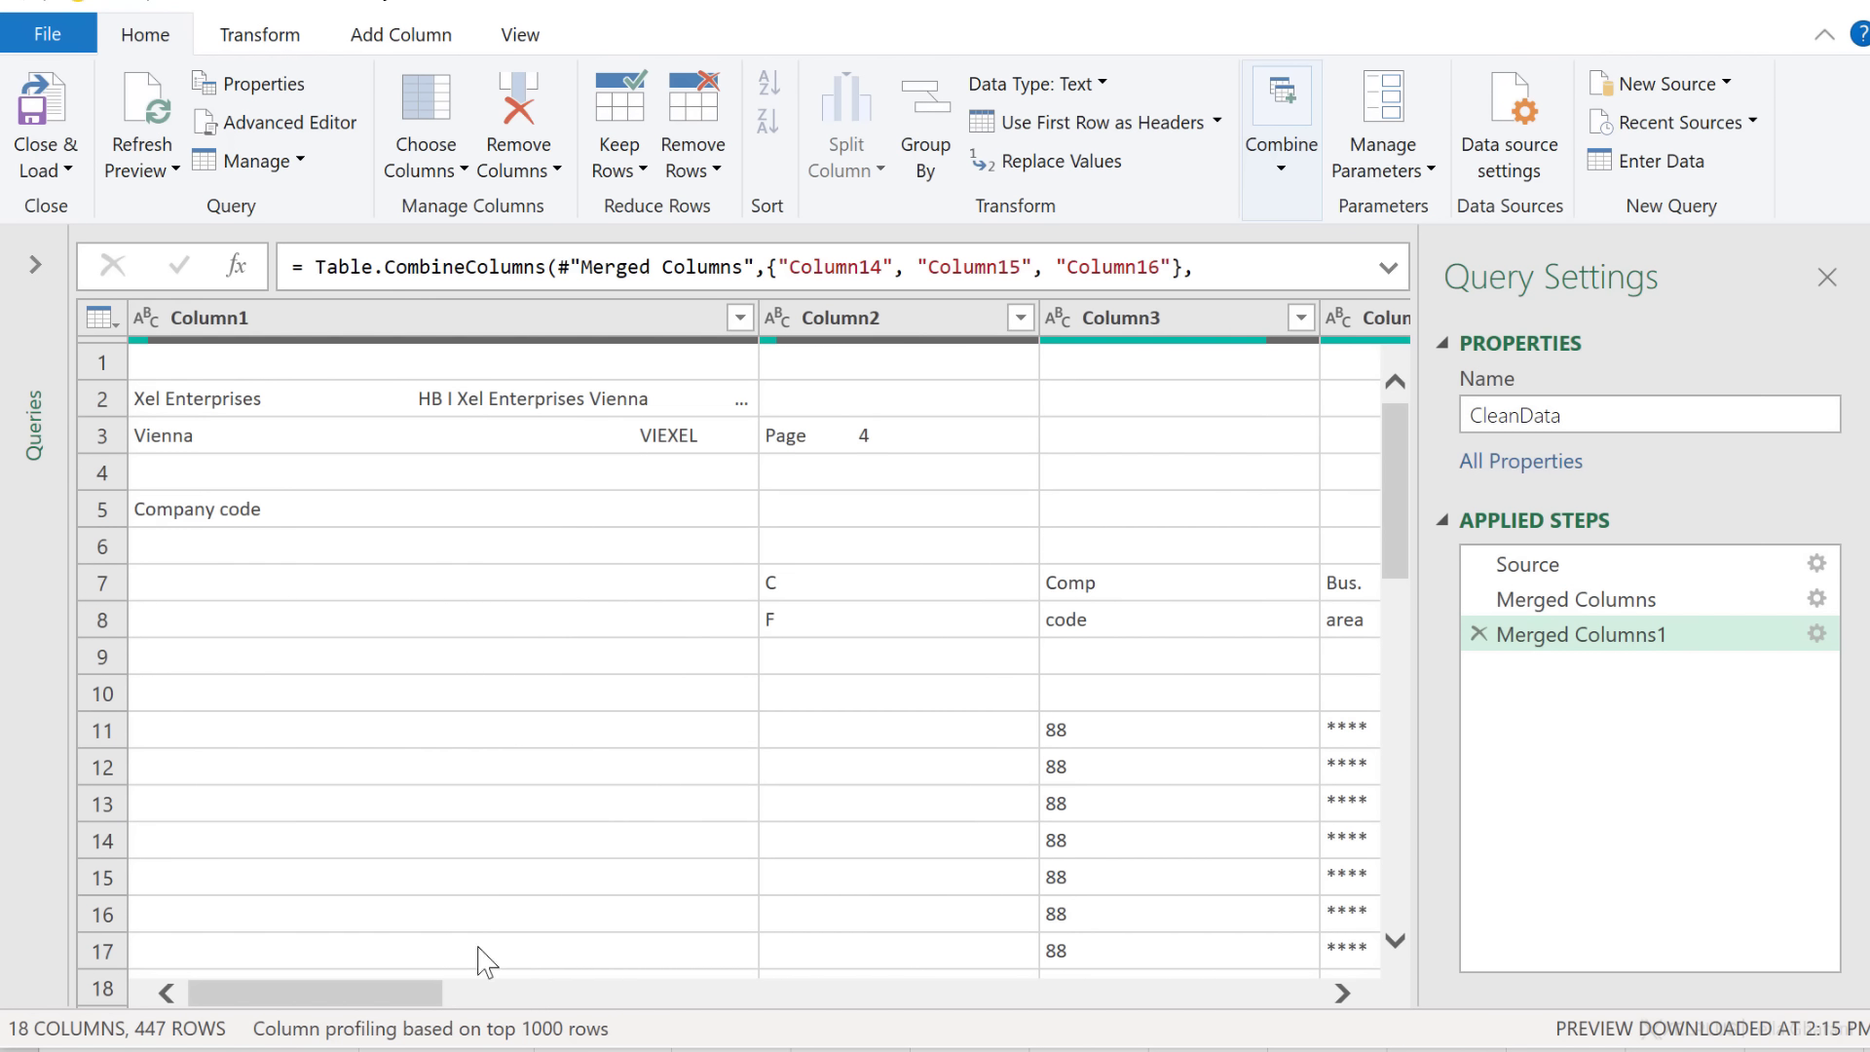
drag(397, 1003, 770, 995)
click(745, 329)
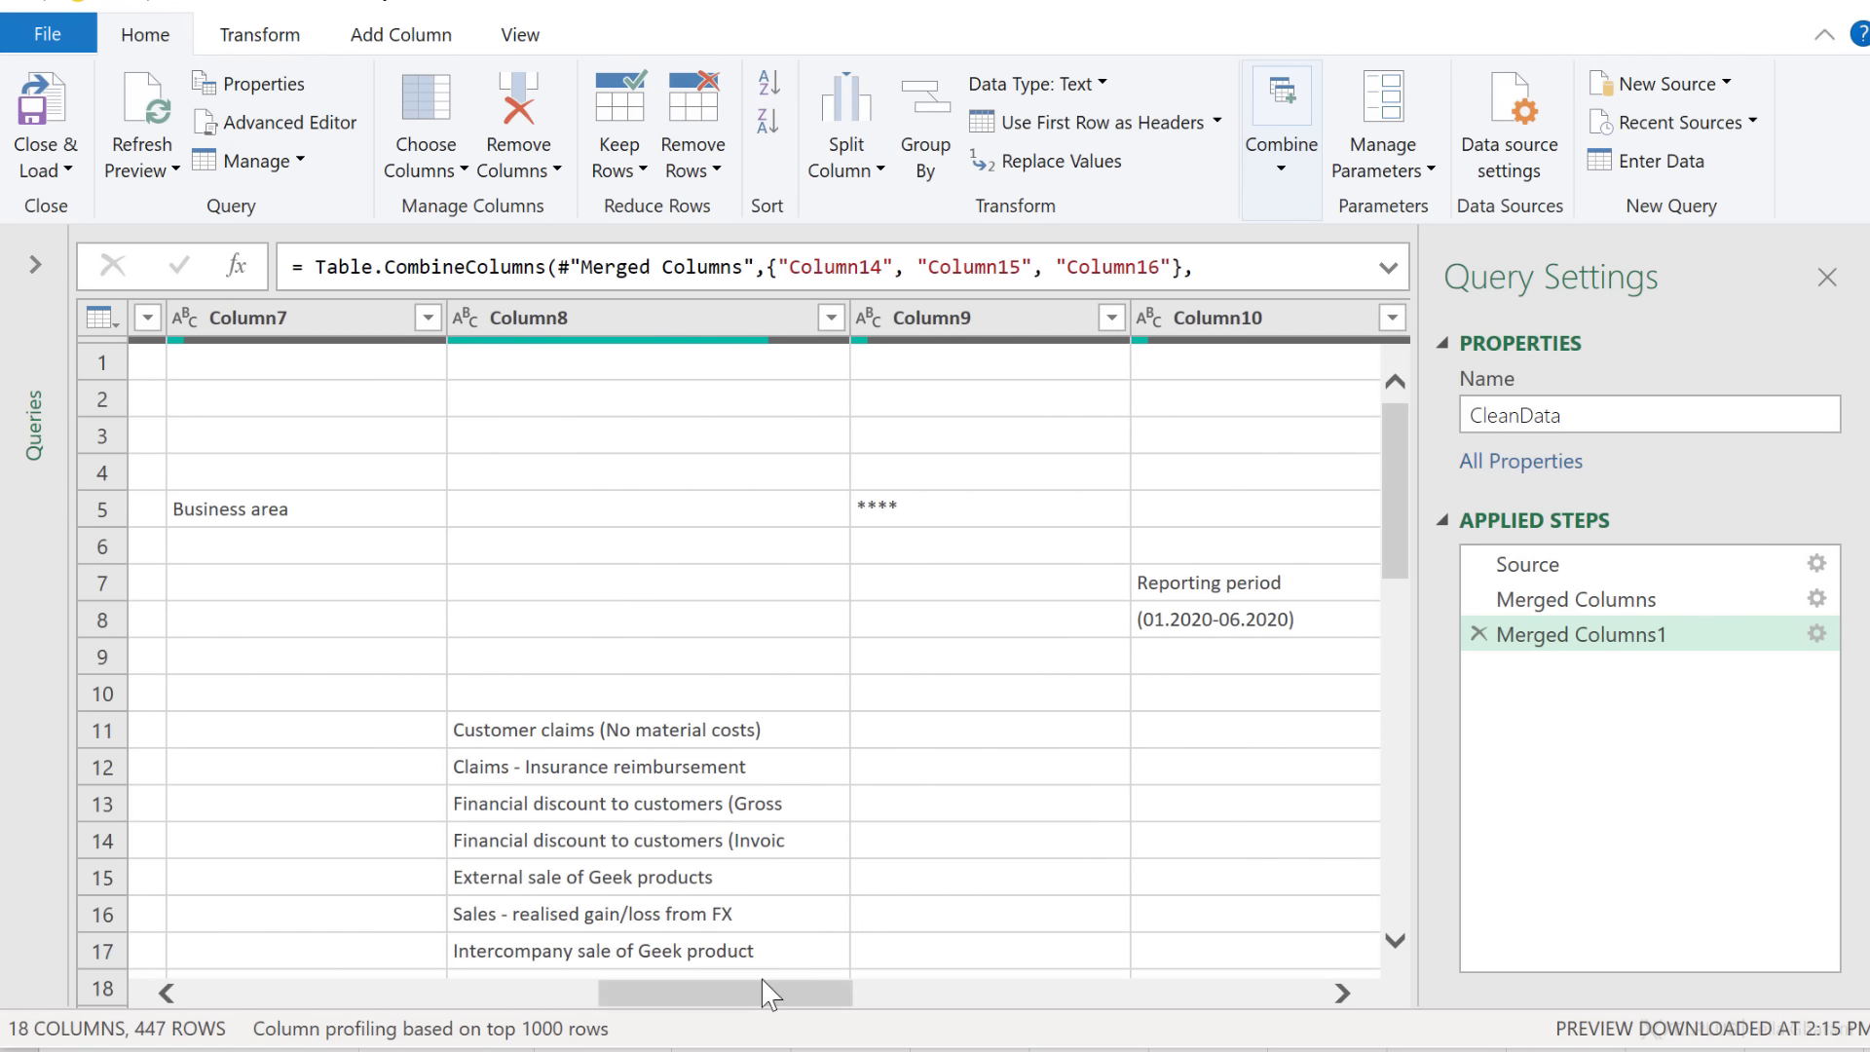
key(ctrl)
ctrl+click(617, 318)
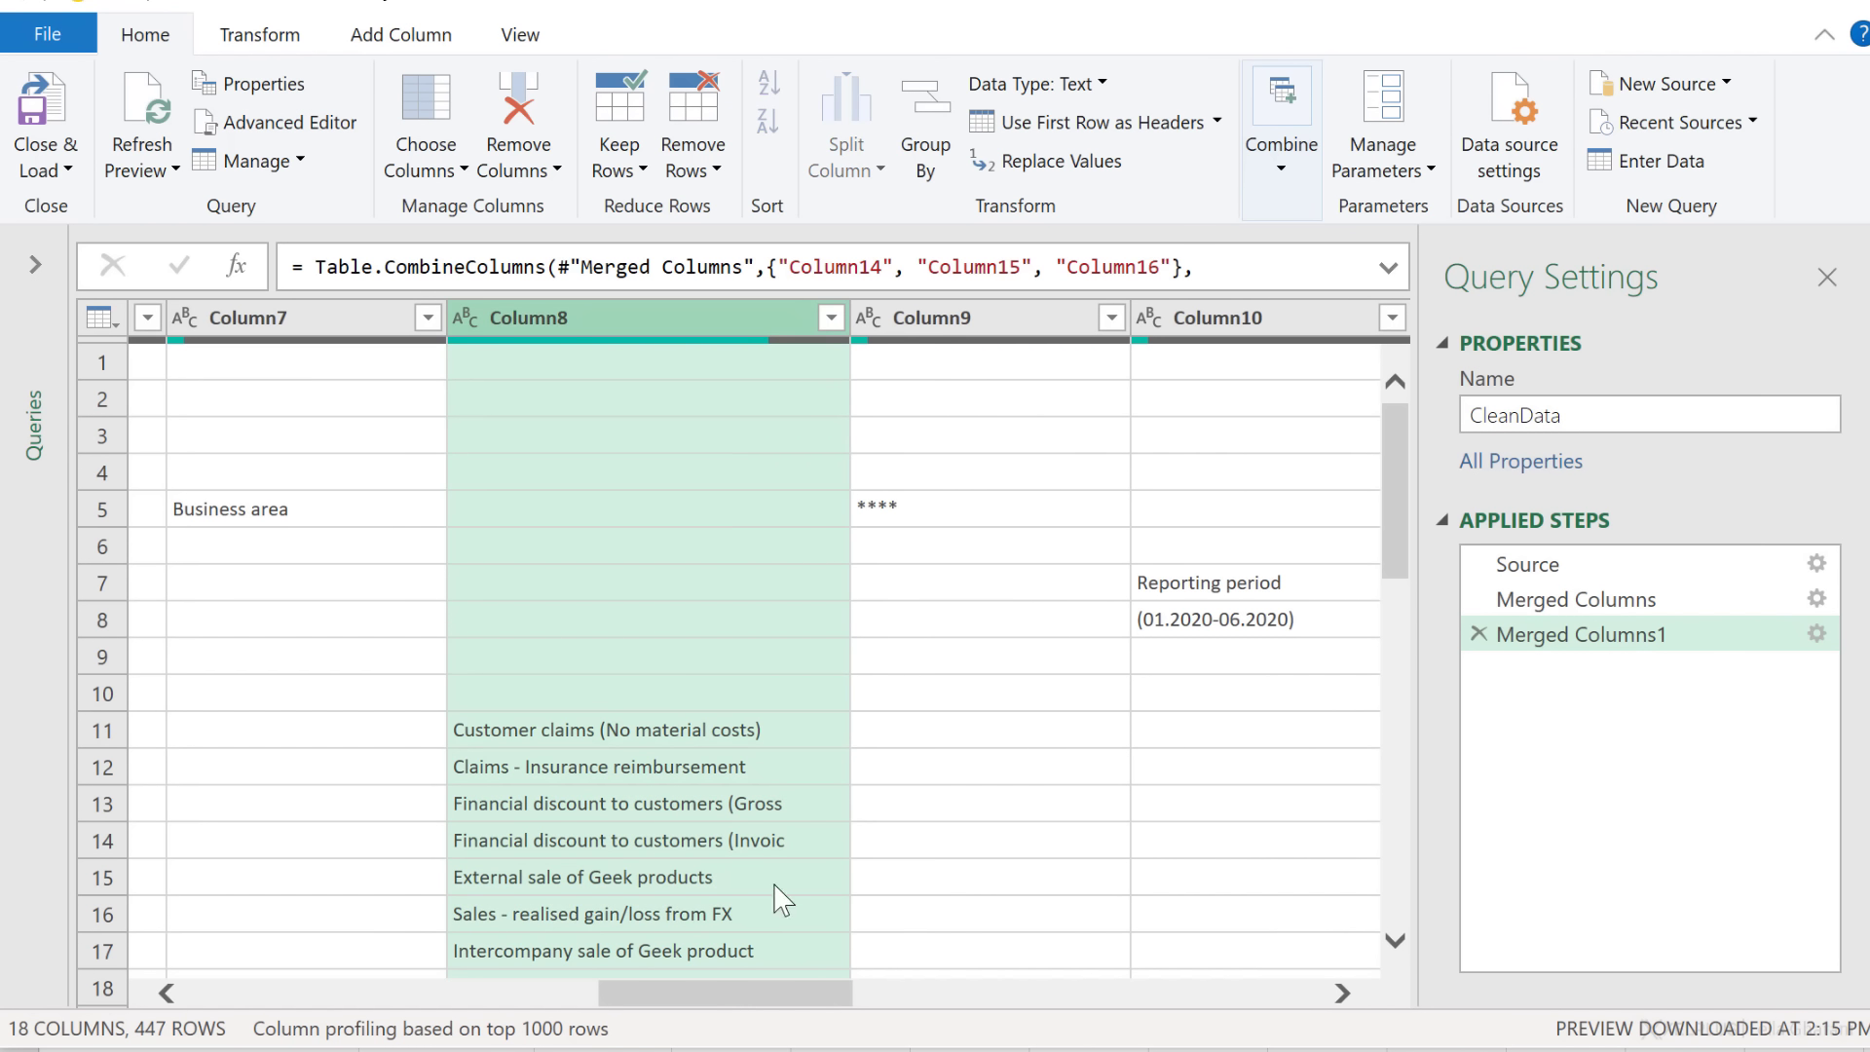
drag(790, 993, 969, 986)
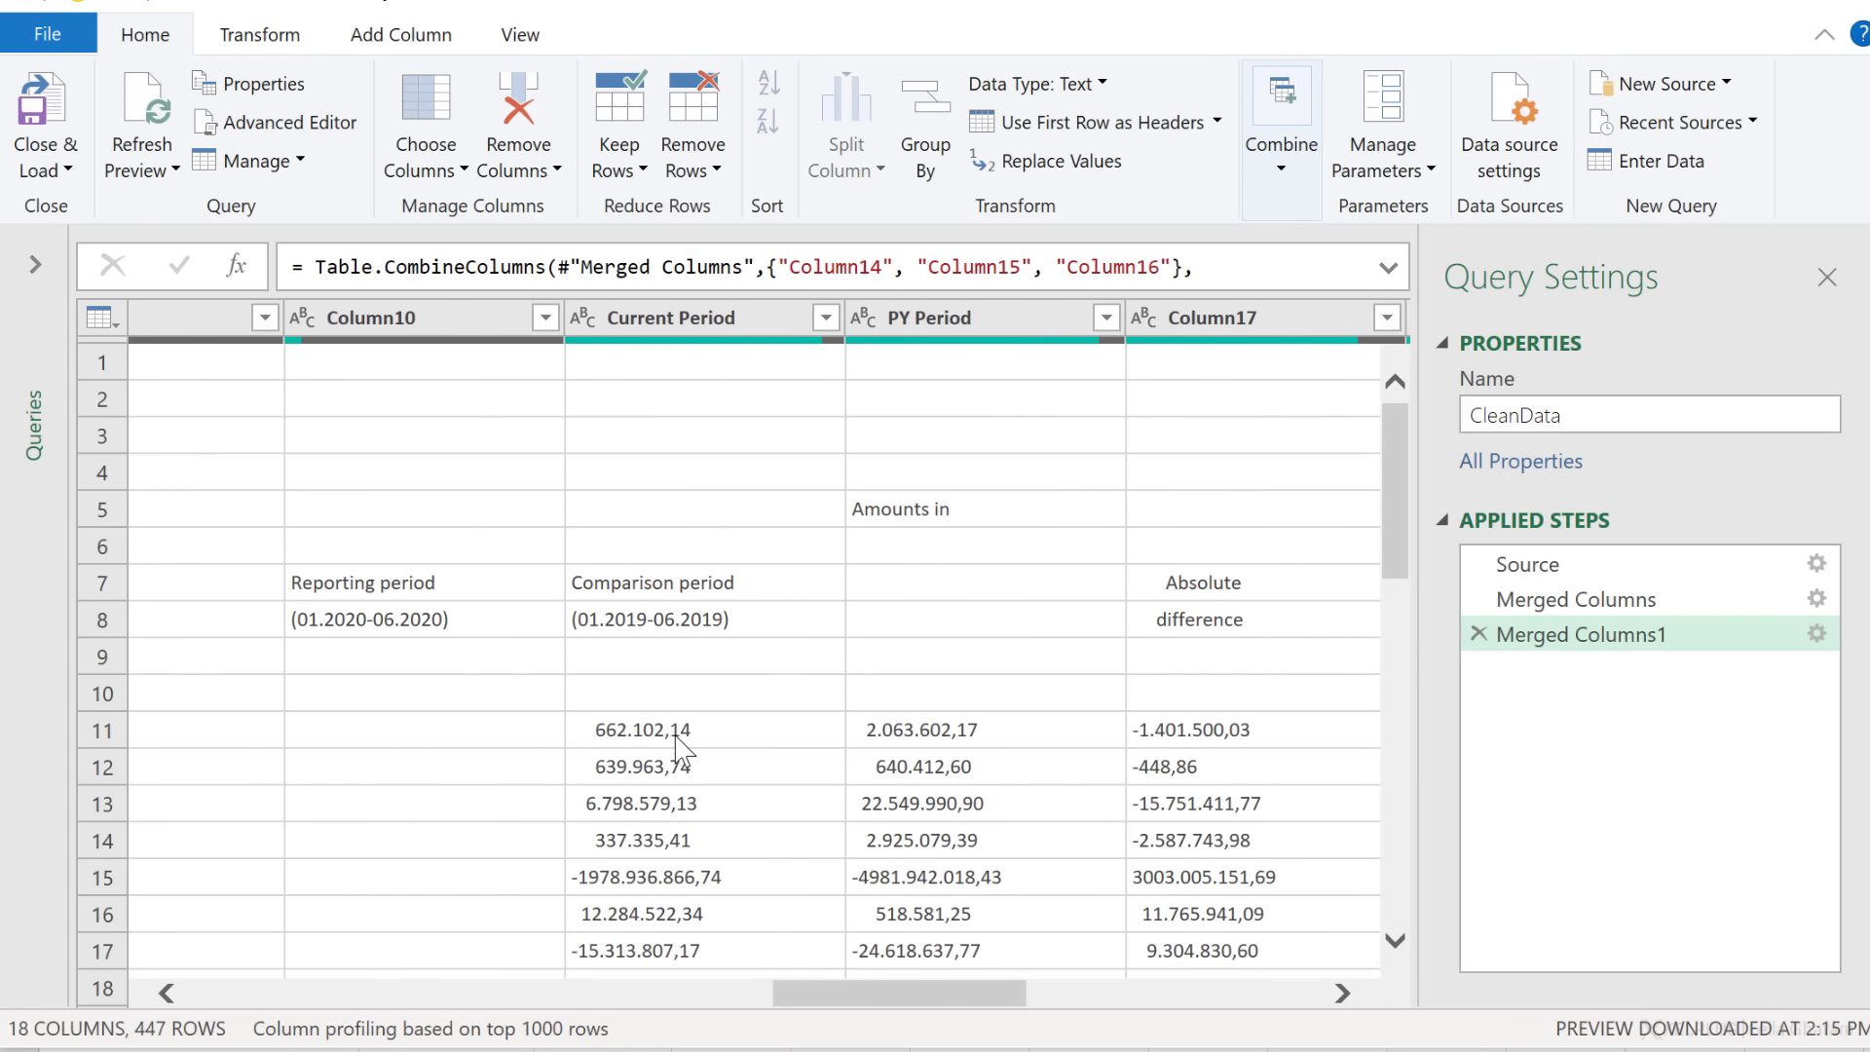
ctrl+click(648, 322)
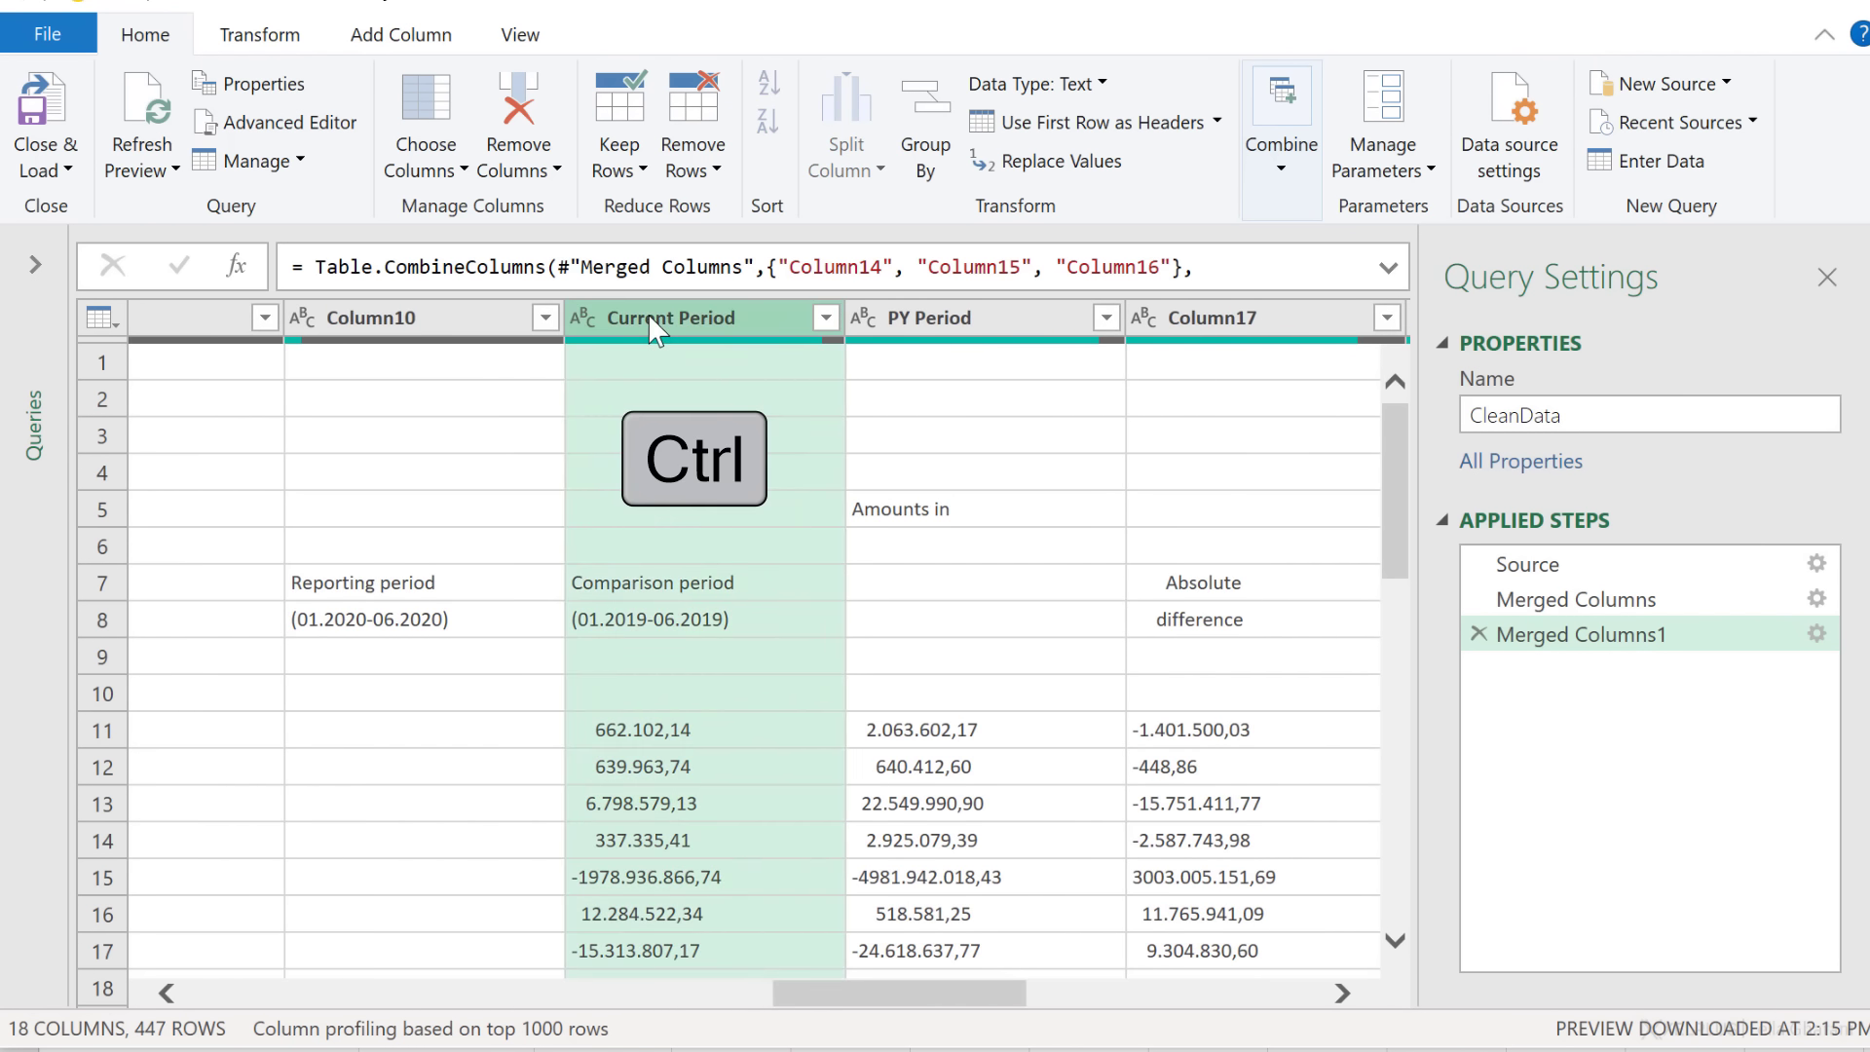
ctrl+click(982, 321)
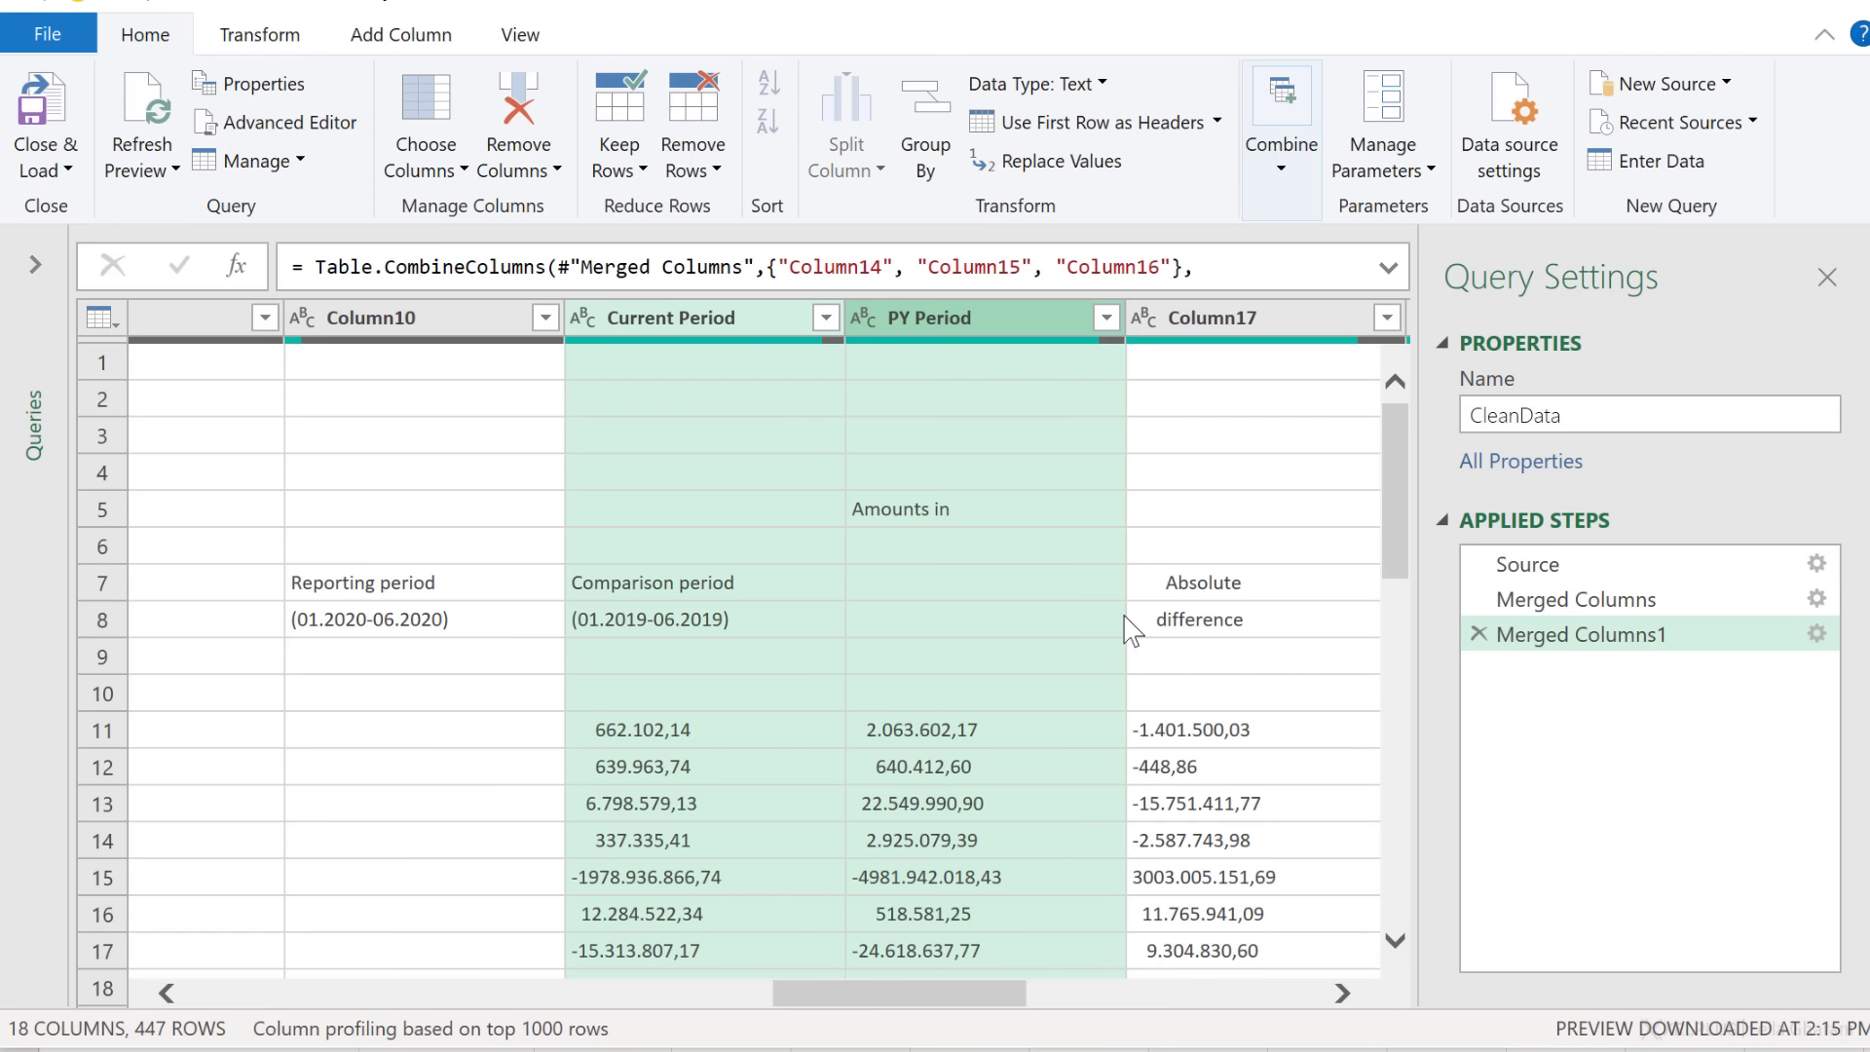
mouse_move(1013, 993)
mouse_down()
mouse_move(1169, 993)
mouse_move(1035, 993)
mouse_up()
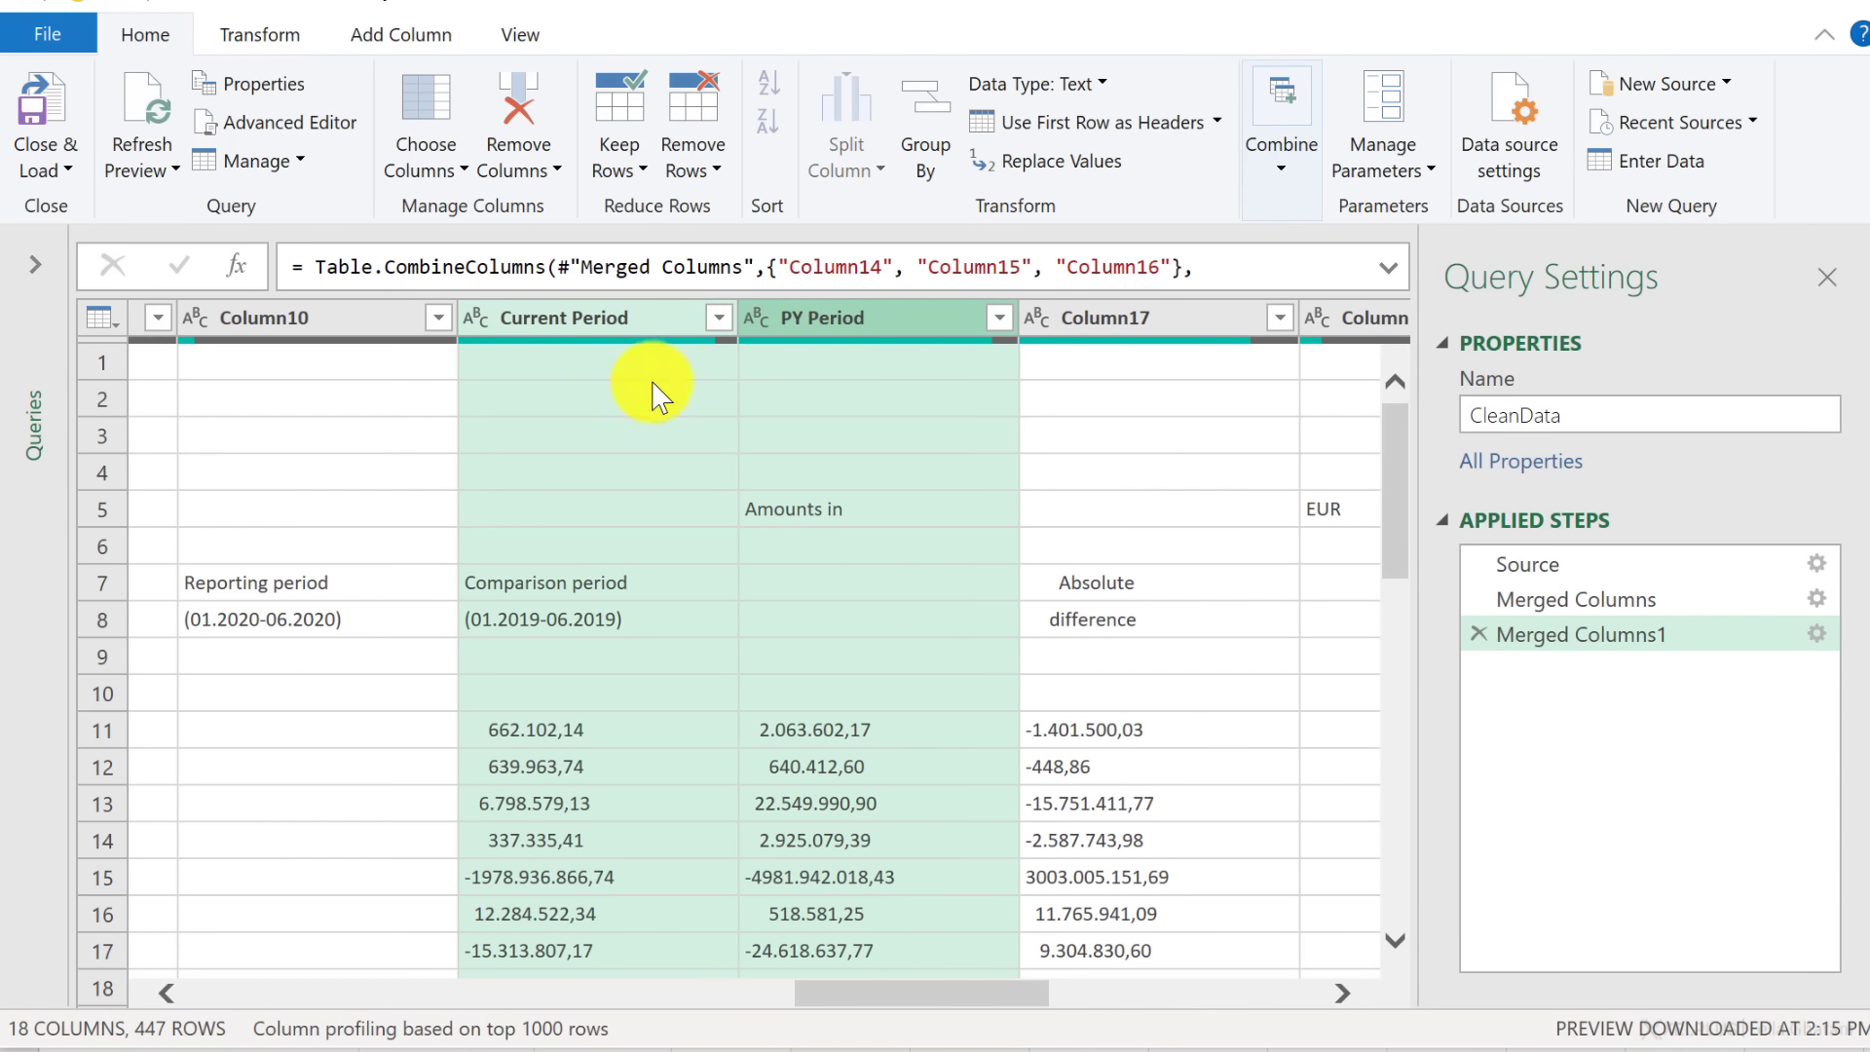
right_click(655, 321)
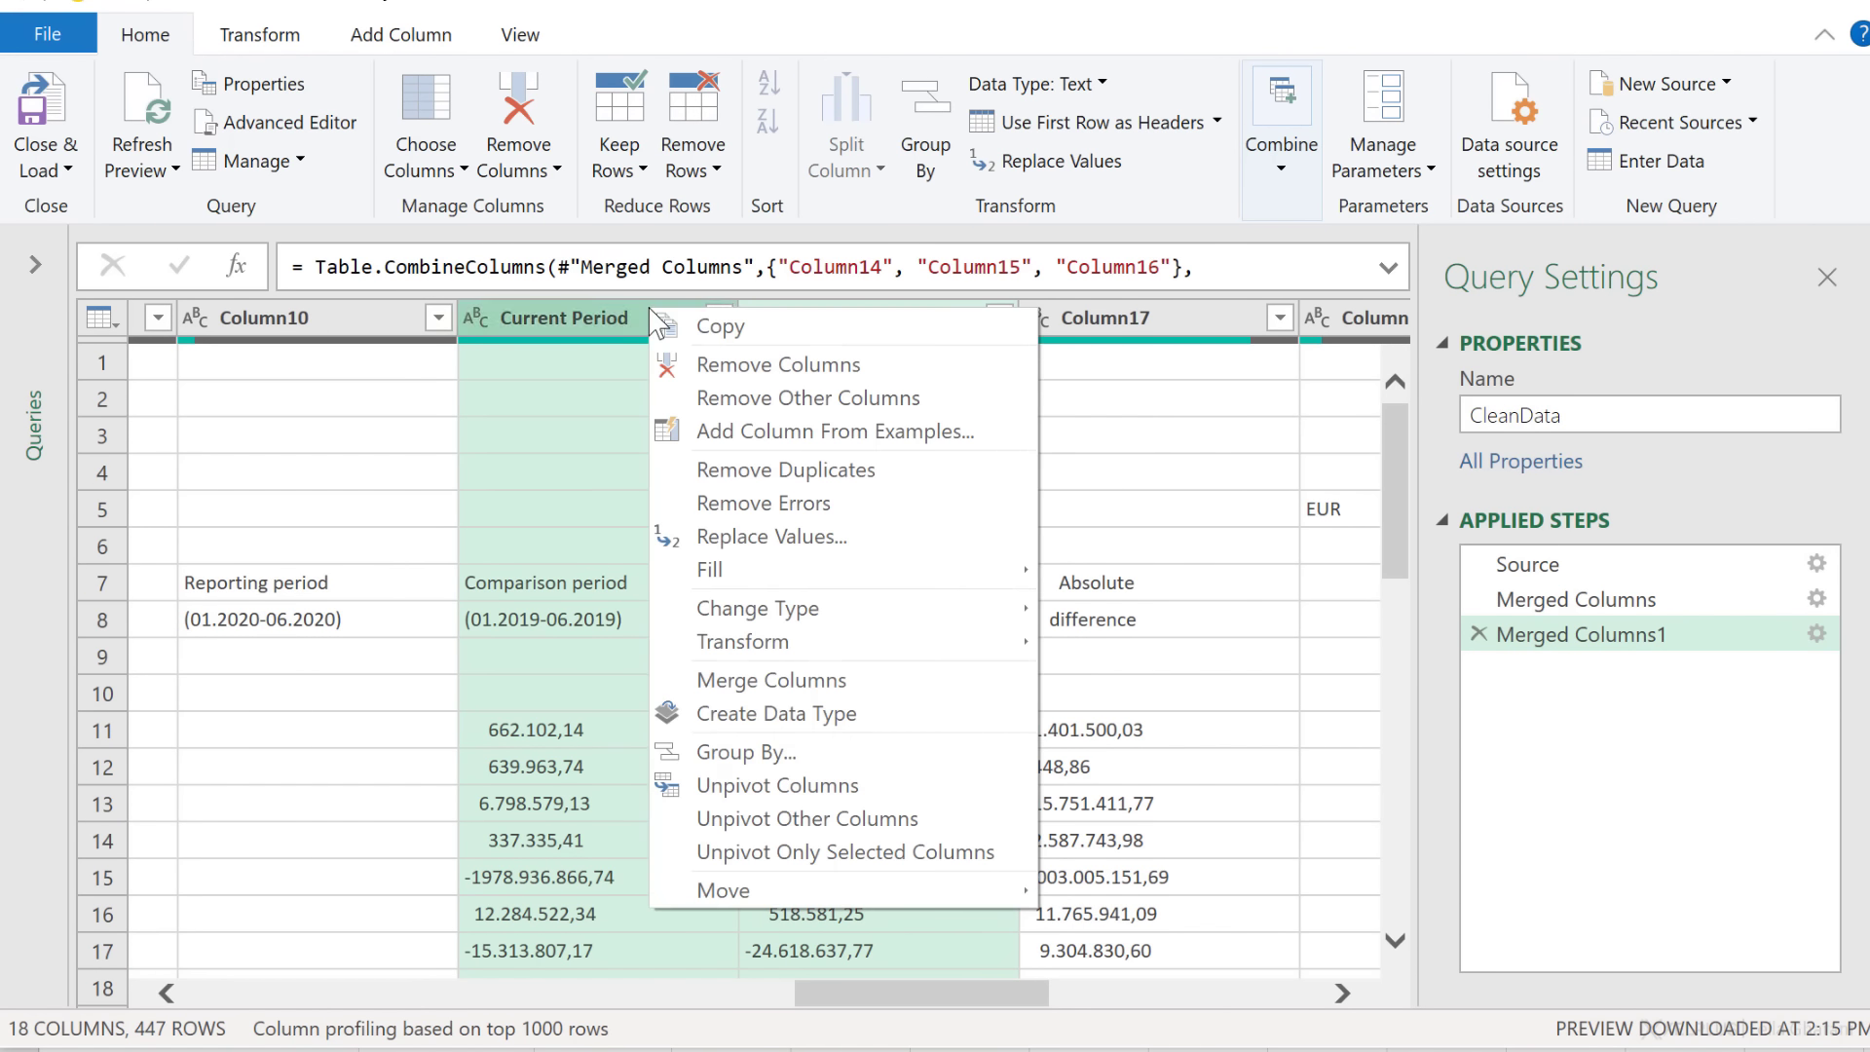
click(712, 401)
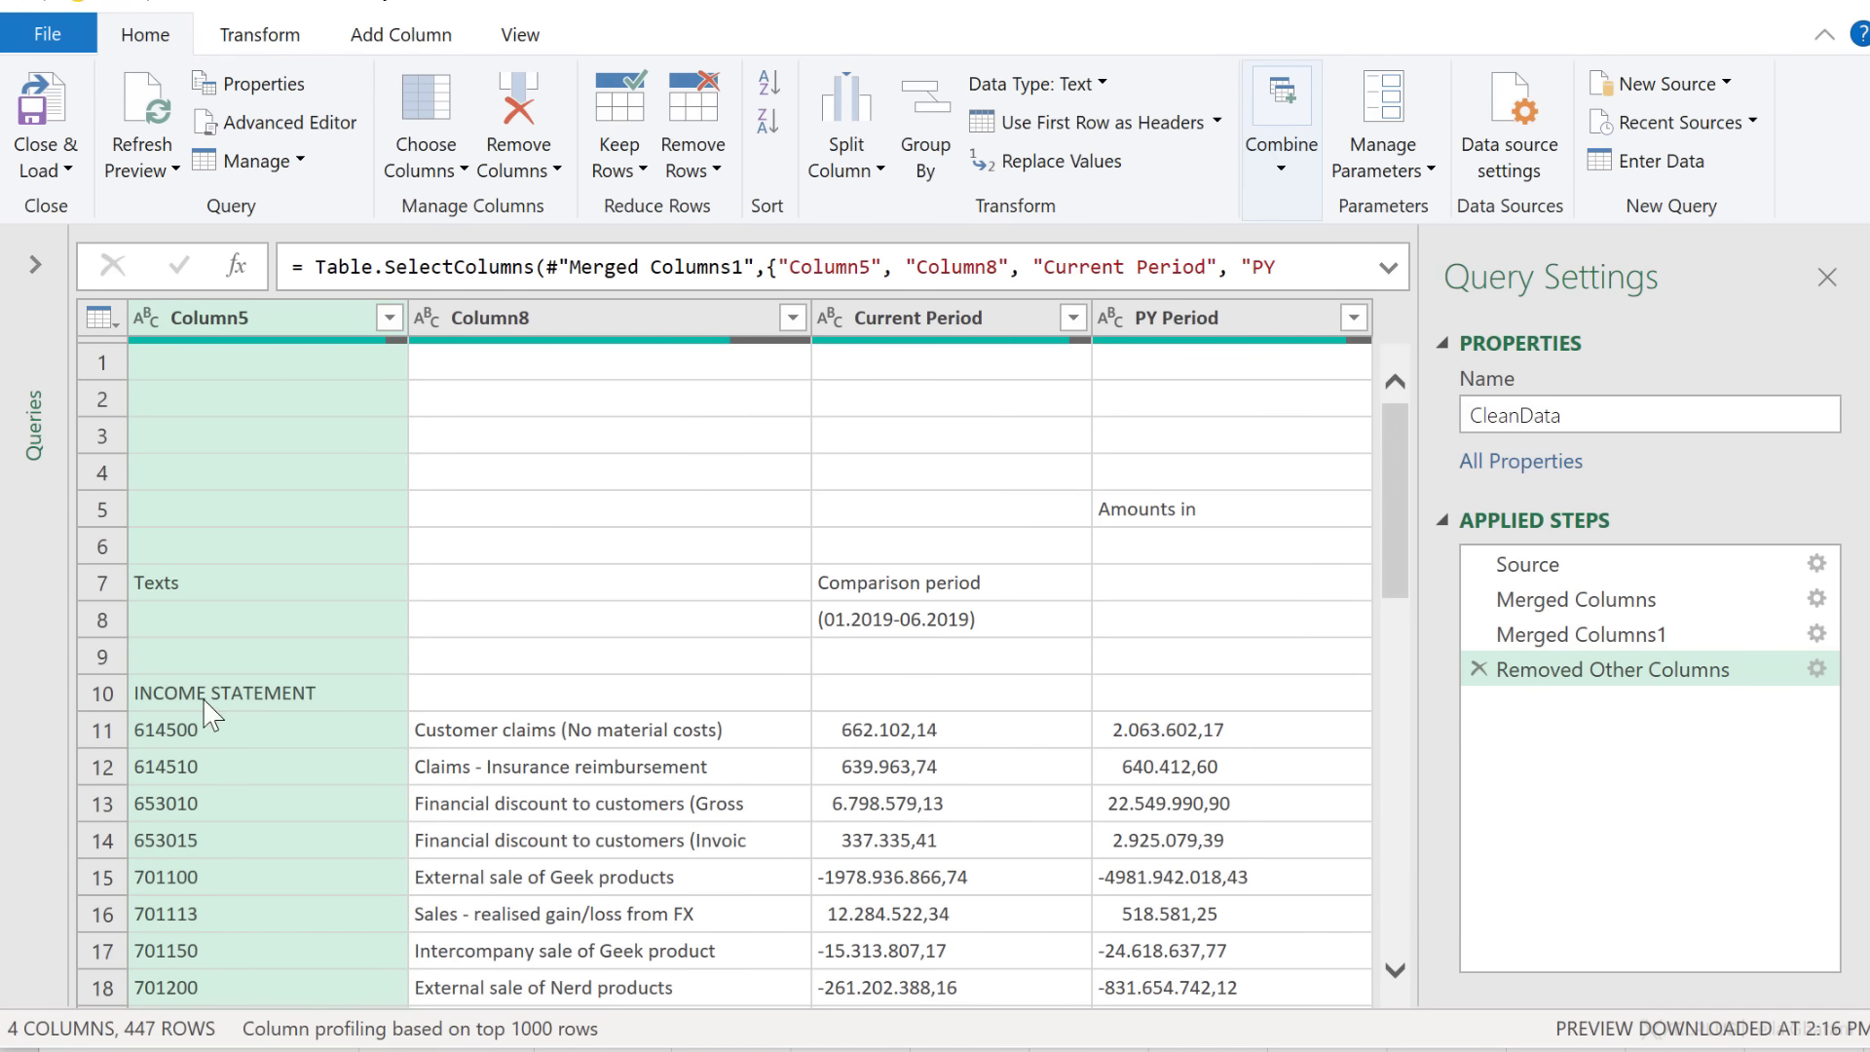
Step: Remove the top 10 rows, up to and including the INCOME STATEMENT heading row
click(204, 700)
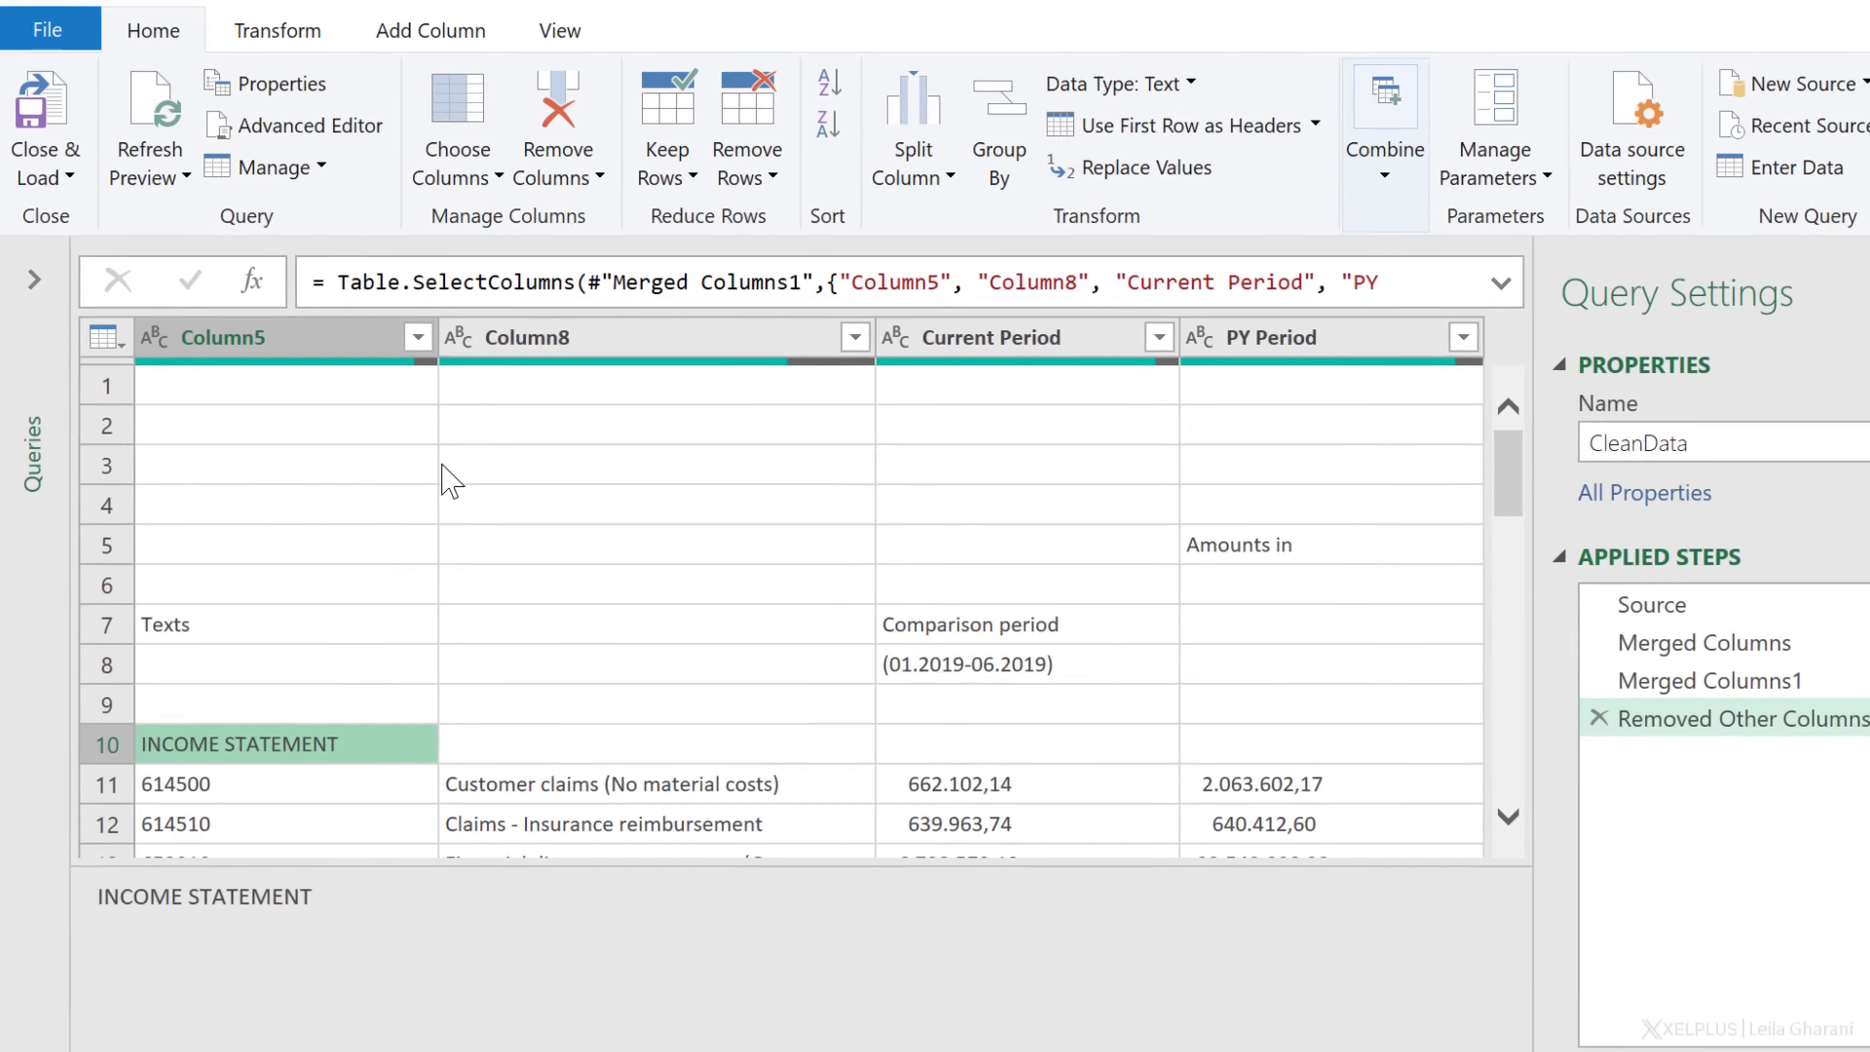
click(746, 174)
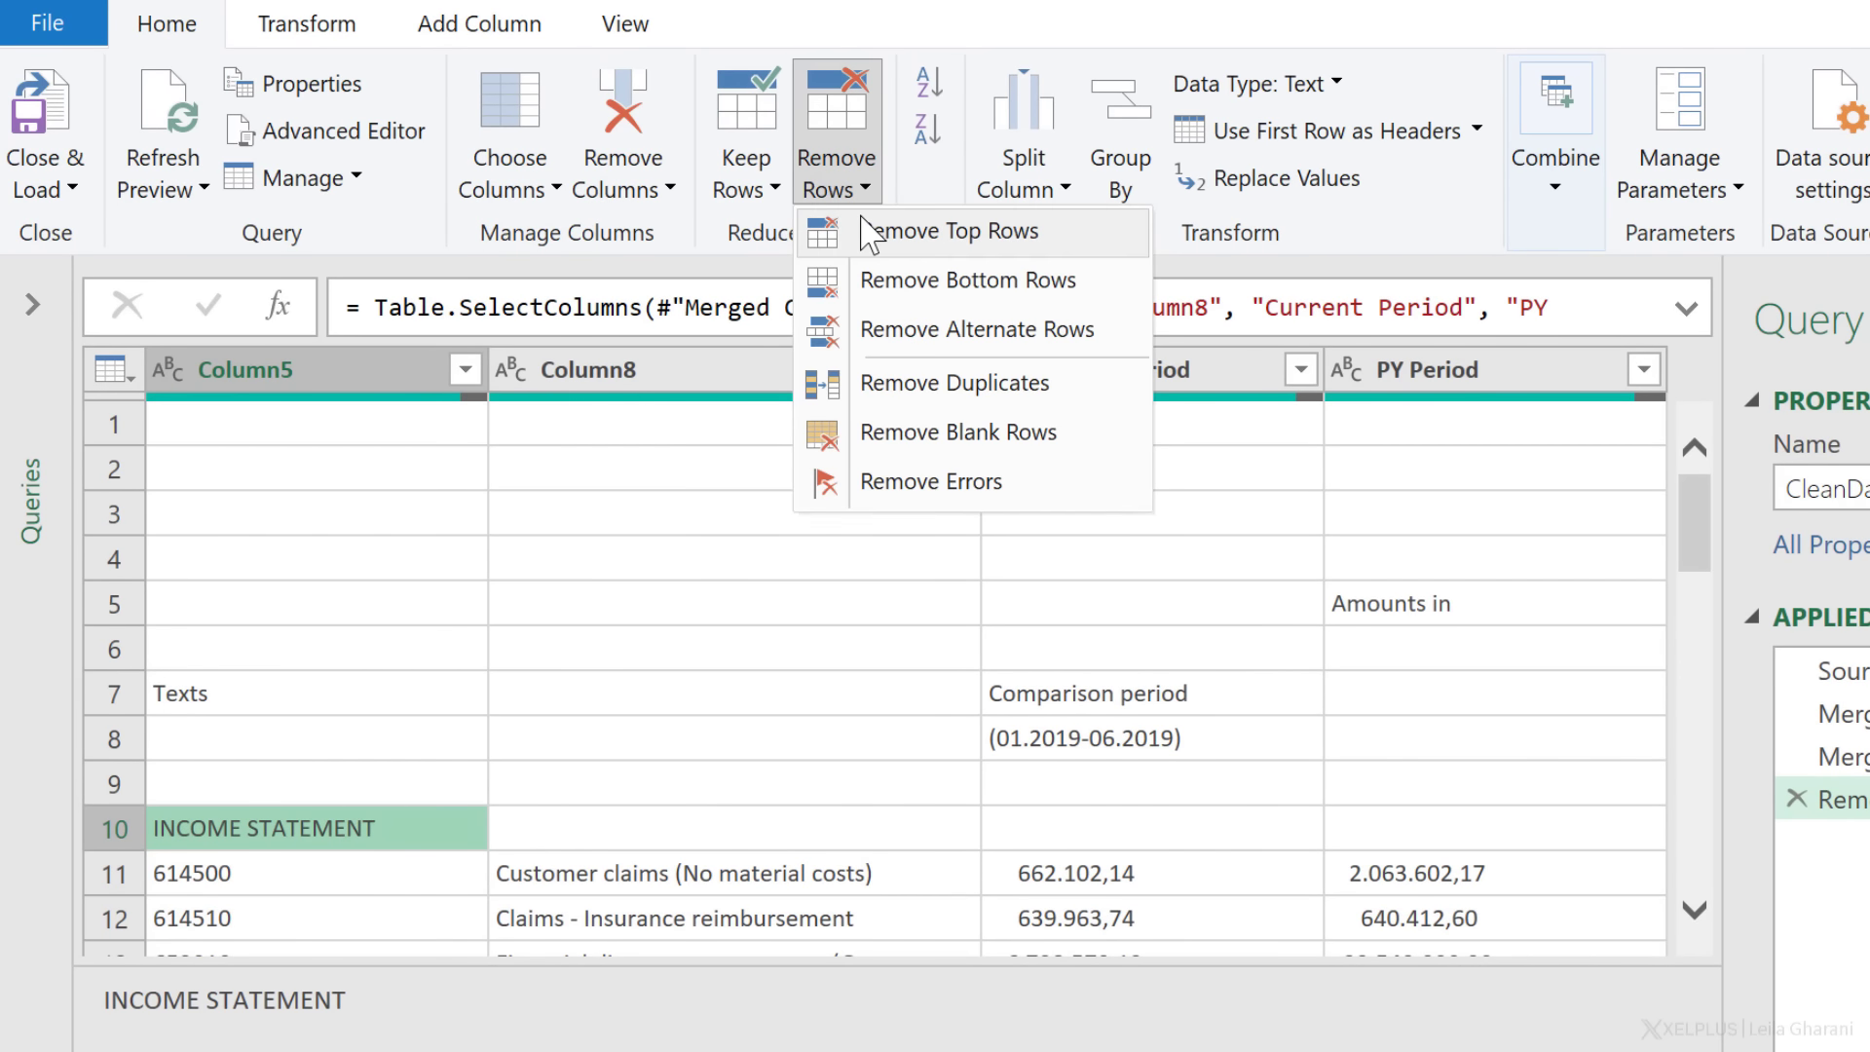
click(870, 232)
text(10)
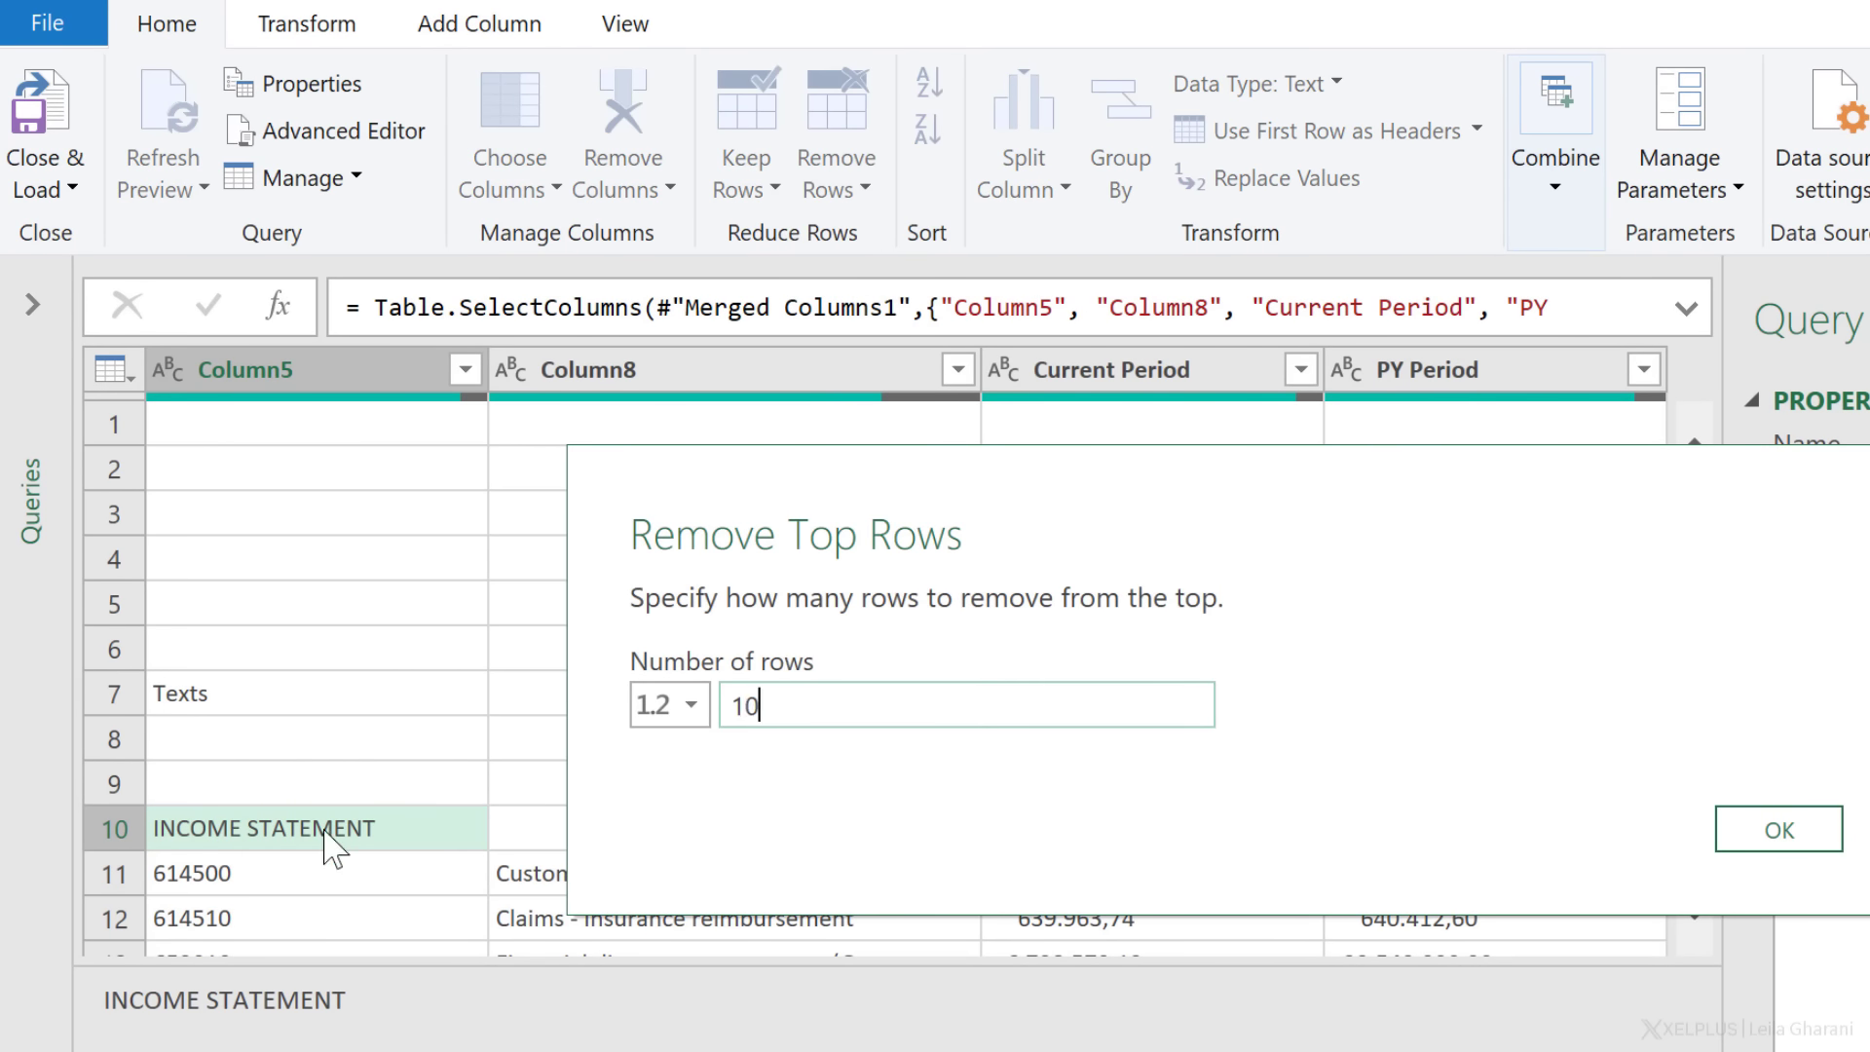
click(1816, 820)
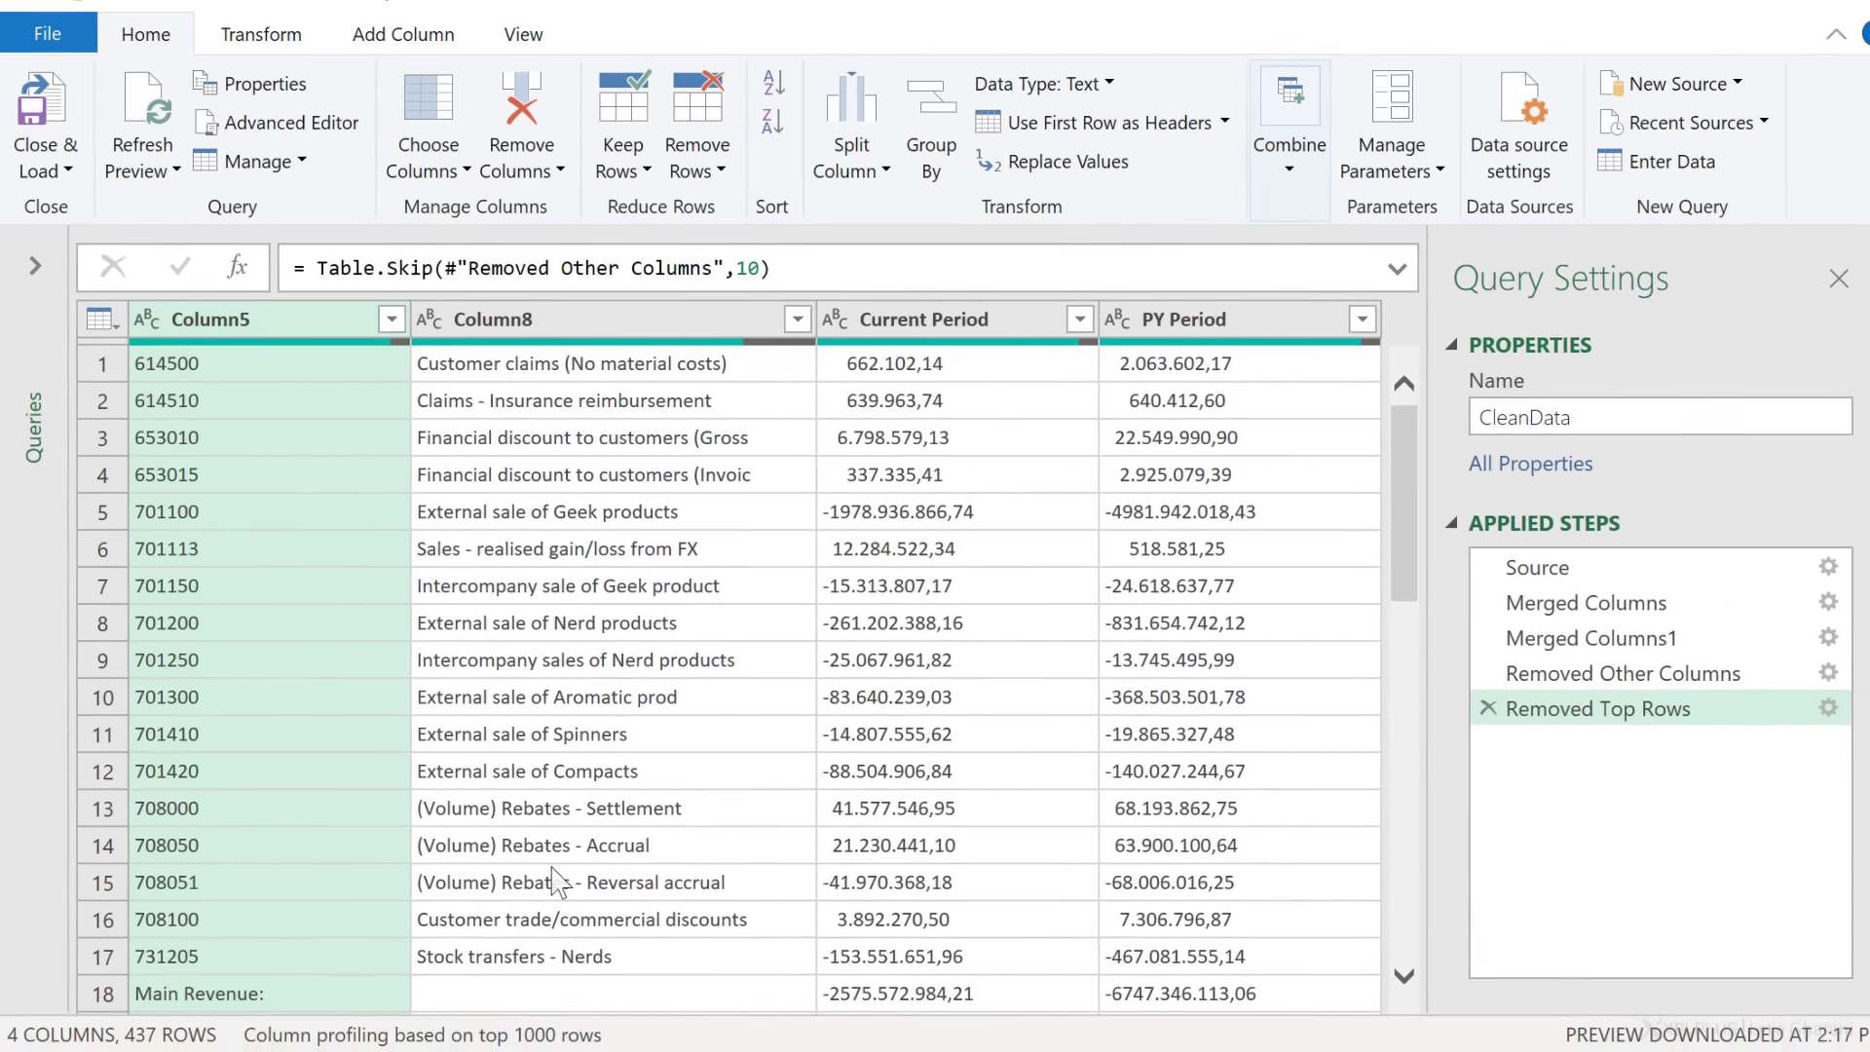
Step: Check the blank separator row below Main Revenue across all four columns
scroll(548, 876, down, 4)
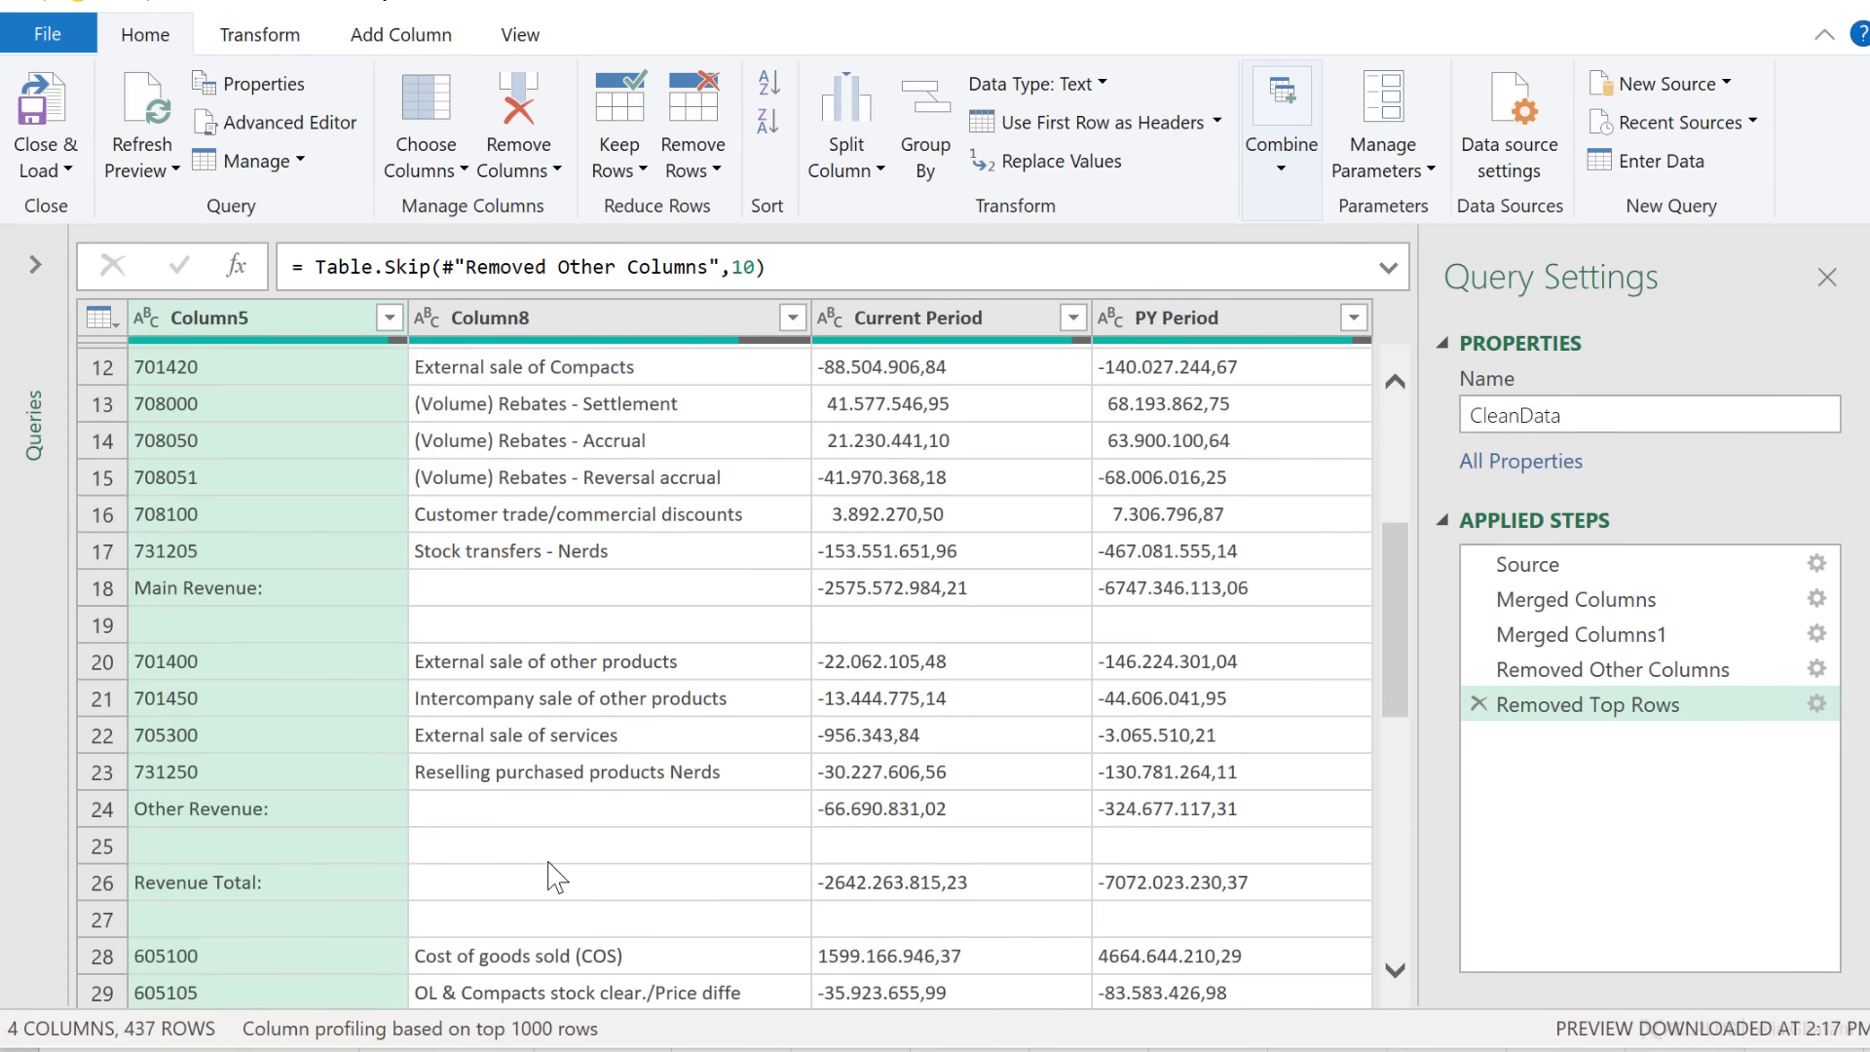
scroll(555, 877, down, 1)
click(495, 523)
click(379, 526)
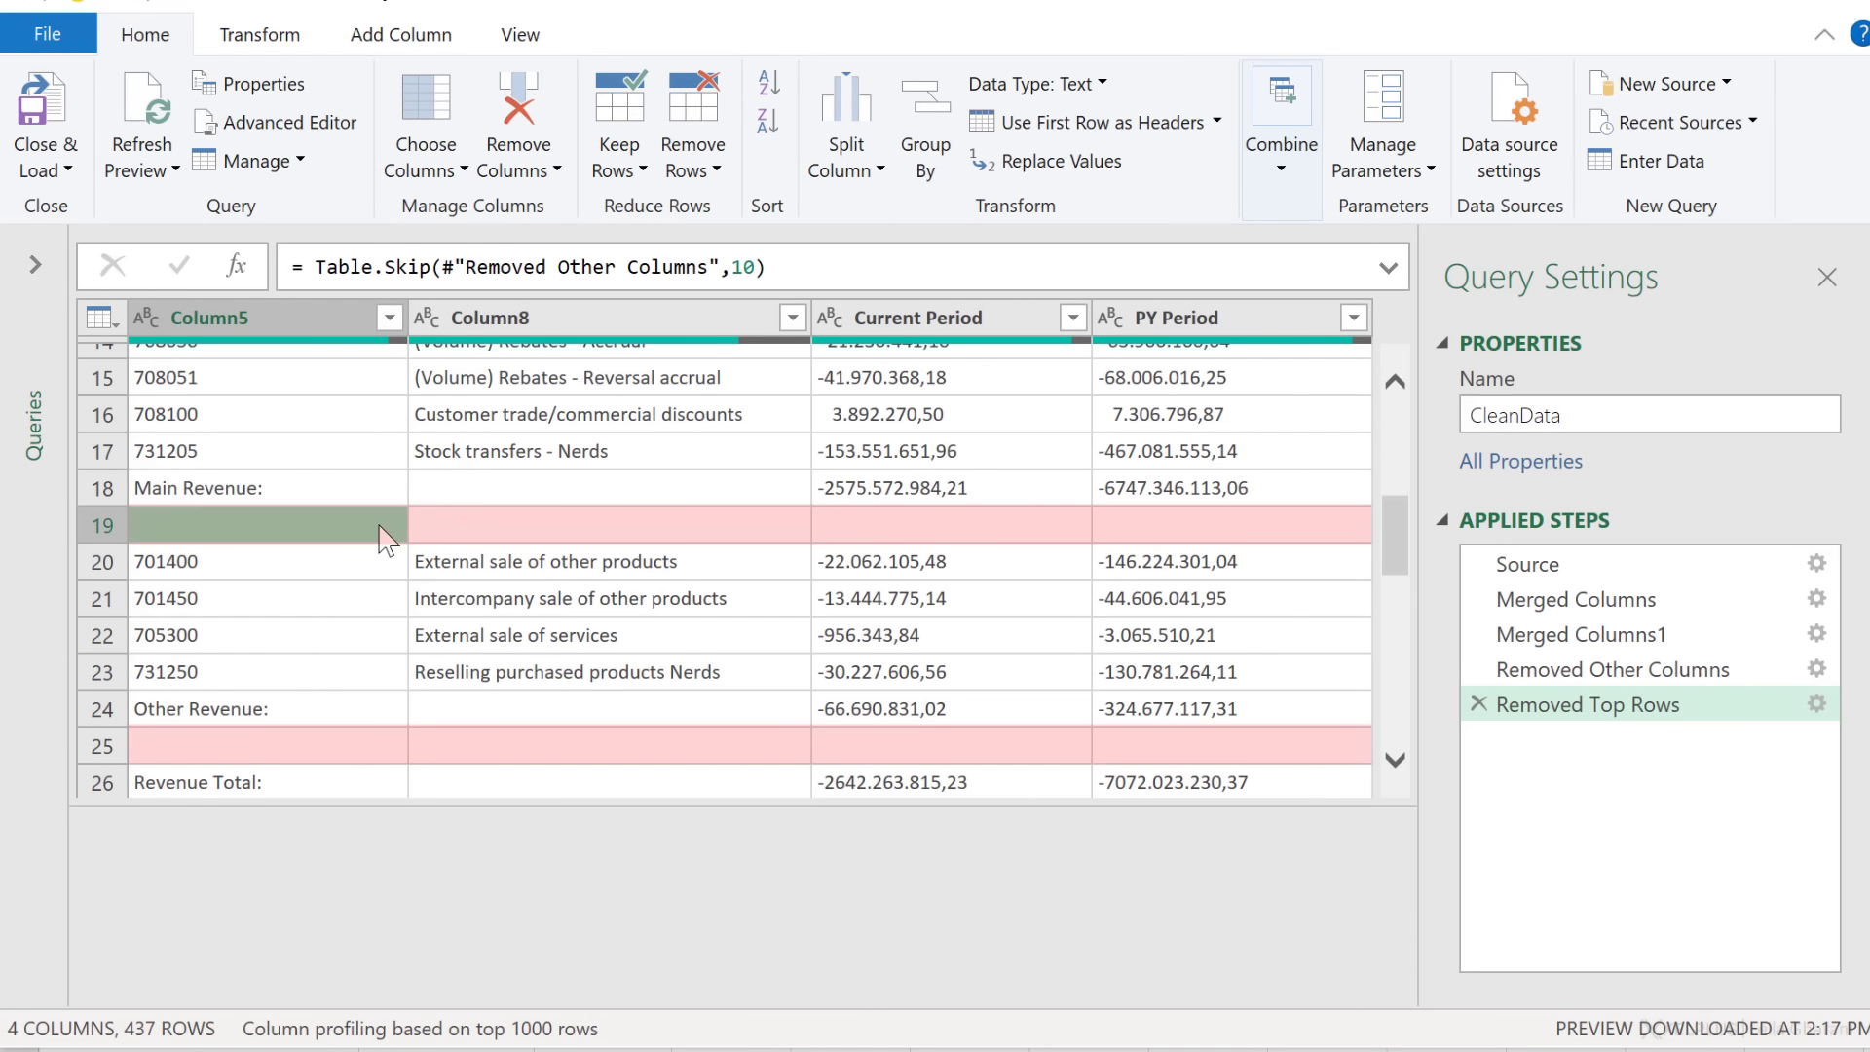
key(Right)
key(Right)
key(Right)
key(Left)
key(Left)
key(Left)
key(Left)
click(378, 524)
Step: Filter Column5 to exclude its blank rows
click(389, 317)
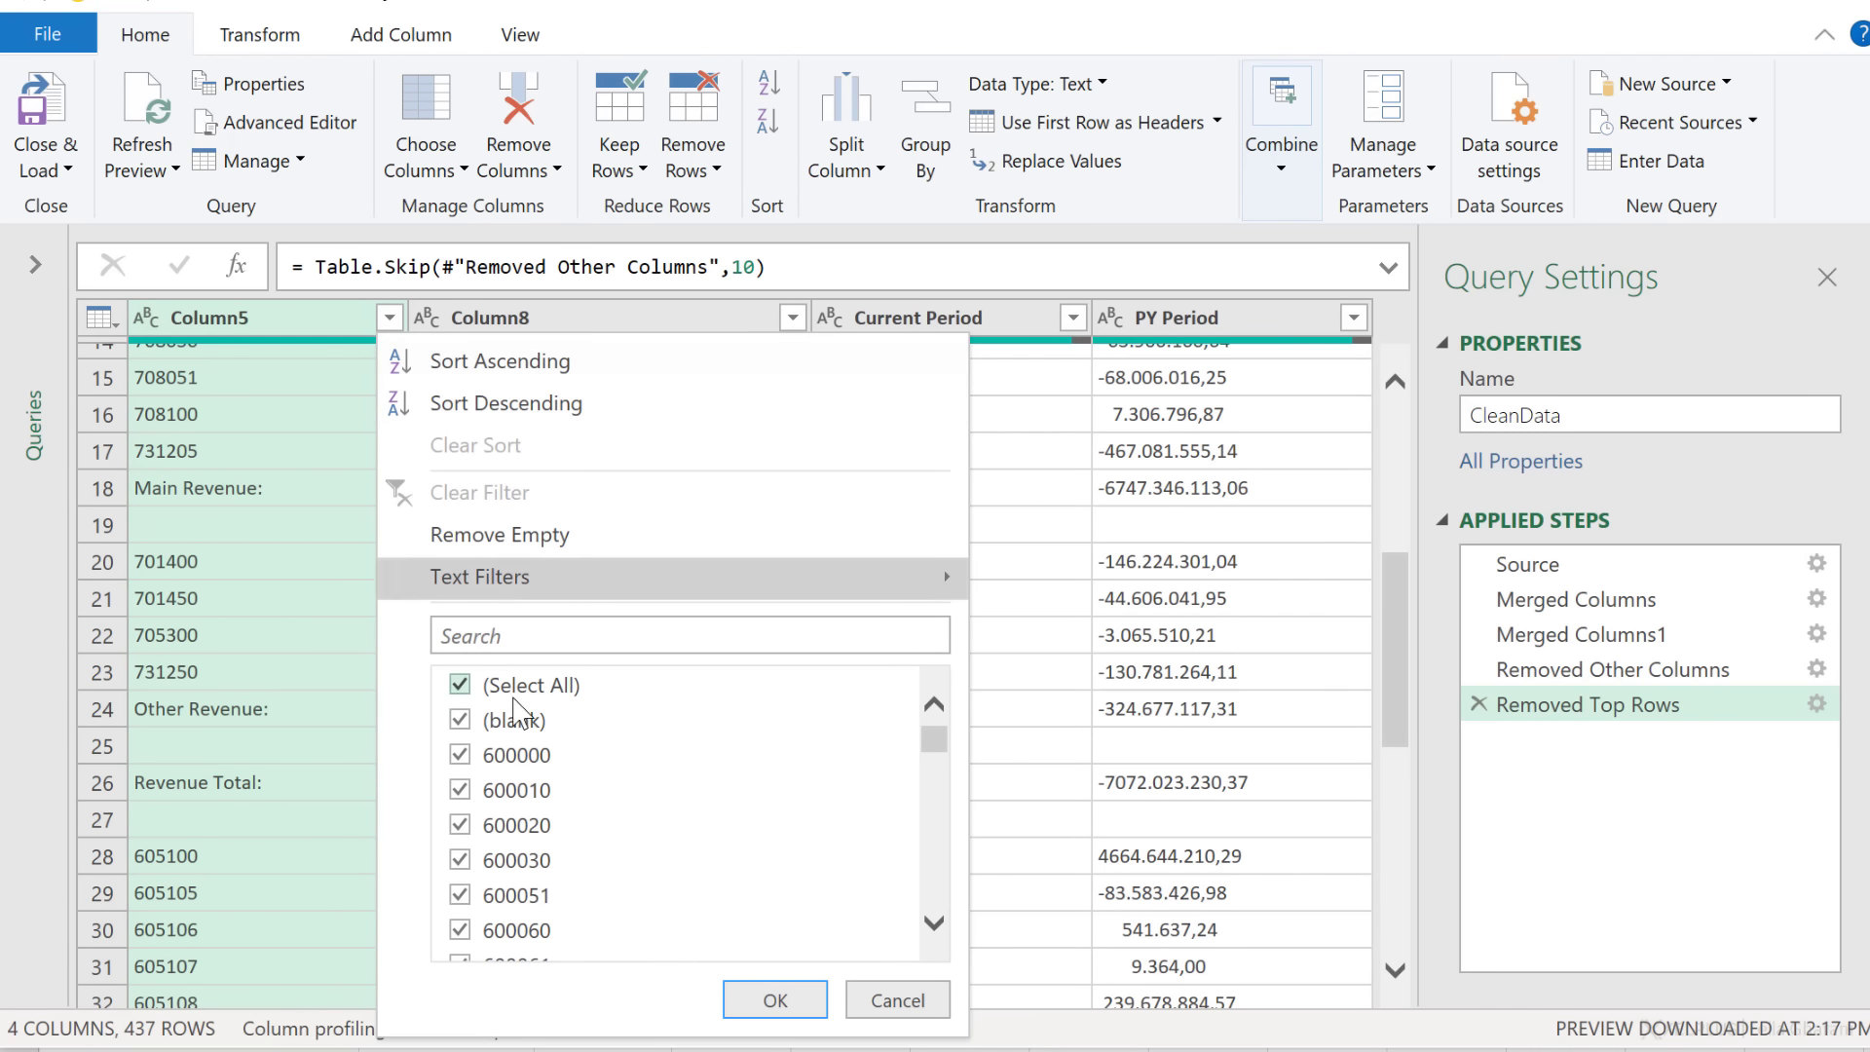
click(461, 722)
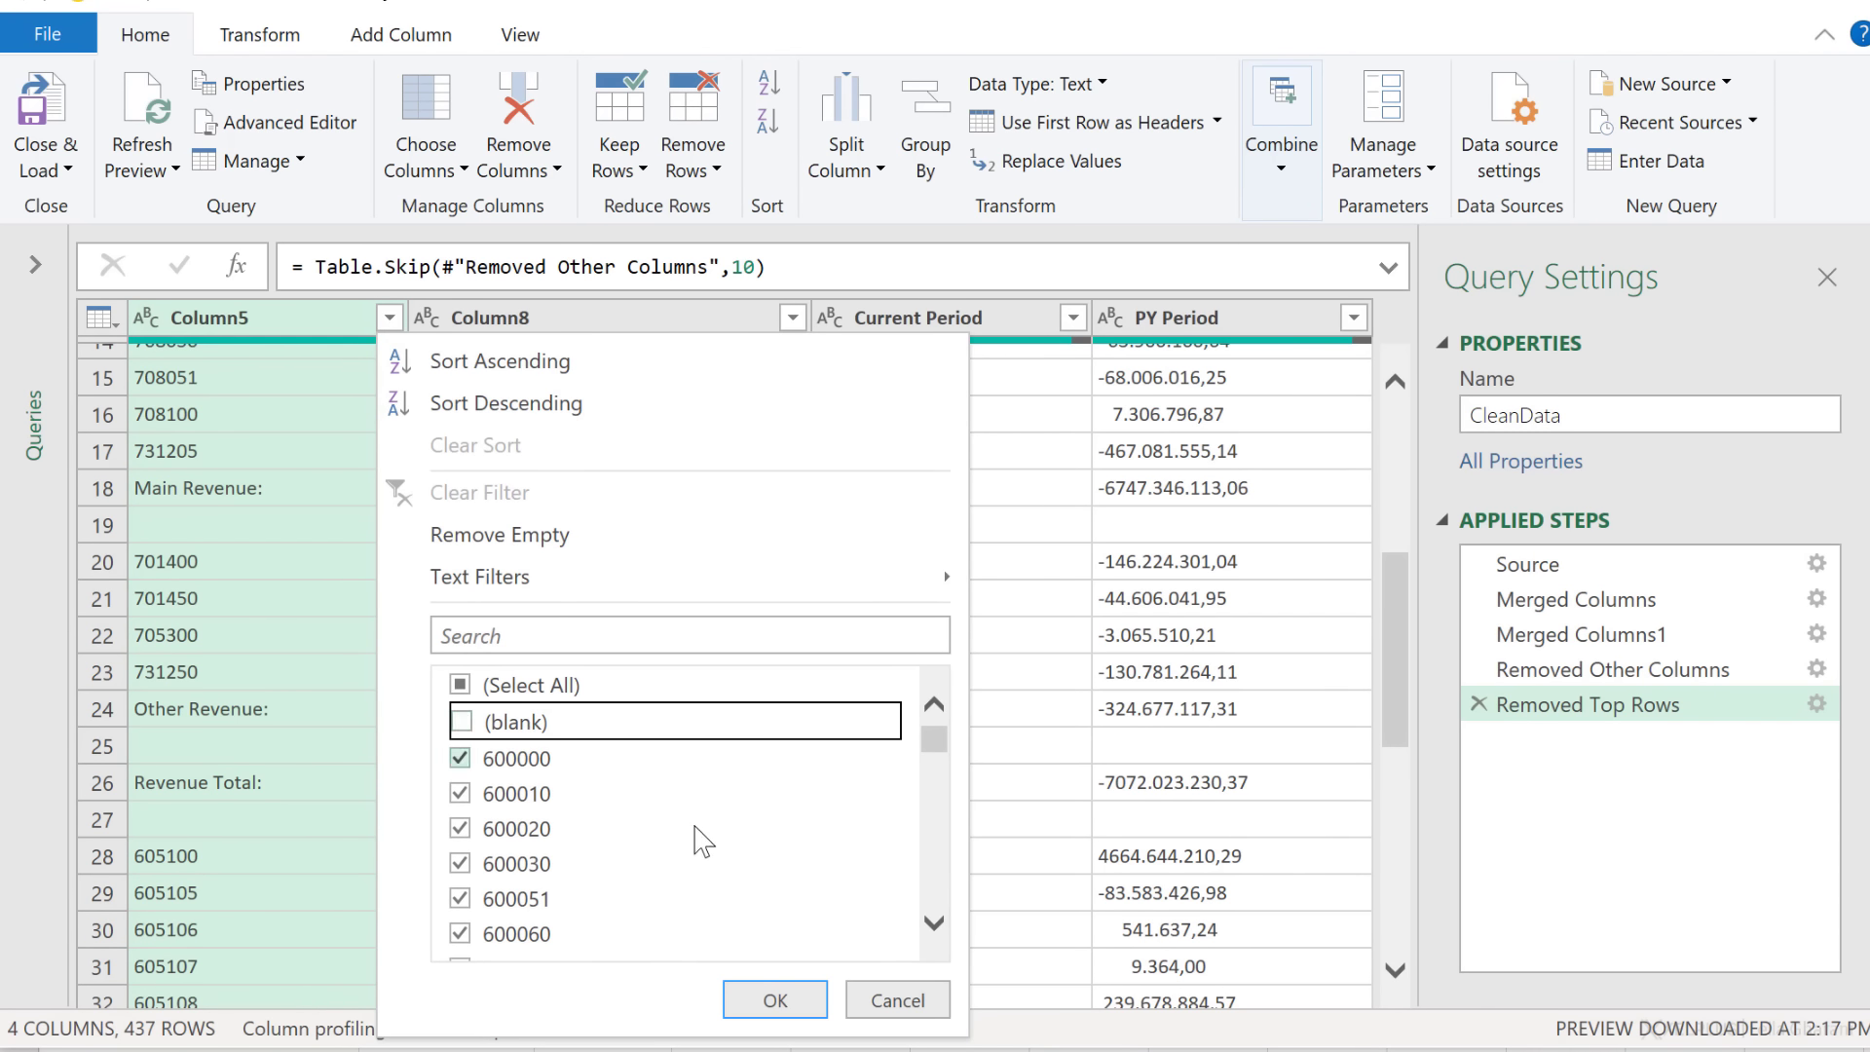
click(776, 1003)
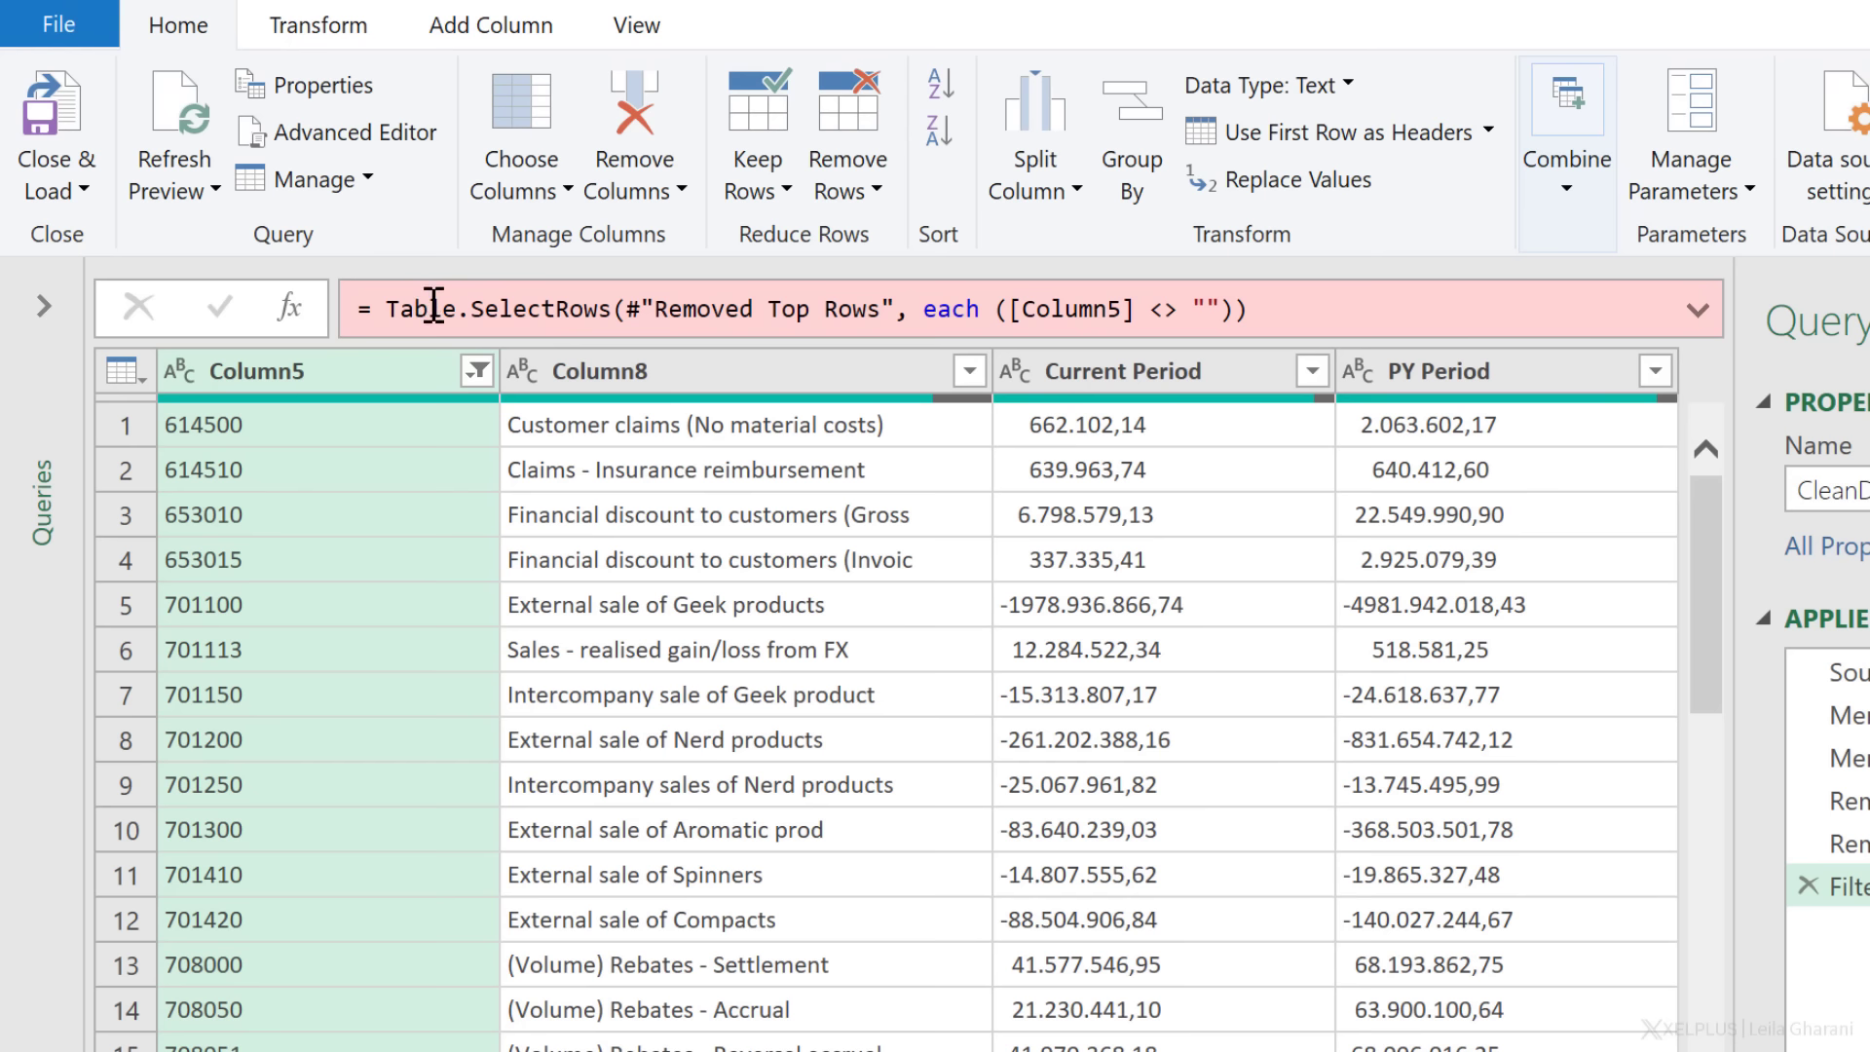
Step: Hide the formula bar and turn it back on
click(633, 34)
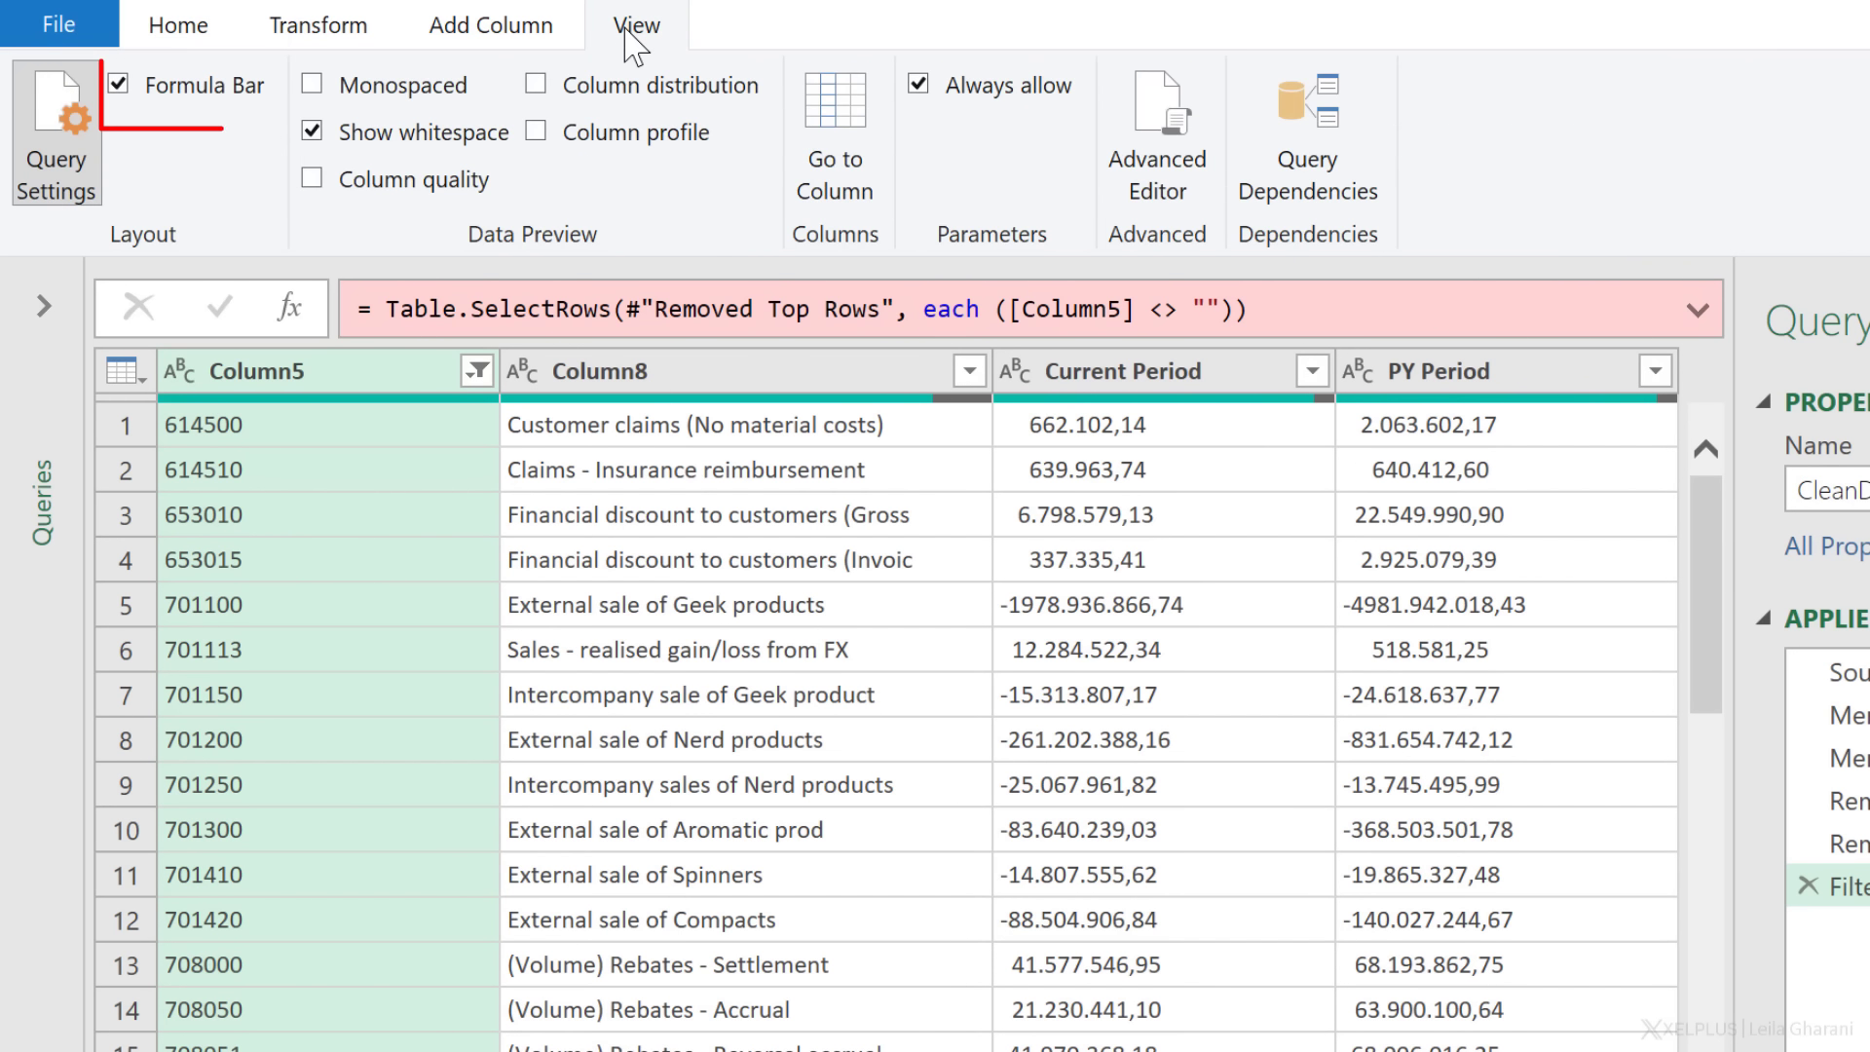
click(149, 92)
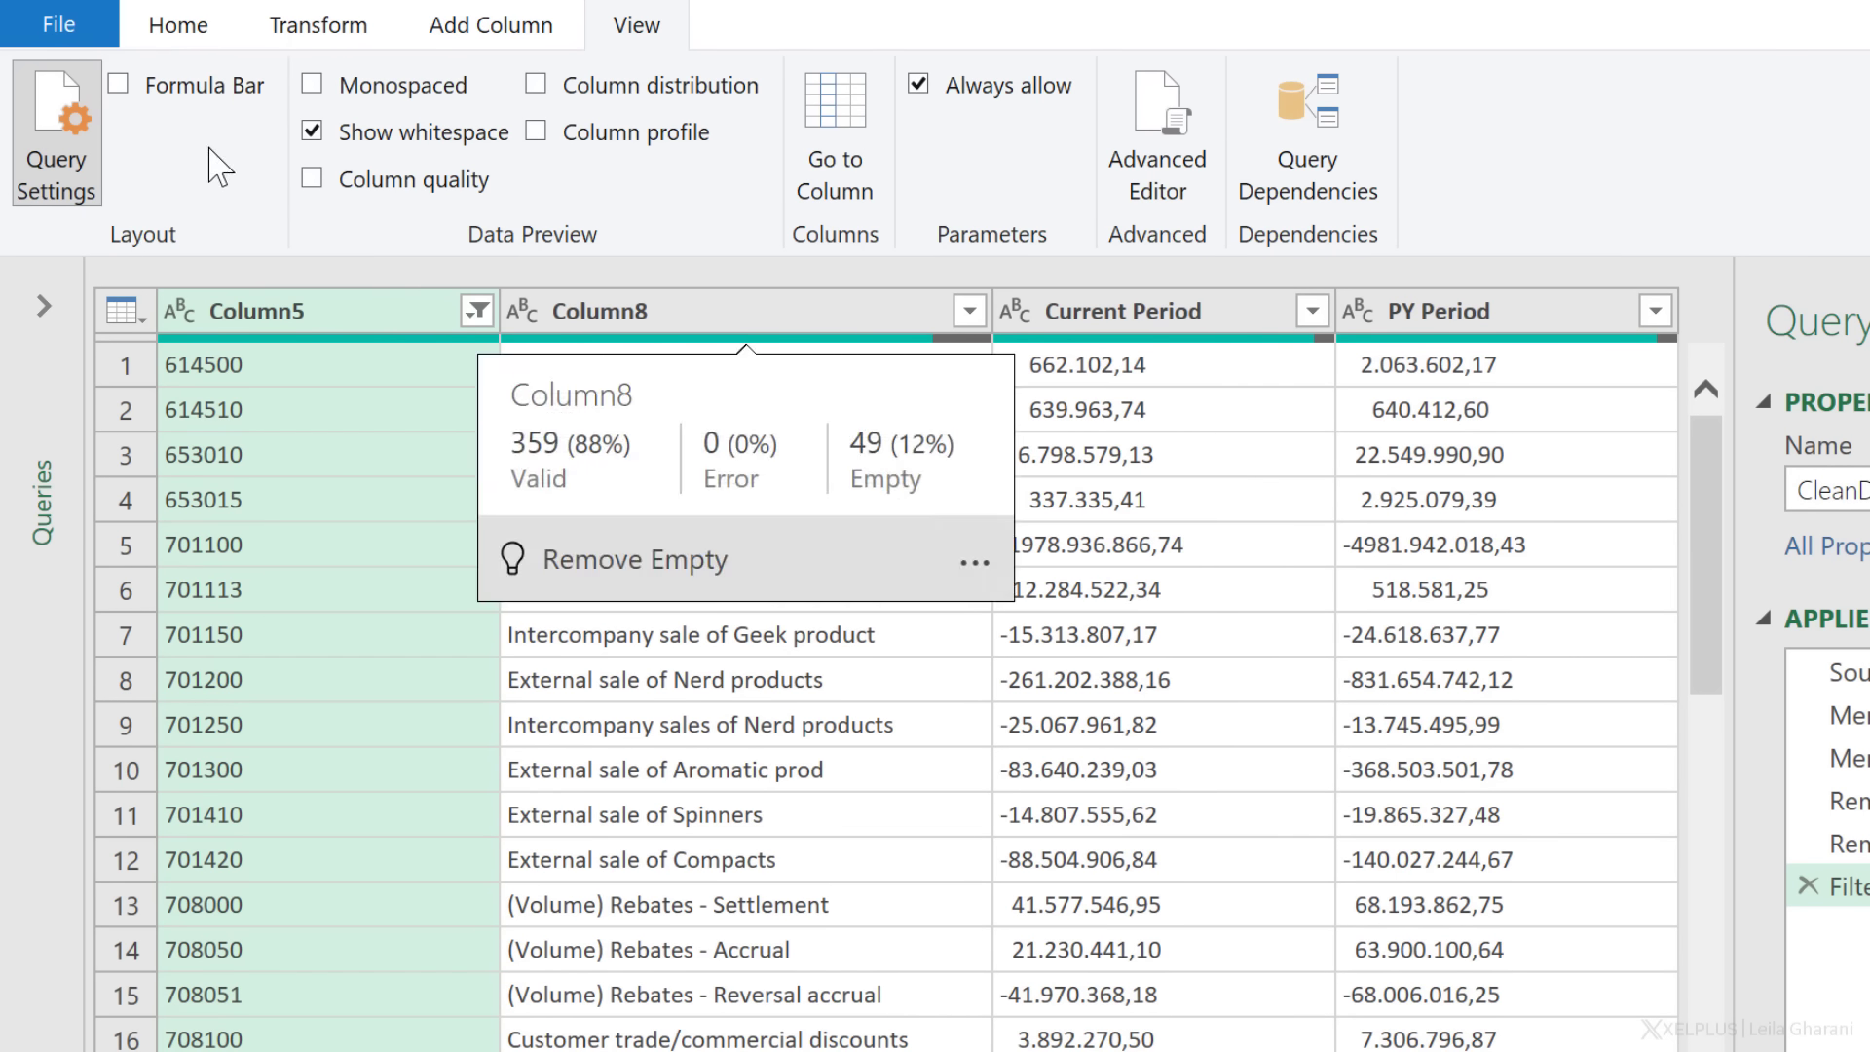
click(161, 93)
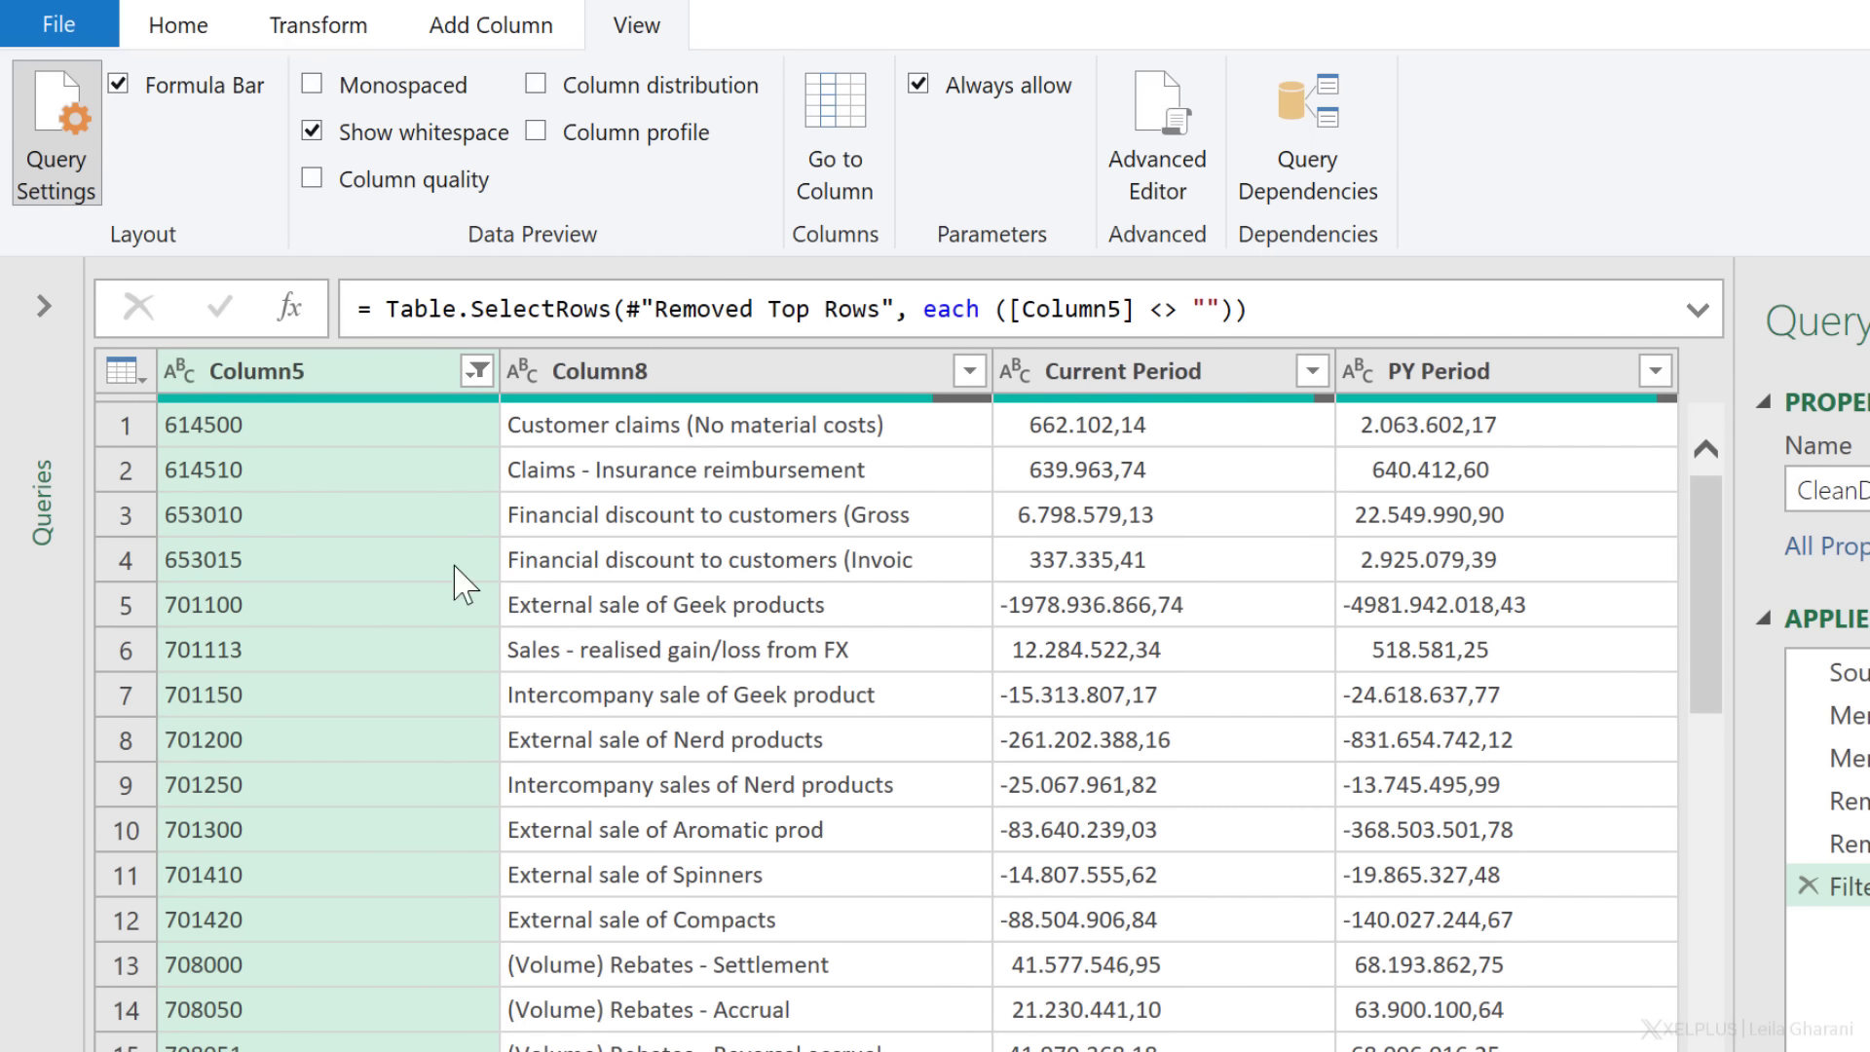
Step: Try changing the Current Period column's data type to Currency, and delete that Changed Type step
click(1256, 560)
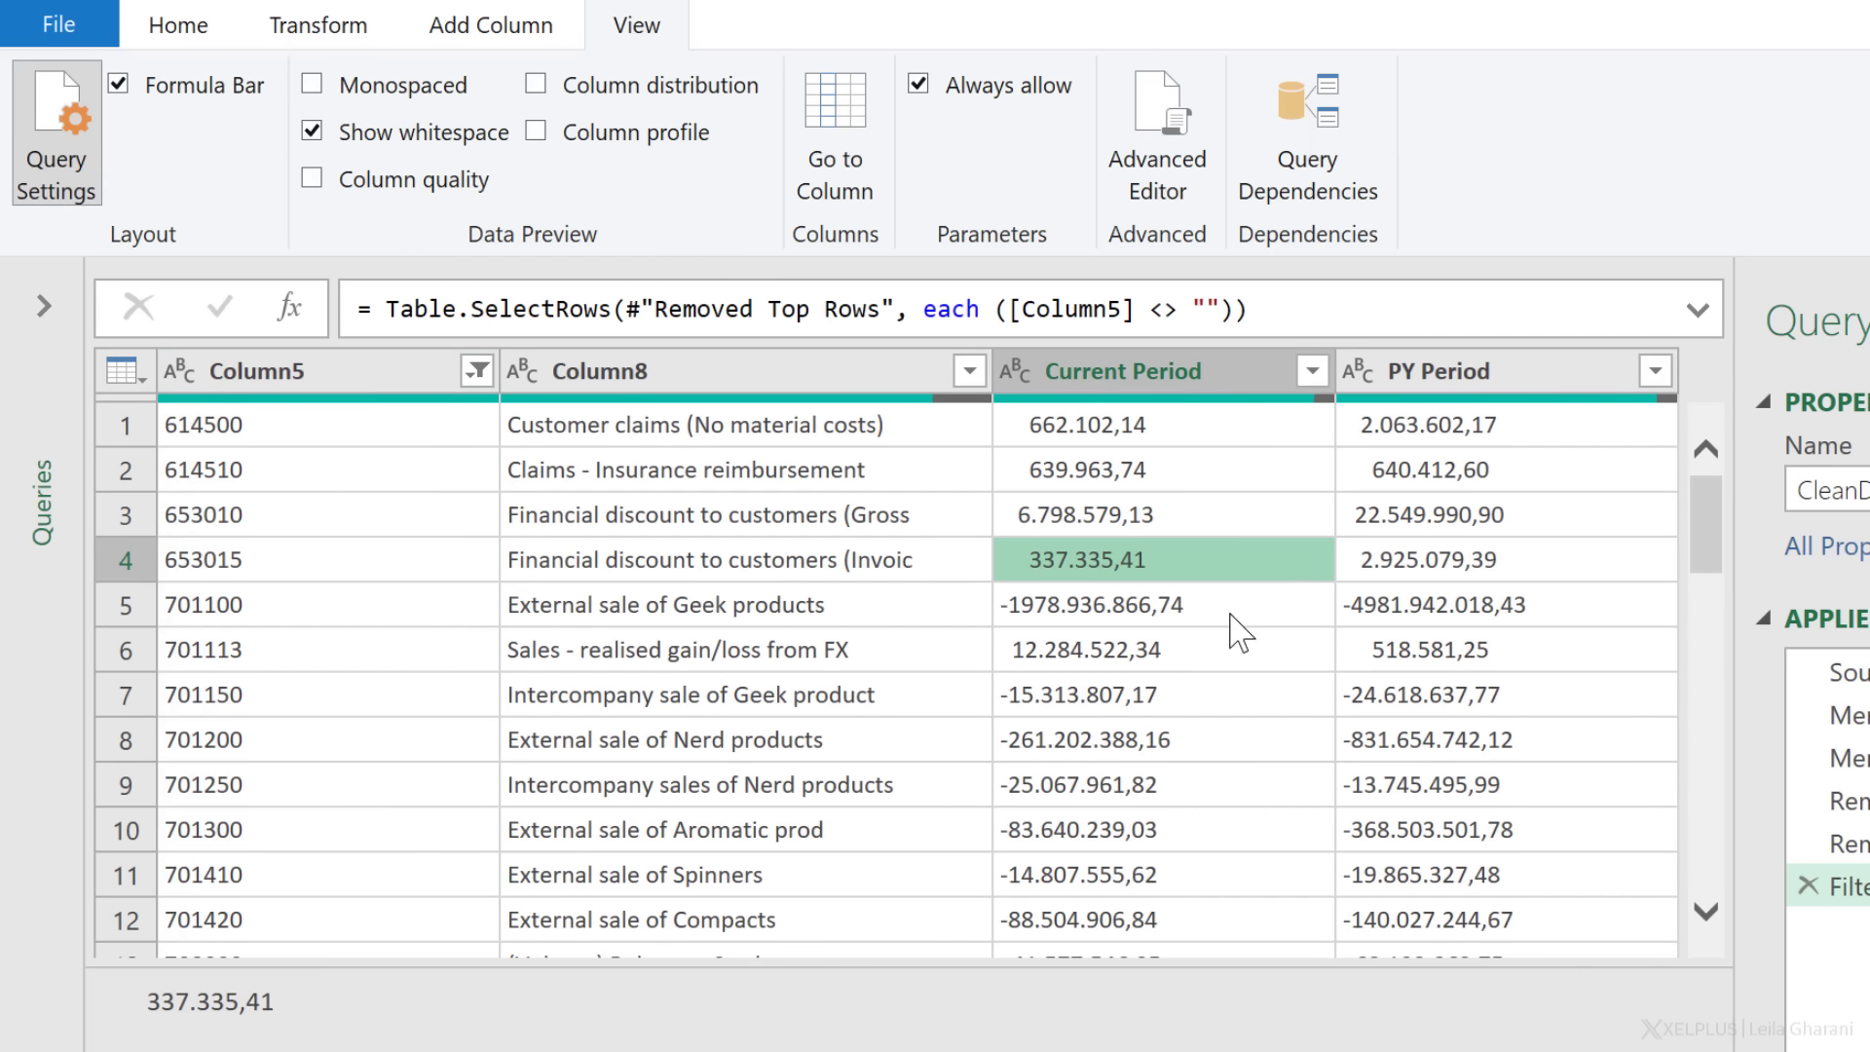
click(1014, 374)
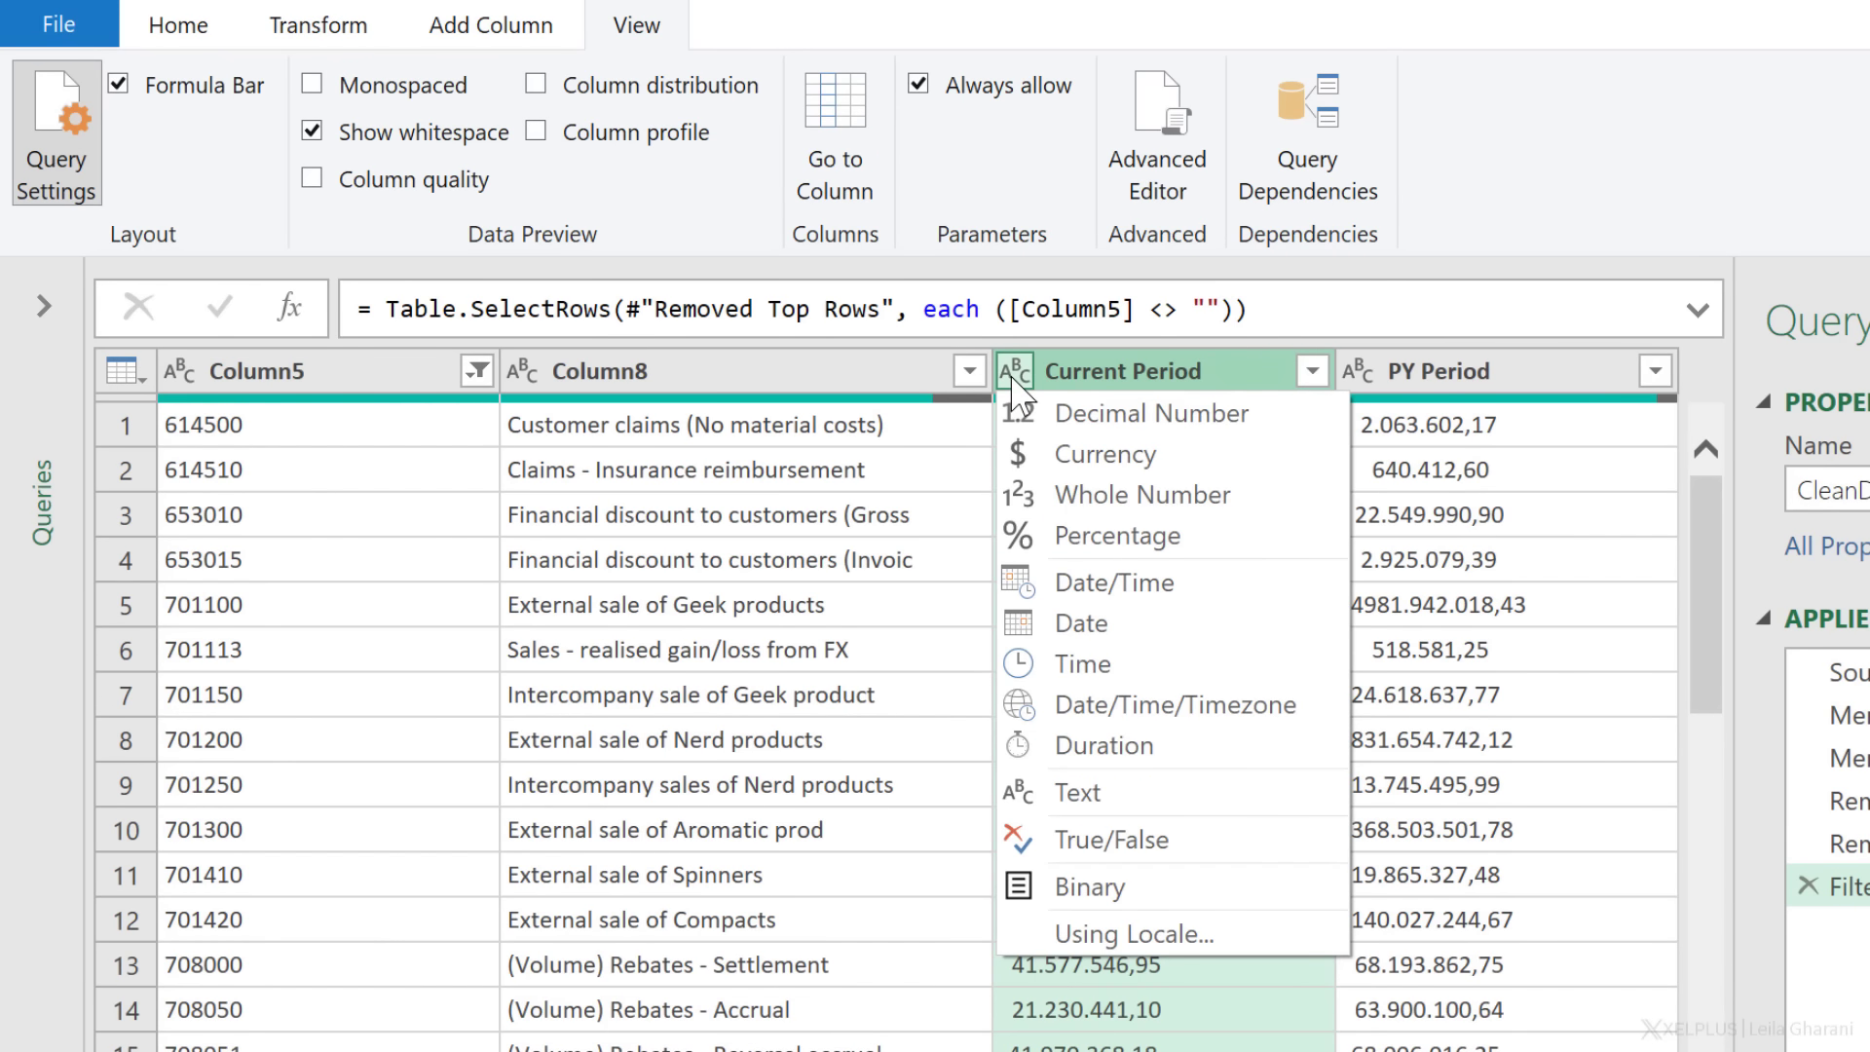
click(1077, 458)
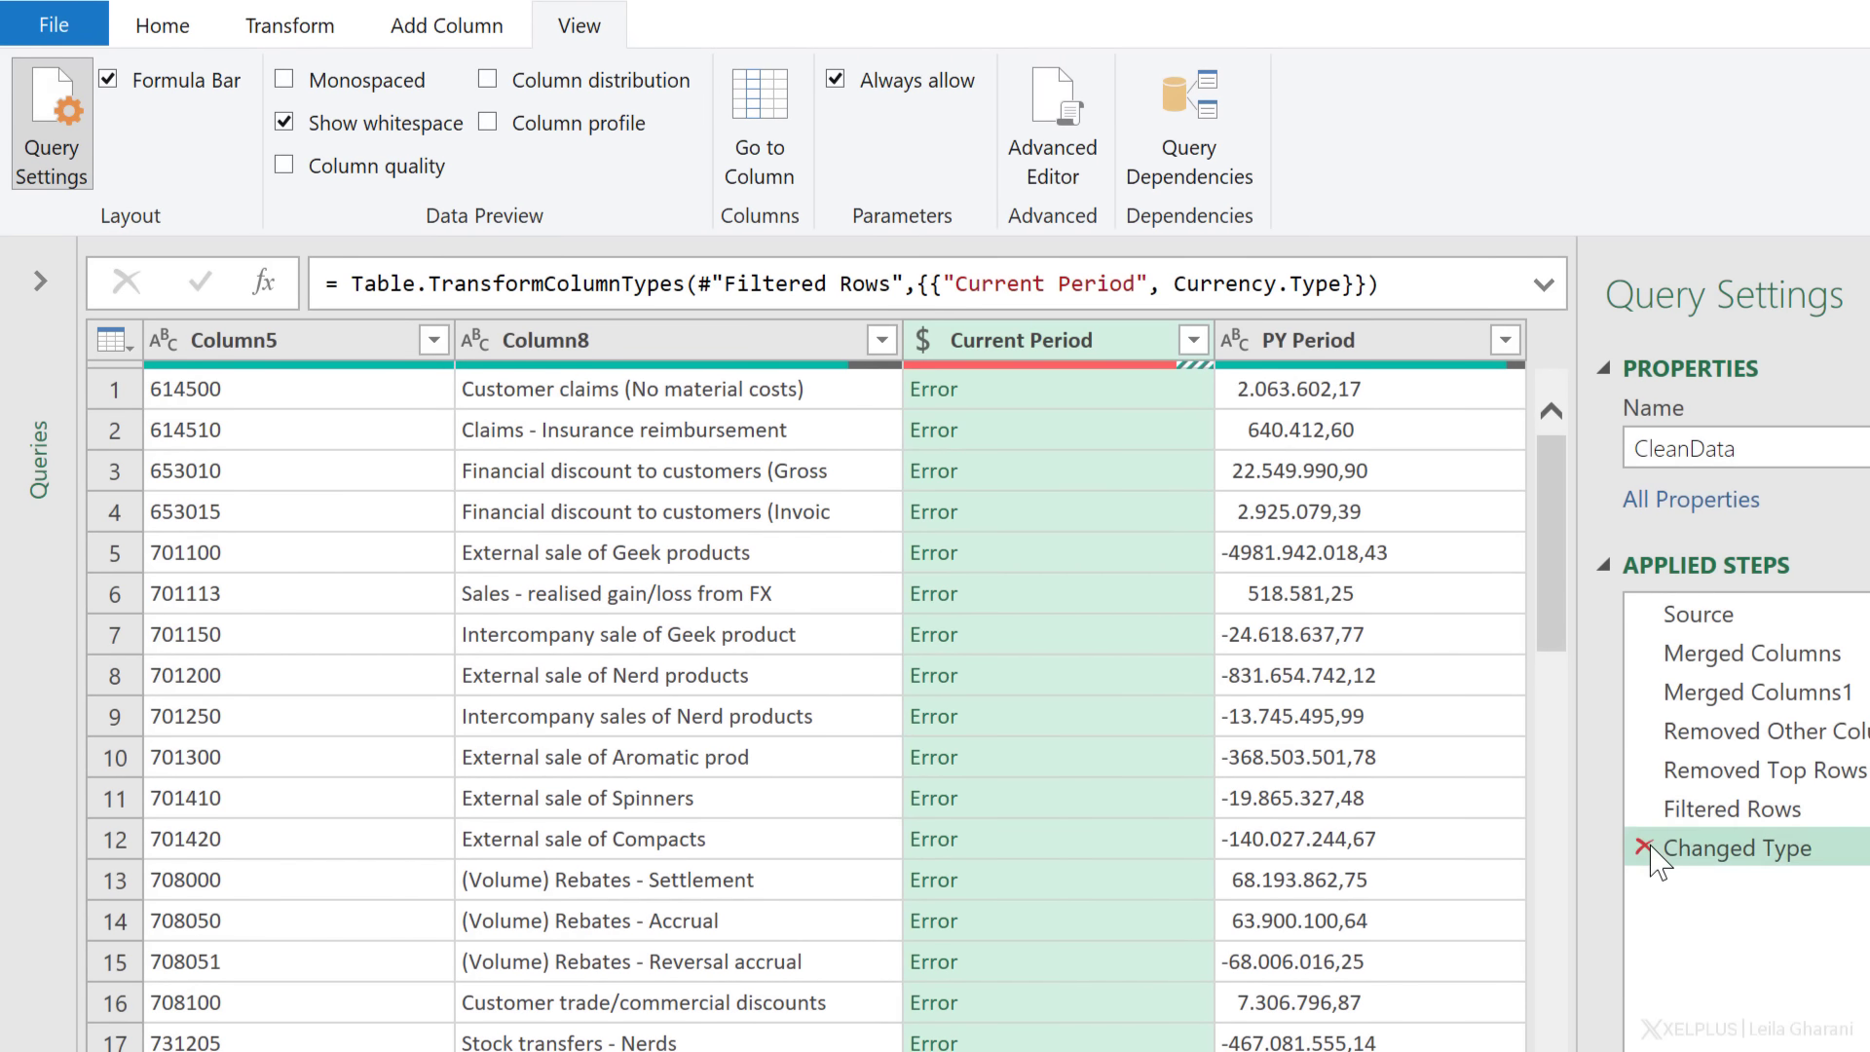
click(1645, 847)
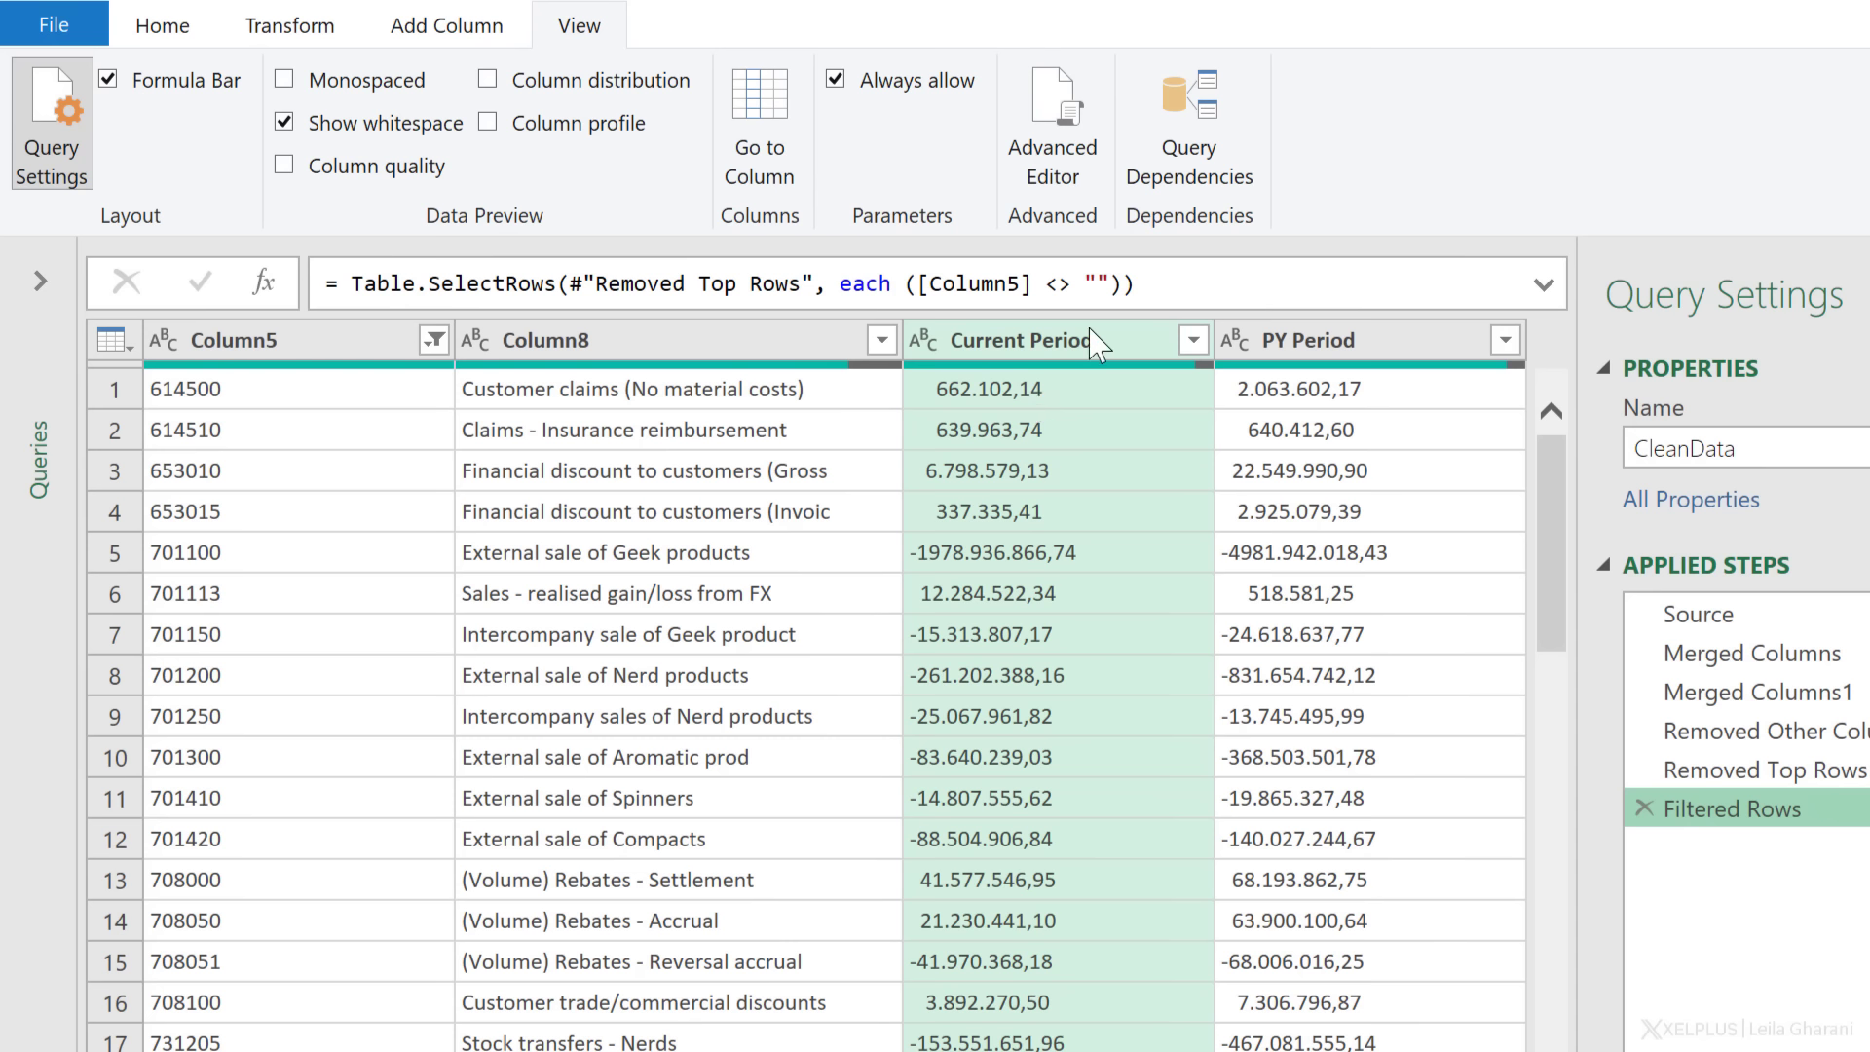
Step: Start a type change using locale for the Current Period and PY Period columns, with Currency as the data type
ctrl+click(1334, 340)
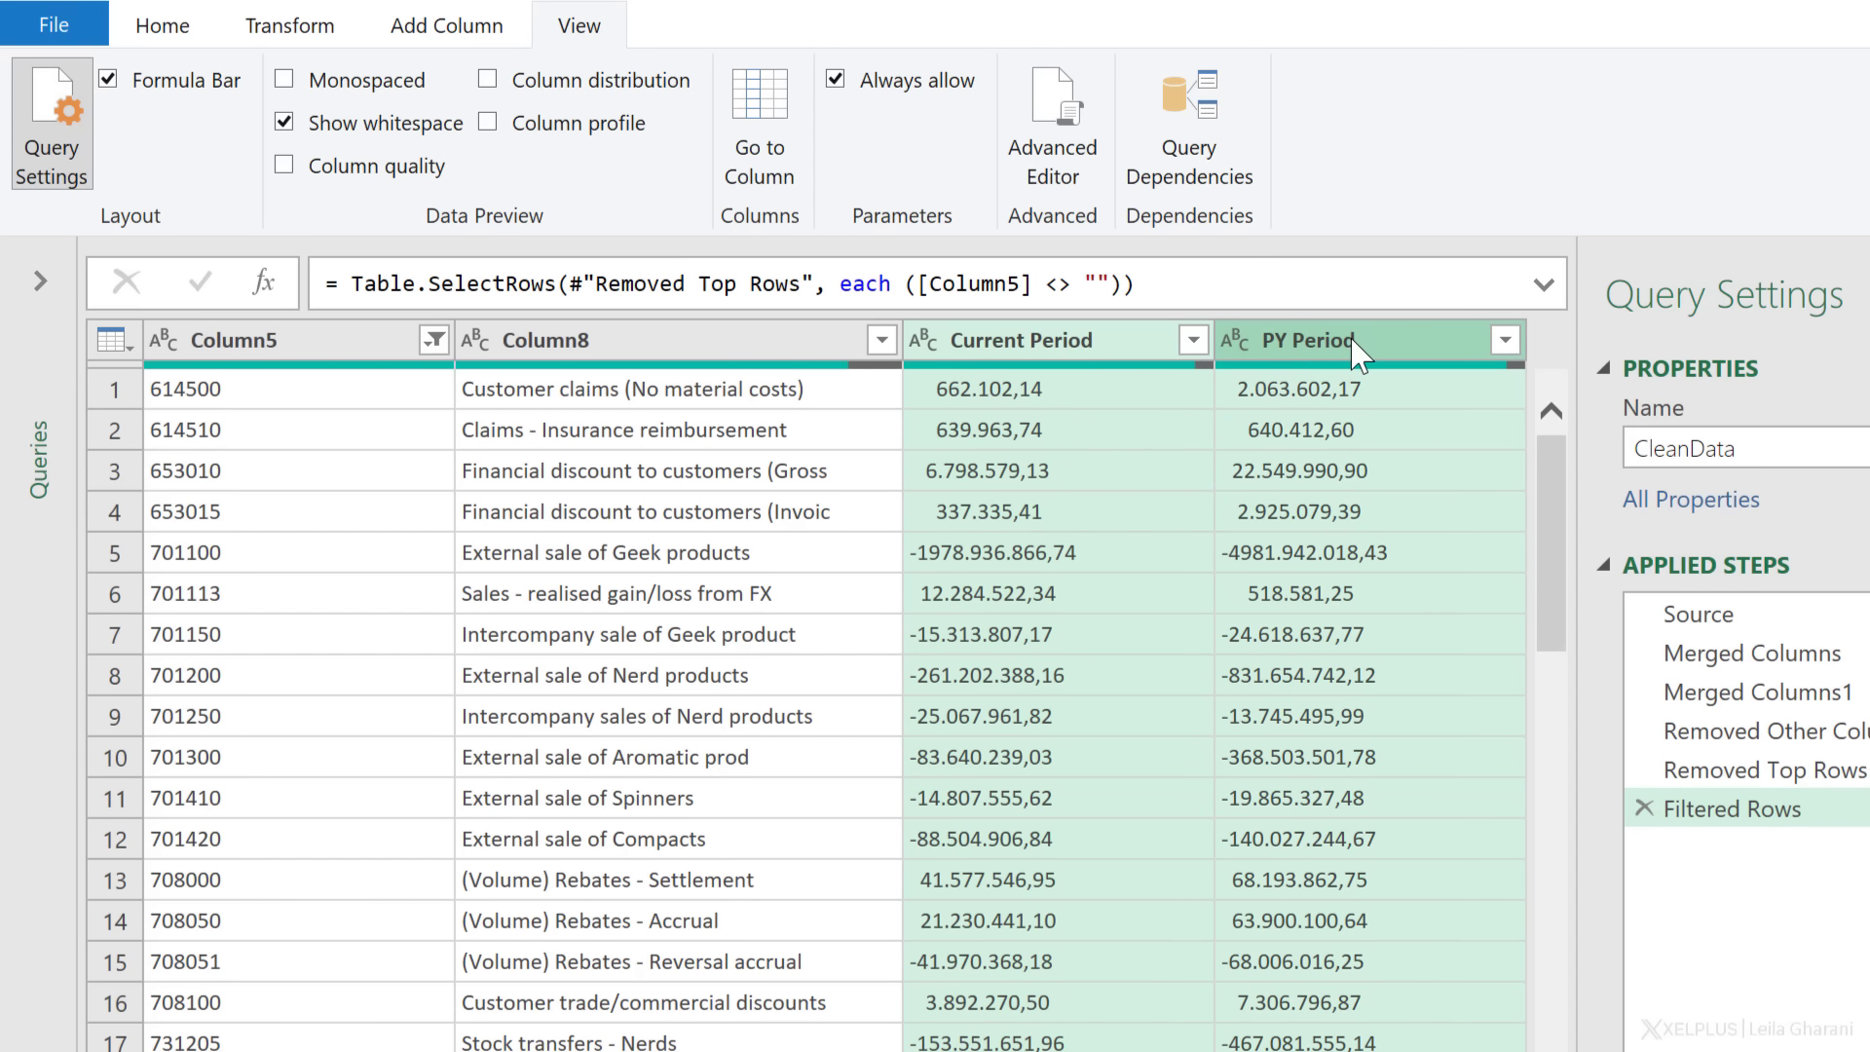
right_click(1351, 343)
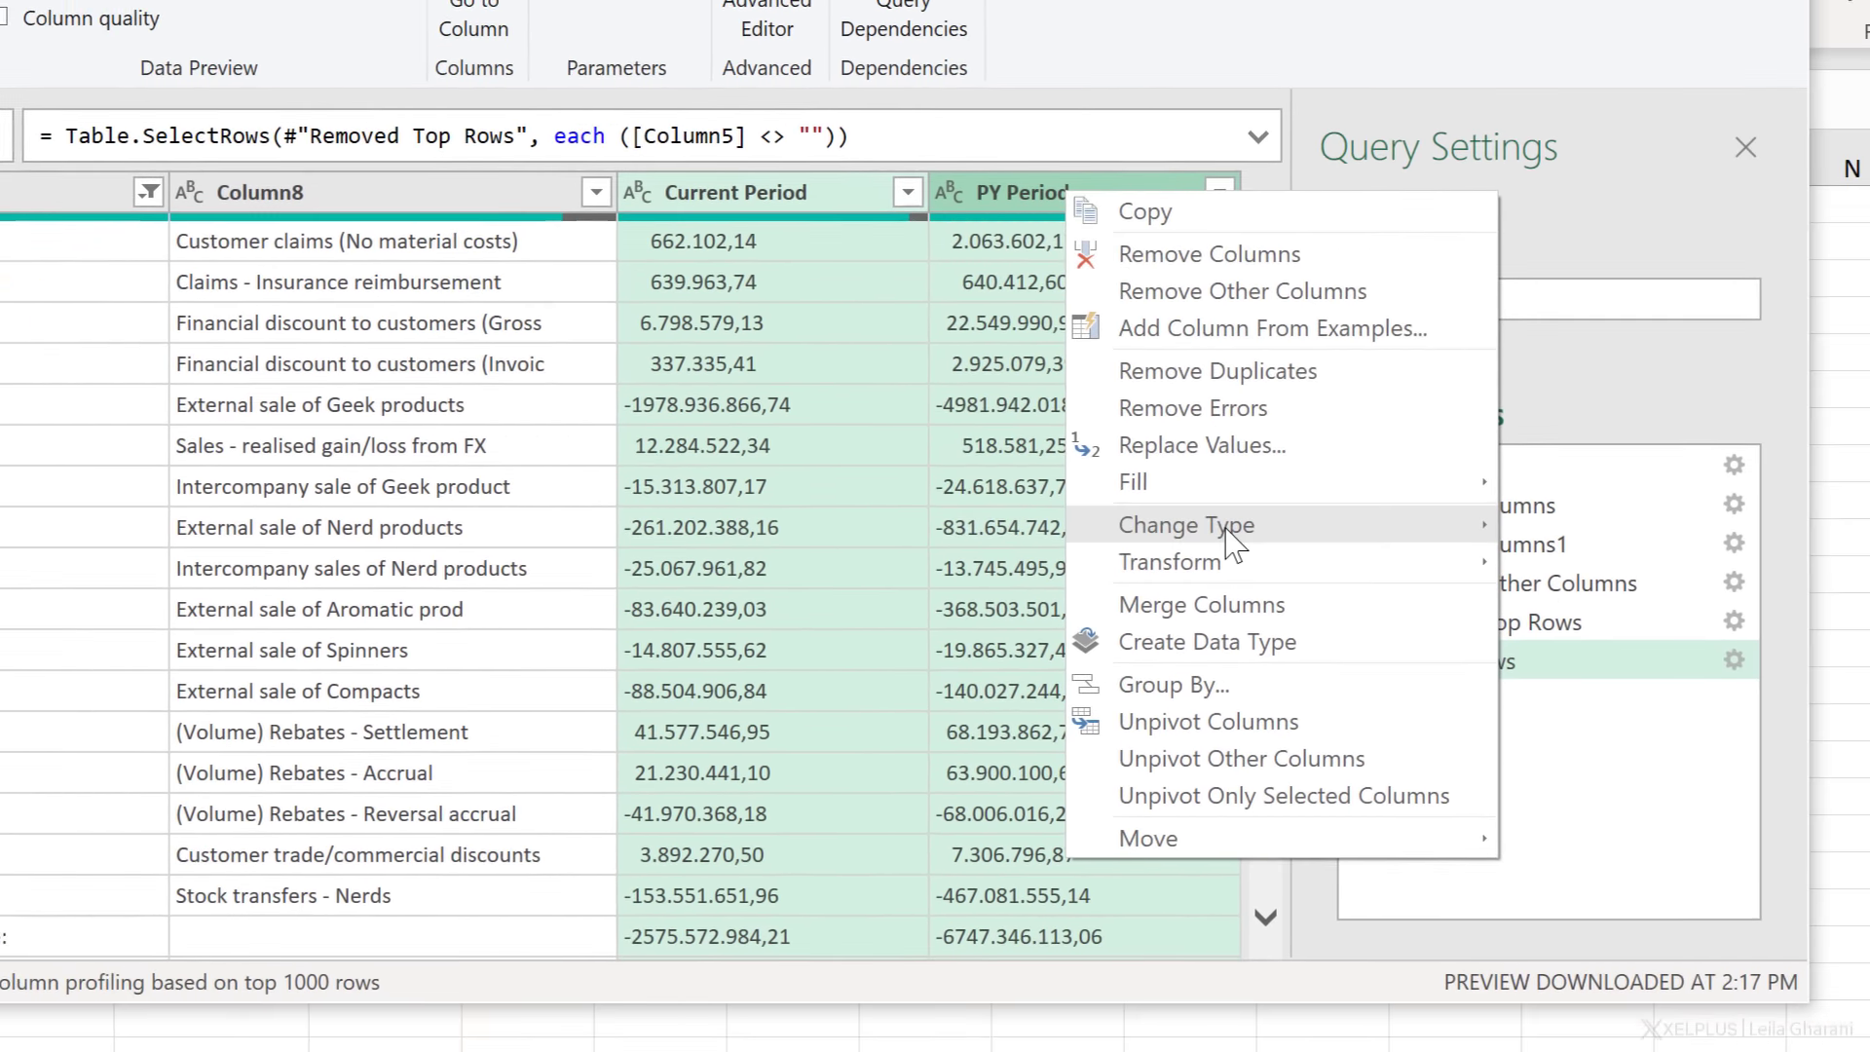
mouse_move(1569, 676)
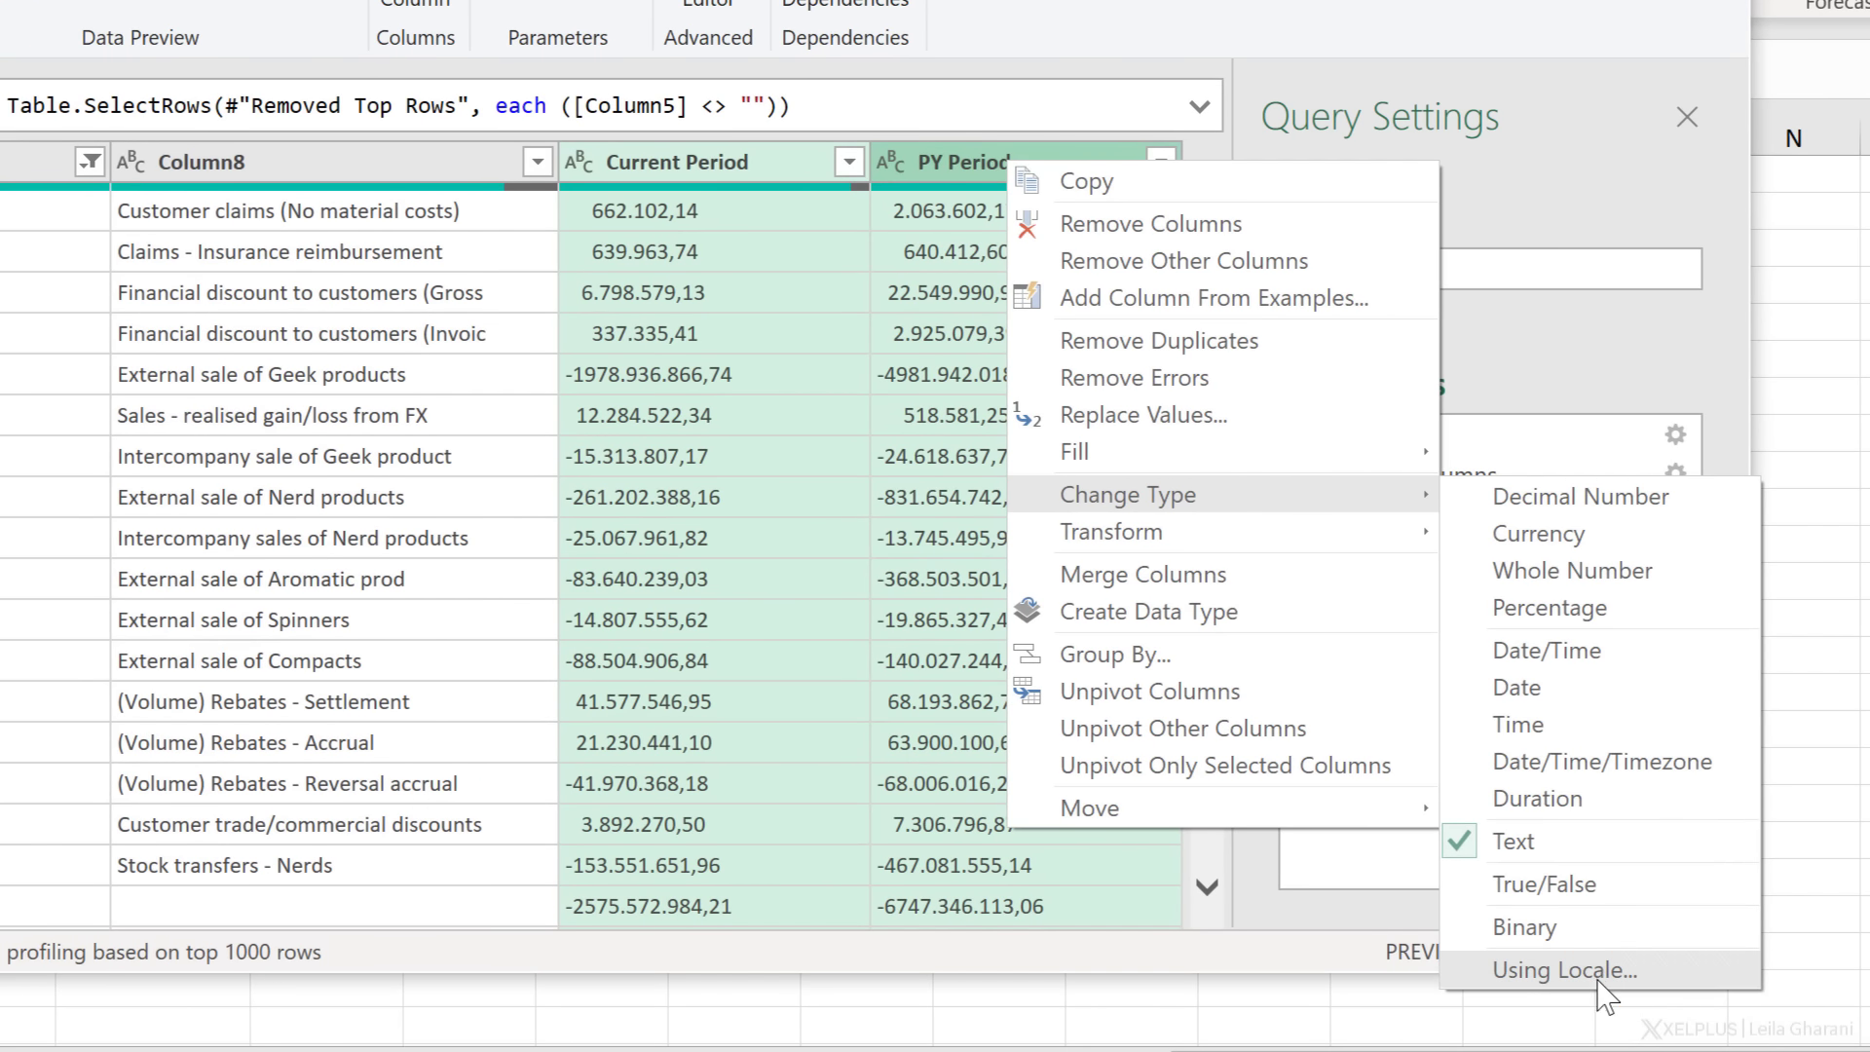
click(1598, 976)
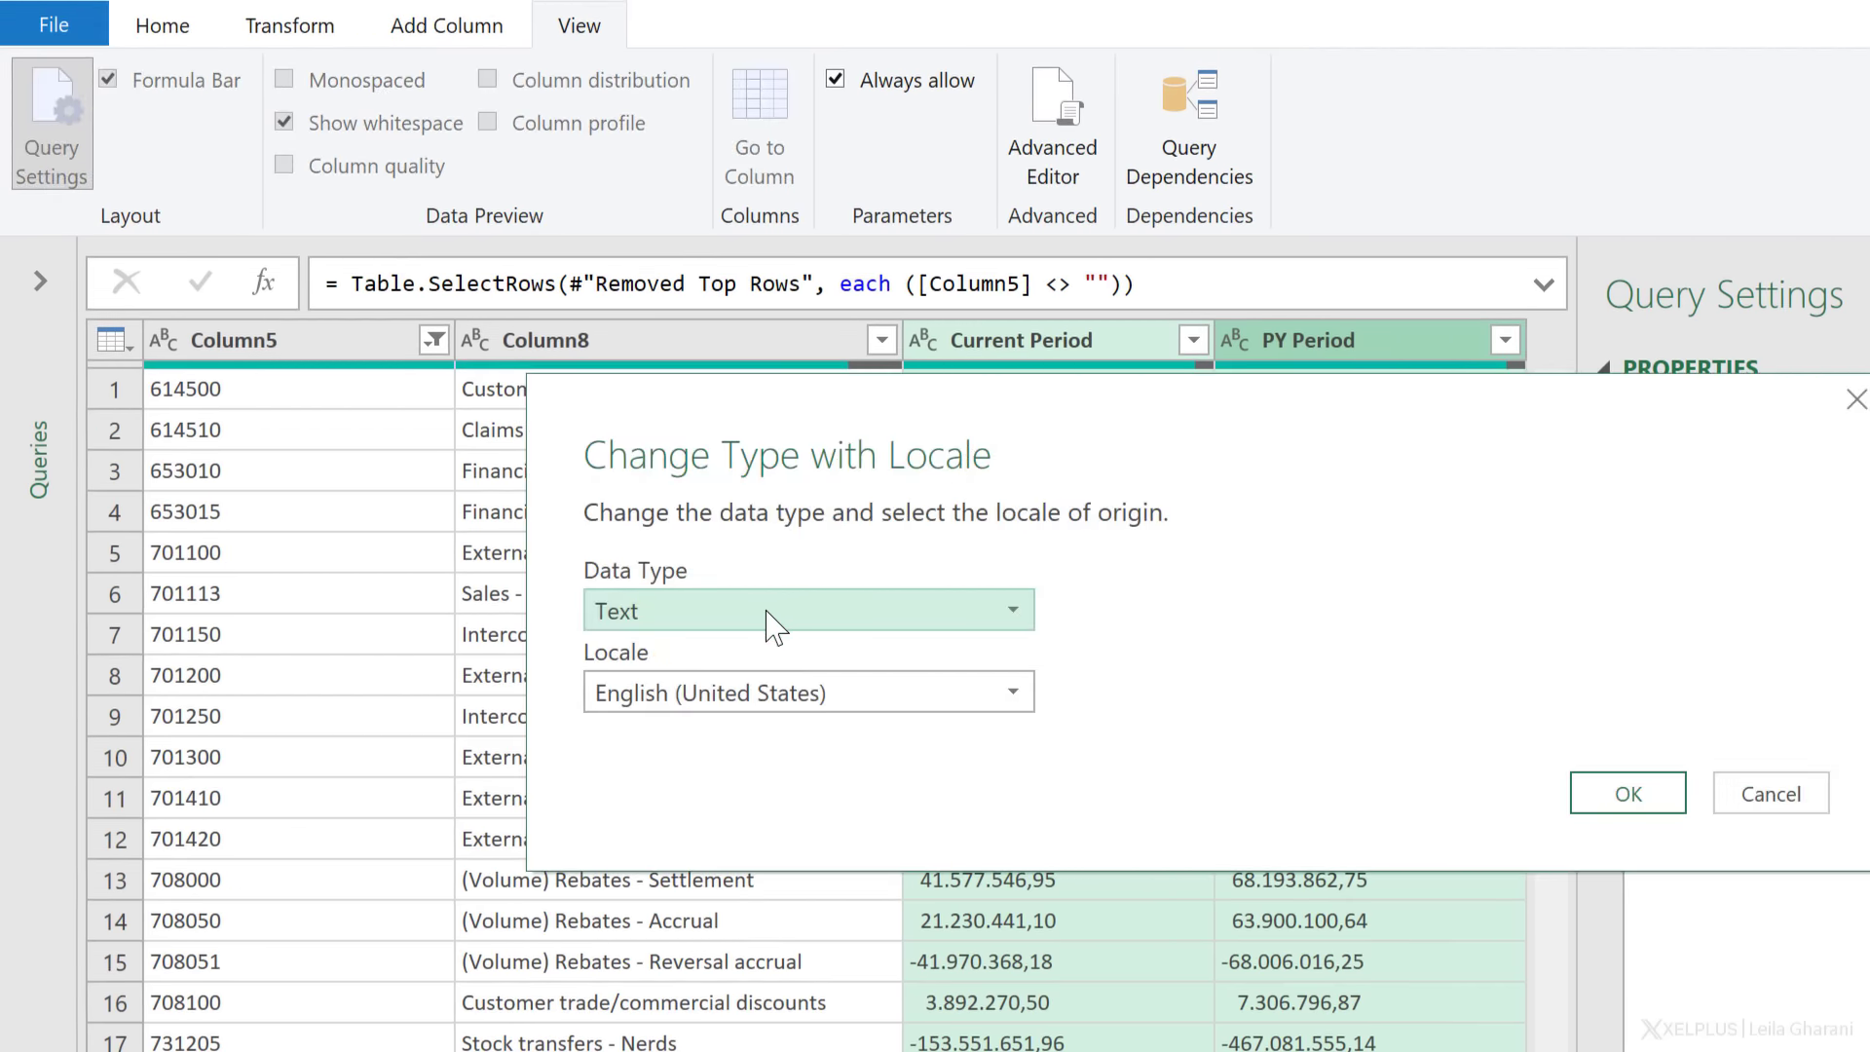
click(756, 633)
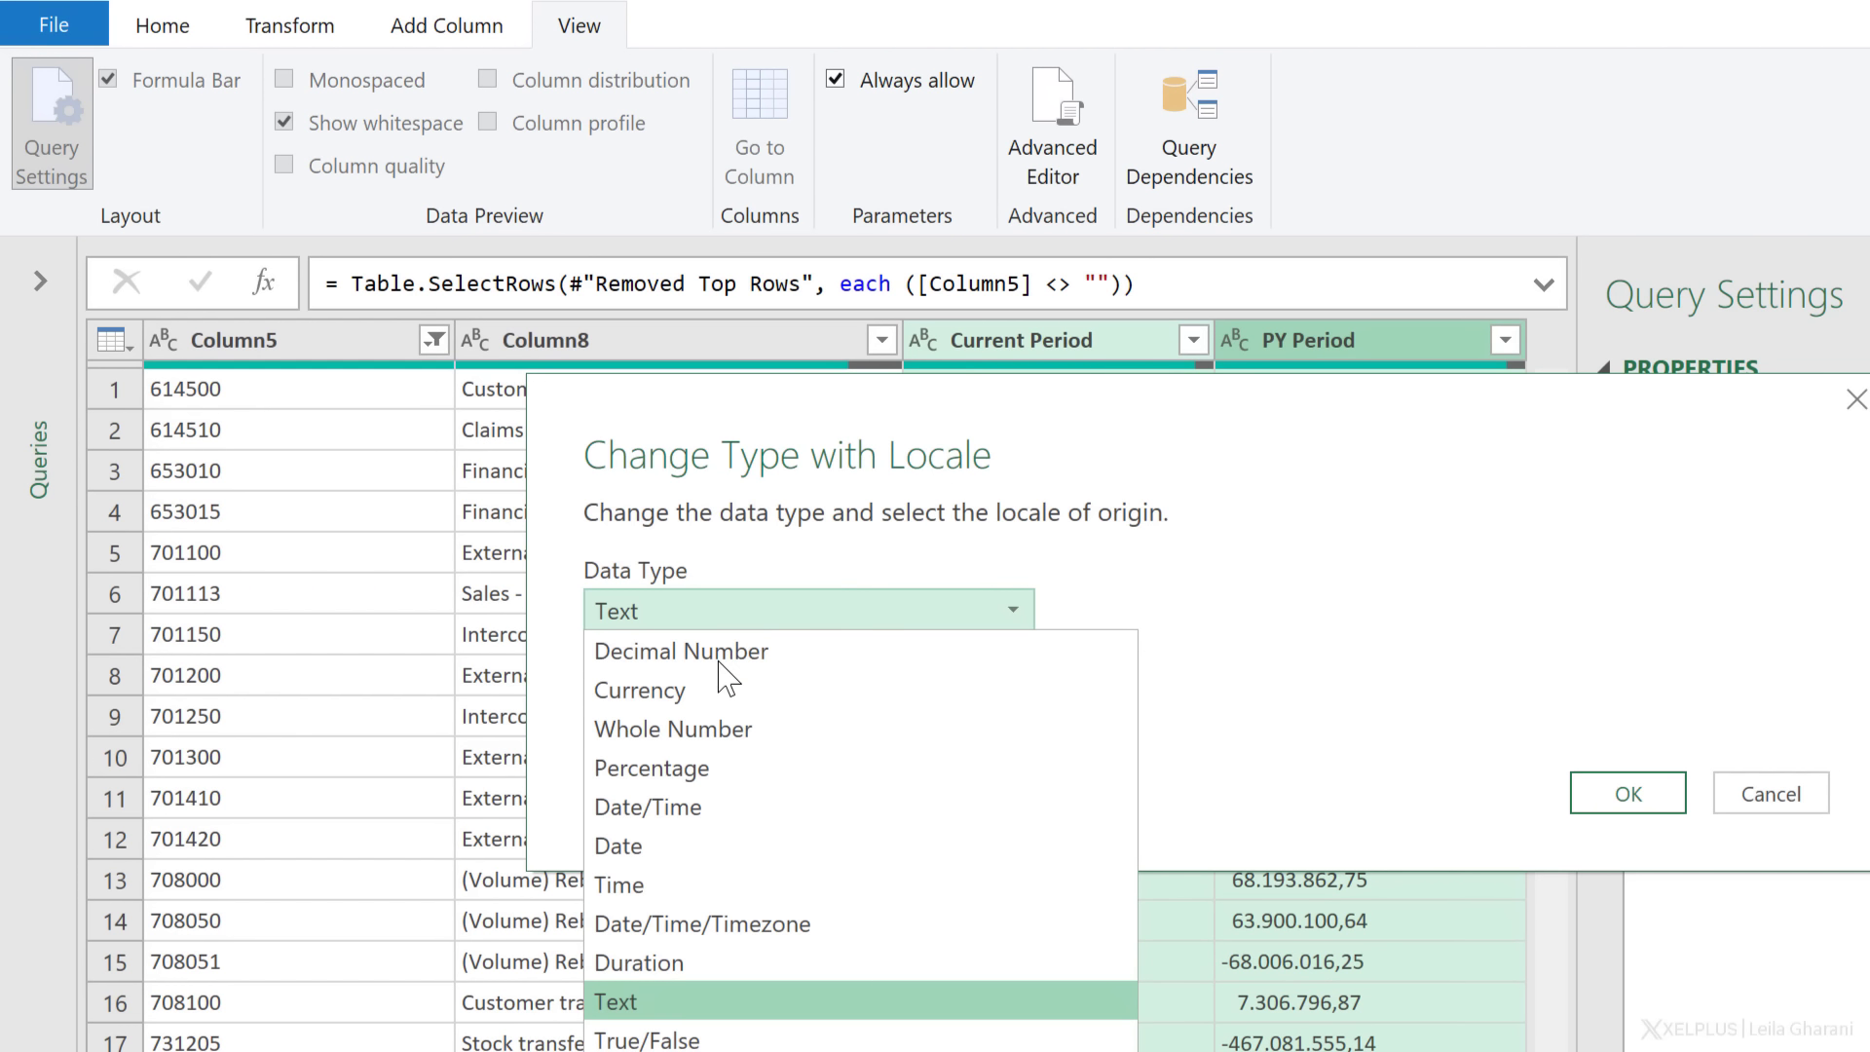
click(718, 692)
Step: Set the locale of origin to German (Austria)
click(731, 699)
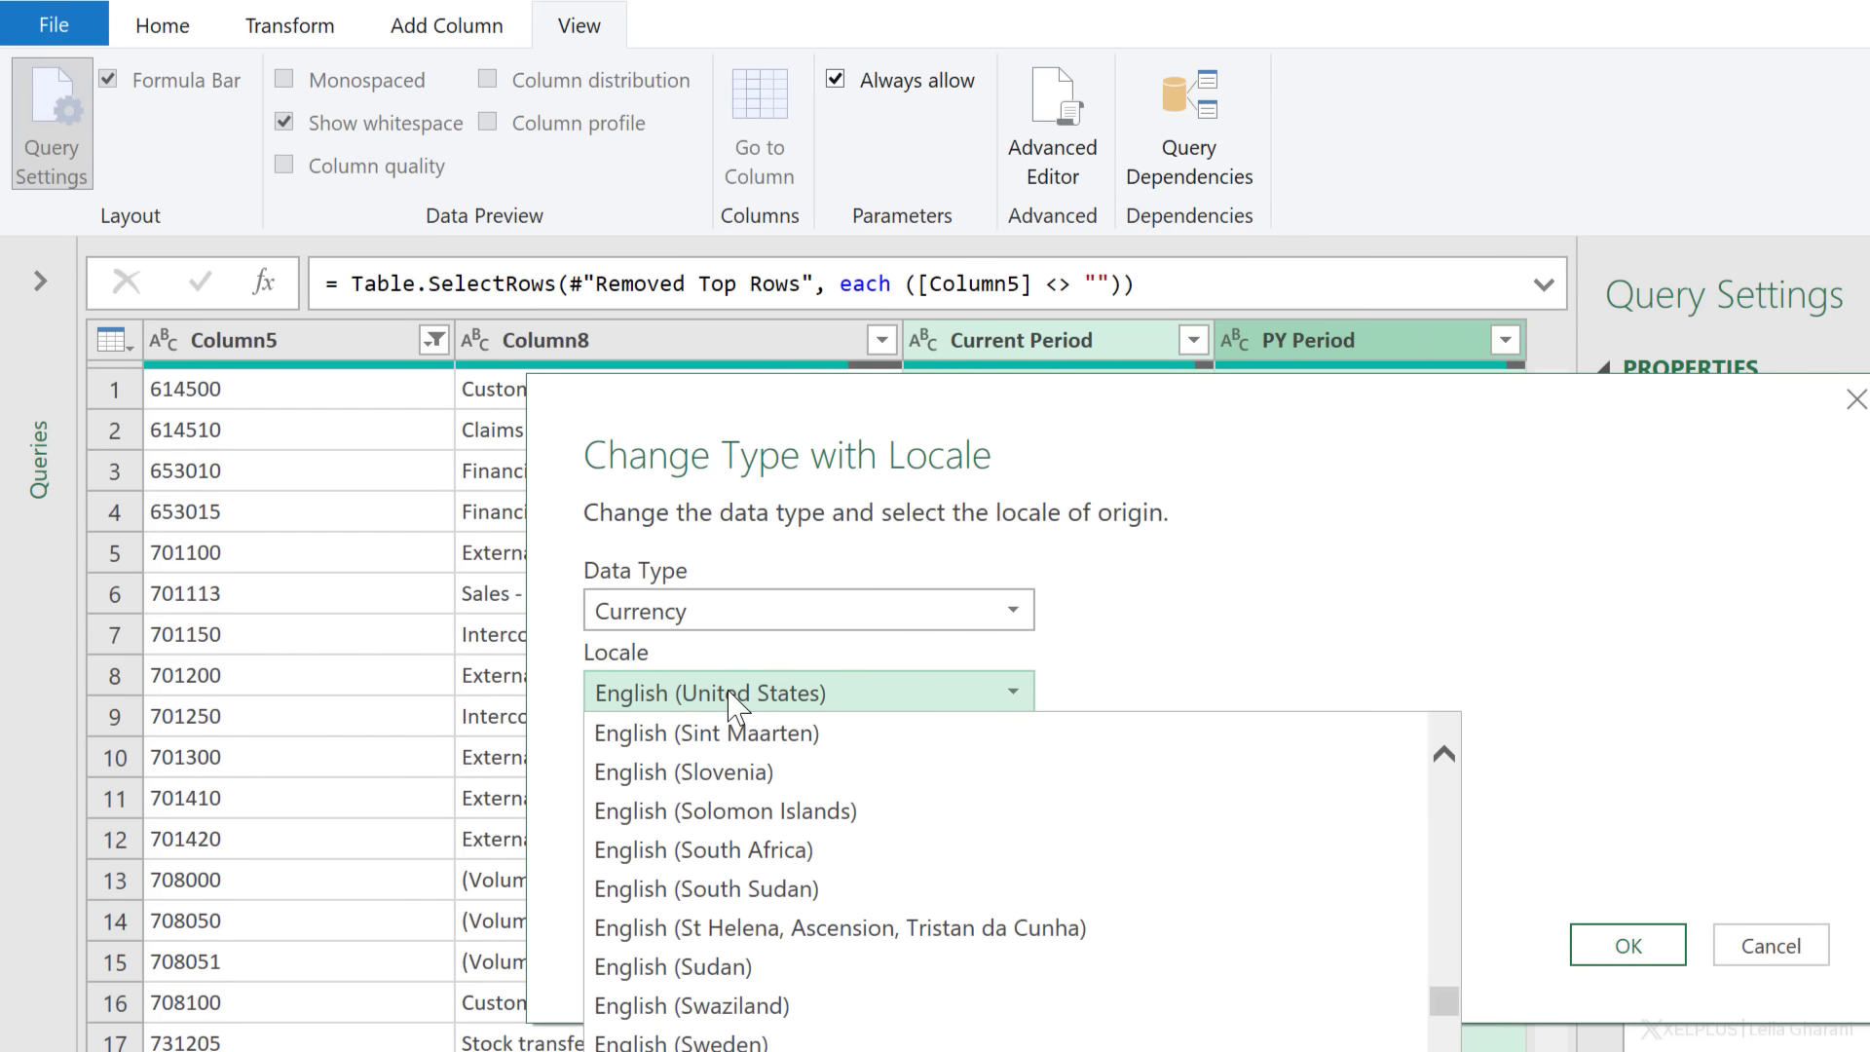
scroll(759, 877, down, 13)
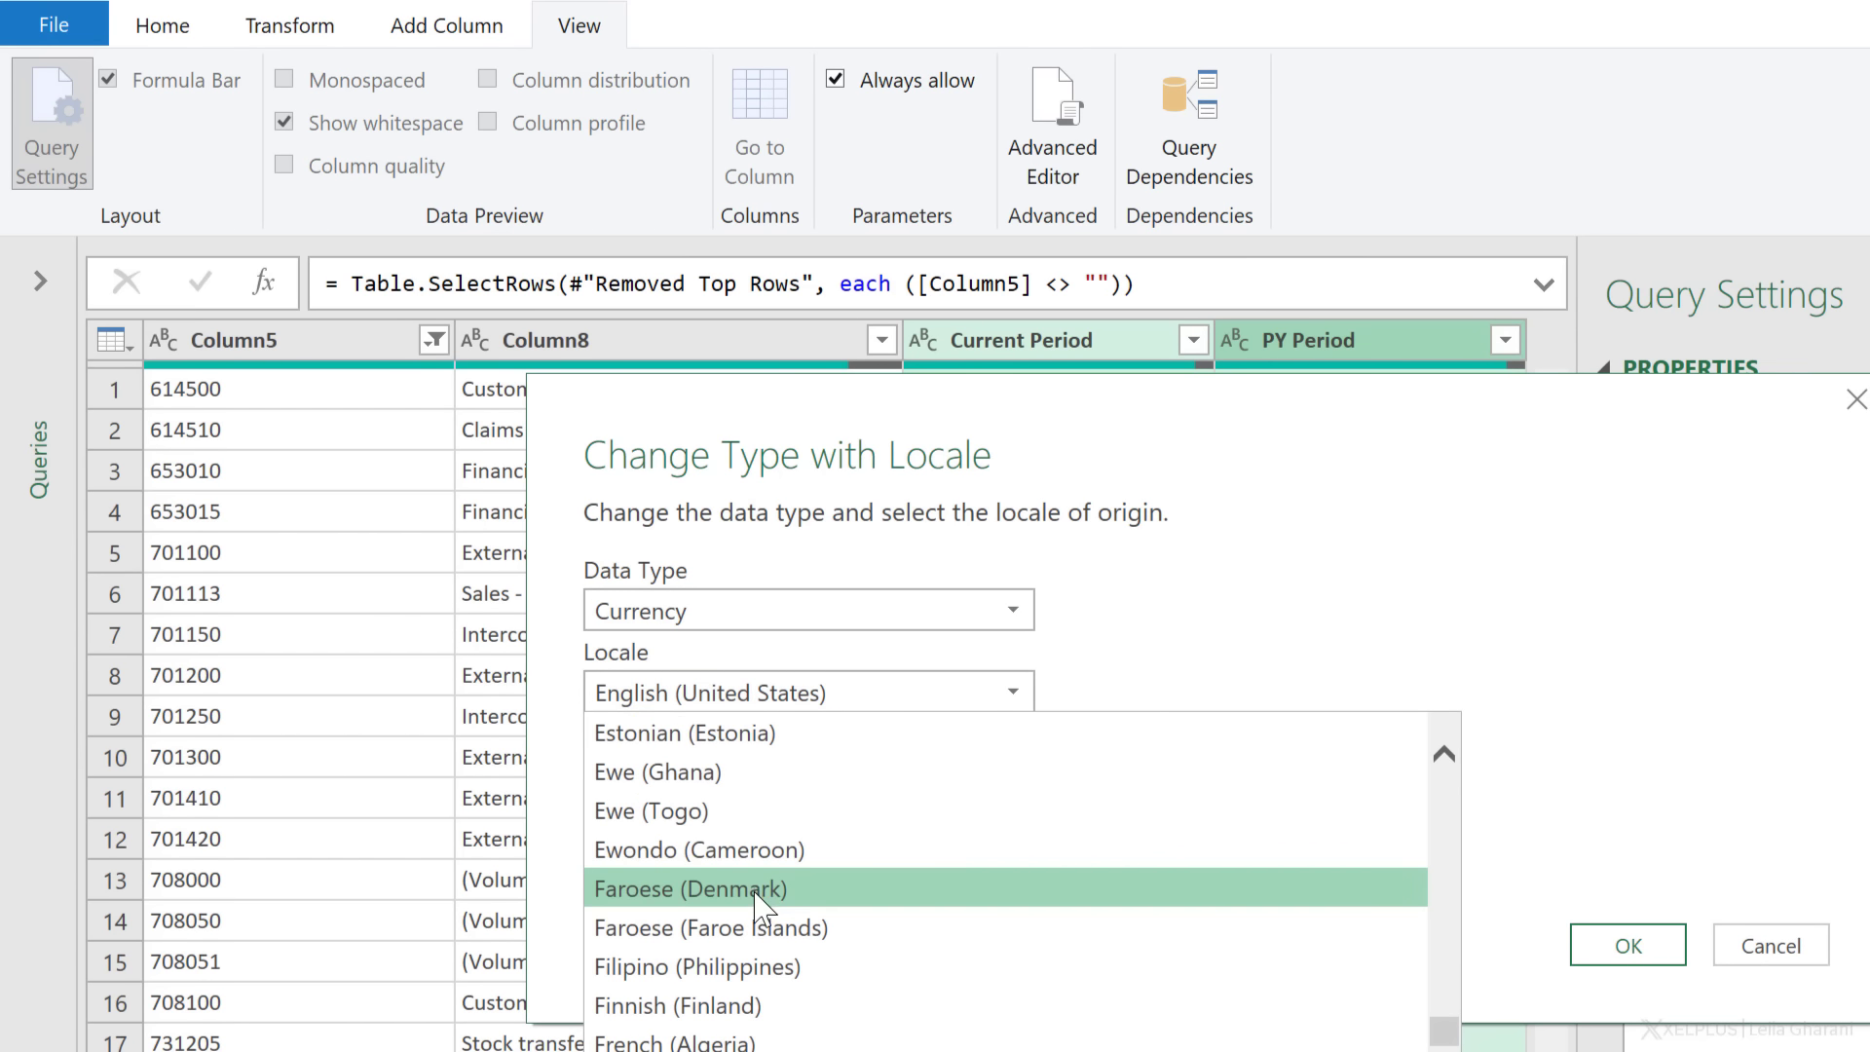
scroll(757, 905, down, 20)
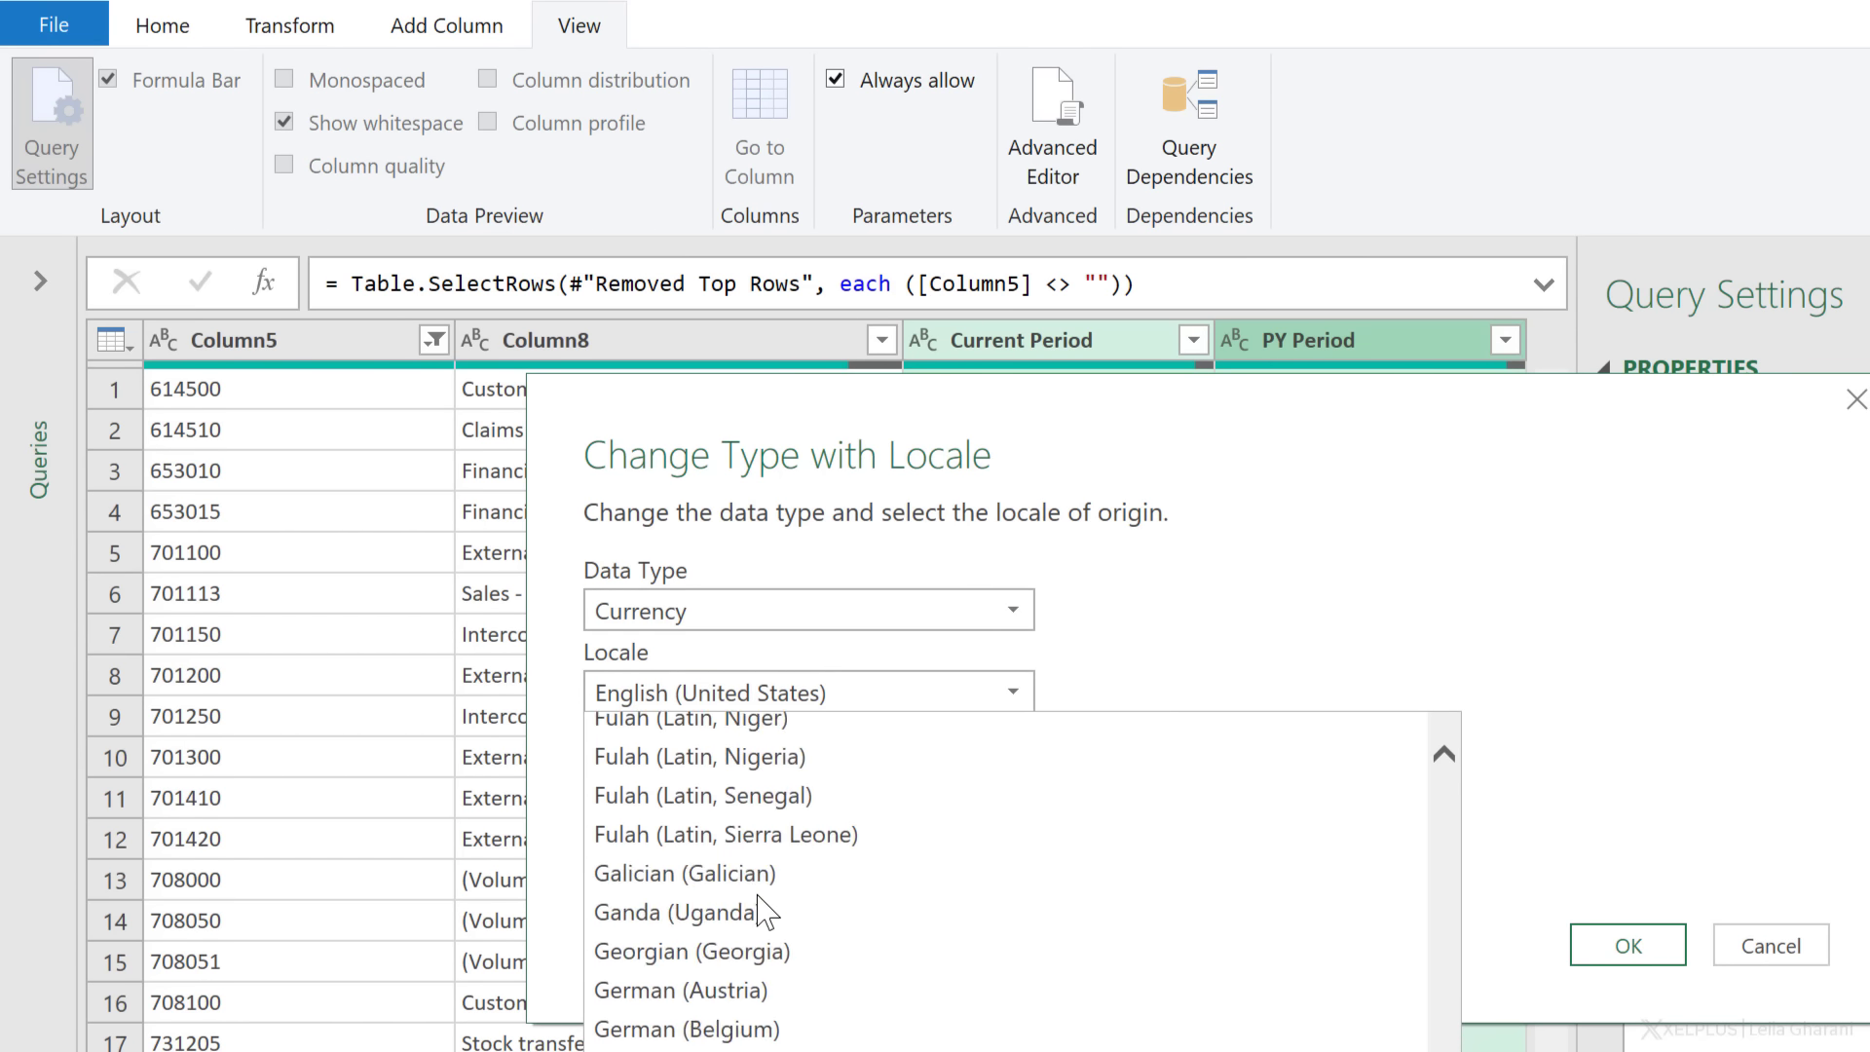
scroll(757, 905, up, 3)
scroll(763, 901, up, 1)
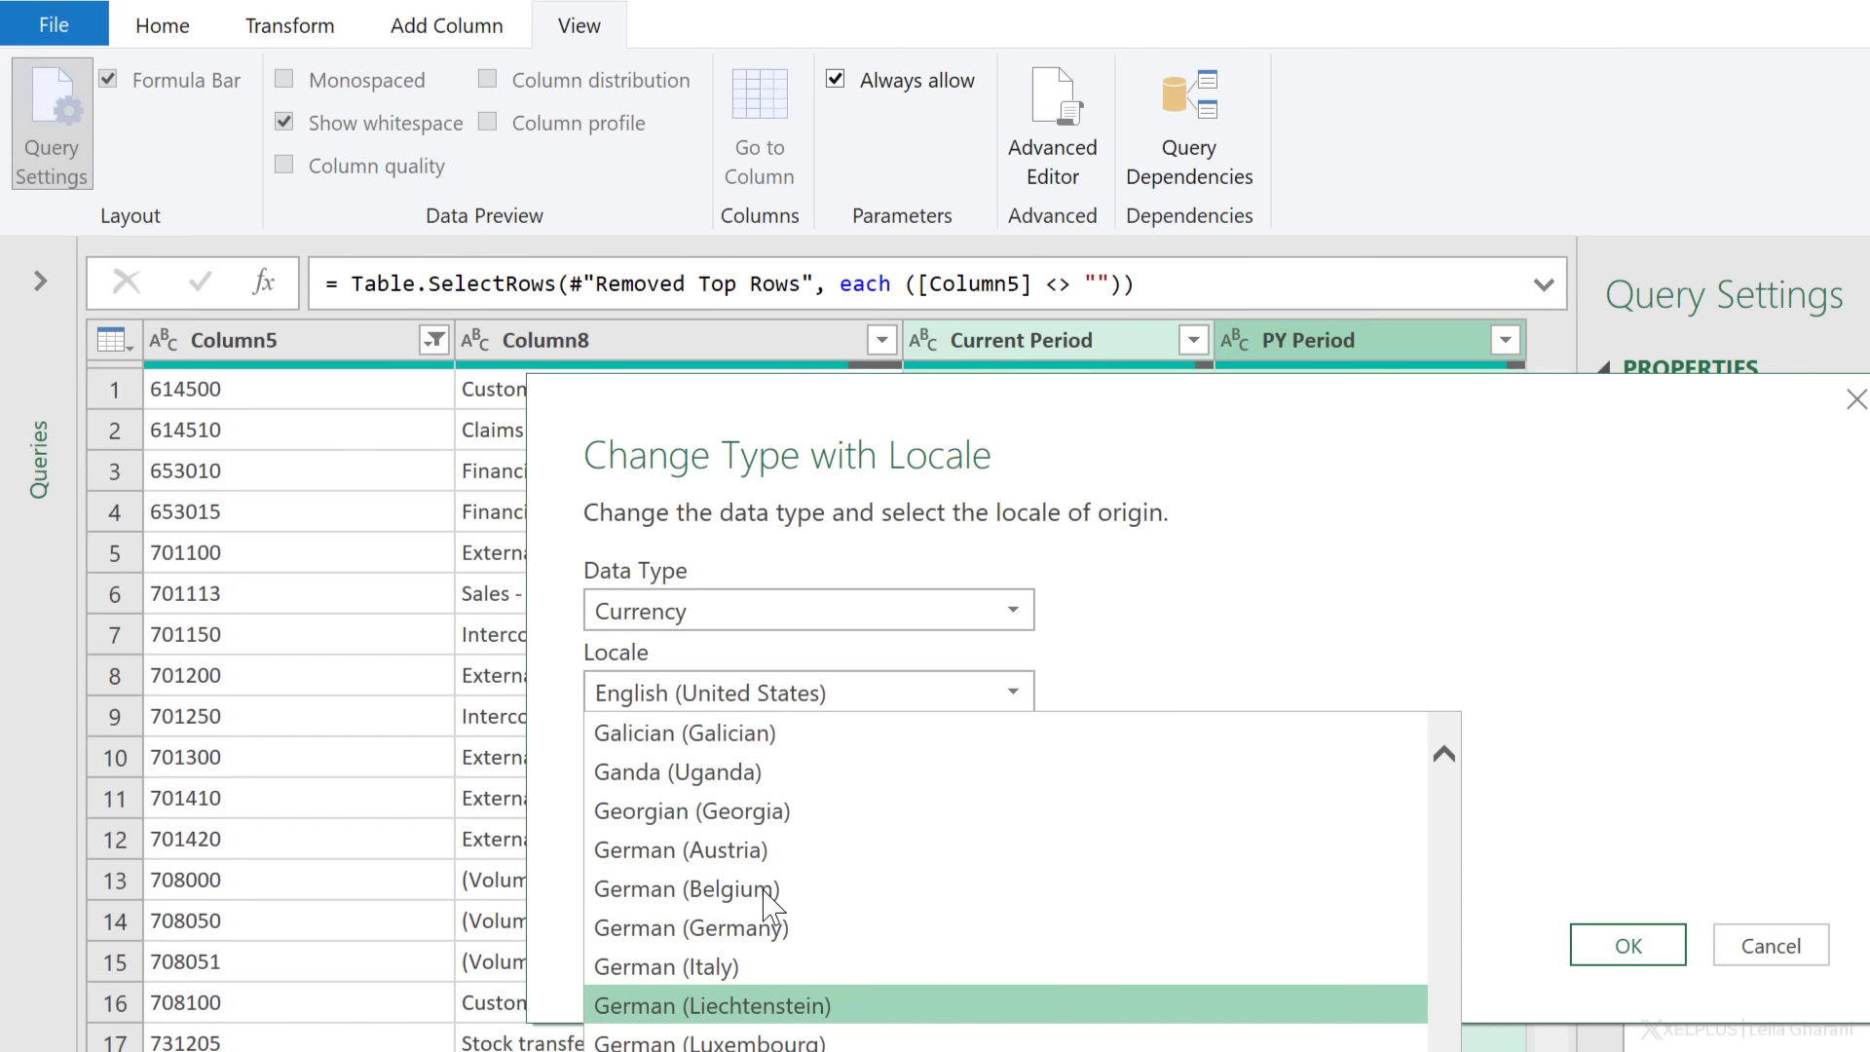
click(723, 859)
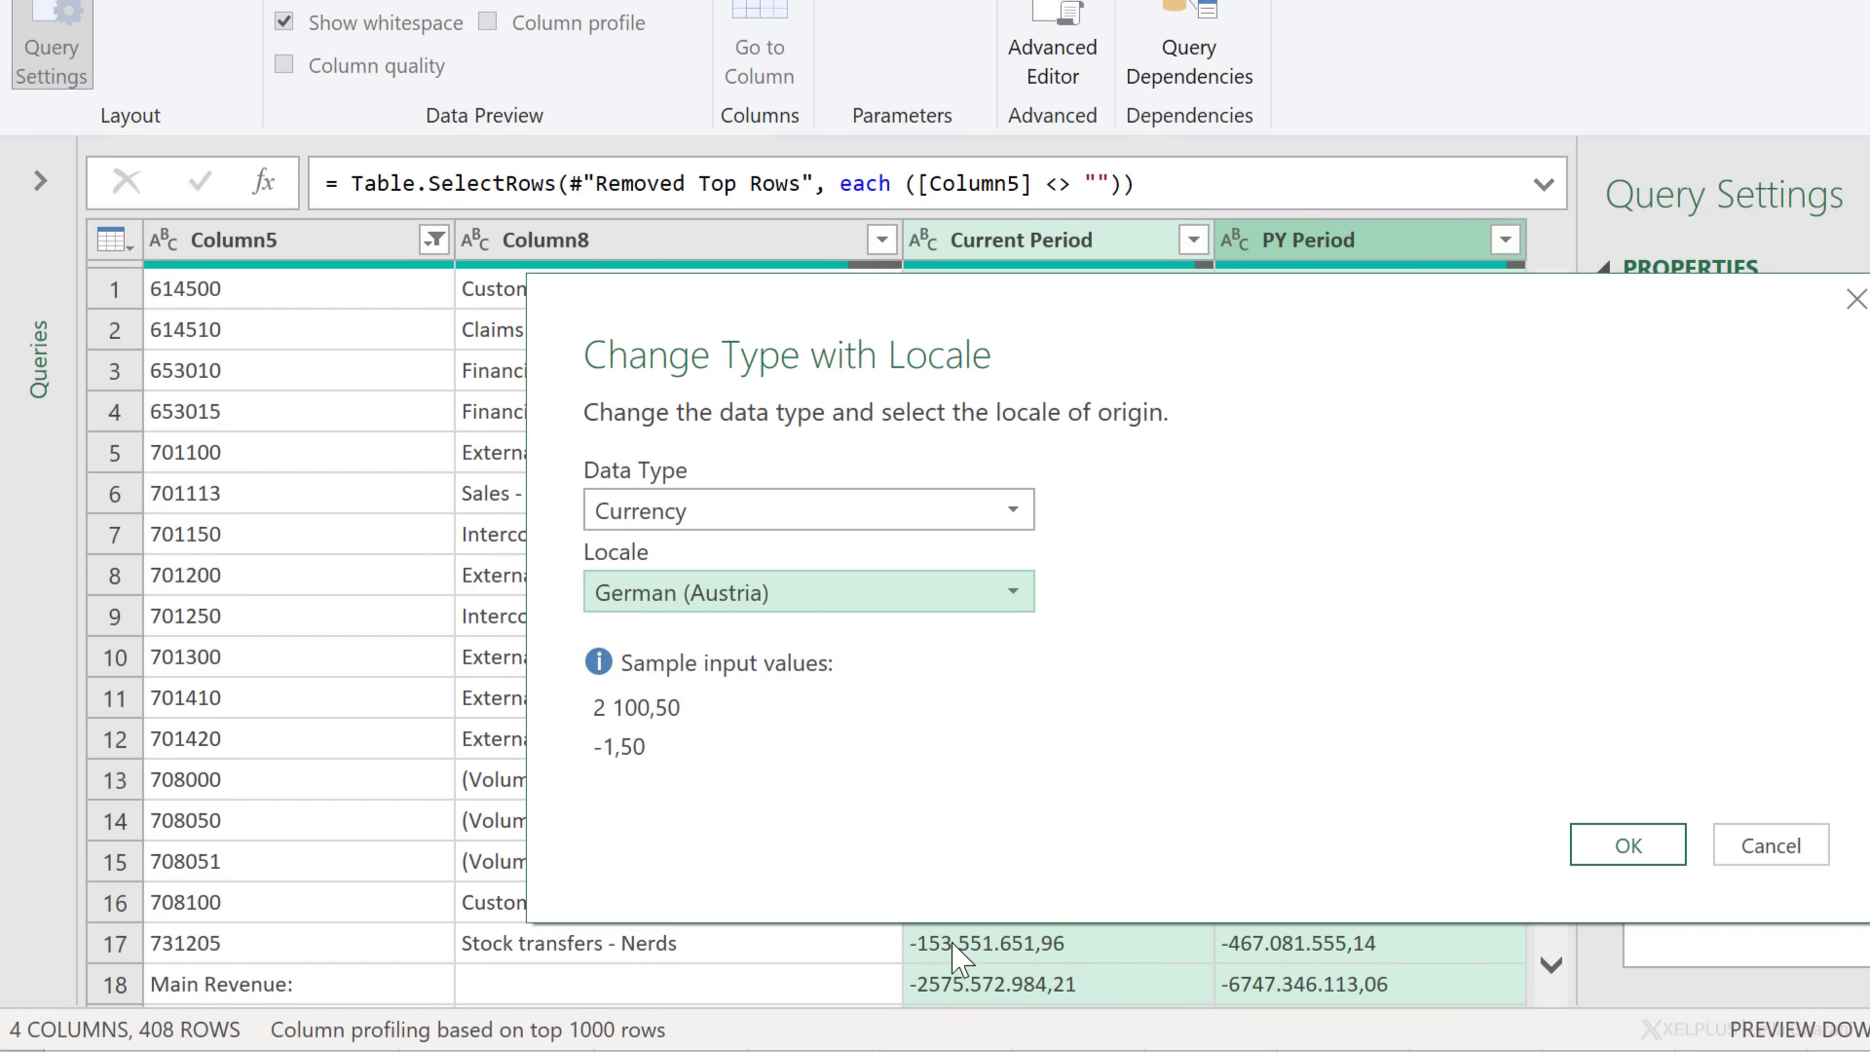
Step: Set the locale of origin to German (Germany) and apply the Currency type change to both period columns
click(945, 616)
scroll(822, 984, down, 2)
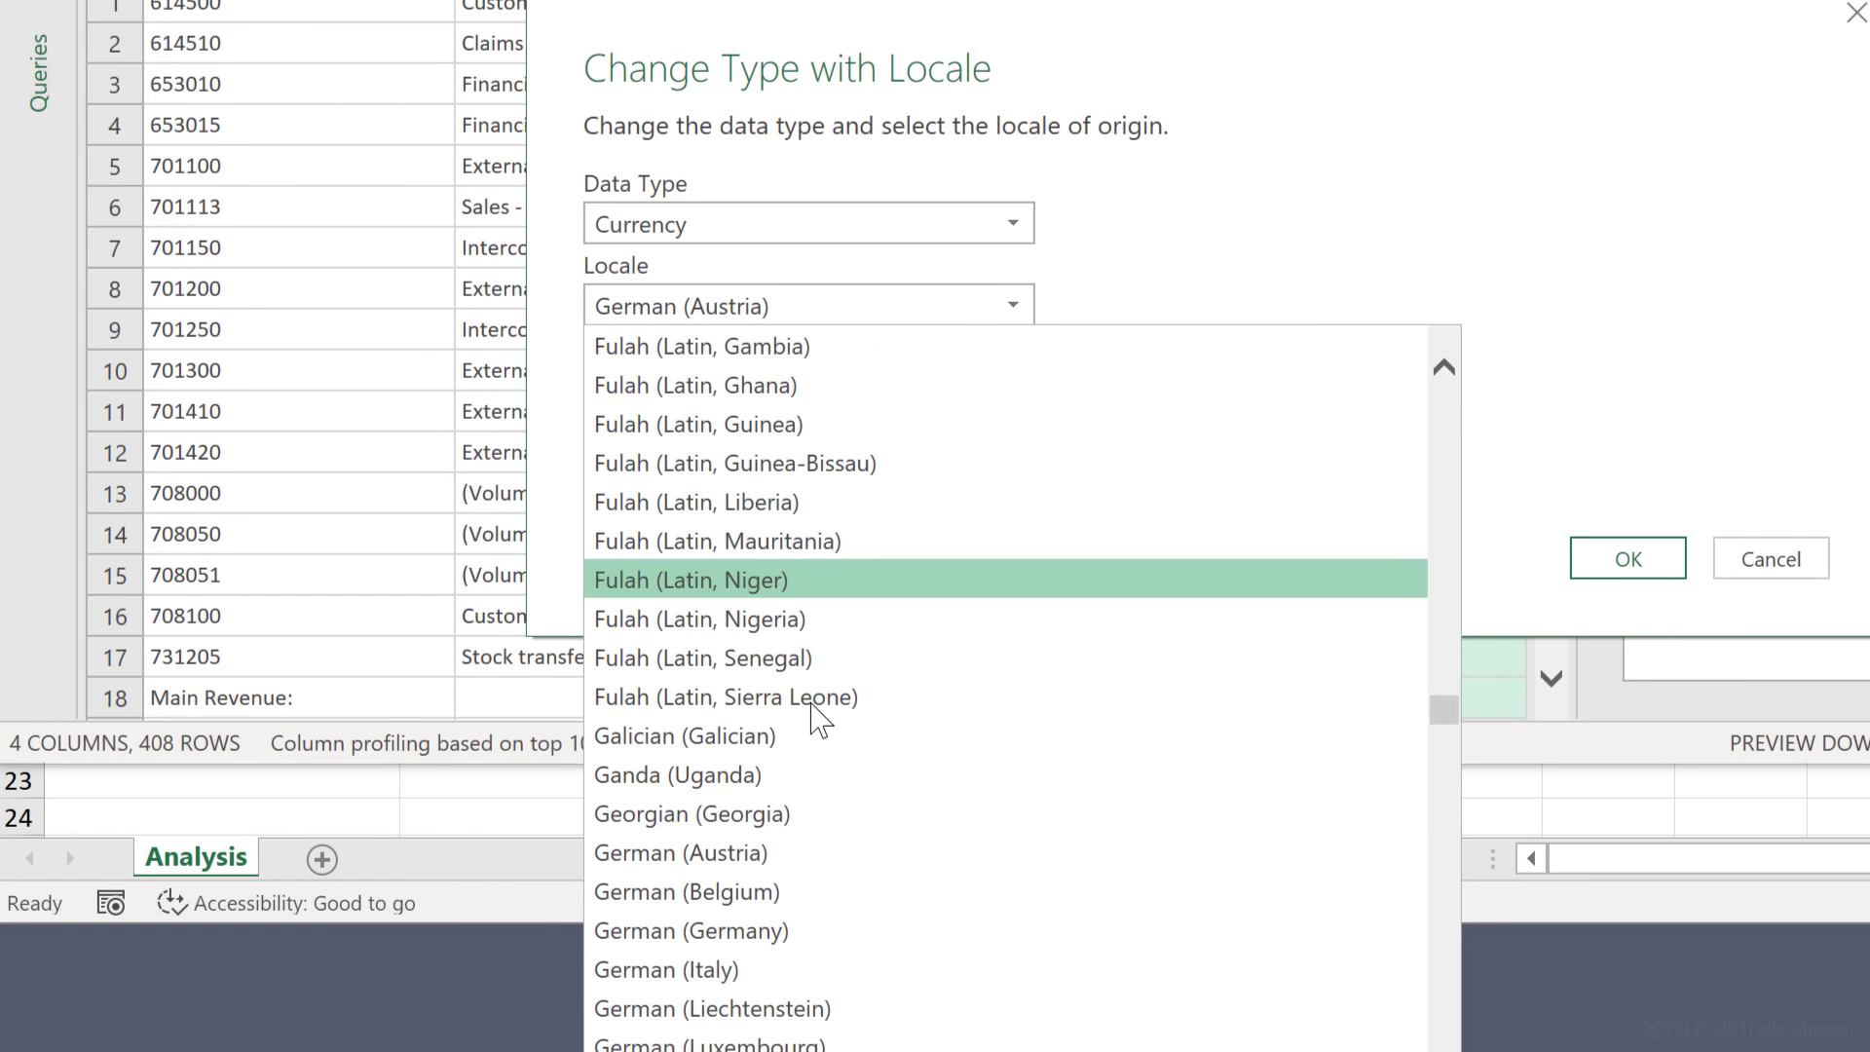
click(760, 933)
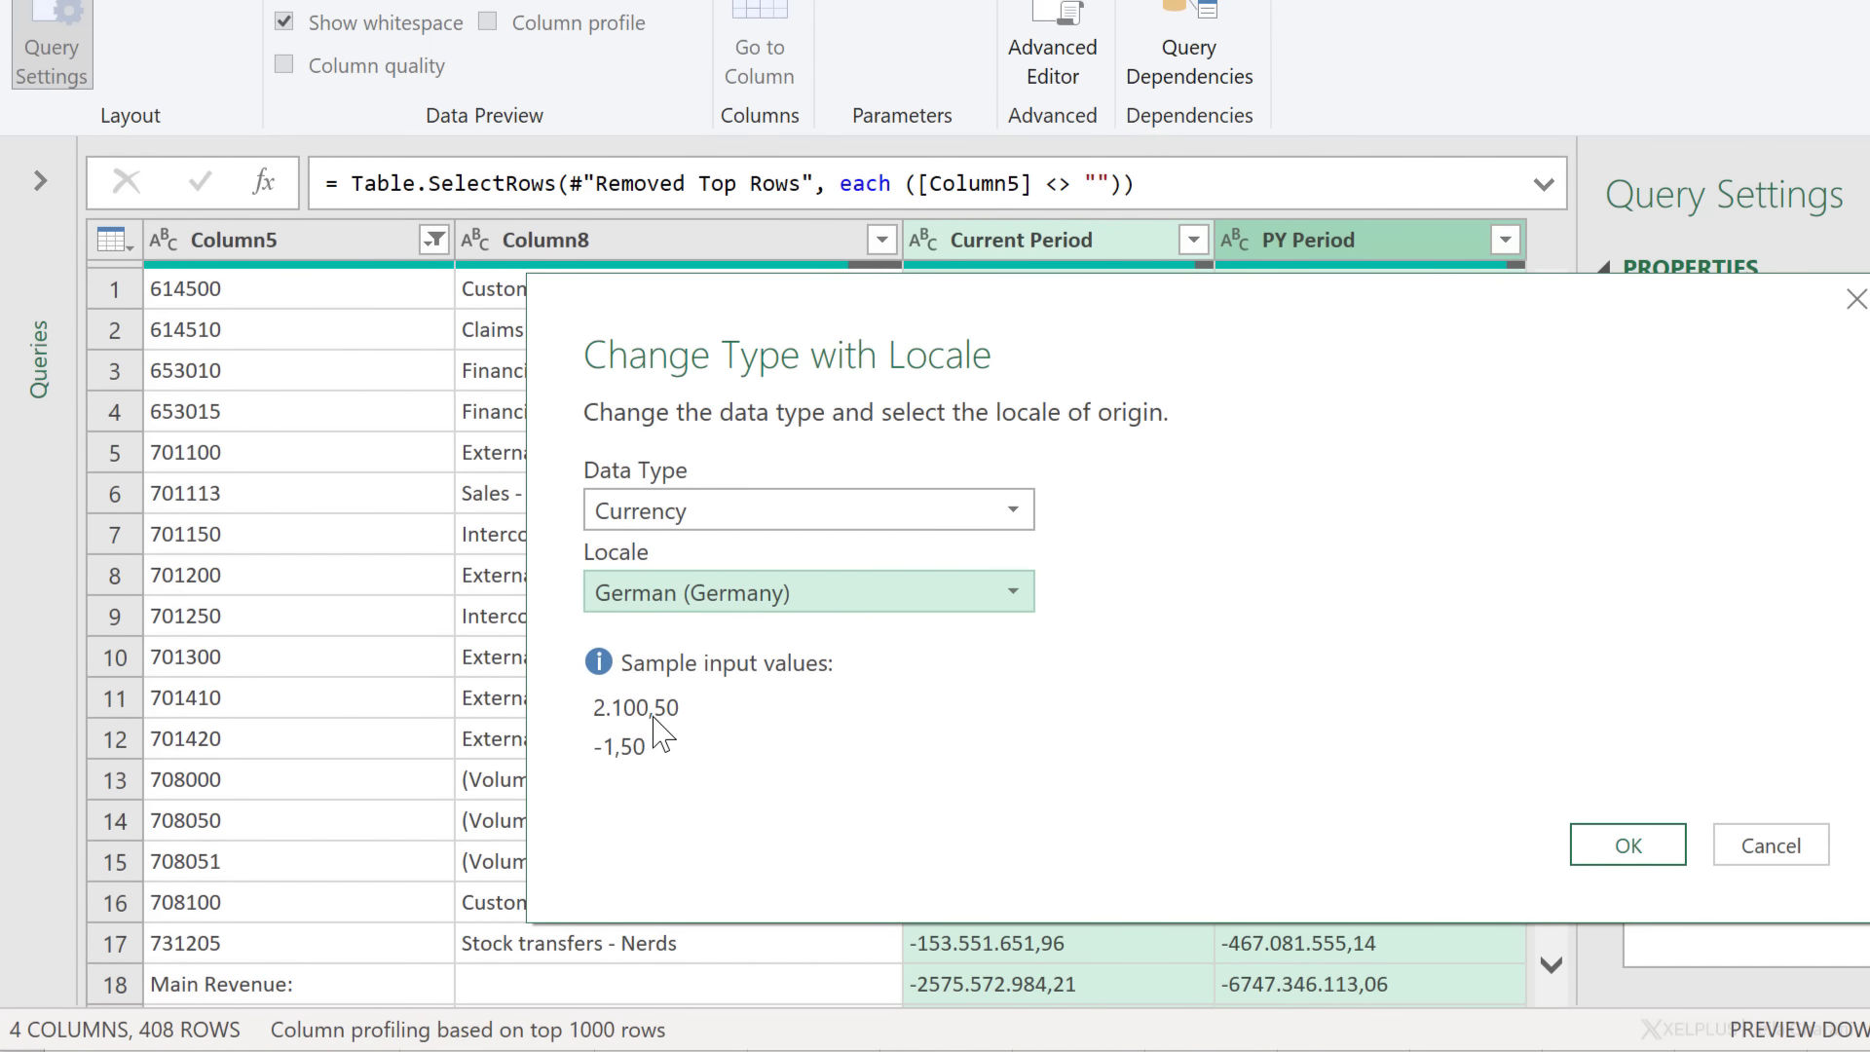
click(1587, 838)
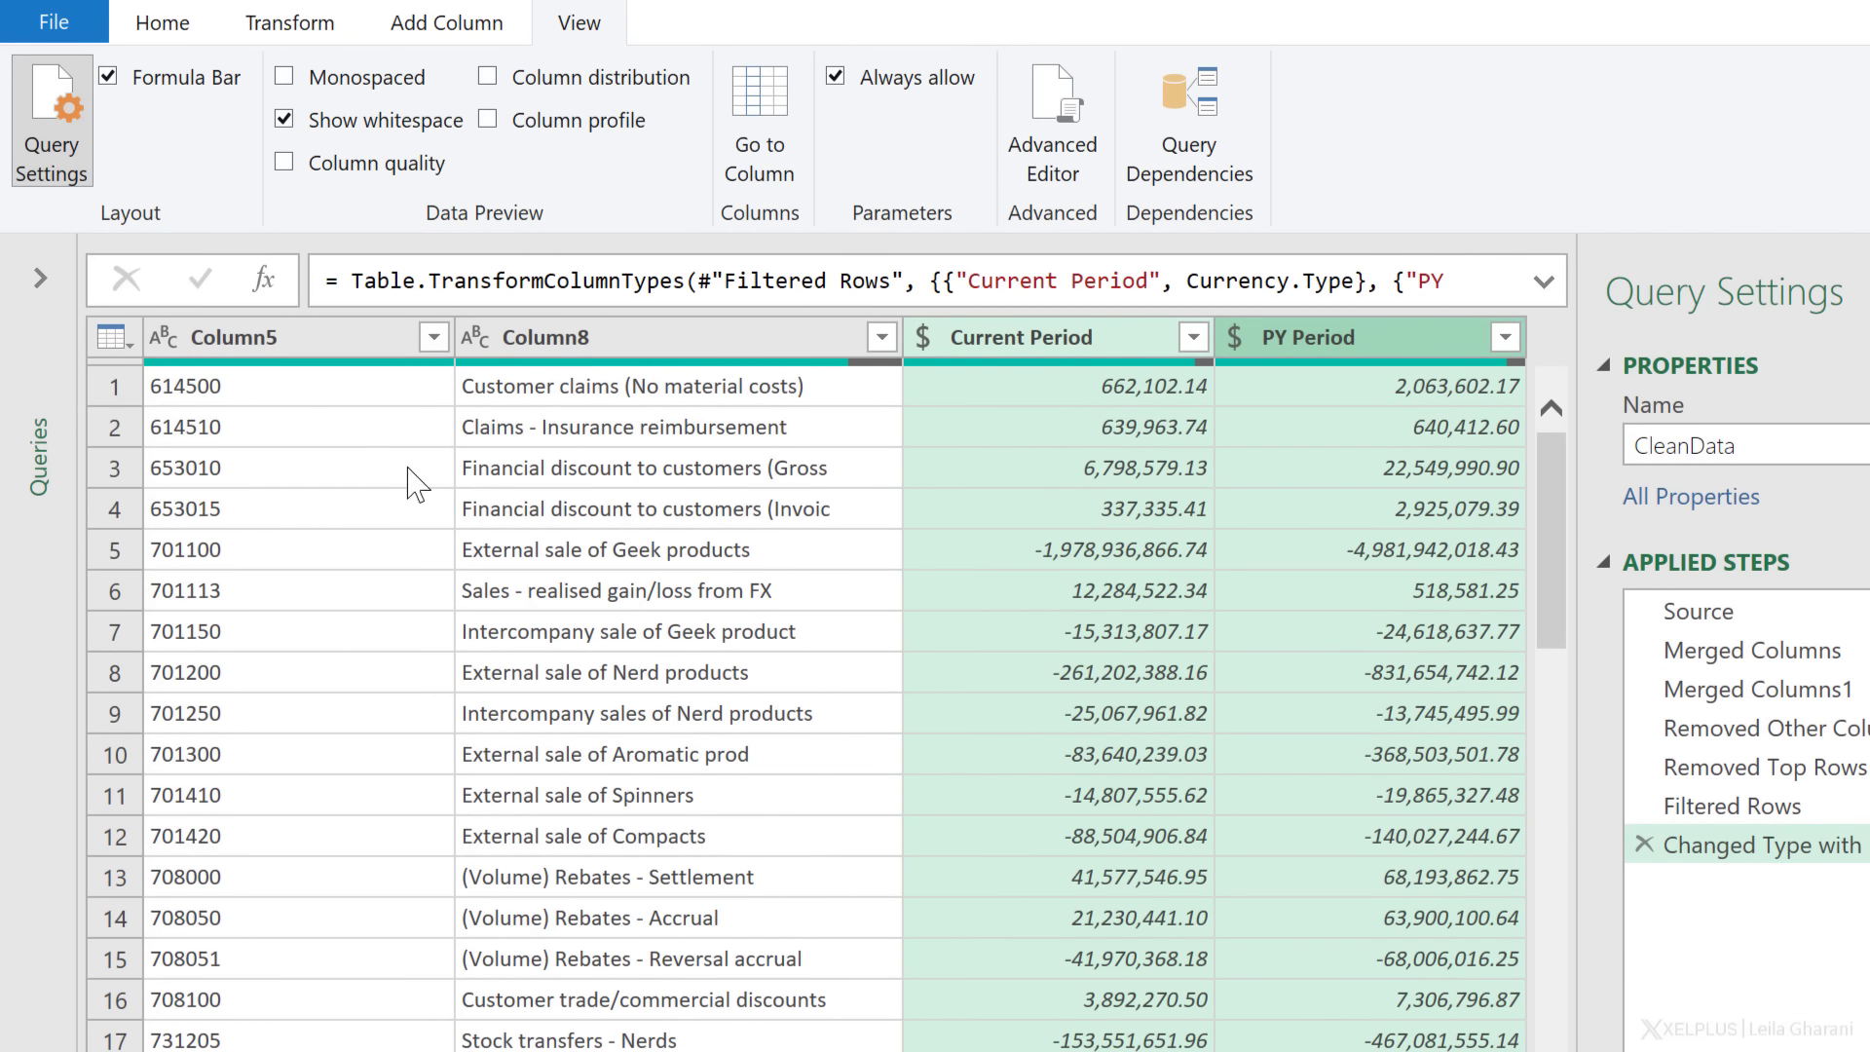
Step: Remove the colons from the subtotal labels in Column5 by replacing ":" with an empty value
click(266, 476)
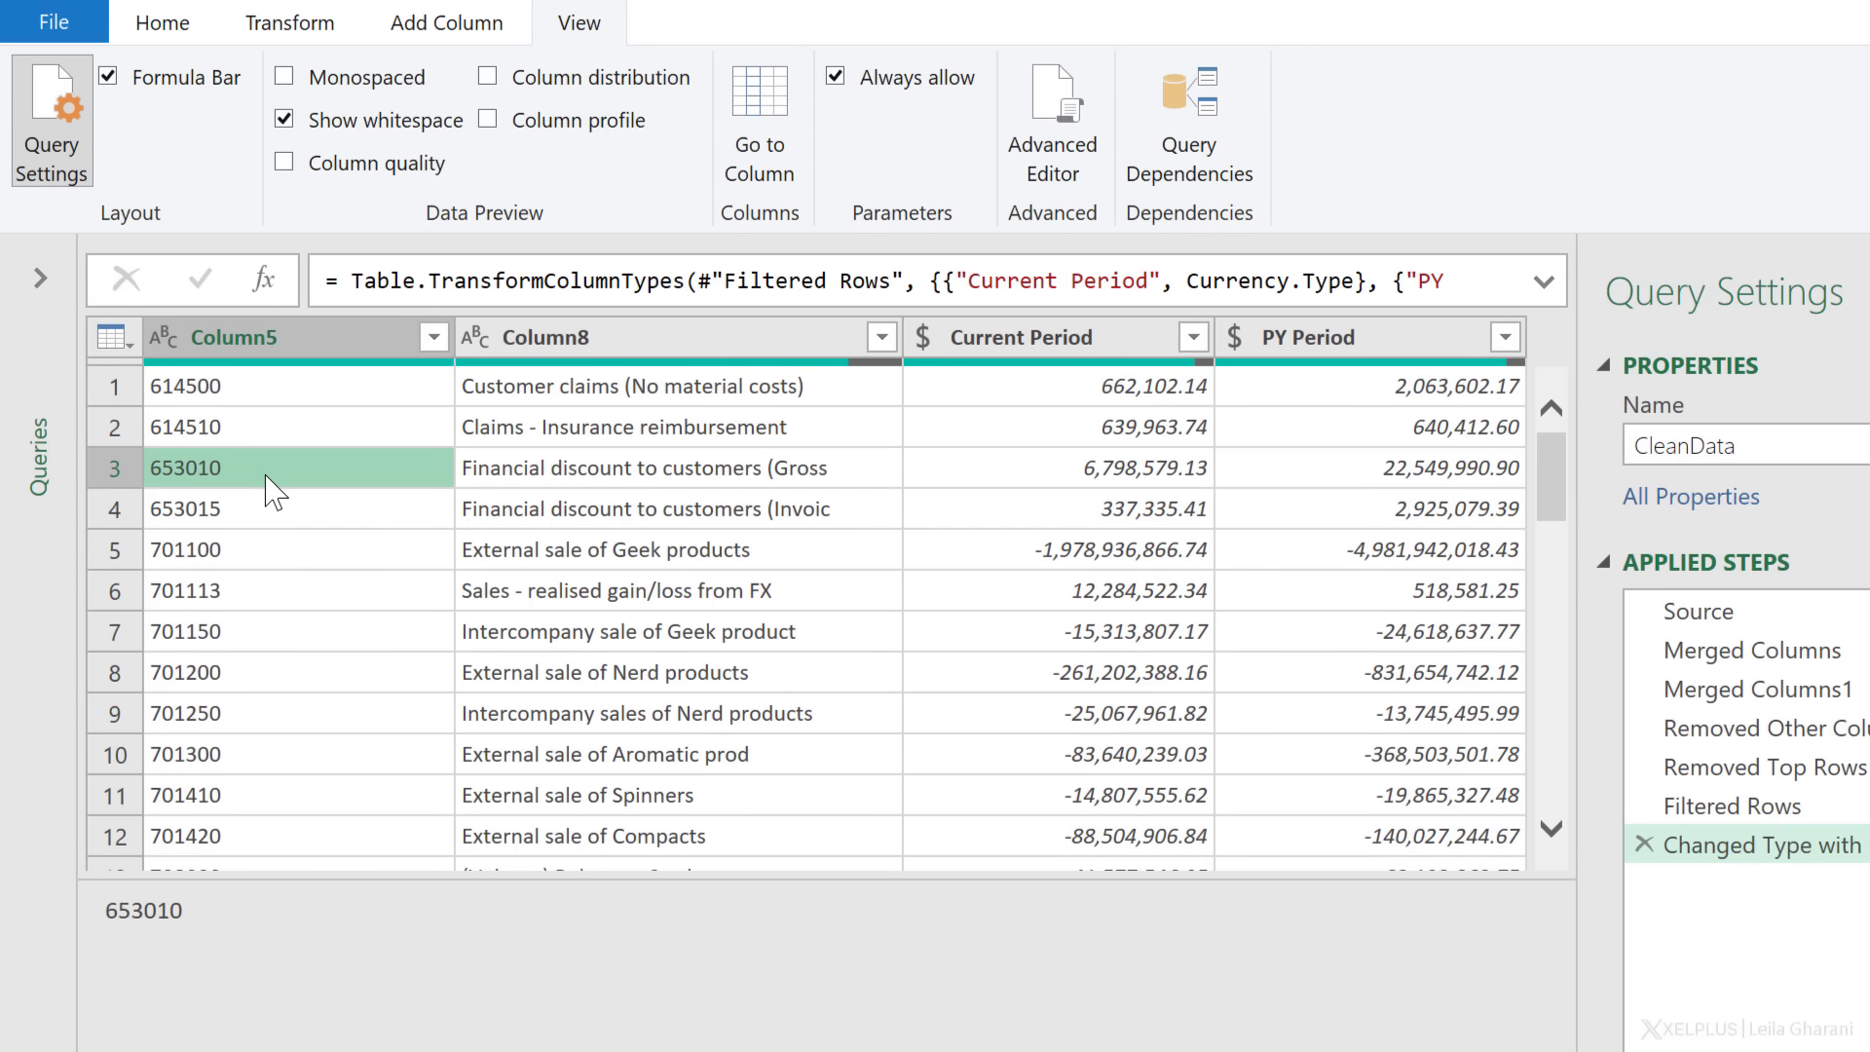
scroll(275, 491, down, 5)
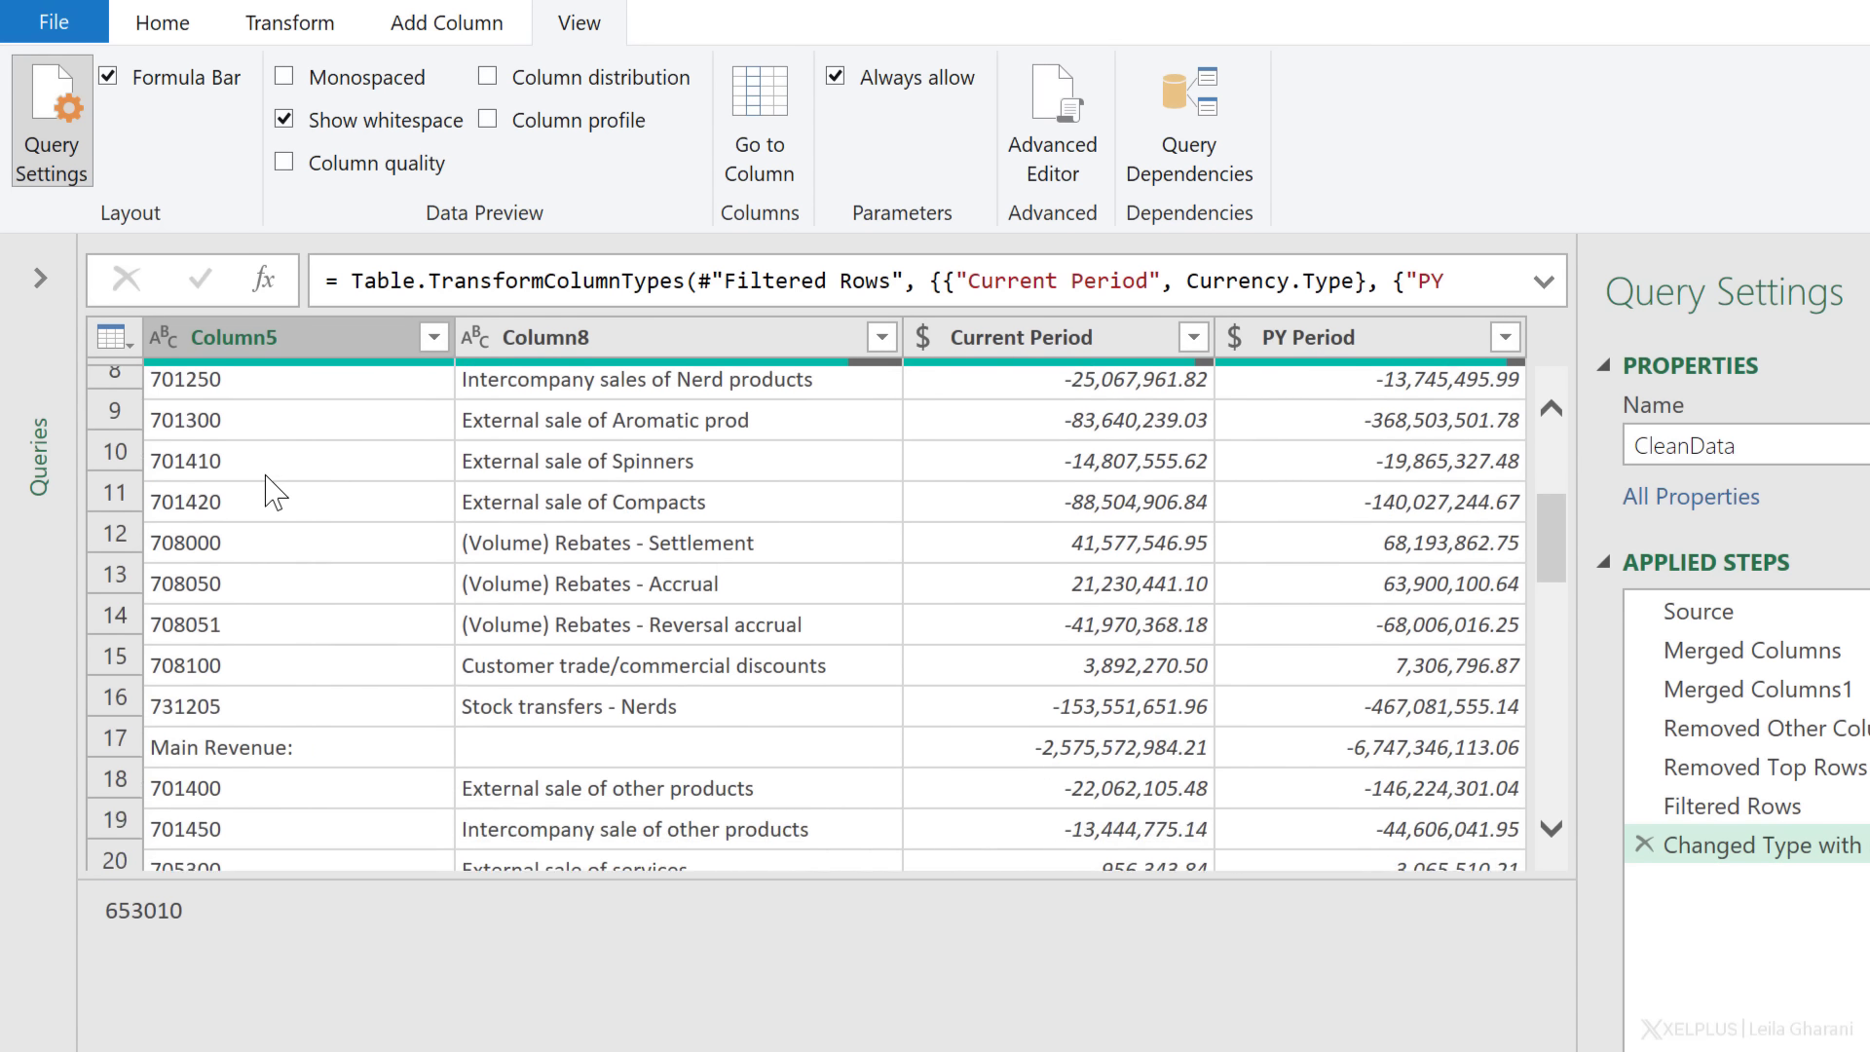
click(292, 479)
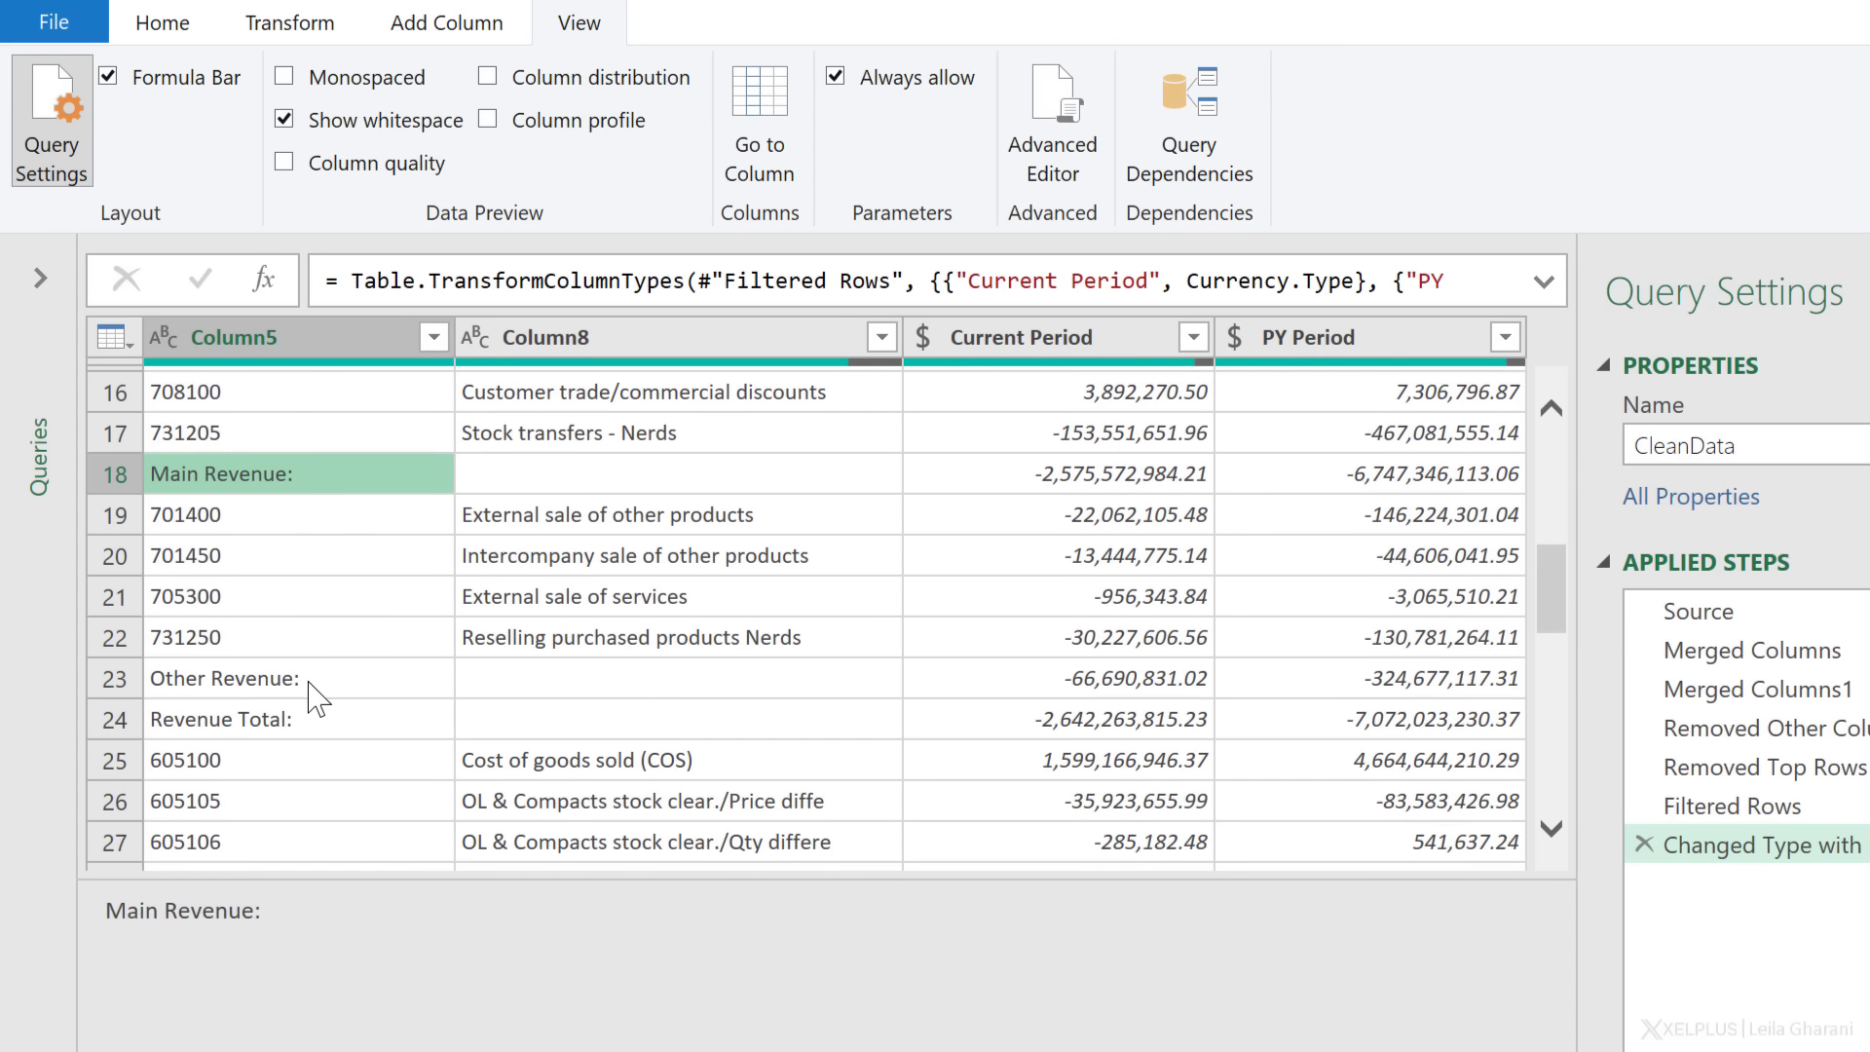
click(310, 687)
click(317, 731)
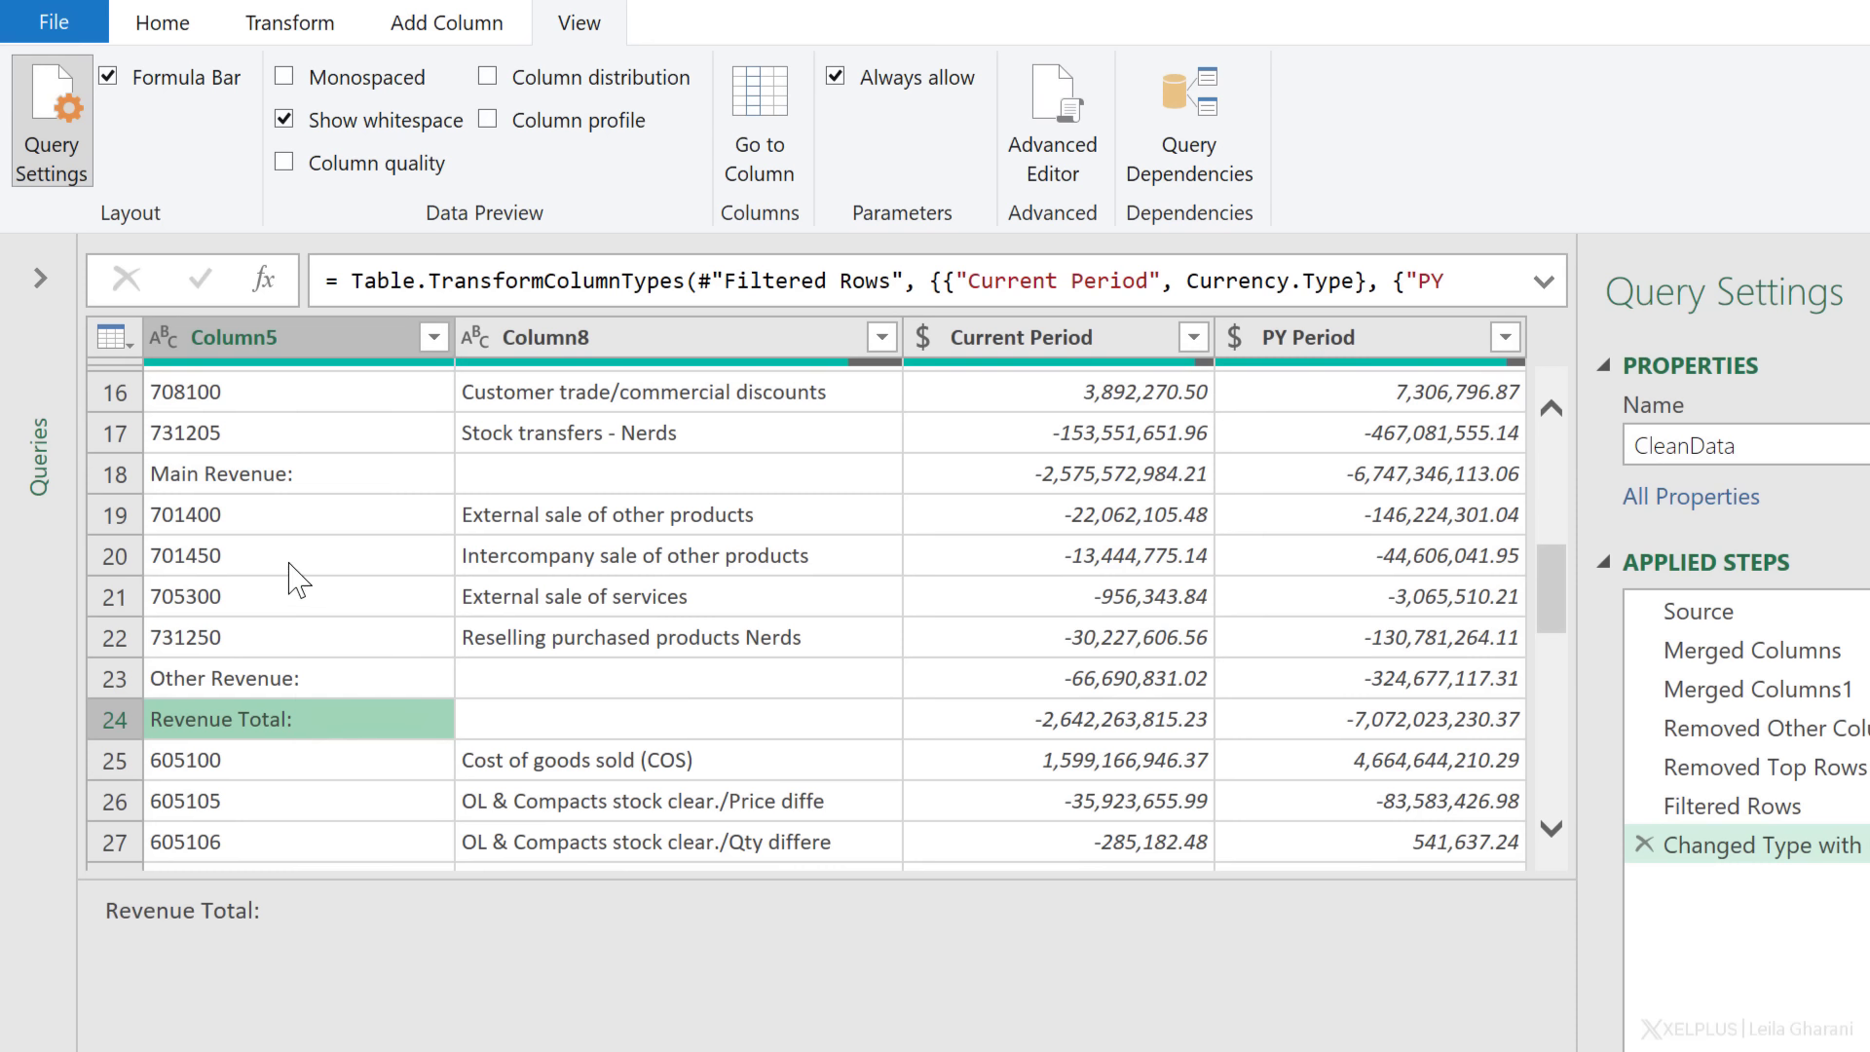
click(270, 342)
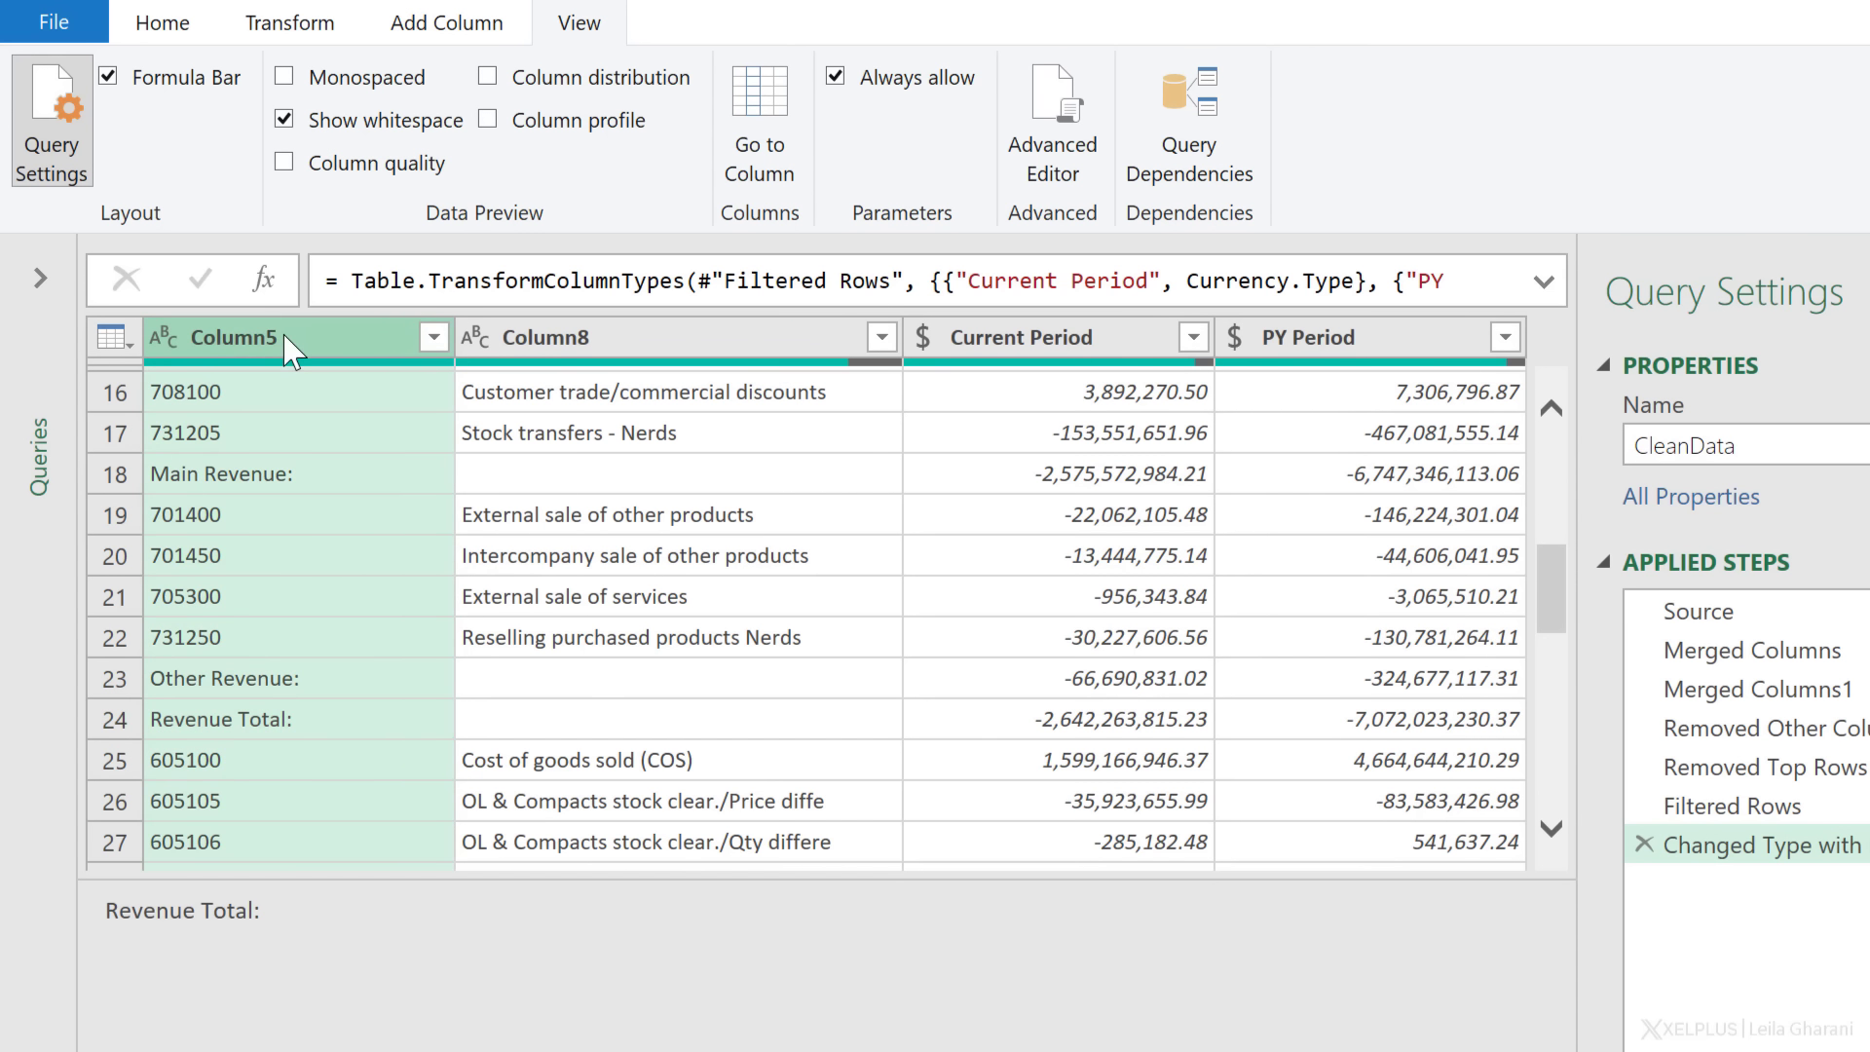
click(162, 27)
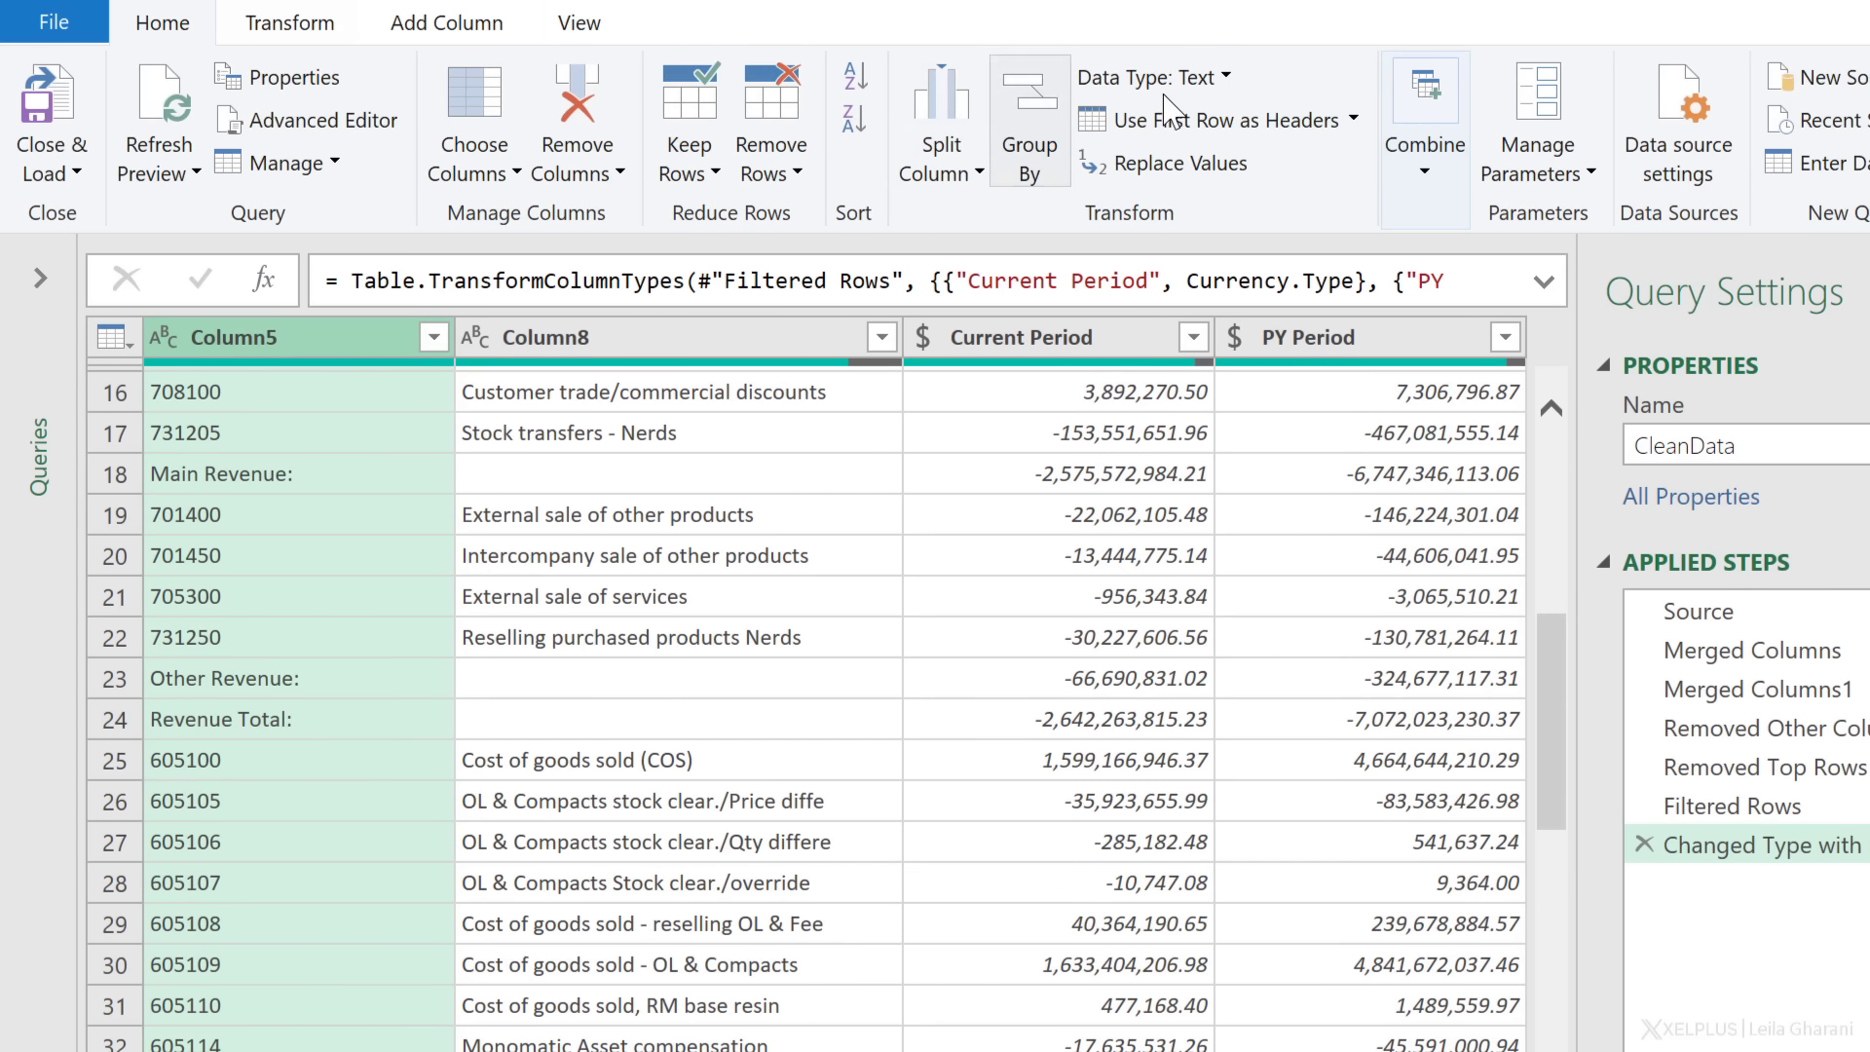
click(1181, 163)
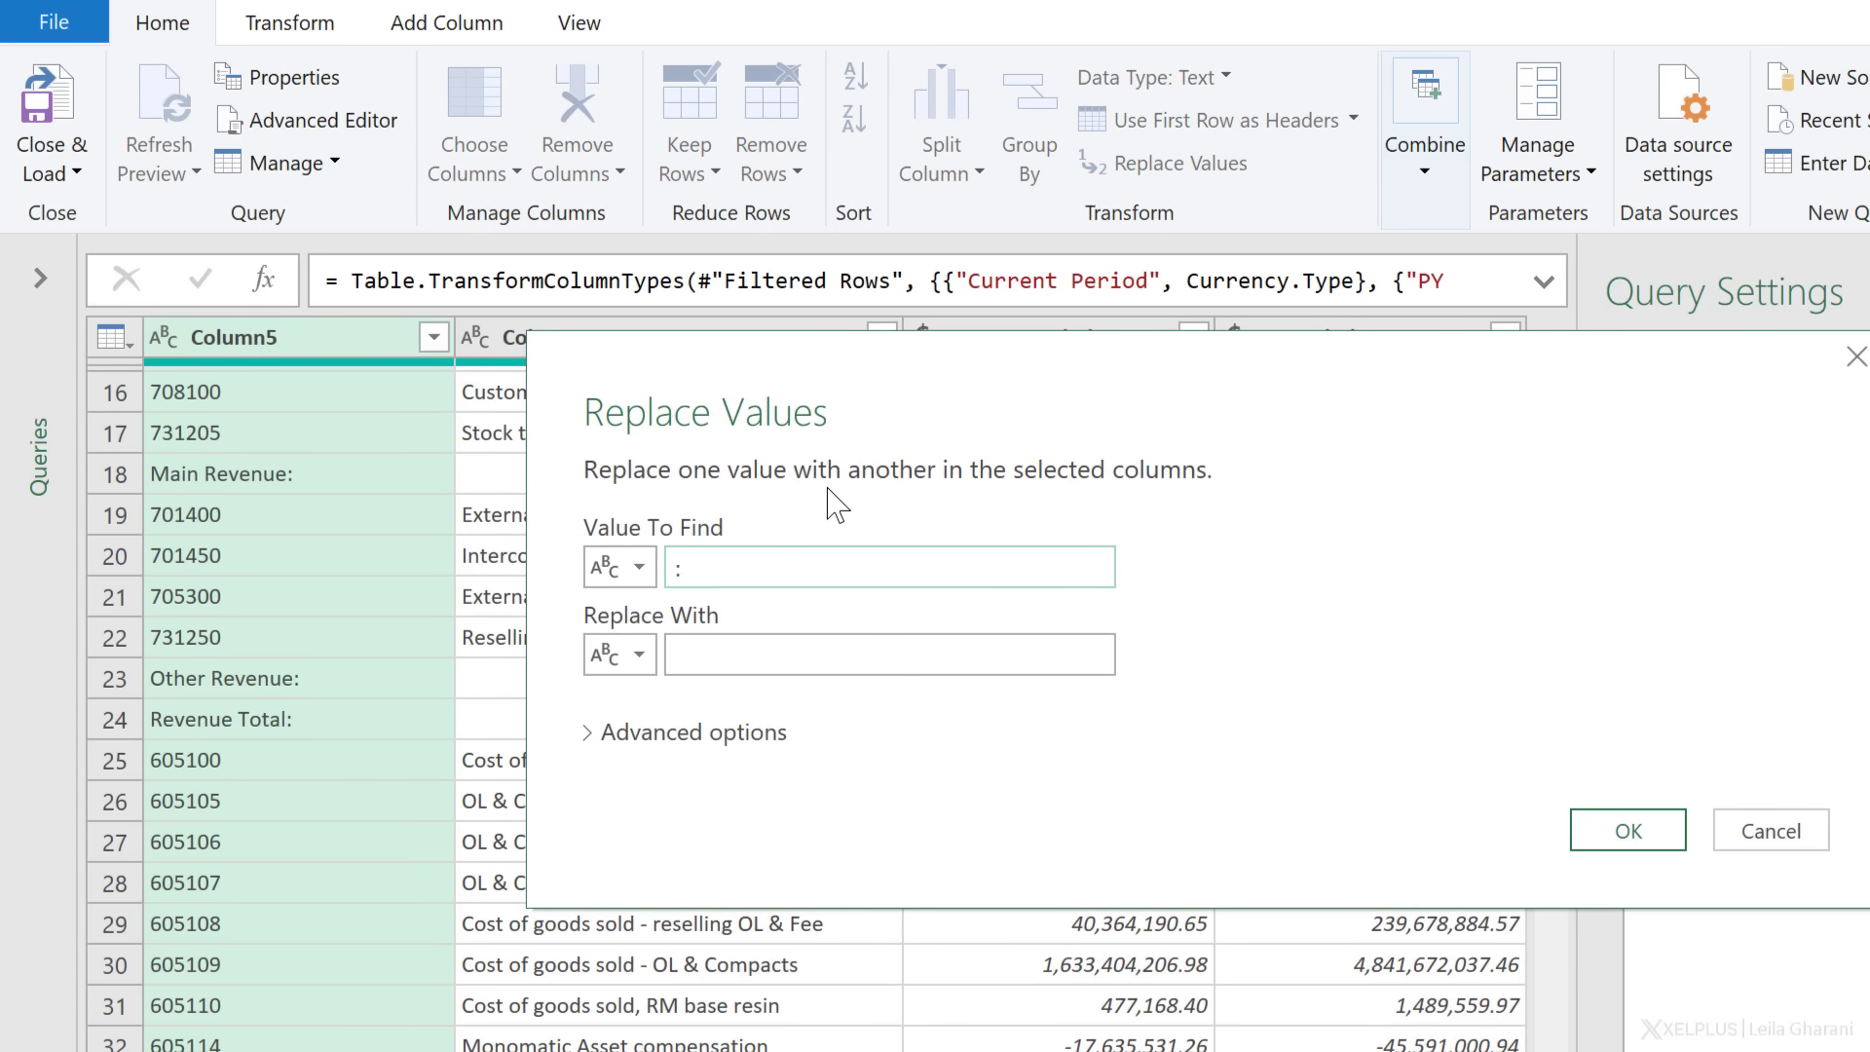
click(1643, 833)
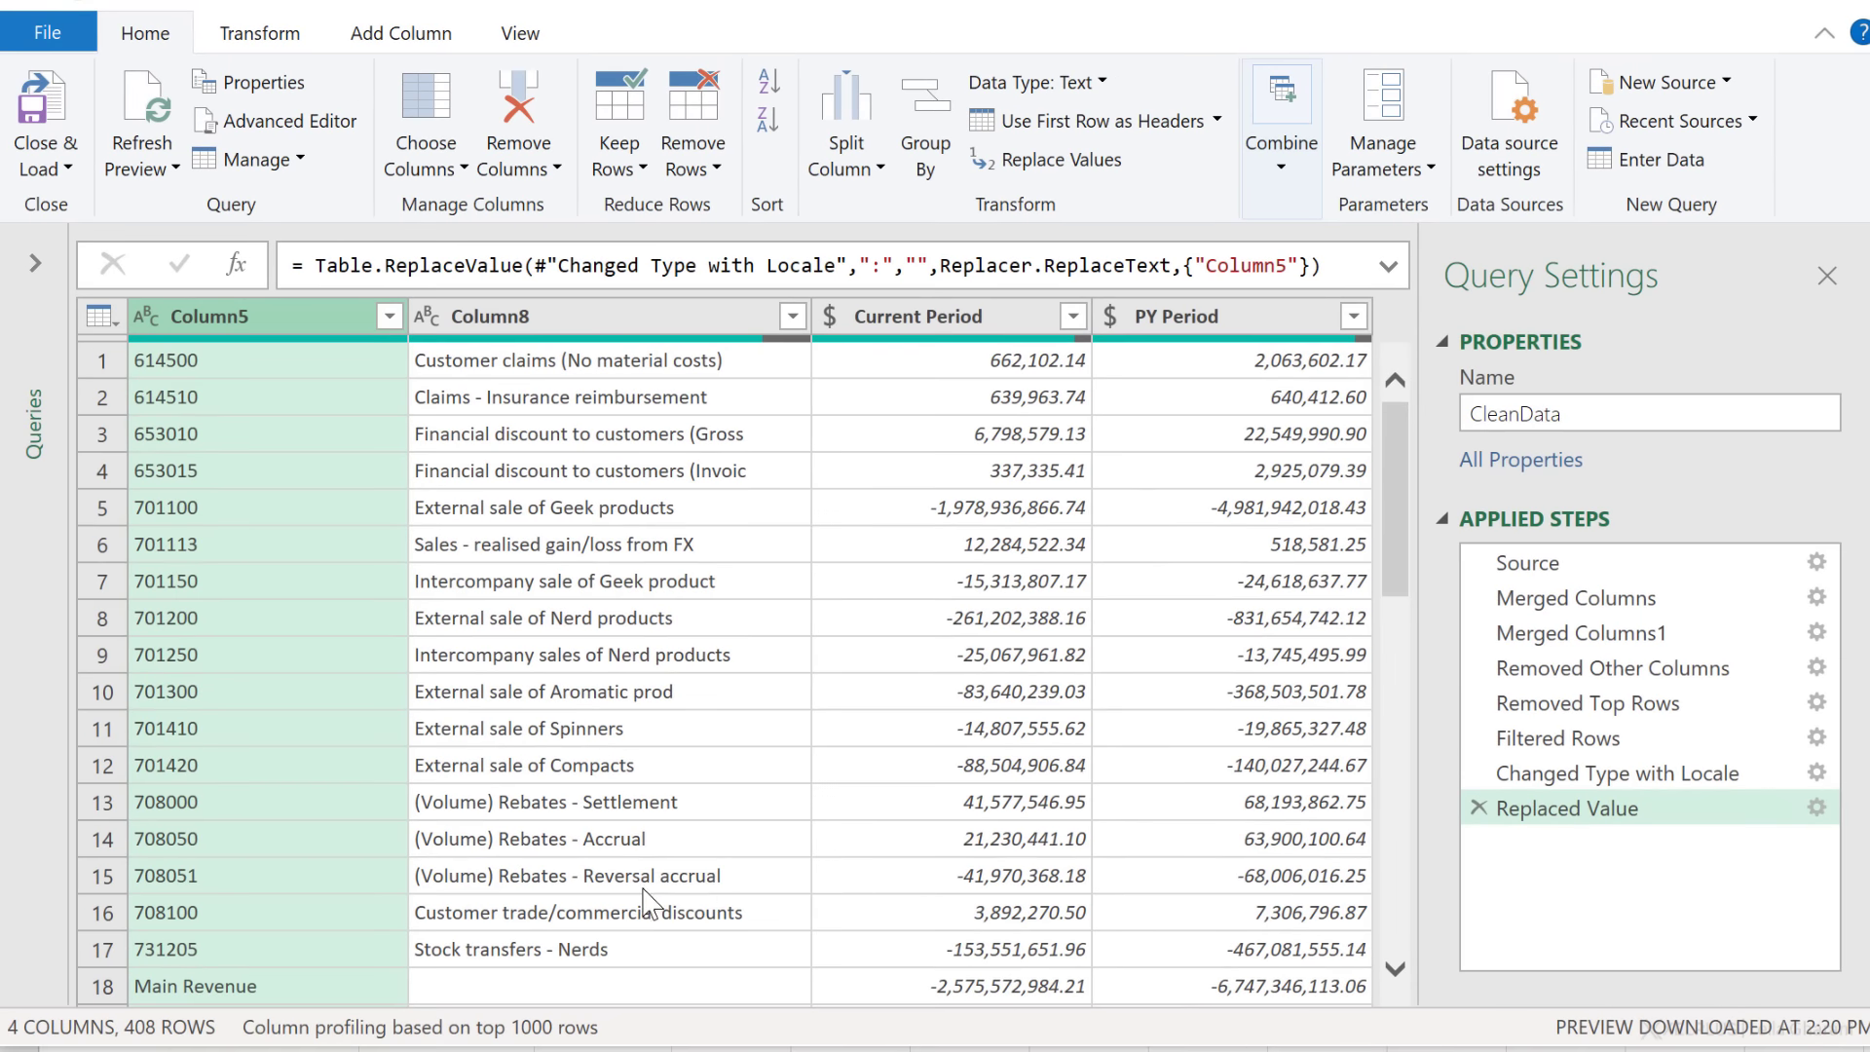
Step: Review the query's applied steps from Source through Replaced Value, ending on the Replaced Value step
click(1567, 574)
click(1572, 598)
click(1577, 633)
click(1578, 668)
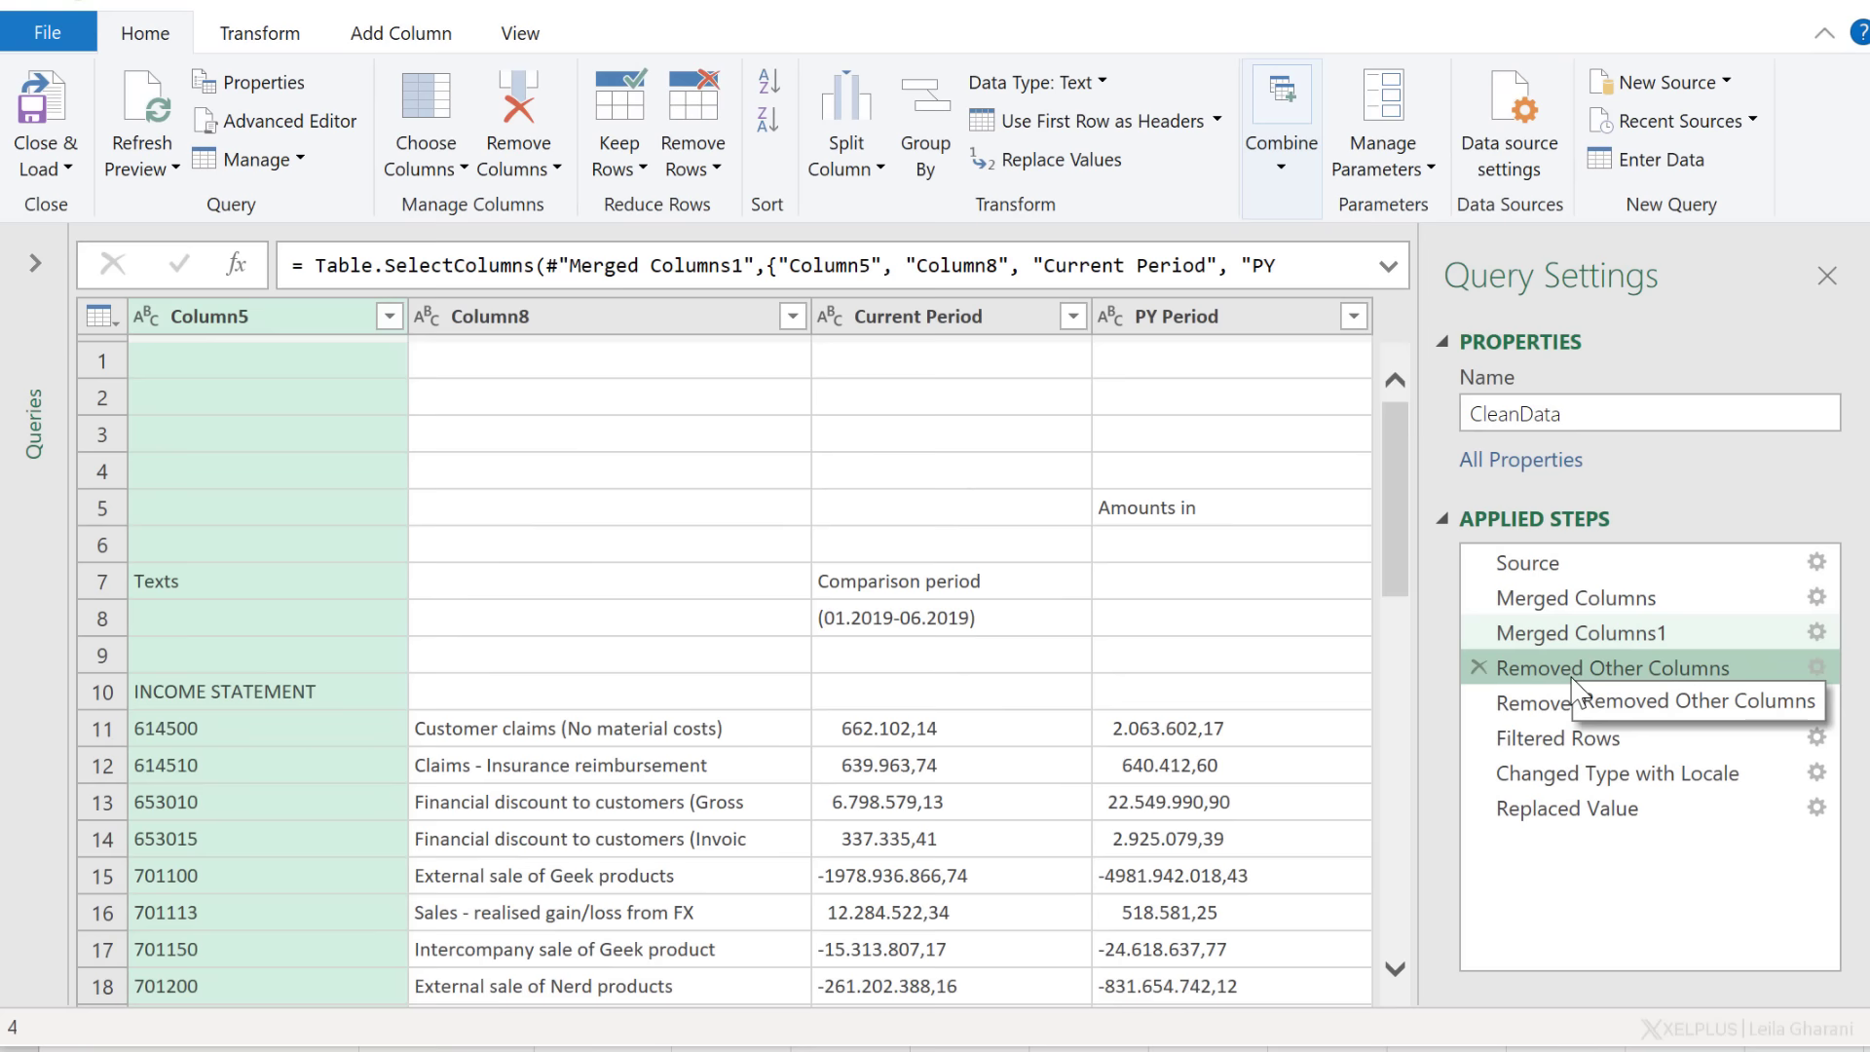
click(1569, 774)
click(1563, 810)
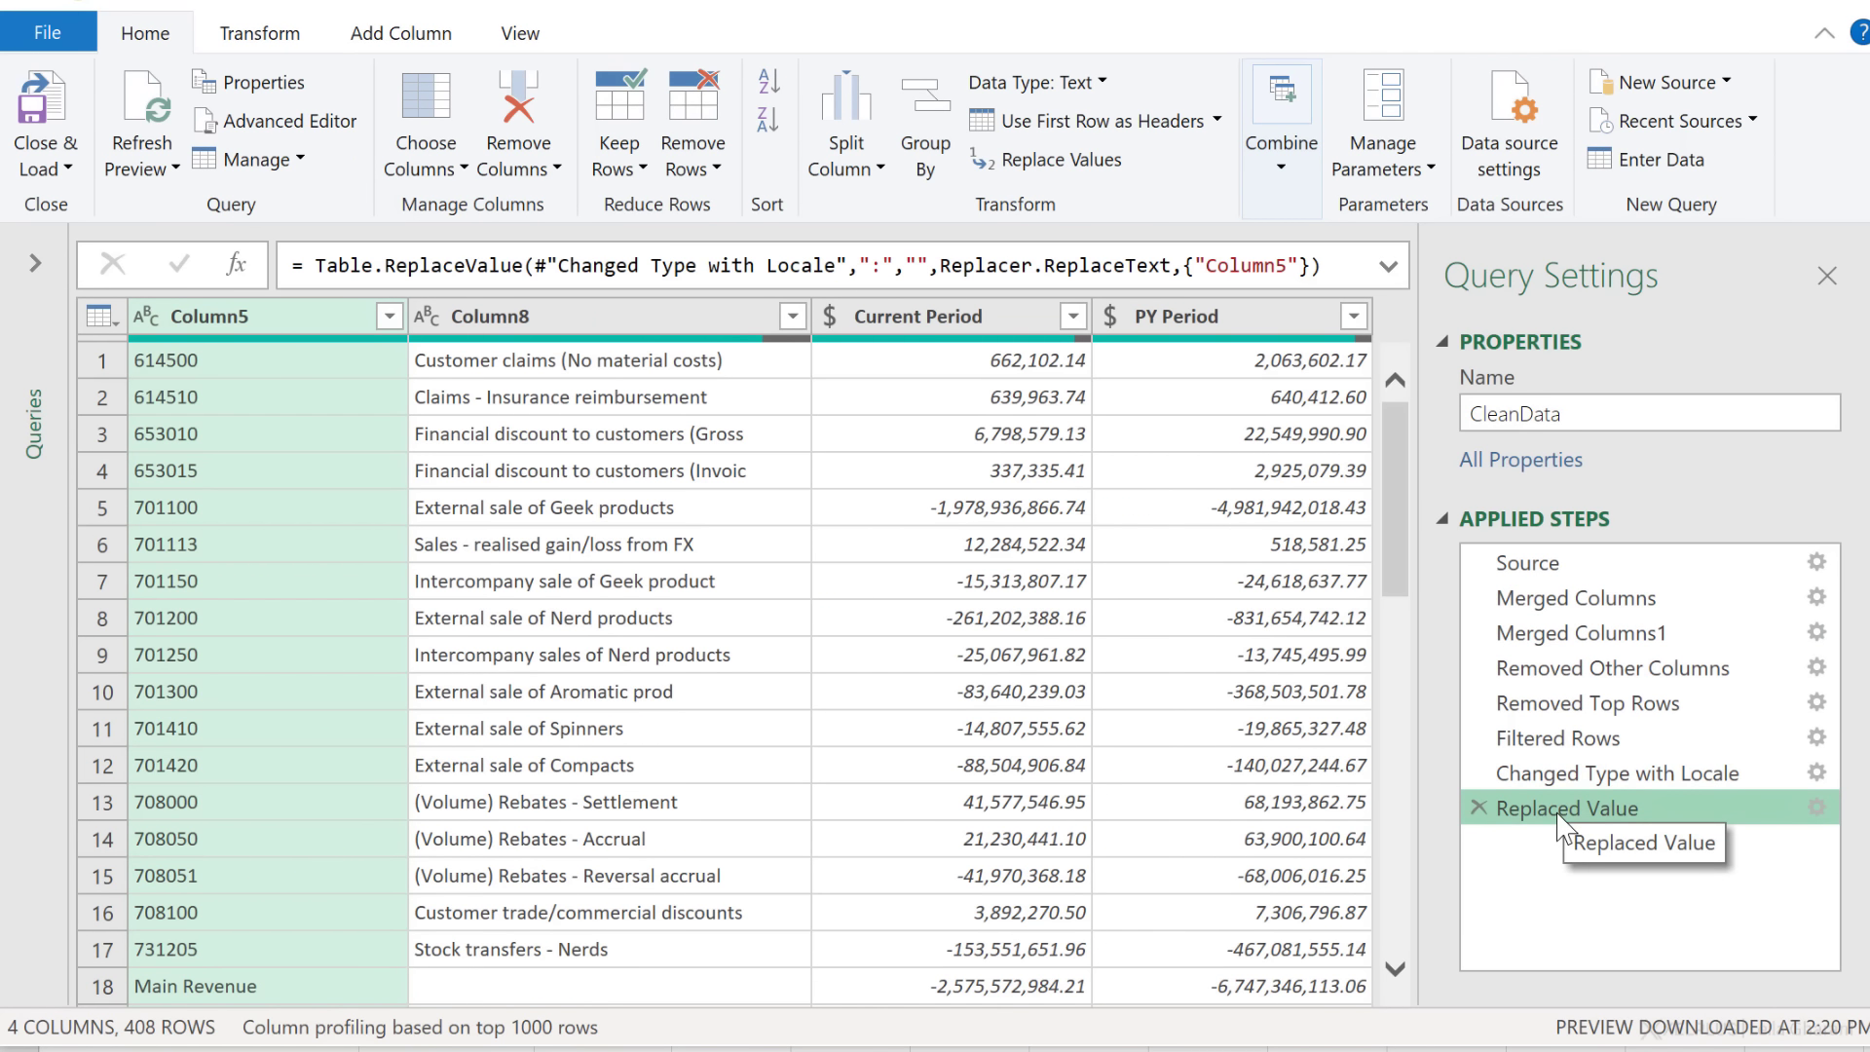
Step: Return to the Replaced Value step and rename Column5 to Account and Column8 to Descriptoin
click(1549, 672)
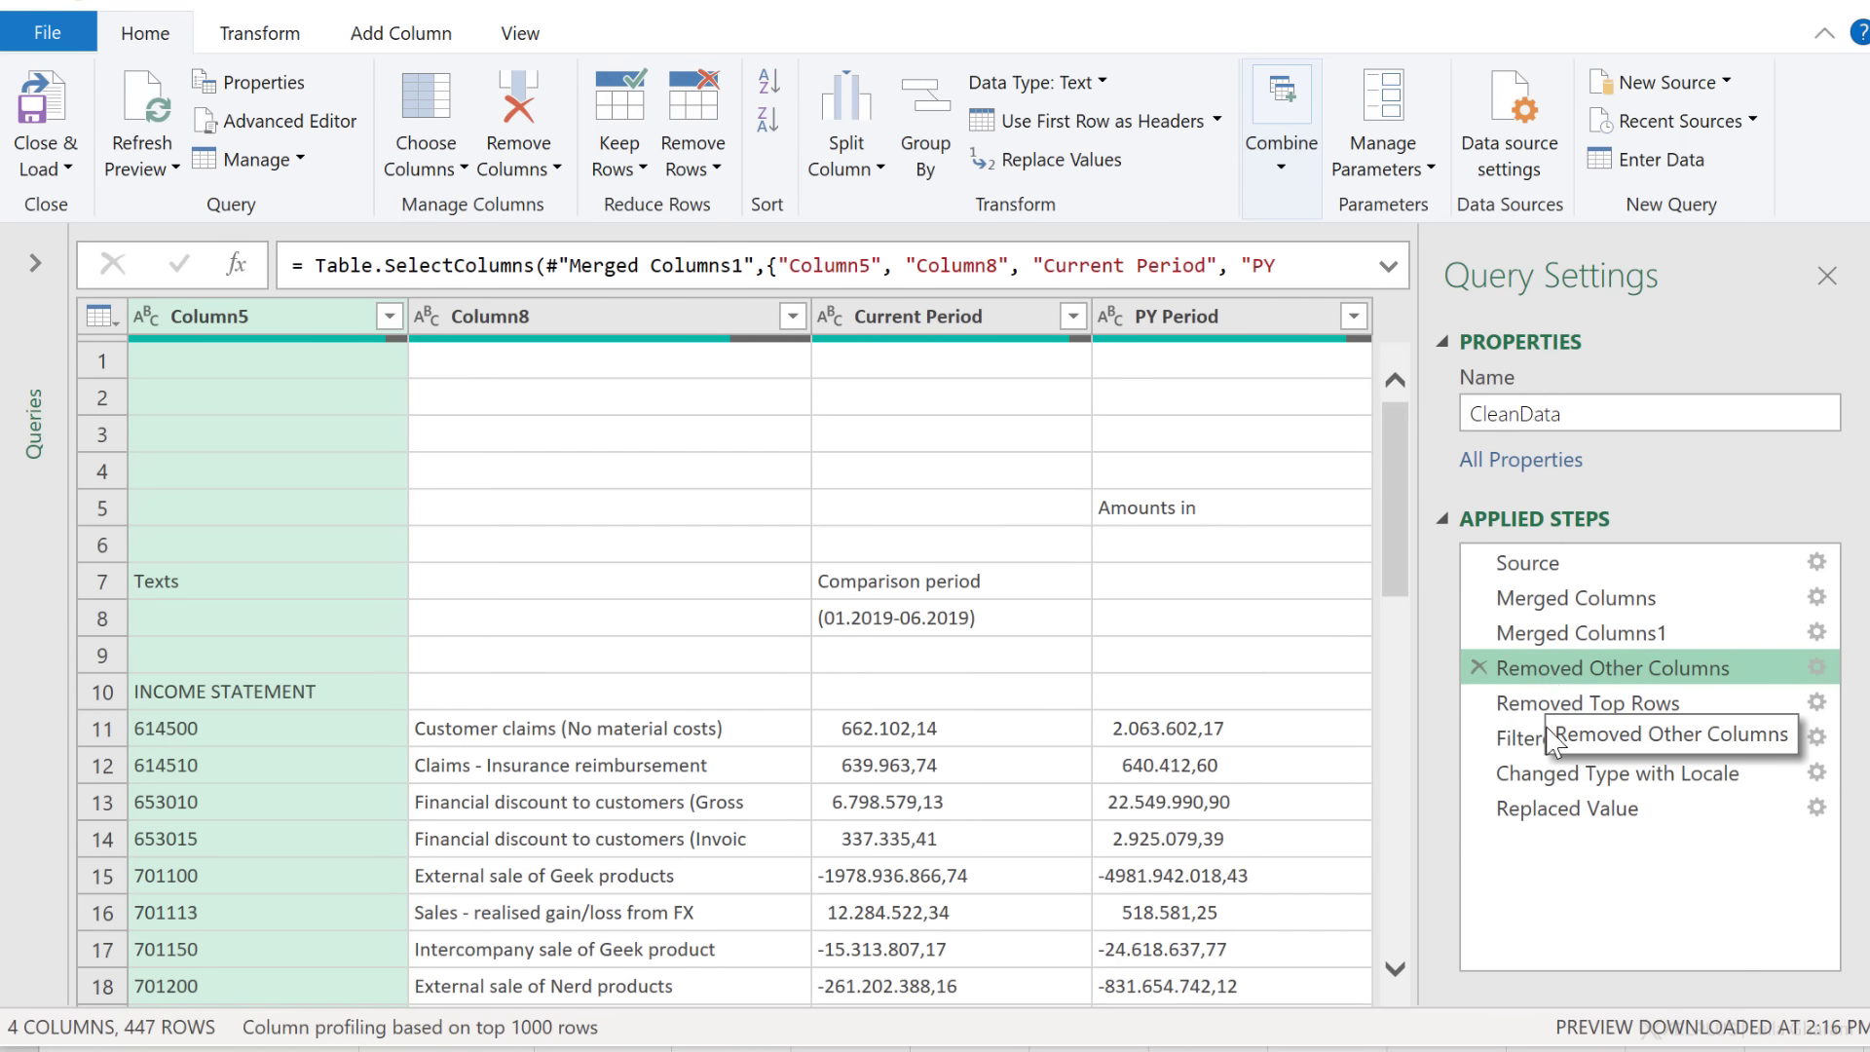
click(1505, 811)
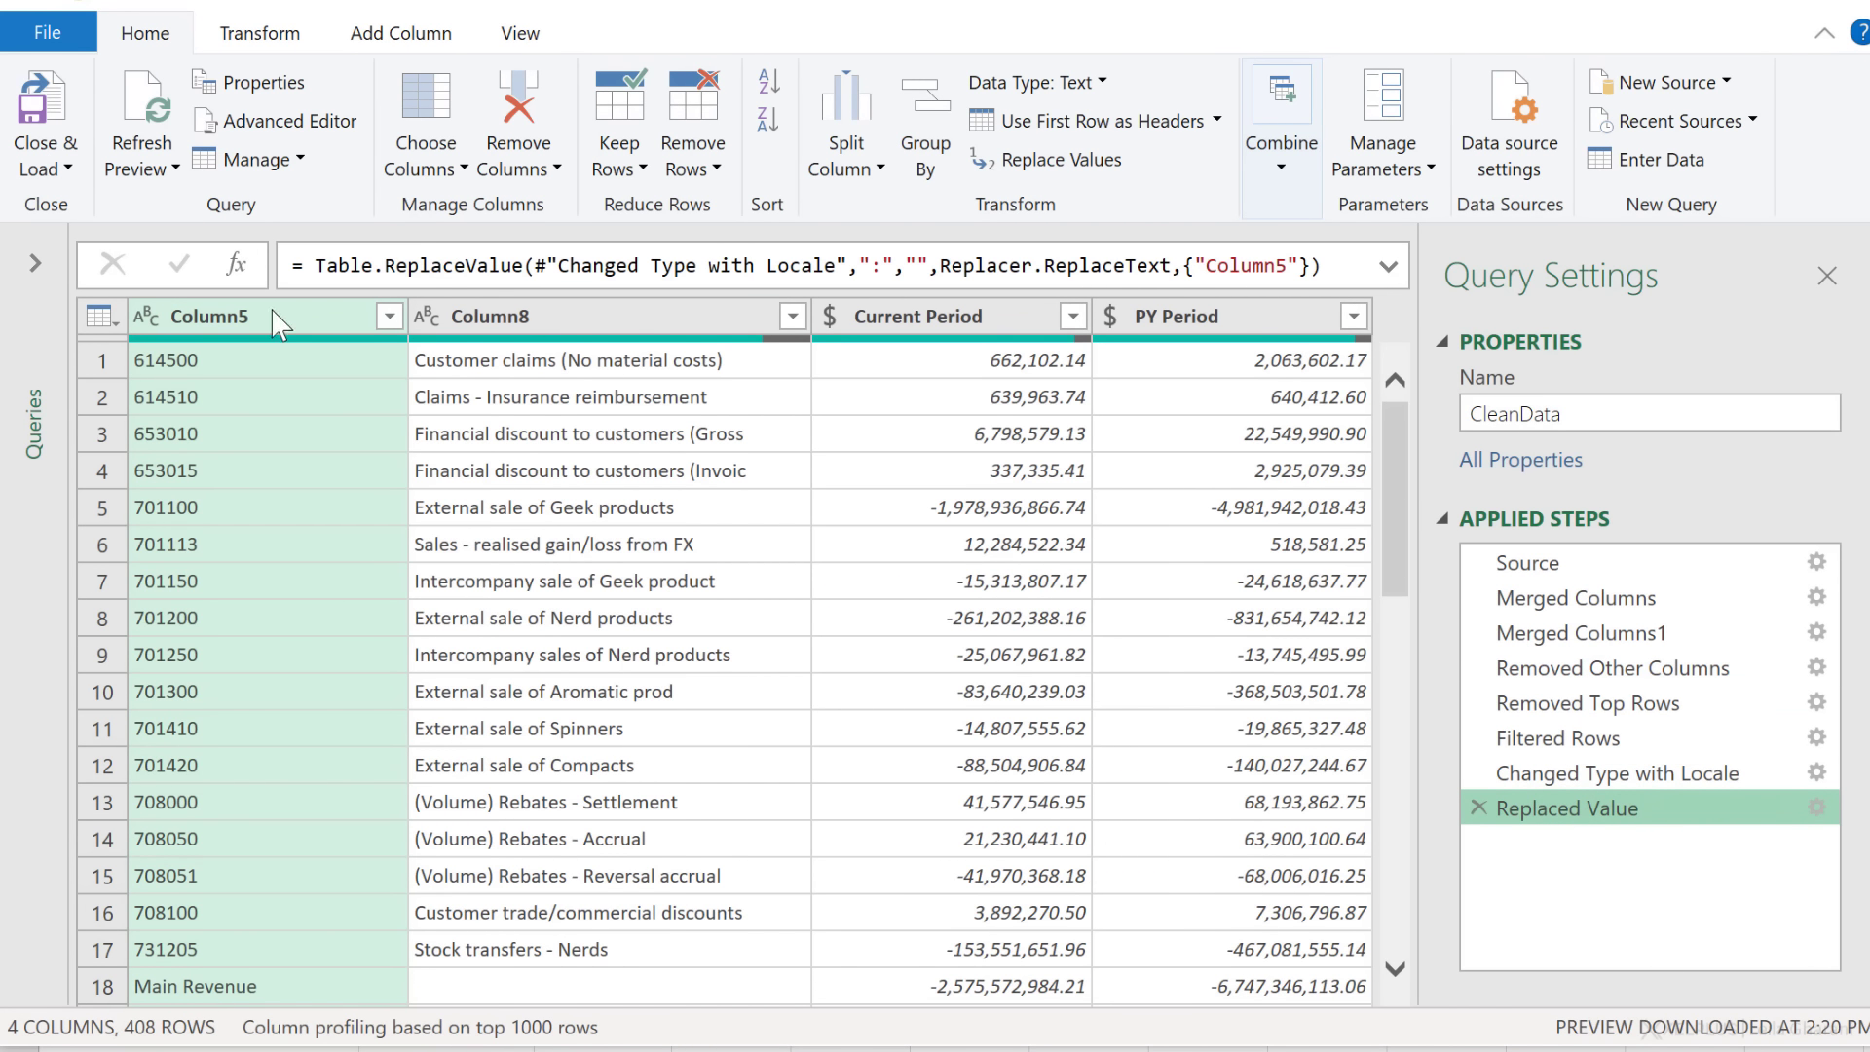
double_click(275, 332)
text(Account)
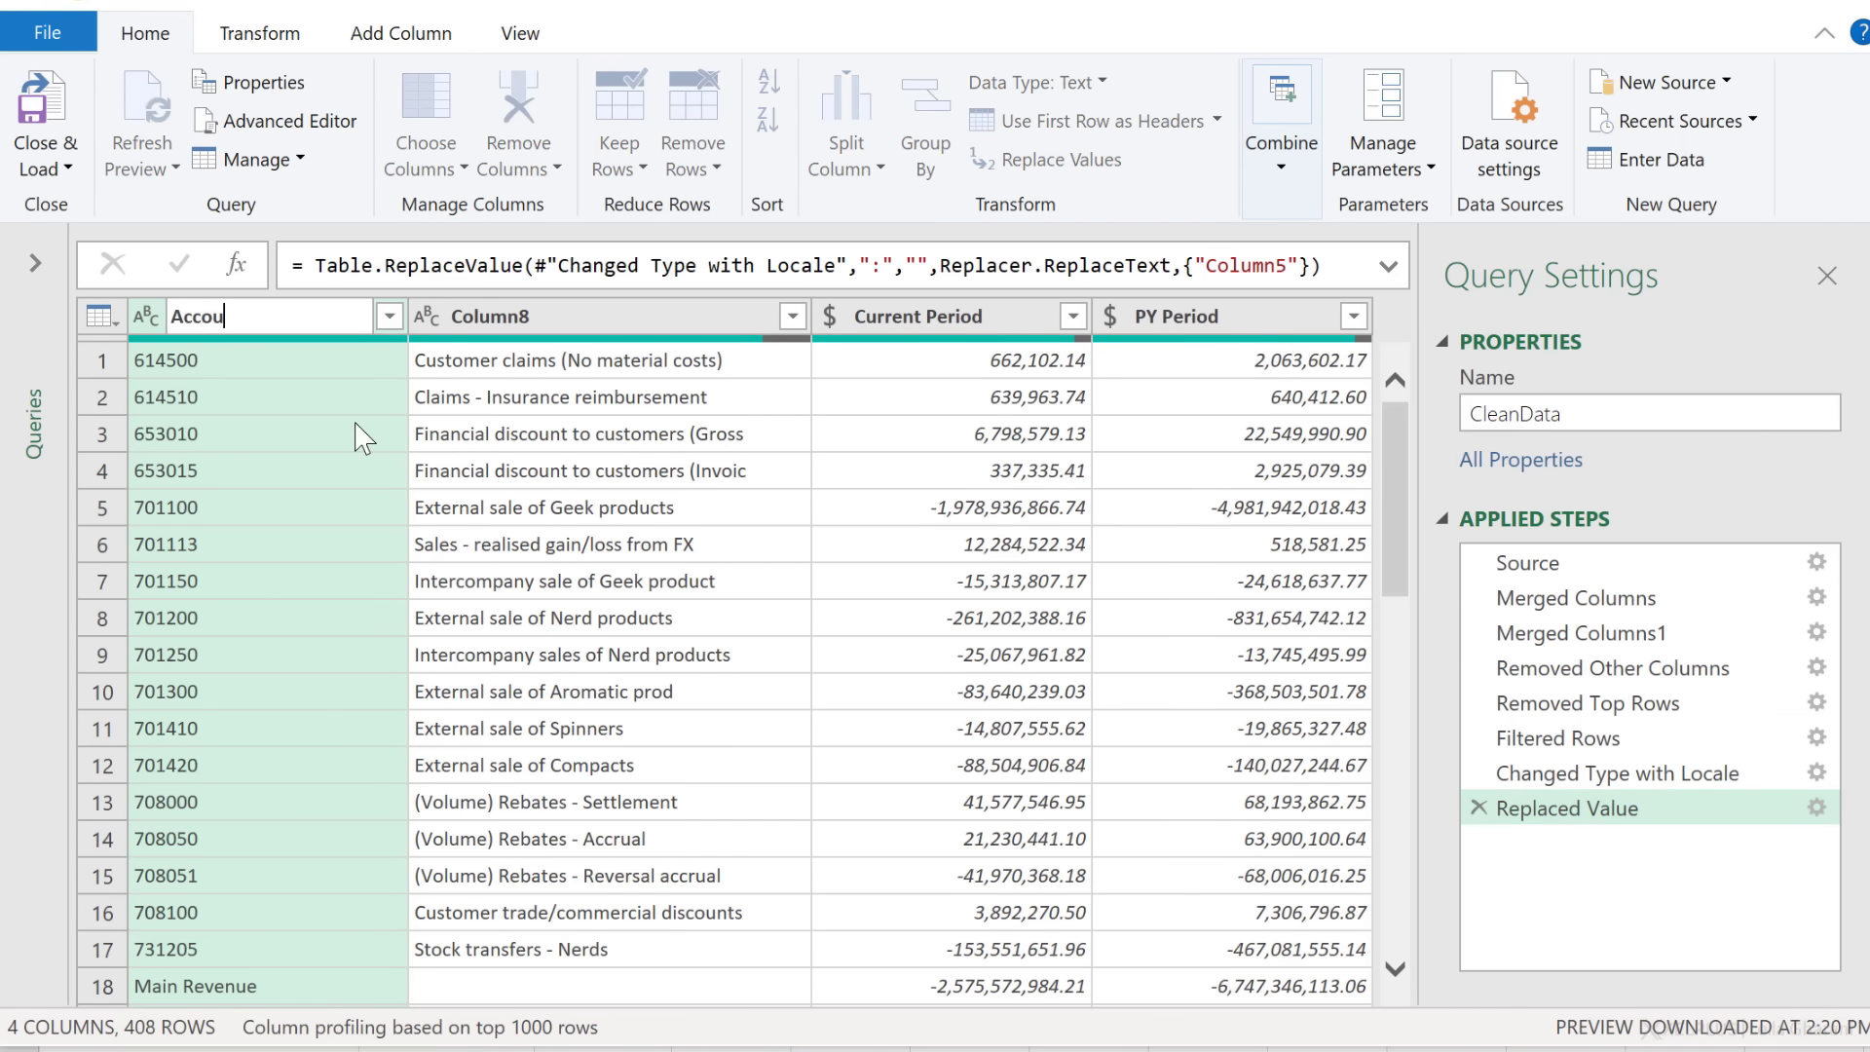
double_click(516, 319)
text(Descriptoin)
key(Return)
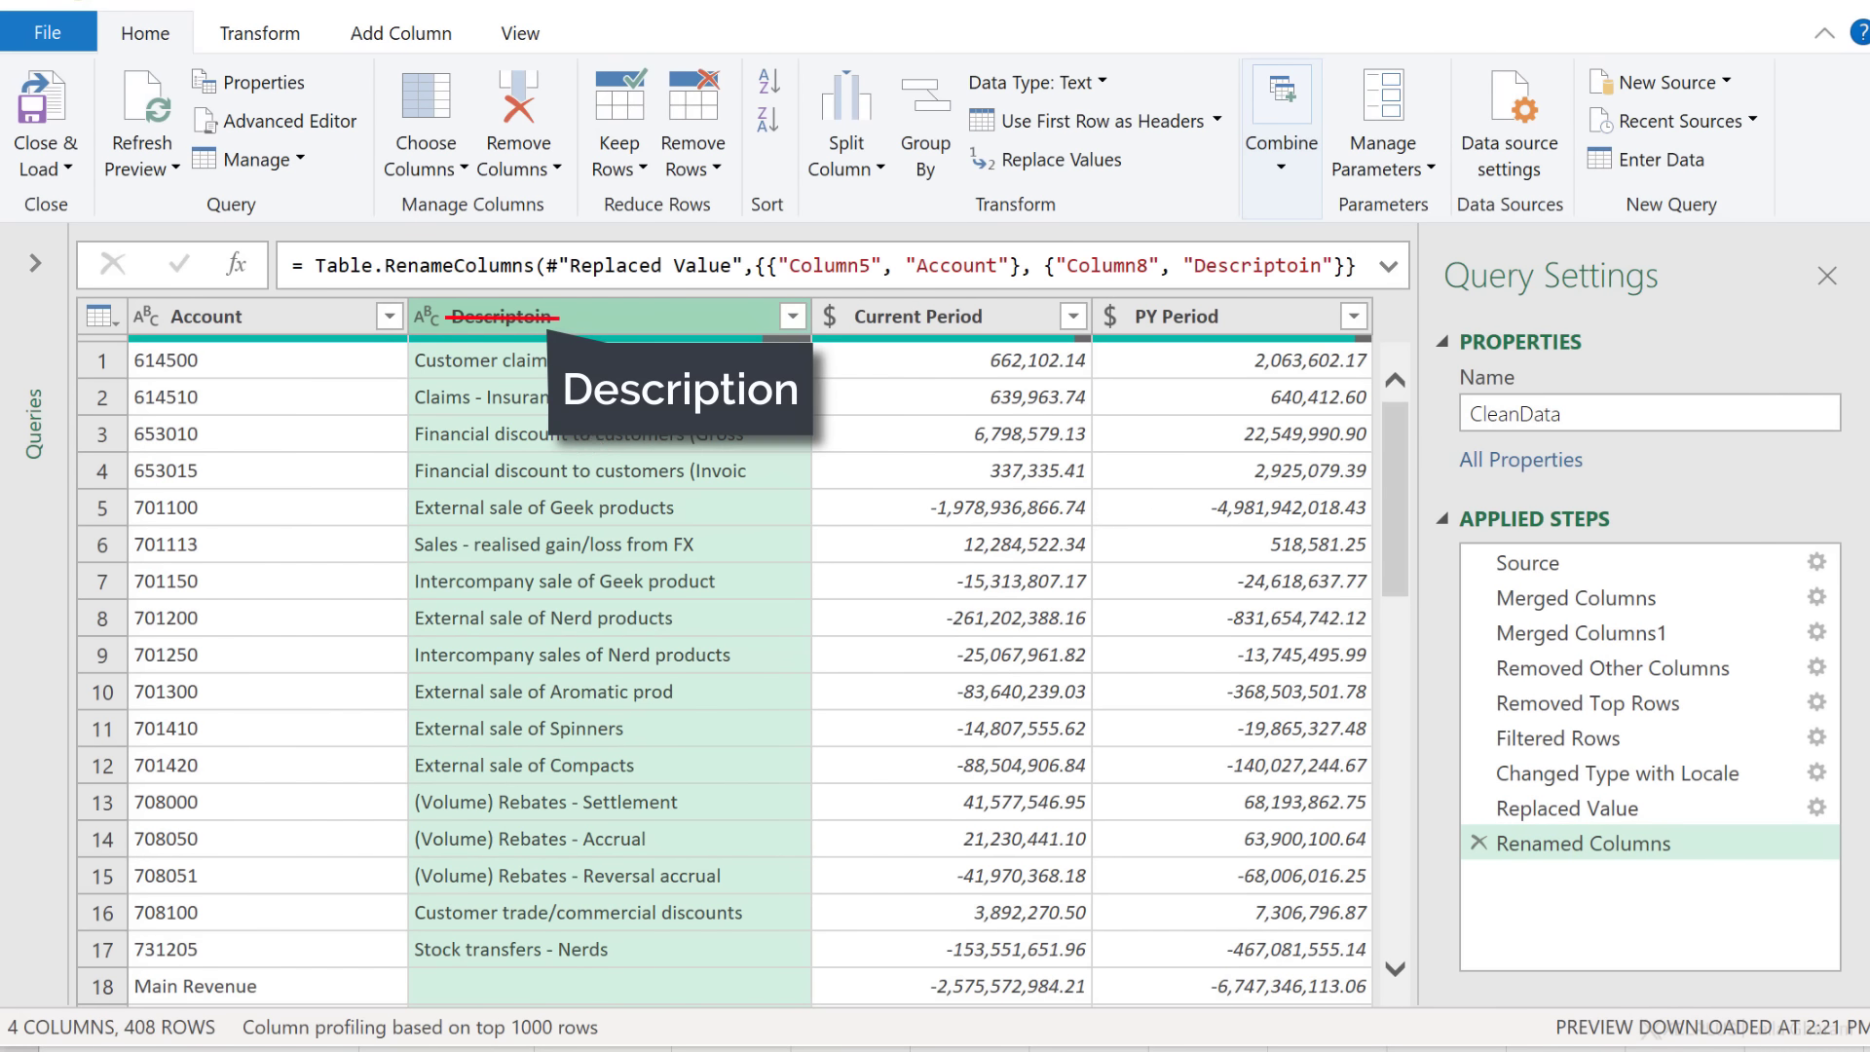
click(494, 397)
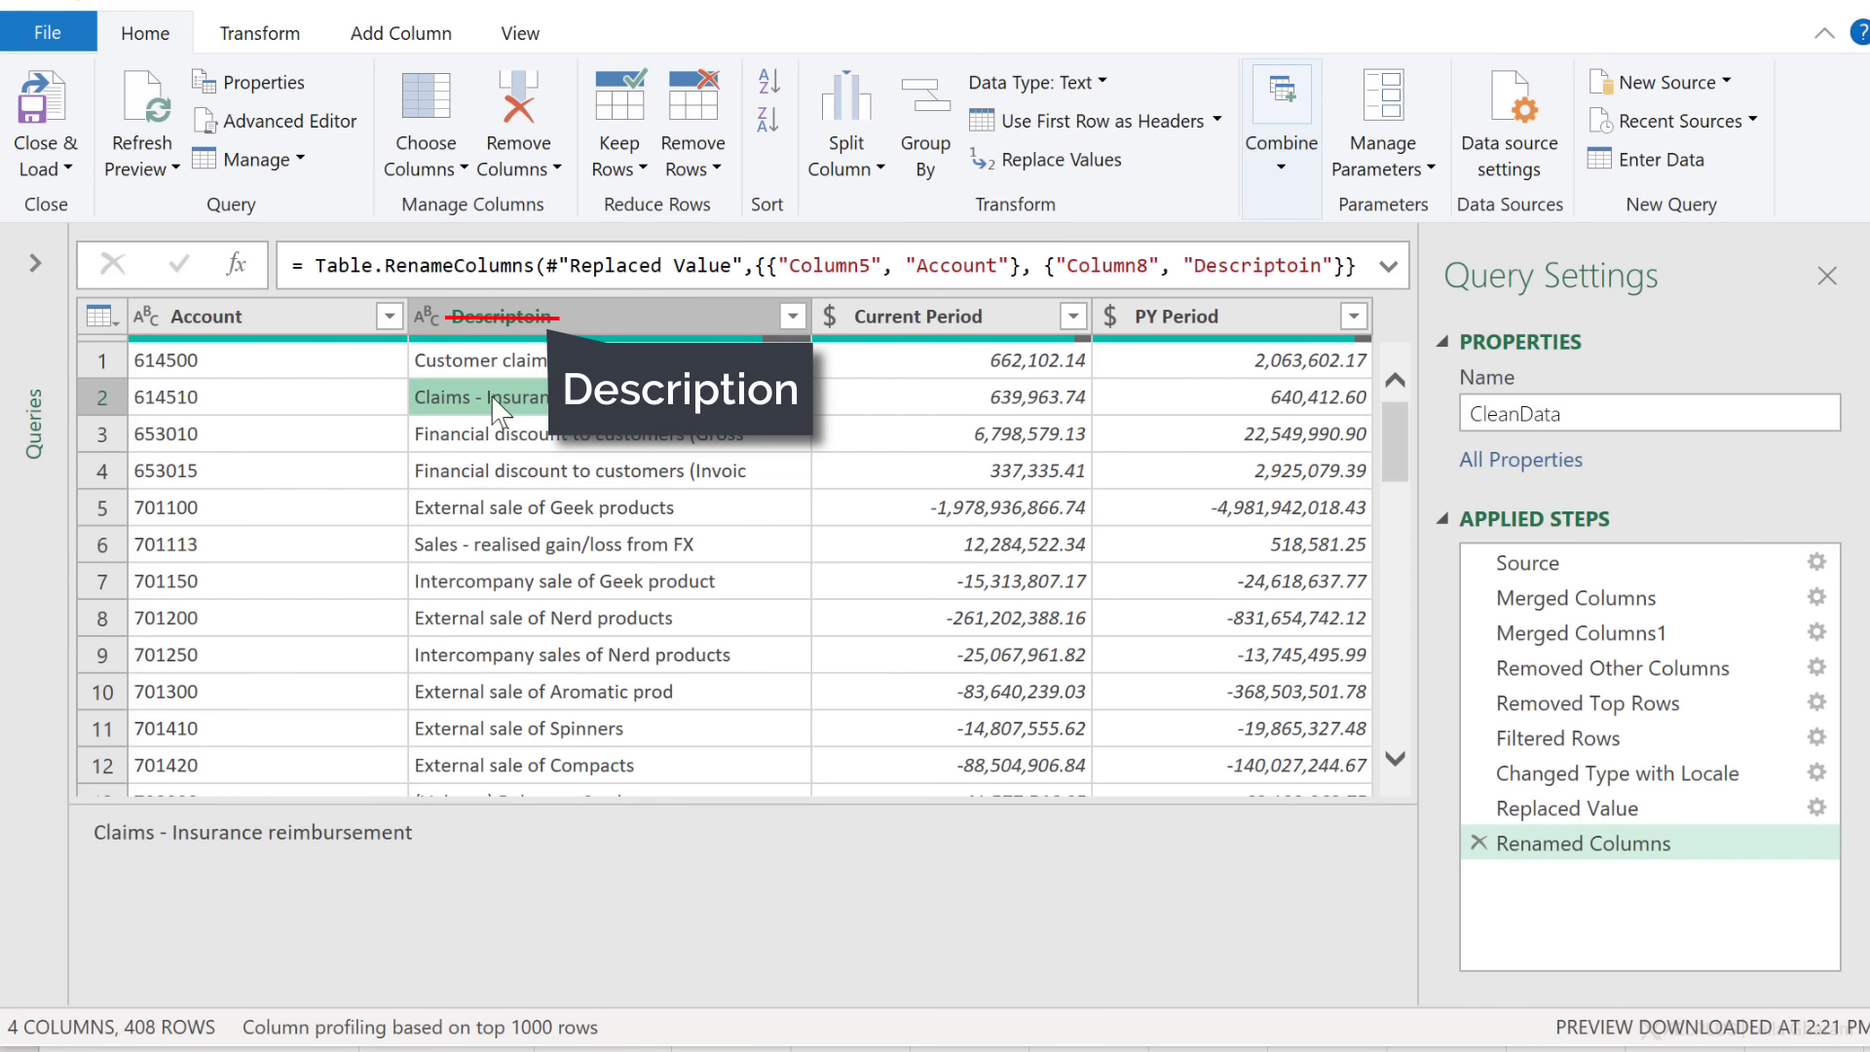
Step: Load the query as a table into the existing Analysis worksheet, starting at cell F1
click(68, 169)
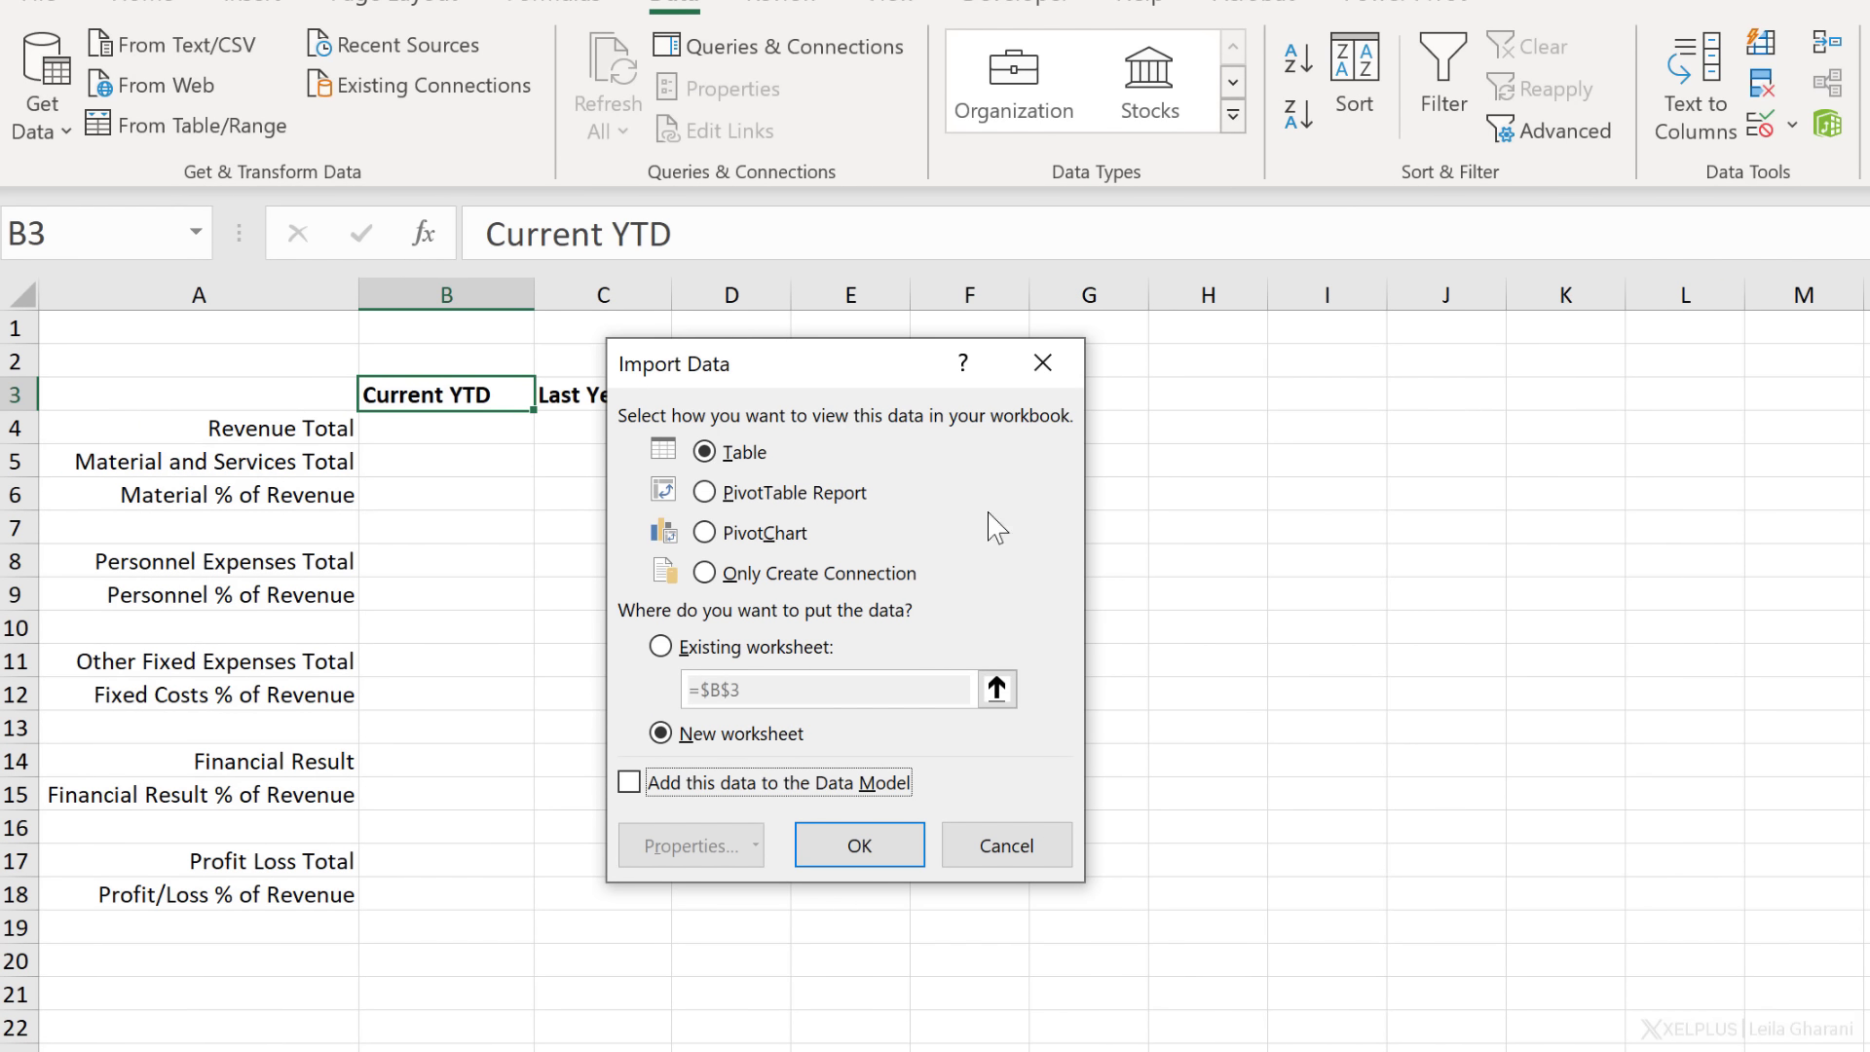
click(716, 648)
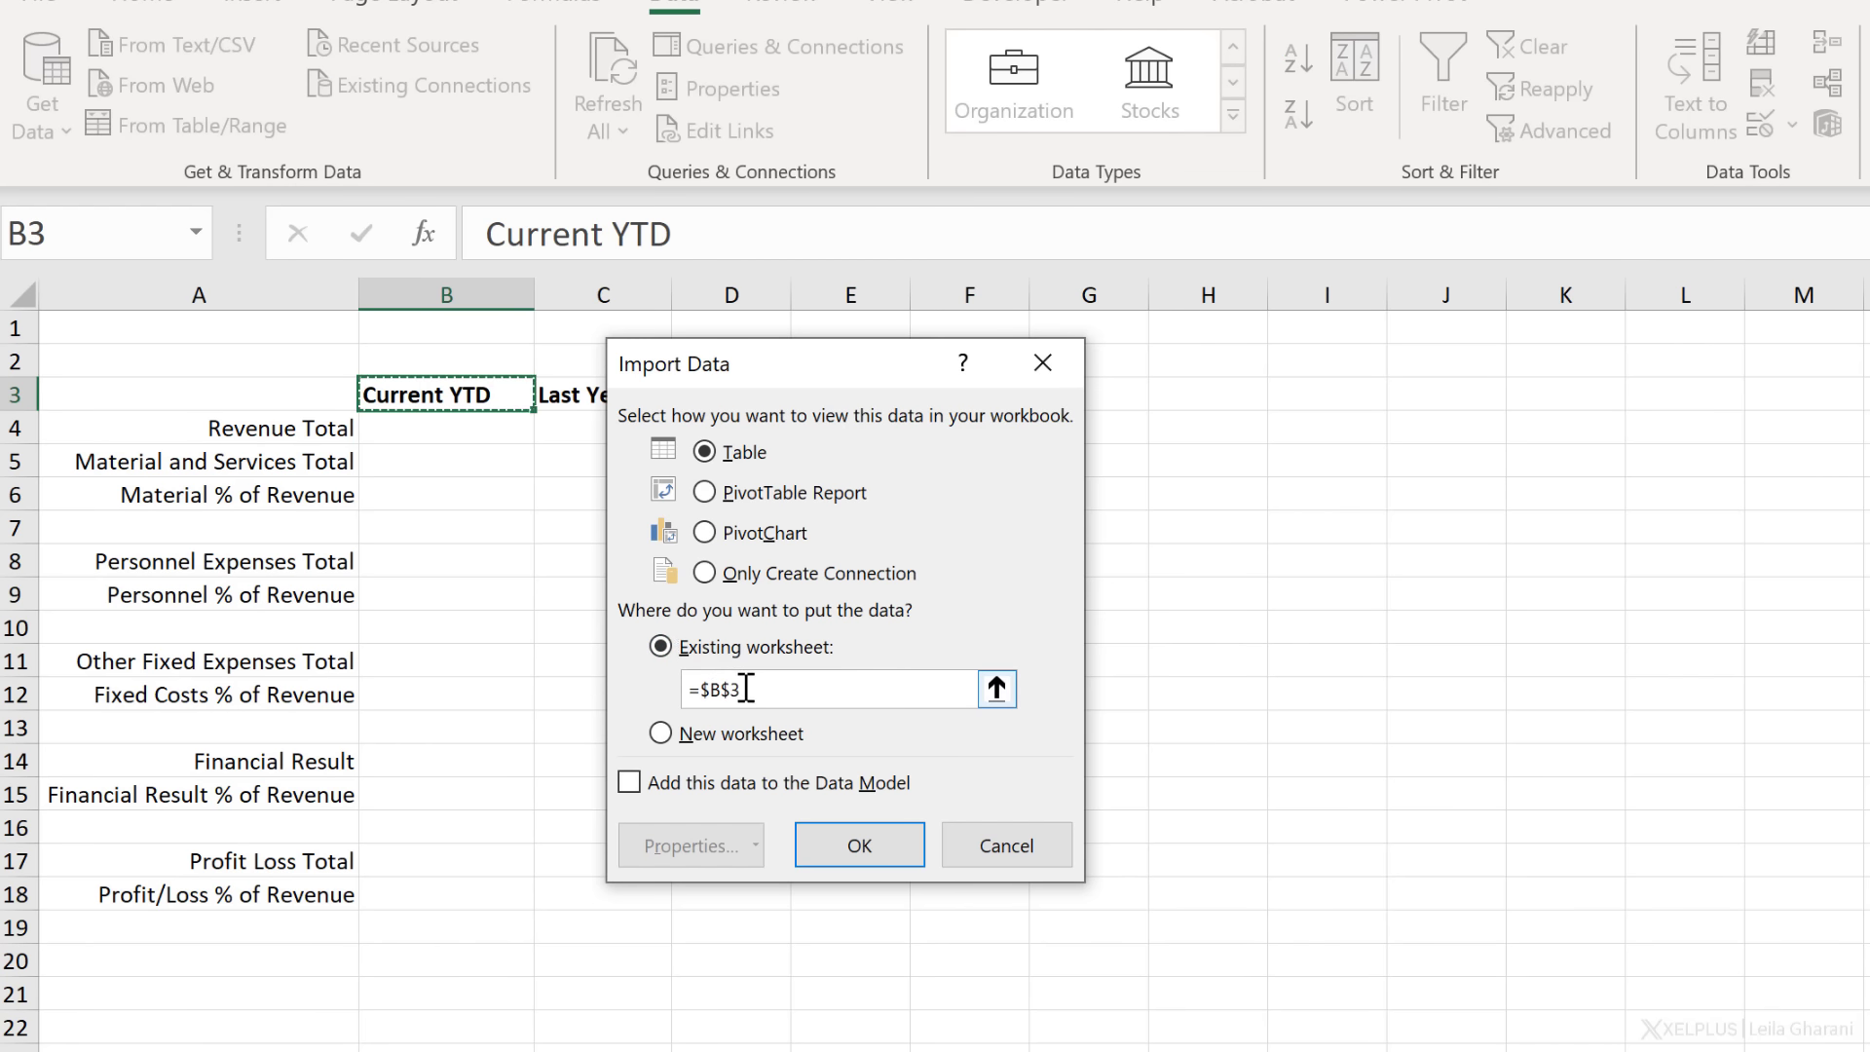
drag(694, 689, 740, 688)
key(BackSpace)
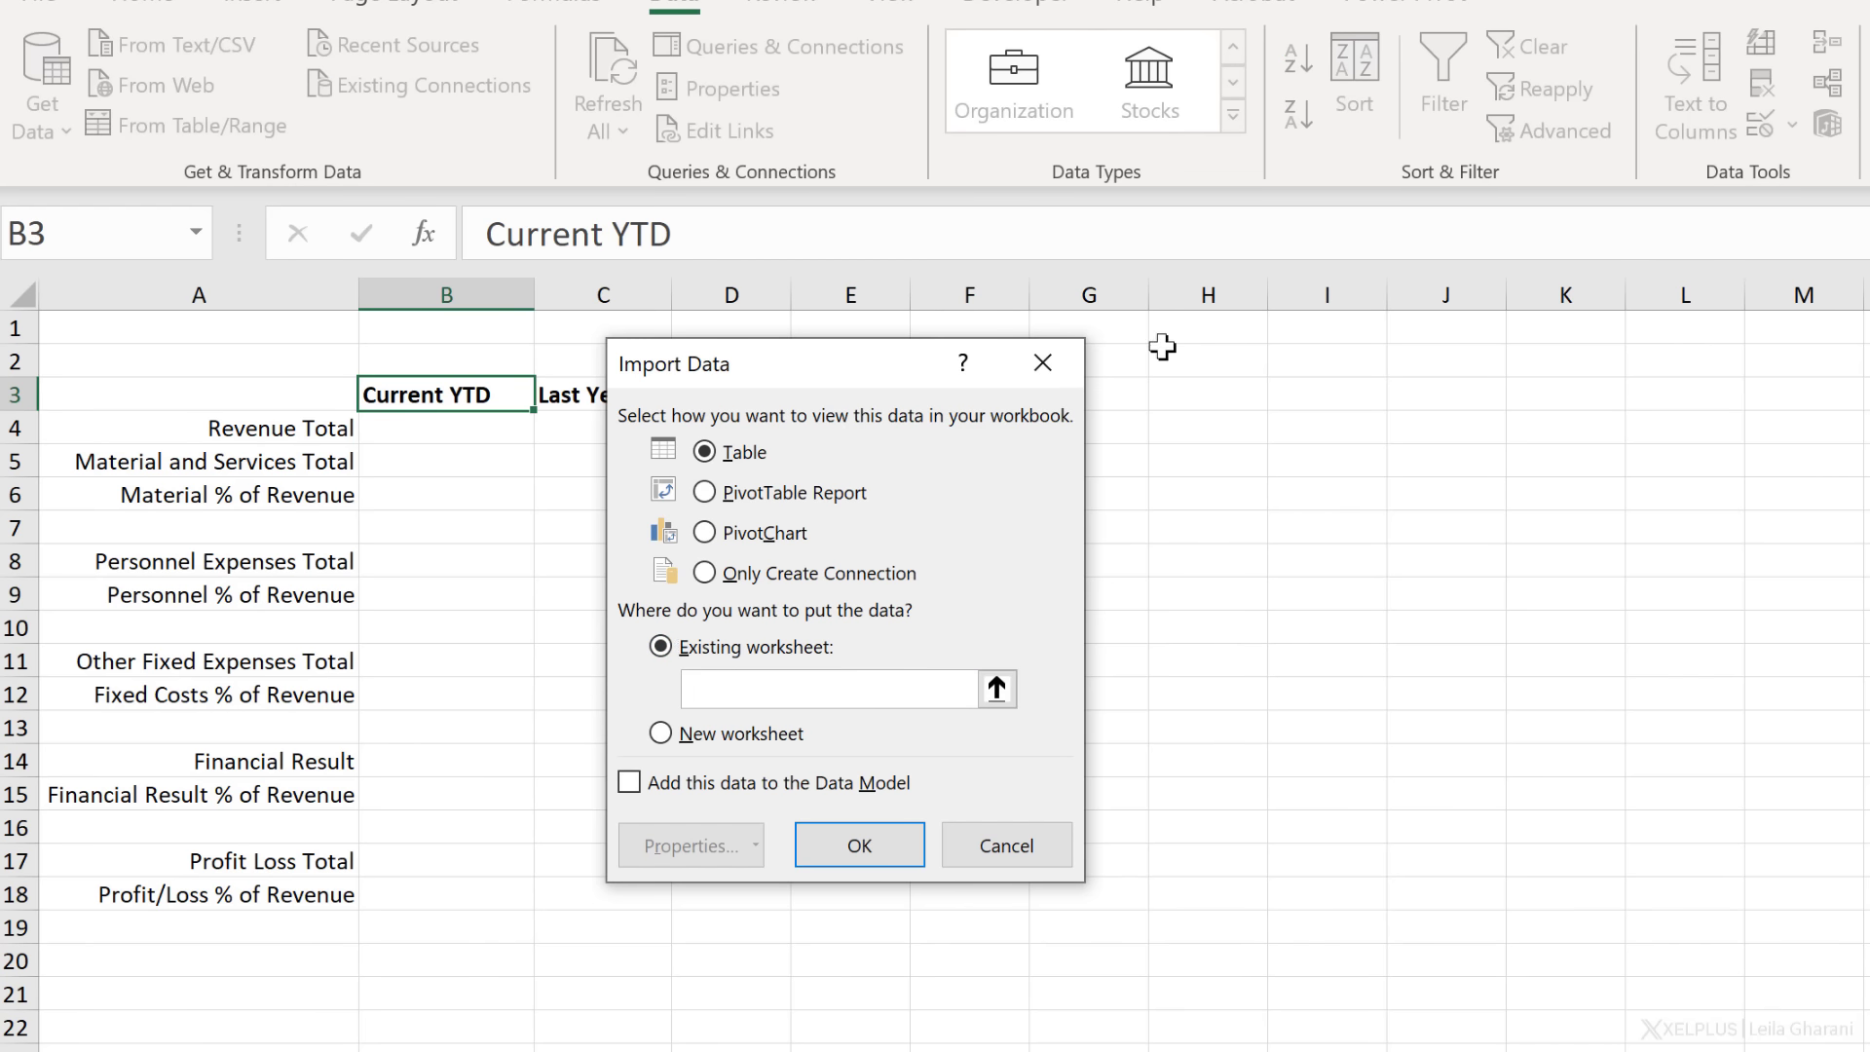
click(995, 329)
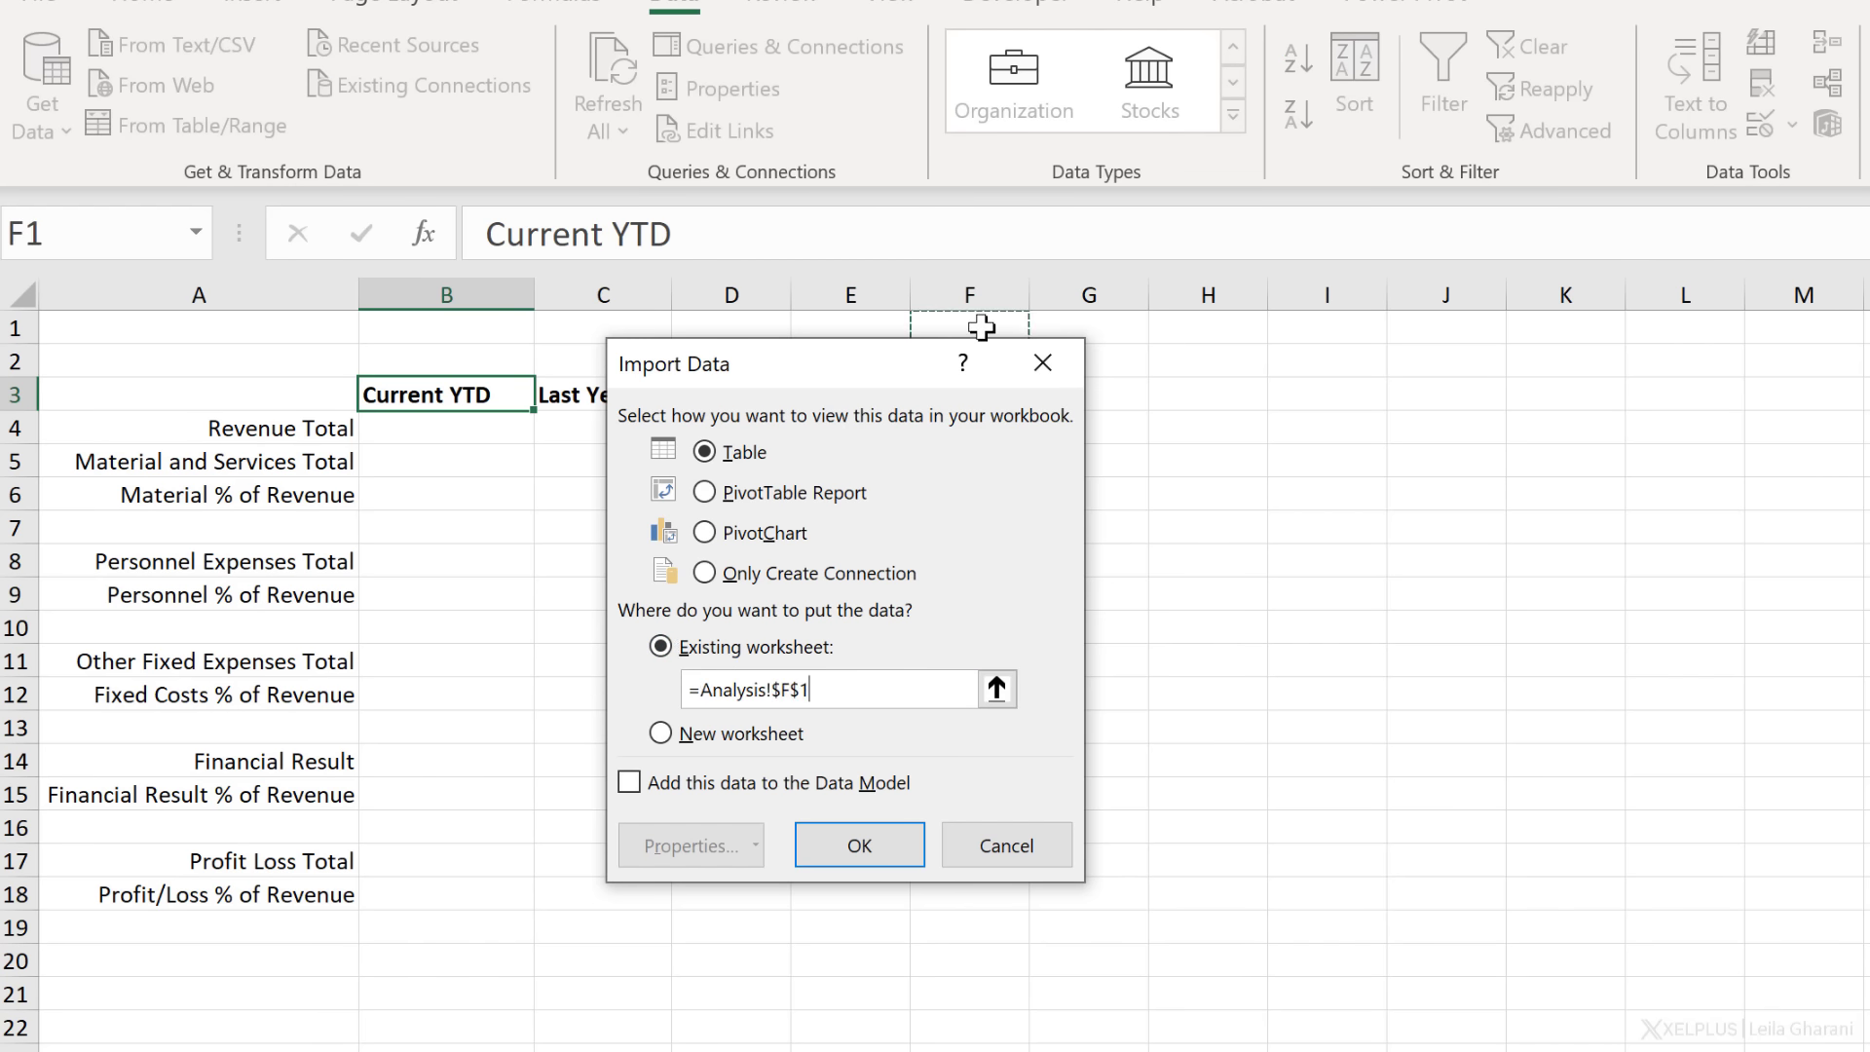
click(816, 849)
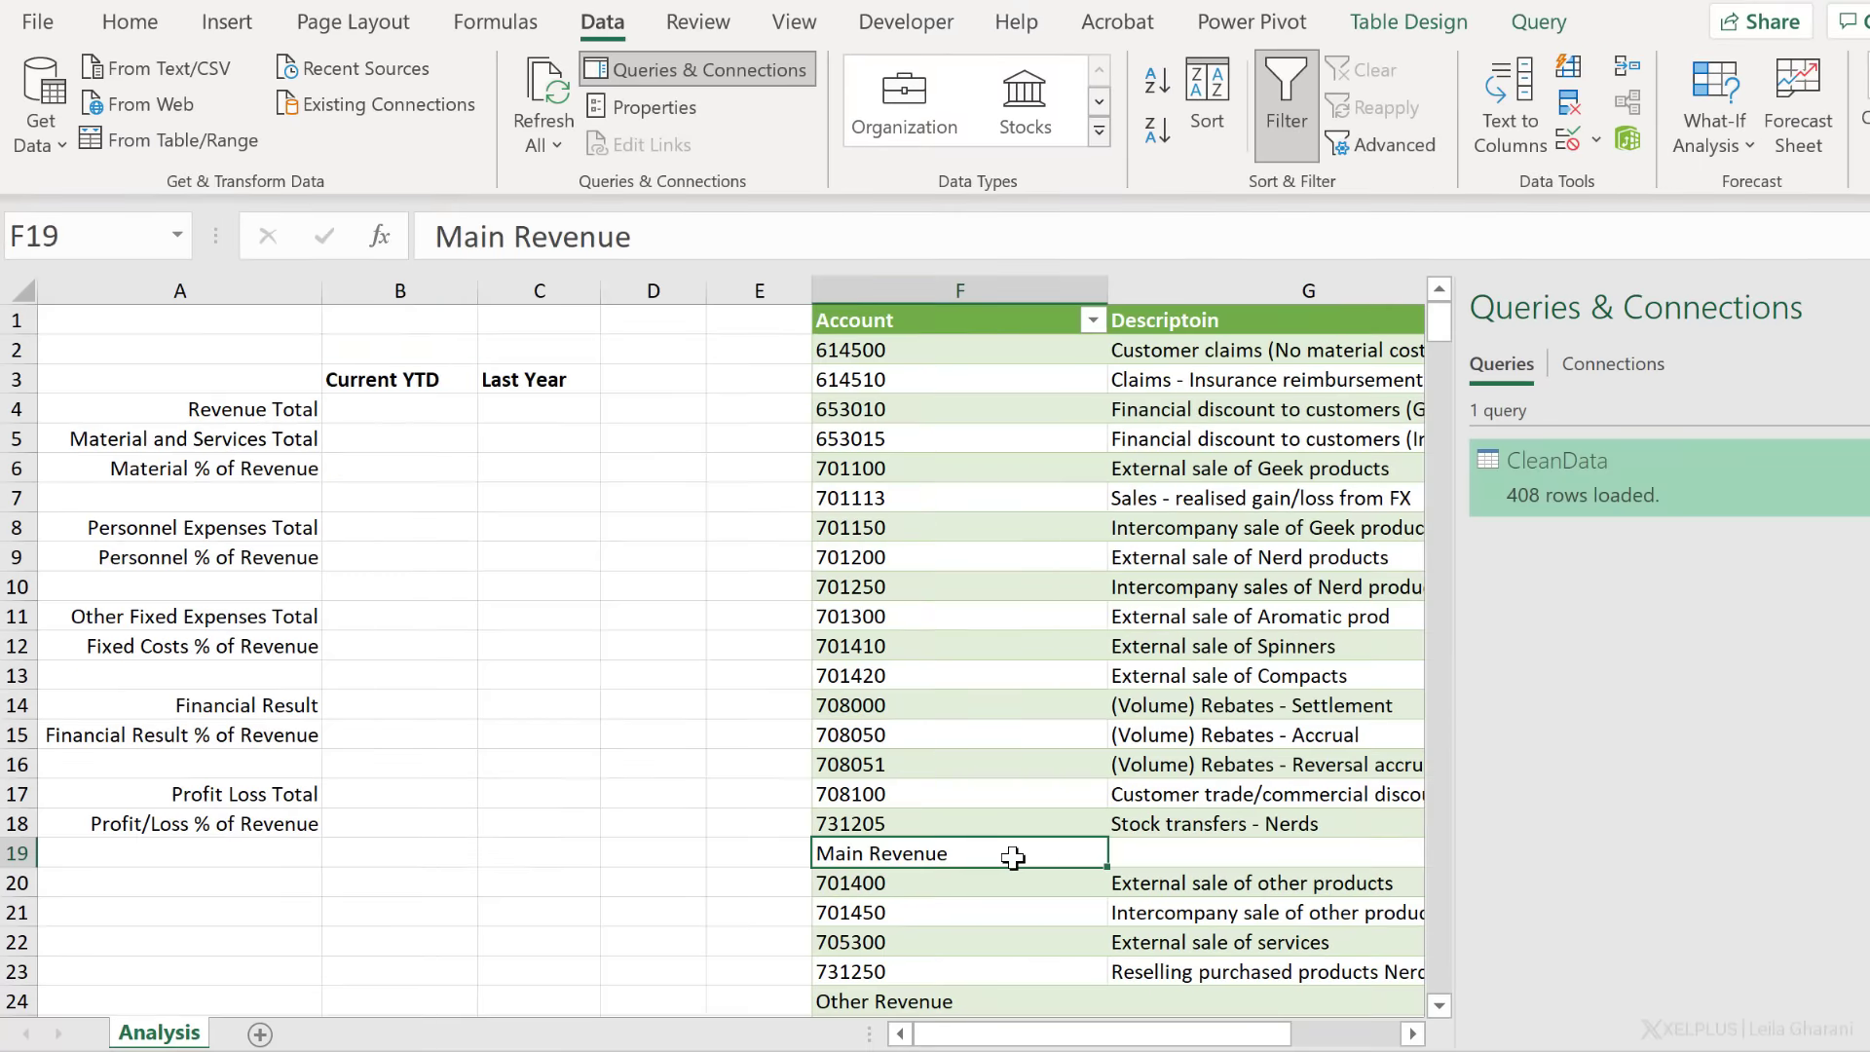
Step: Examine the loaded table's Main Revenue amounts and its last rows for leftover lines
click(1134, 931)
key(Right)
key(Right)
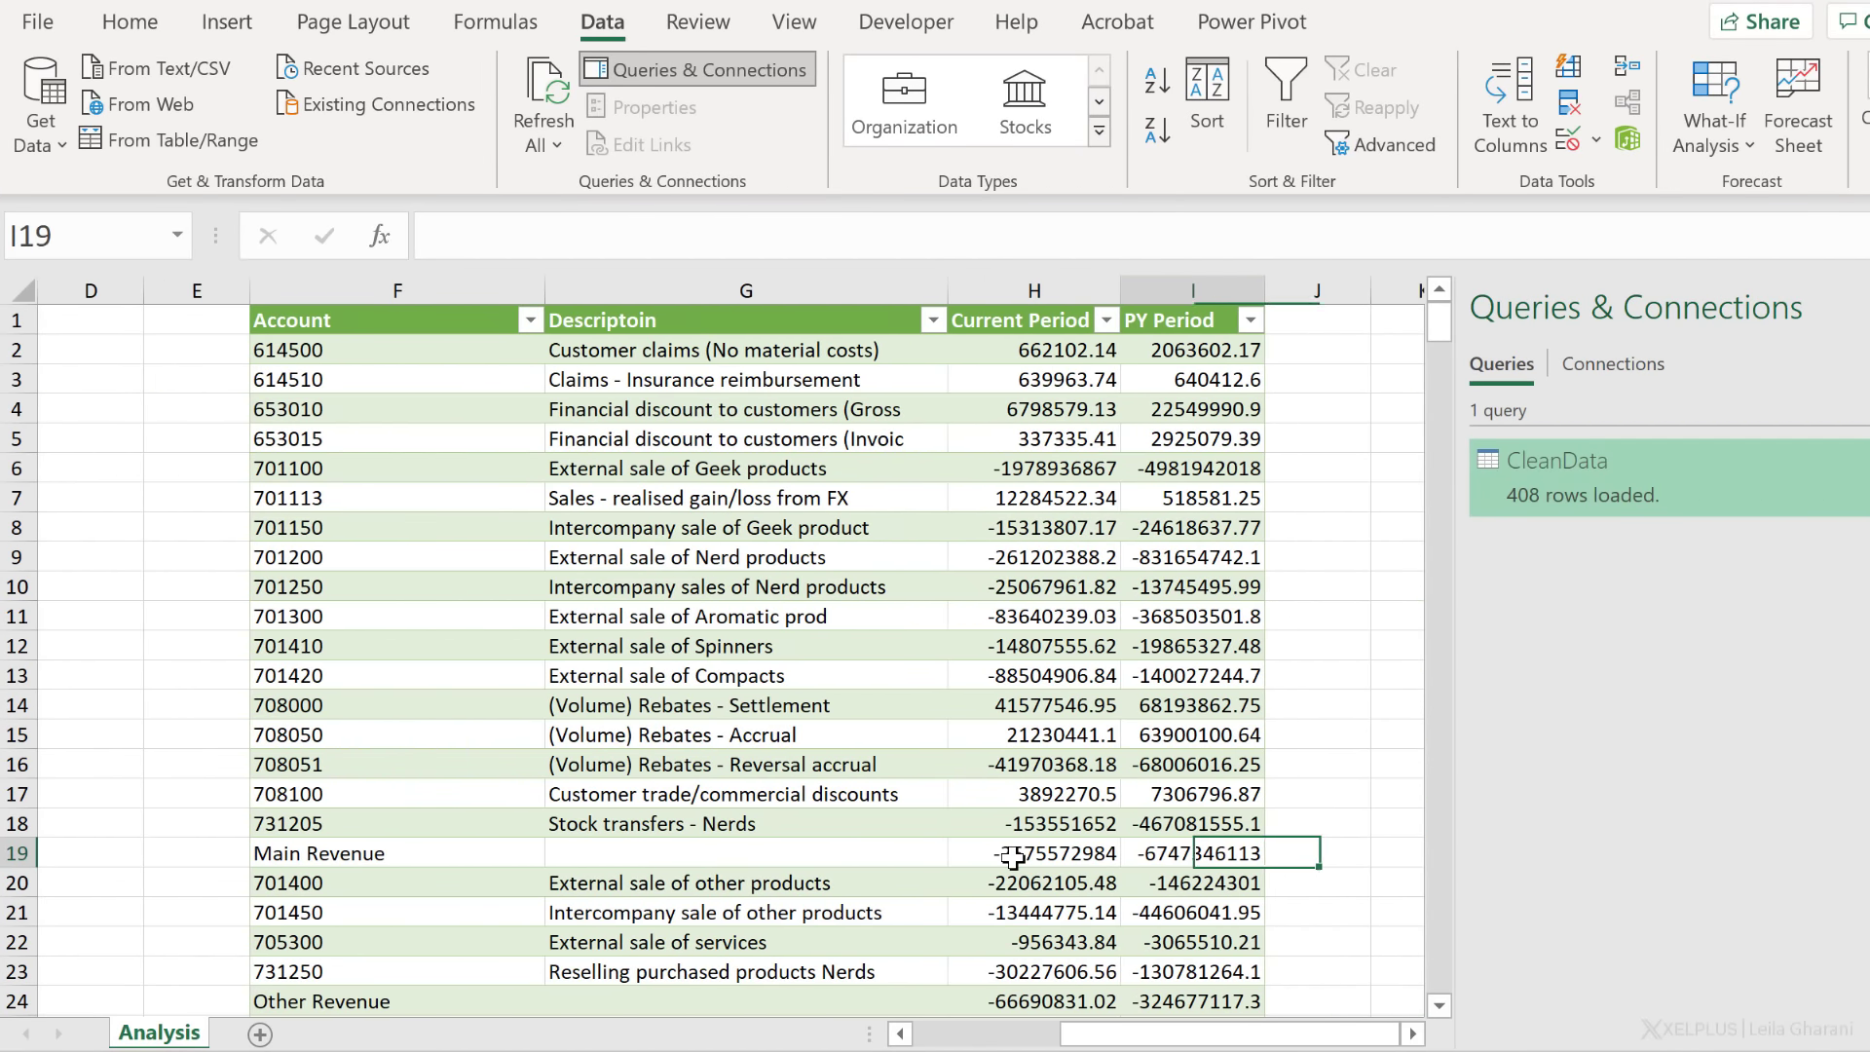
key(ctrl+Down)
key(Left)
key(Down)
key(Down)
key(Down)
key(Down)
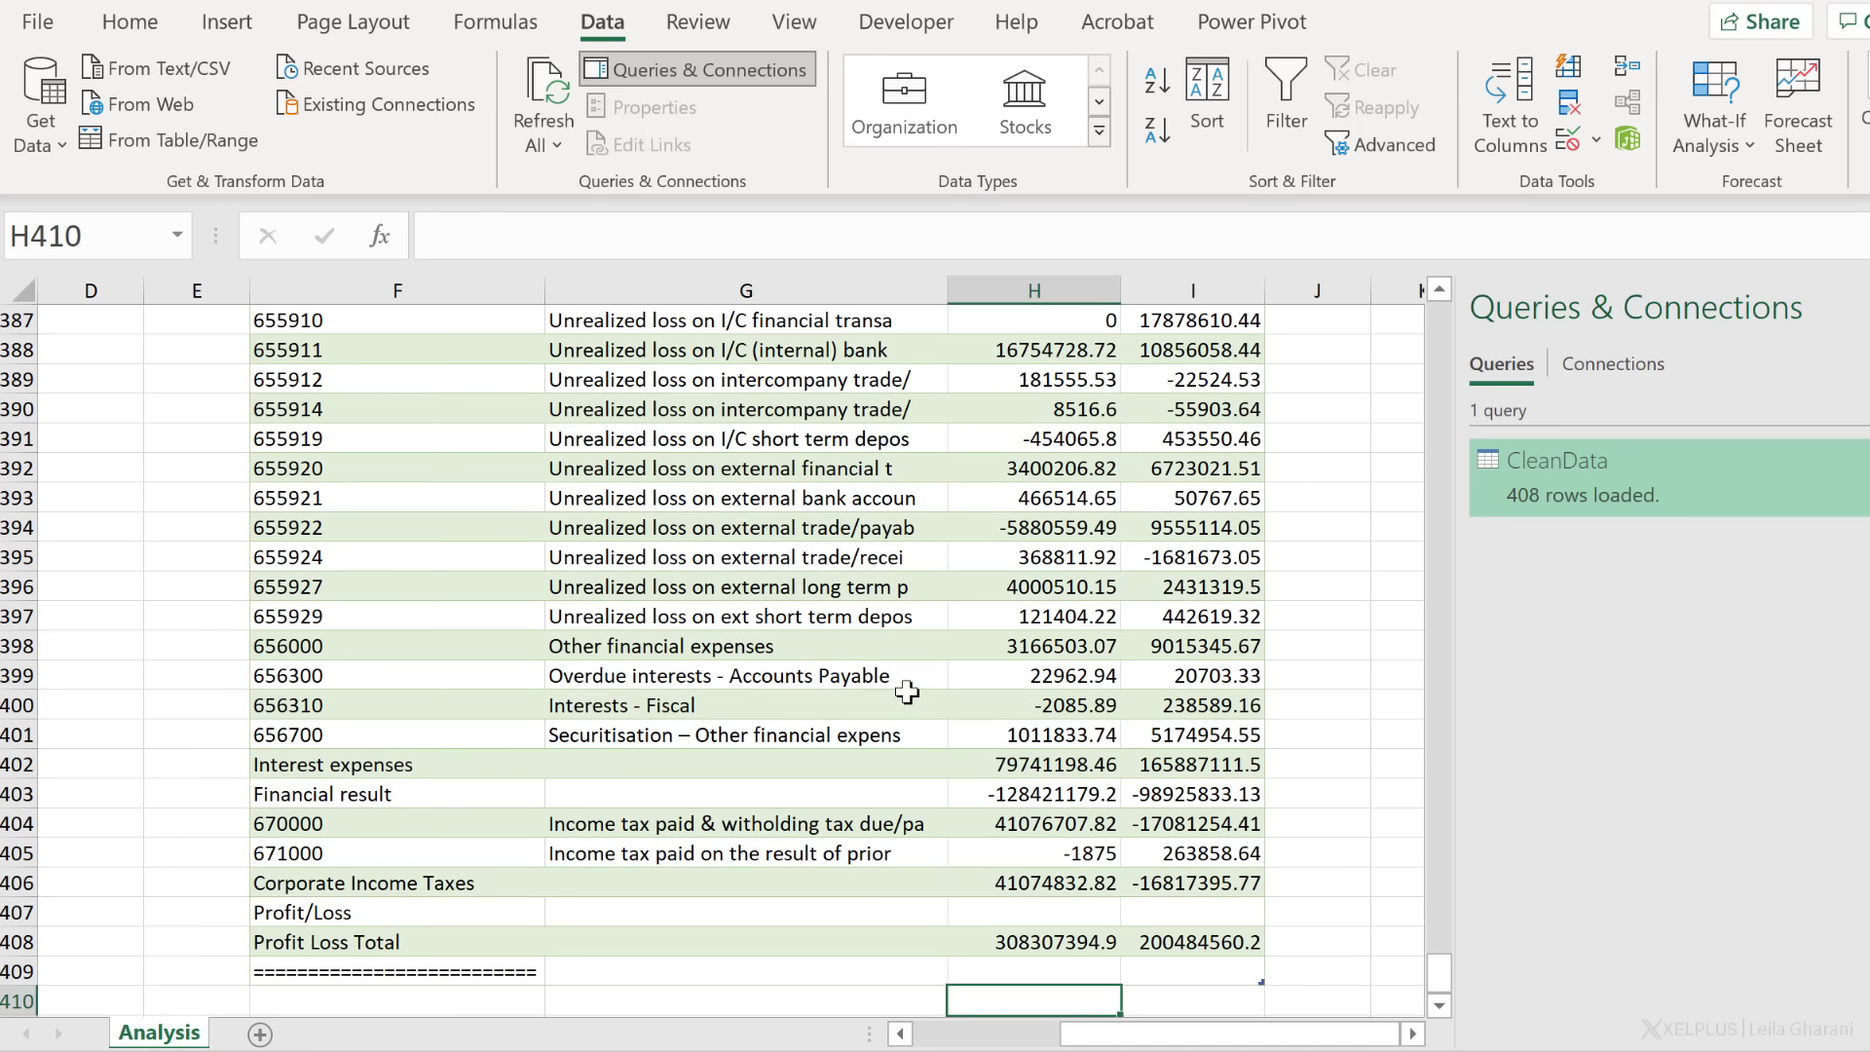
Step: Reopen the CleanData query, remove 1 row from the bottom, and load the result back to the worksheet
double_click(1579, 509)
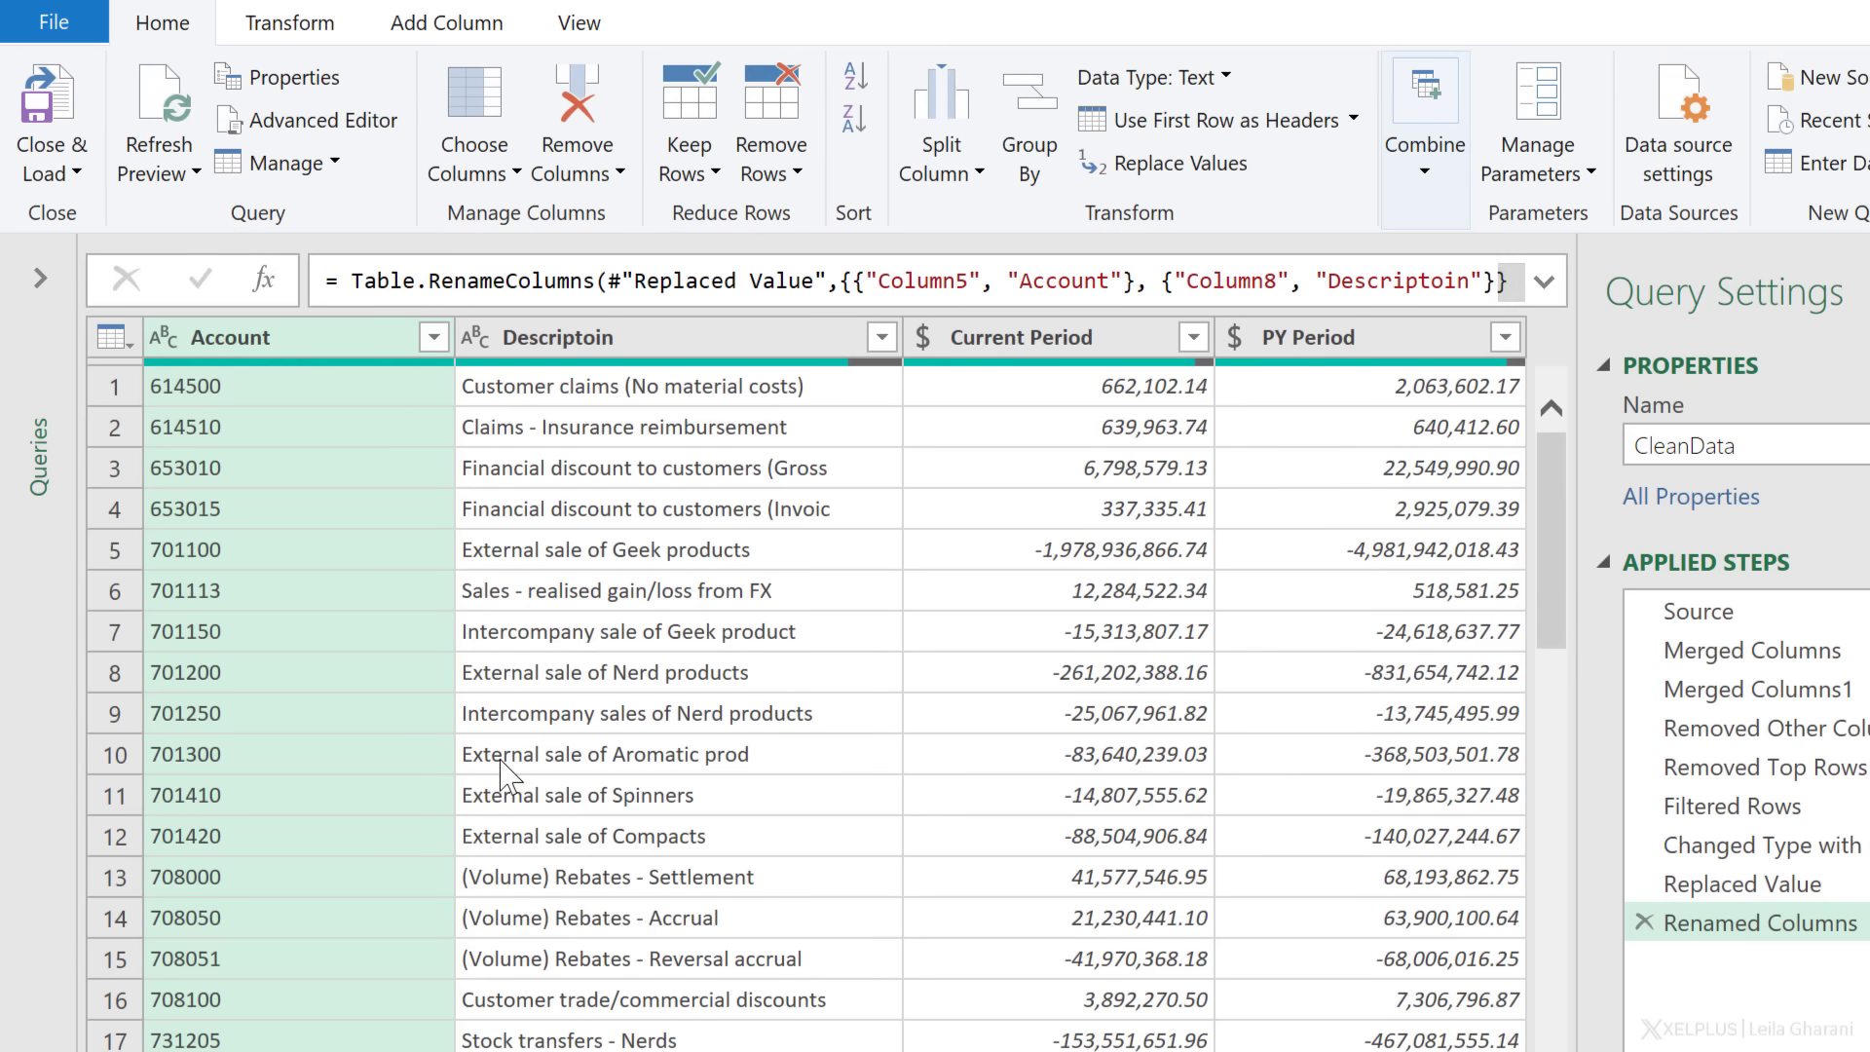
scroll(393, 759, down, 1)
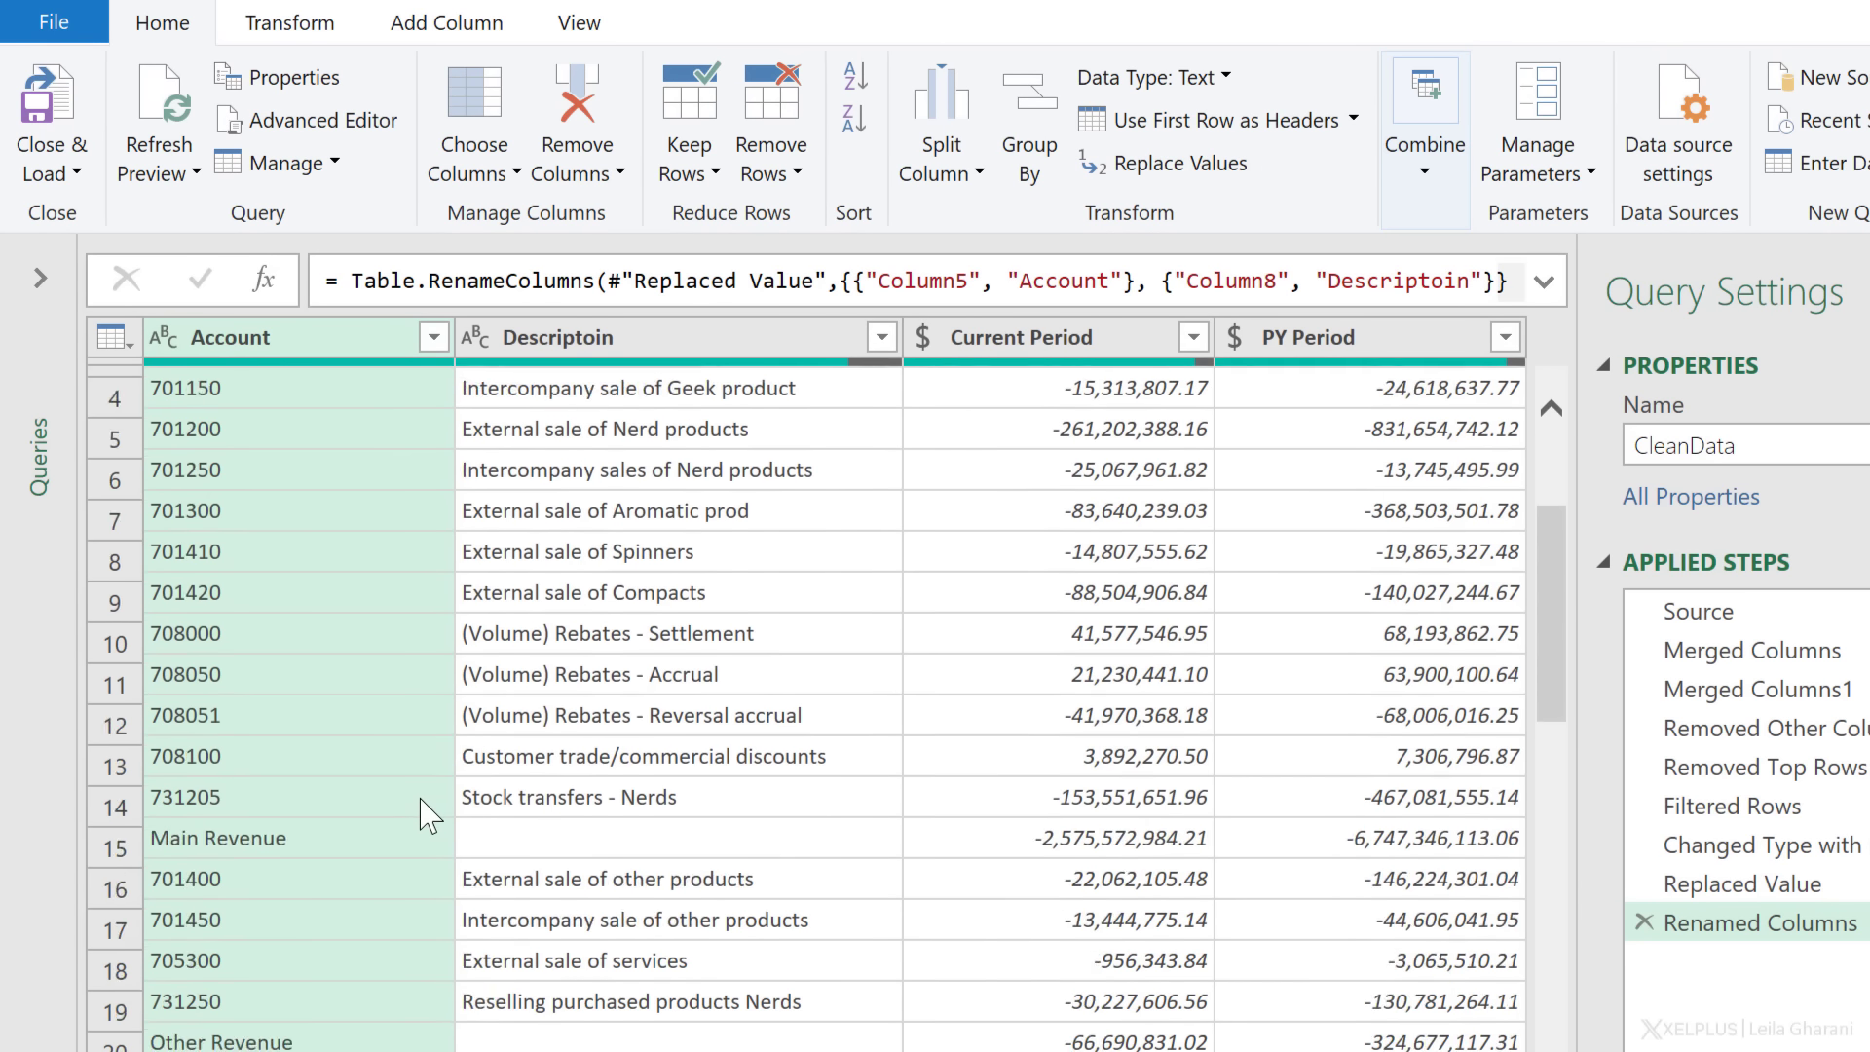
scroll(429, 814, down, 2)
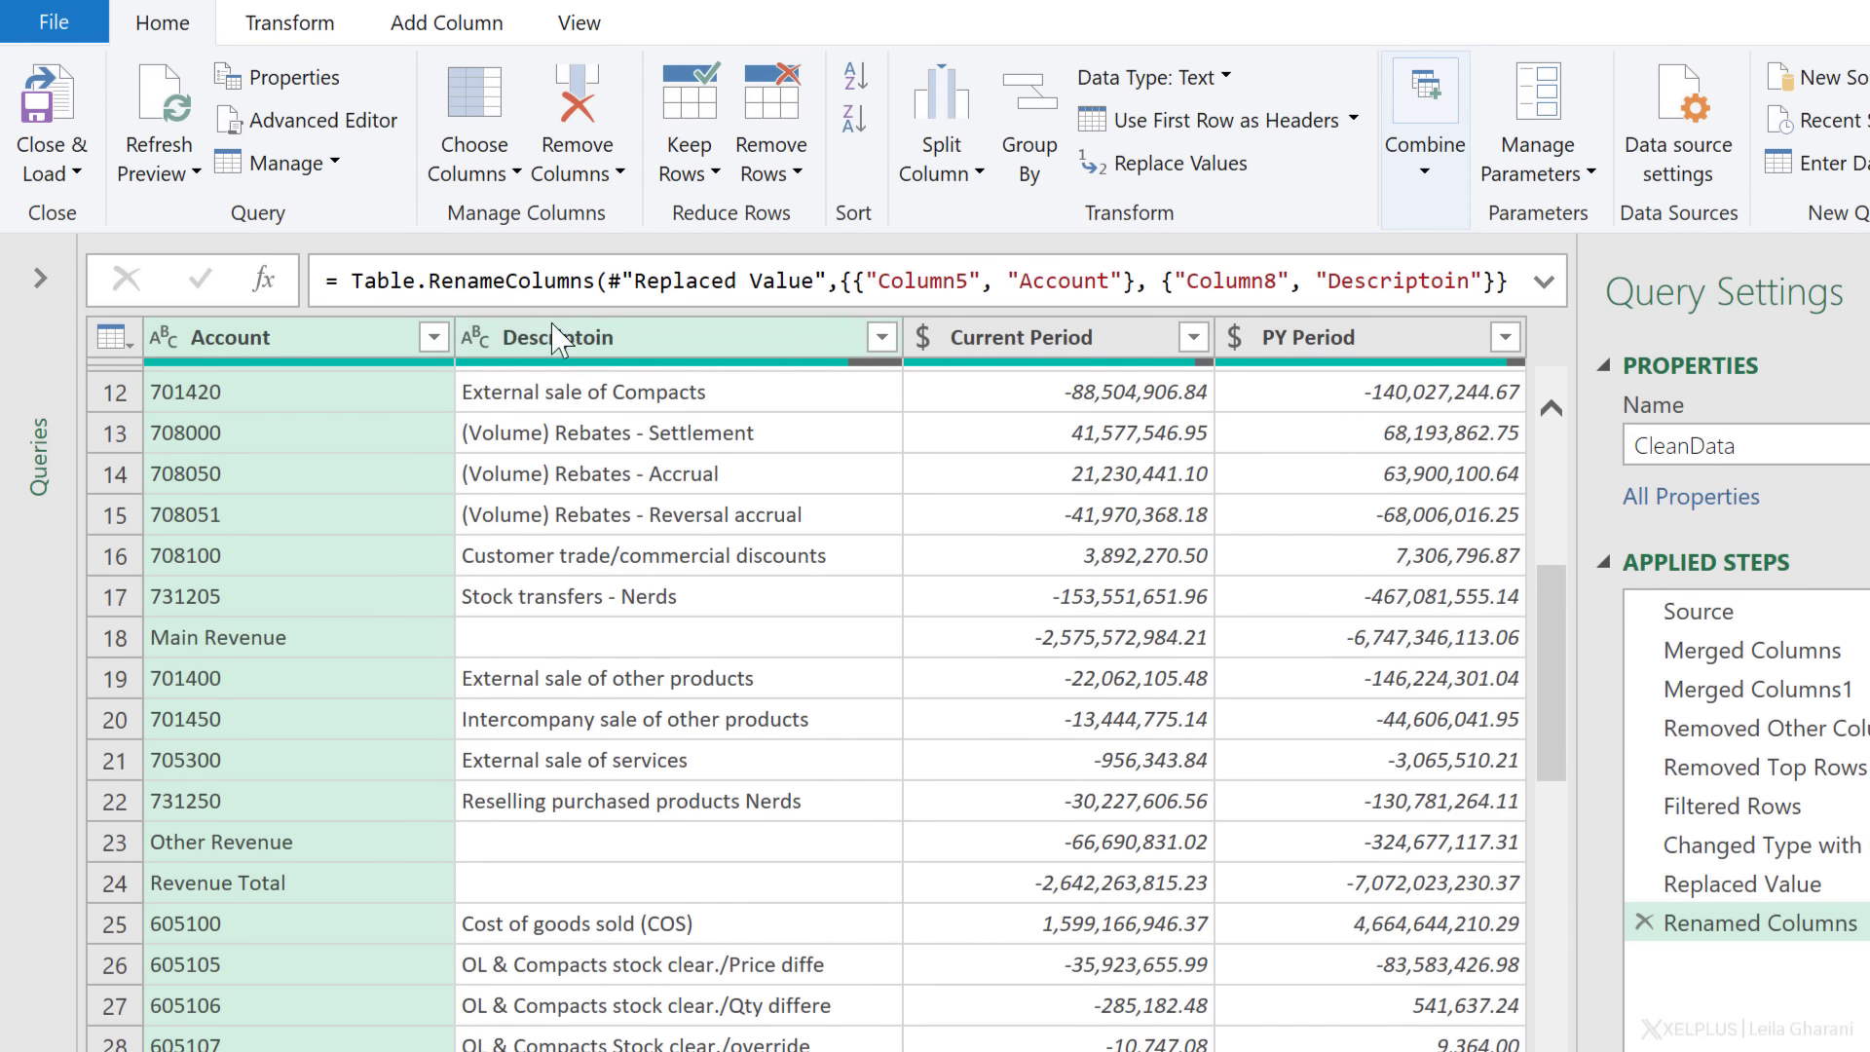
click(765, 177)
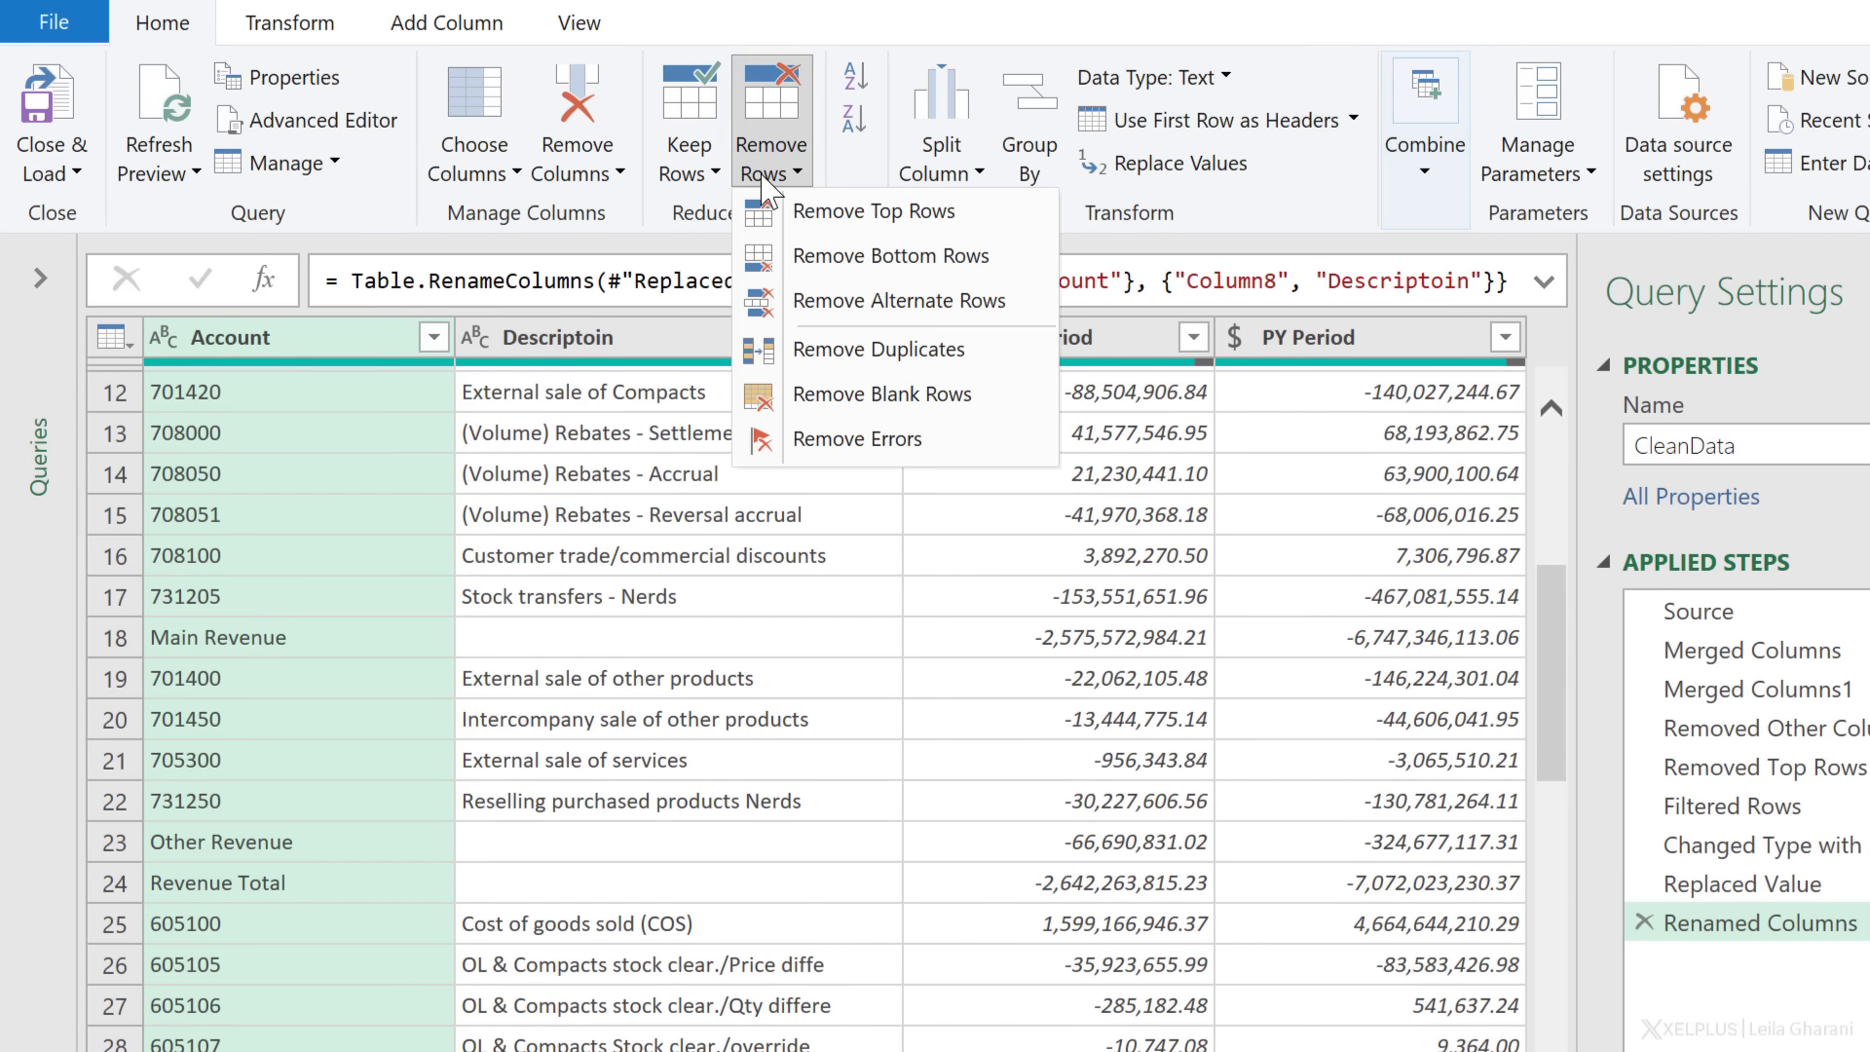
click(793, 258)
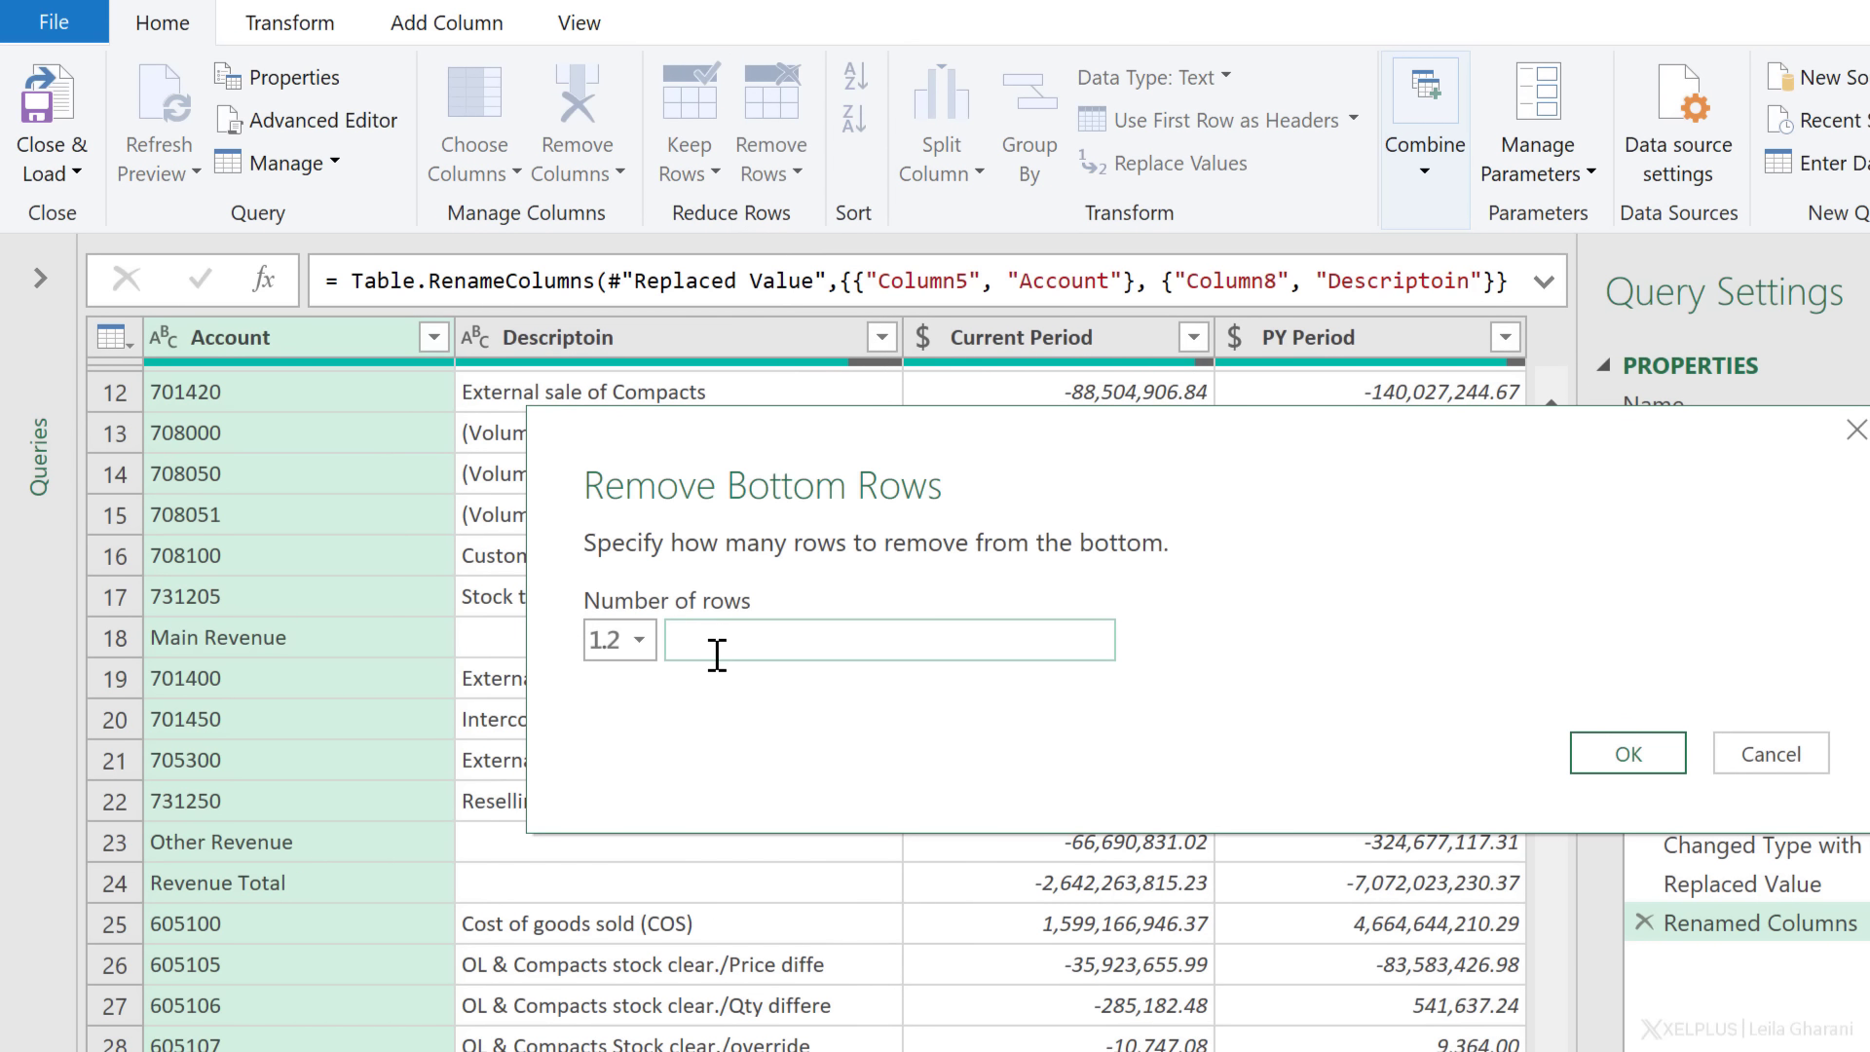
text(1)
click(1612, 764)
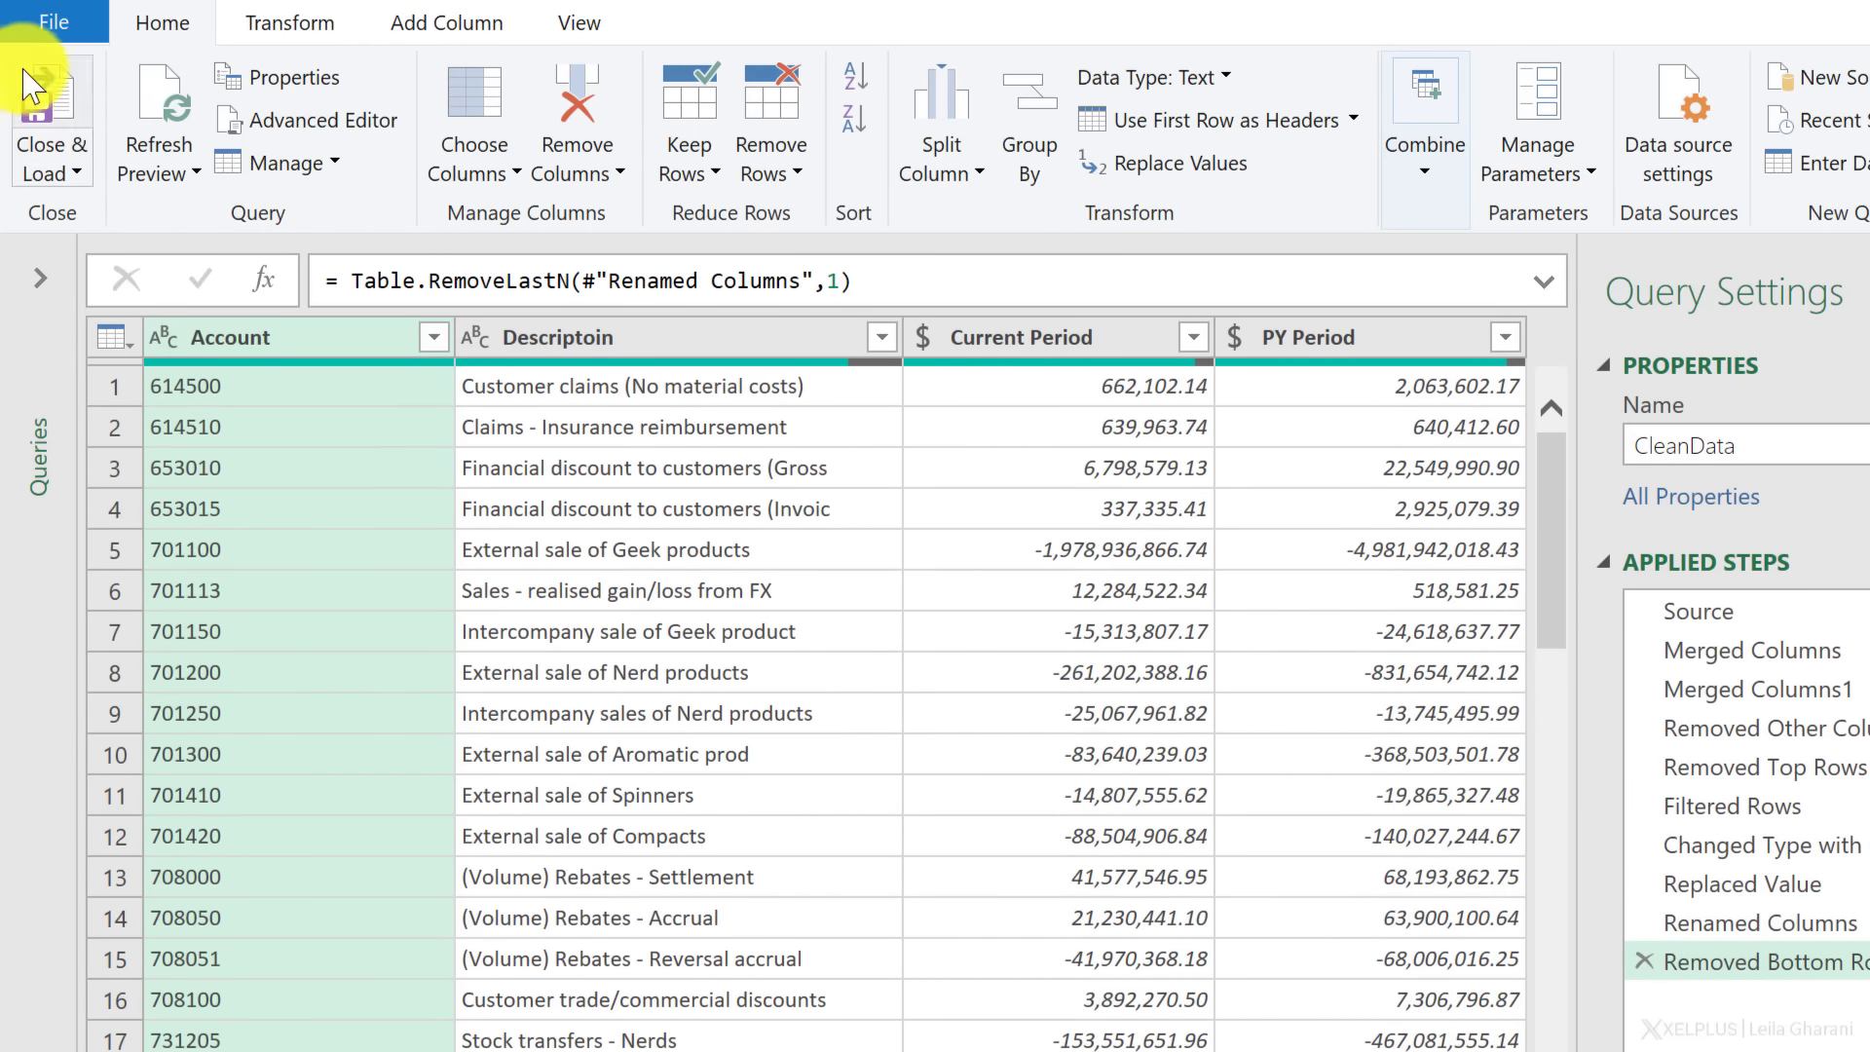
click(44, 97)
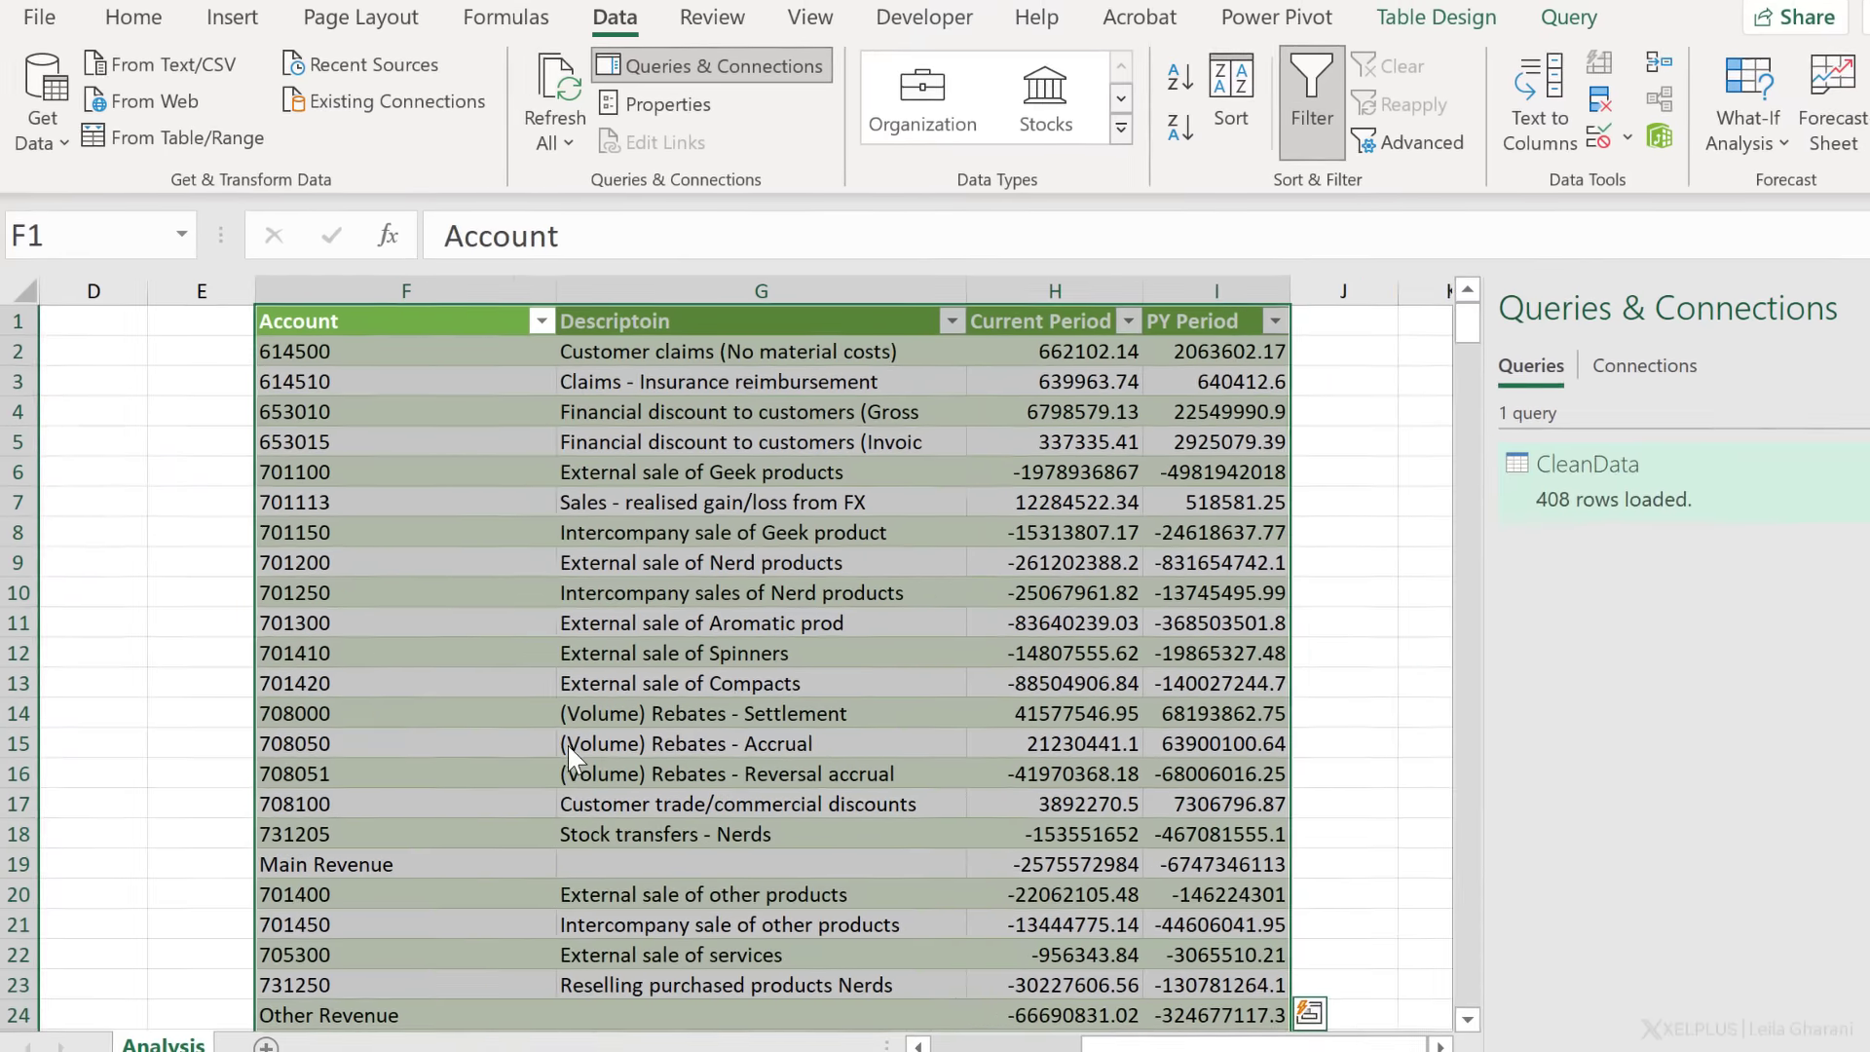
Step: Check the last rows of the reloaded table for the leftover separator line
scroll(699, 871, down, 5)
scroll(556, 735, down, 8)
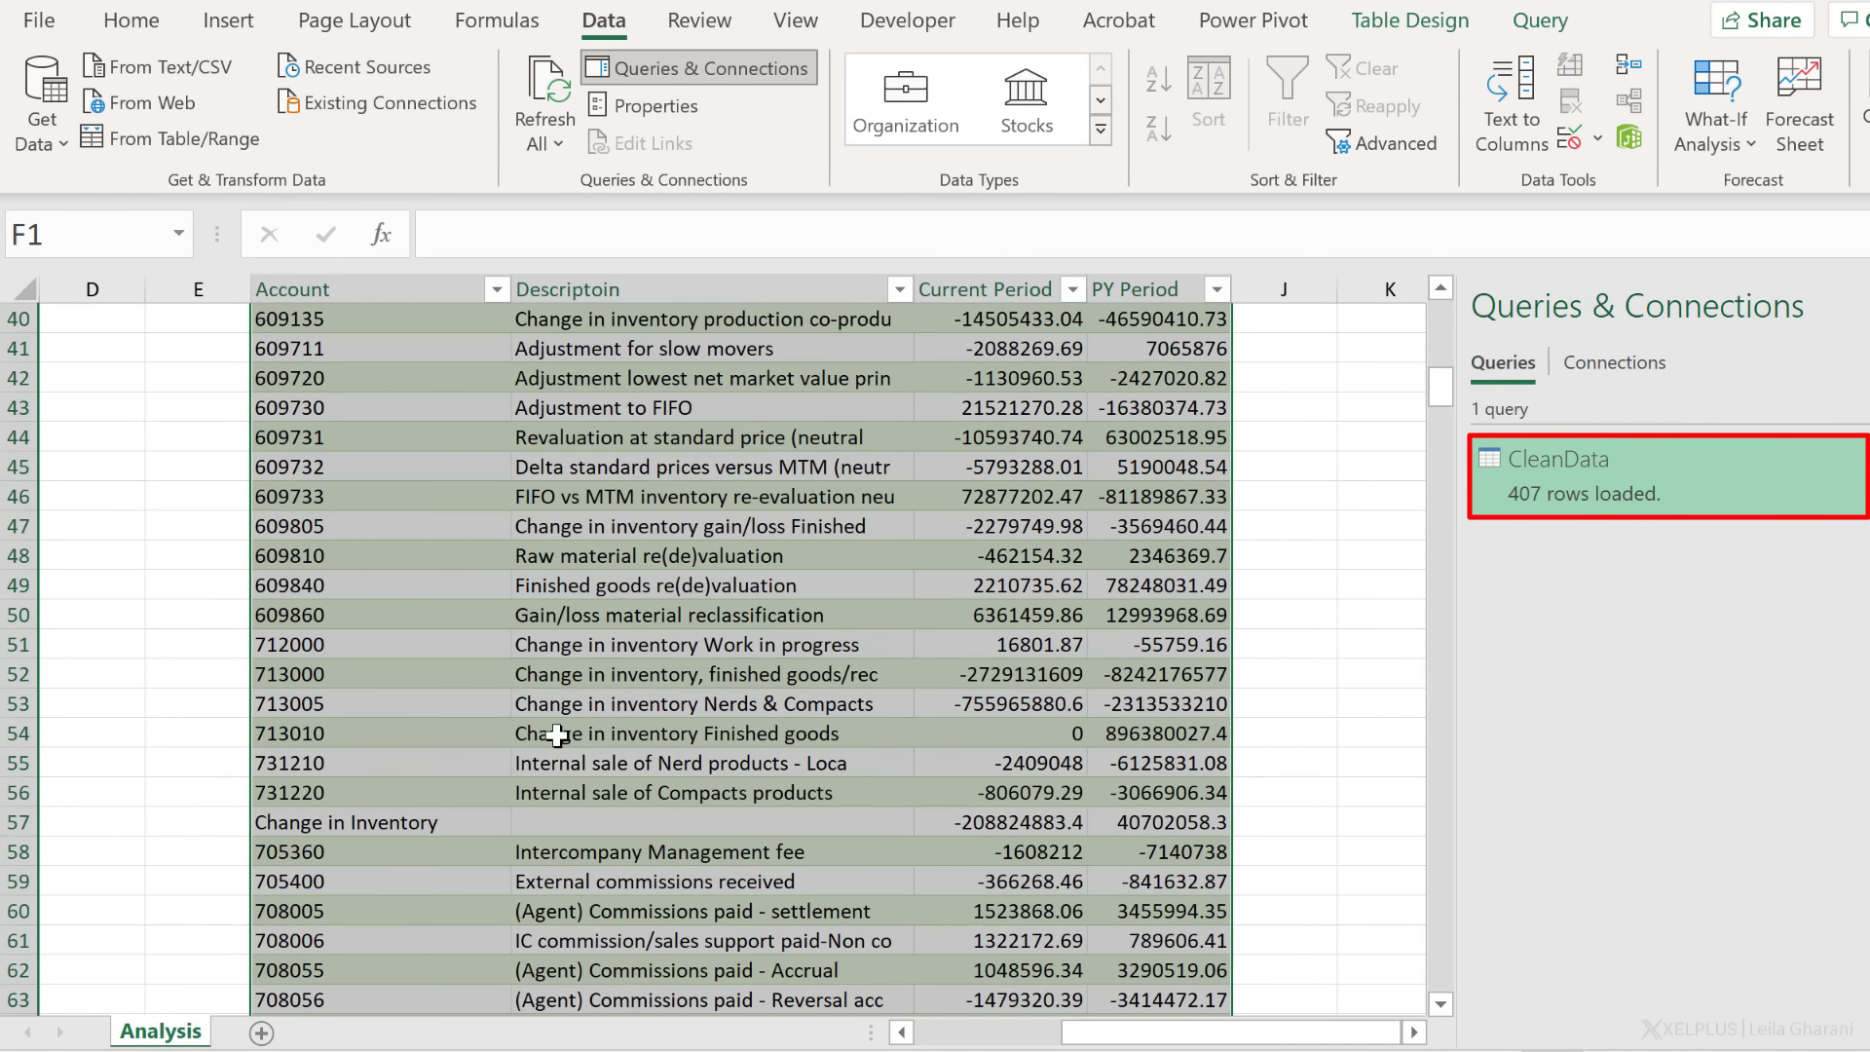
click(516, 735)
click(435, 760)
key(ctrl+Down)
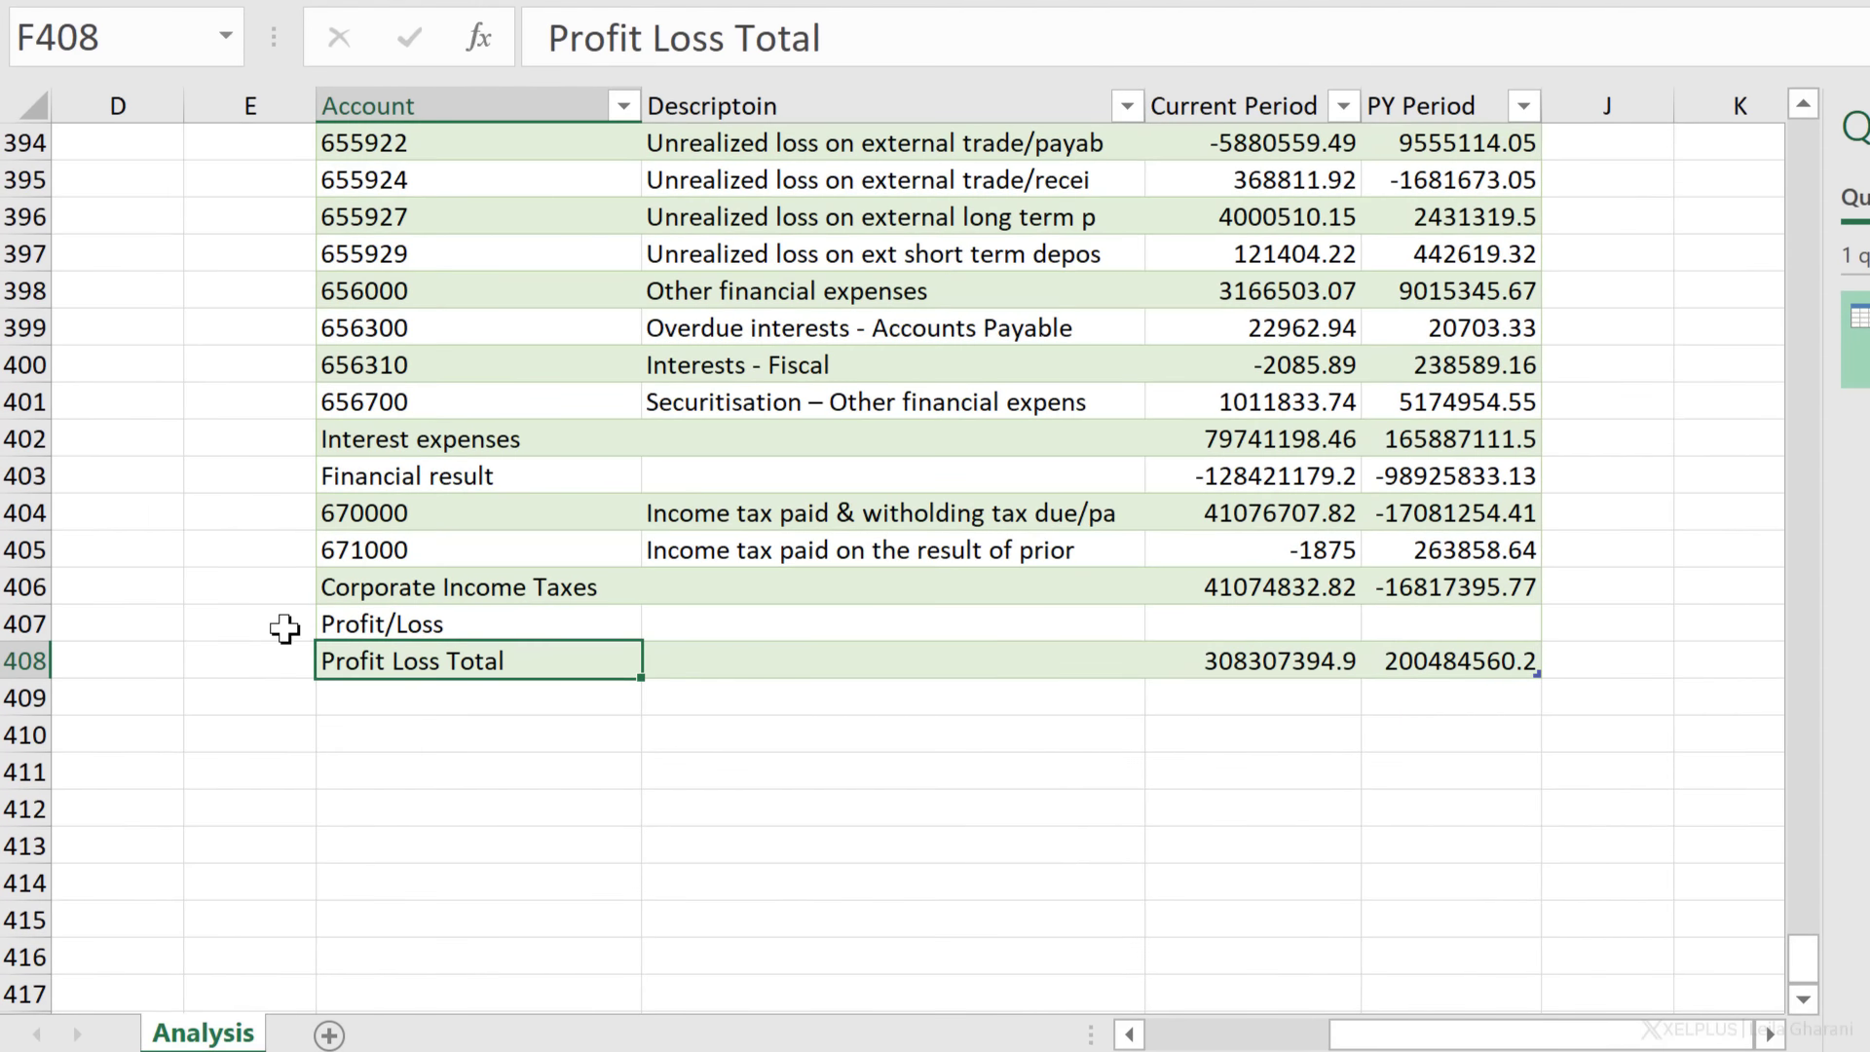
click(279, 634)
Step: Compare the Revenue Total label in the analysis with the matching row in the table's Account column
key(ctrl+Home)
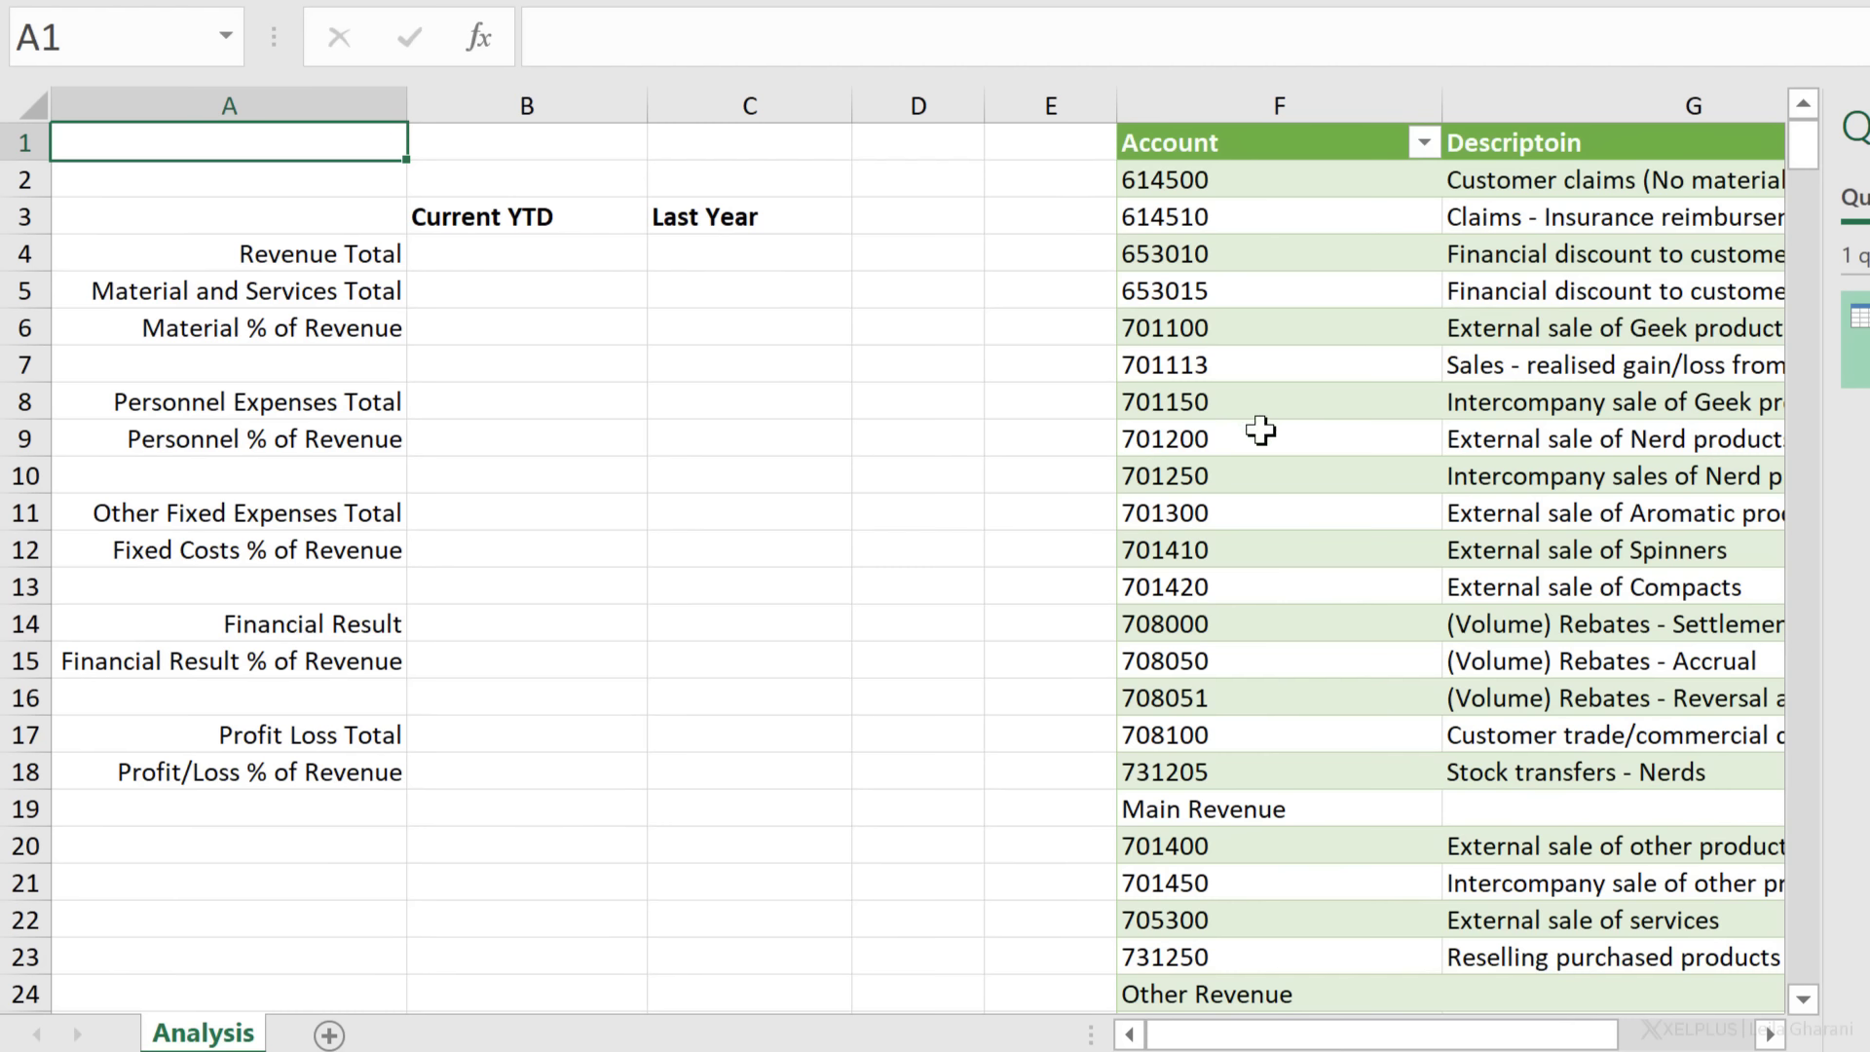
click(591, 260)
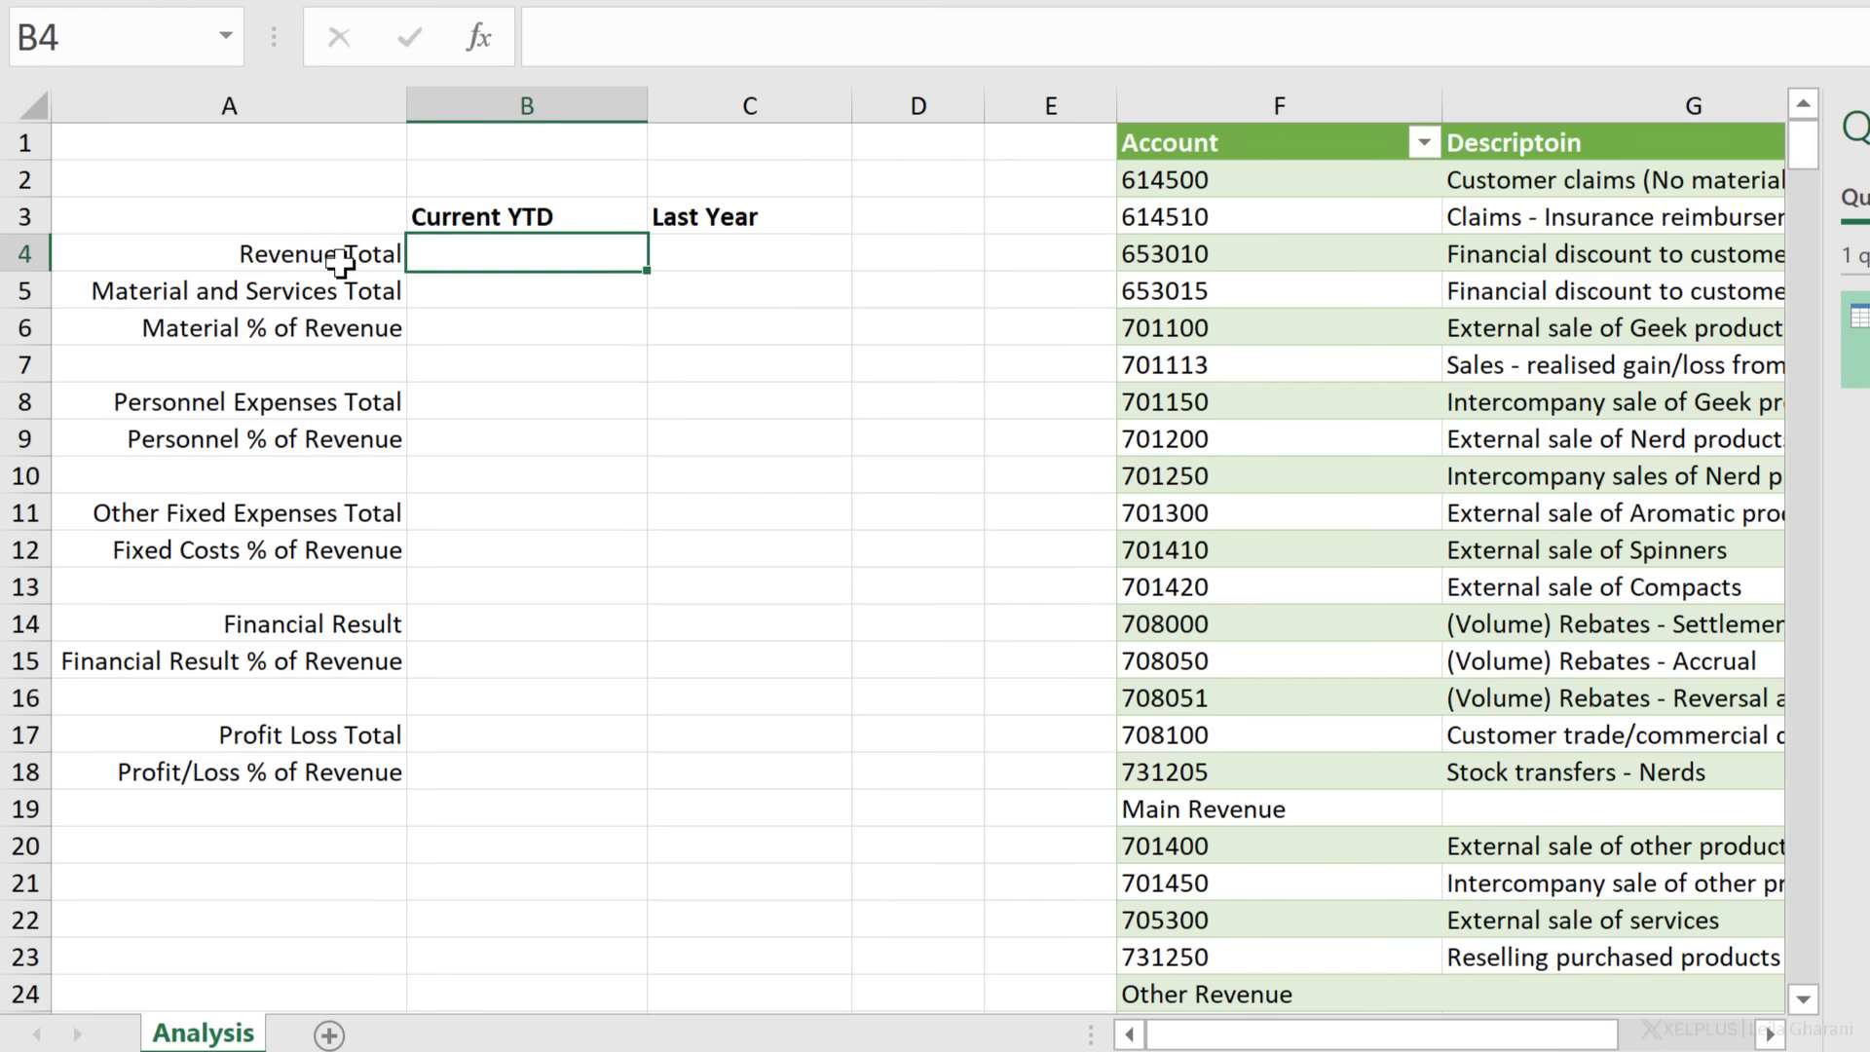
click(1235, 808)
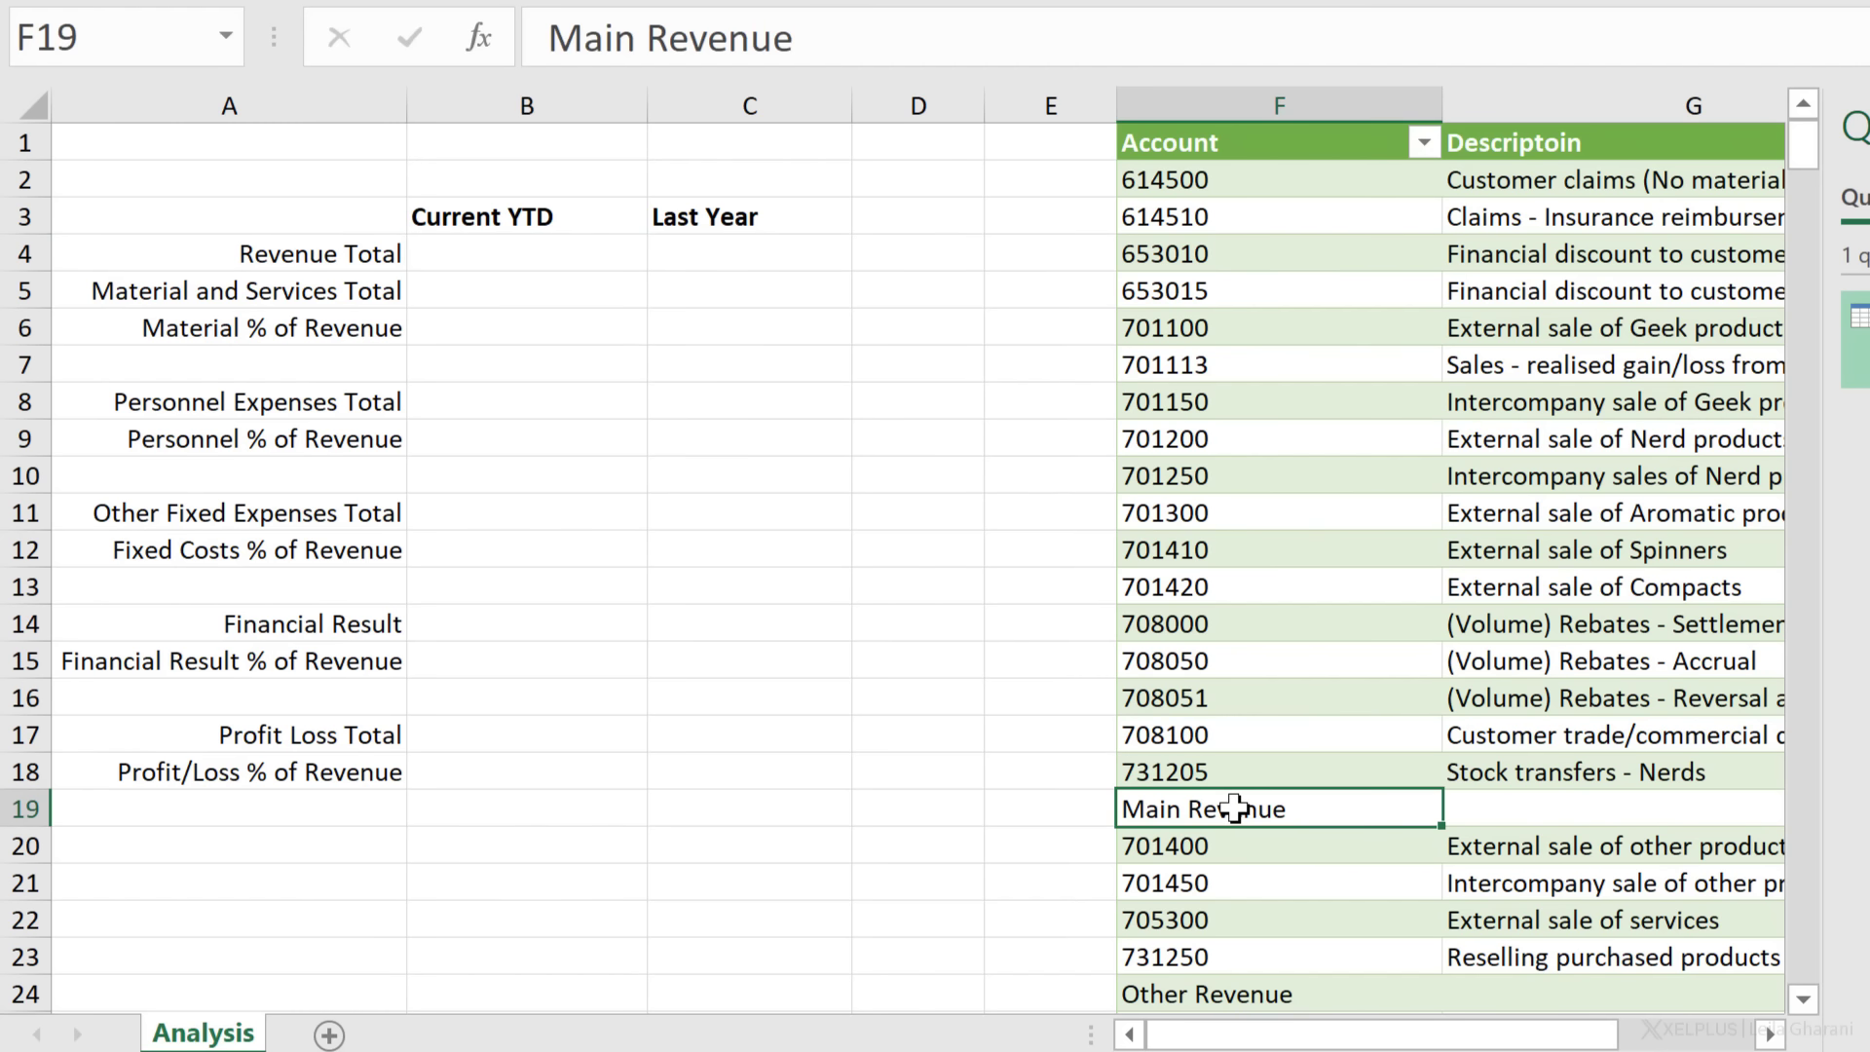
scroll(1235, 808, down, 6)
click(1271, 375)
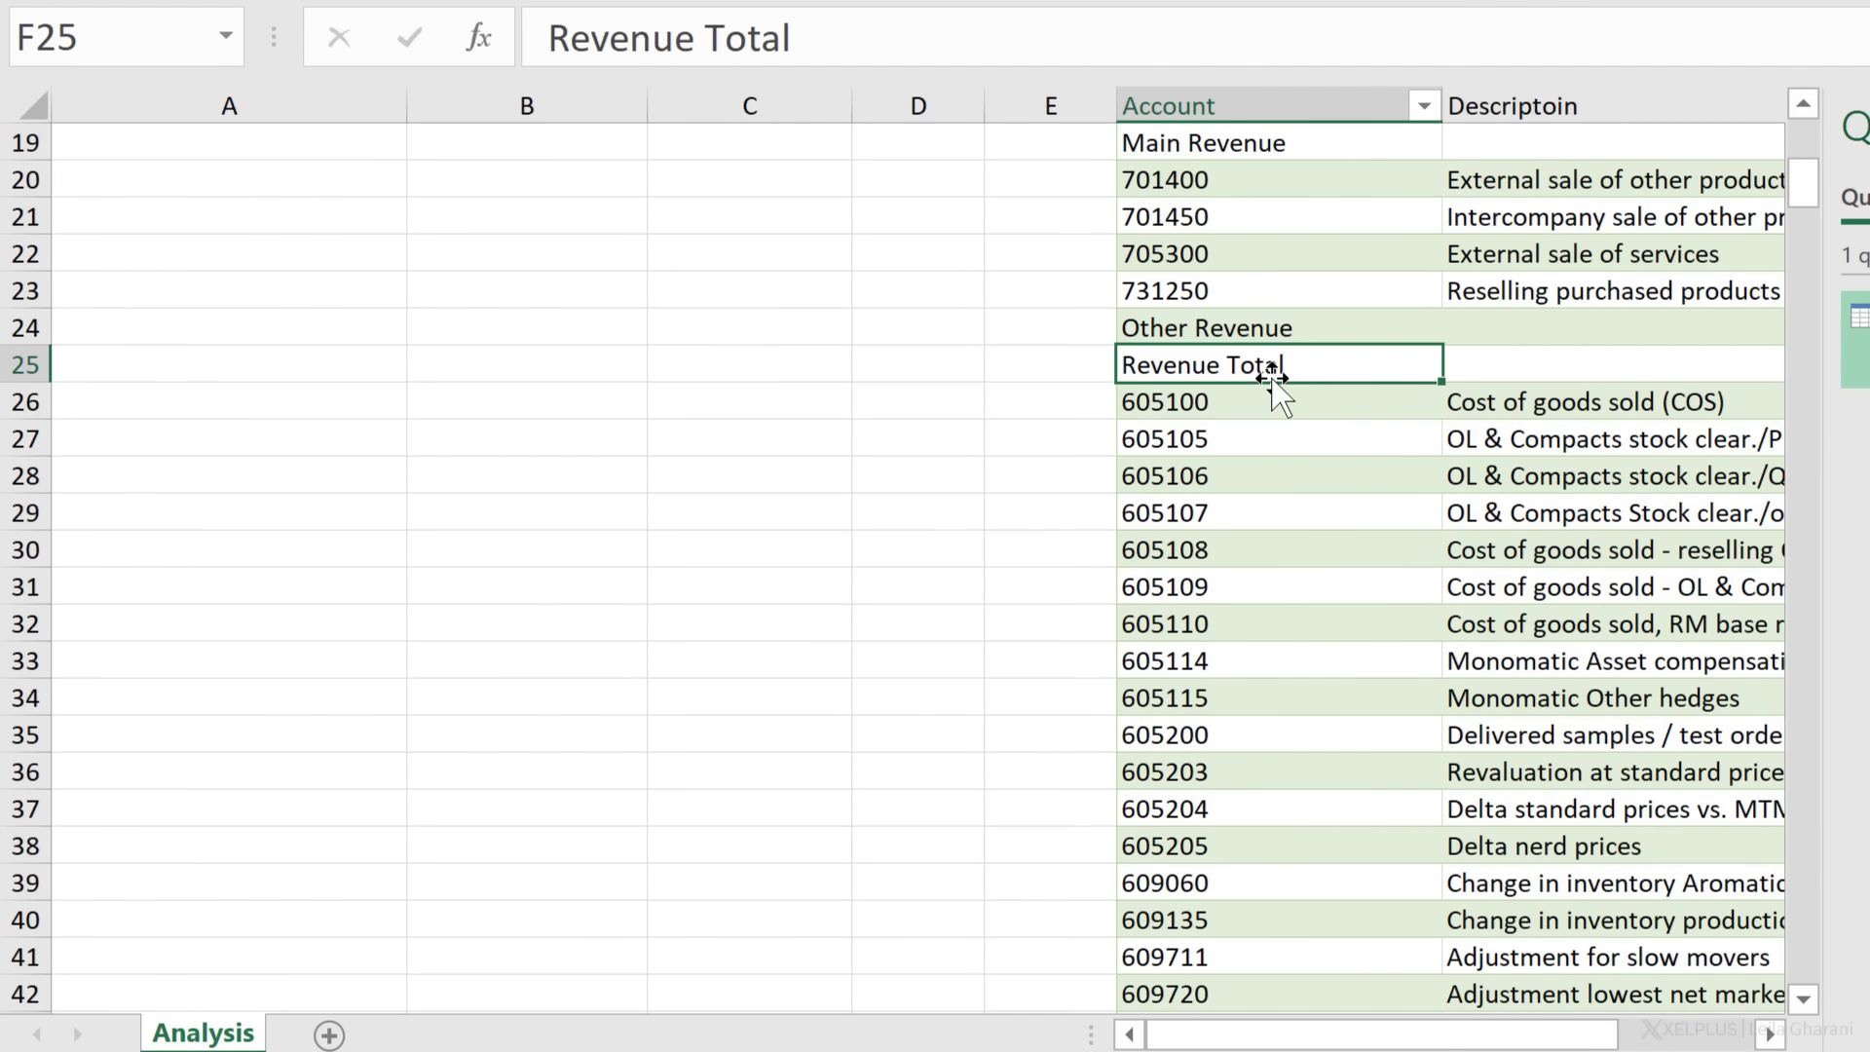
scroll(1271, 375, up, 6)
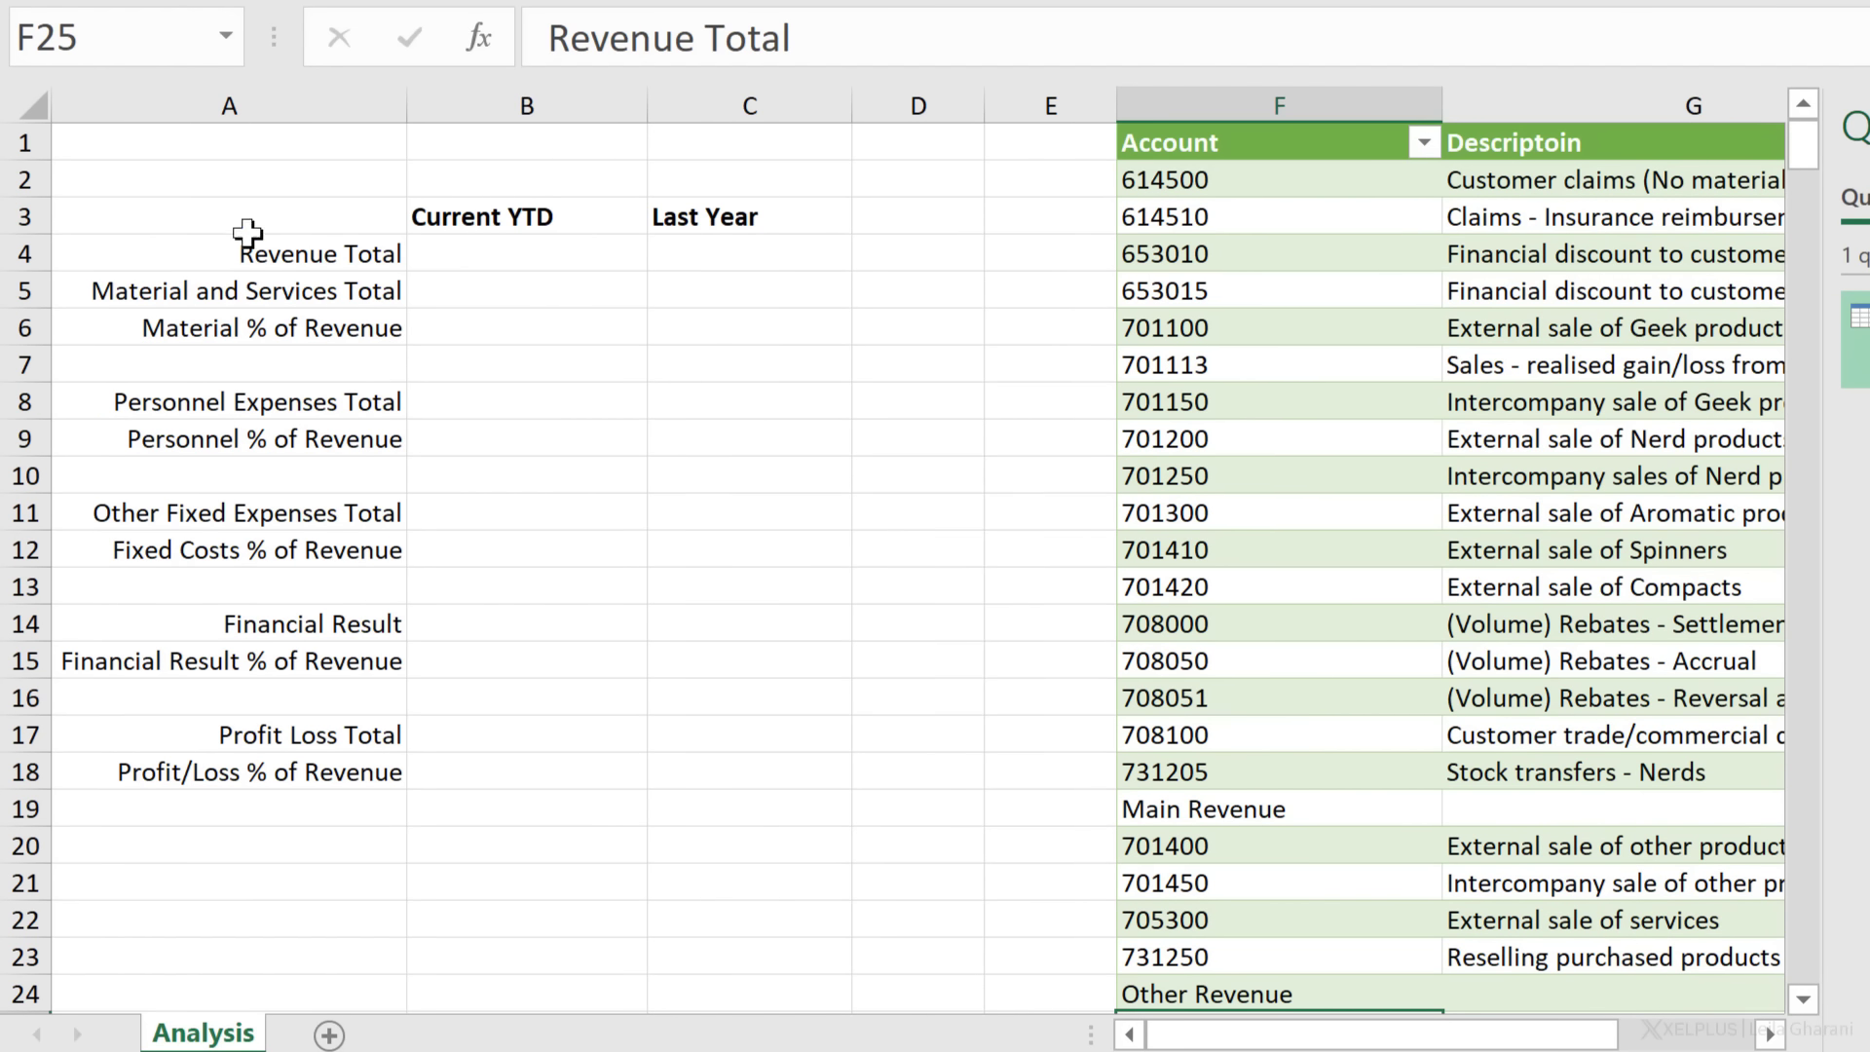
Step: Look up the current-period Revenue Total in B4 with =VLOOKUP(A4,CleanData,3,0)
click(474, 254)
text(=)
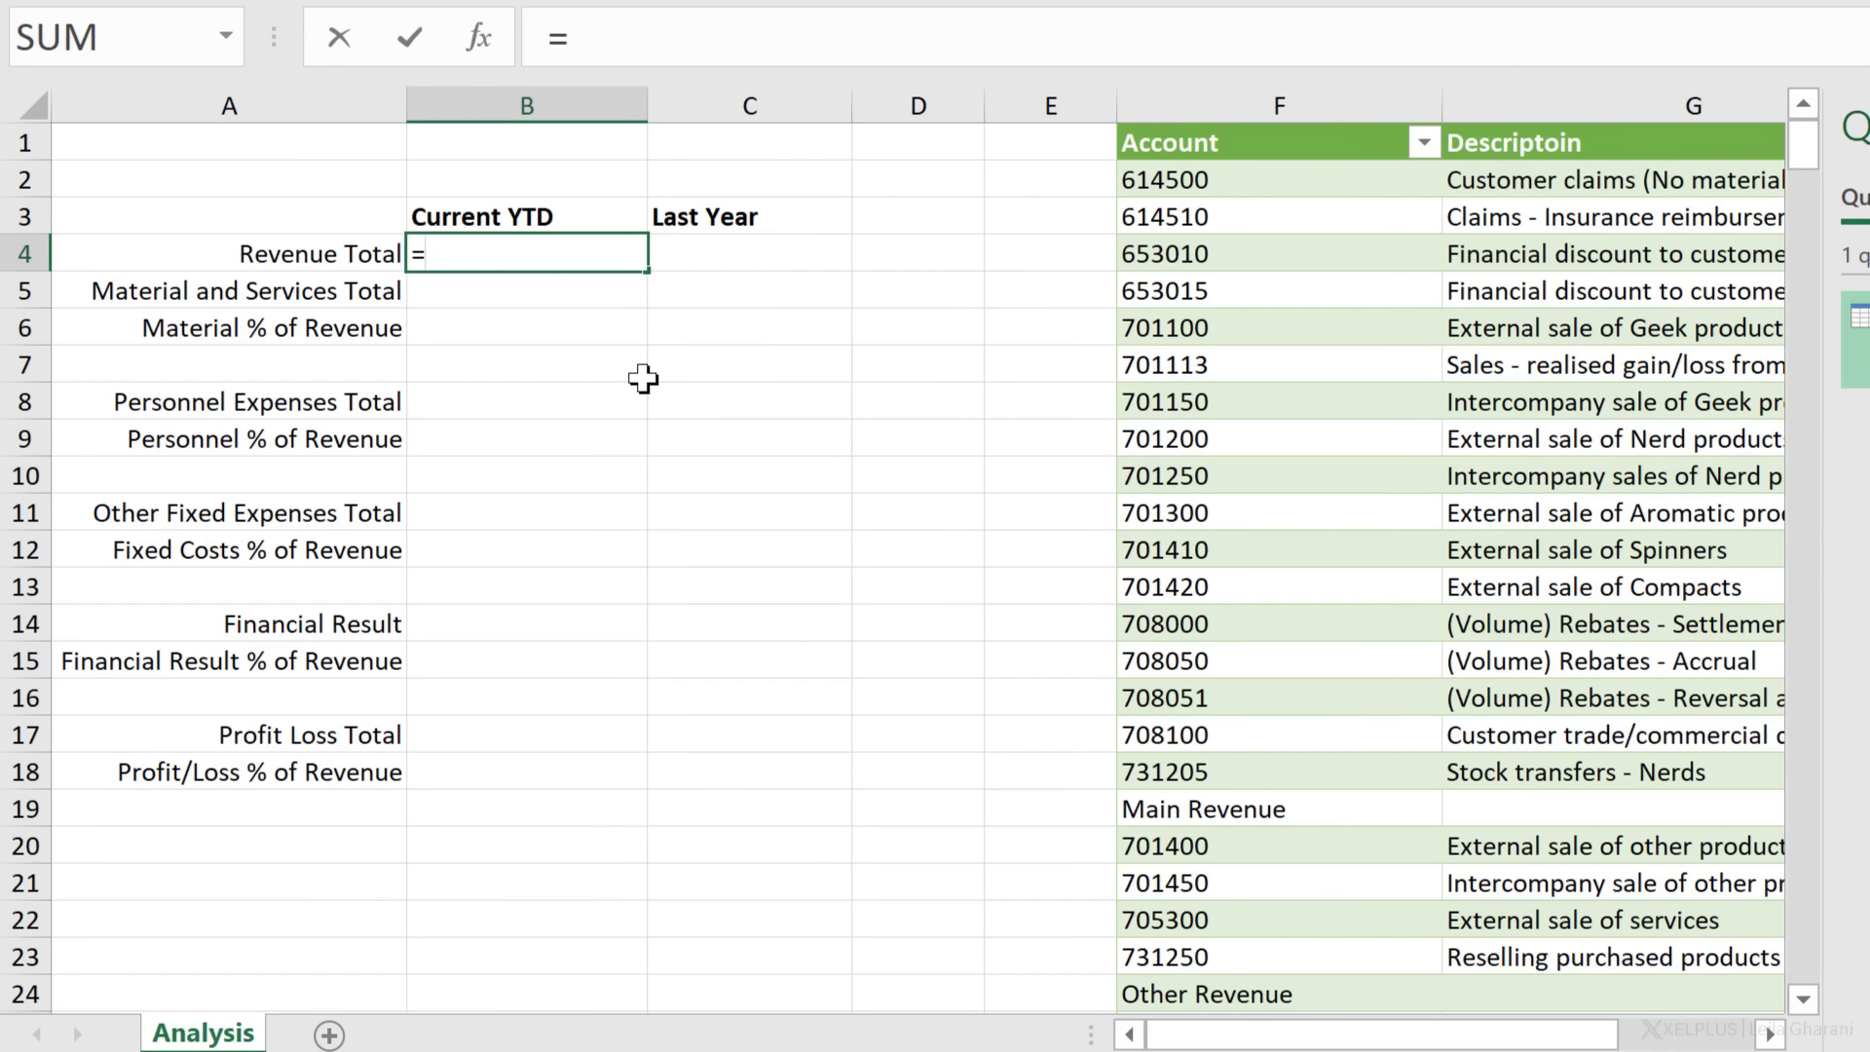
text(Vlookup()
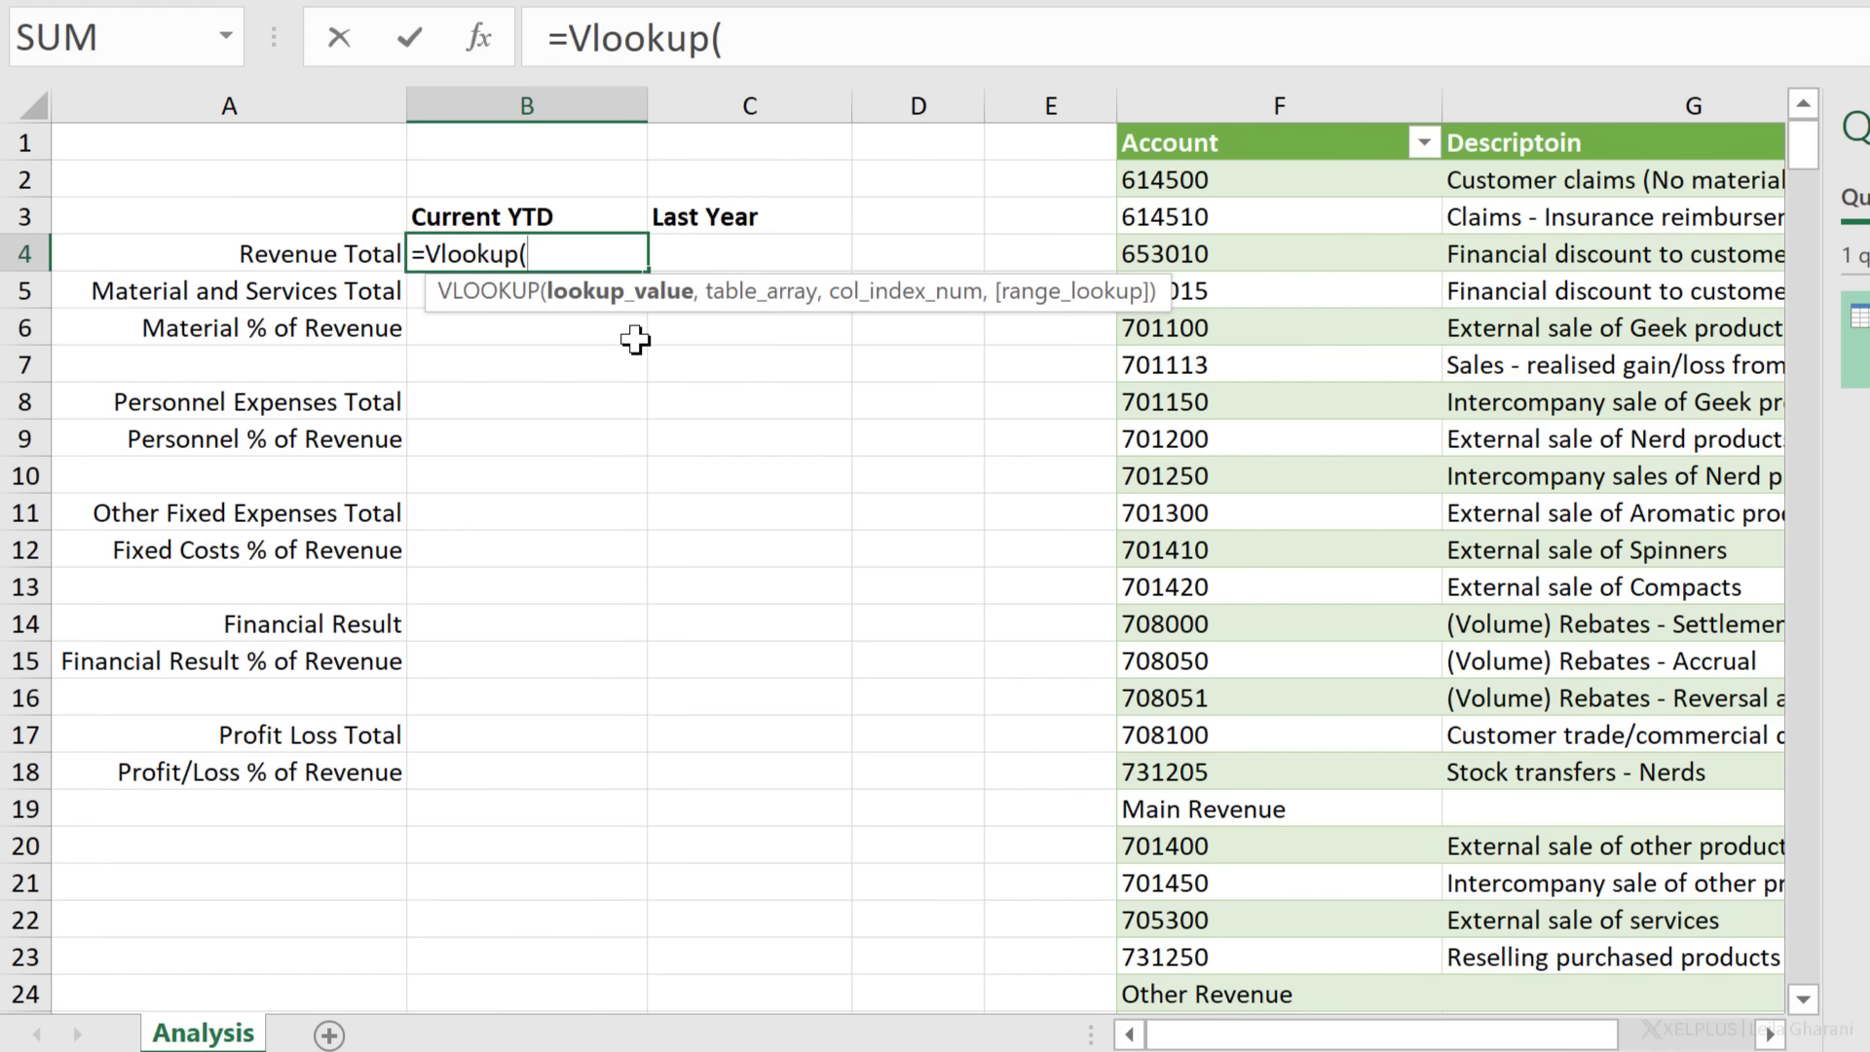
click(336, 248)
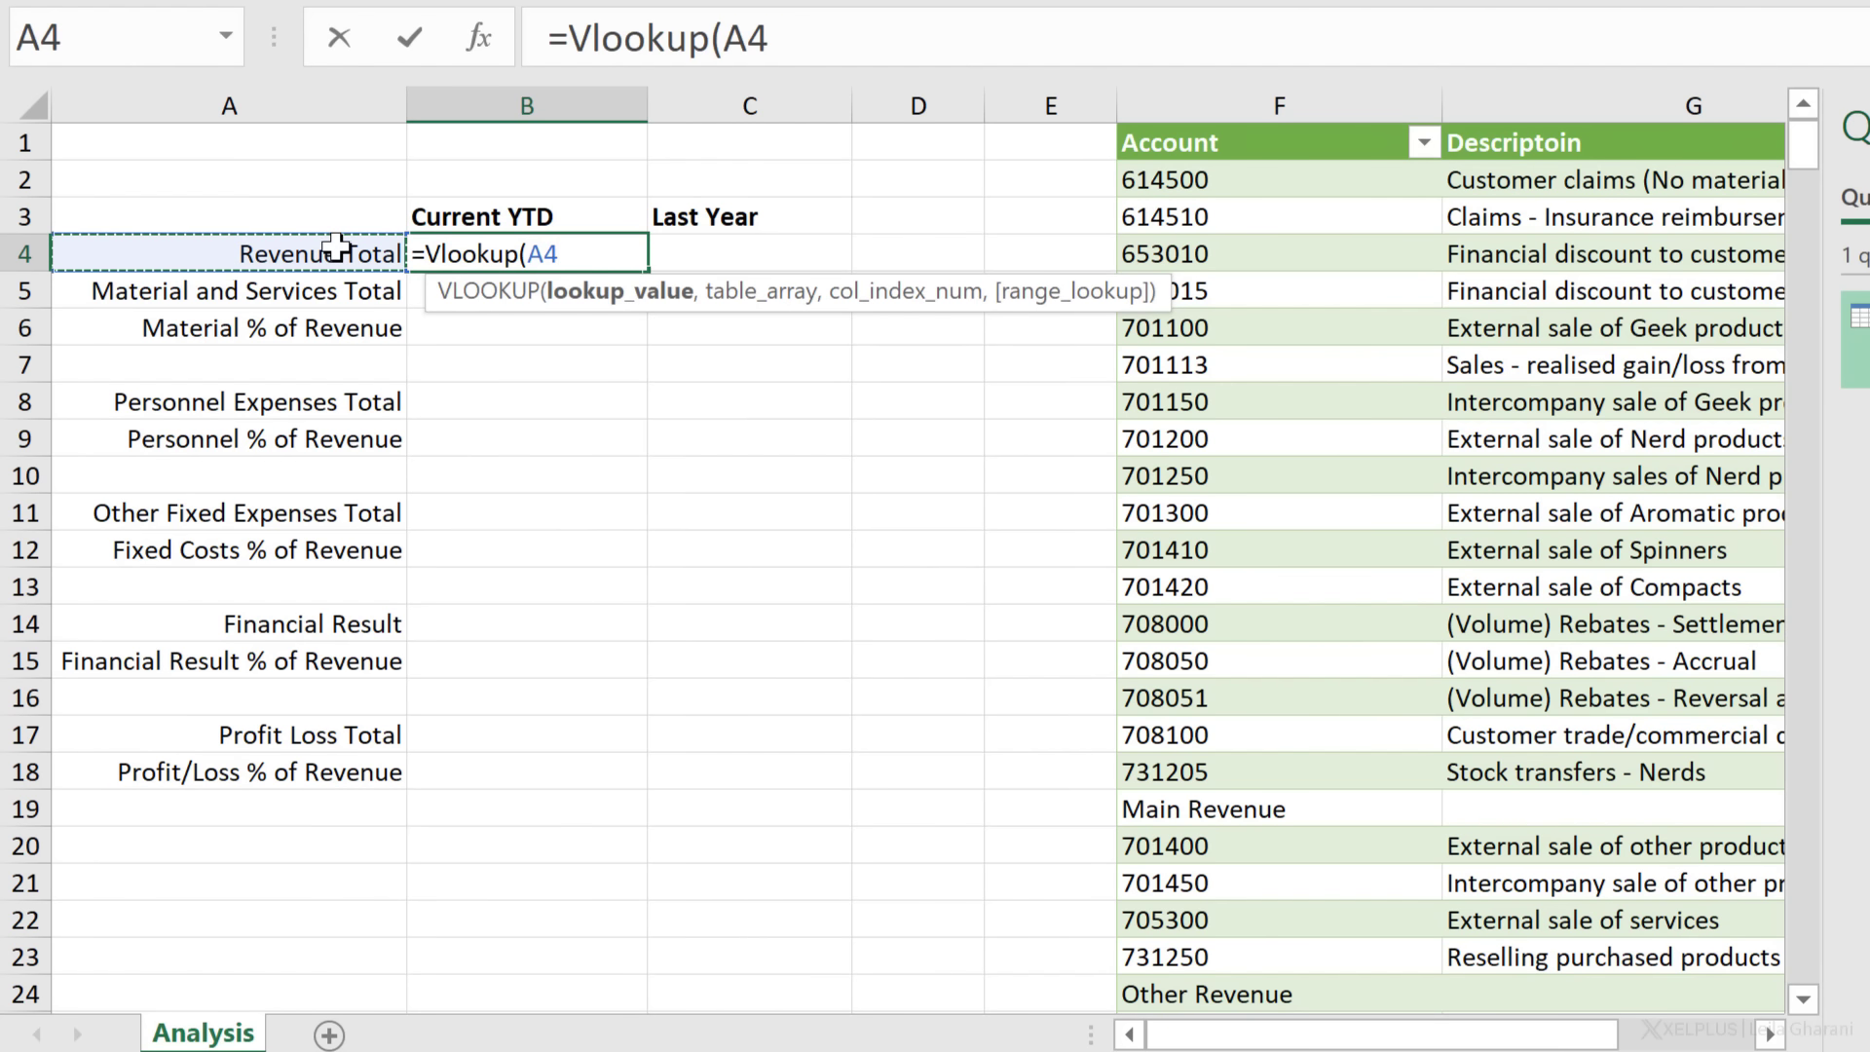
text(,)
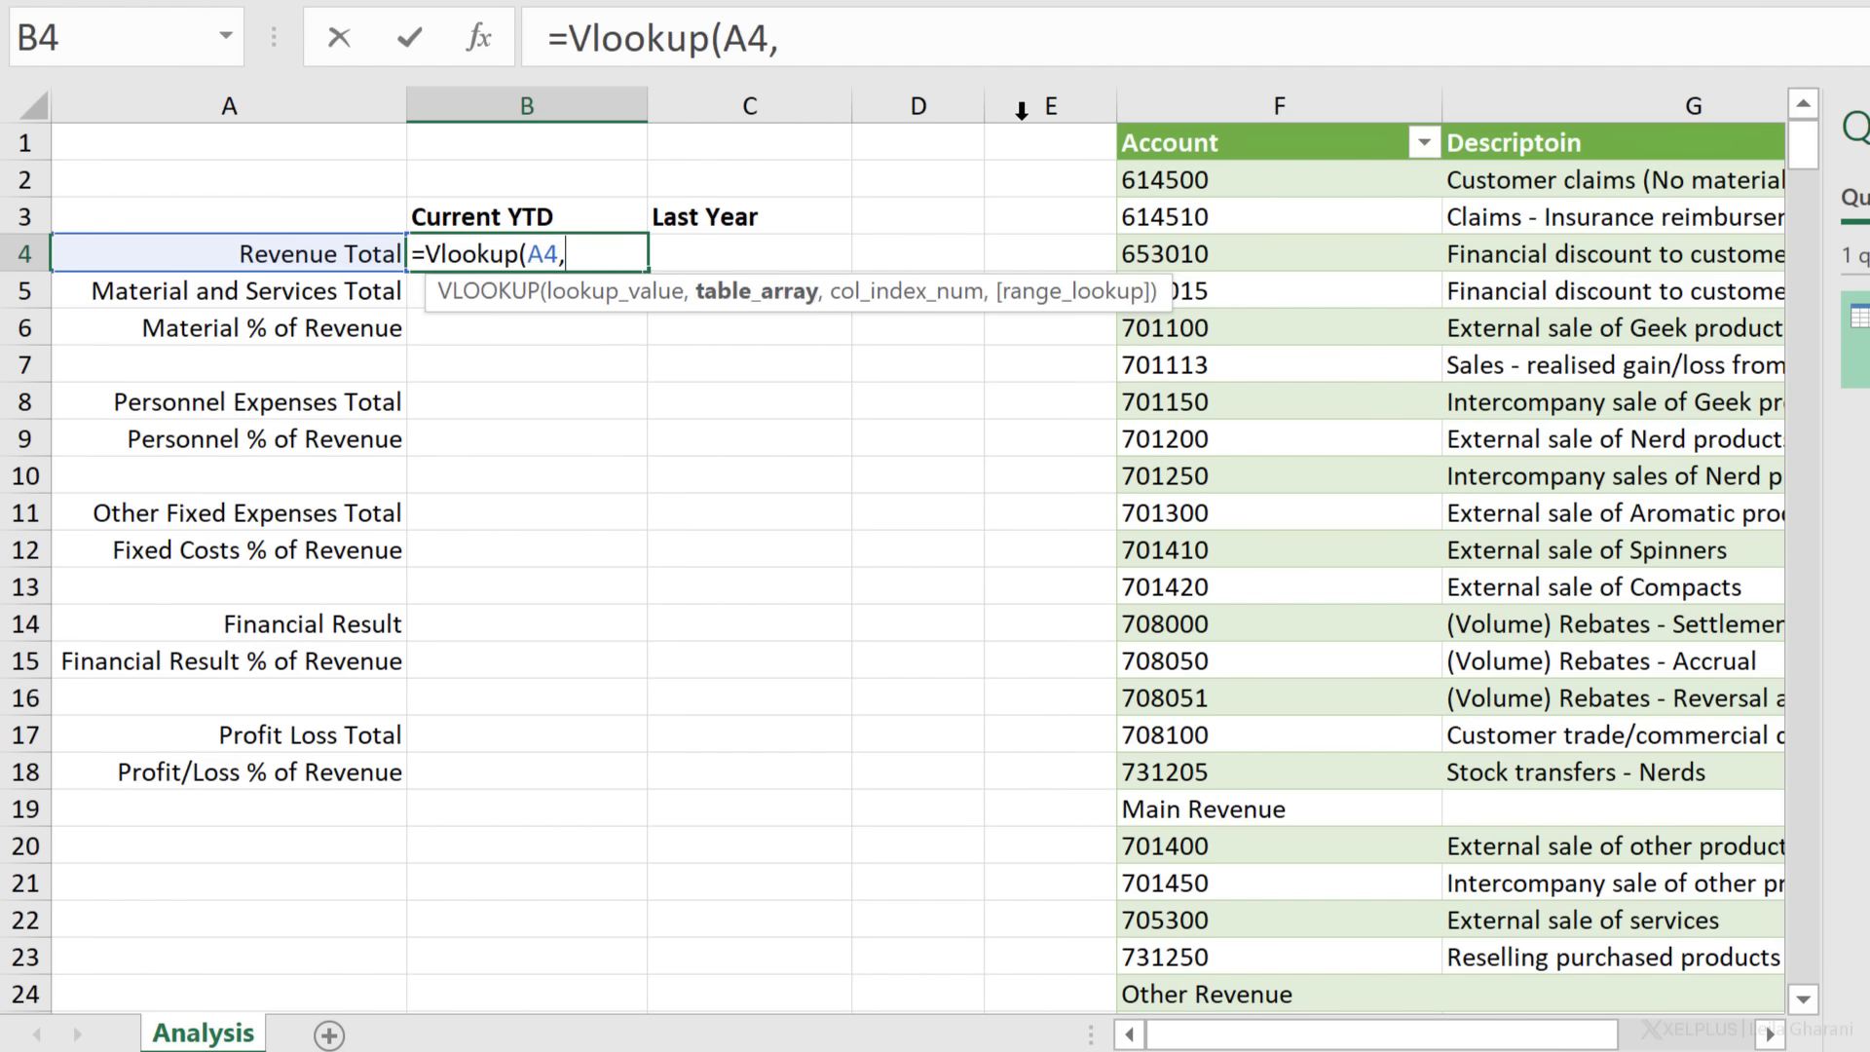
click(1122, 120)
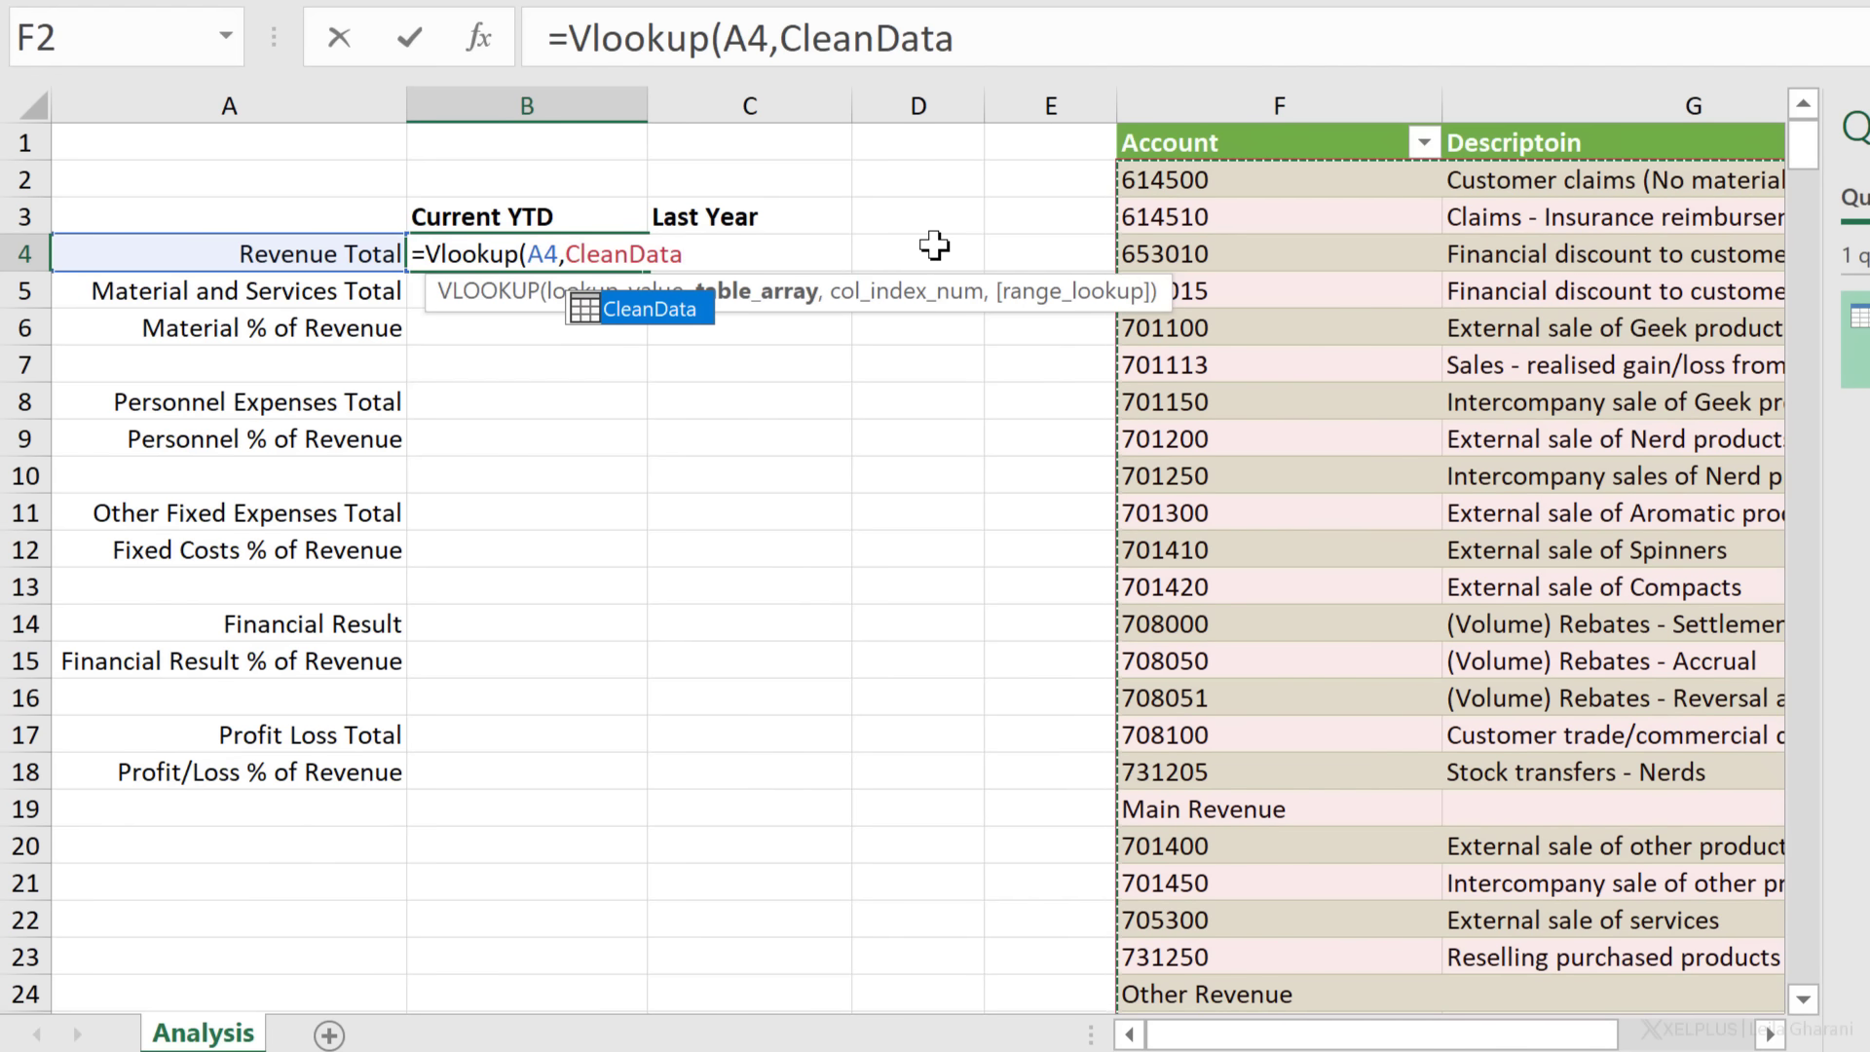
text(,)
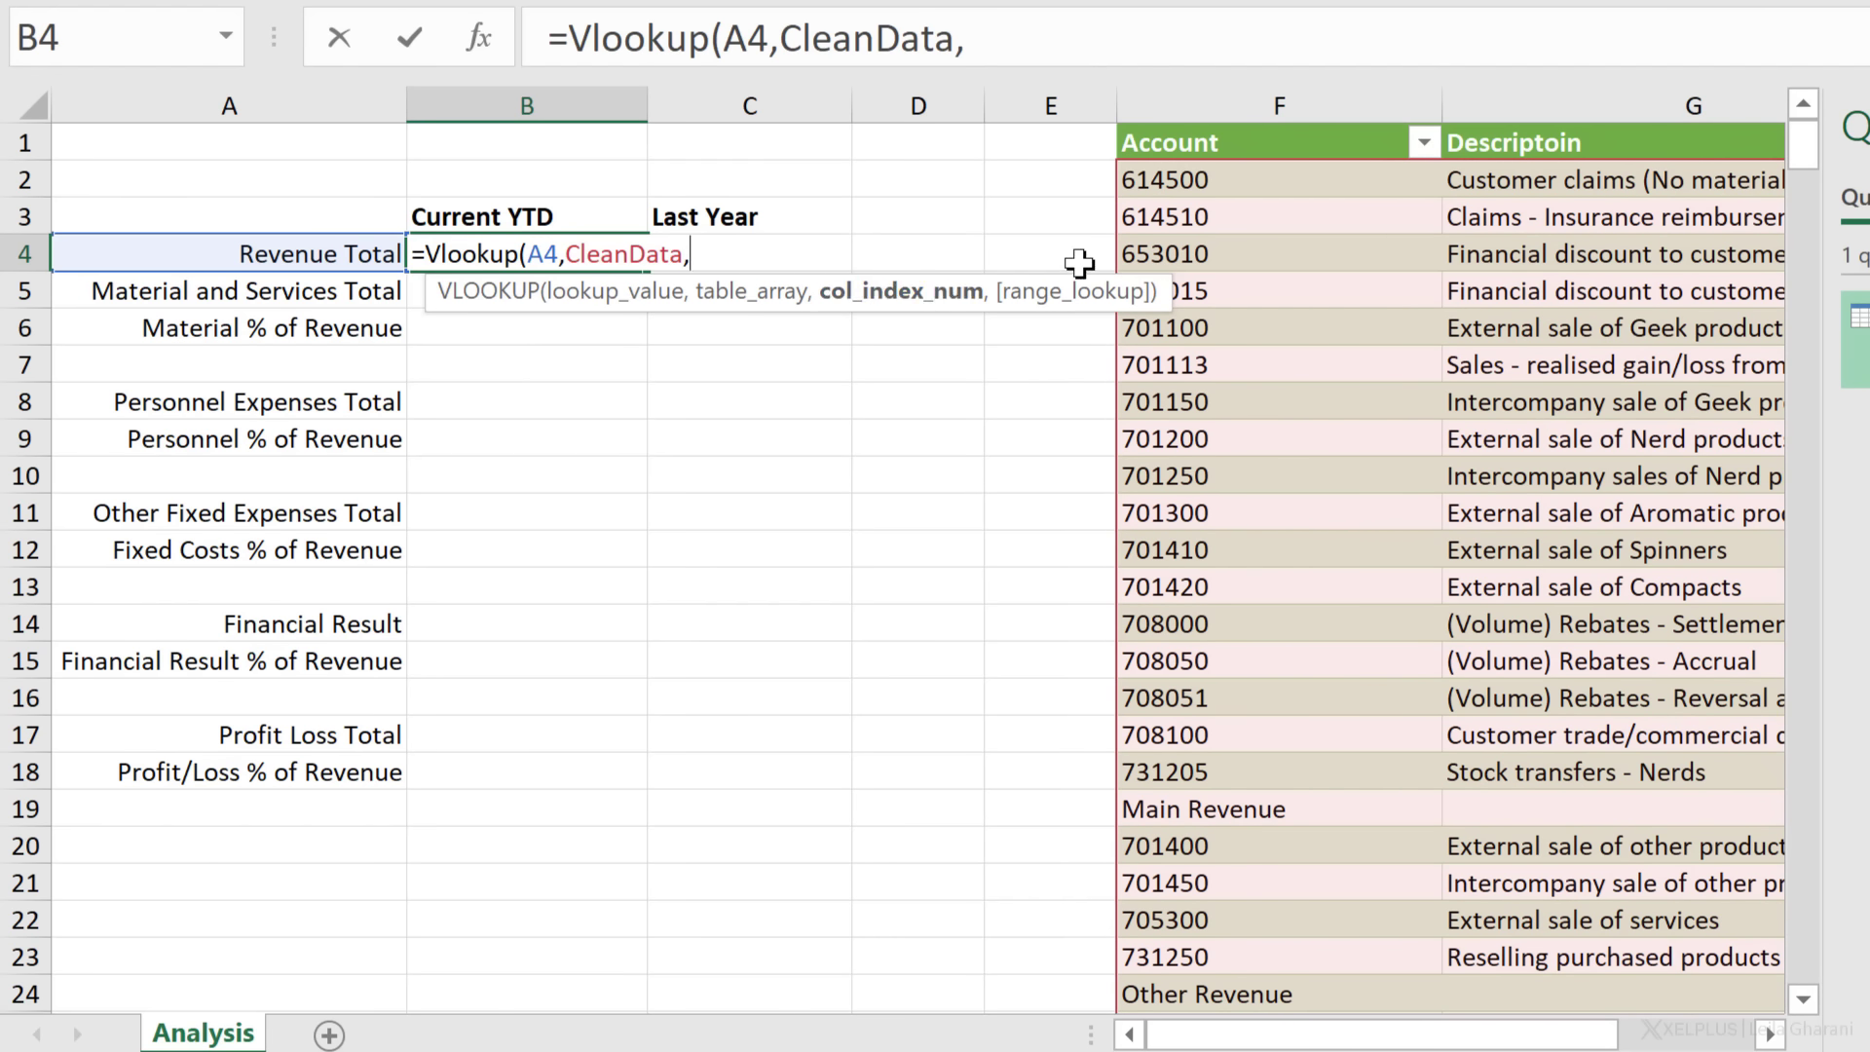
drag(1451, 1034, 1579, 1032)
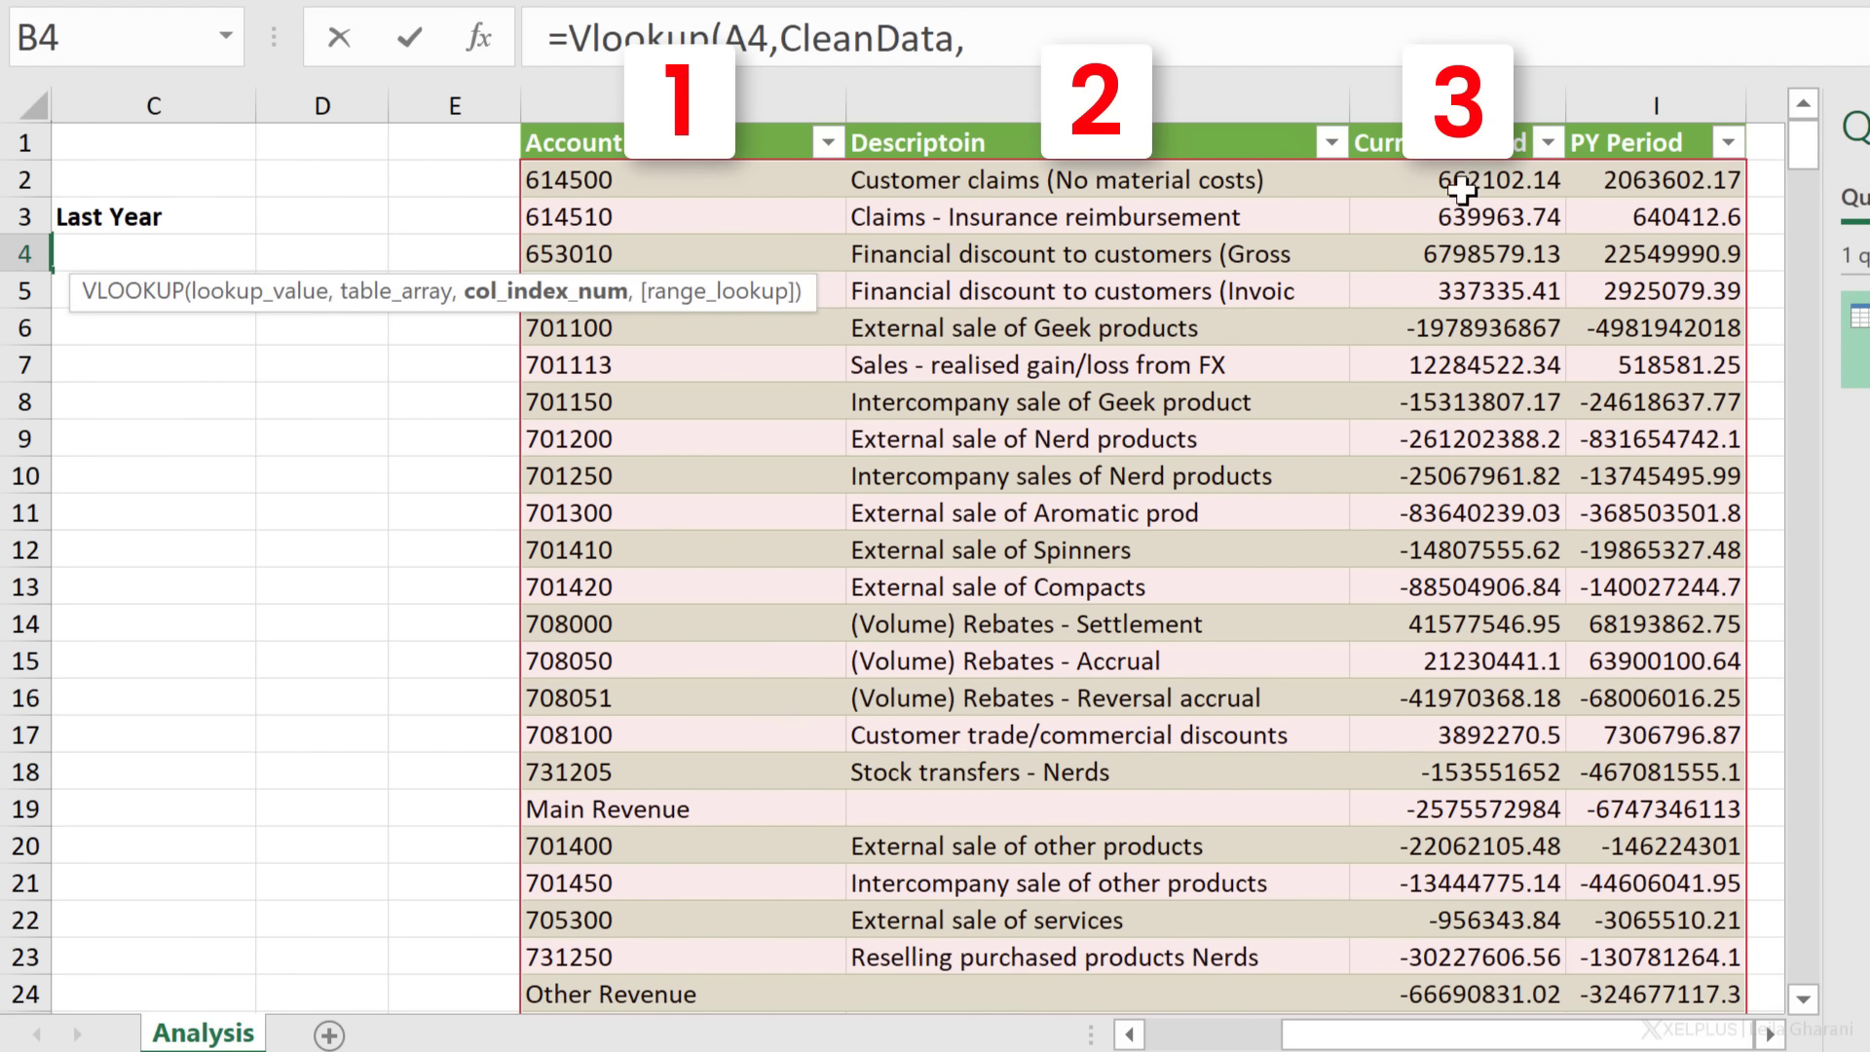
drag(1371, 1034, 1298, 1036)
text(3)
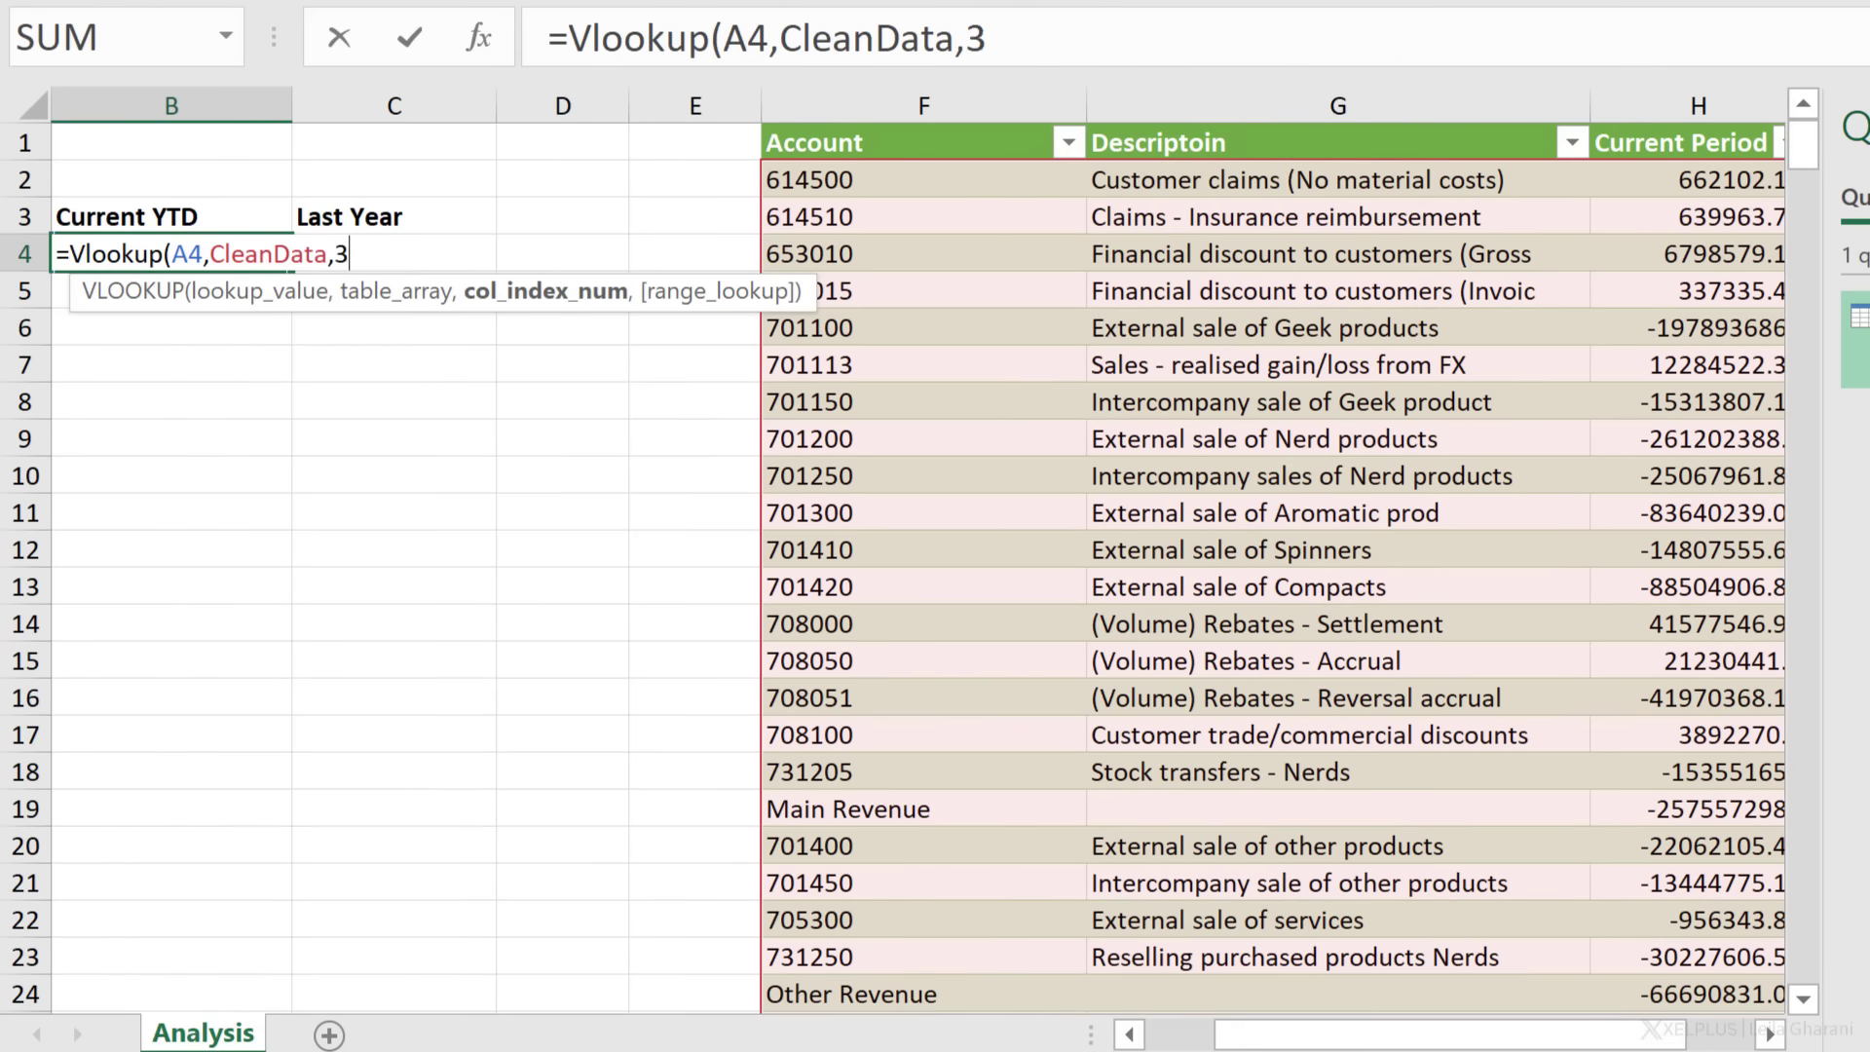
text(,)
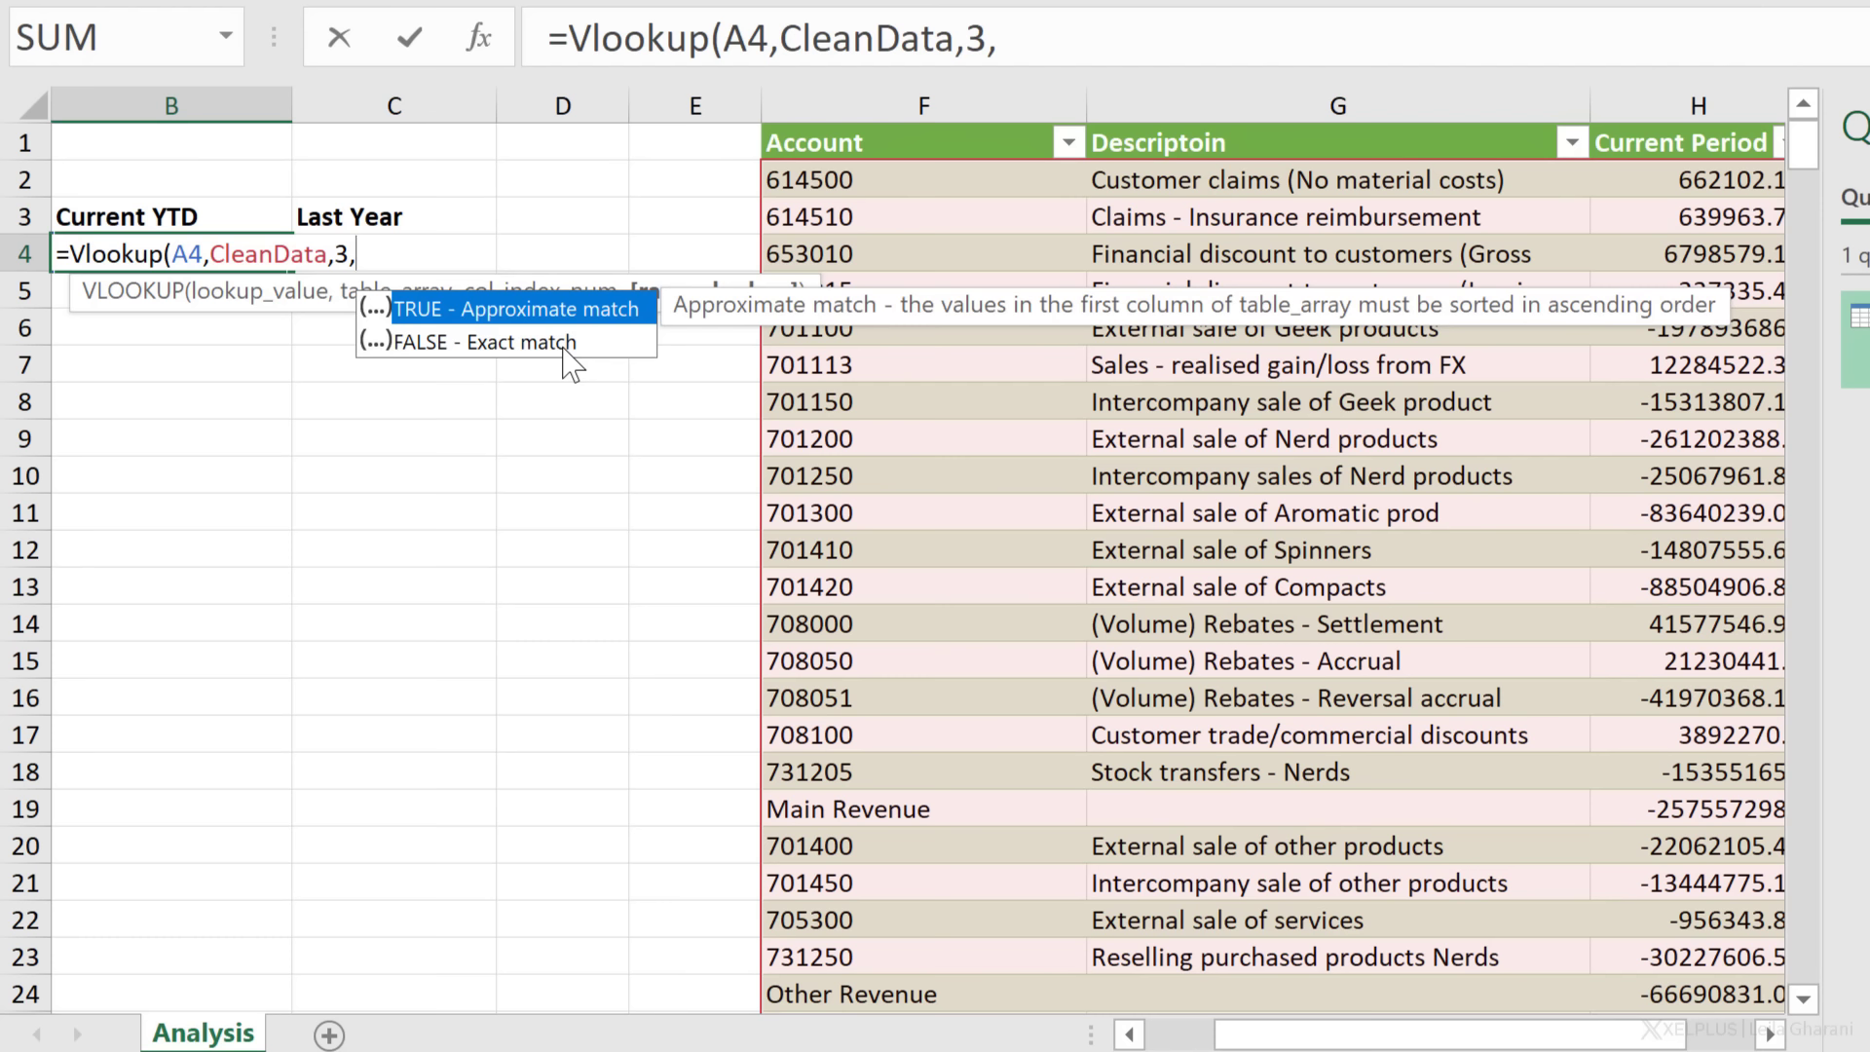
text(0)
key(Return)
key(Return)
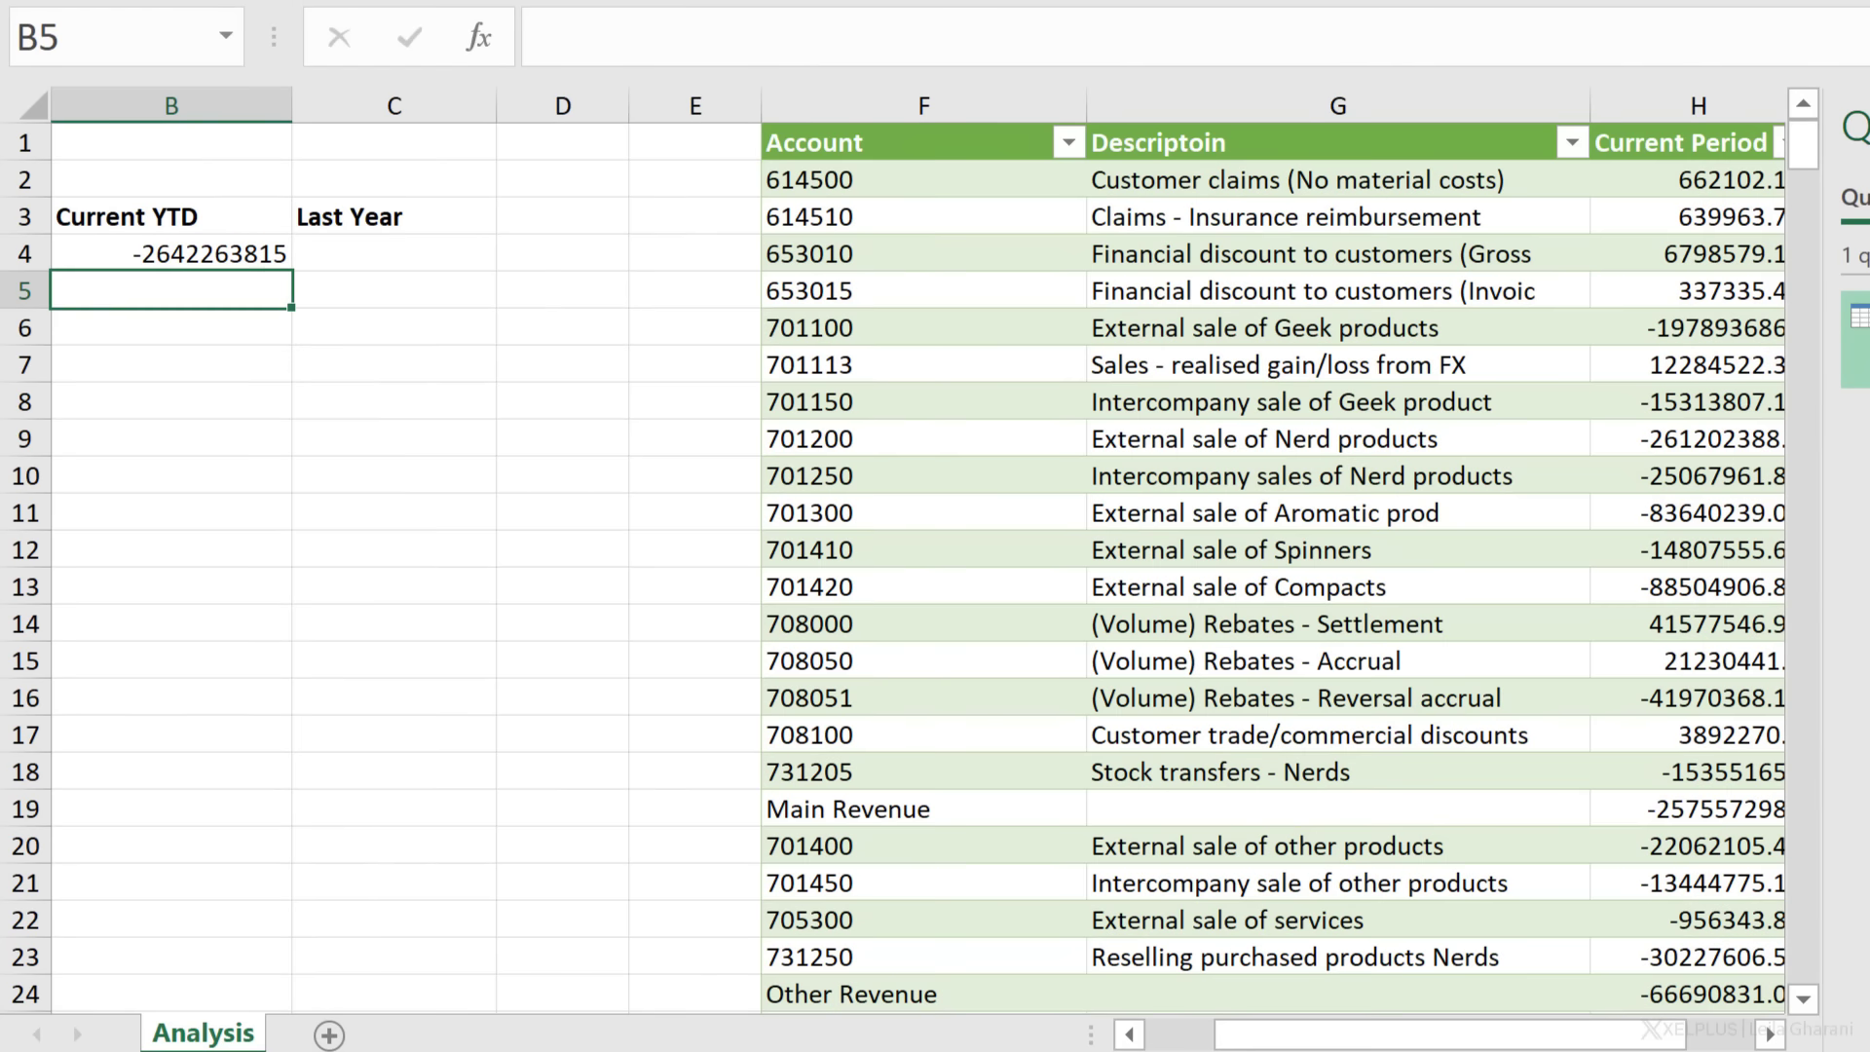
Step: Reverse the sign of the Revenue Total lookup in B4 by putting a minus before VLOOKUP
key(Up)
scroll(509, 293, left, 2)
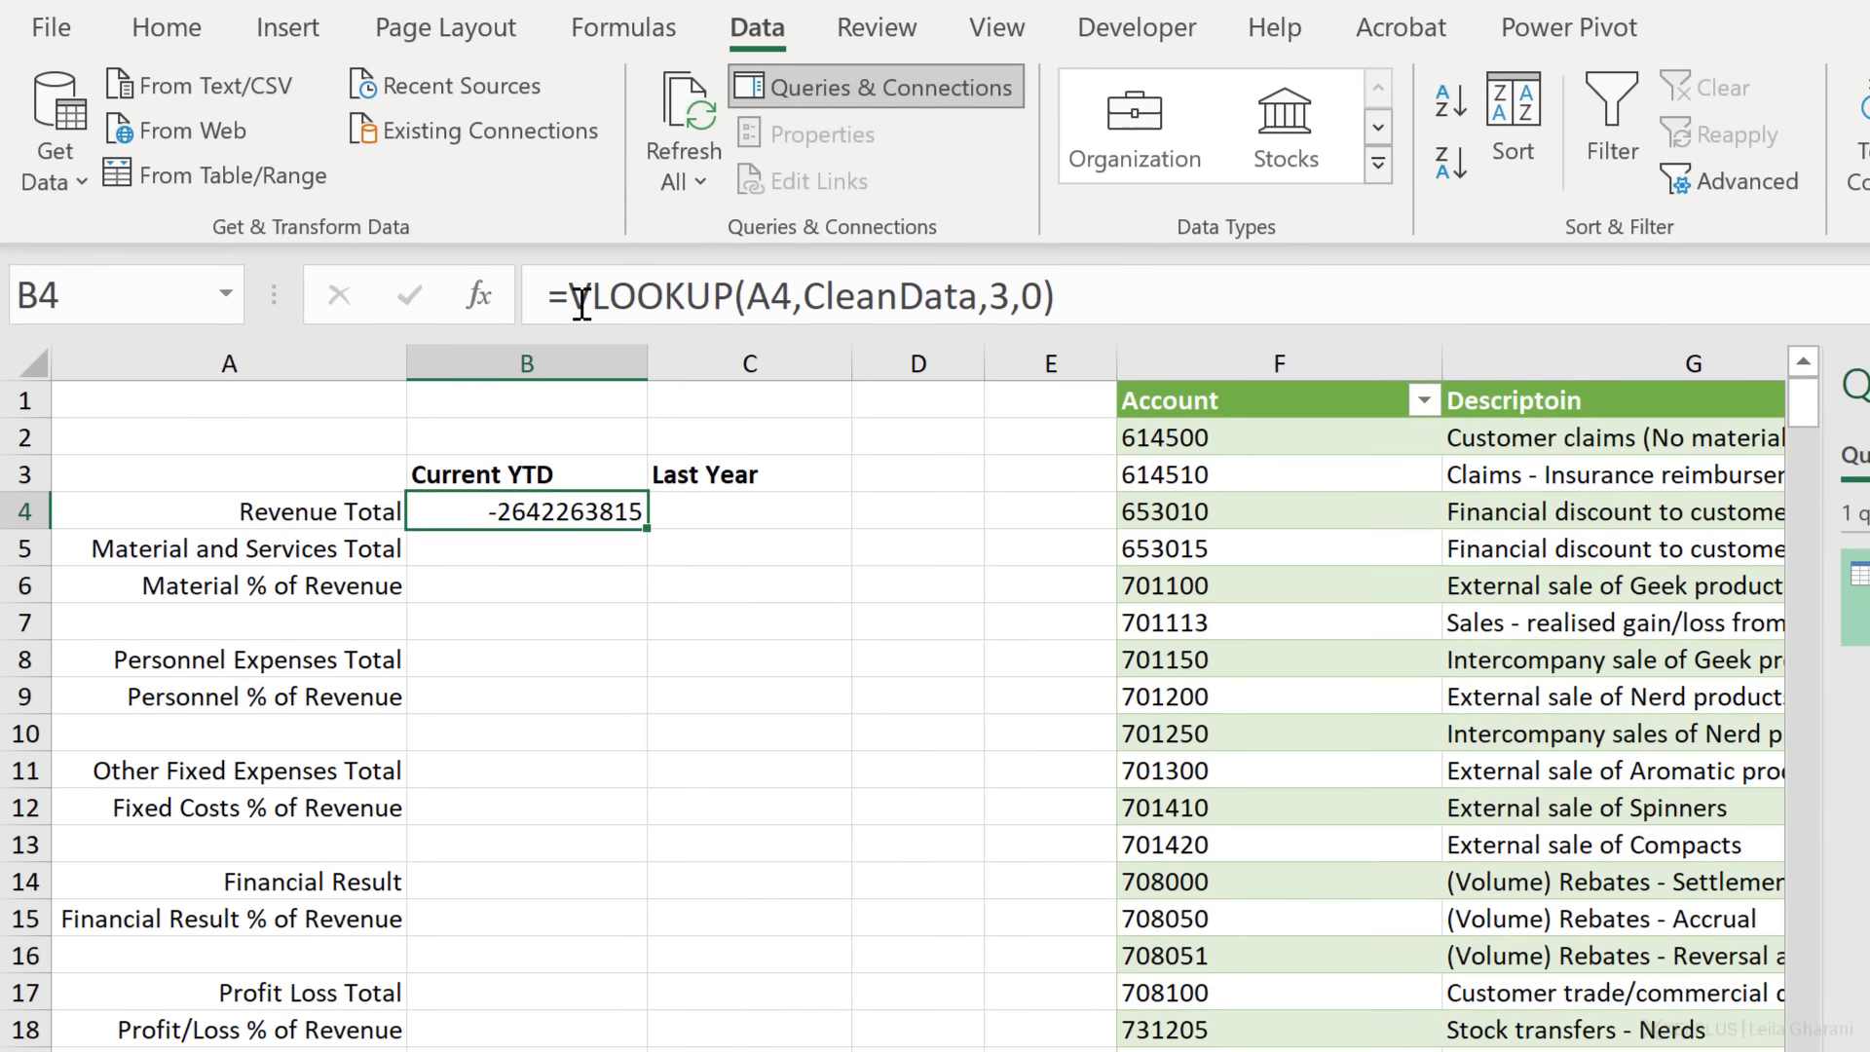
click(570, 242)
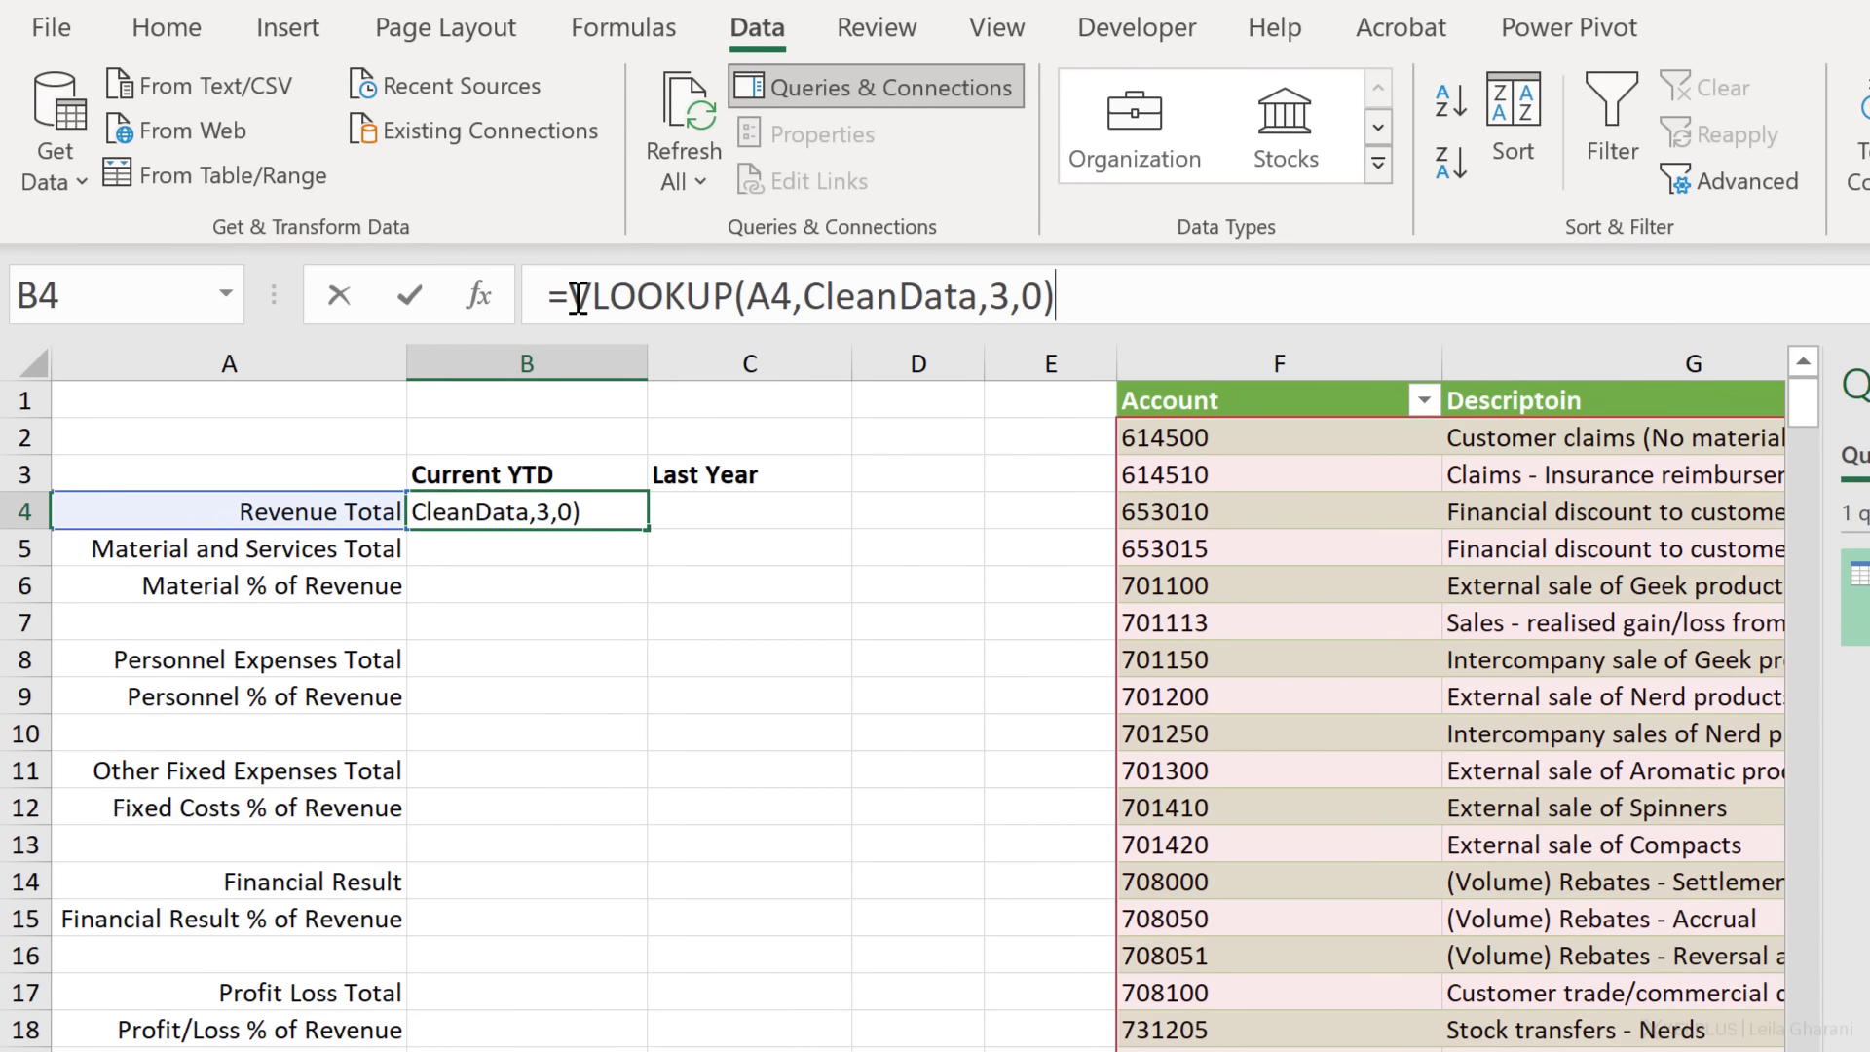
text(-)
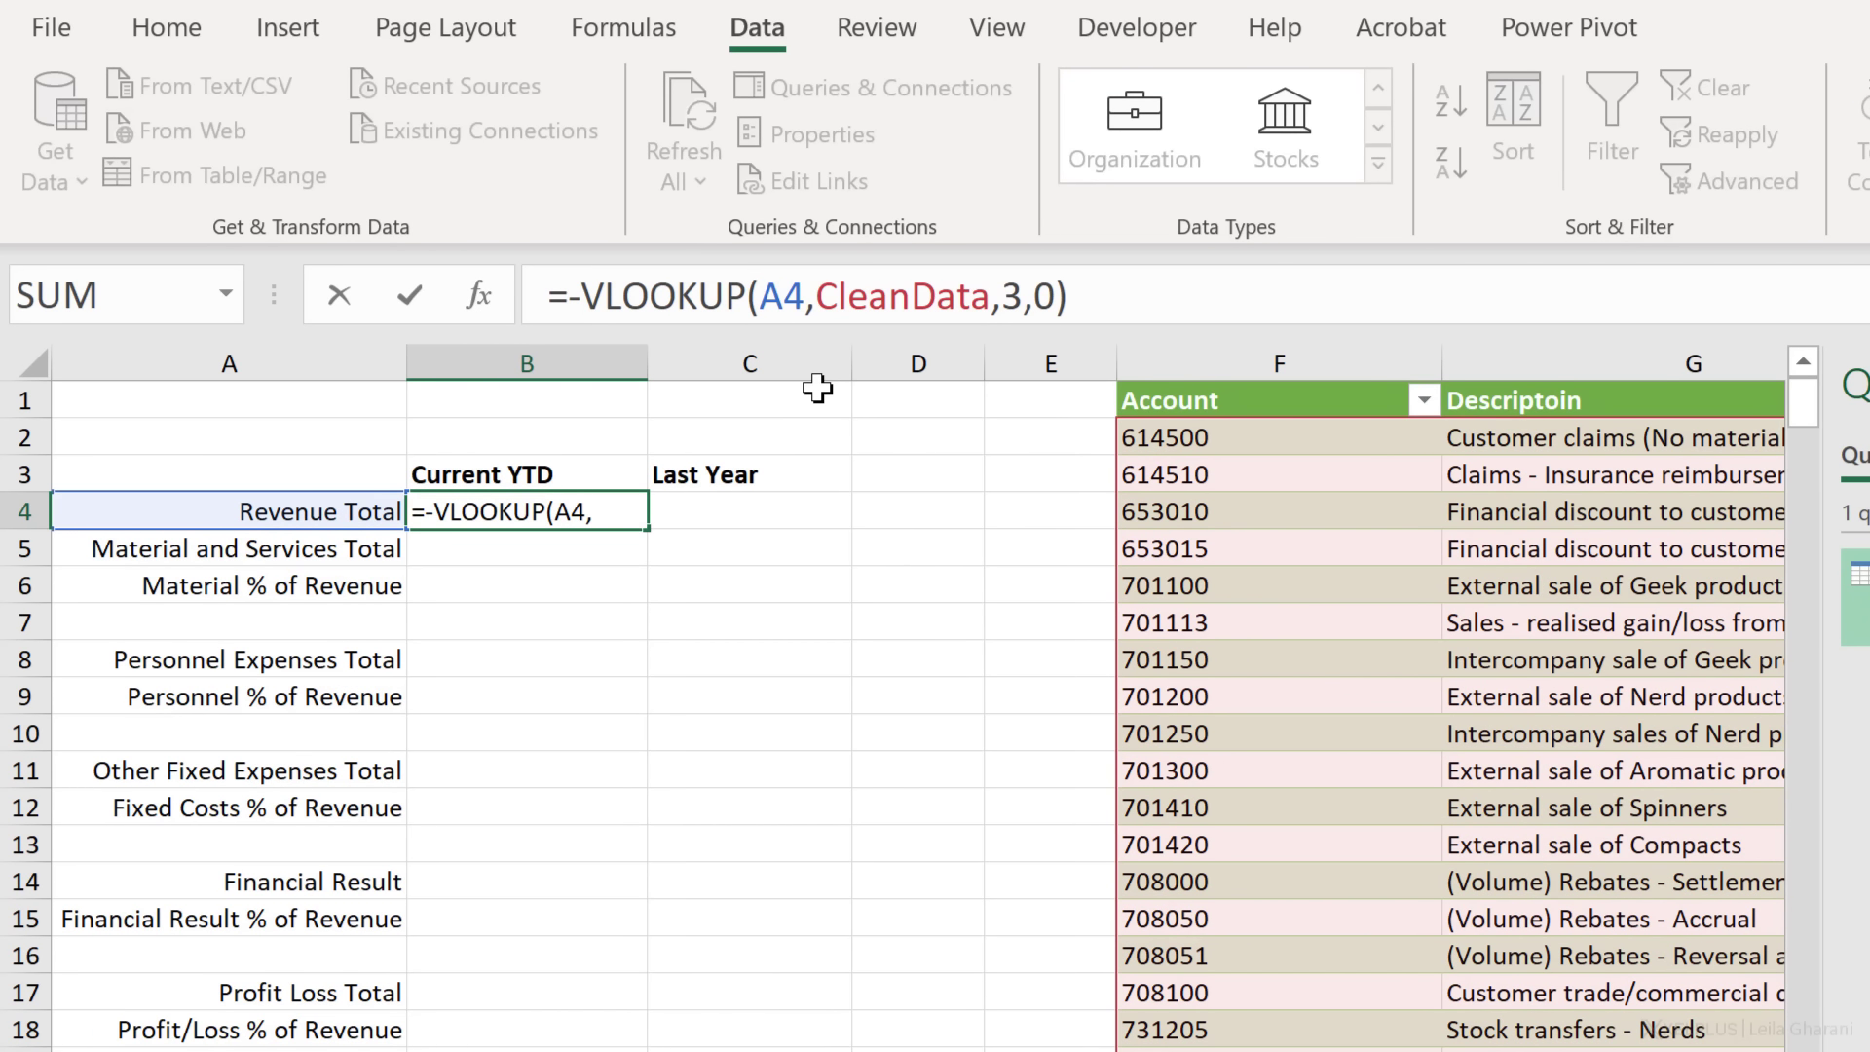
key(Return)
key(Up)
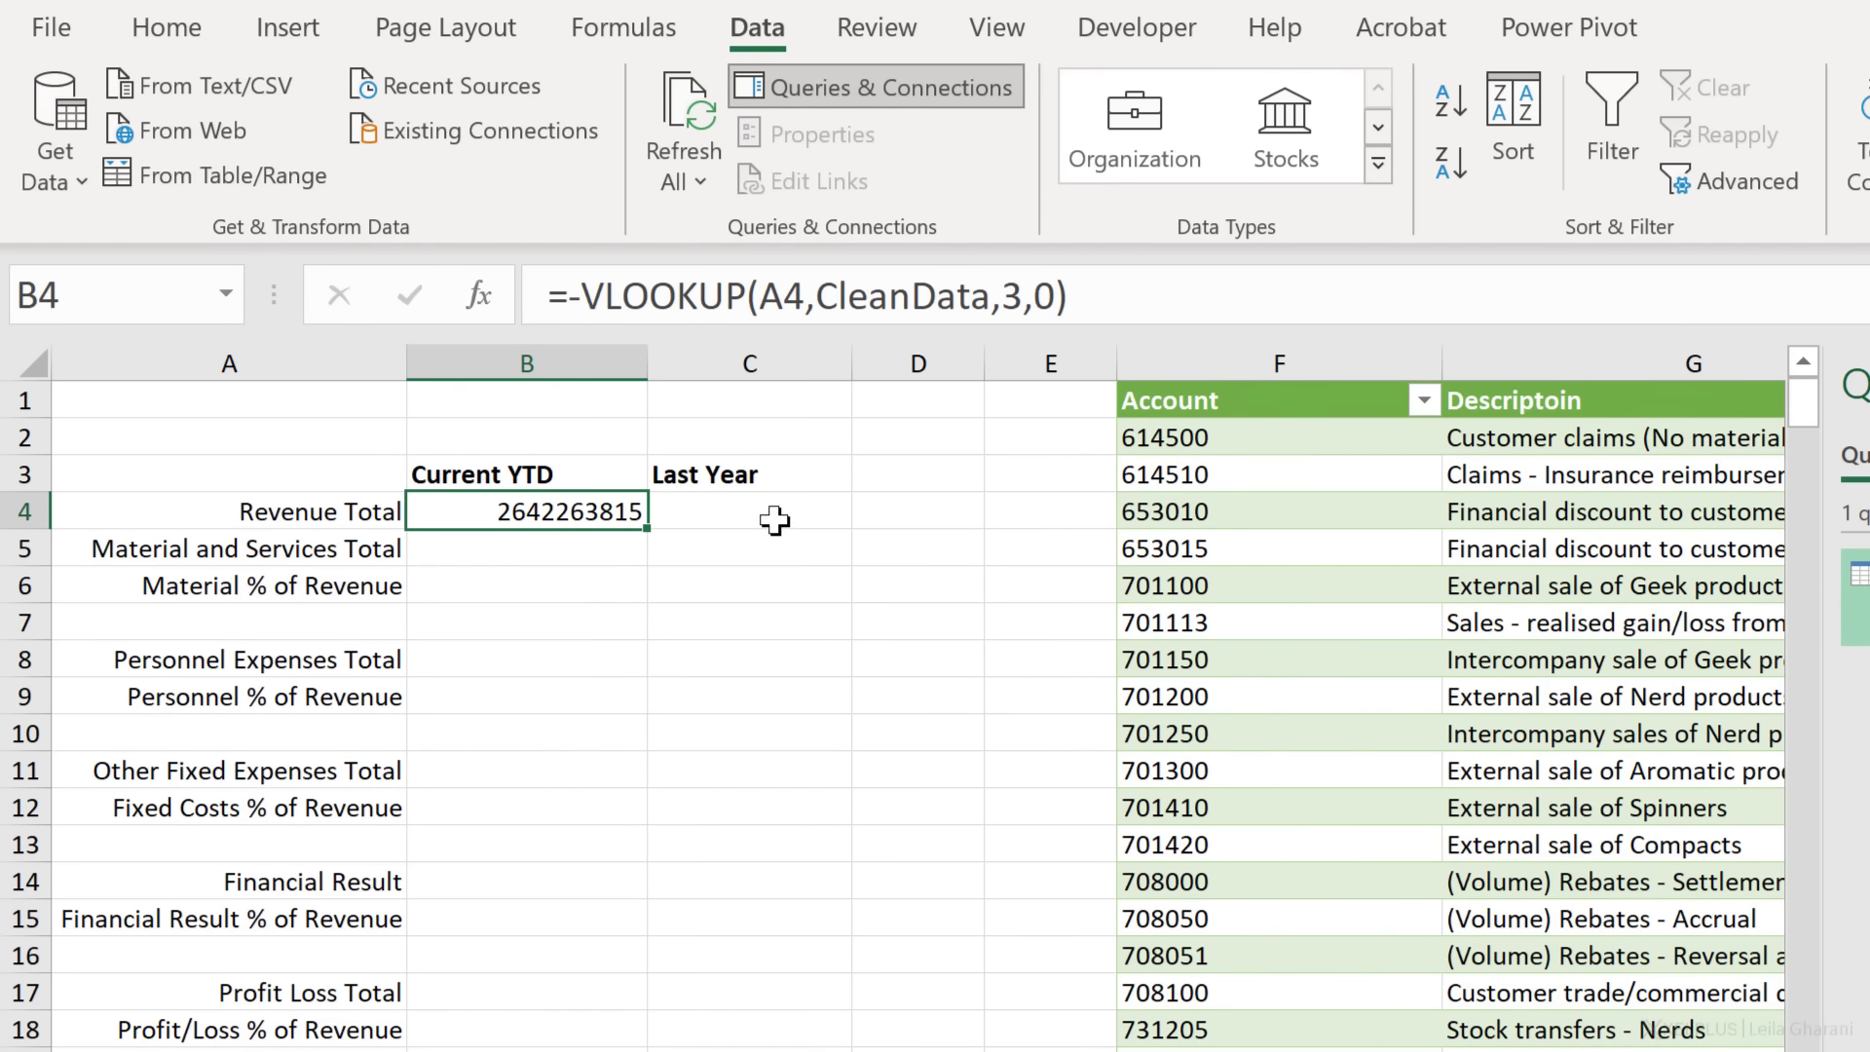
Step: Lock the column of the lookup value in the B4 formula, making the reference $A4
click(782, 297)
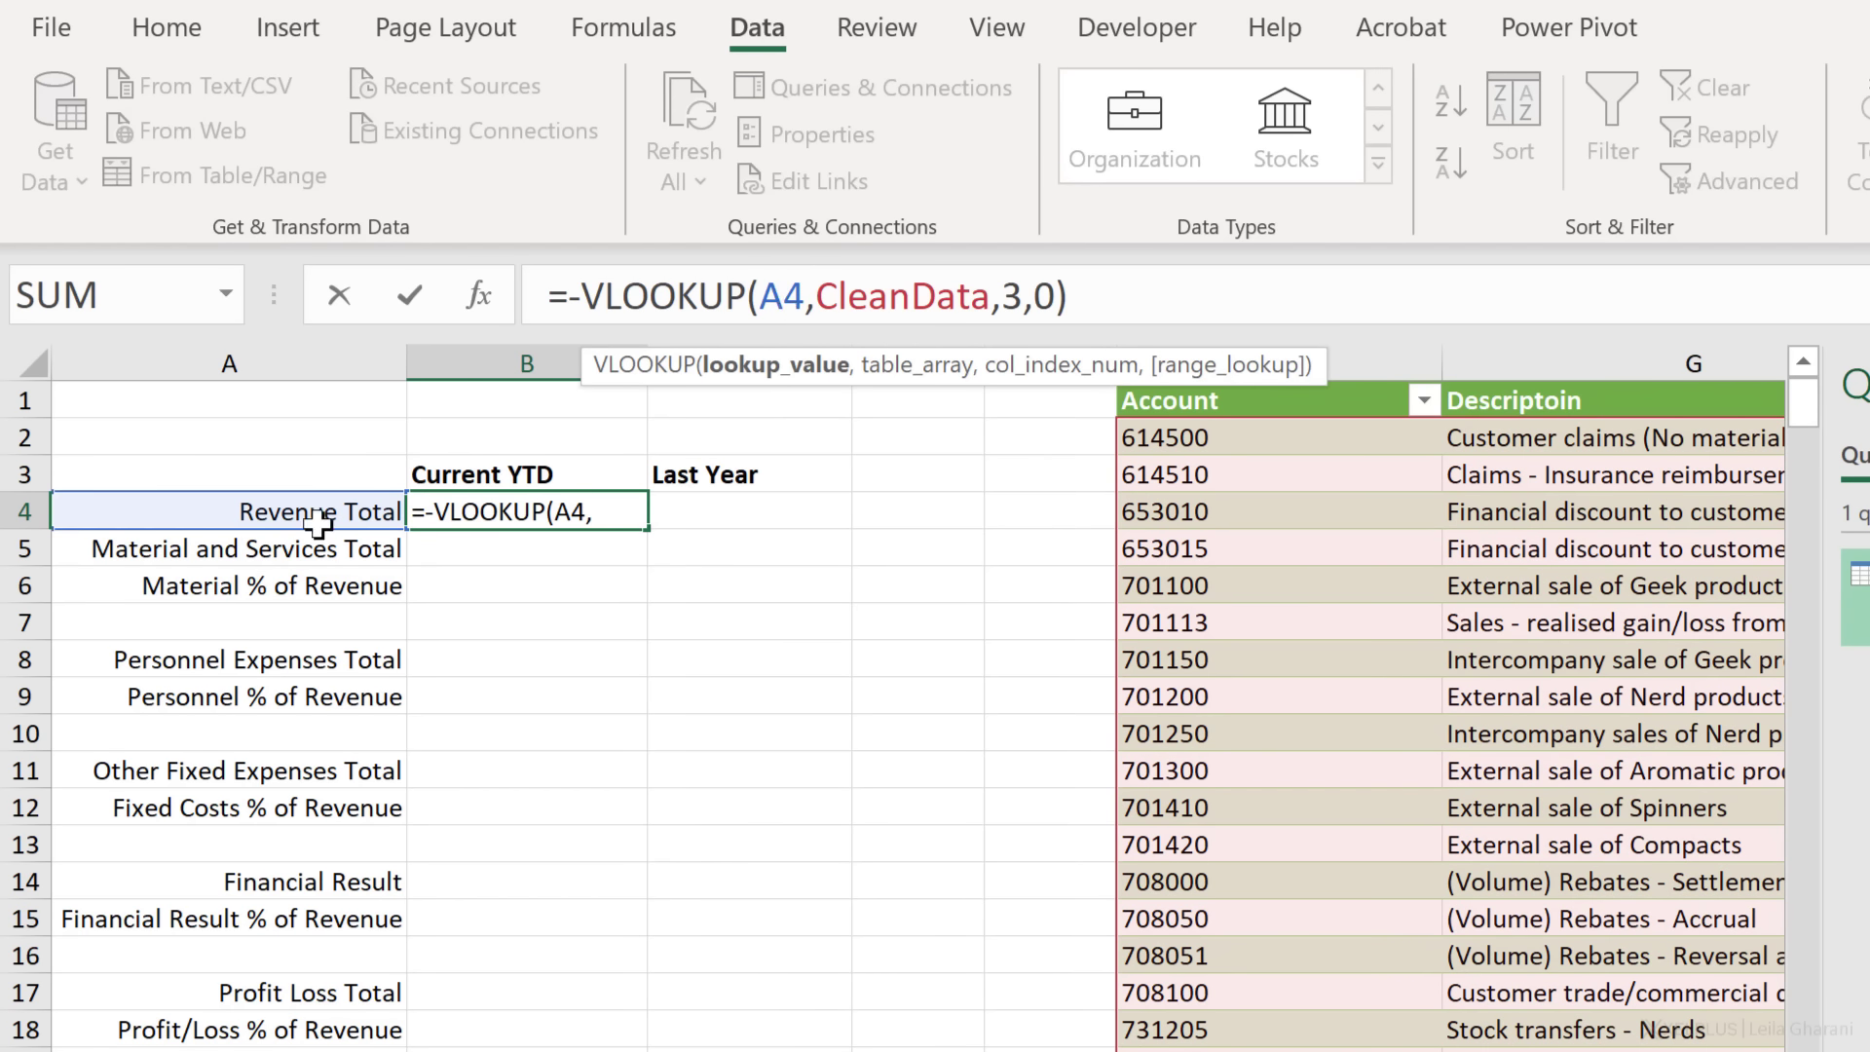
key(F4)
key(F4)
key(F4)
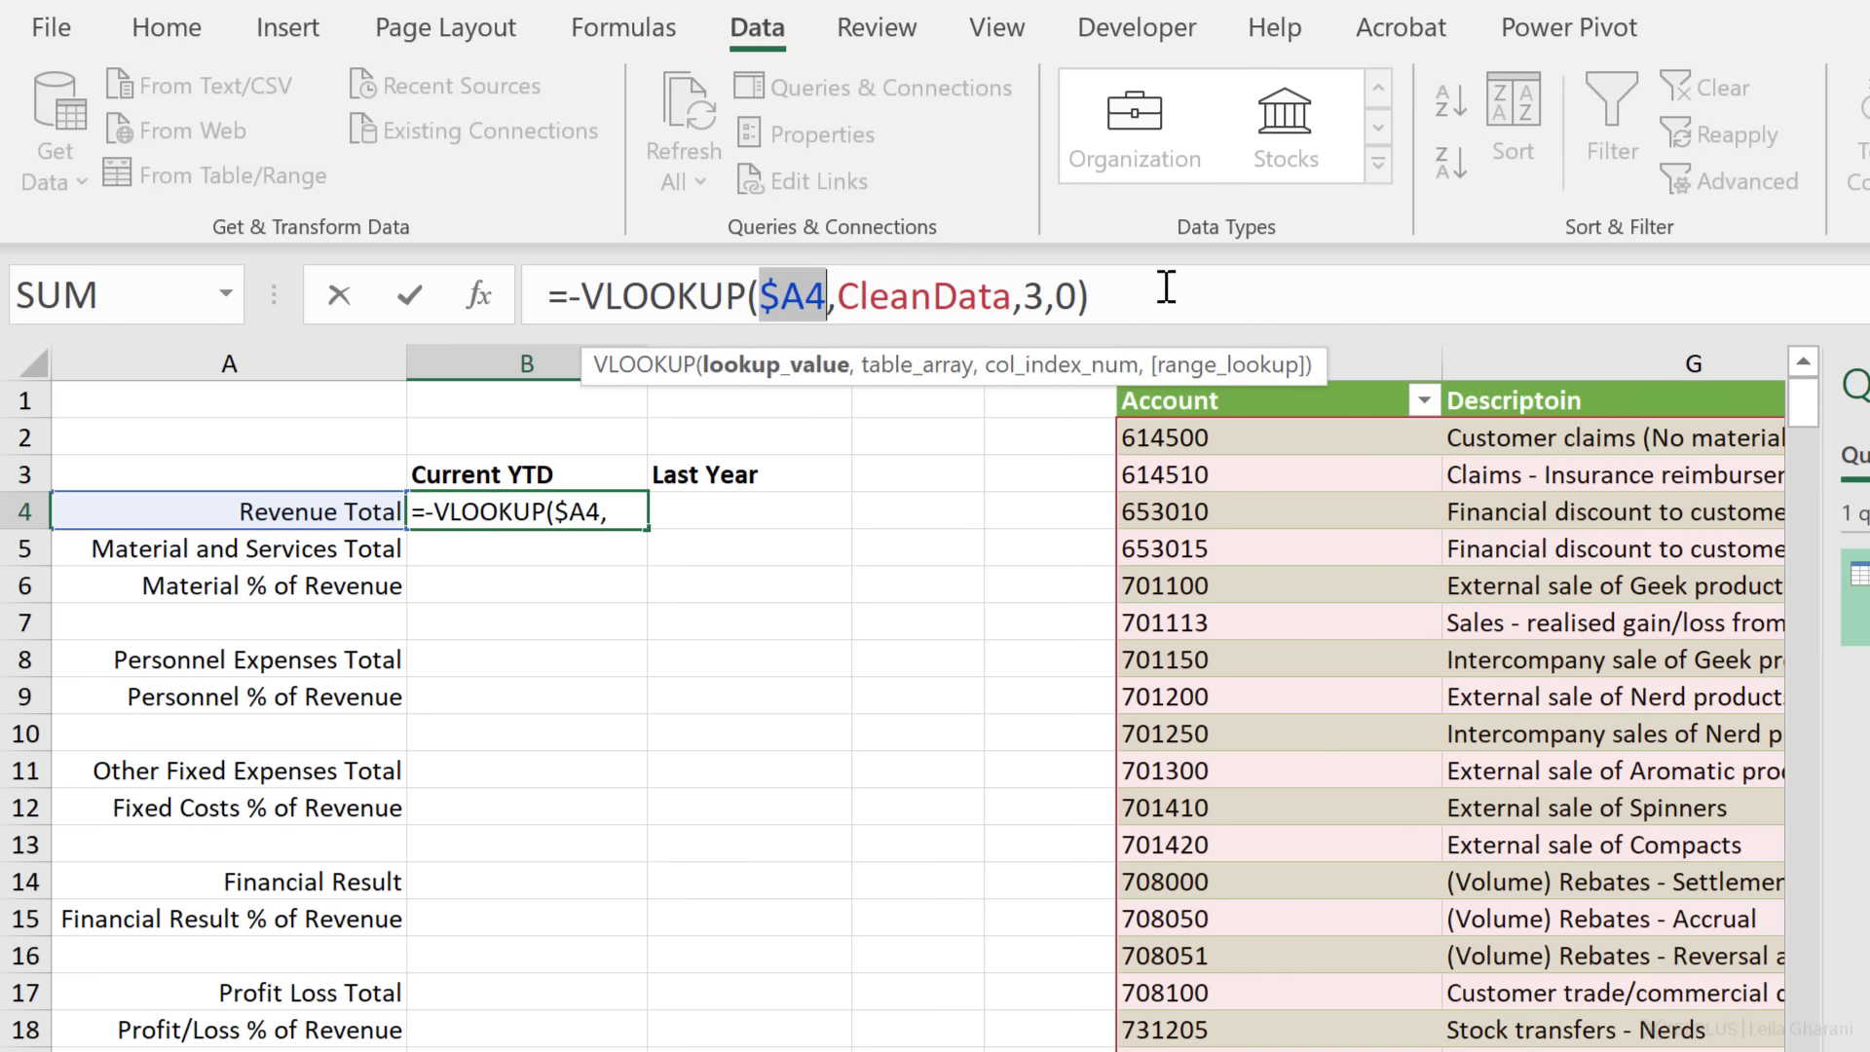
key(Return)
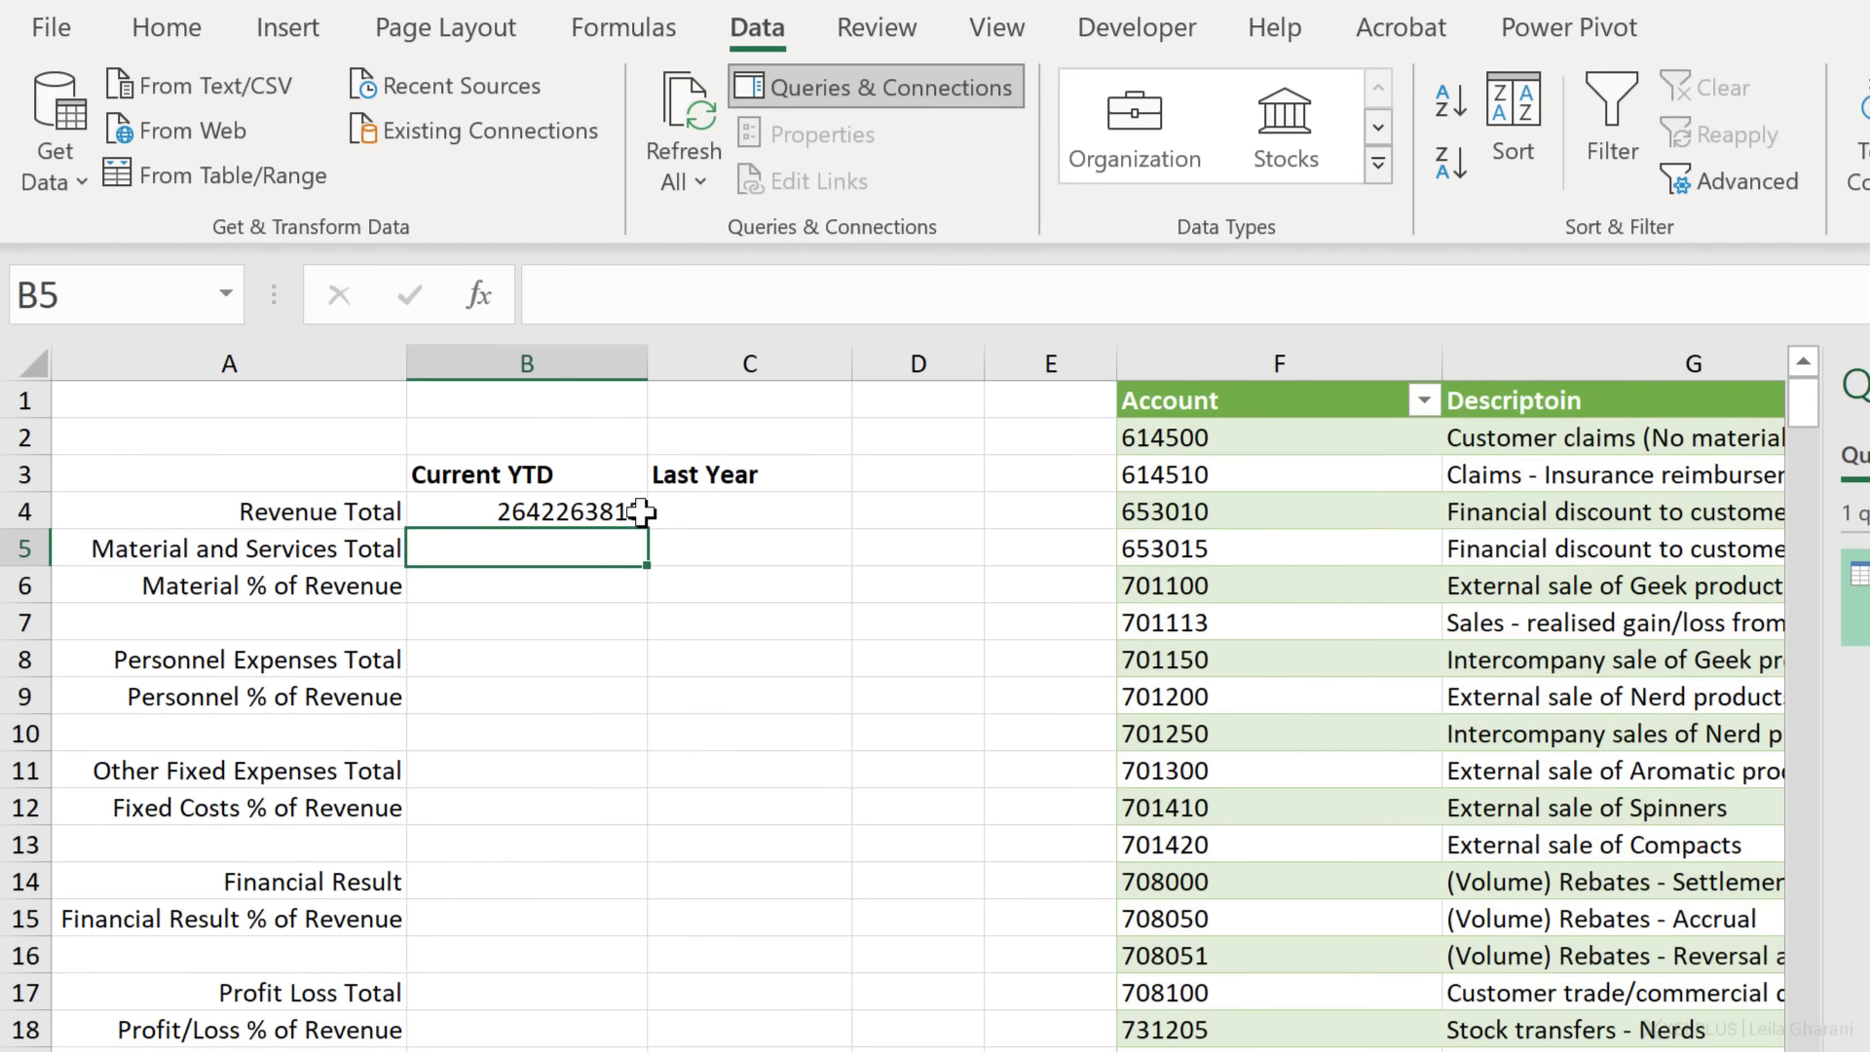
Step: Format the Revenue Total in B4 with thousands separators and no decimal places
click(628, 508)
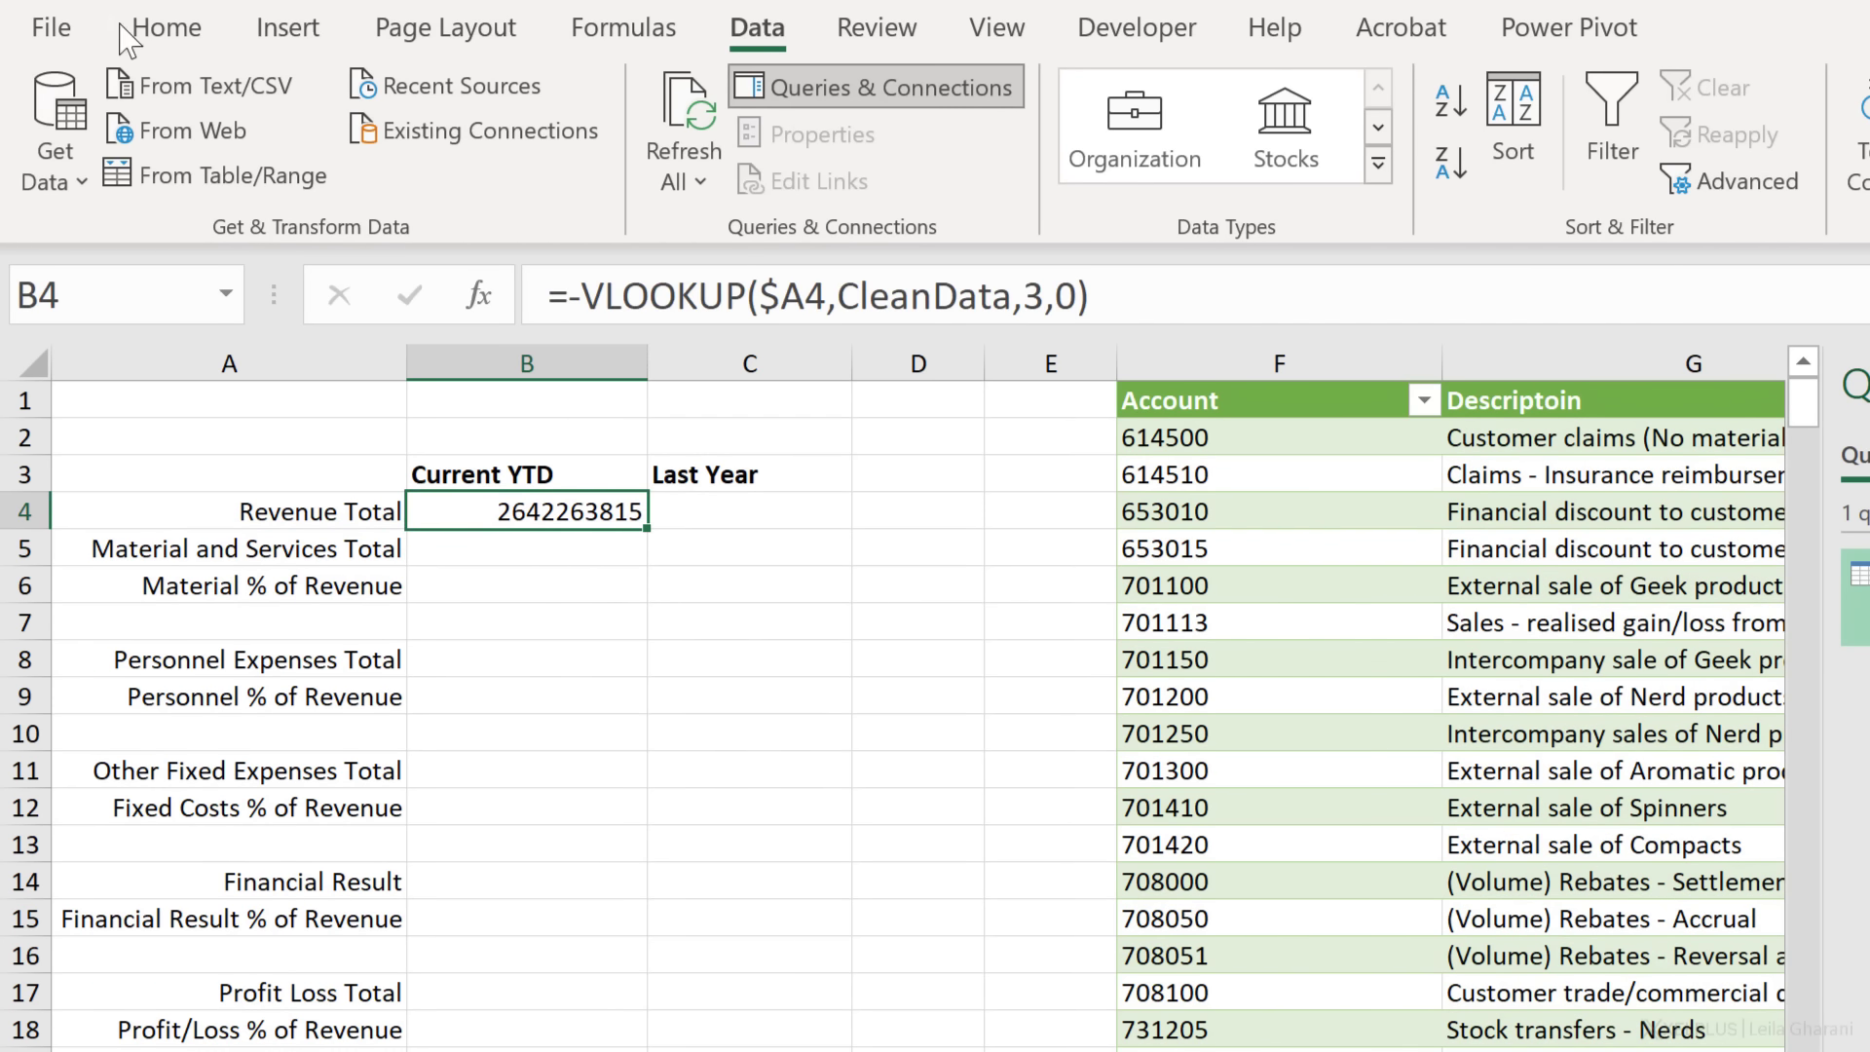
click(156, 29)
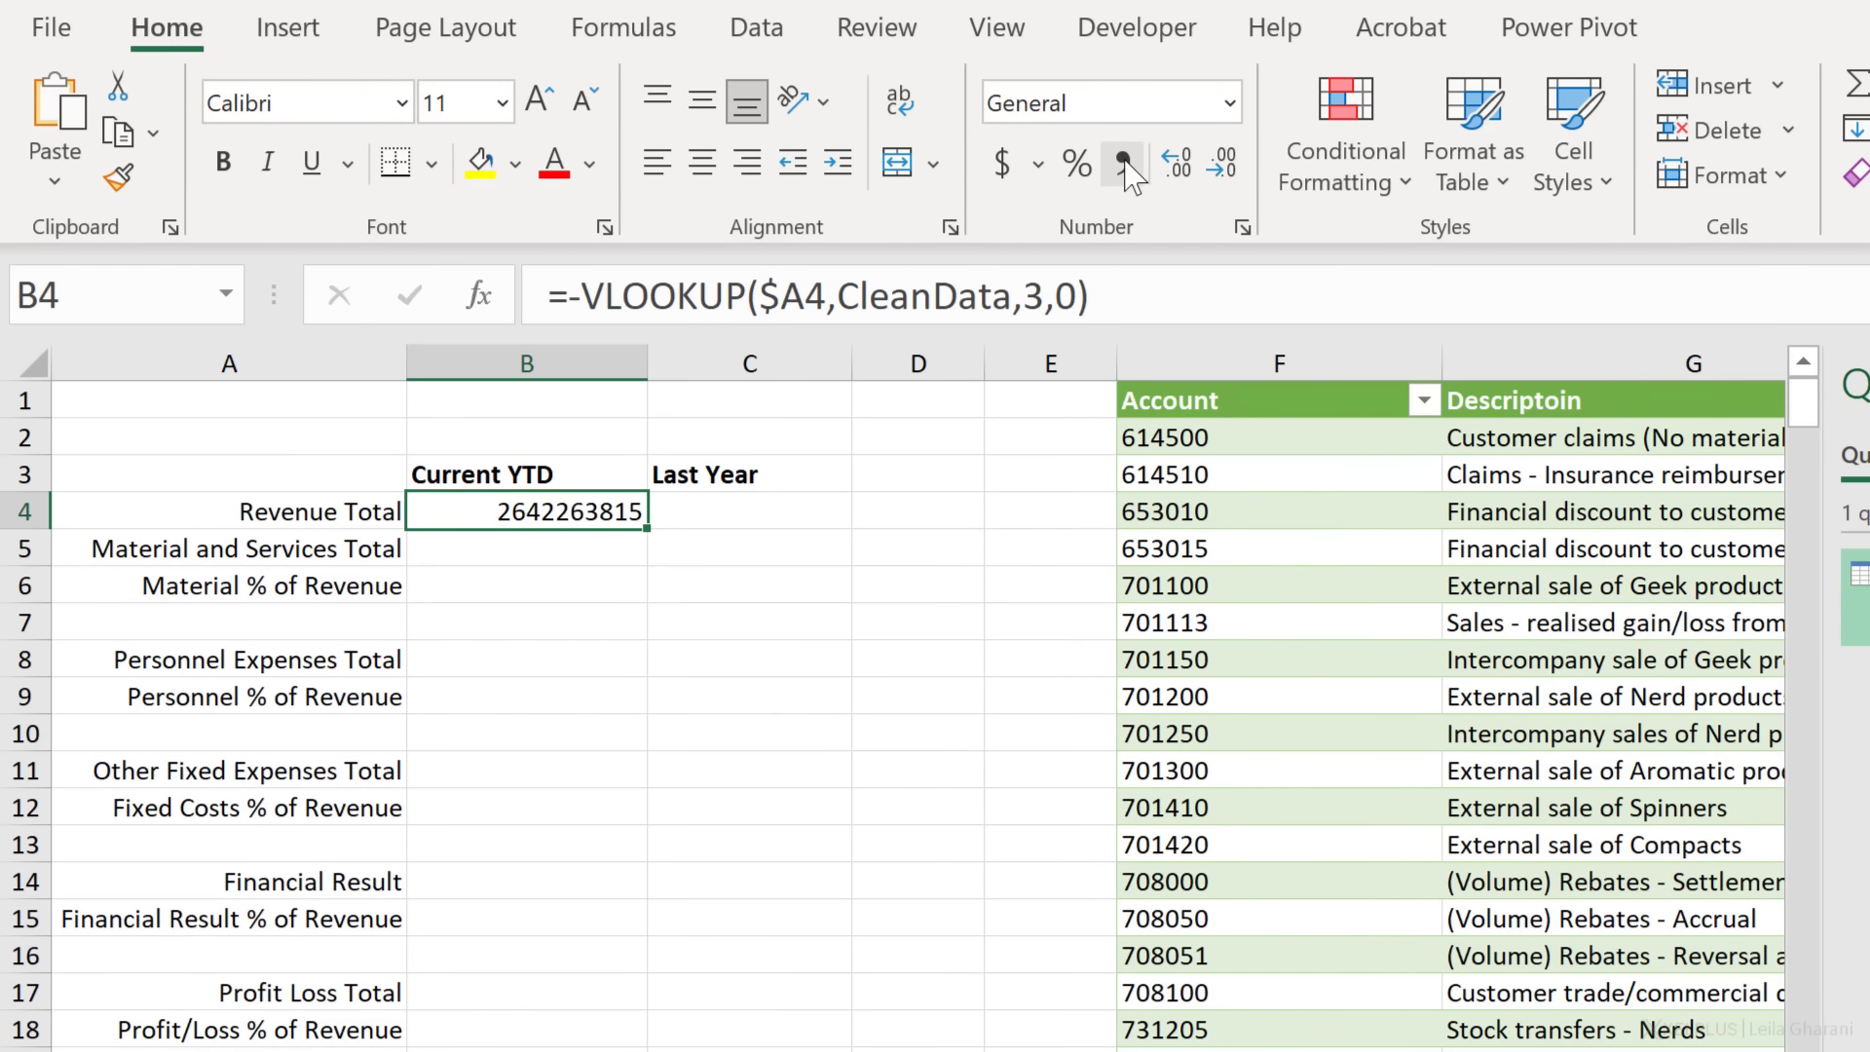
click(1125, 164)
click(1221, 164)
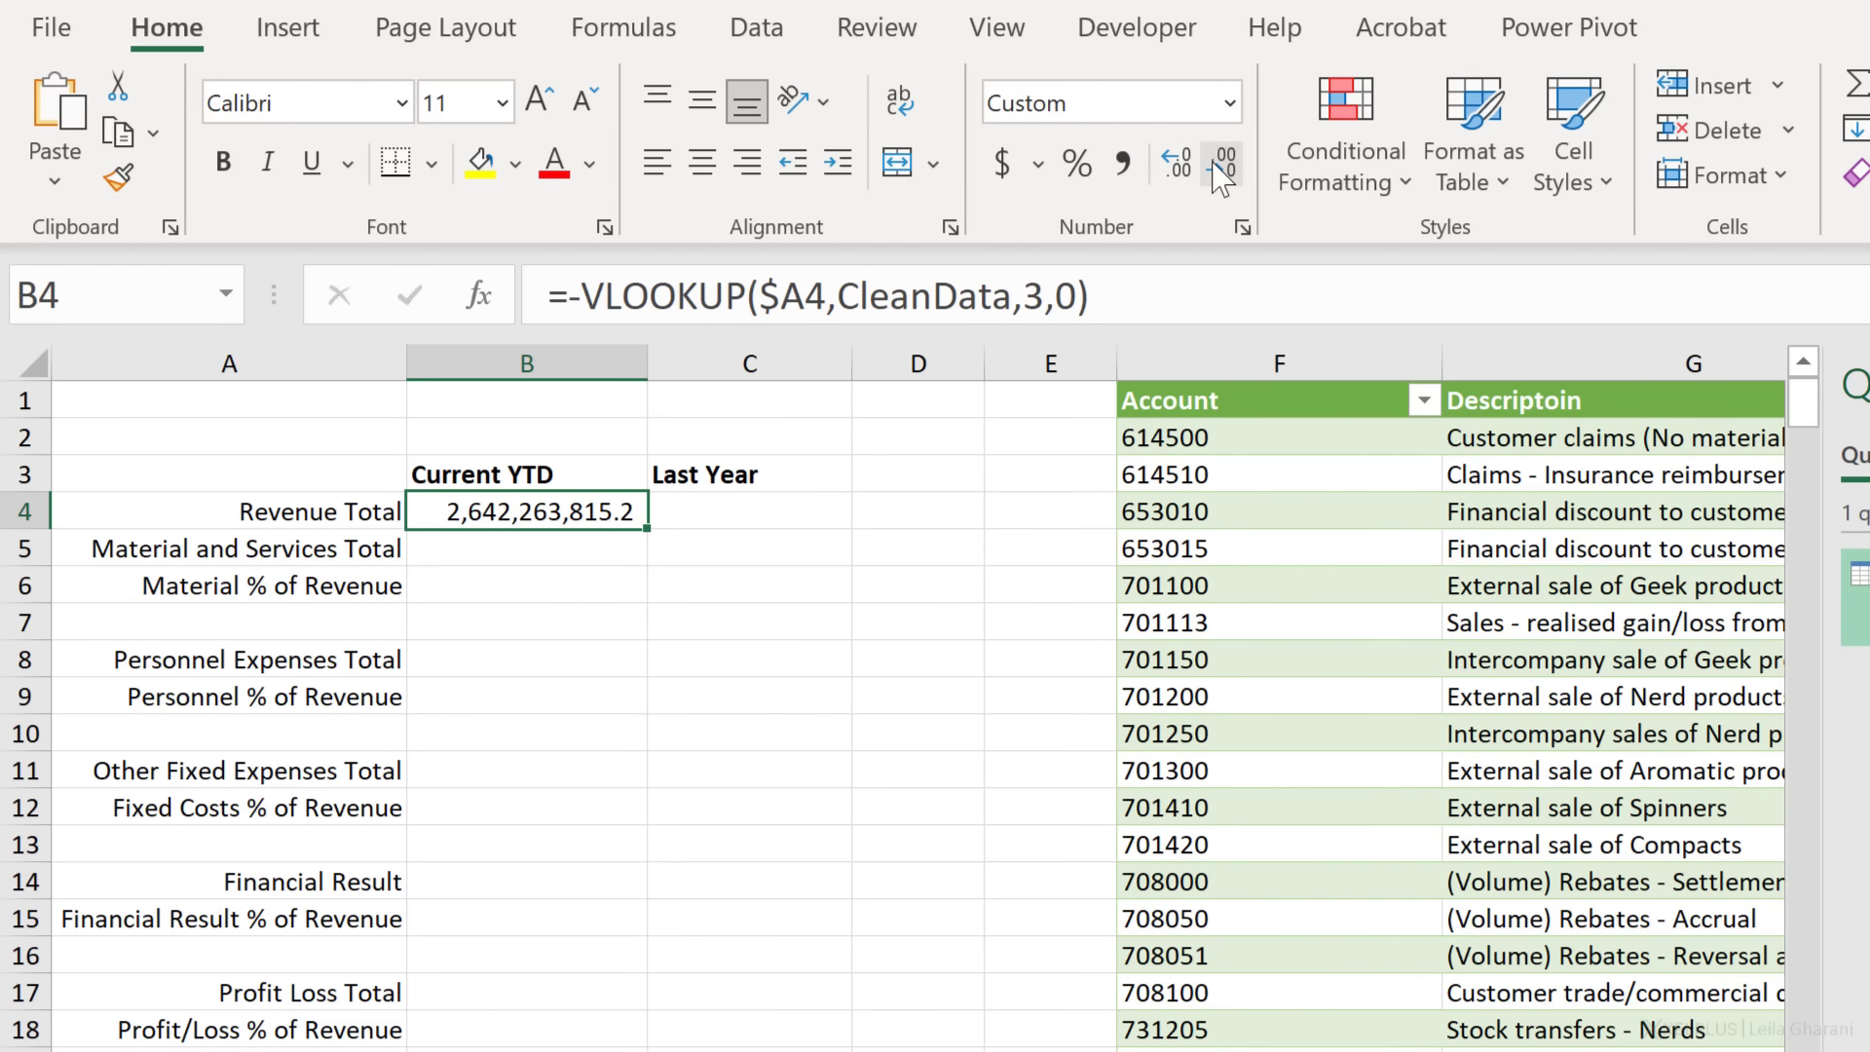
click(1221, 164)
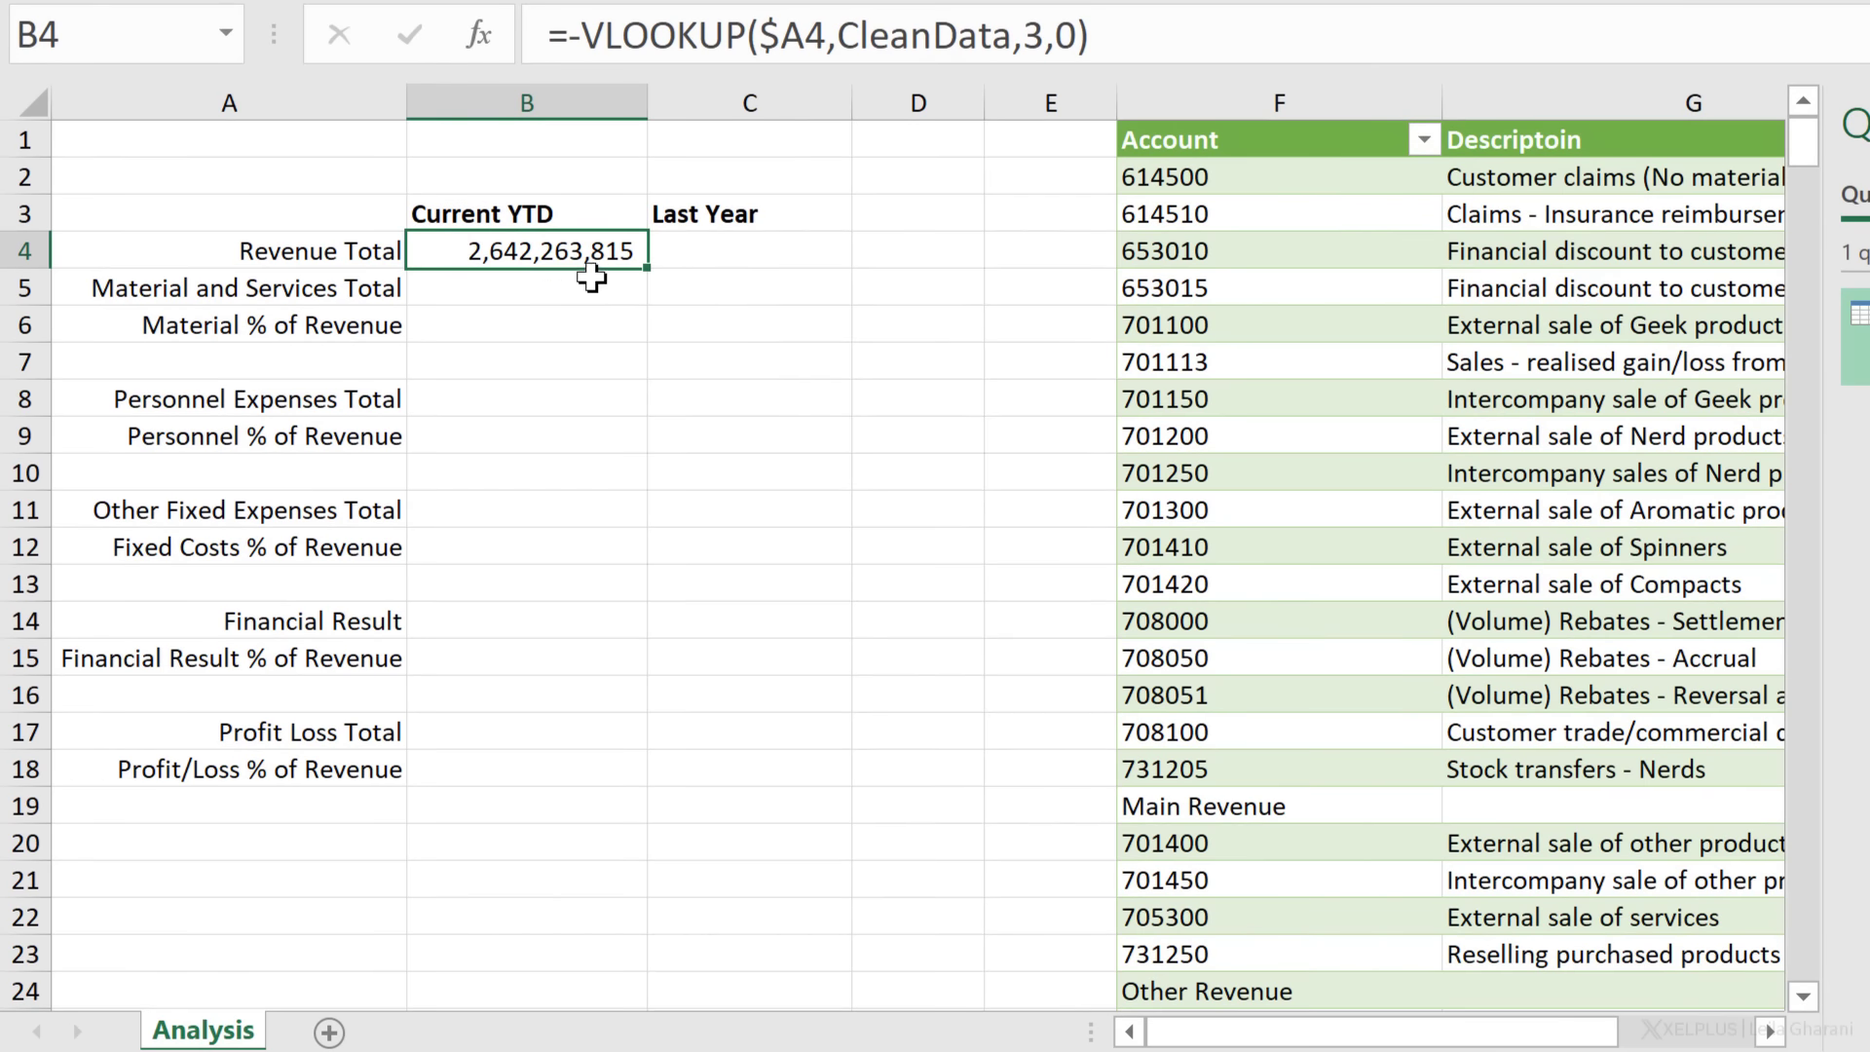
Step: Copy the B4 lookup formula to the other Current YTD totals in B5, B8, B11, B14 and B17
key(ctrl+c)
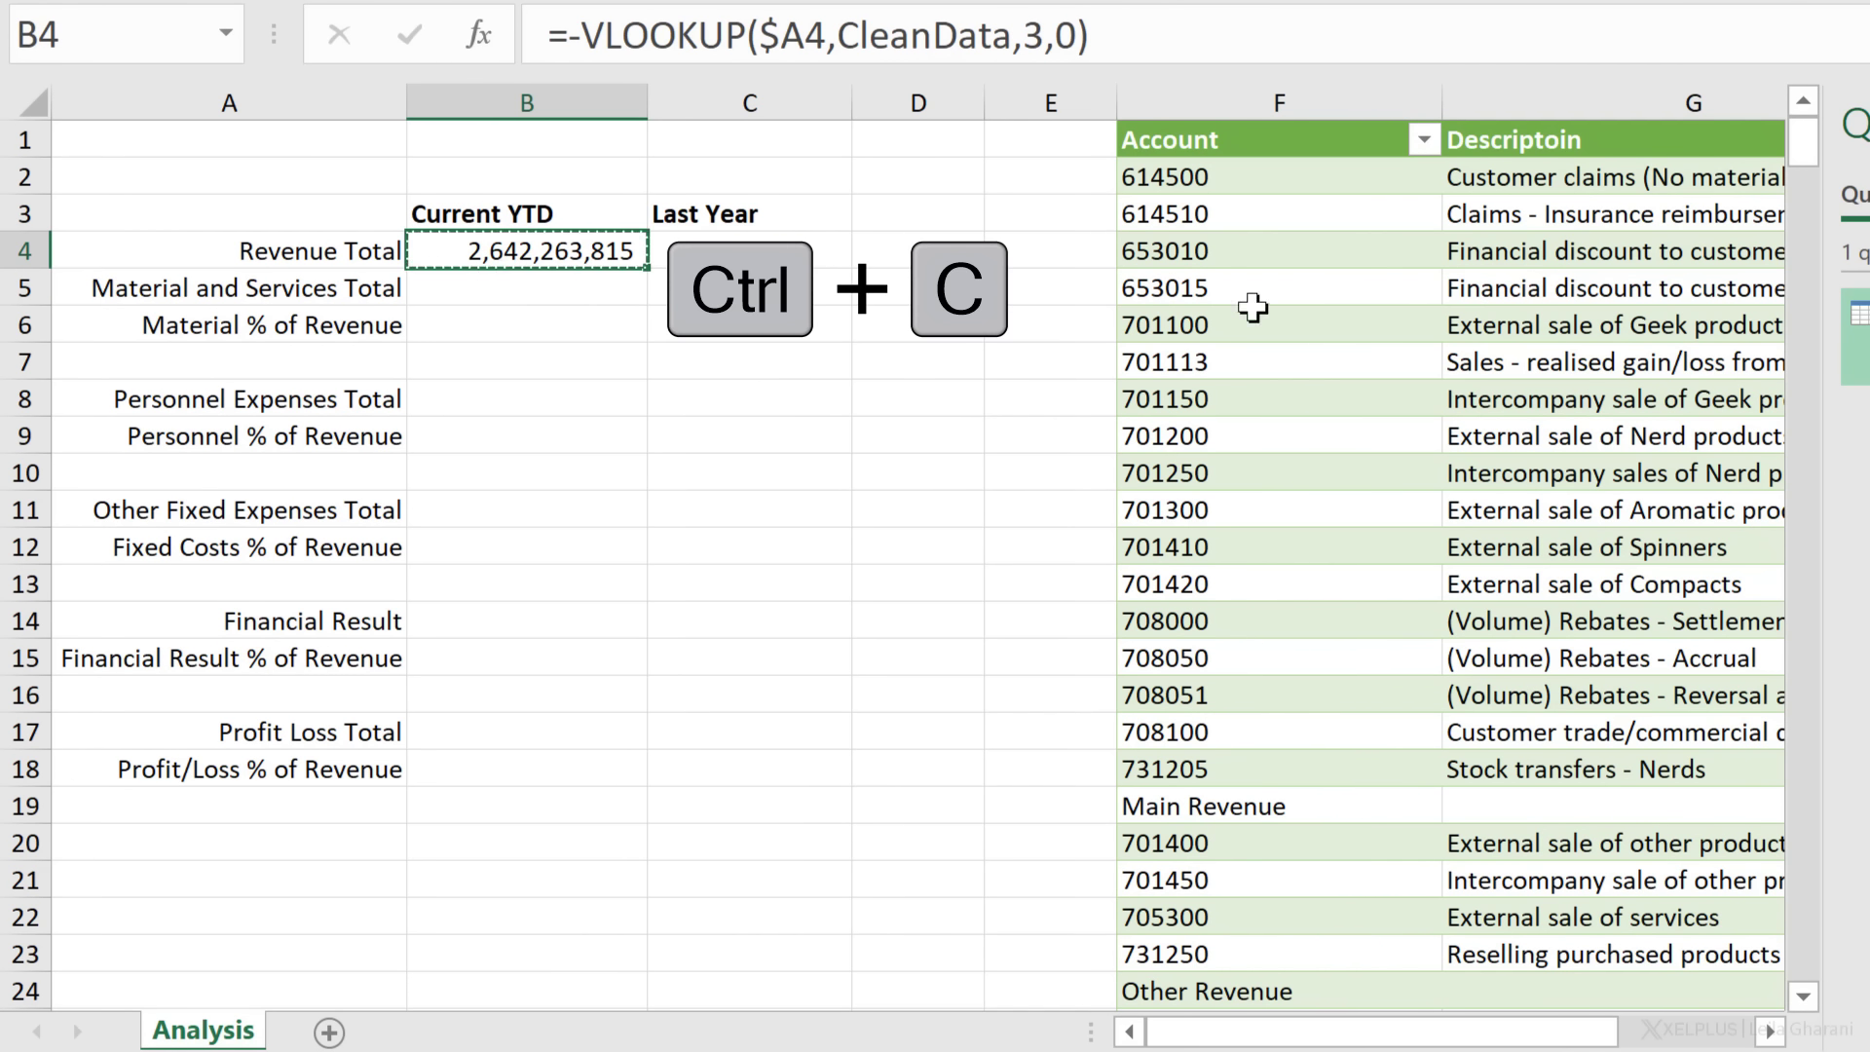
click(532, 288)
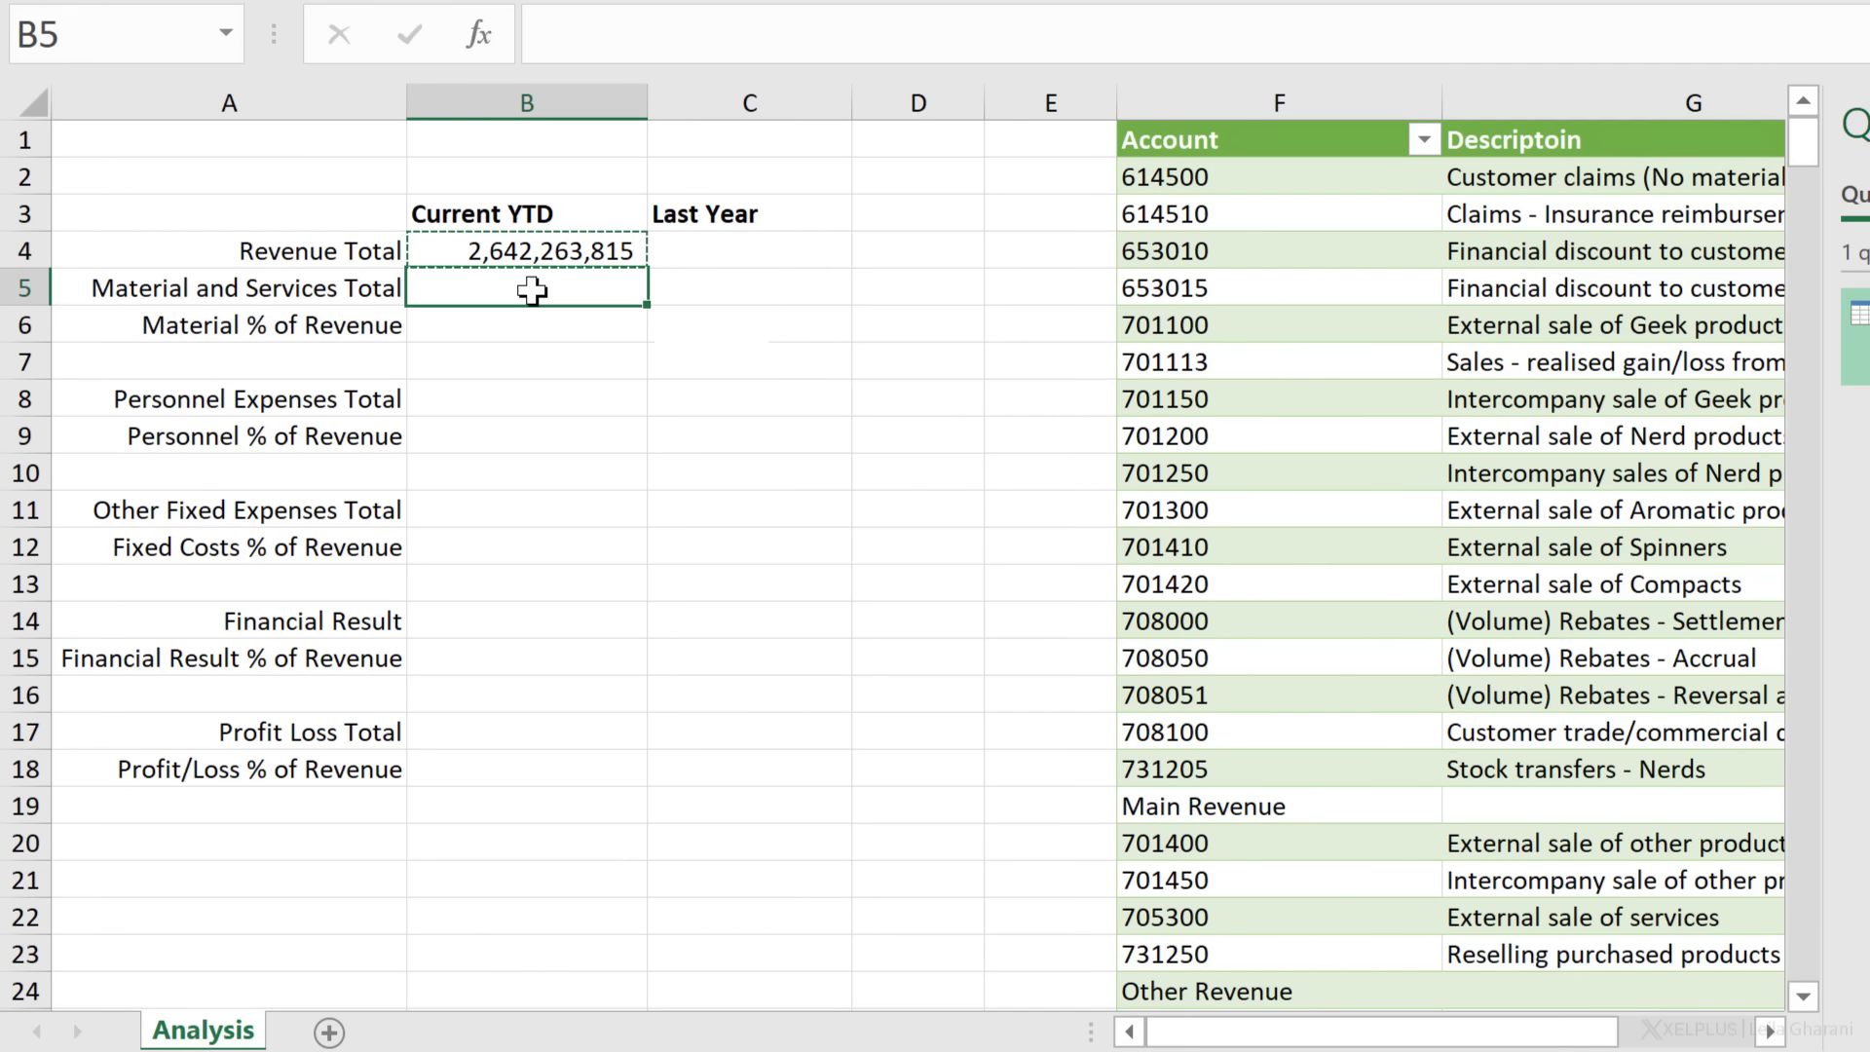
key(ctrl+v)
click(511, 397)
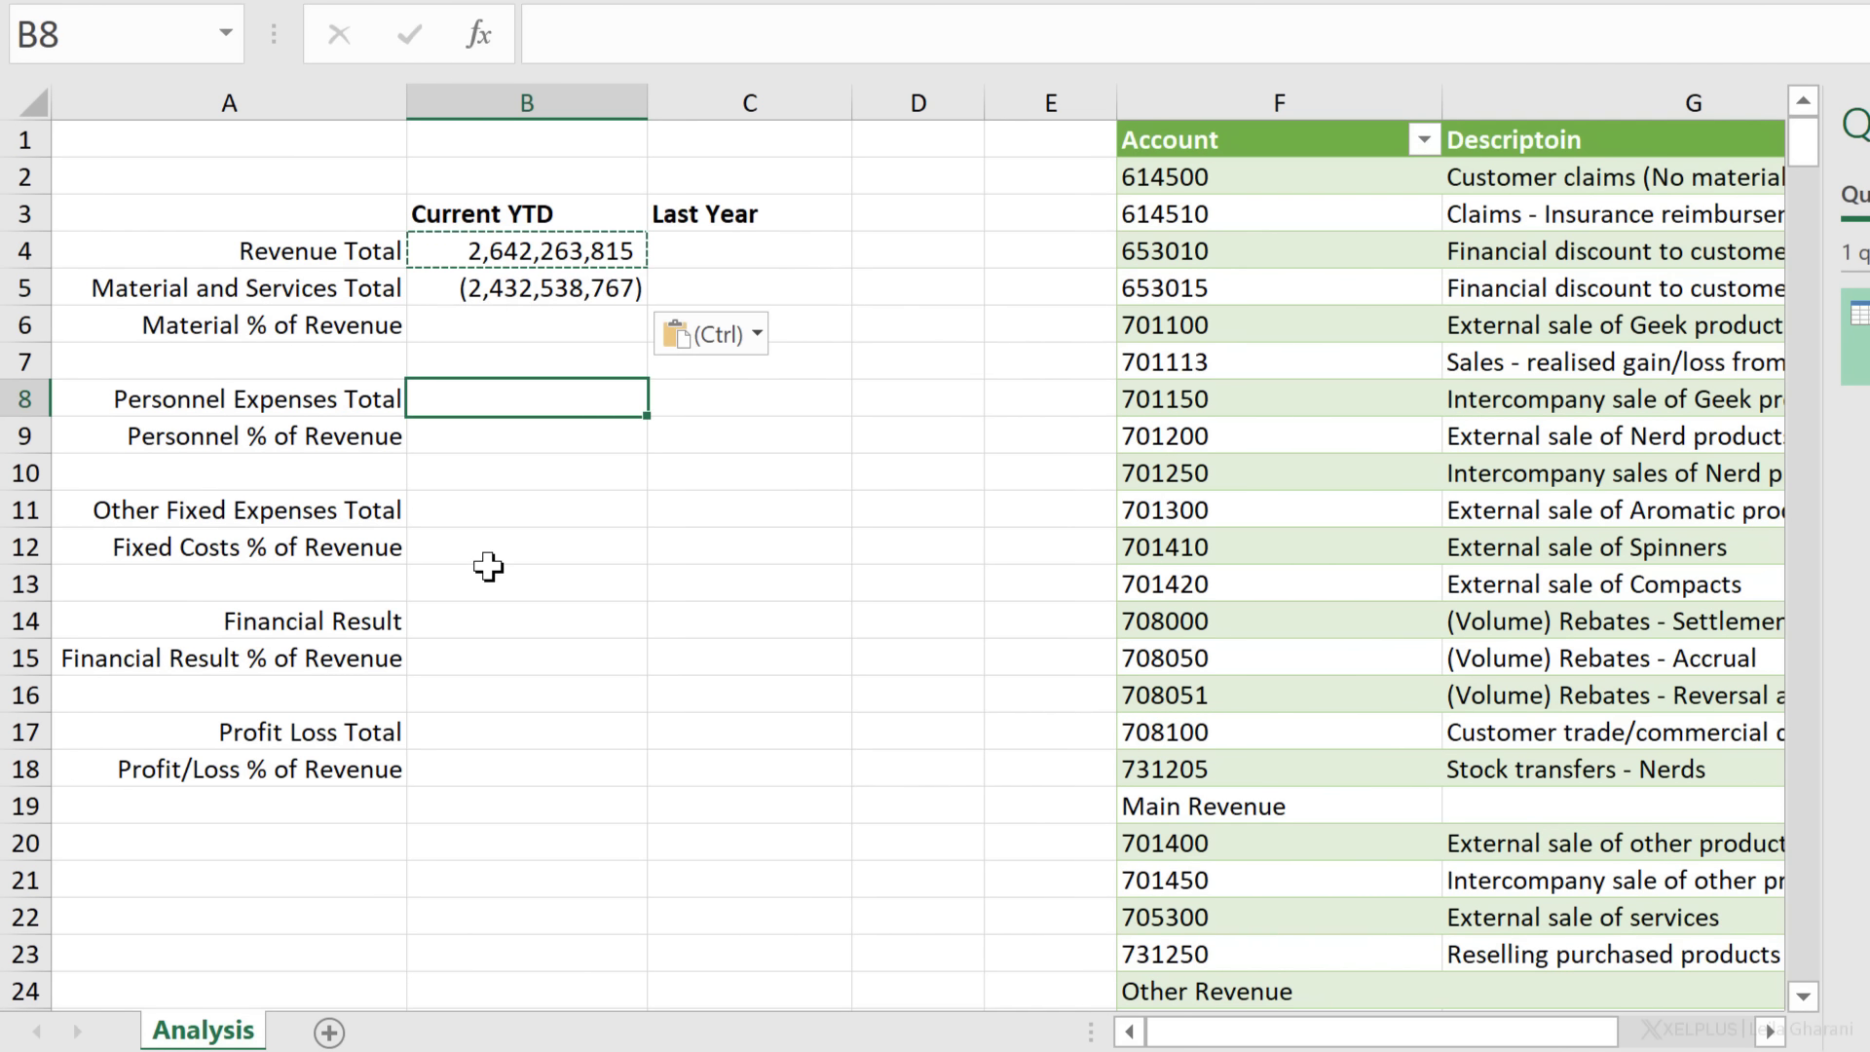
ctrl+click(488, 513)
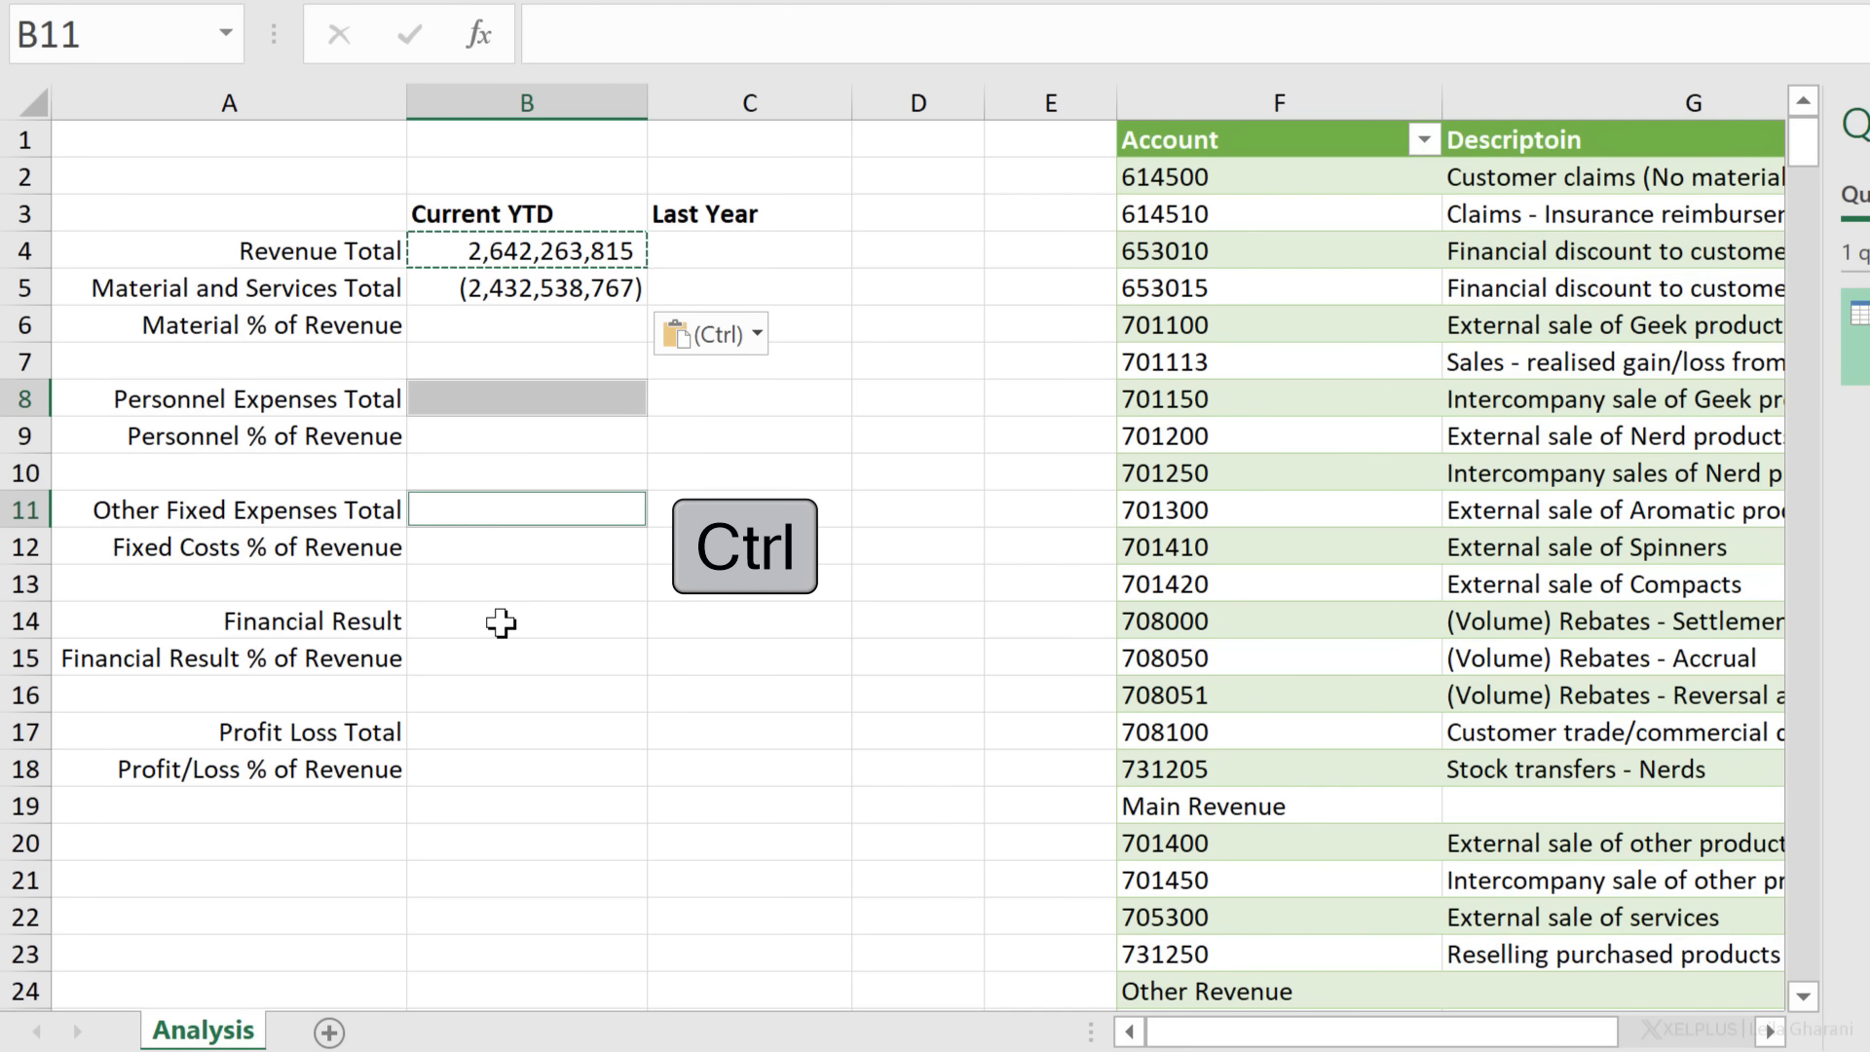
ctrl+click(501, 623)
ctrl+click(487, 739)
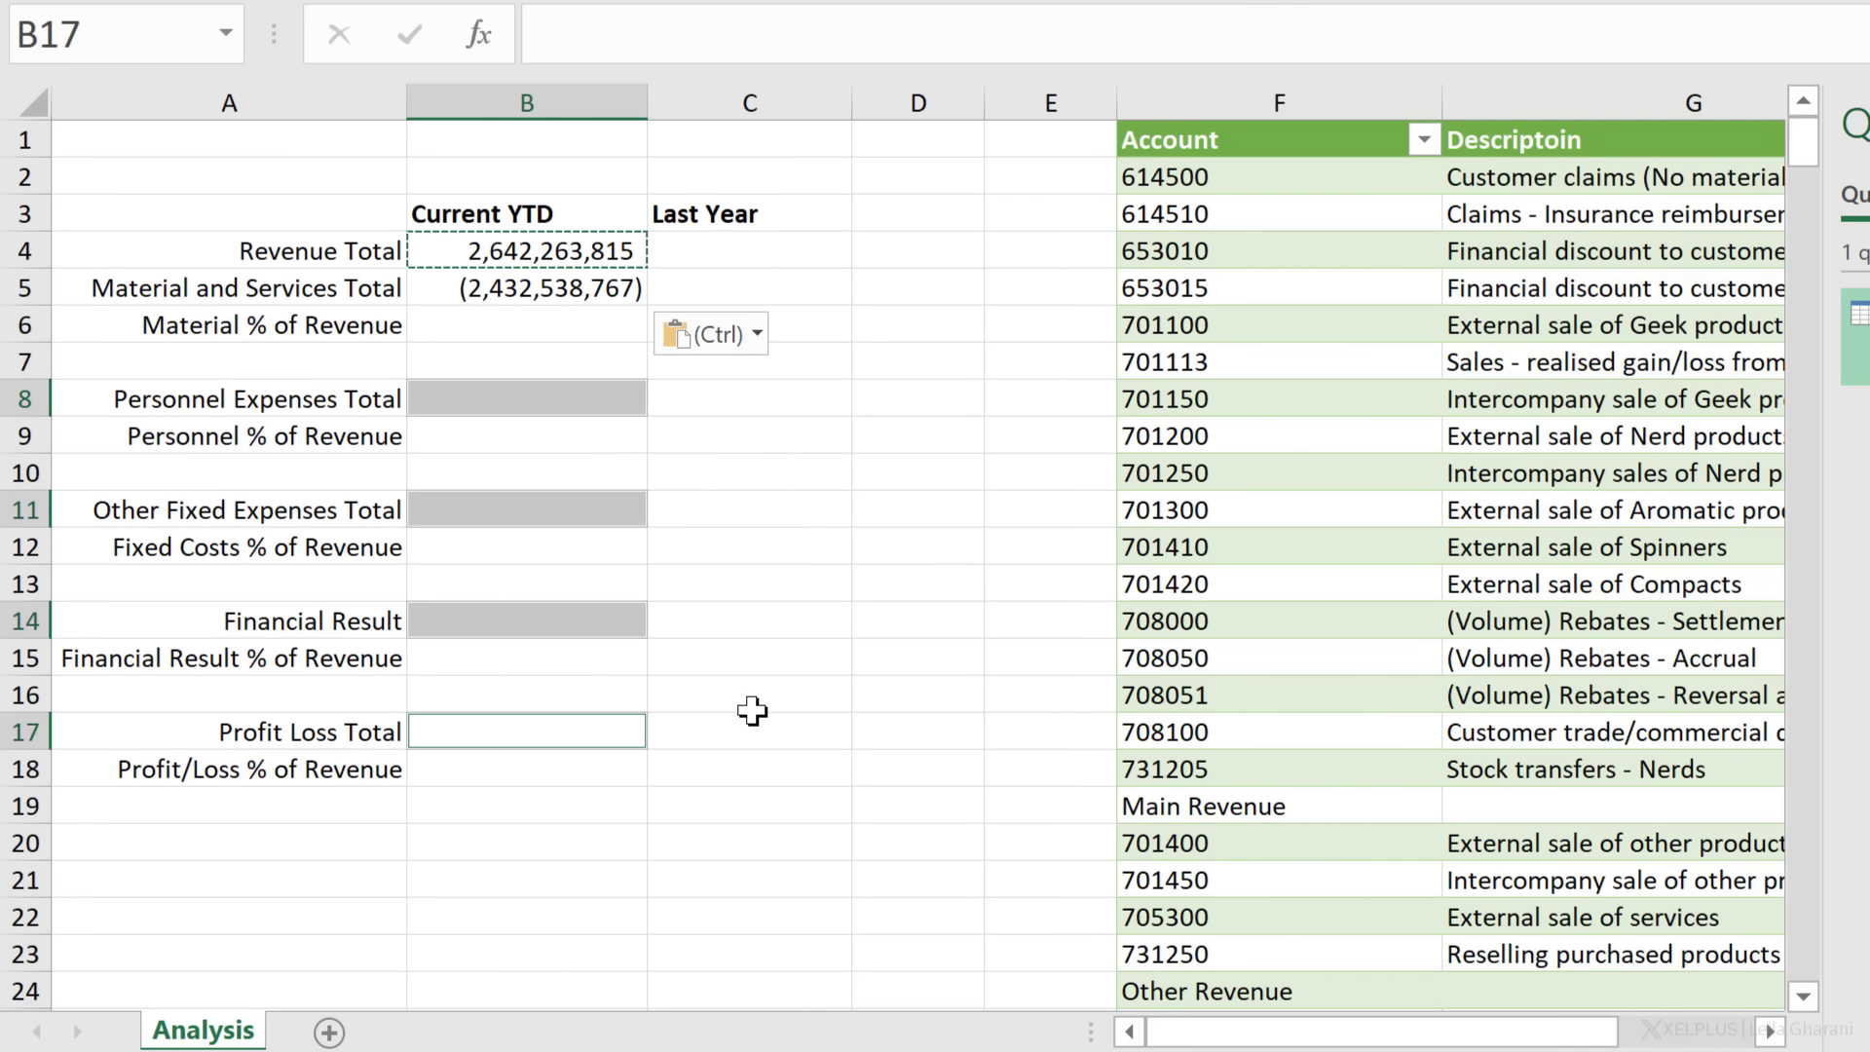
key(ctrl+v)
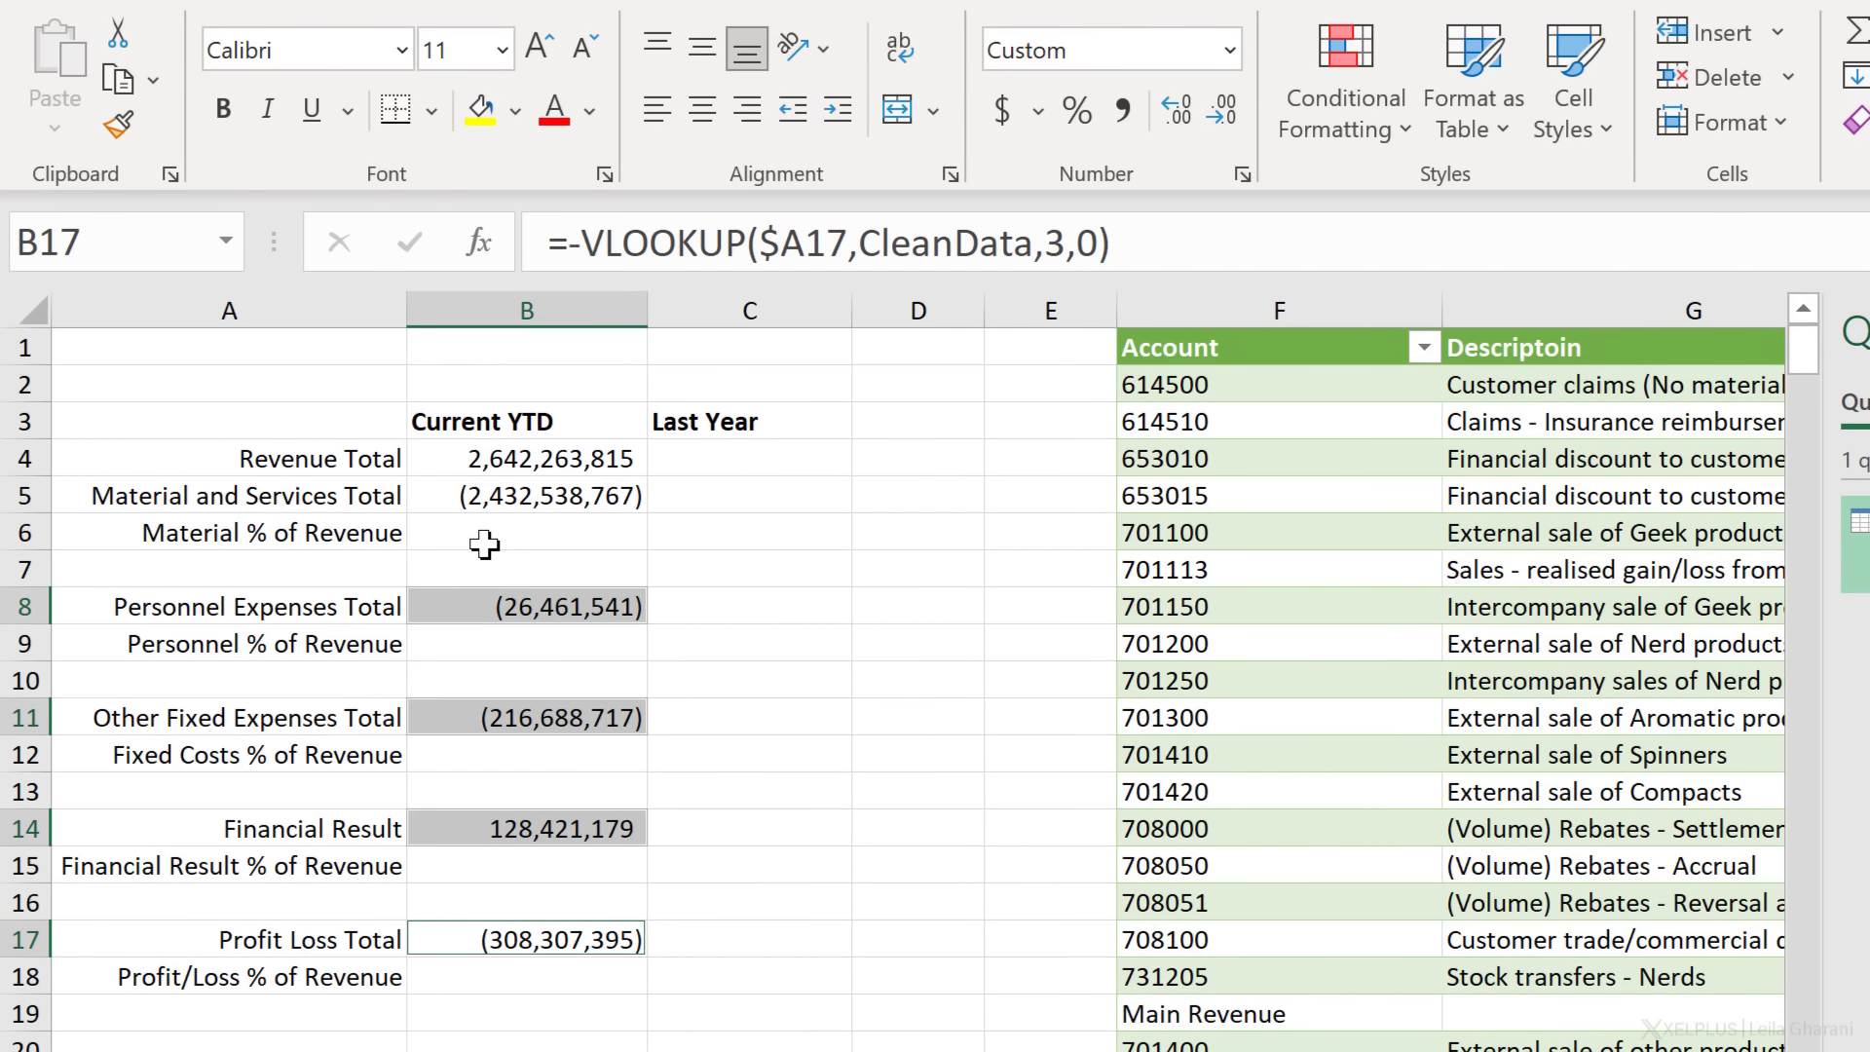
Step: Calculate Material % of Revenue in B6 with =B5/B$4 and format it as a percentage
click(539, 534)
text(=)
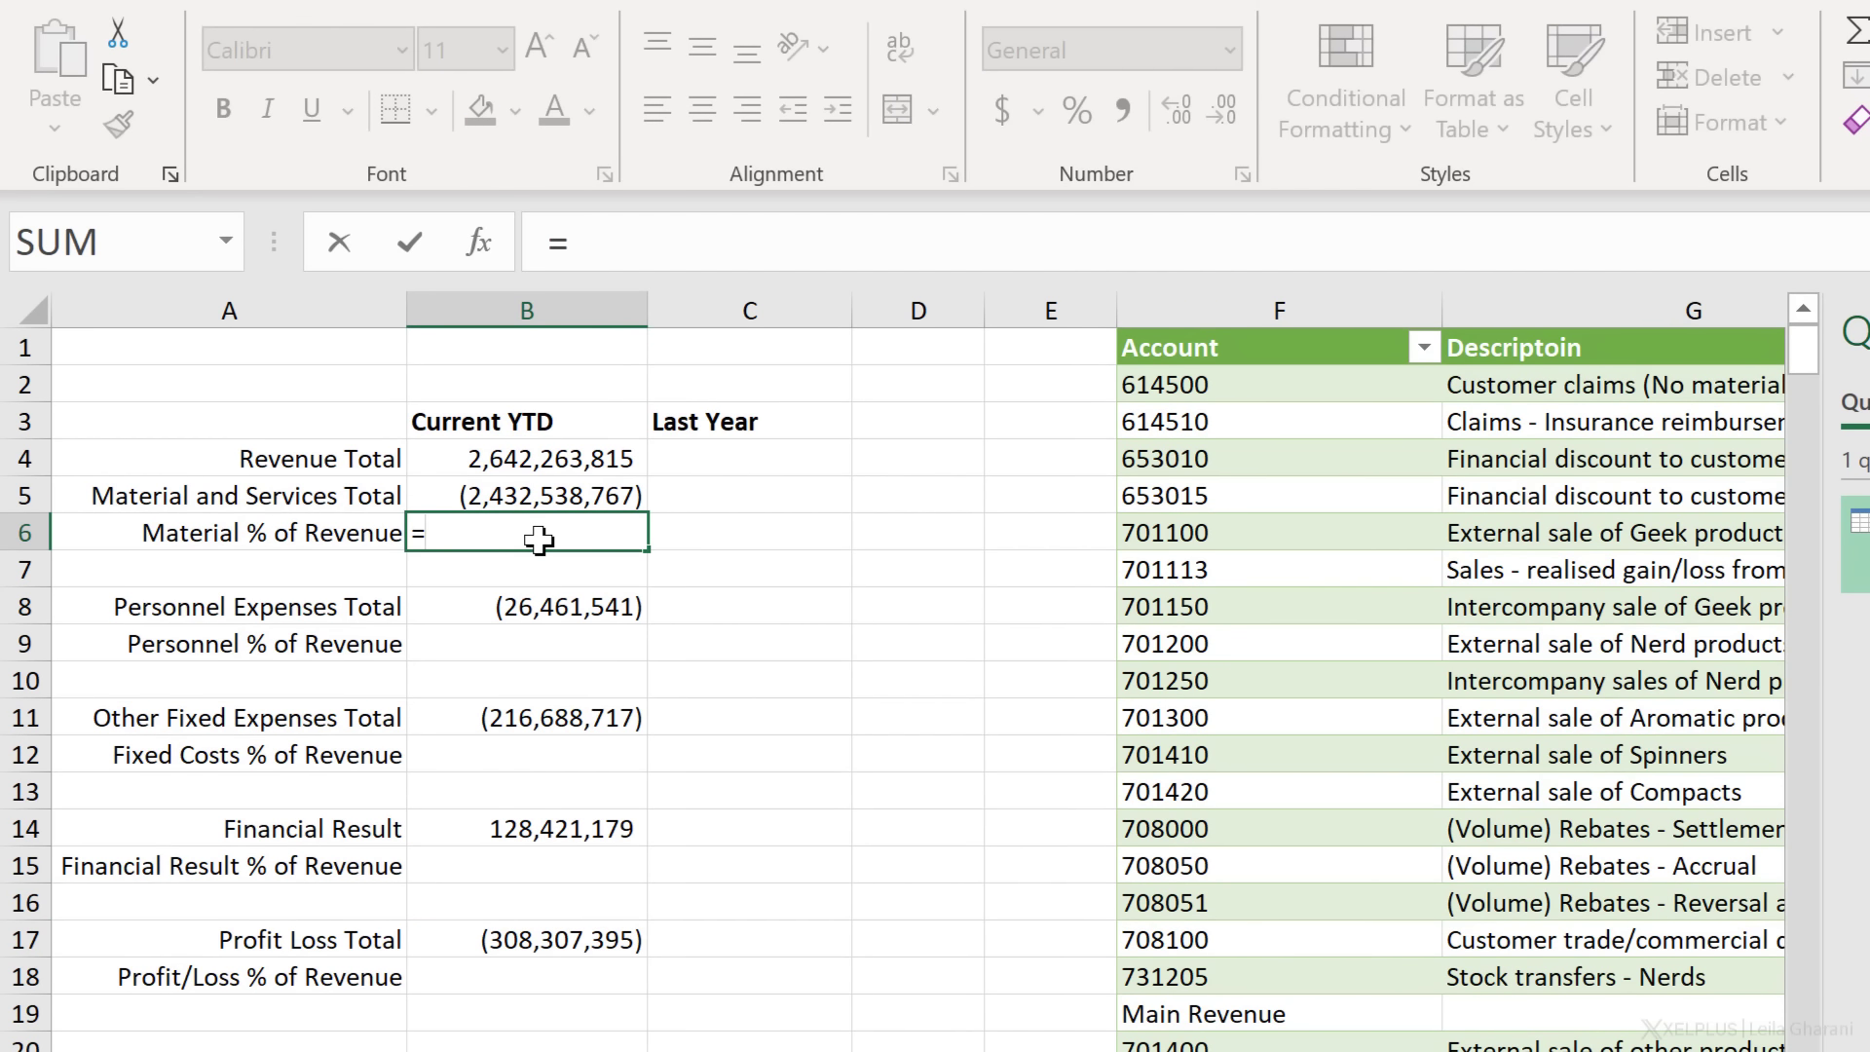
key(Up)
text(/)
key(Up)
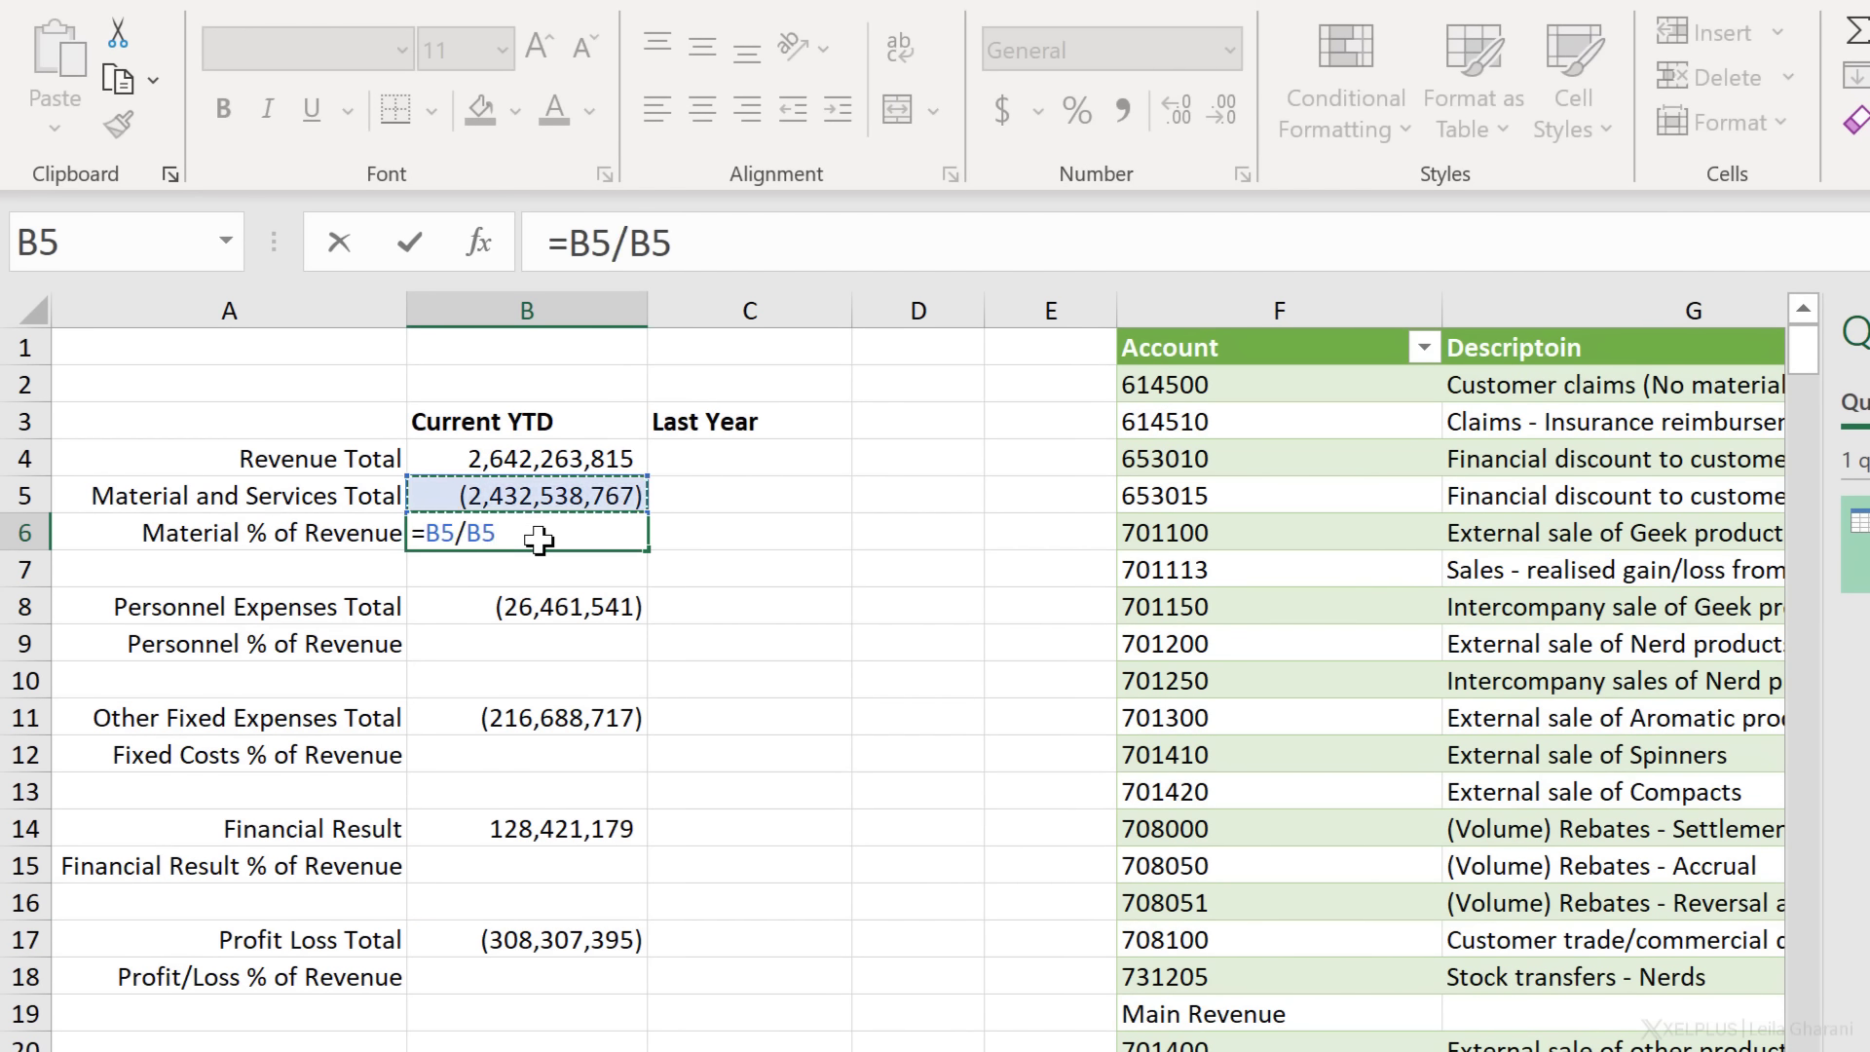
key(Up)
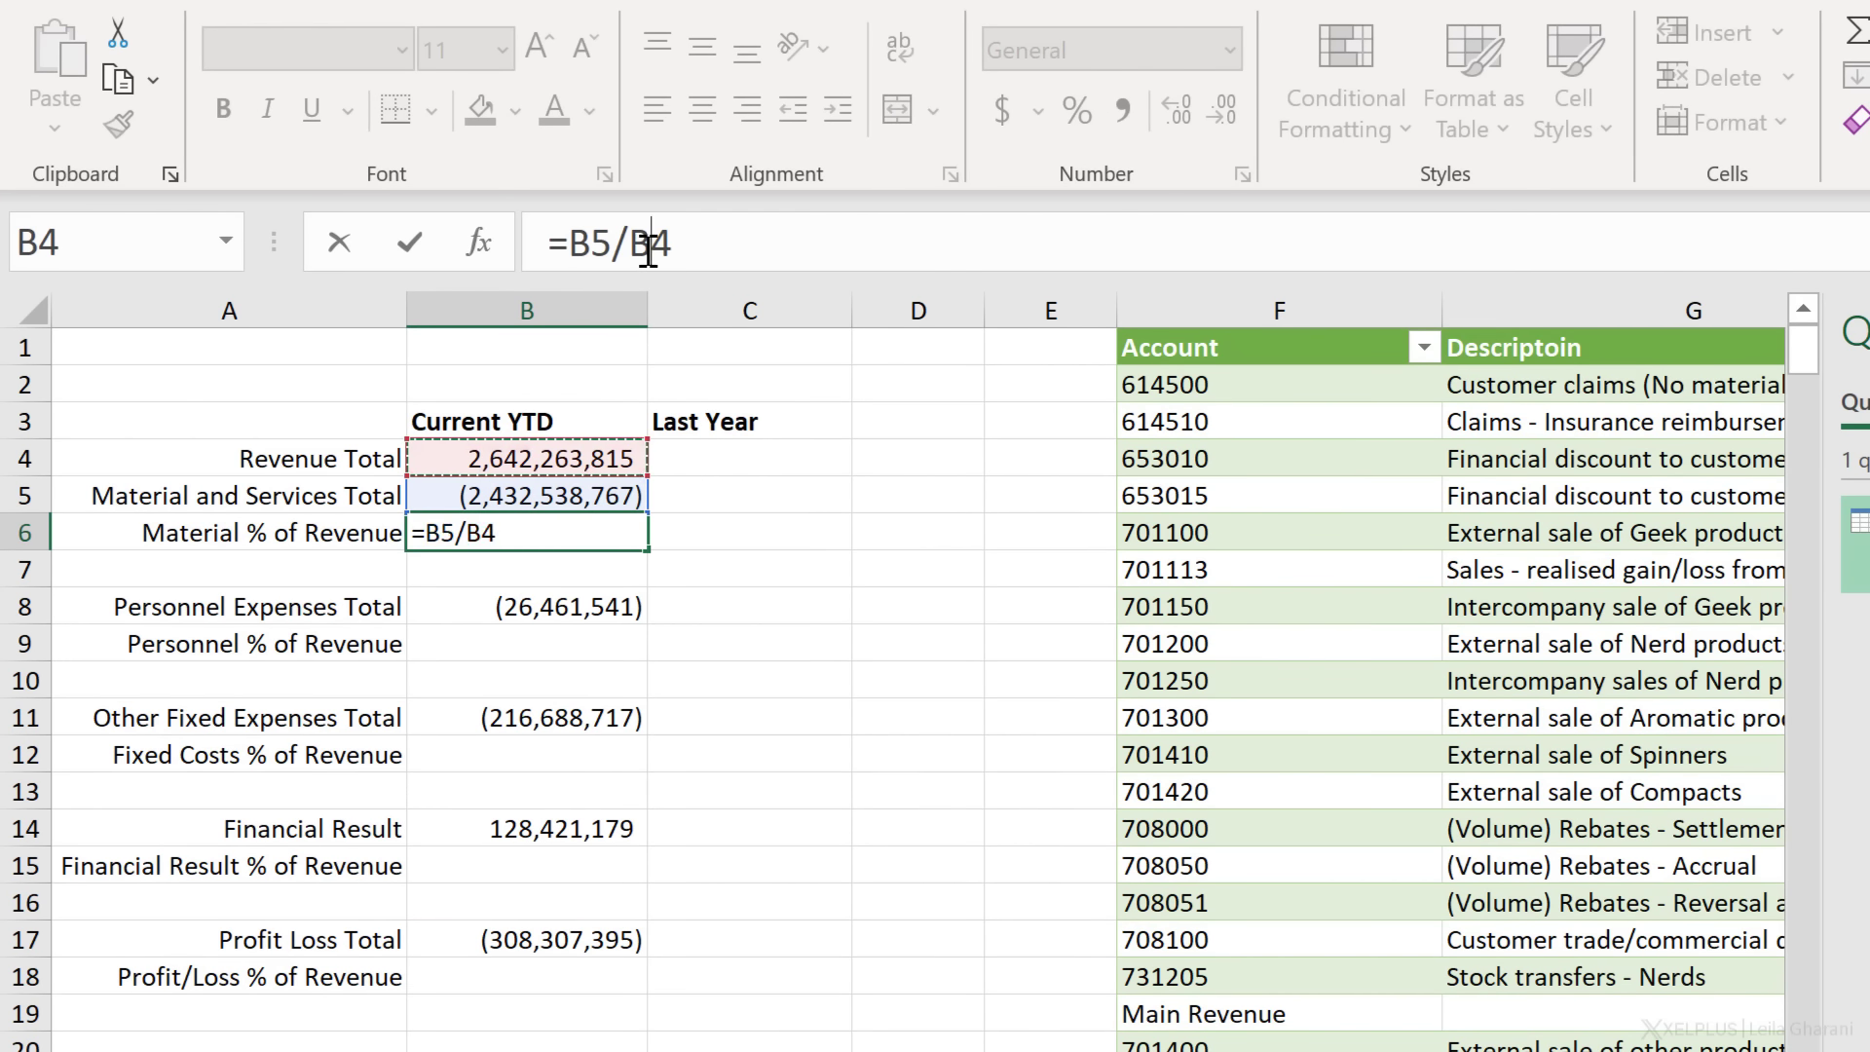
click(649, 244)
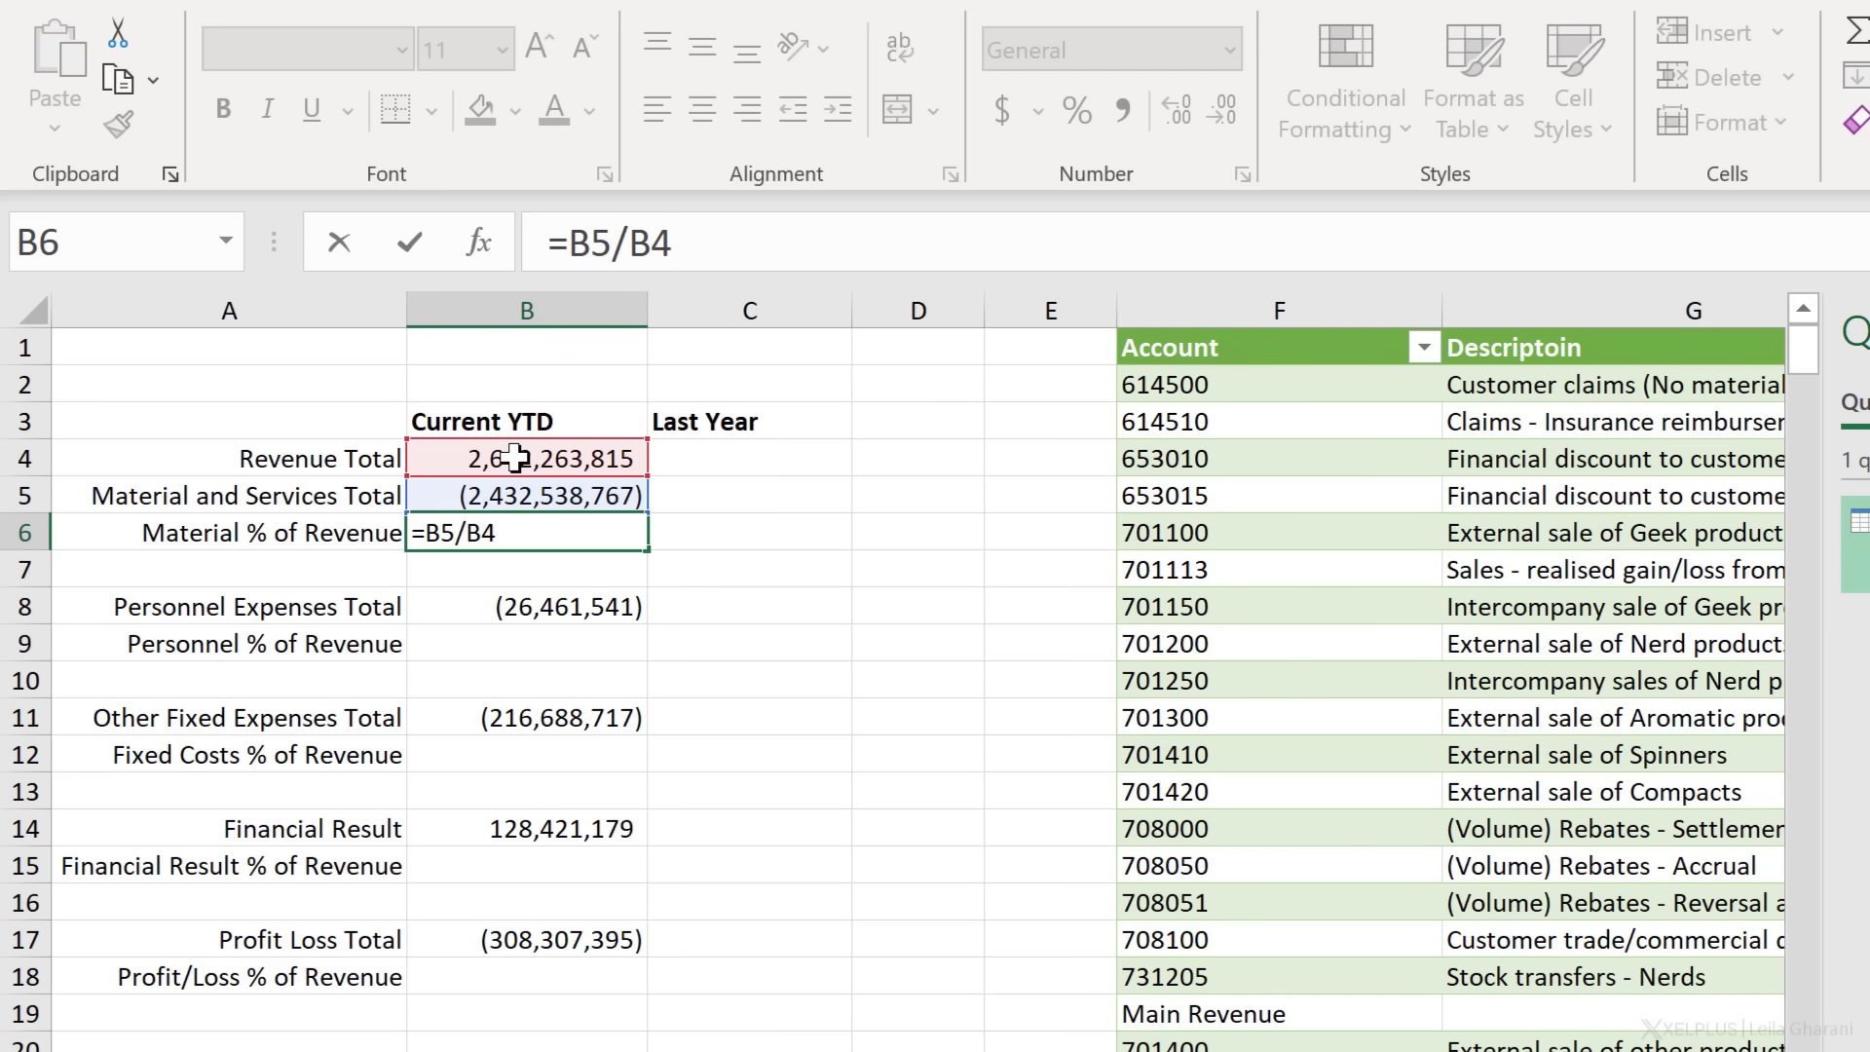
key(F4)
key(F4)
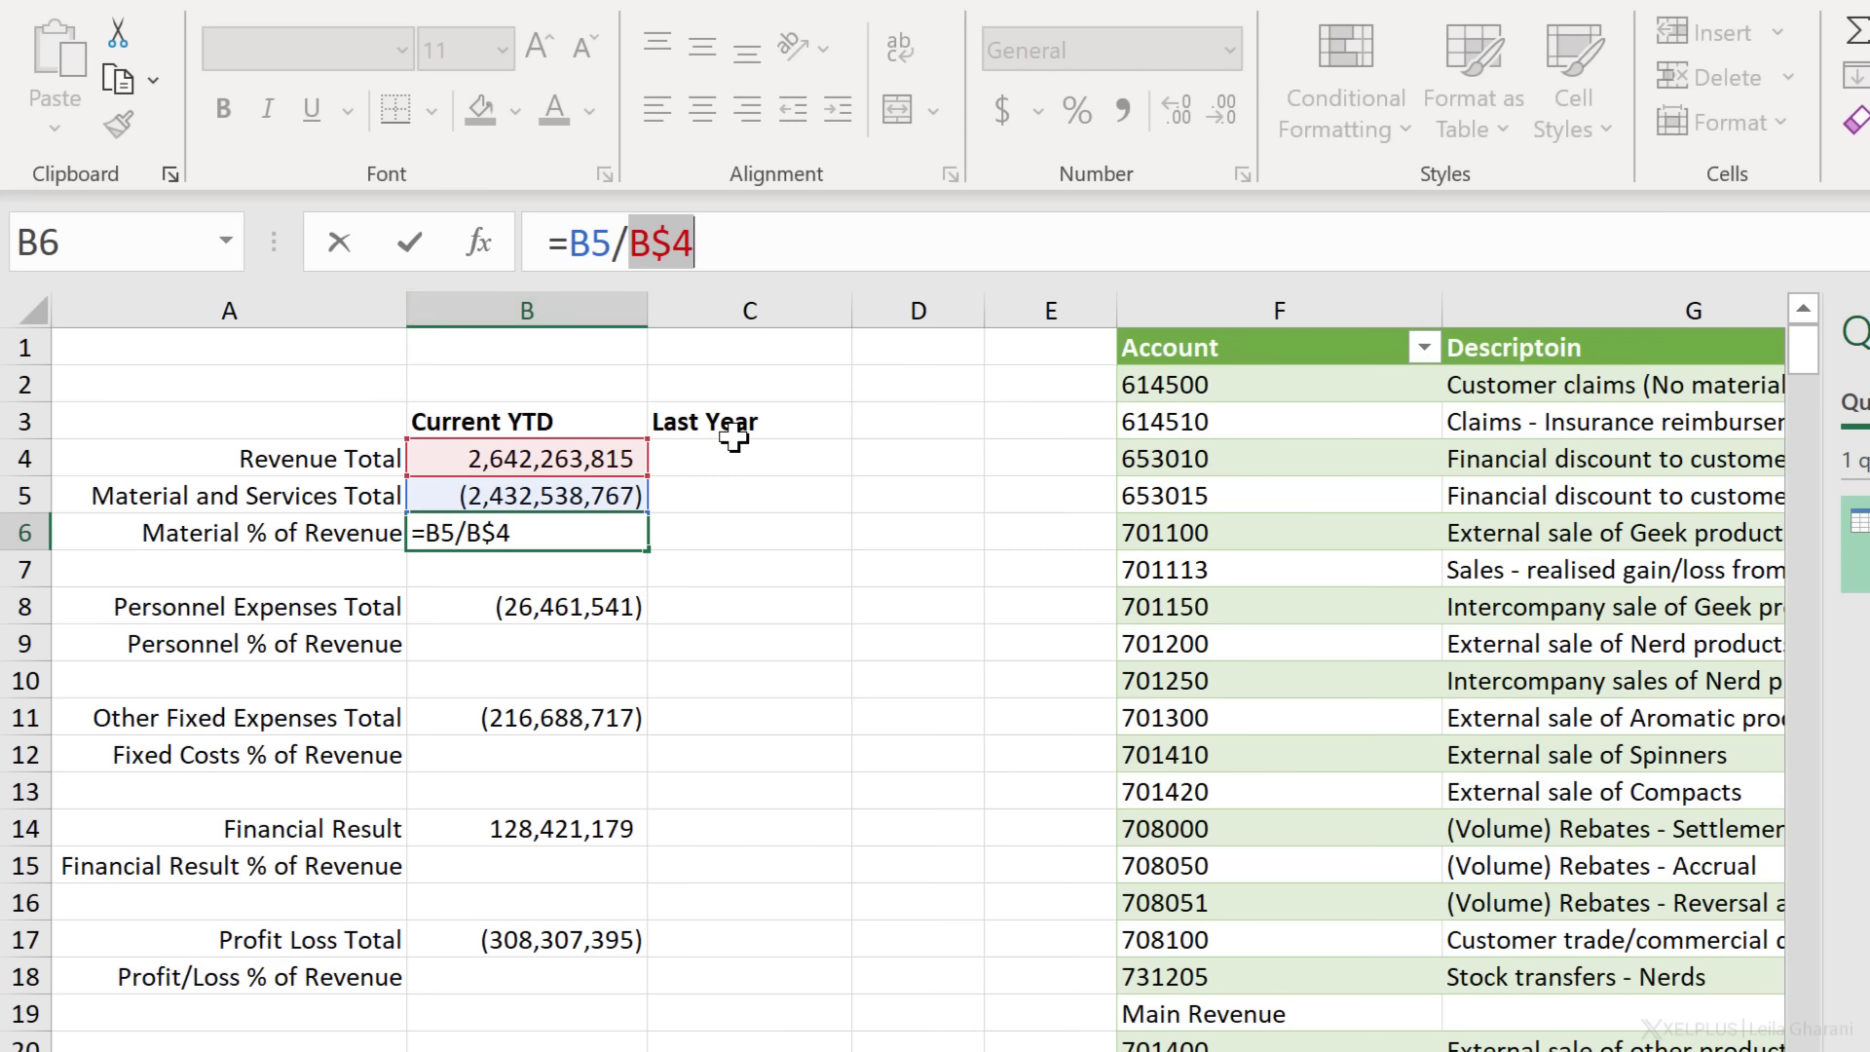
key(Return)
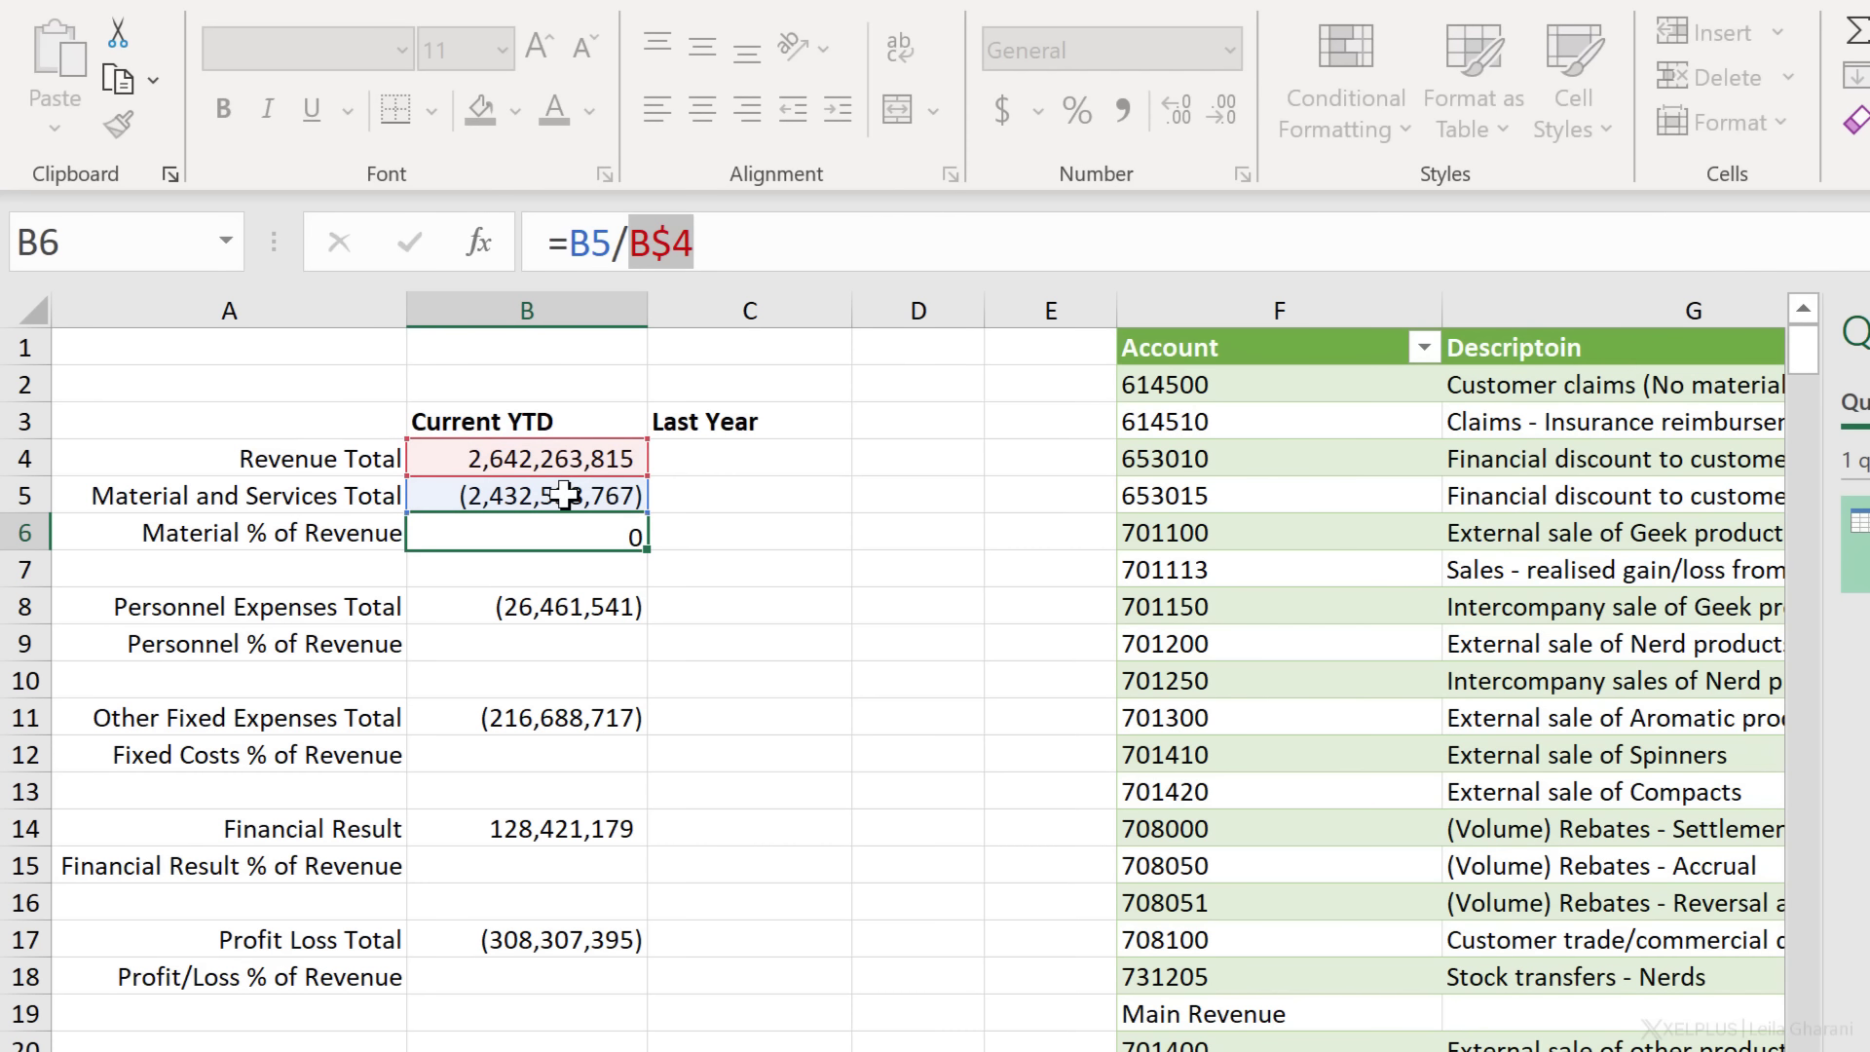
click(560, 526)
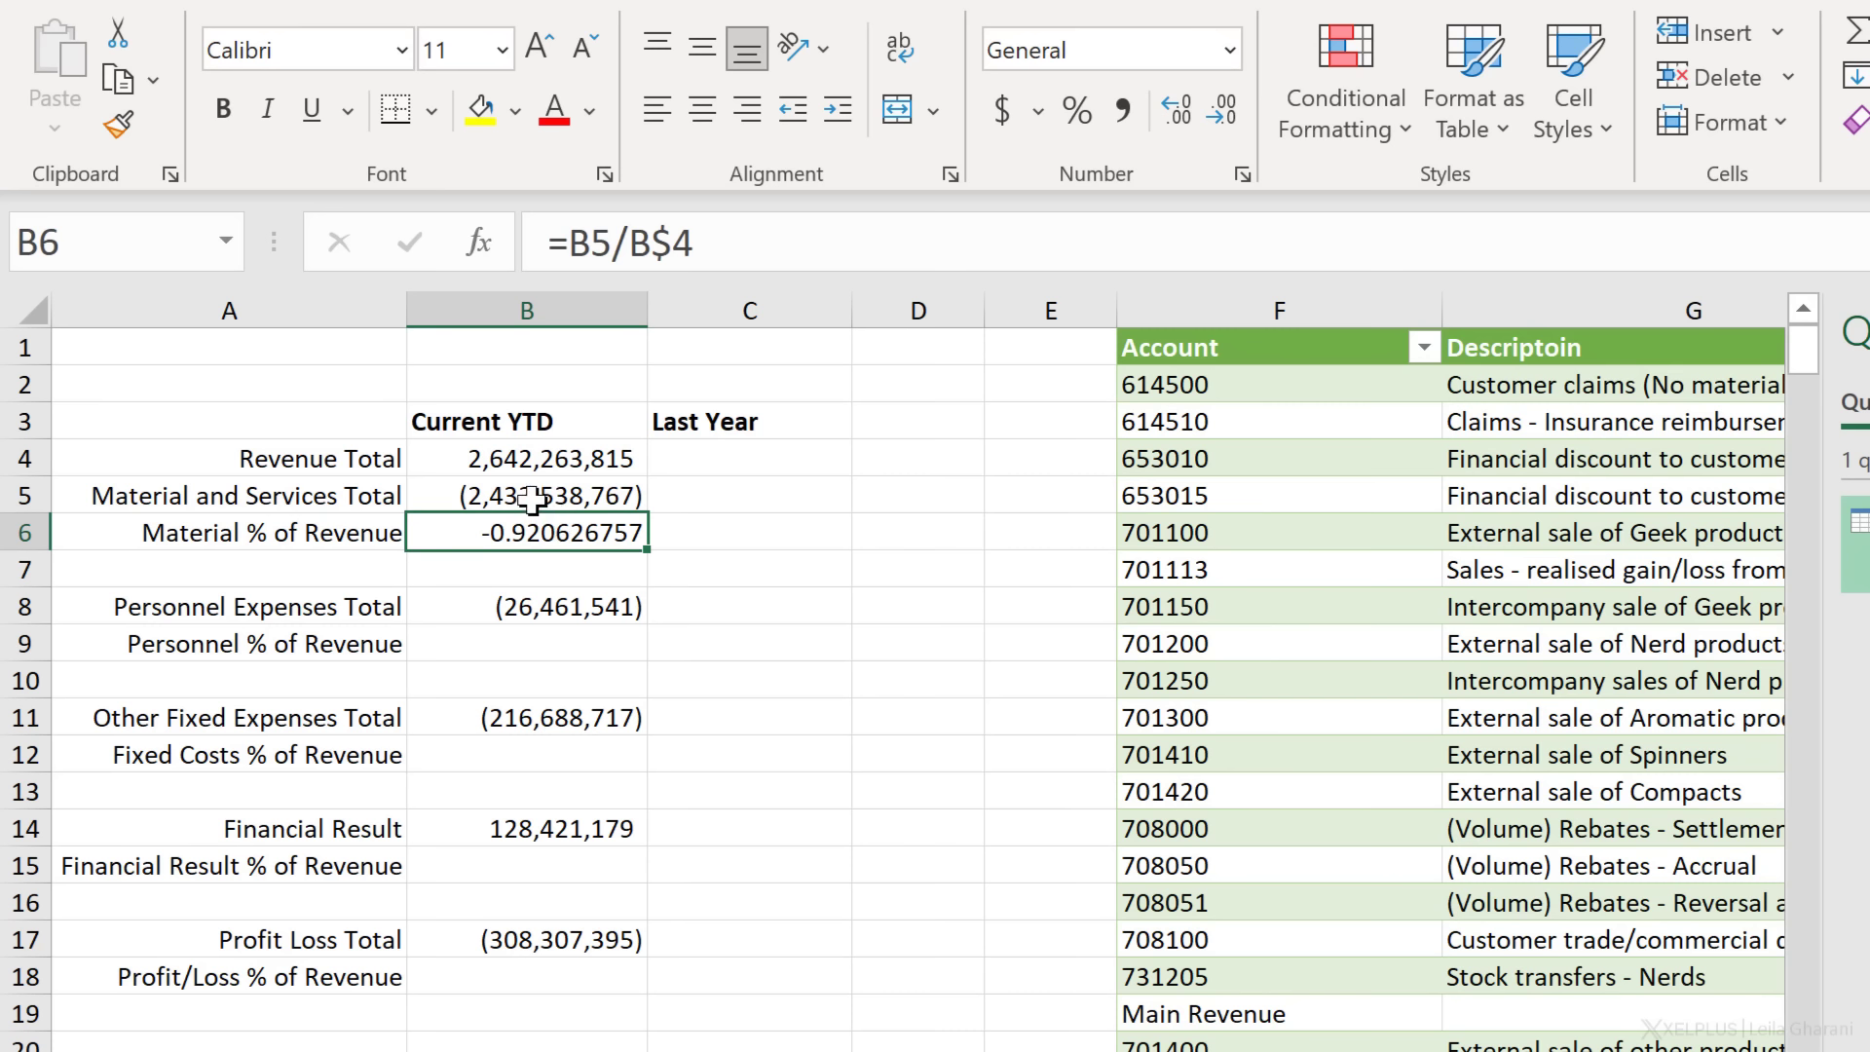
click(1077, 109)
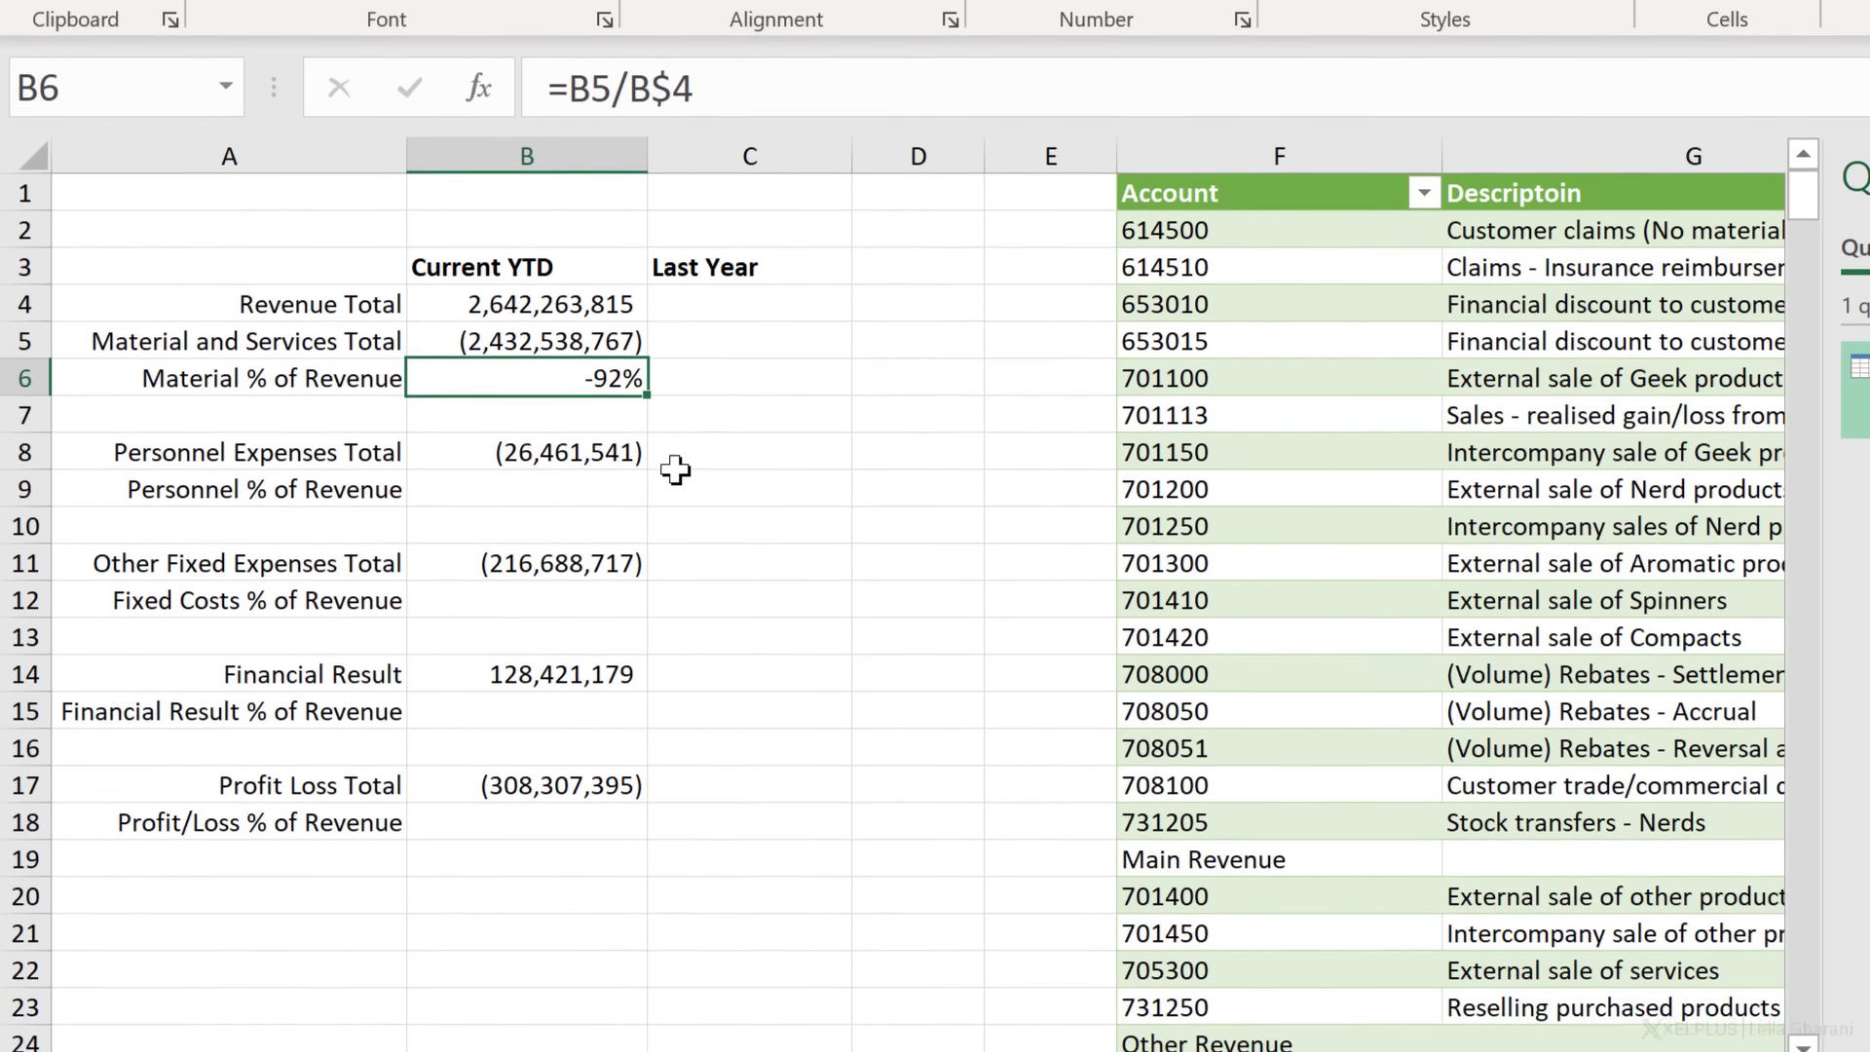
Step: Copy the Material % of Revenue formula from B6 to the other Current YTD percentage rows in B9, B12, B15 and B18
key(ctrl+c)
click(611, 645)
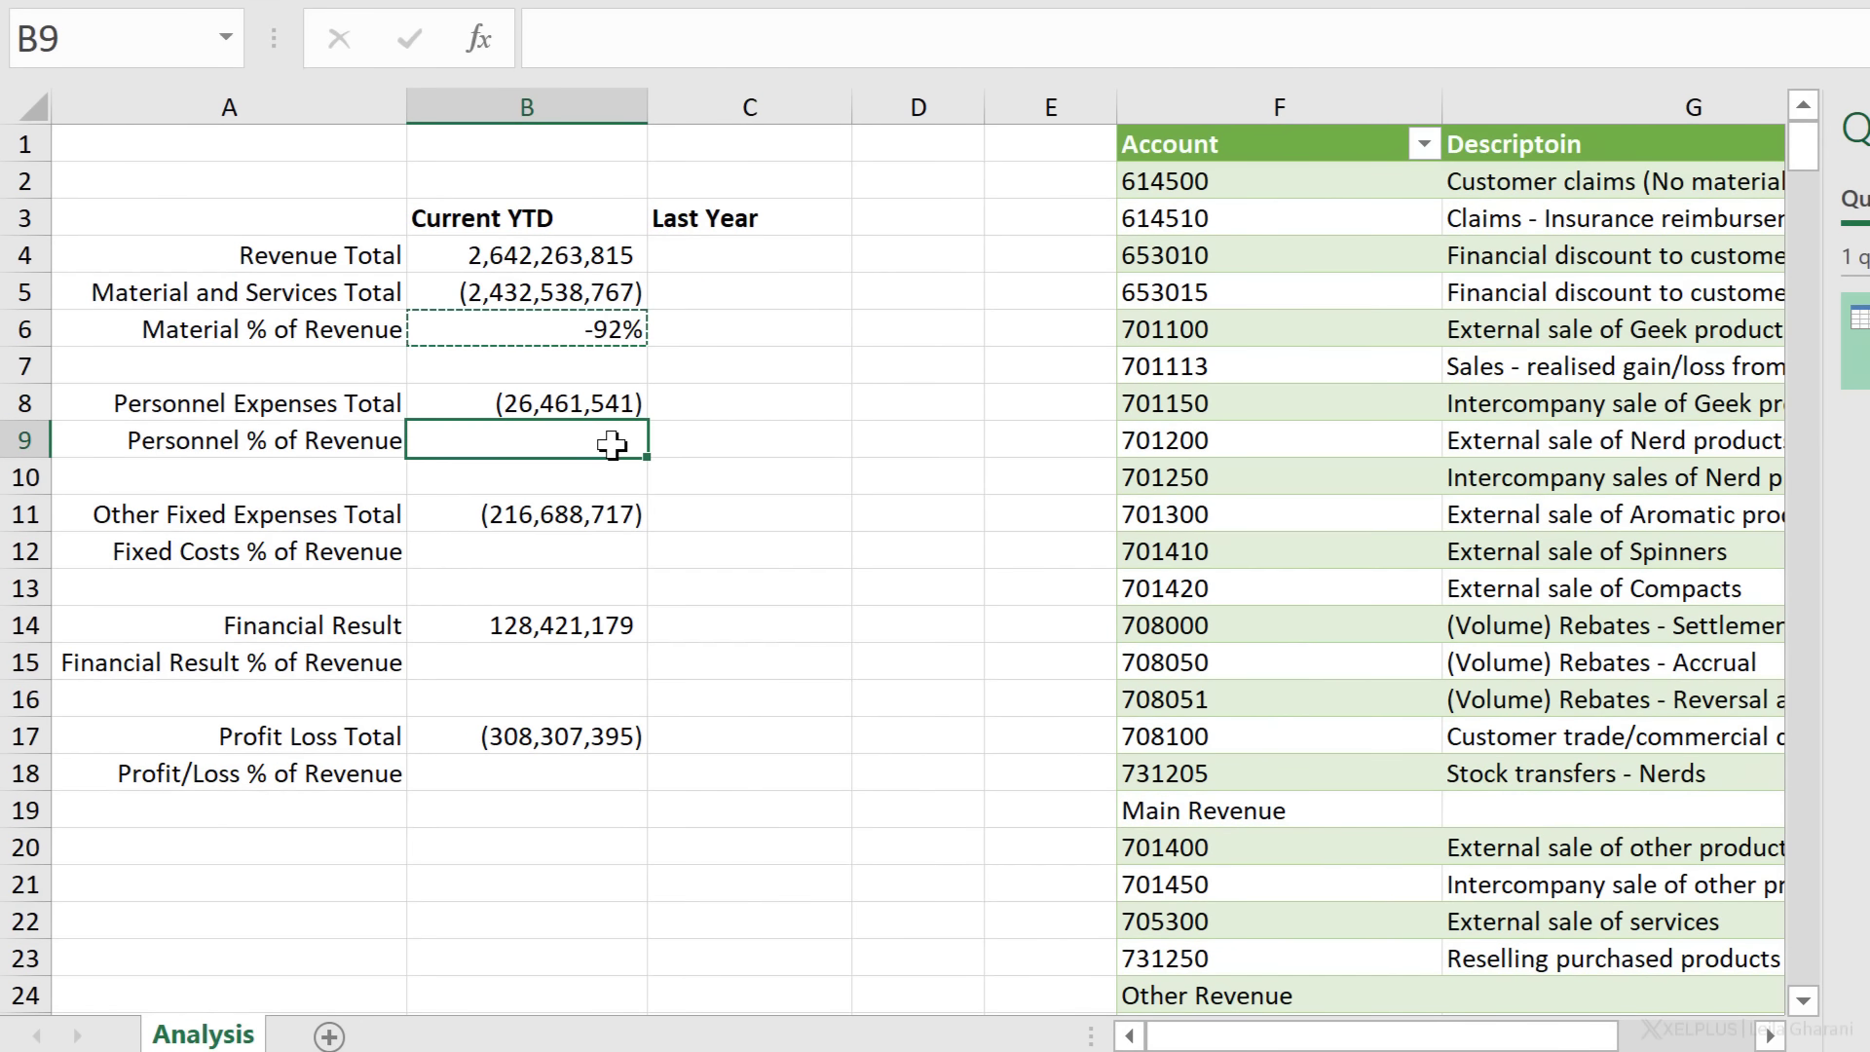
ctrl+click(509, 563)
ctrl+click(522, 653)
ctrl+click(518, 768)
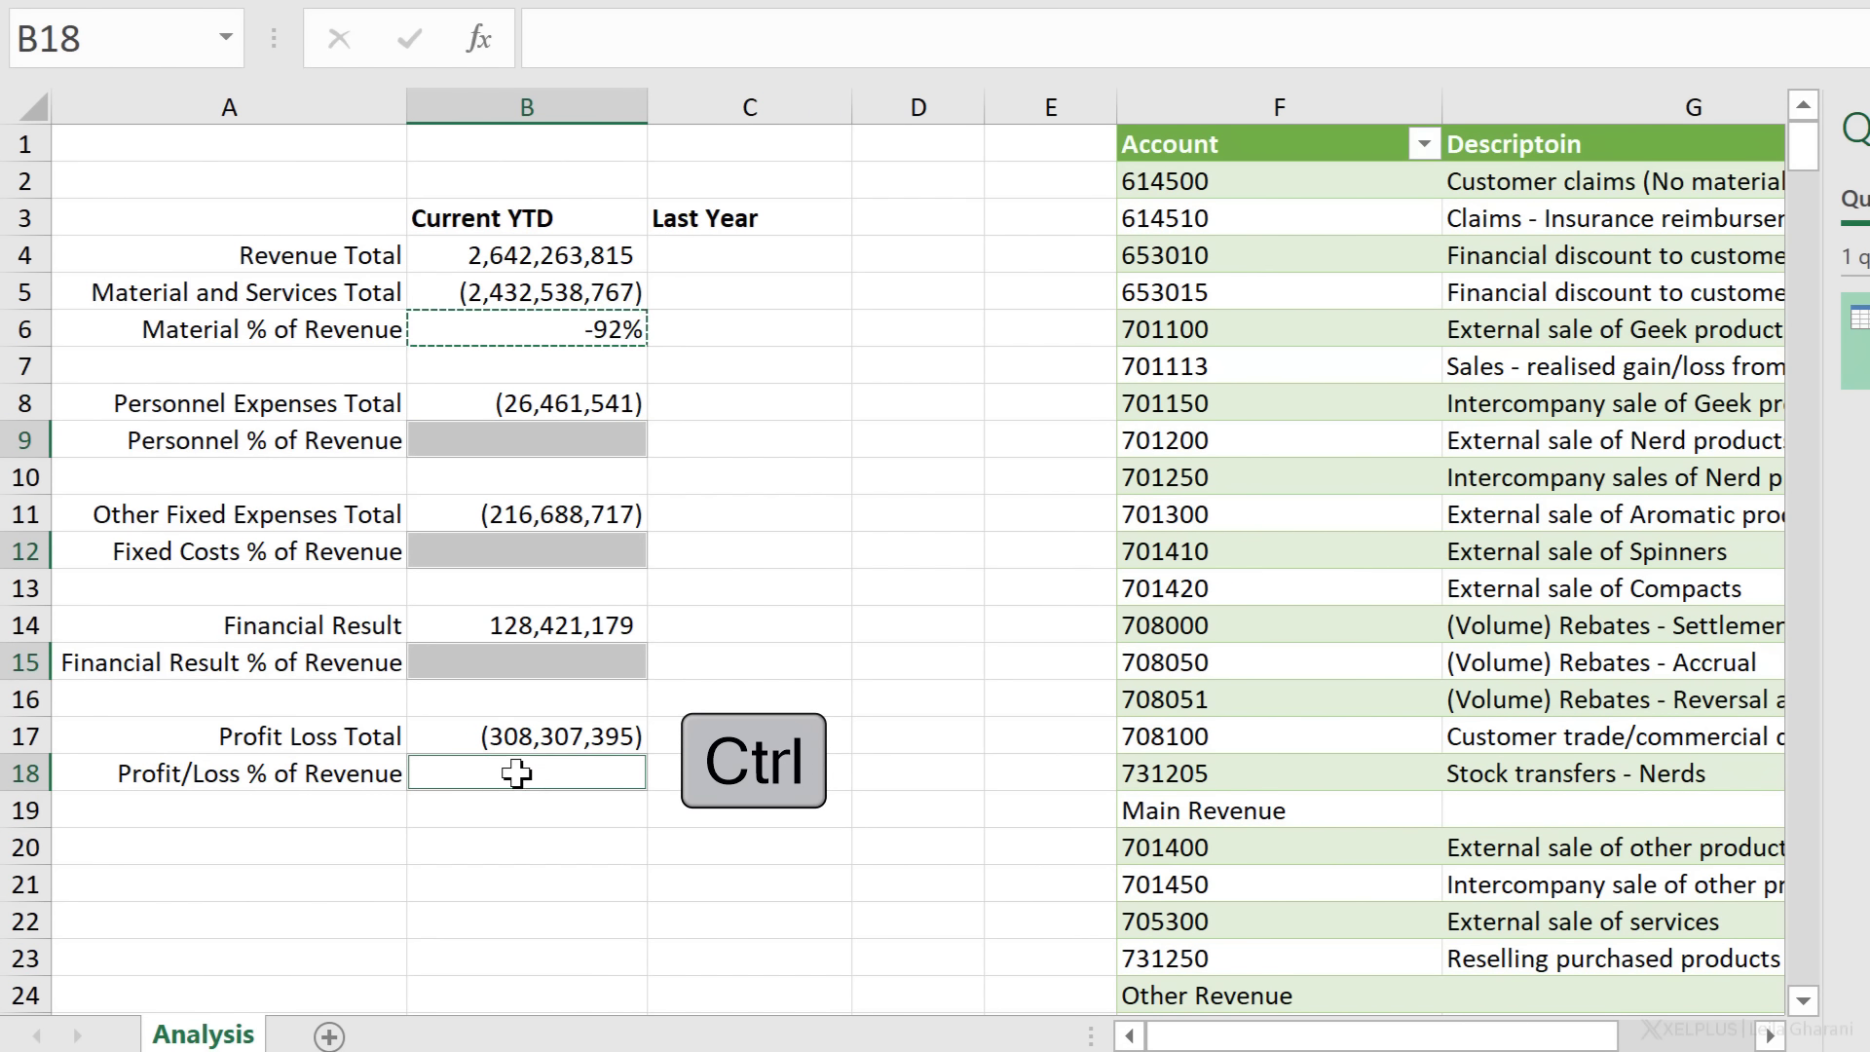
key(ctrl+v)
click(808, 766)
key(Escape)
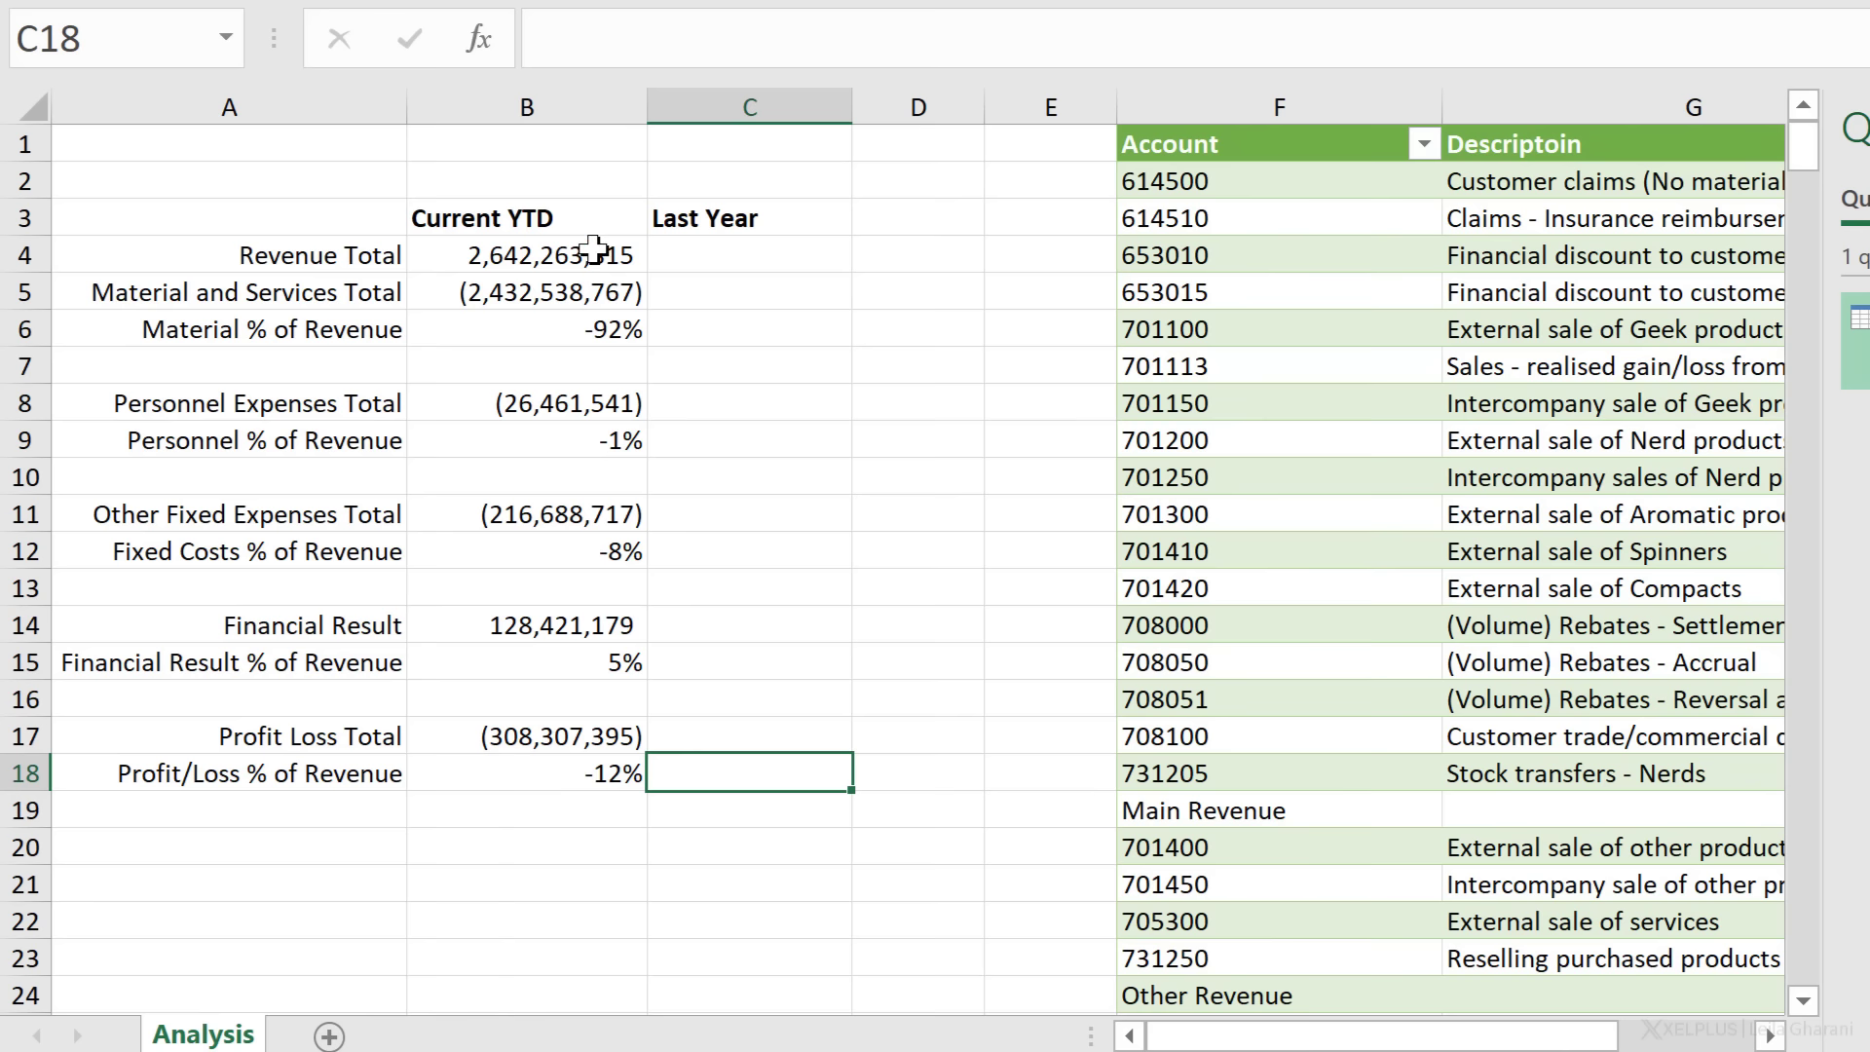
Step: Copy the Current YTD formulas in B4:B18 to the Last Year column, starting at C4
drag(593, 251, 531, 769)
key(ctrl+c)
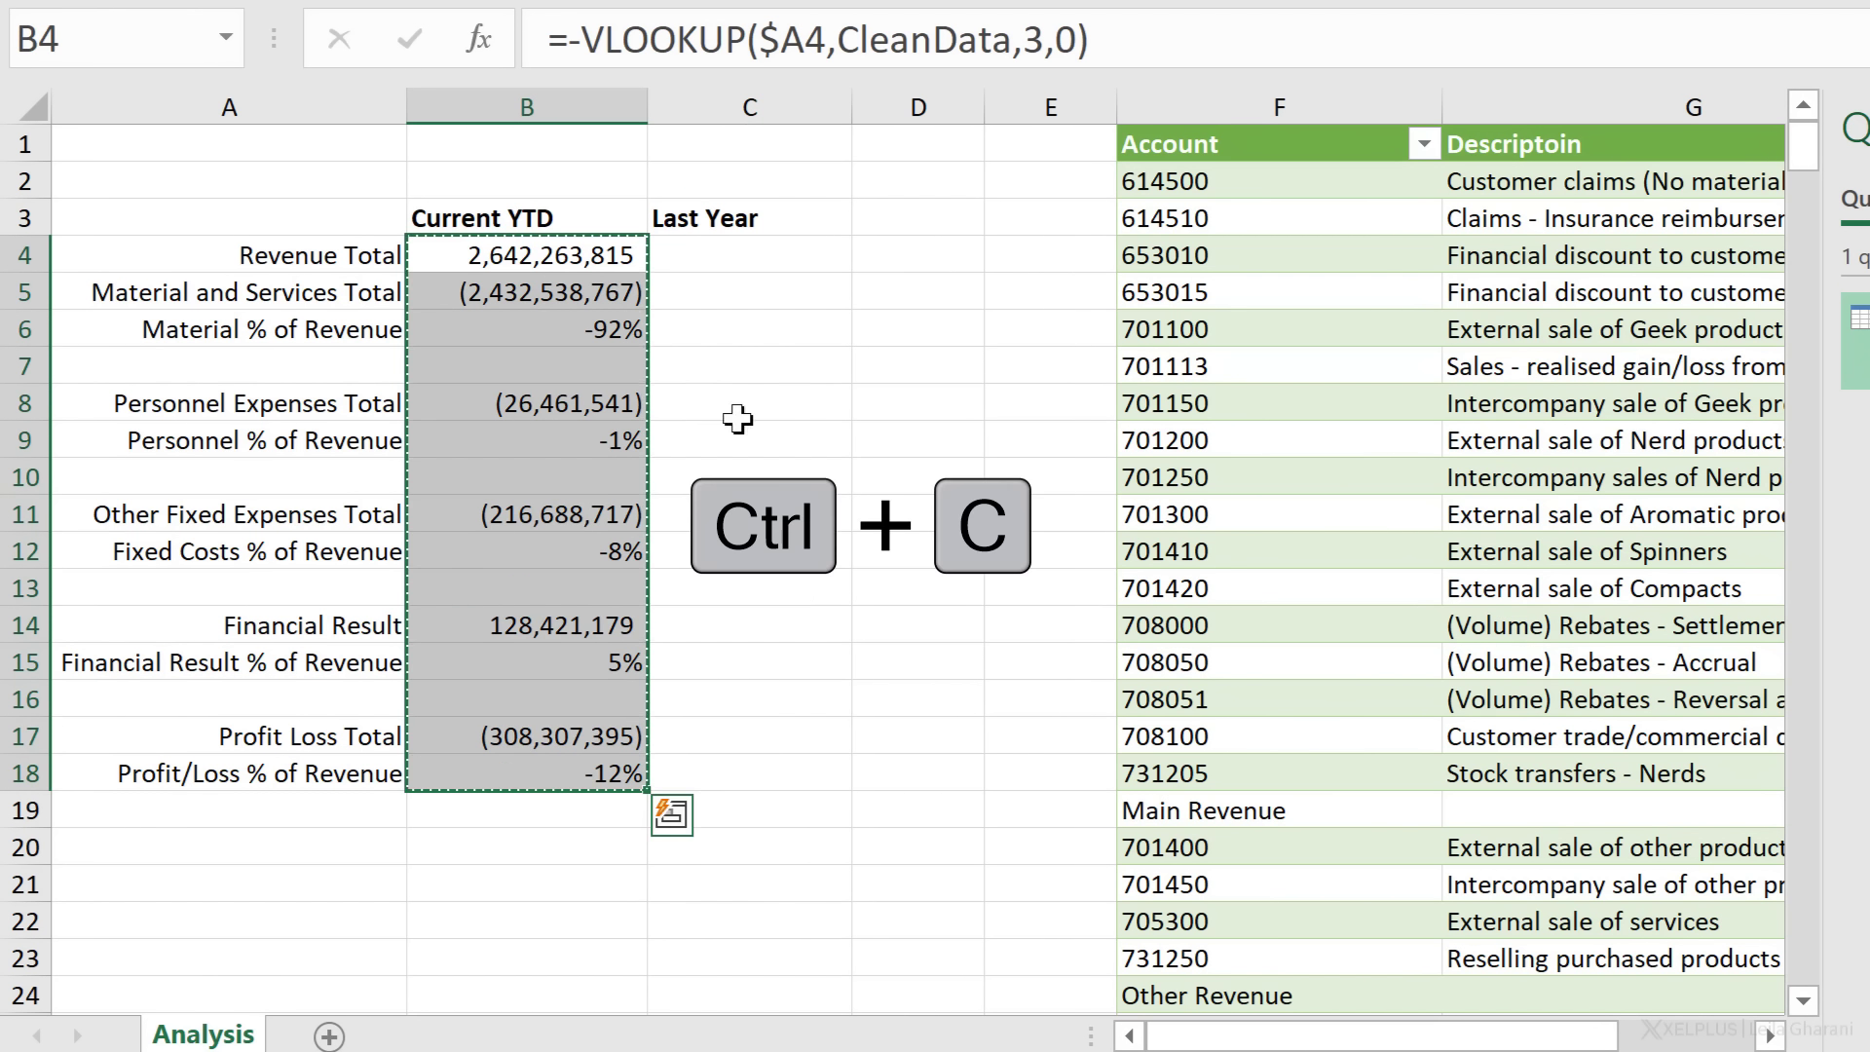
click(763, 255)
key(ctrl+v)
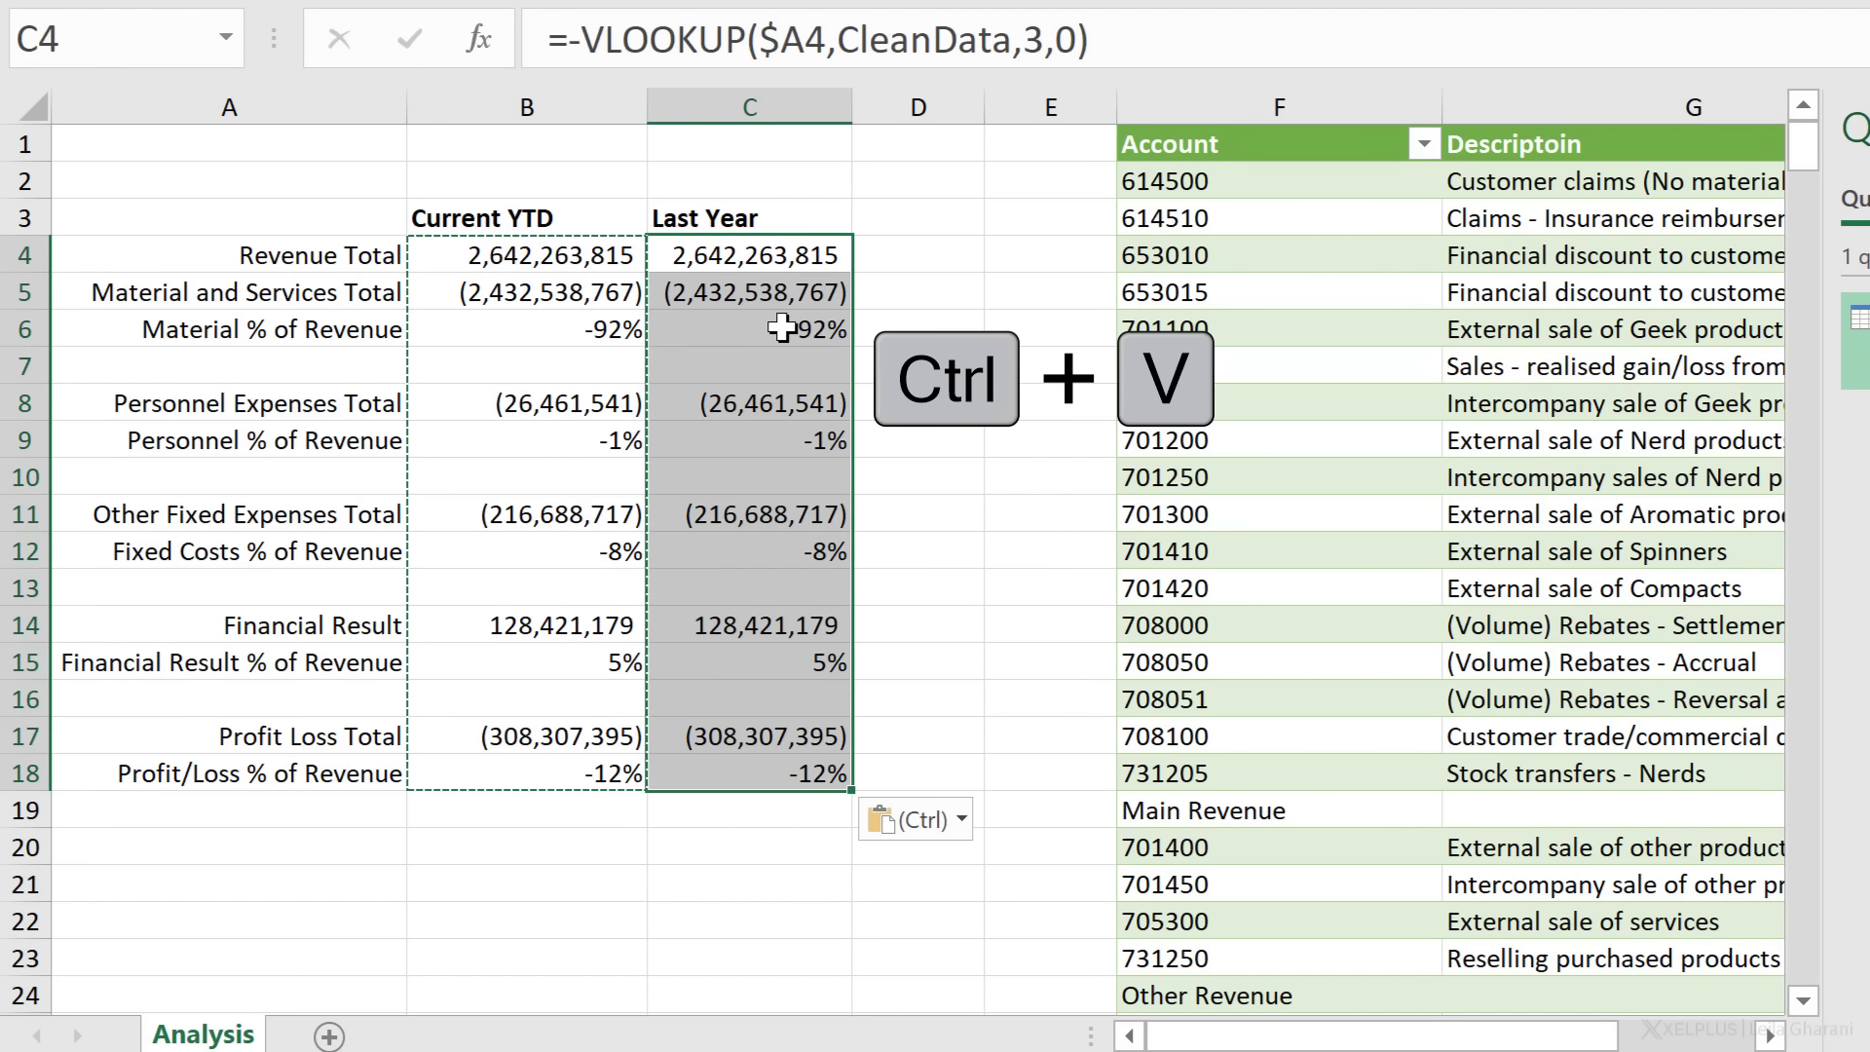
click(788, 256)
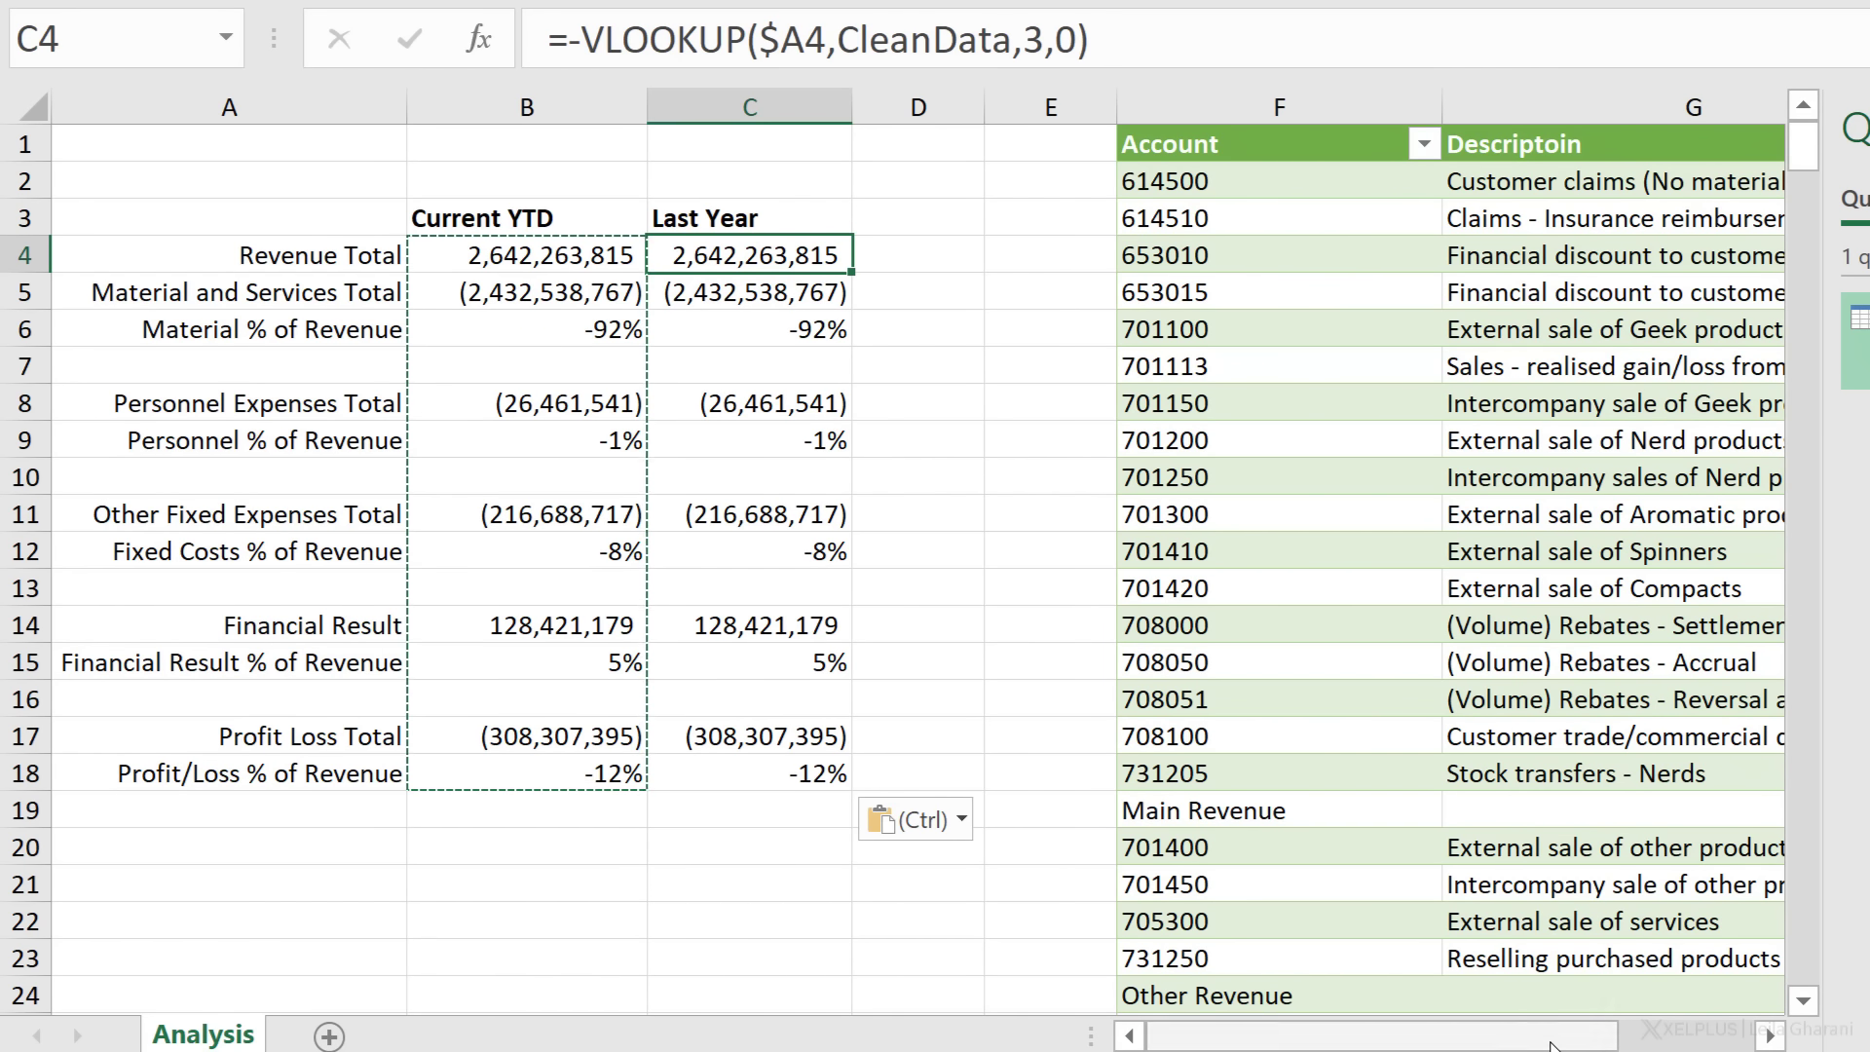
Step: Replace all occurrences of ",3,0" with ",4,0" in the Last Year formulas in C4:C18
mouse_move(1550, 1047)
mouse_down()
mouse_move(1702, 1042)
mouse_move(1568, 1041)
mouse_up()
drag(721, 256, 732, 774)
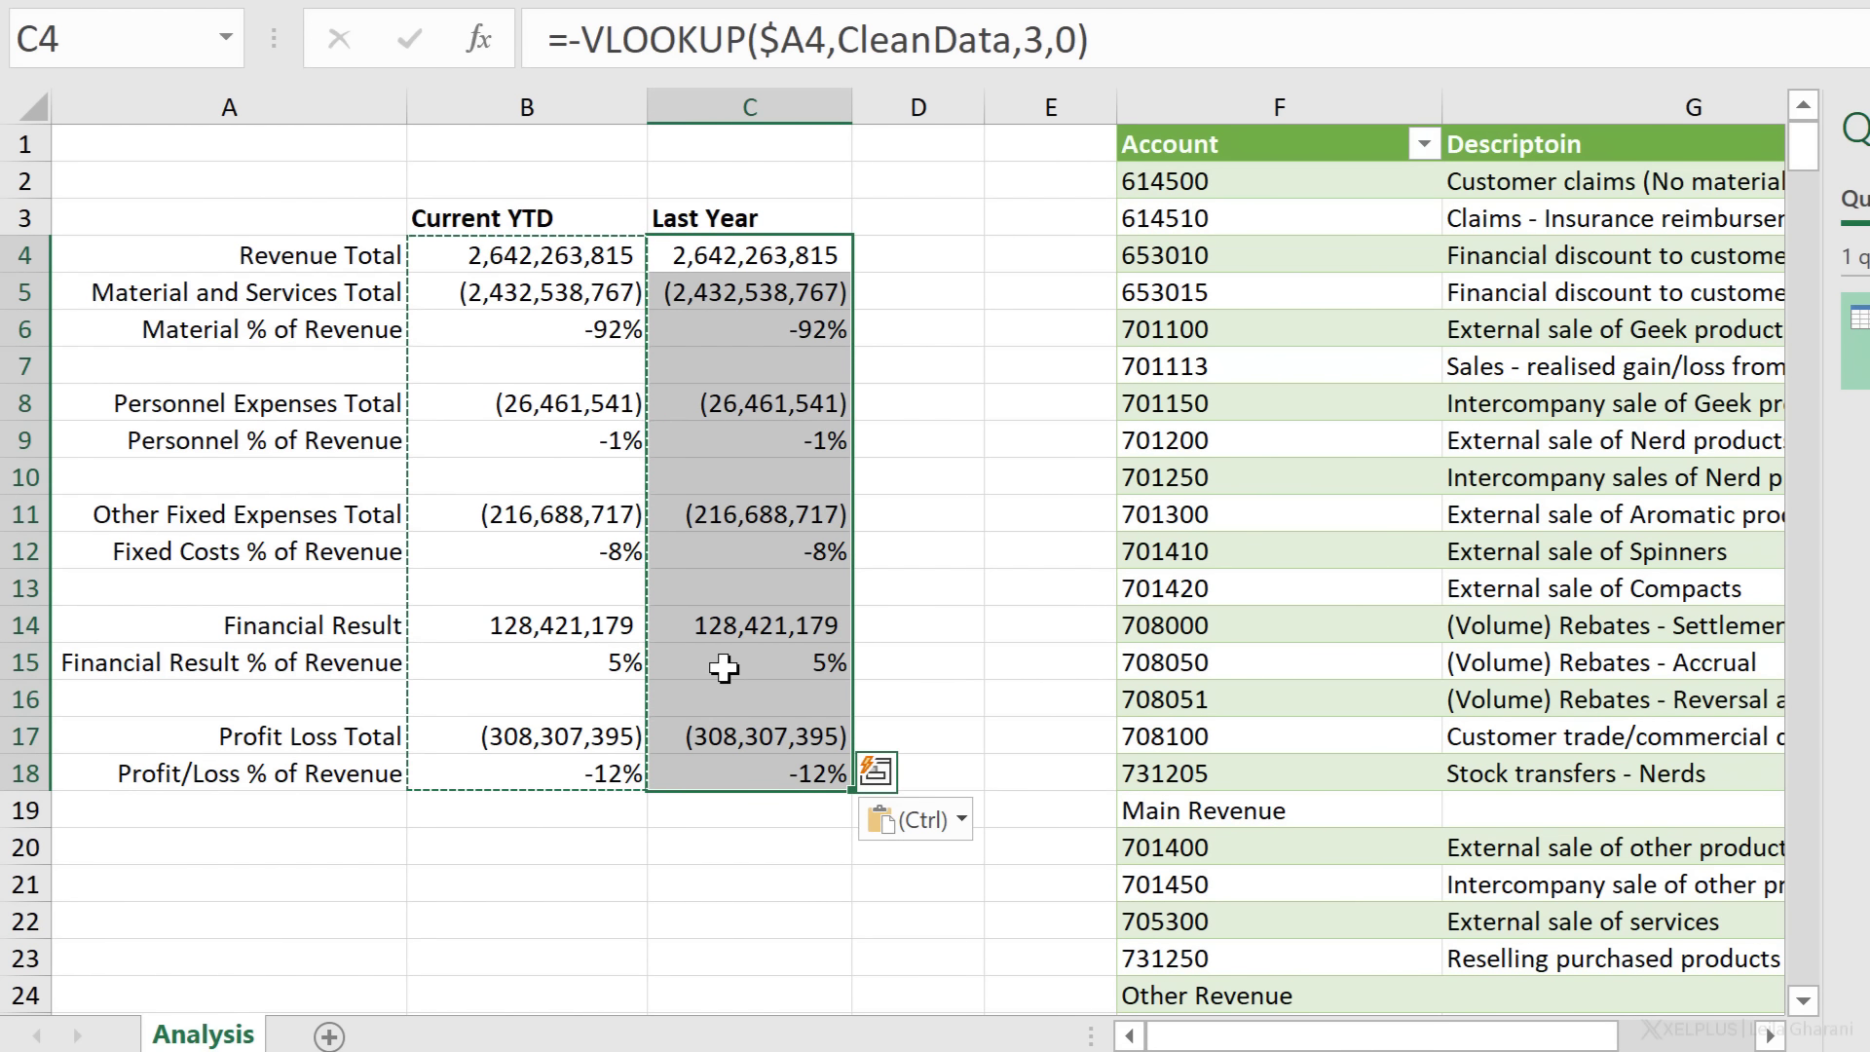
key(ctrl+h)
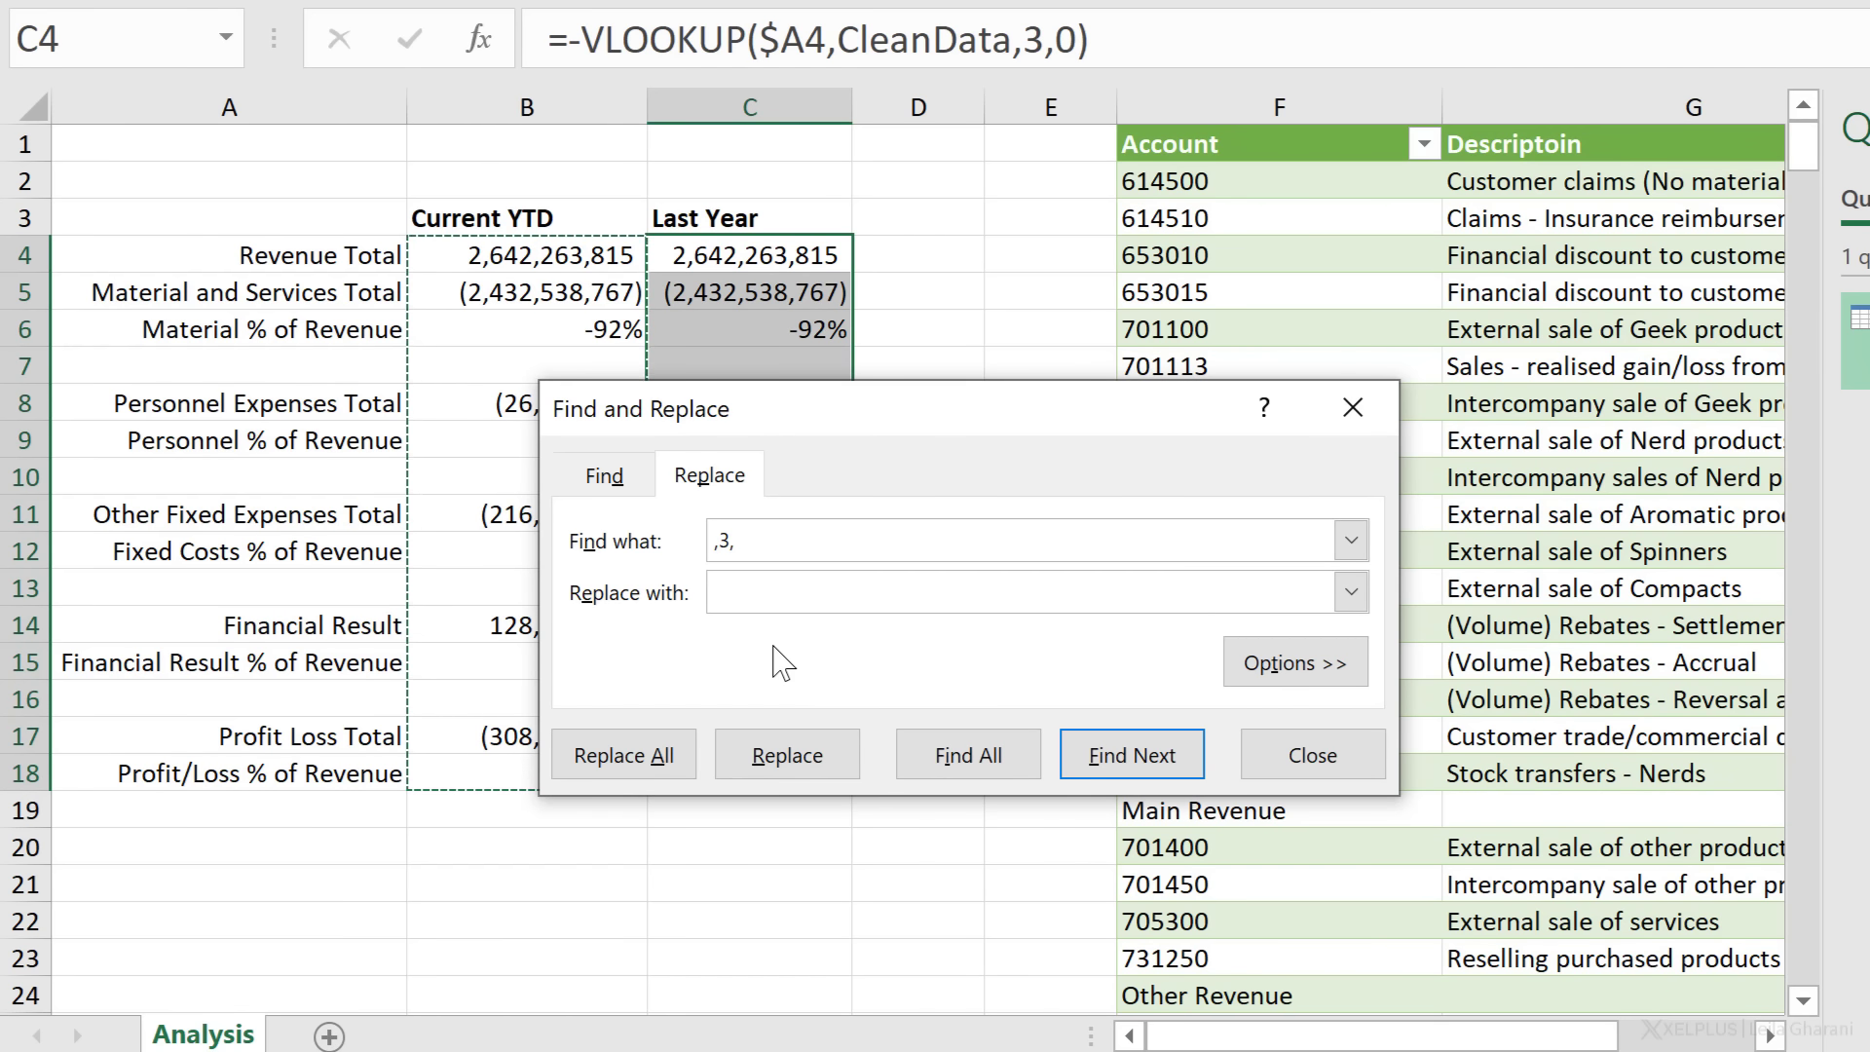
double_click(785, 541)
key(ctrl+c)
click(740, 606)
key(ctrl+v)
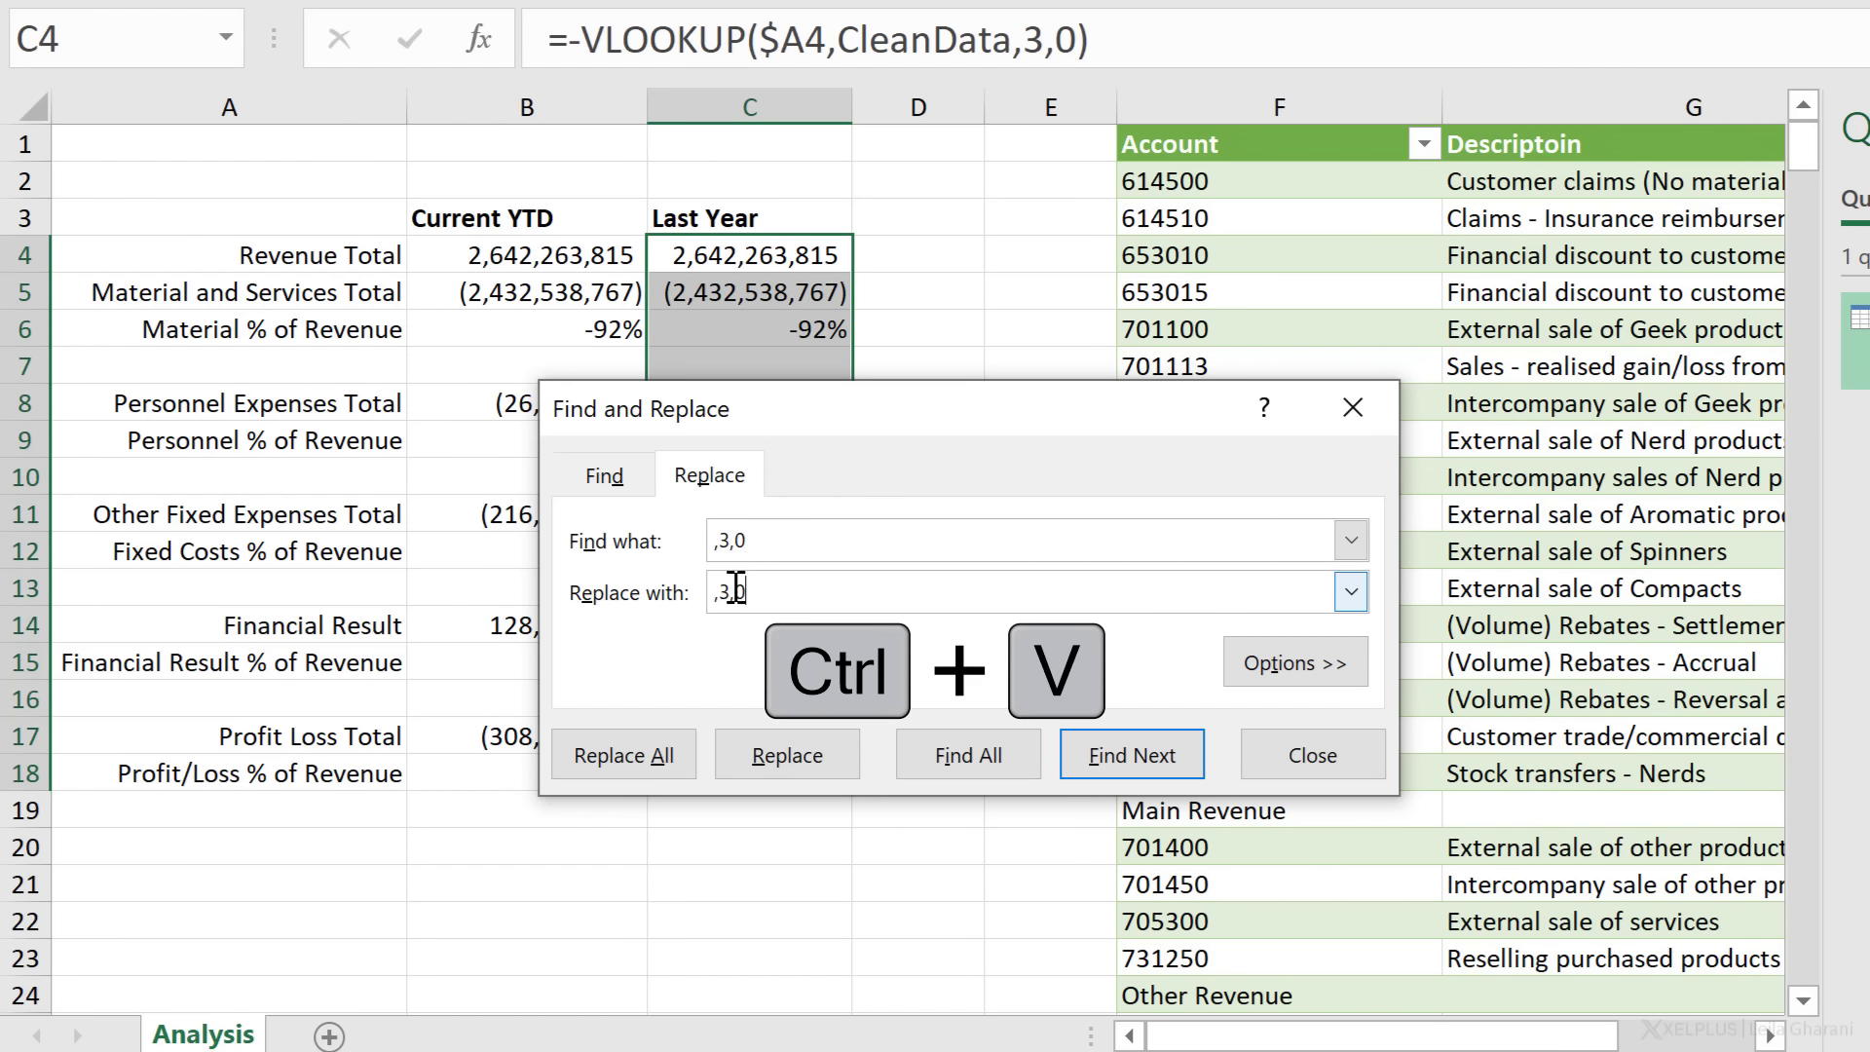
text(4)
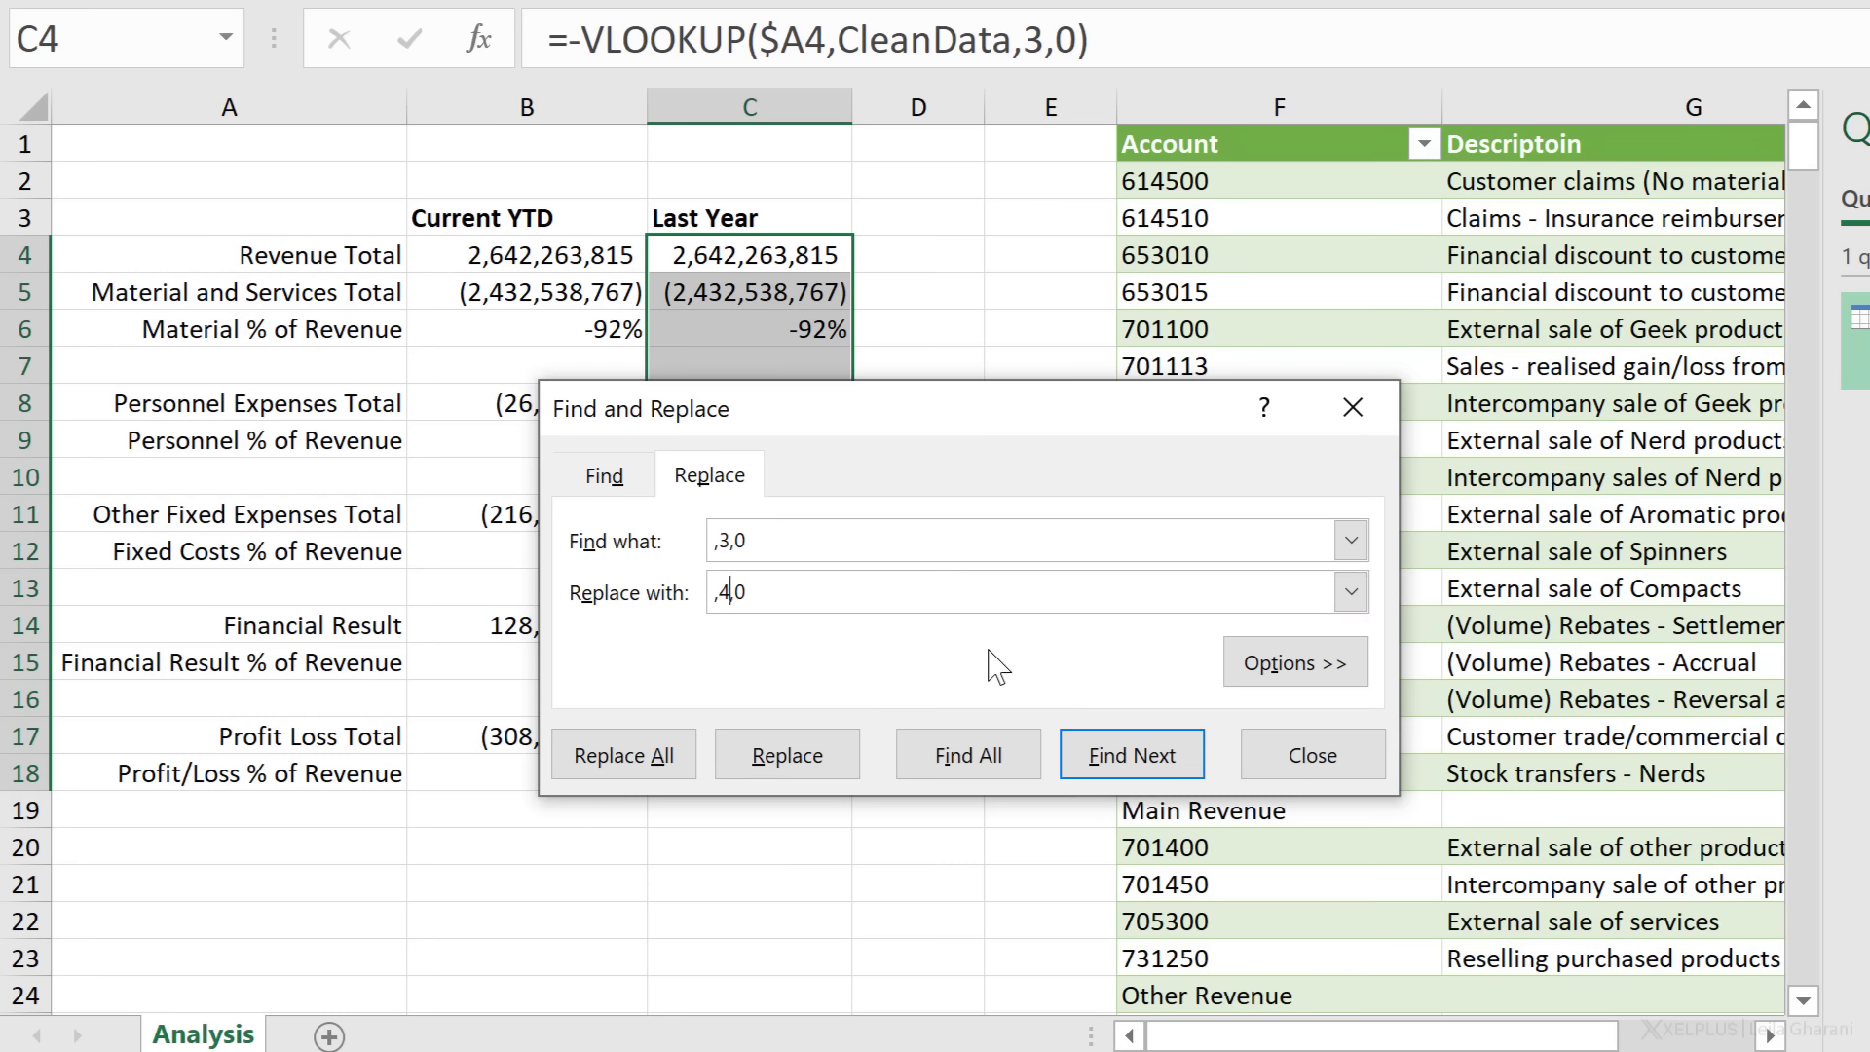
click(647, 755)
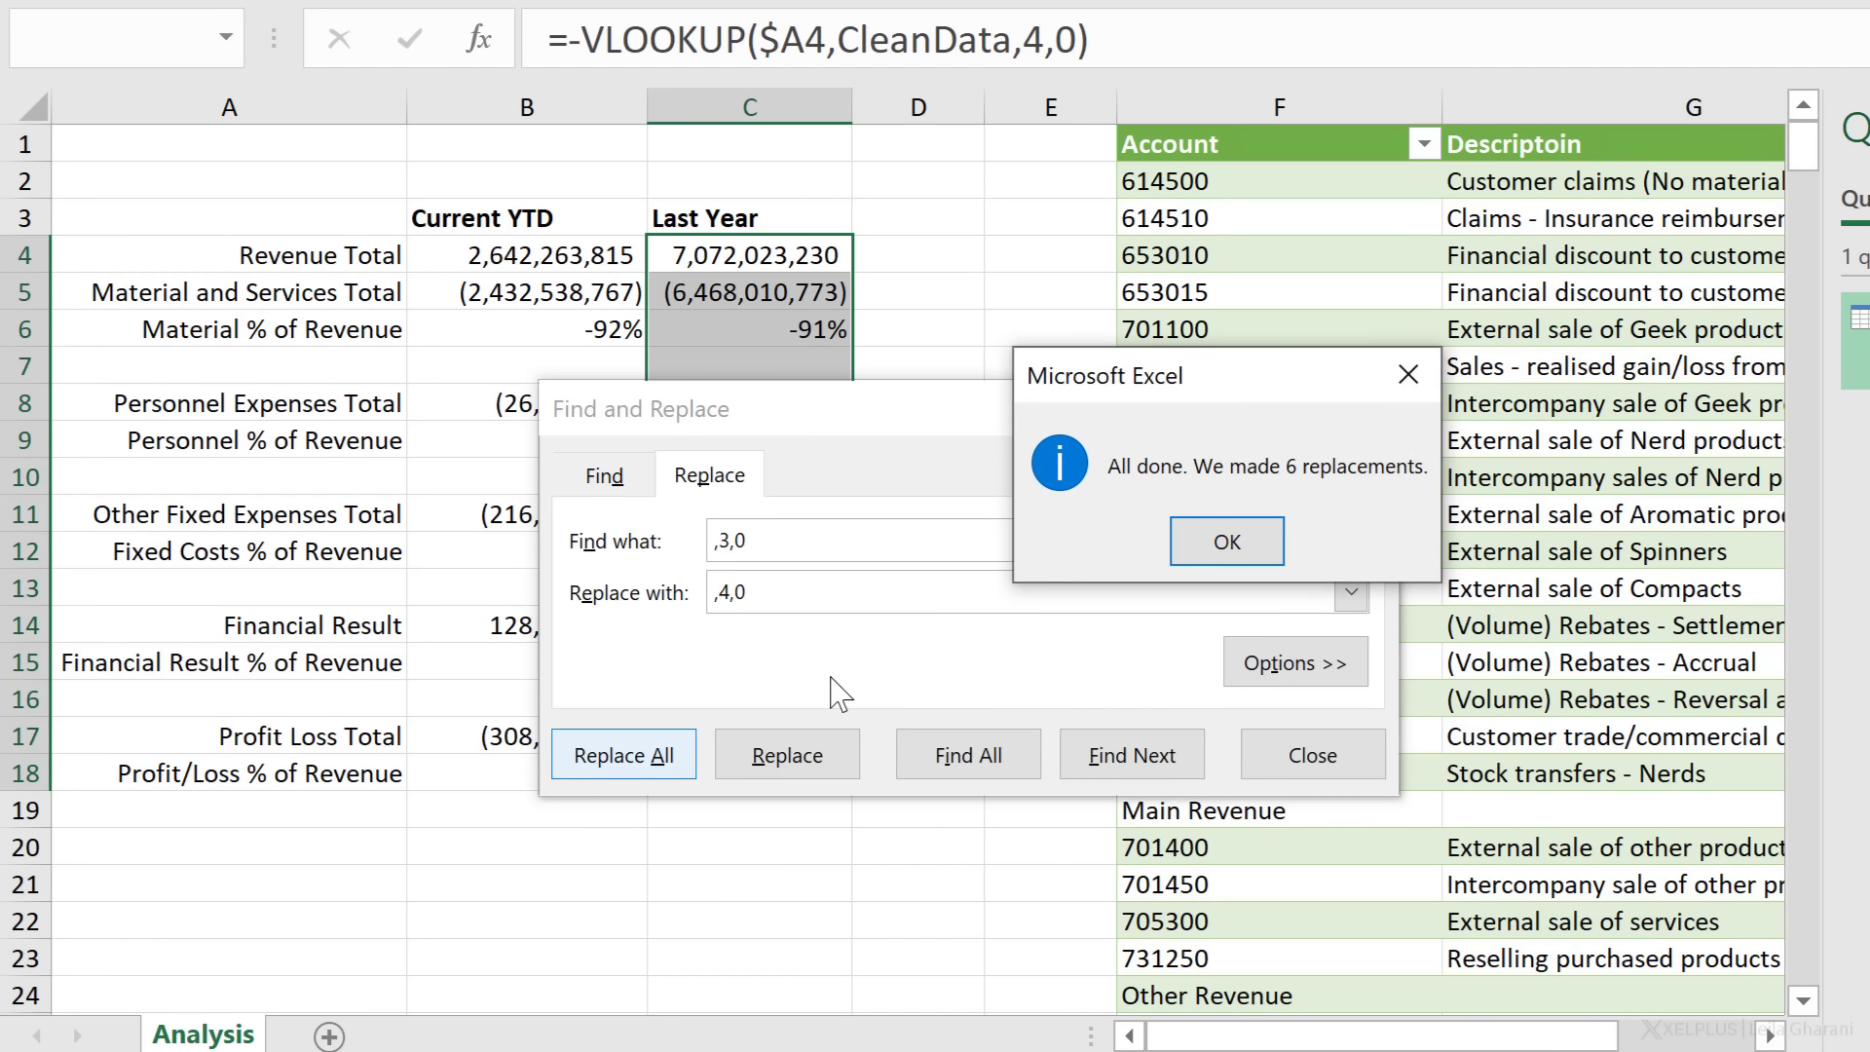
click(1223, 555)
click(1266, 764)
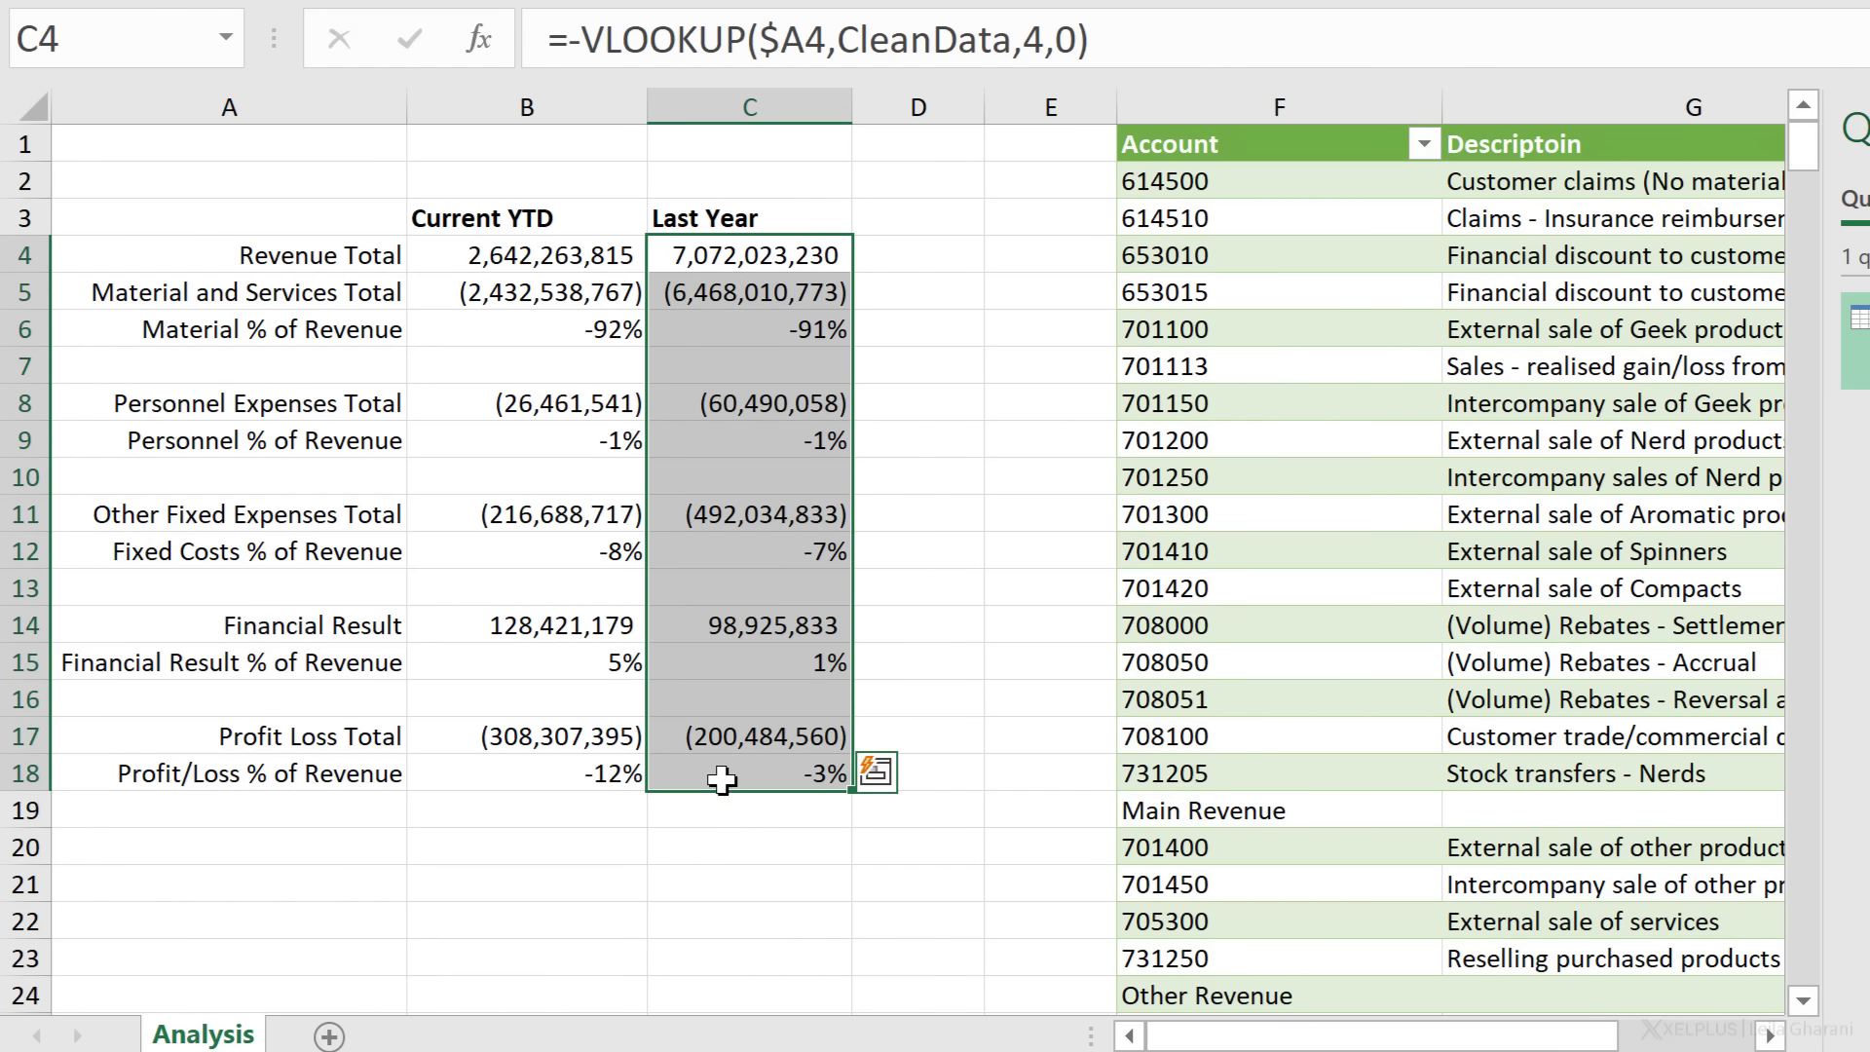
click(735, 774)
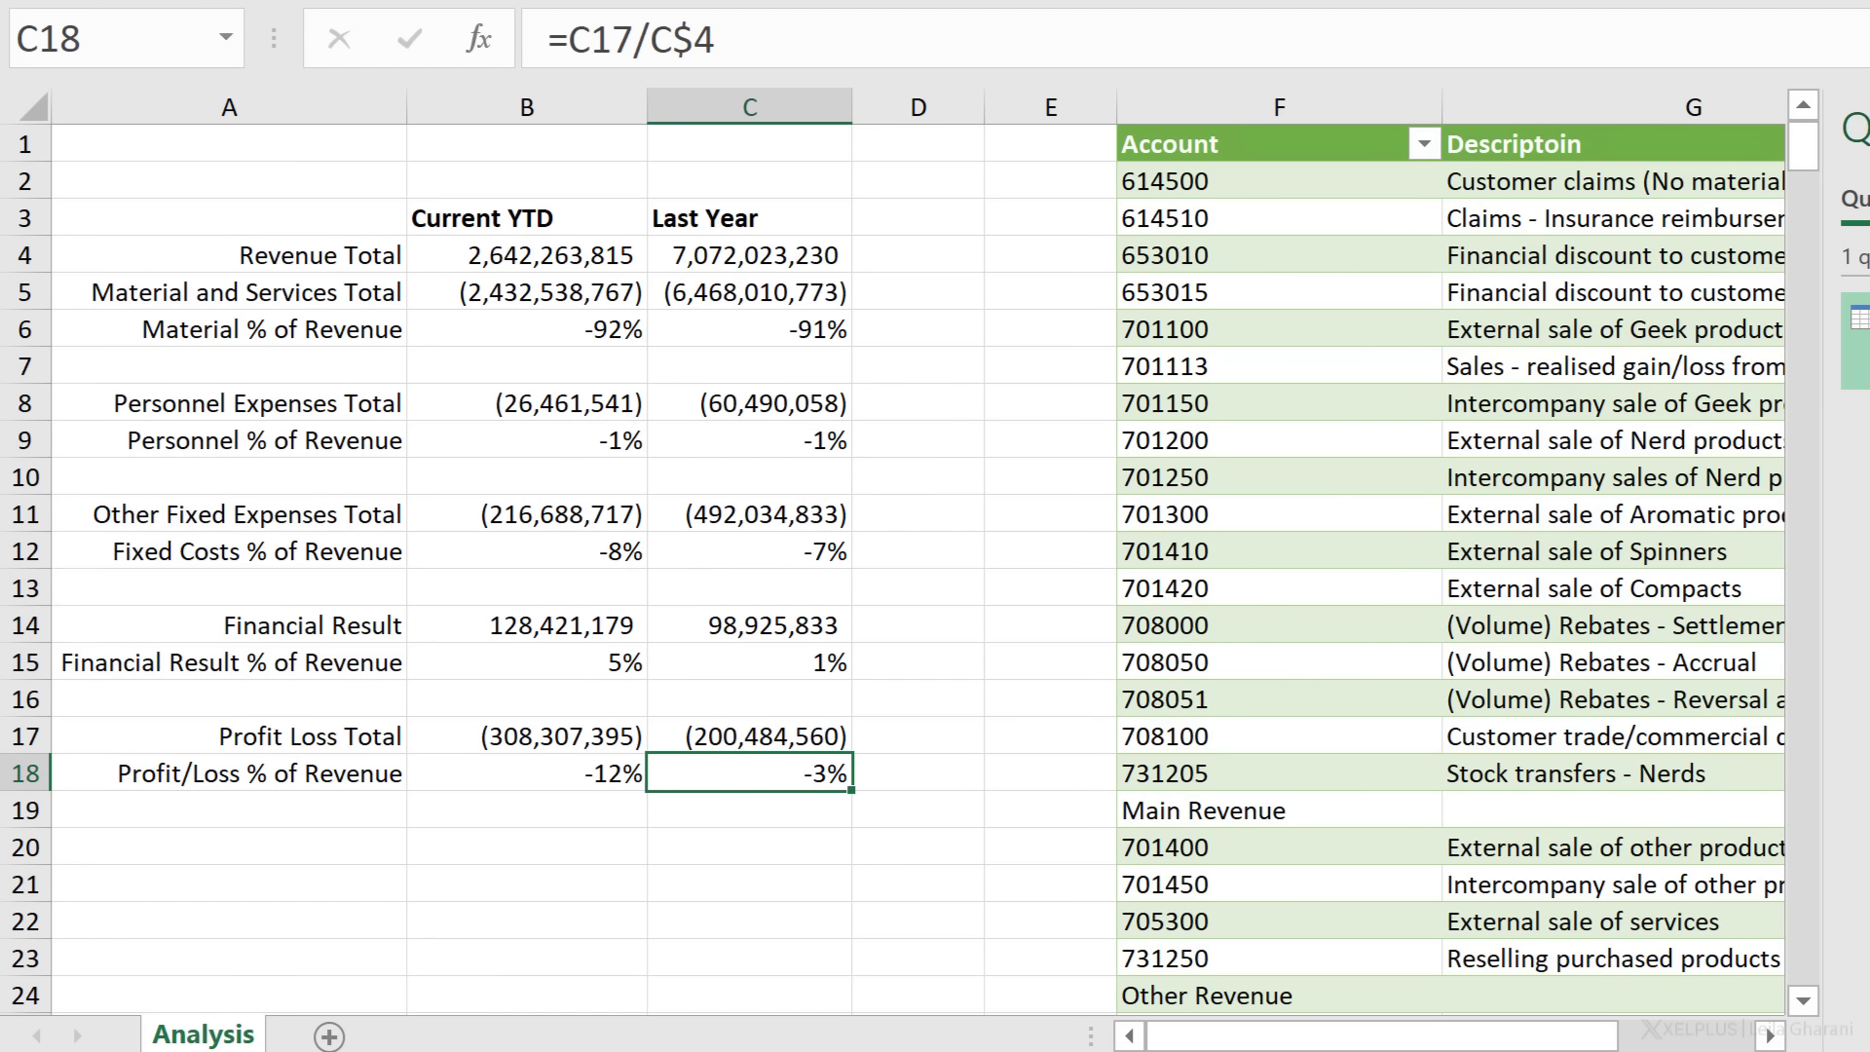
Step: Switch to File Explorer and move the updated IS Data SAP.txt from the Desktop into C:\Info, replacing the existing file
key(alt+Tab)
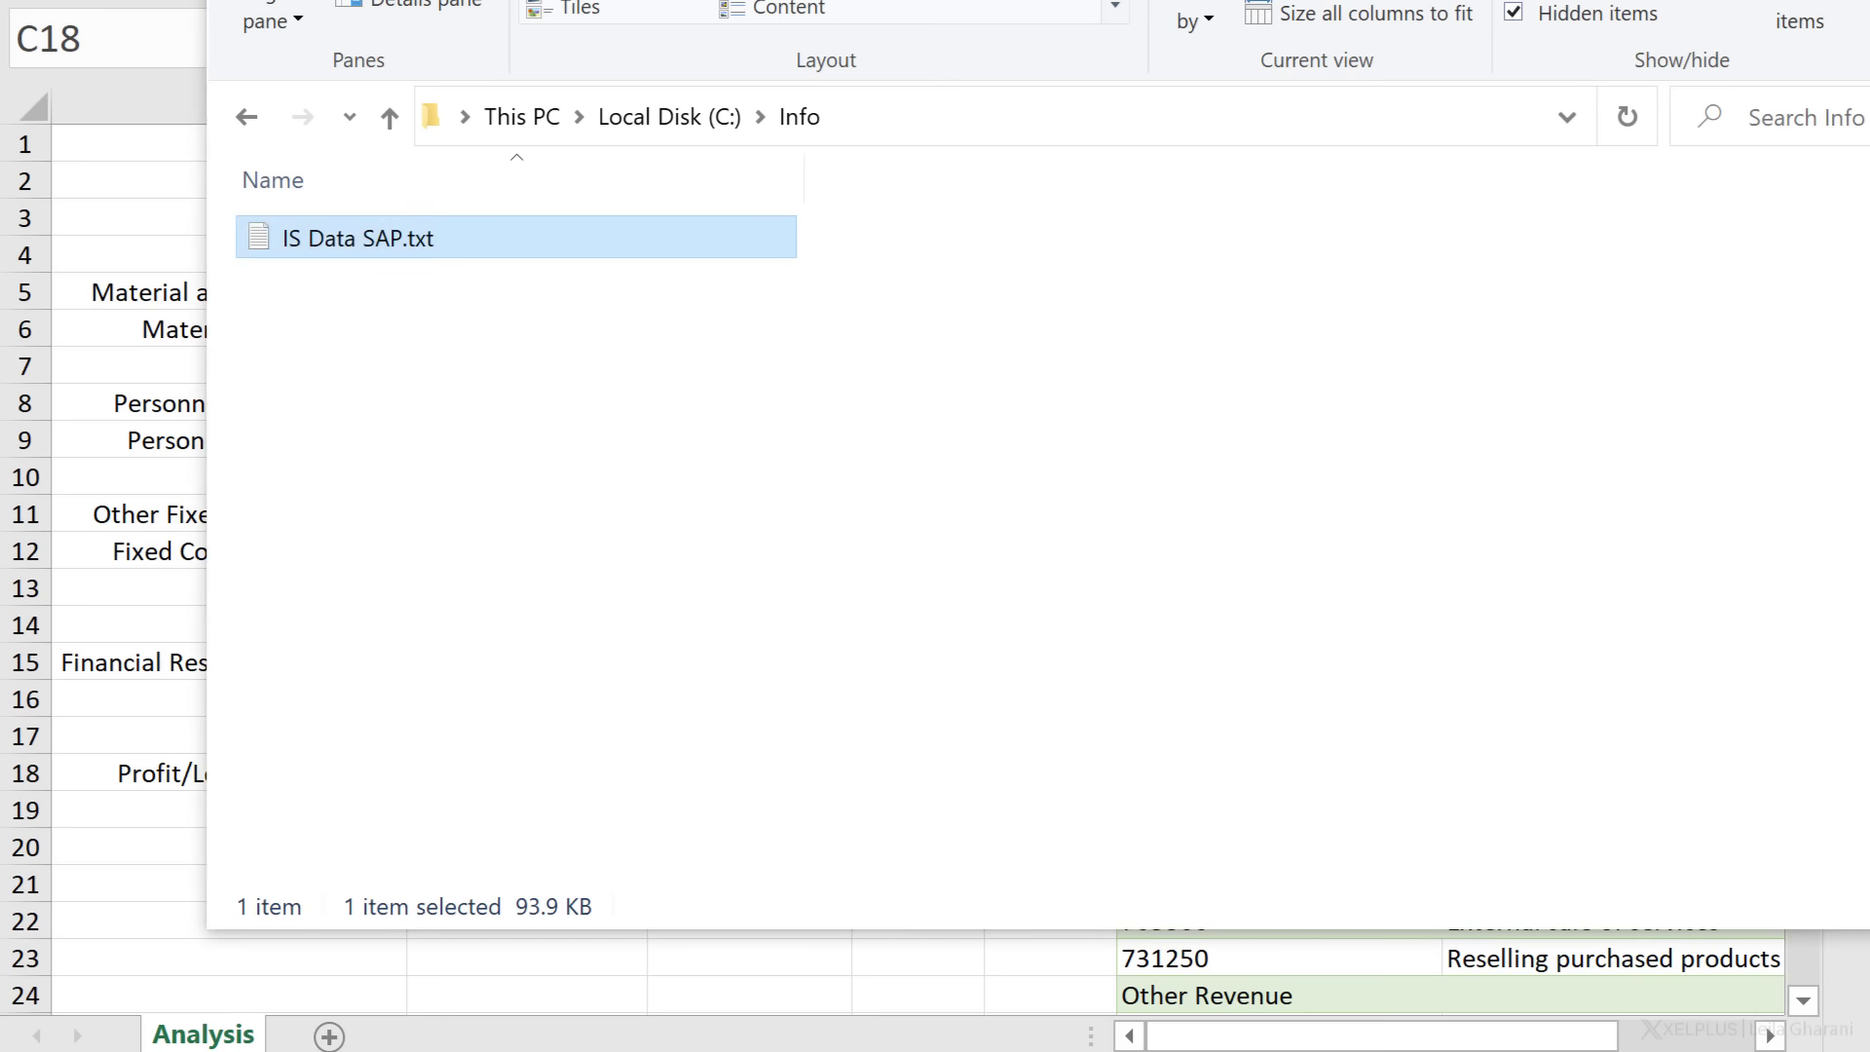
drag(321, 239, 397, 407)
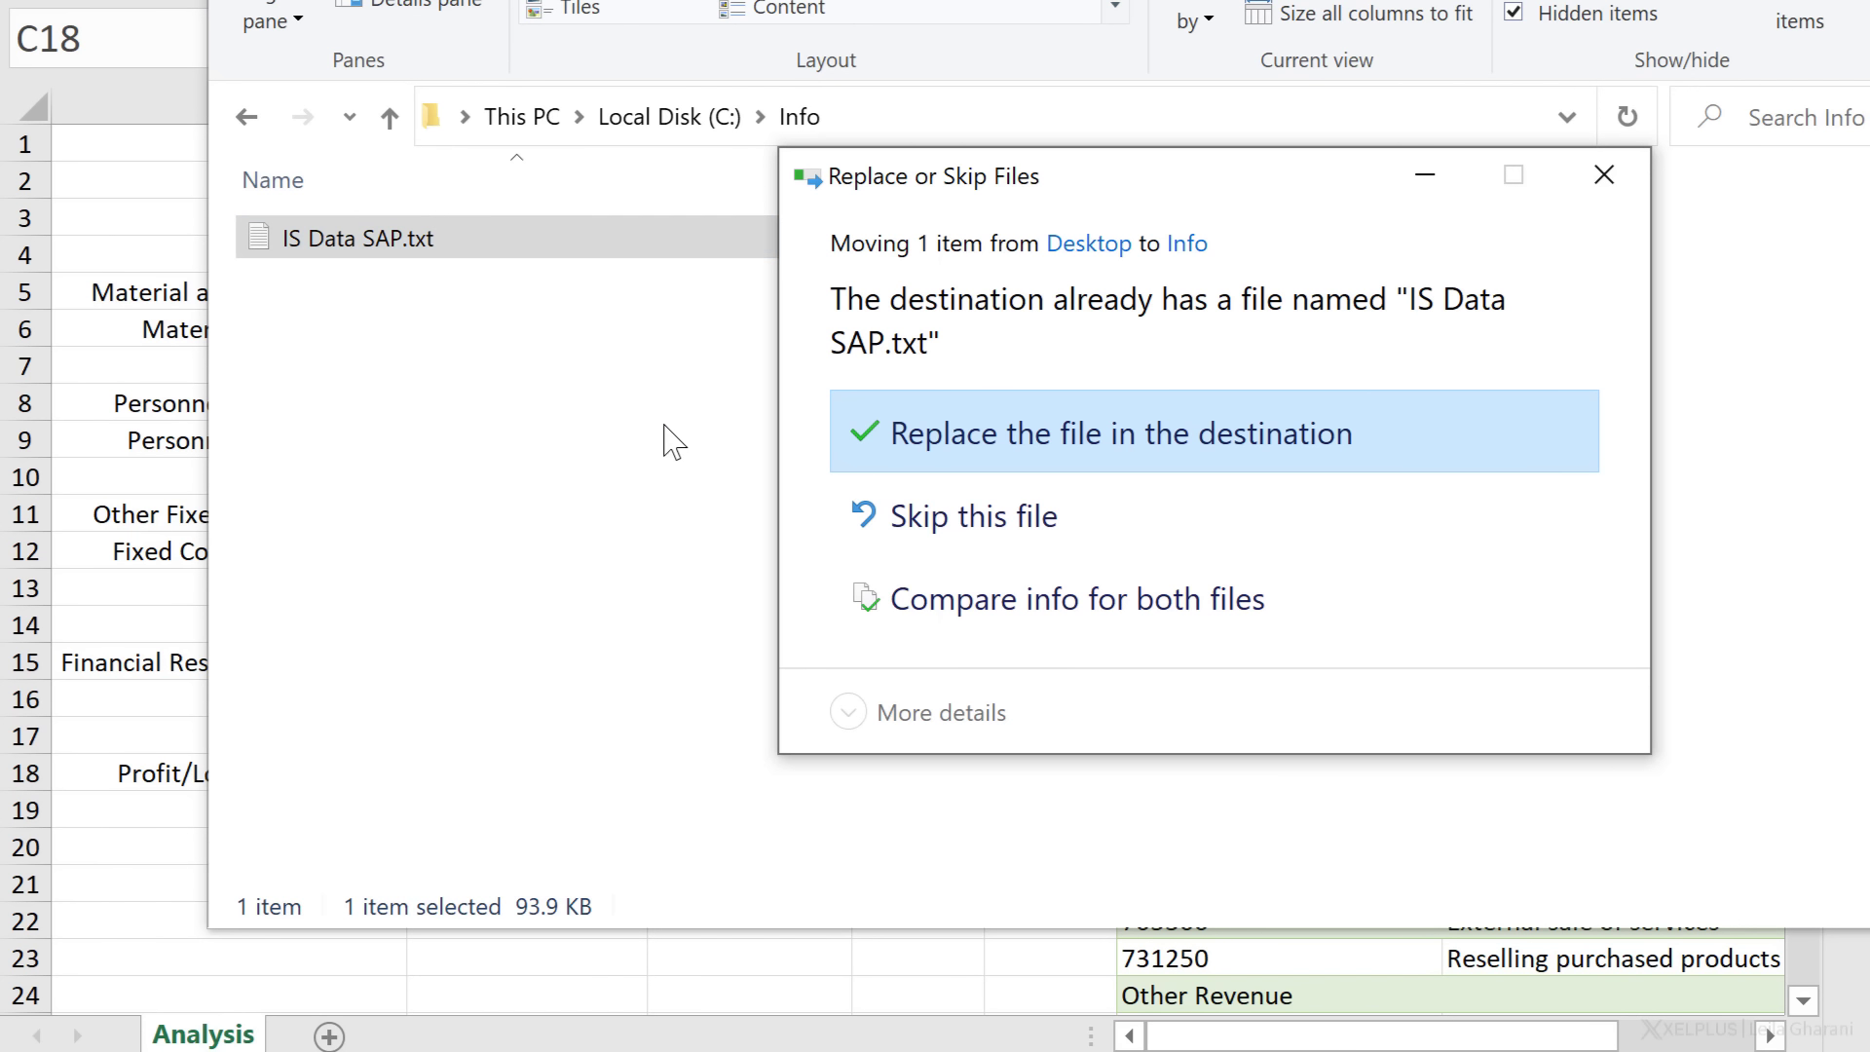
click(1006, 443)
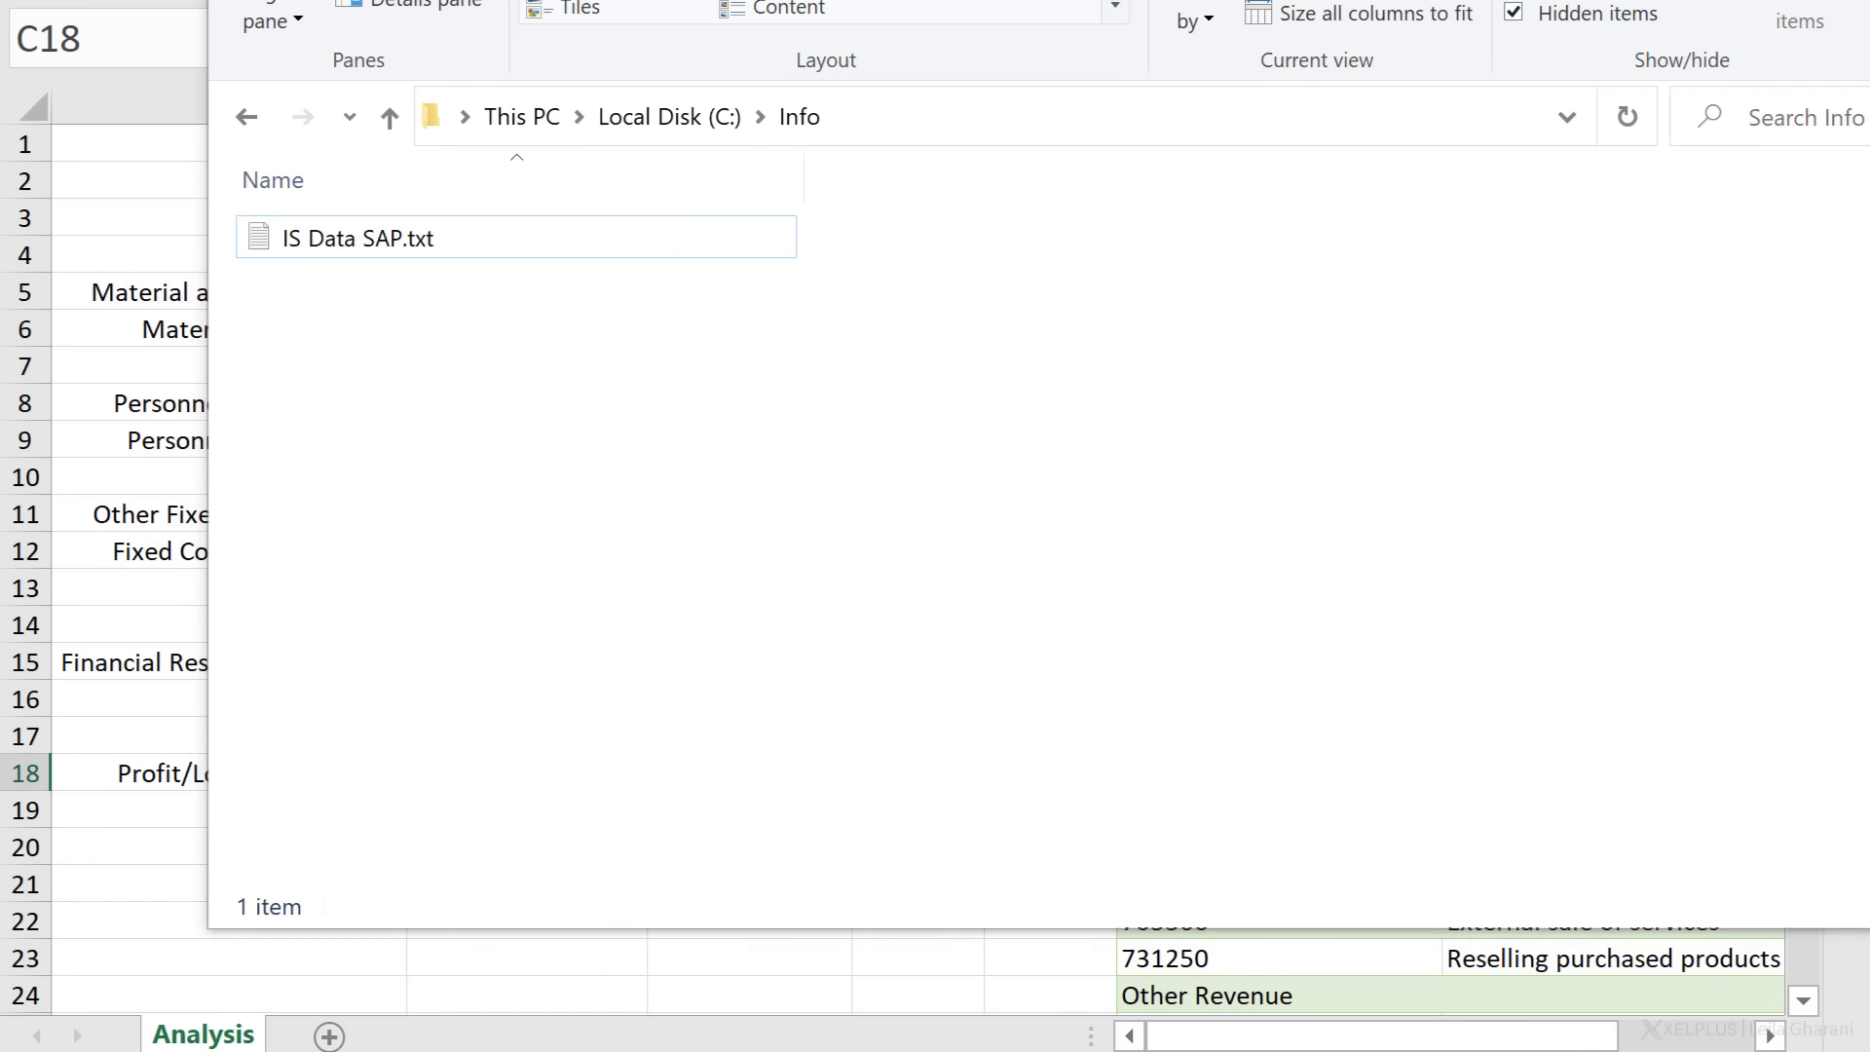
Step: Switch back to Excel and refresh the CleanData table on the Analysis sheet
key(alt+Tab)
right_click(1207, 555)
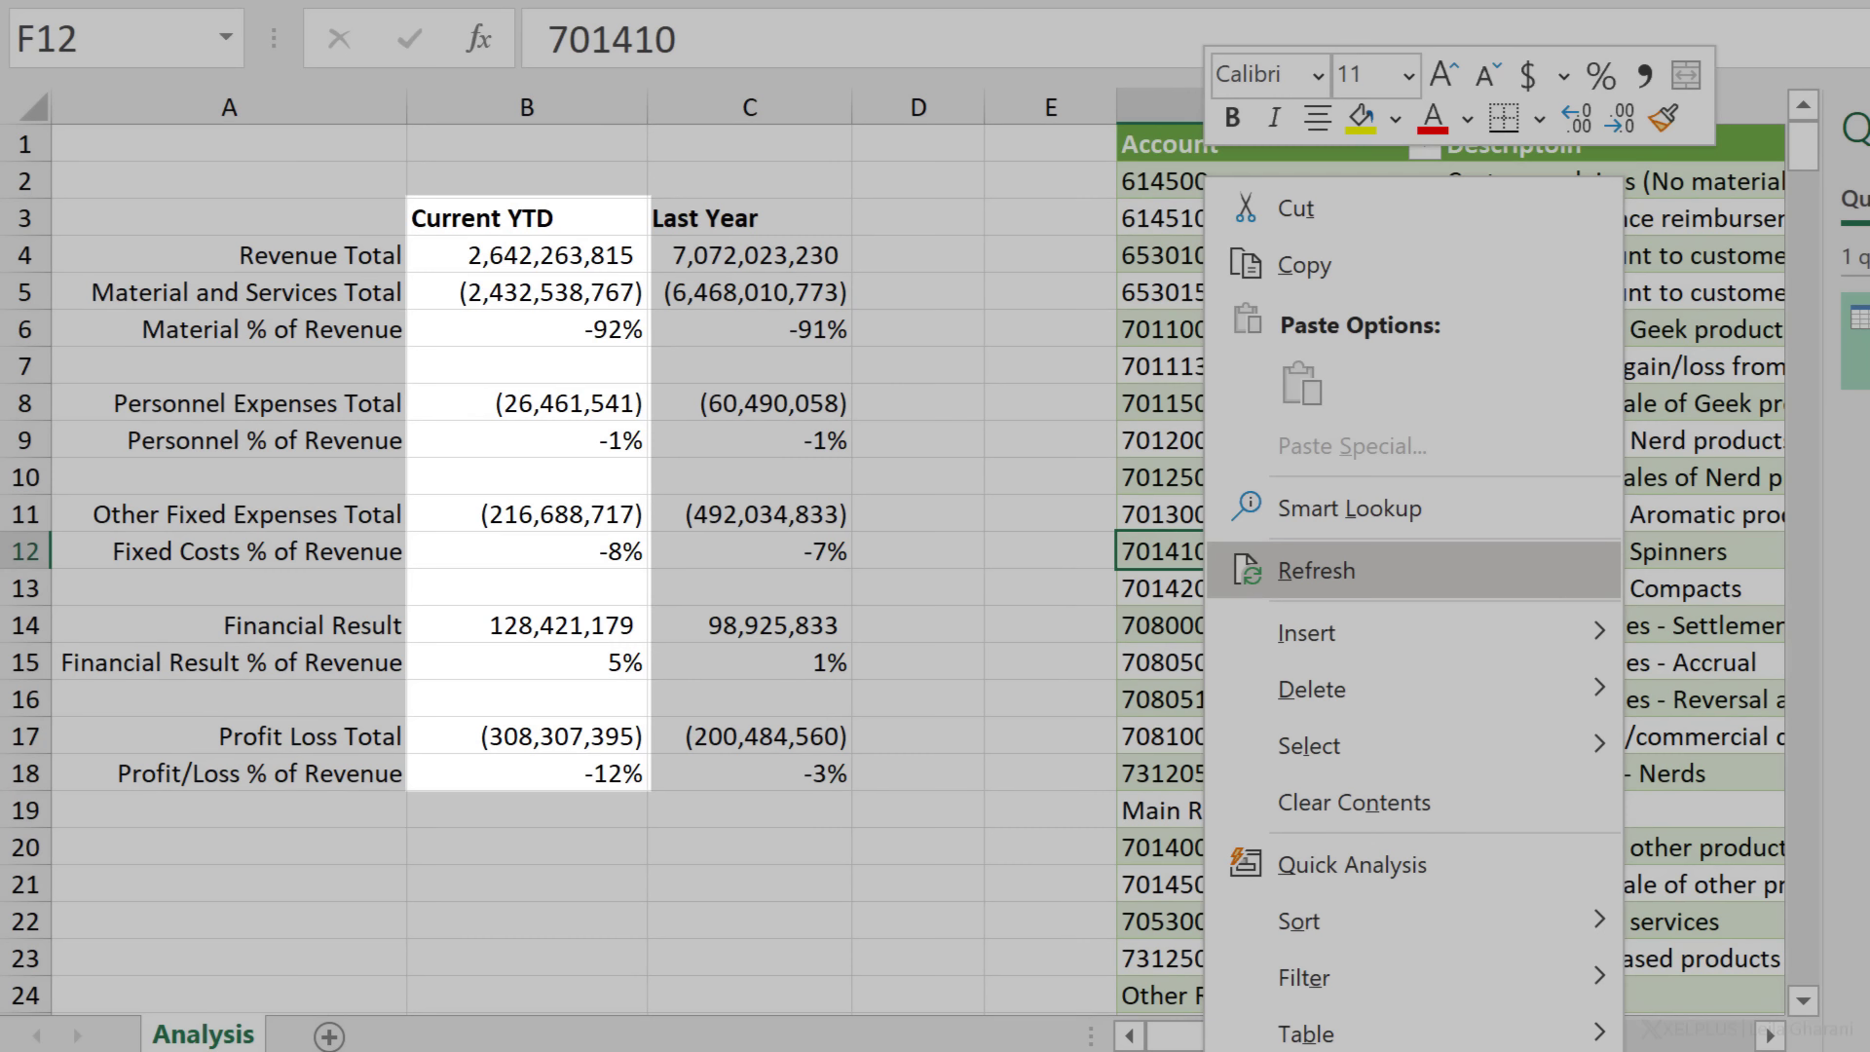
click(1305, 569)
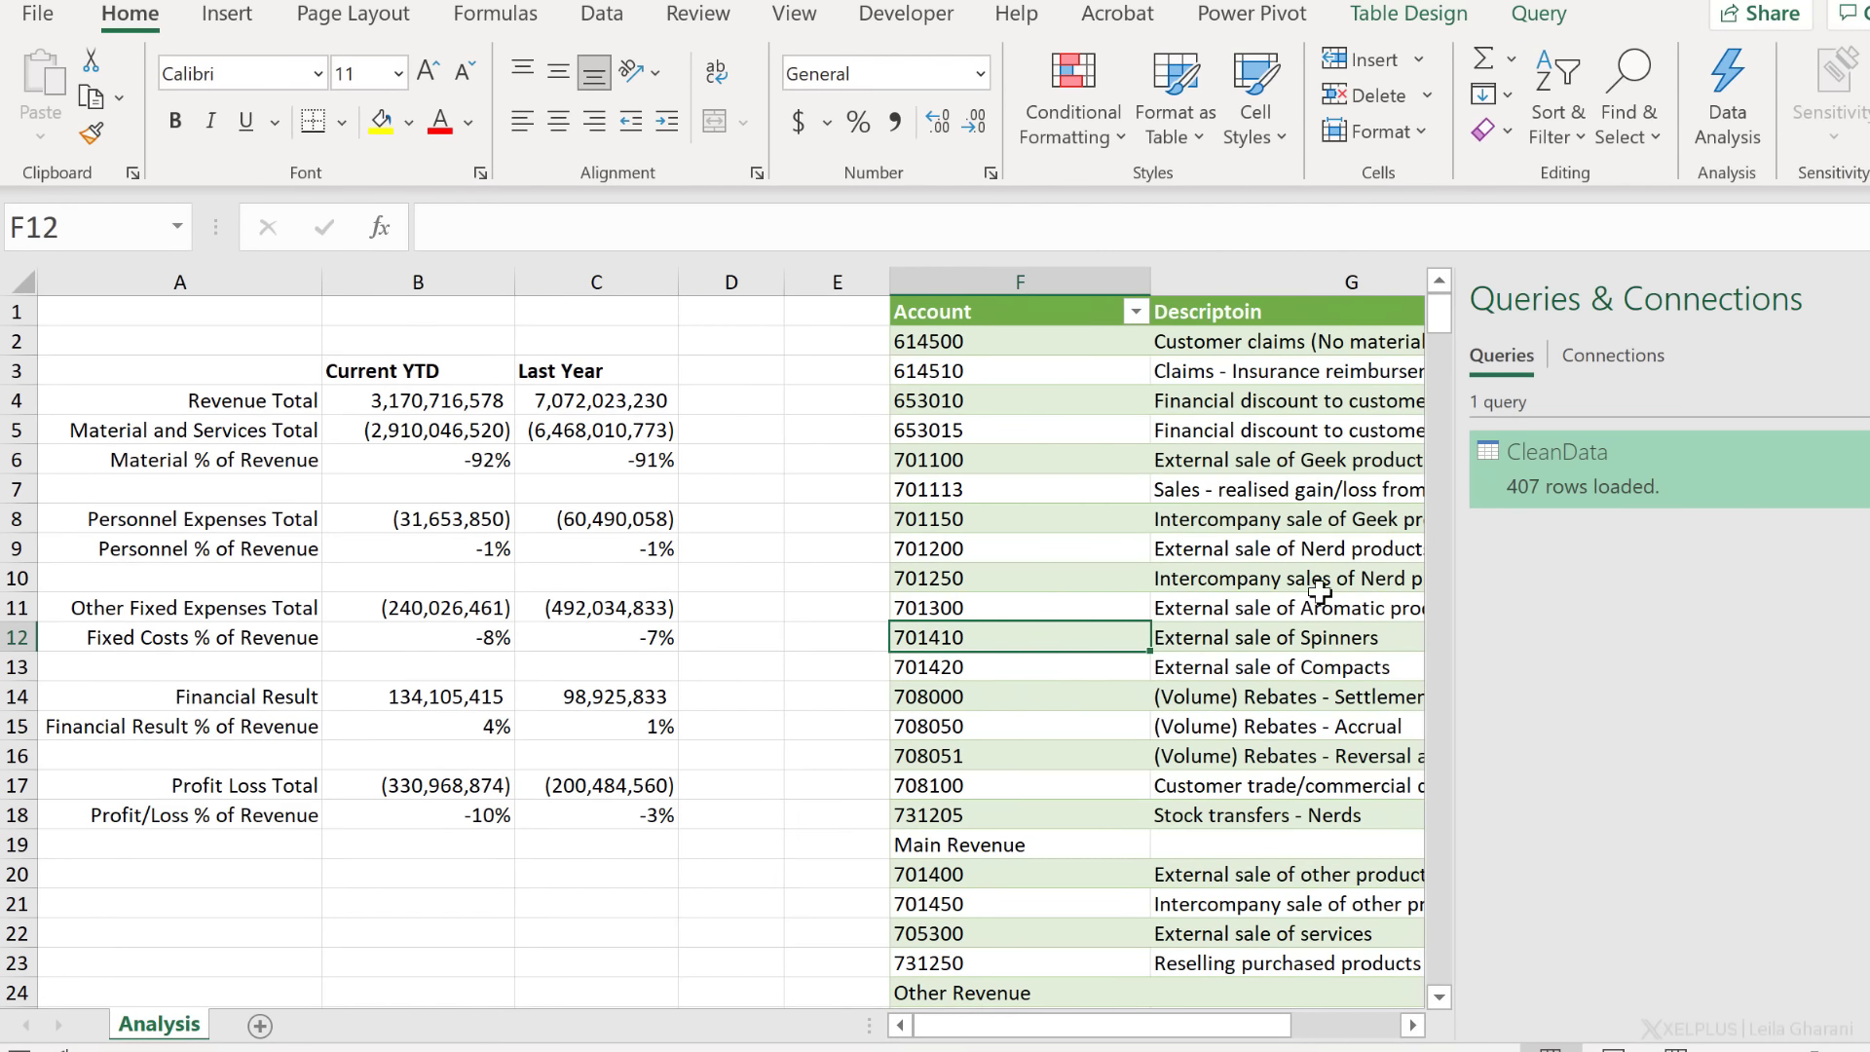
Step: Open the CleanData query, check the file path settings of its Source step, and close the editor without altering them
double_click(1574, 464)
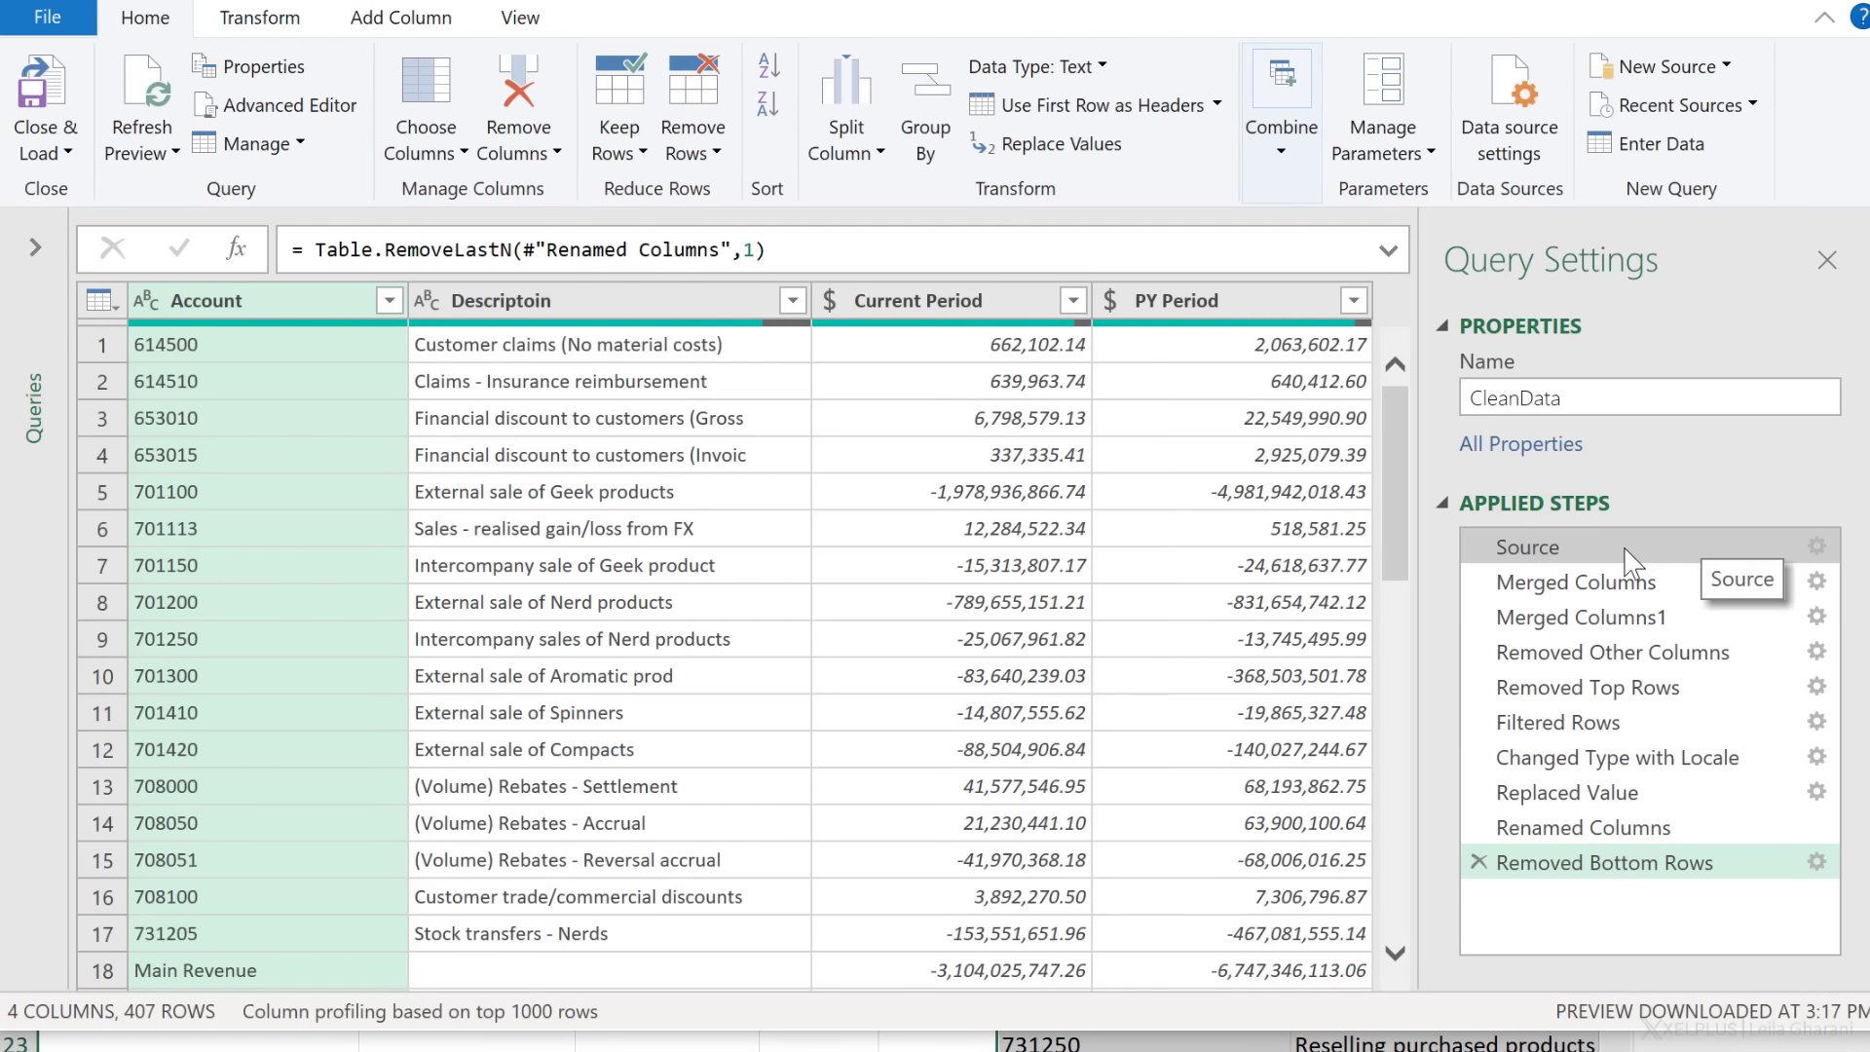
click(1598, 535)
click(1815, 547)
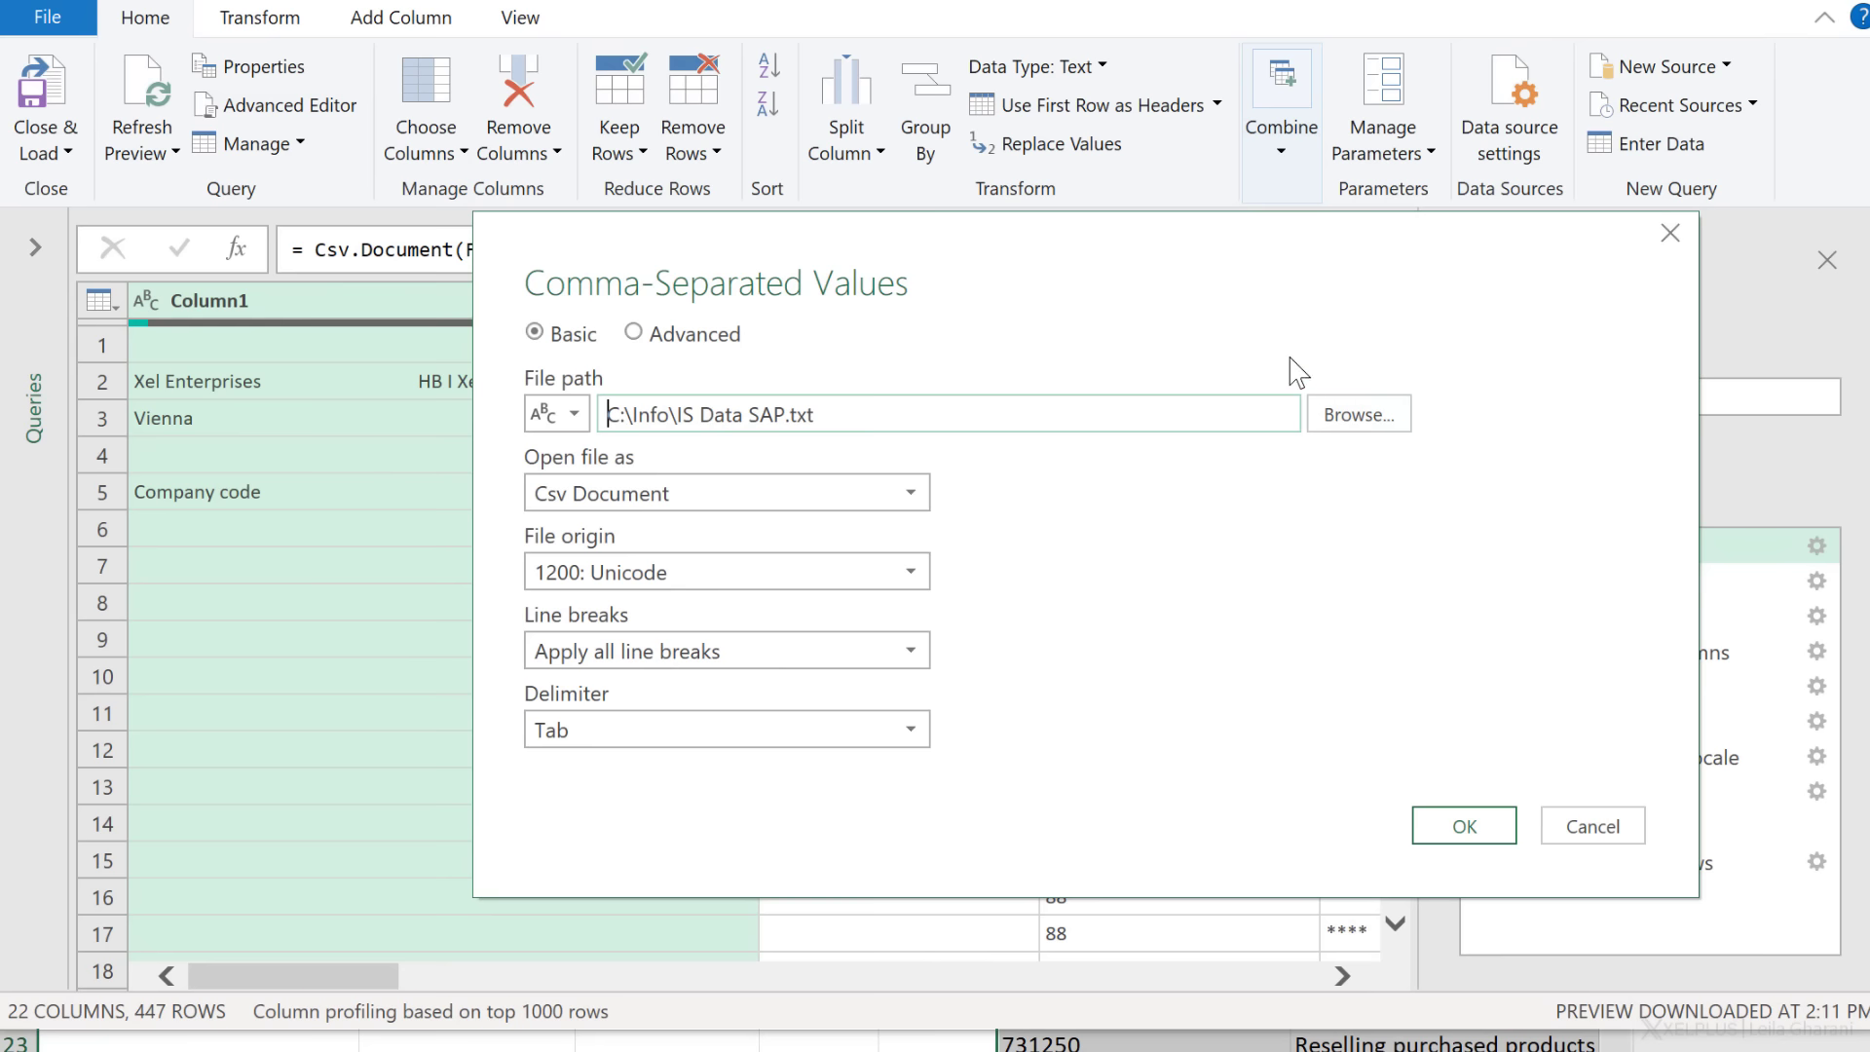
click(1478, 839)
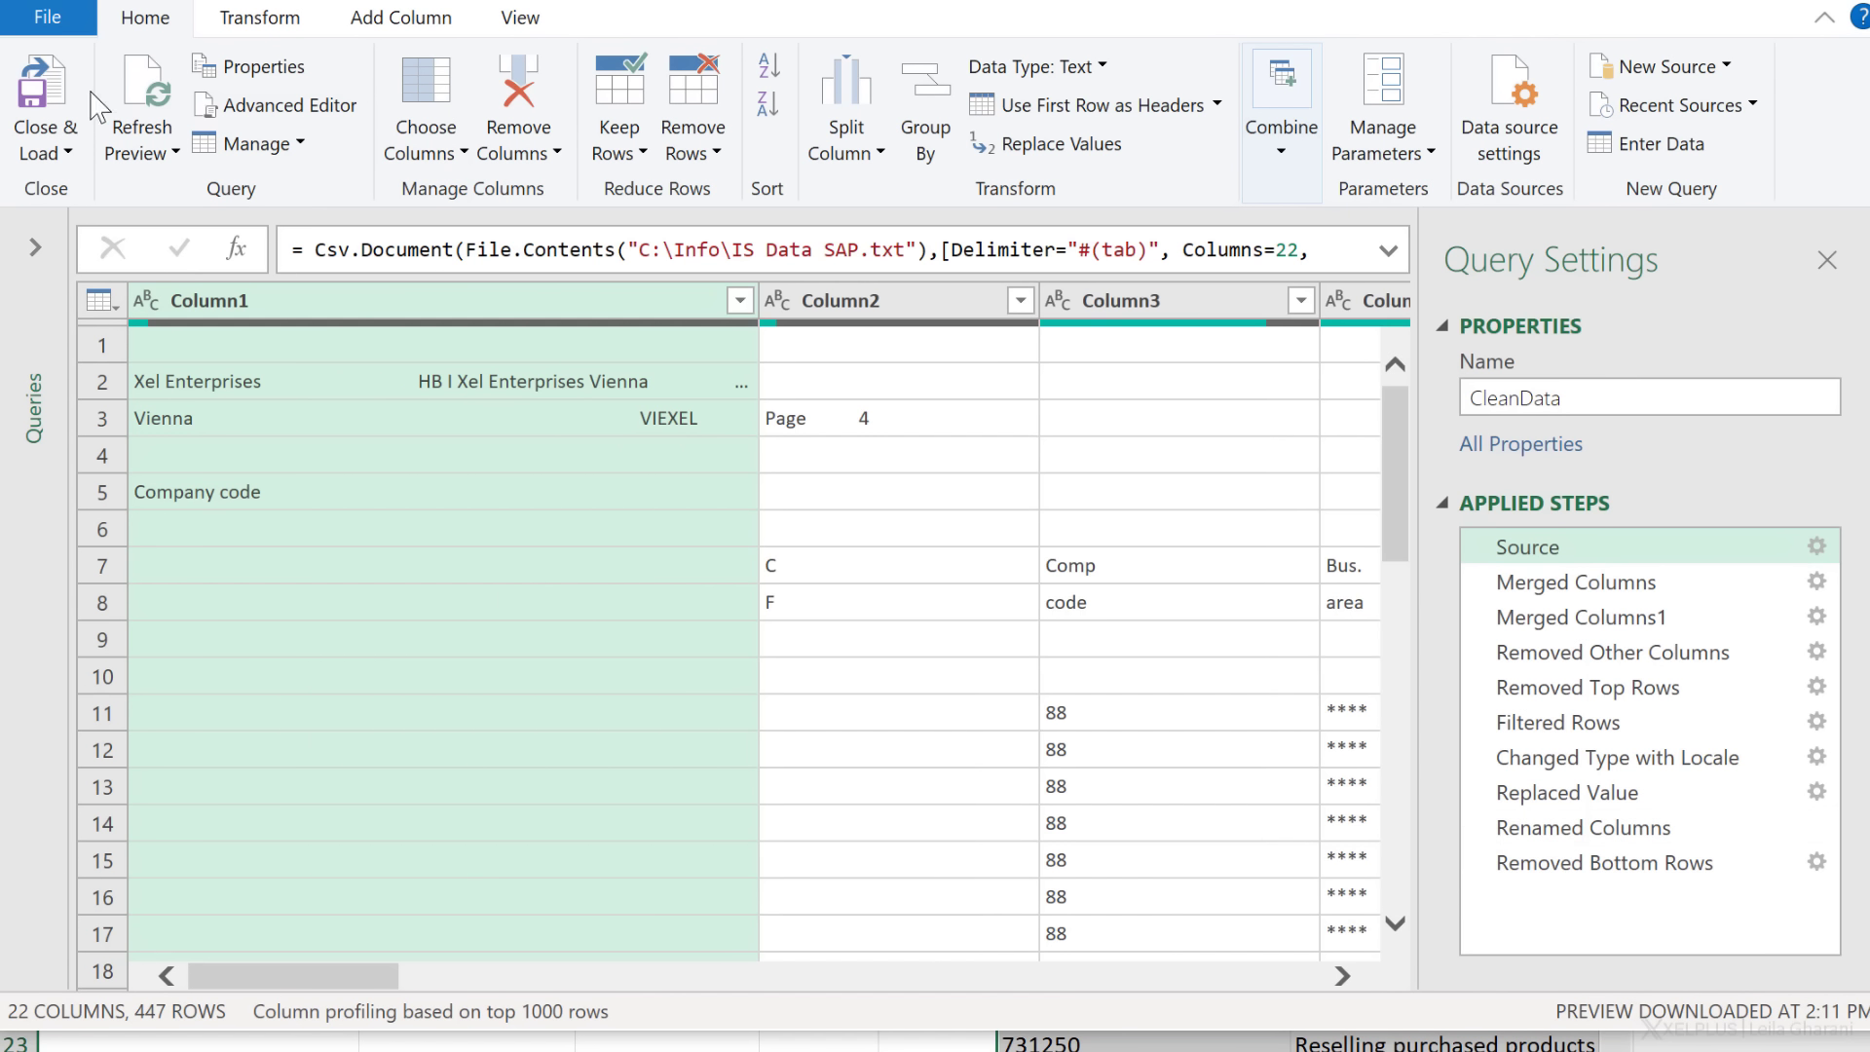
click(43, 115)
click(501, 413)
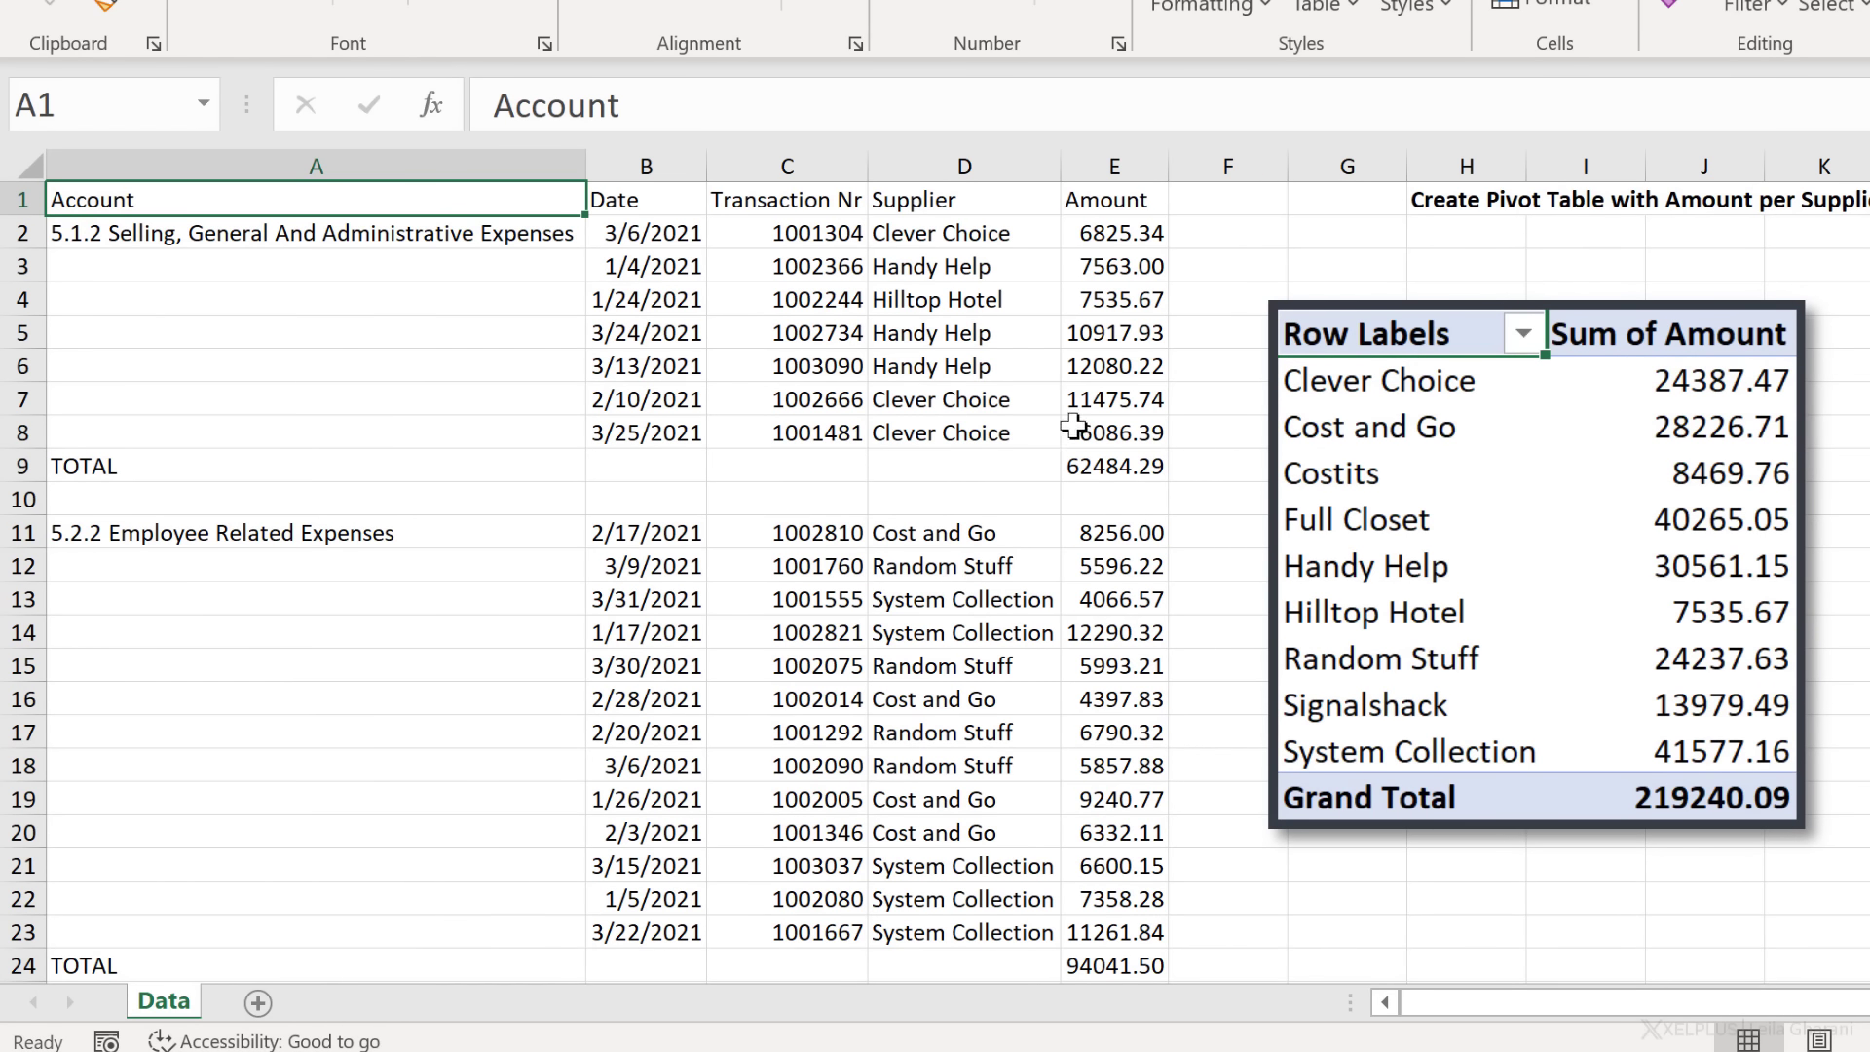
Step: Convert the range A1:E33 on the Data sheet into a table with headers
scroll(916, 380, down, 4)
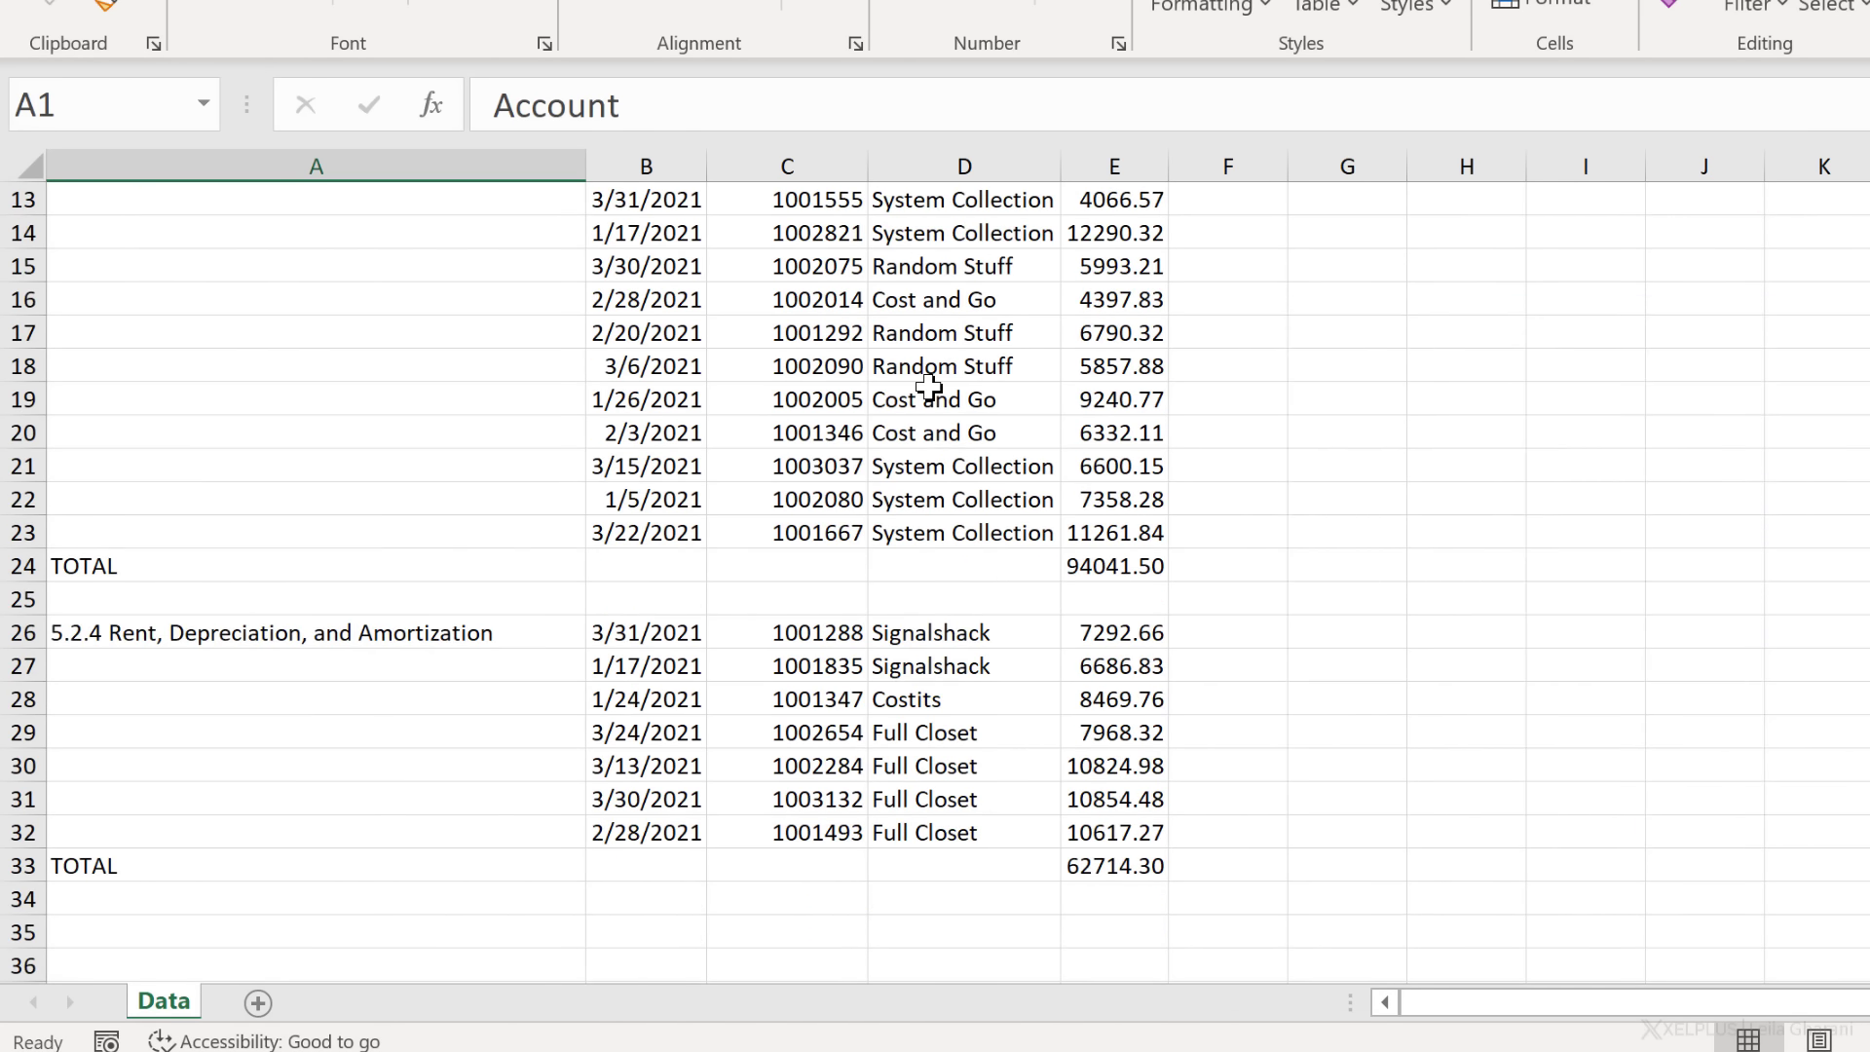
scroll(928, 387, down, 3)
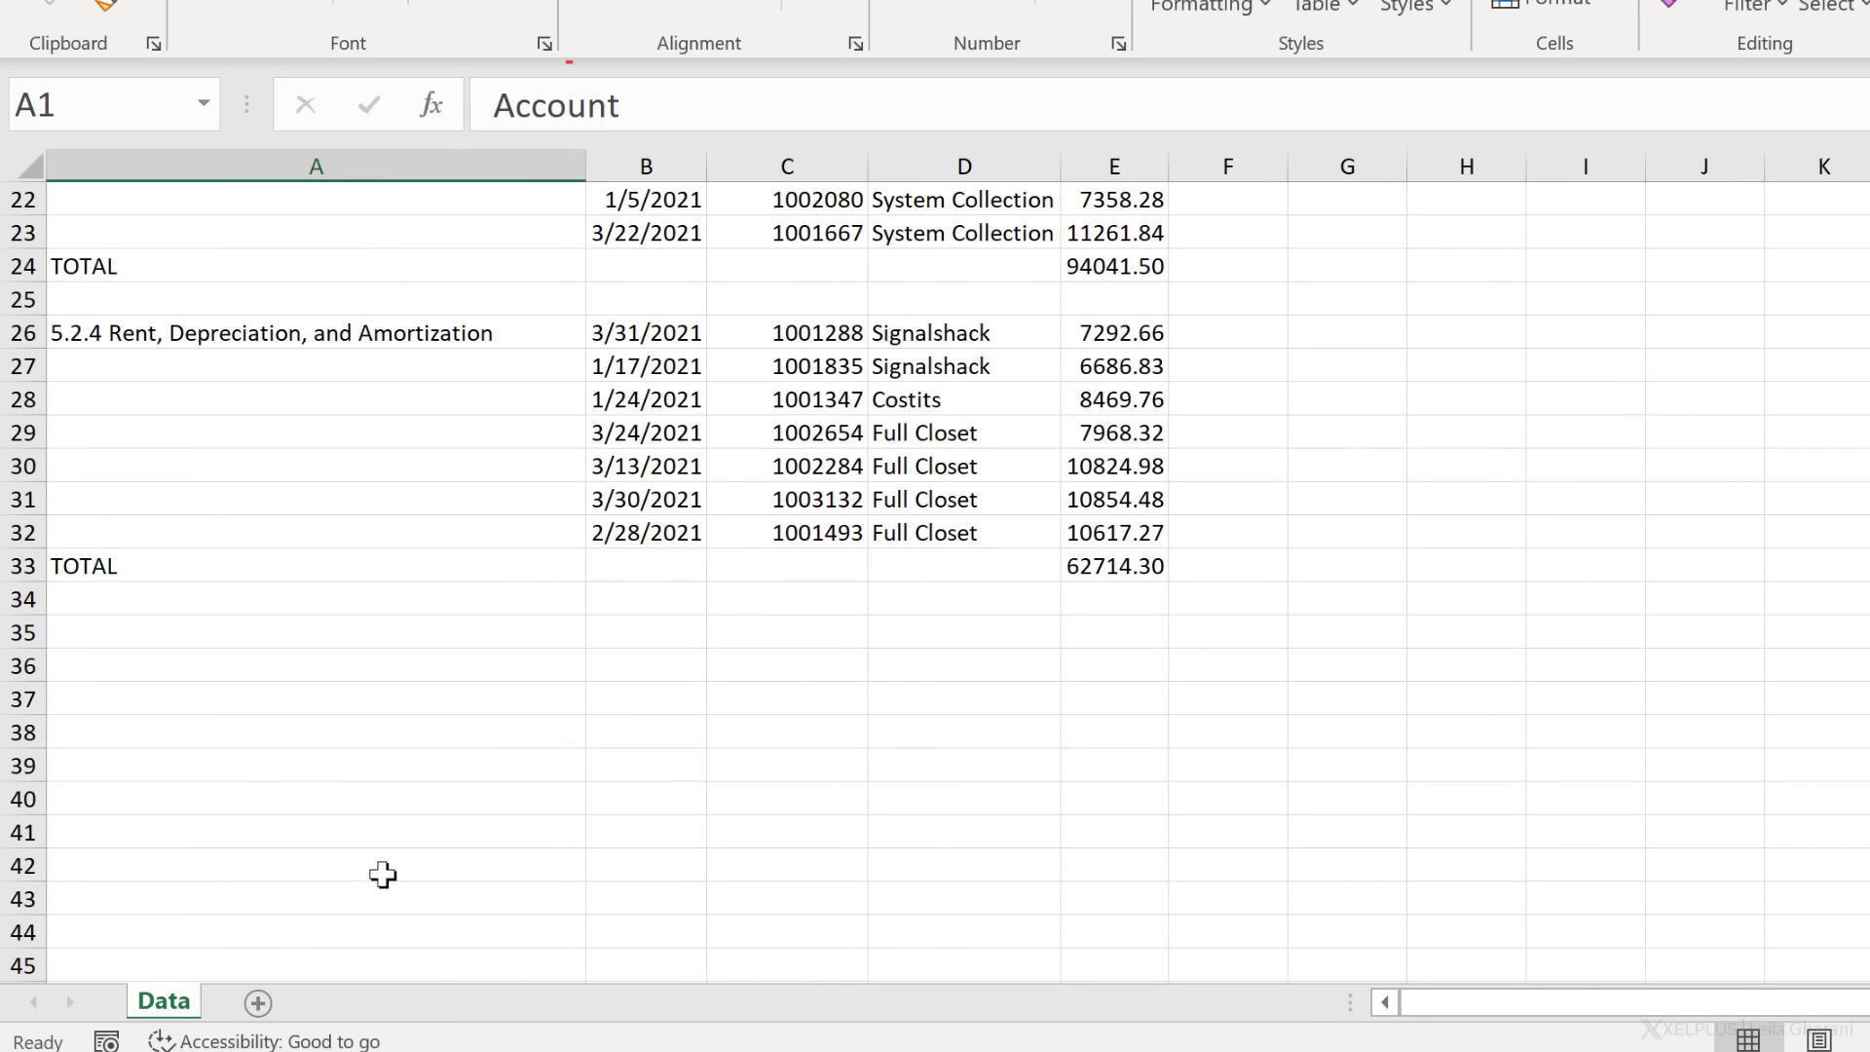
scroll(382, 874, up, 7)
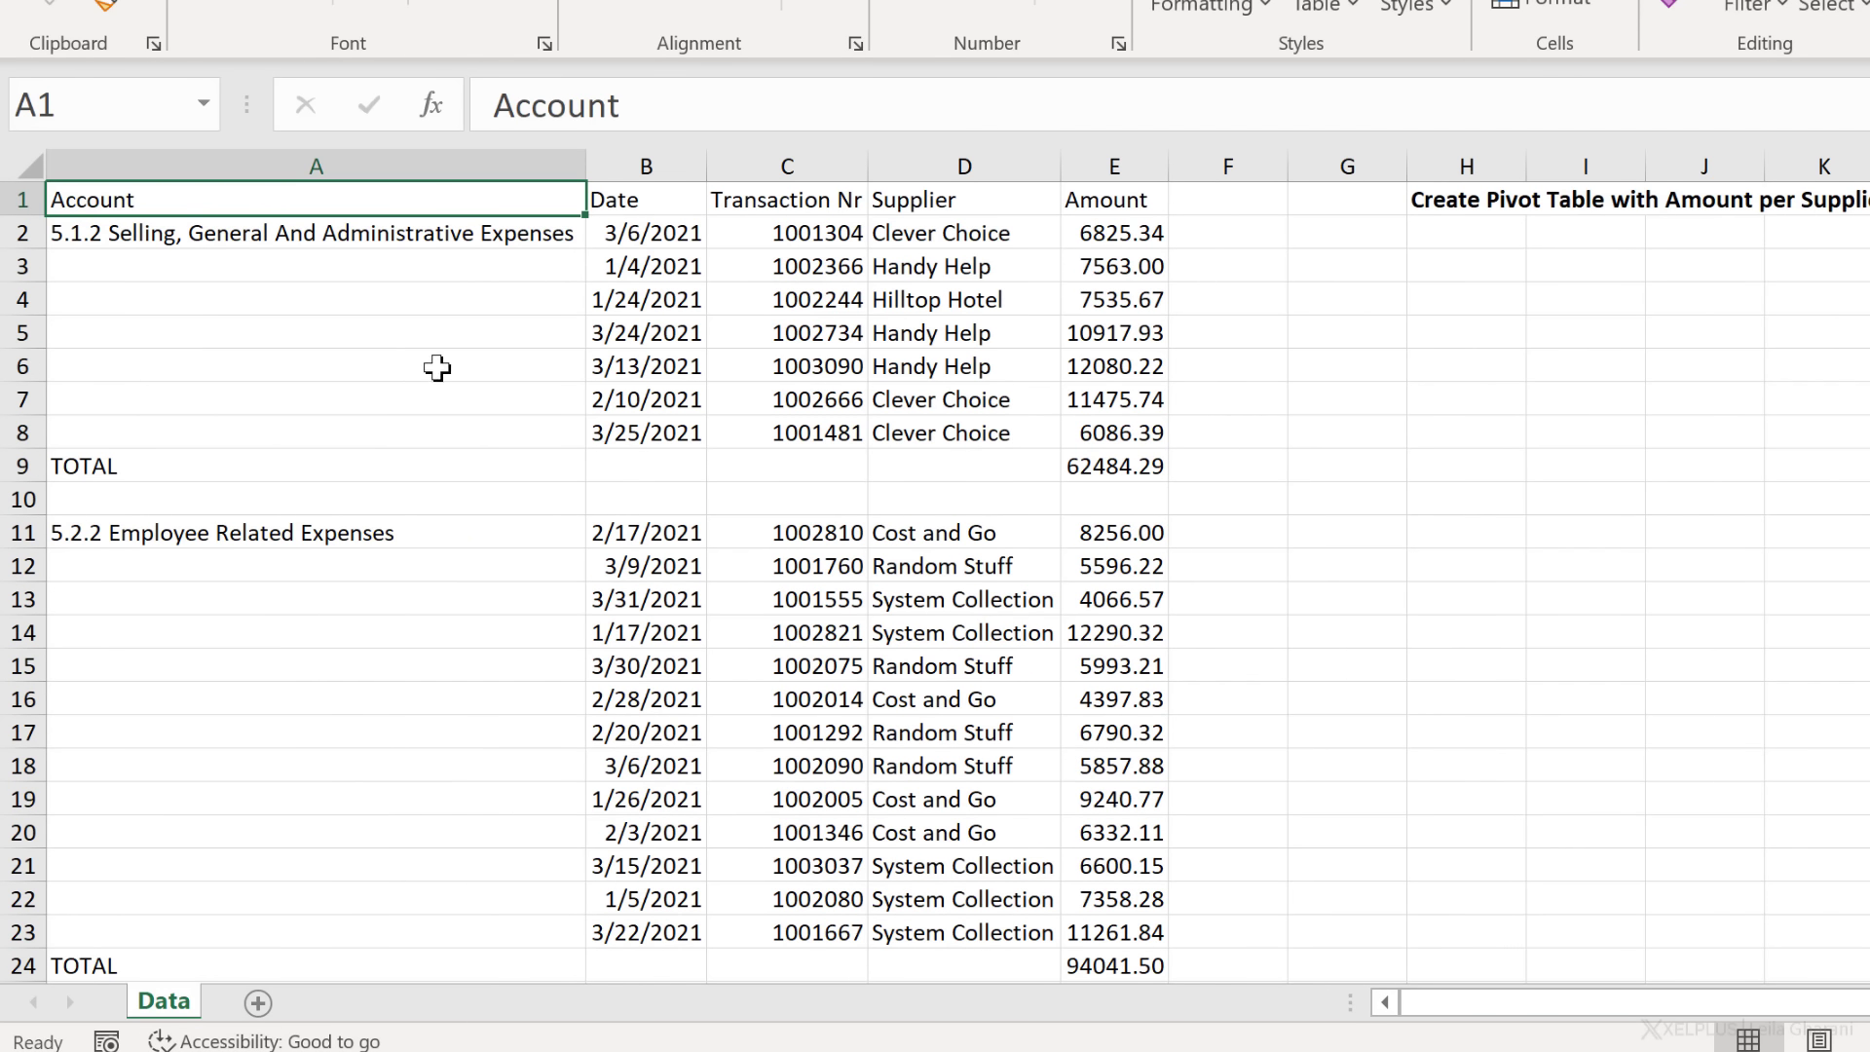
click(581, 333)
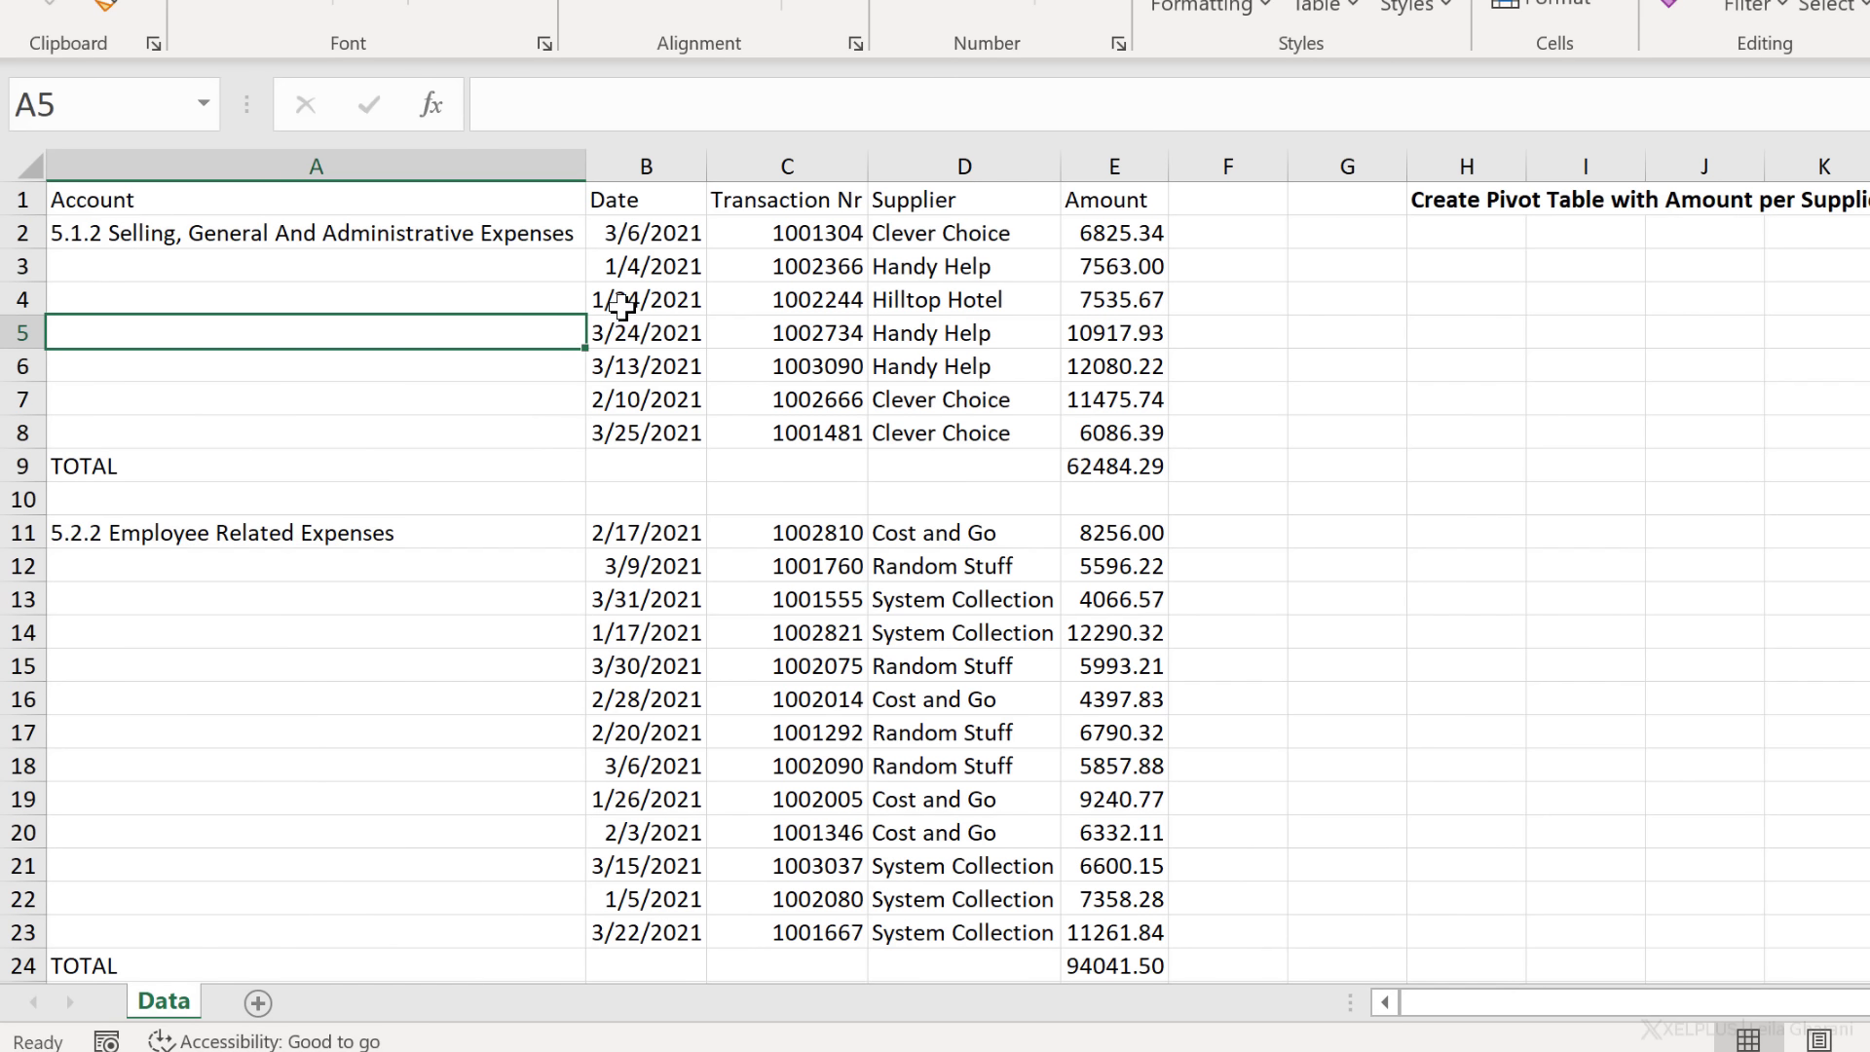
click(623, 307)
key(ctrl+t)
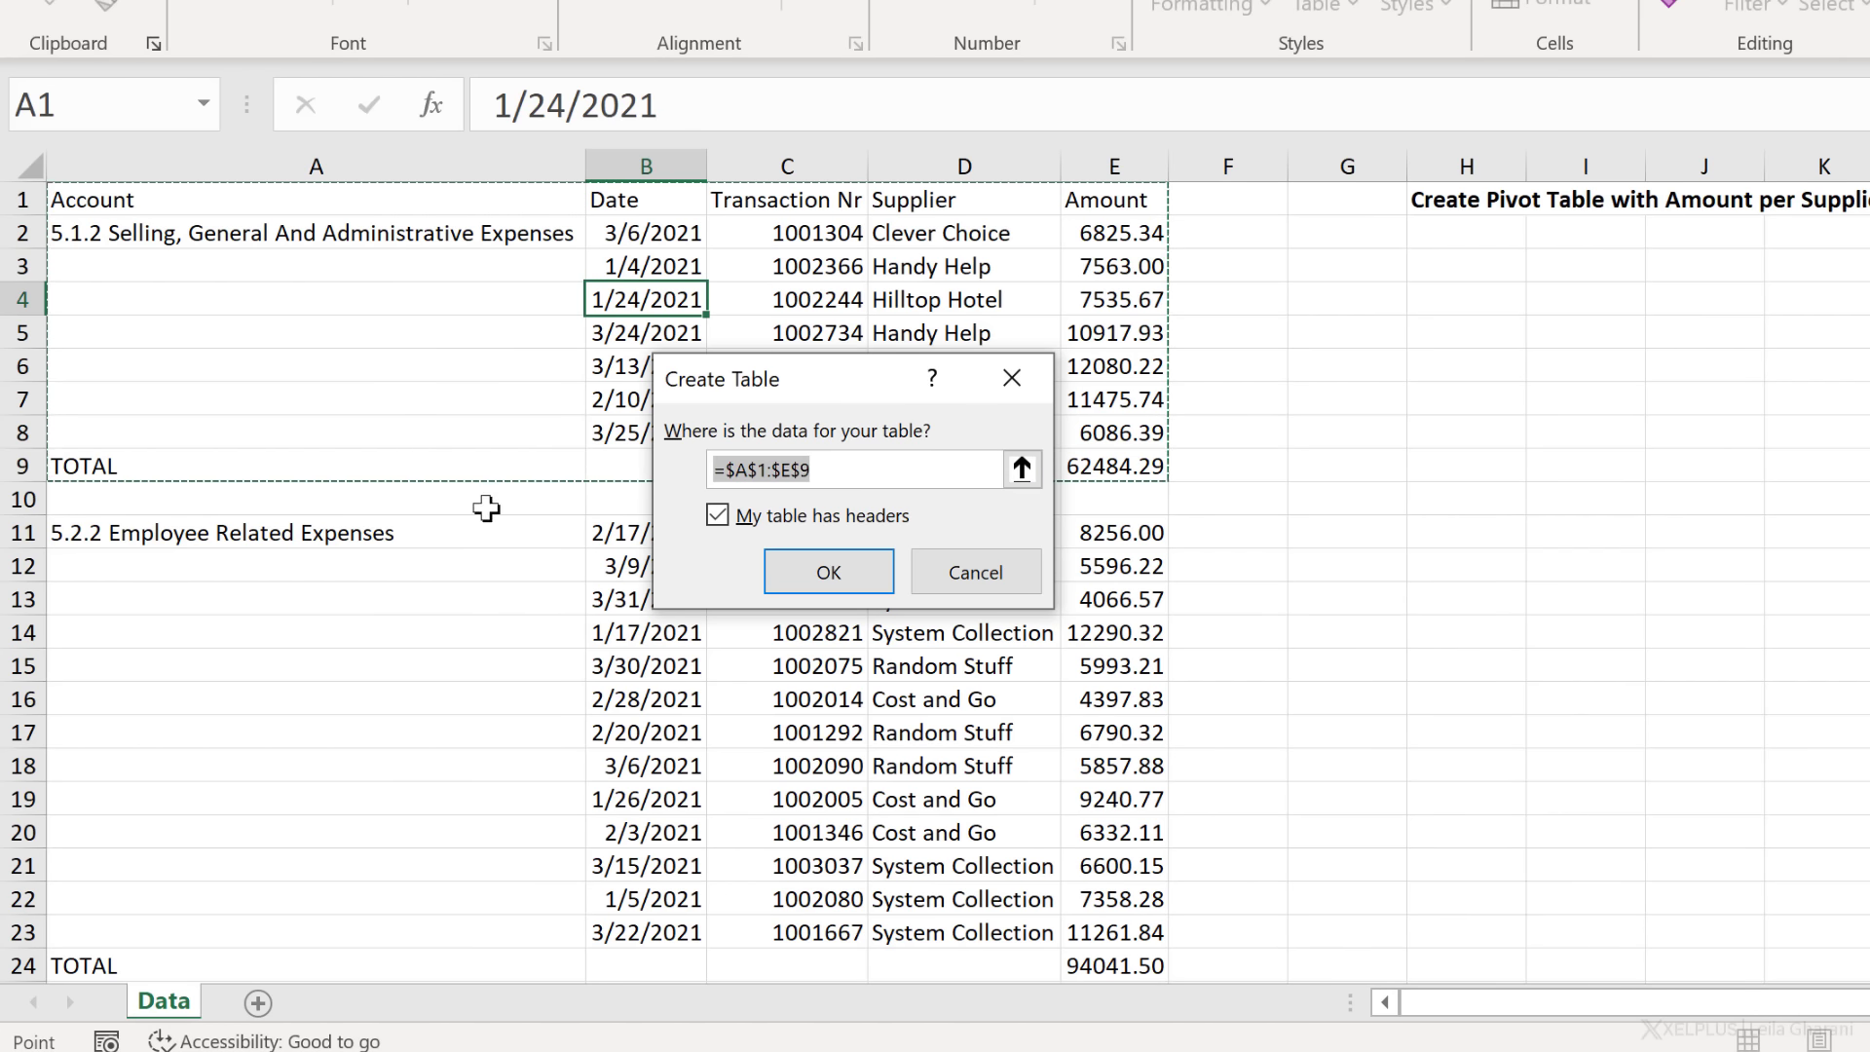
drag(238, 201, 1077, 905)
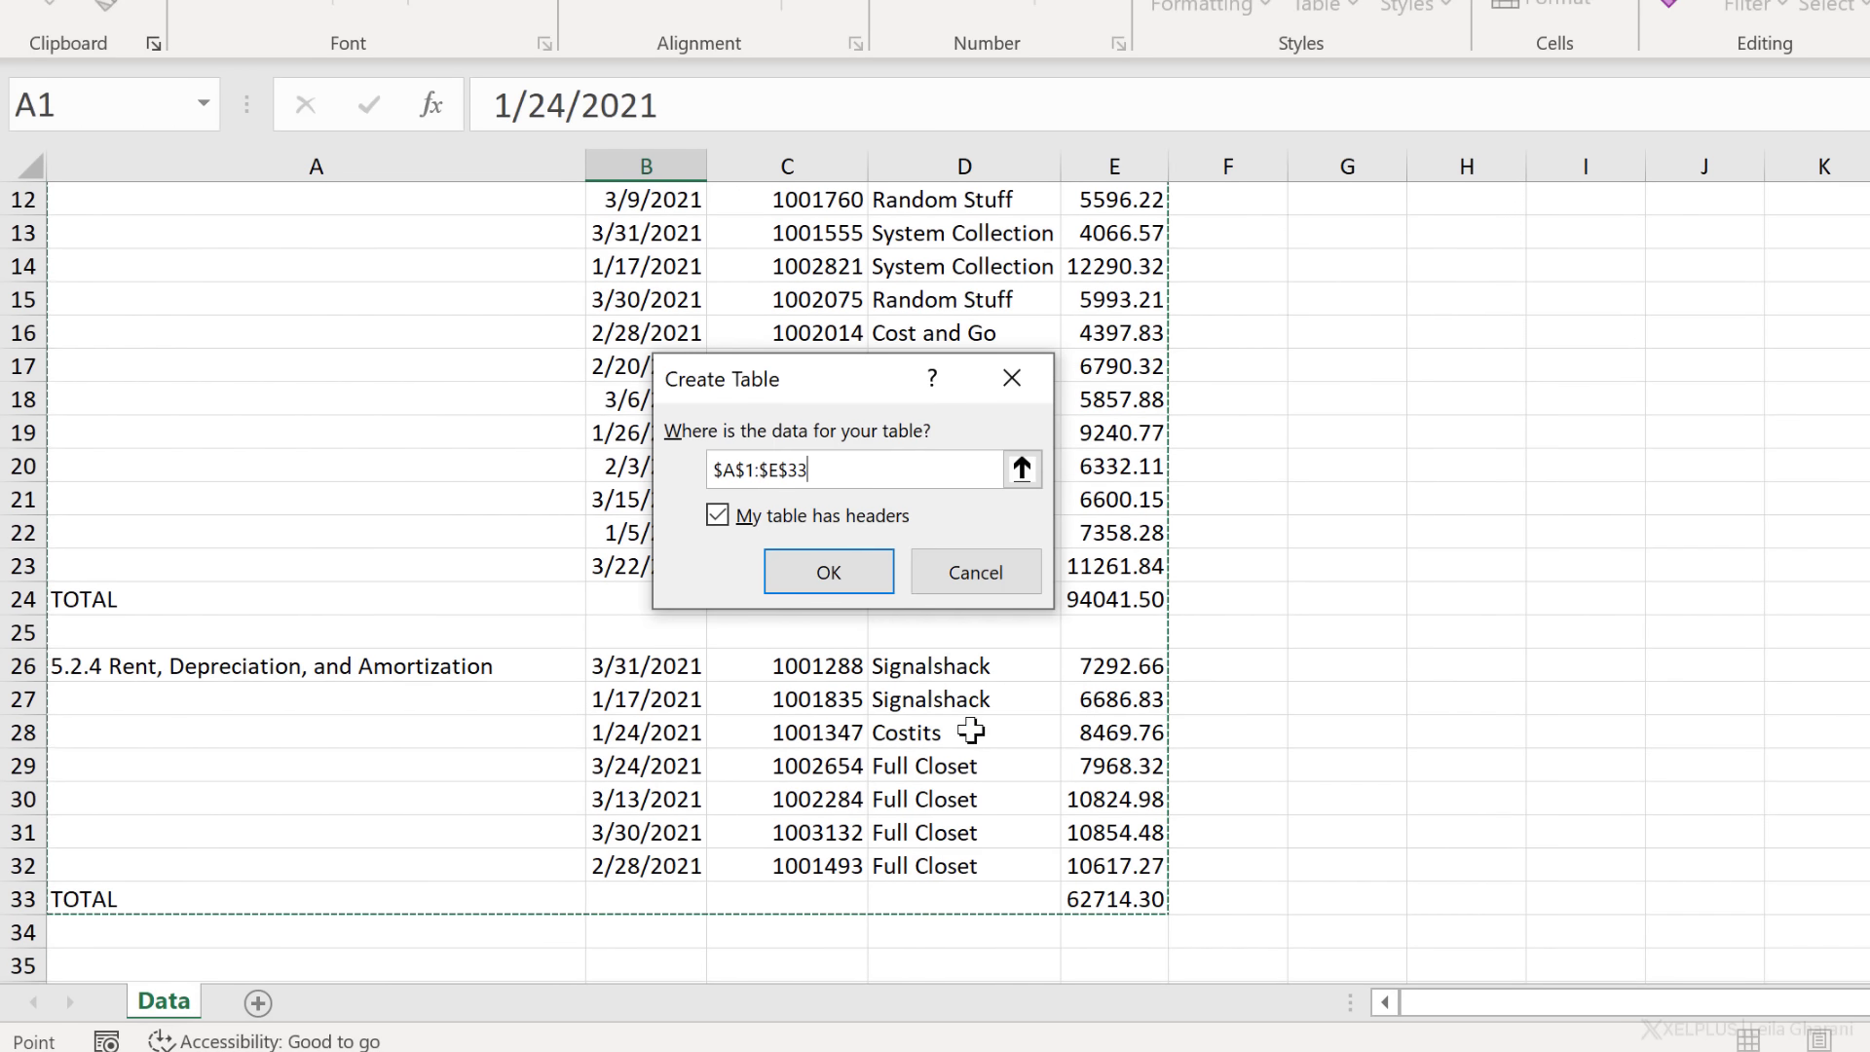
click(823, 573)
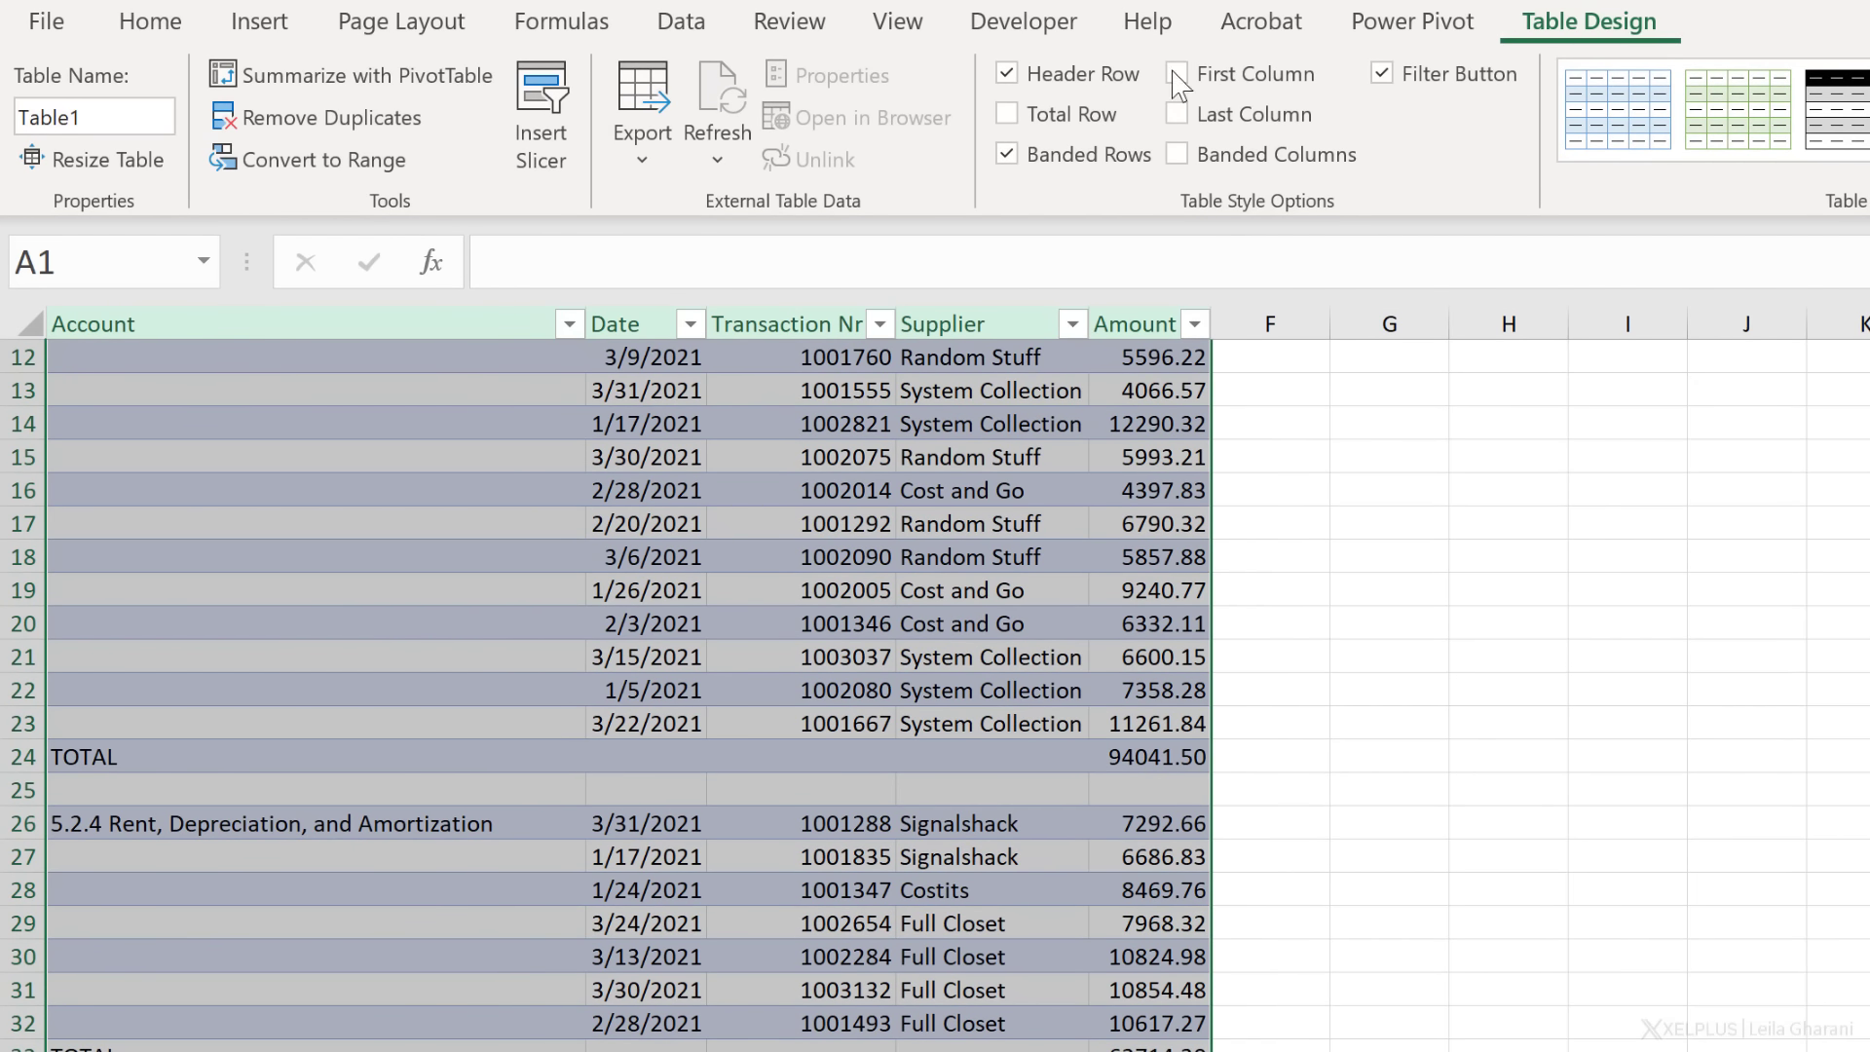
Step: Rename the new table SourceData
click(121, 119)
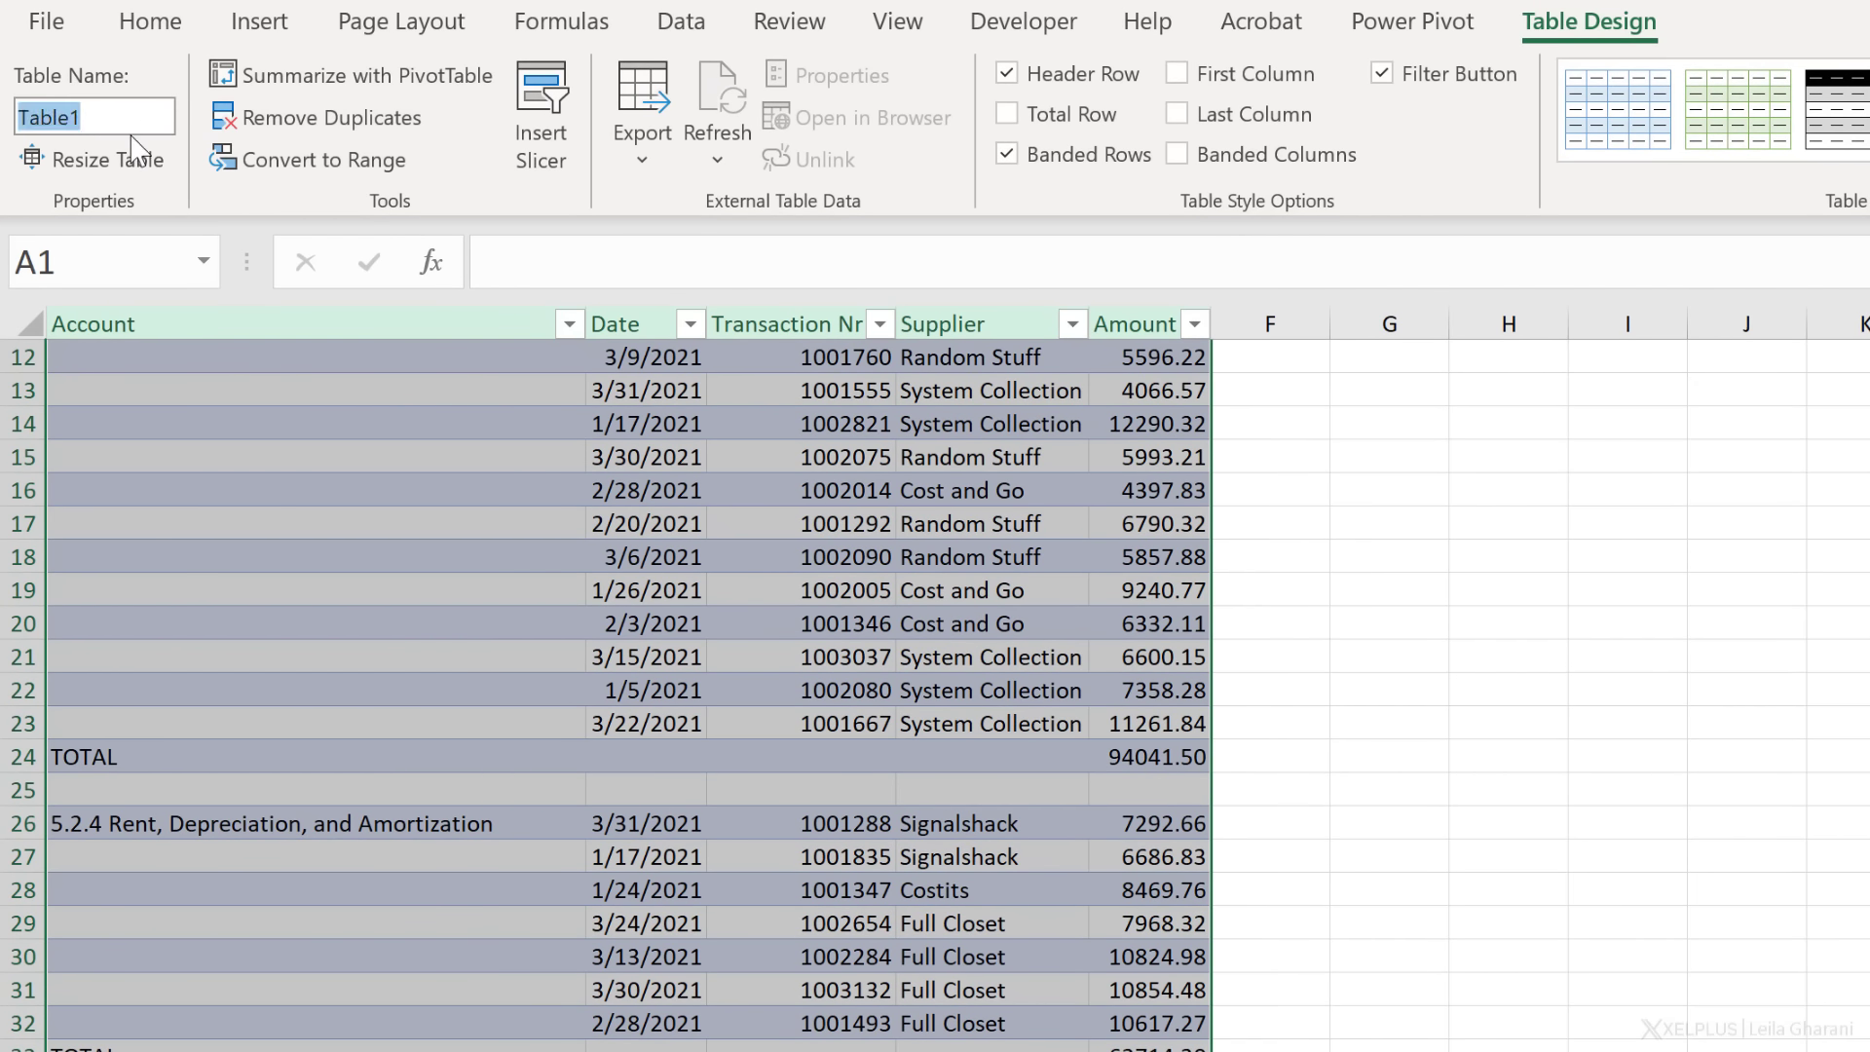
text(SourceData)
key(Return)
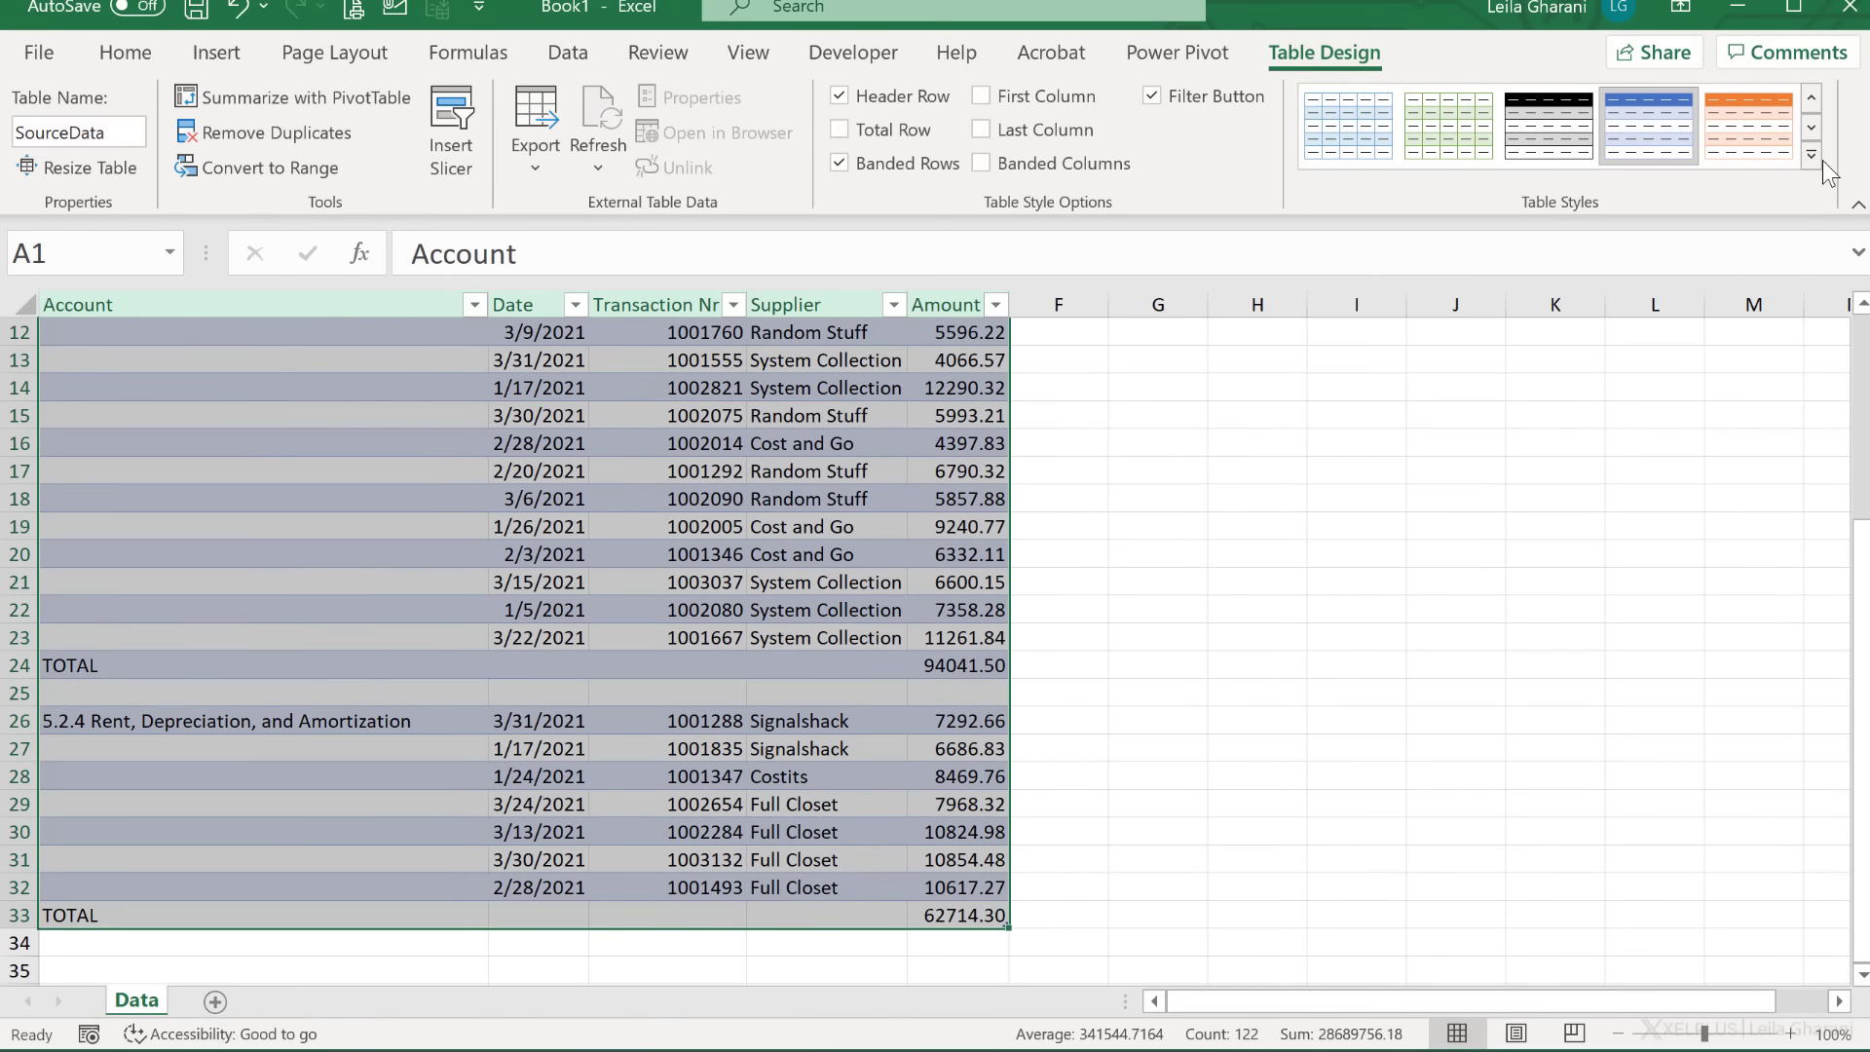
Step: Give the SourceData table the plain unshaded style and turn off its filter buttons
click(1814, 154)
click(1313, 172)
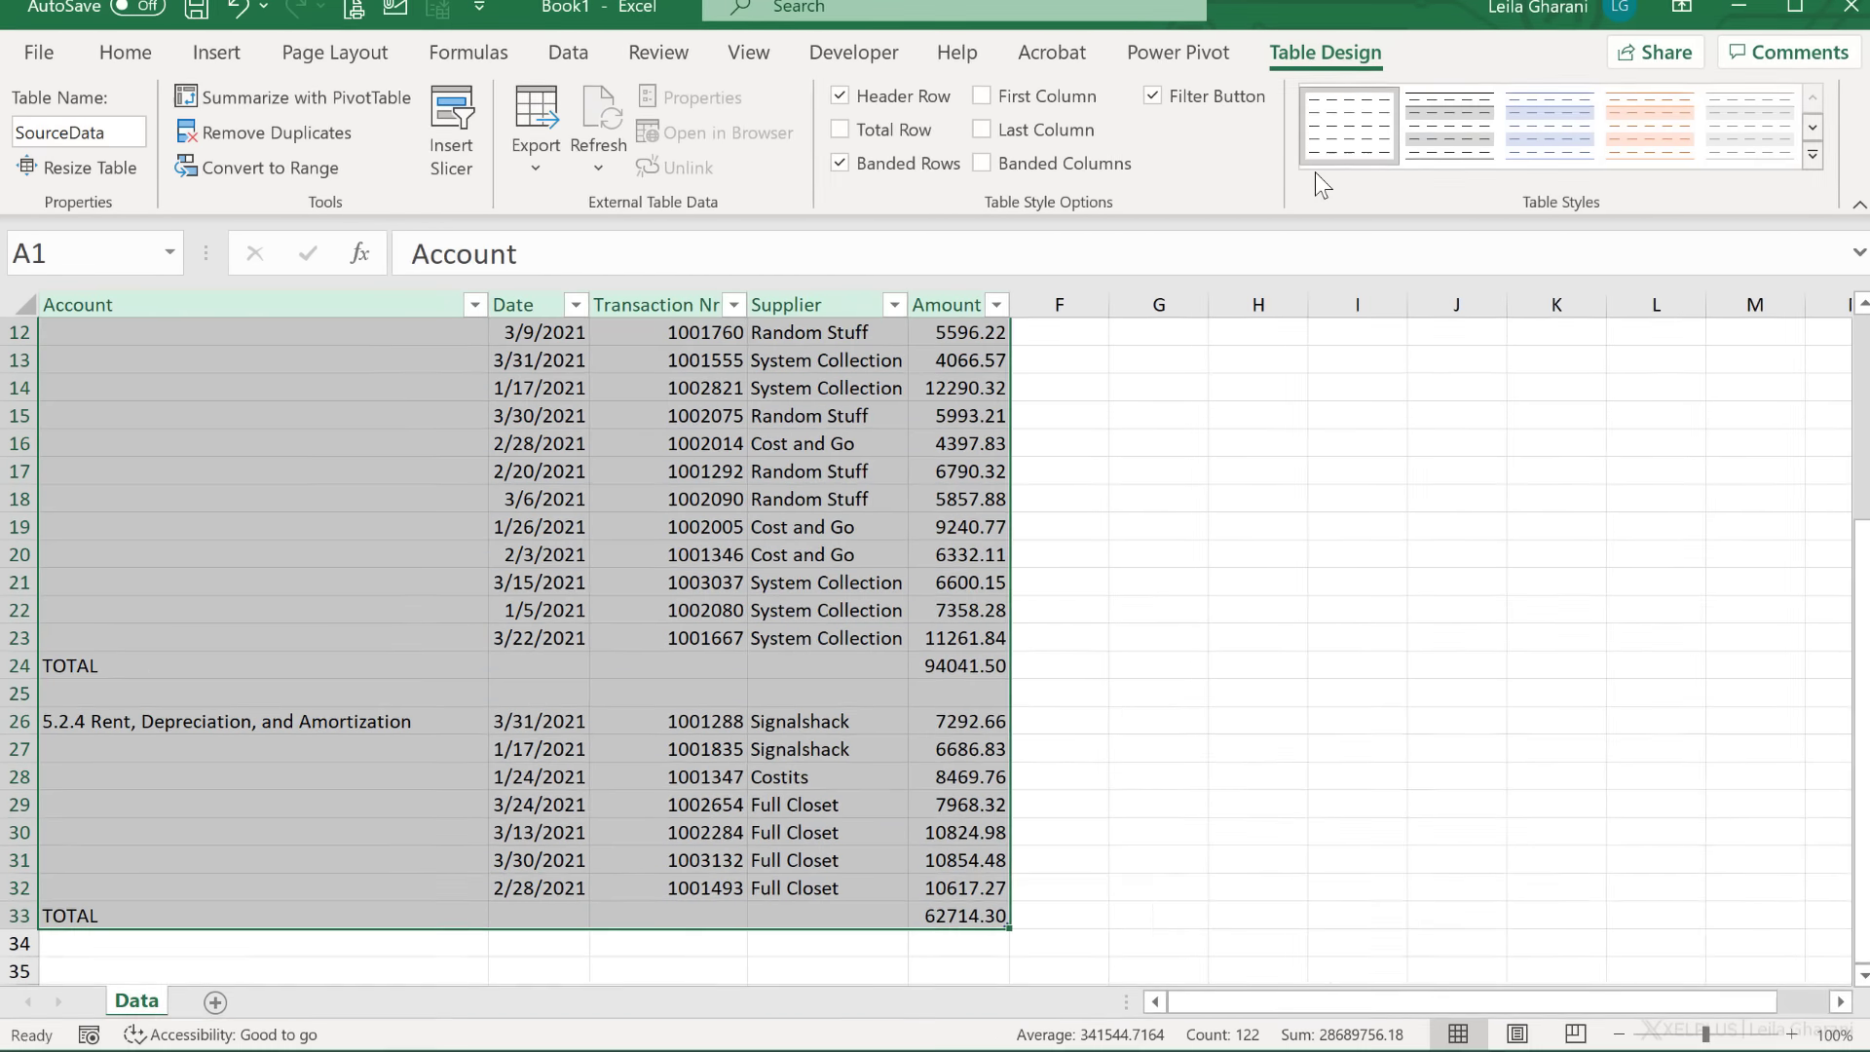
scroll(546, 633, up, 4)
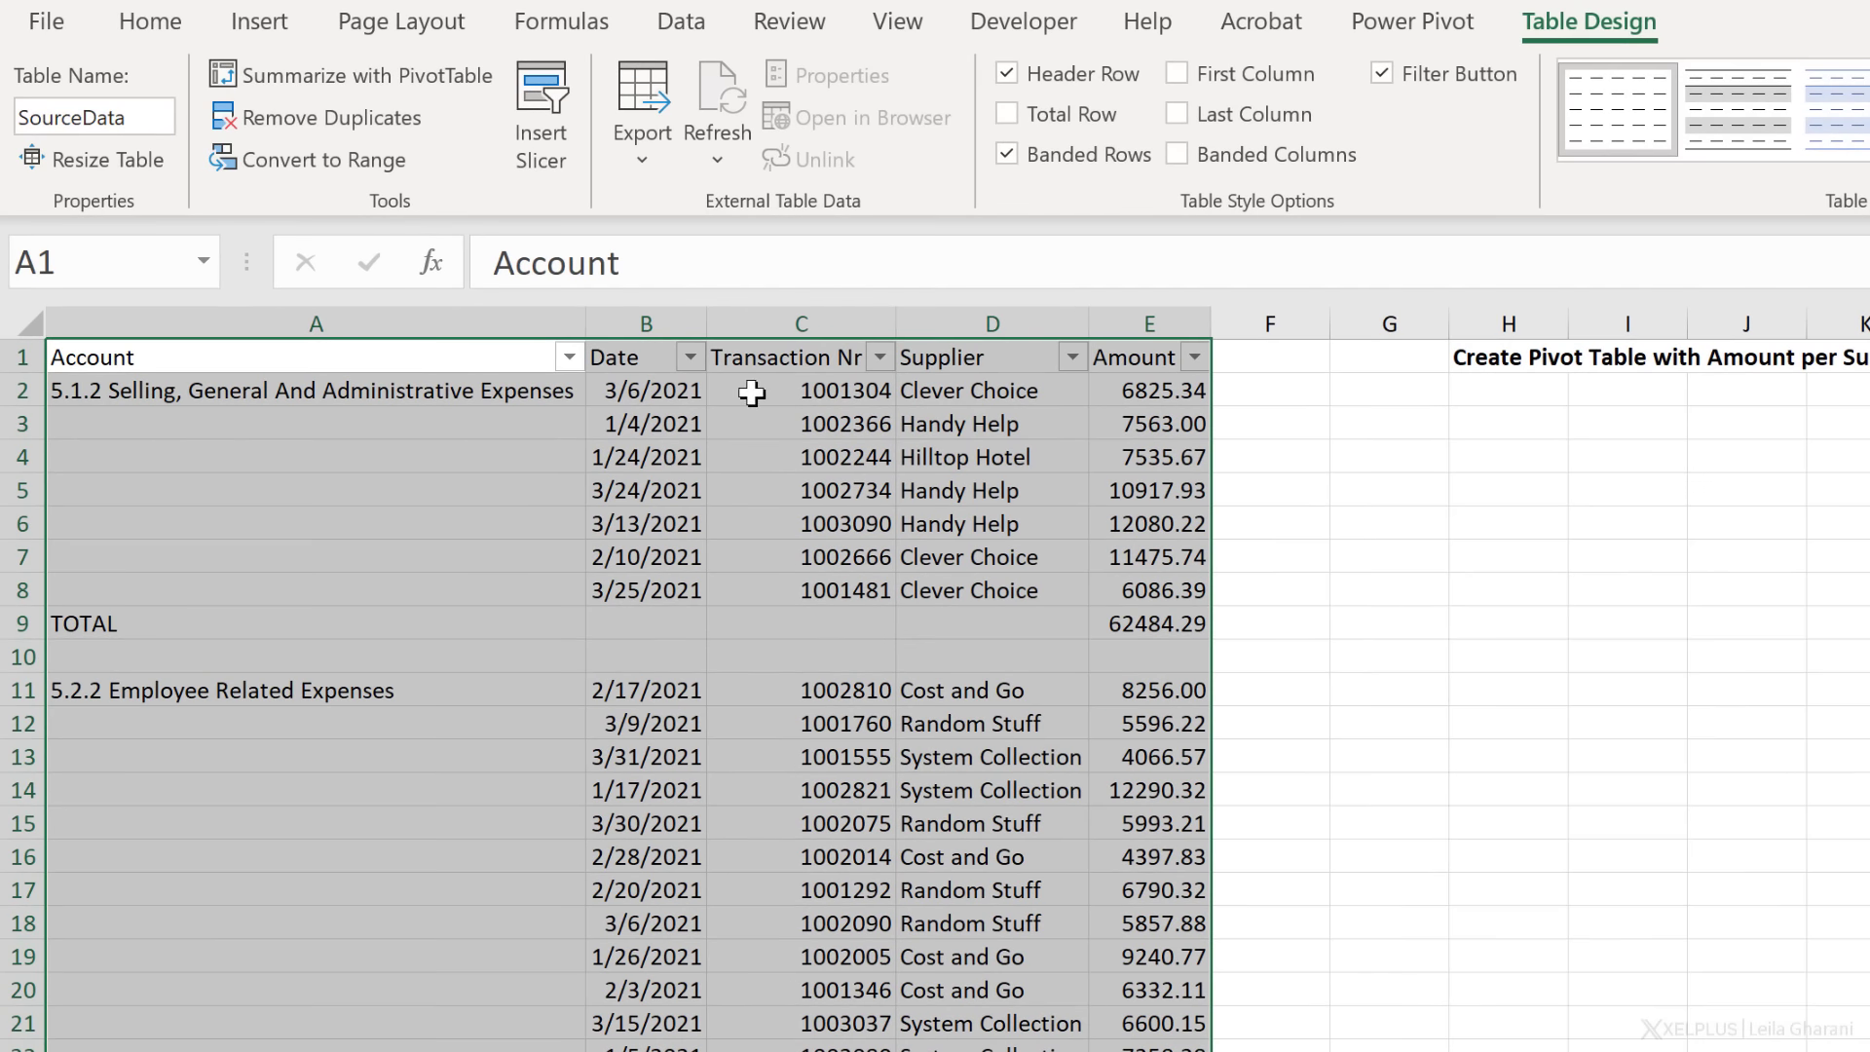
click(752, 392)
click(769, 354)
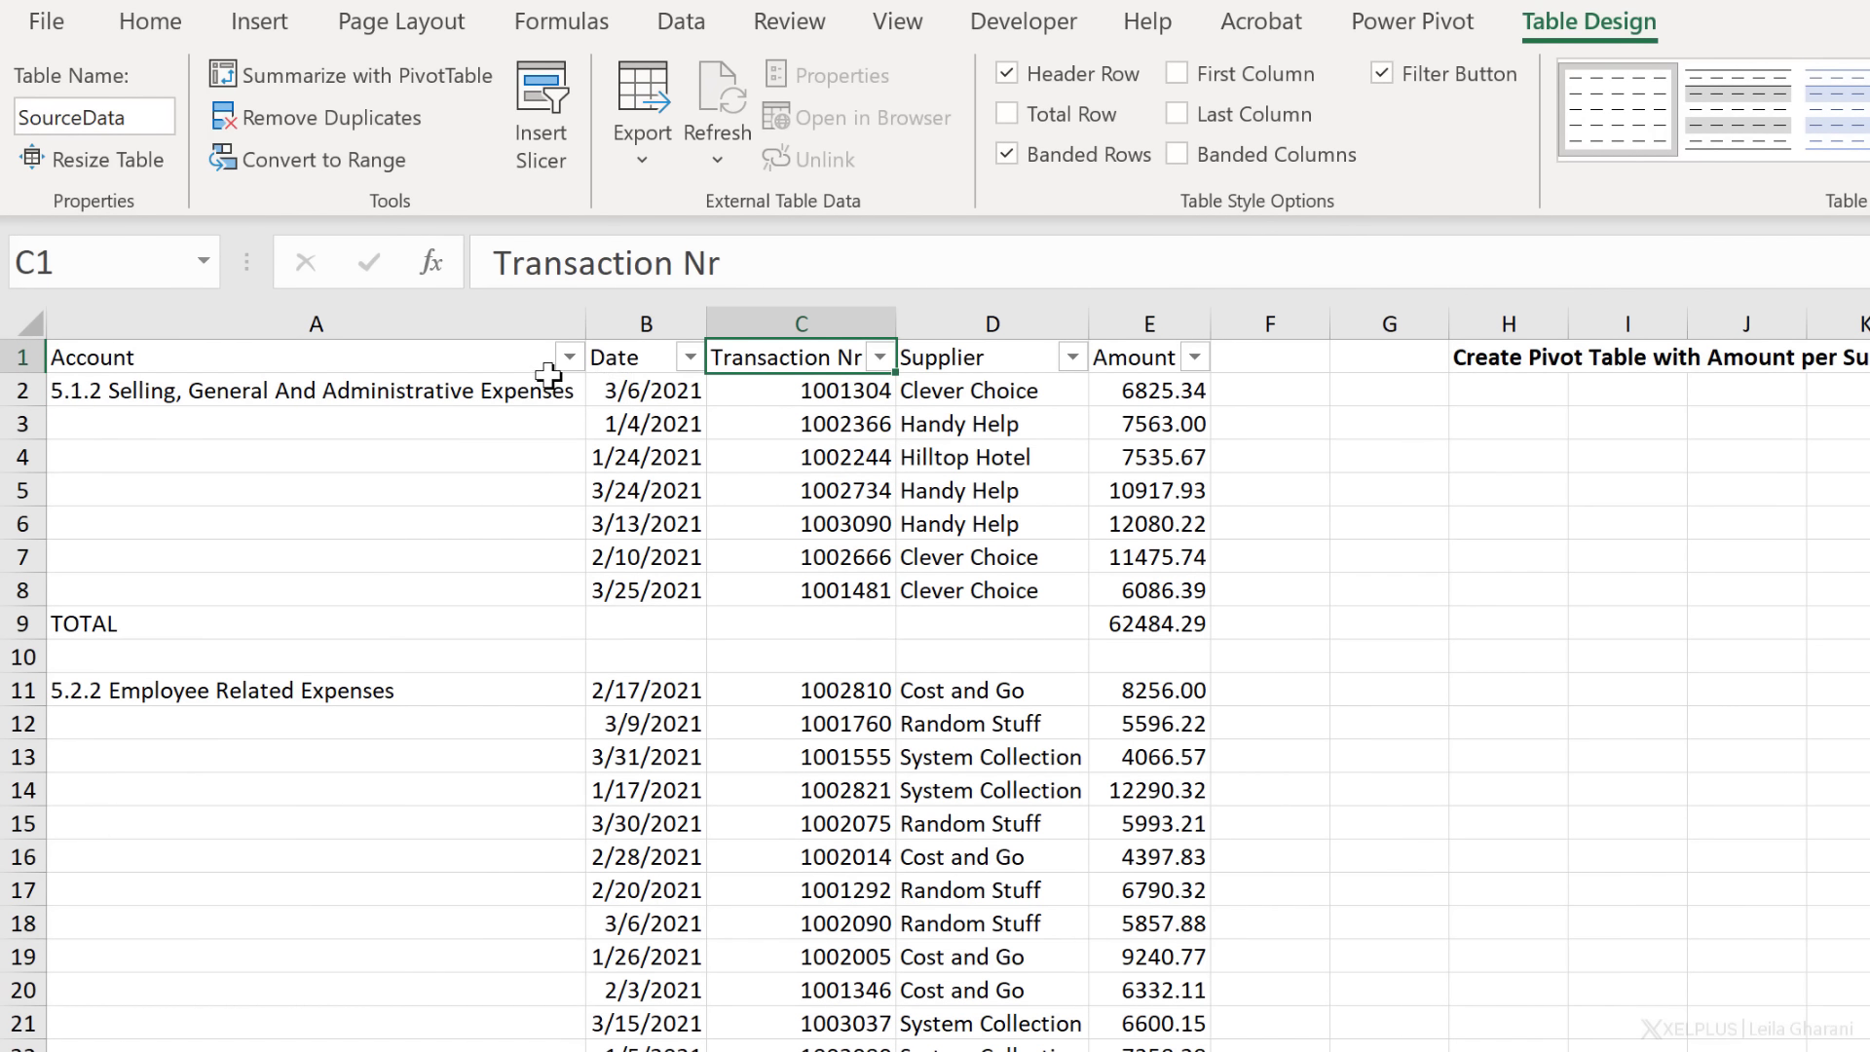
click(1380, 75)
scroll(1117, 575, down, 4)
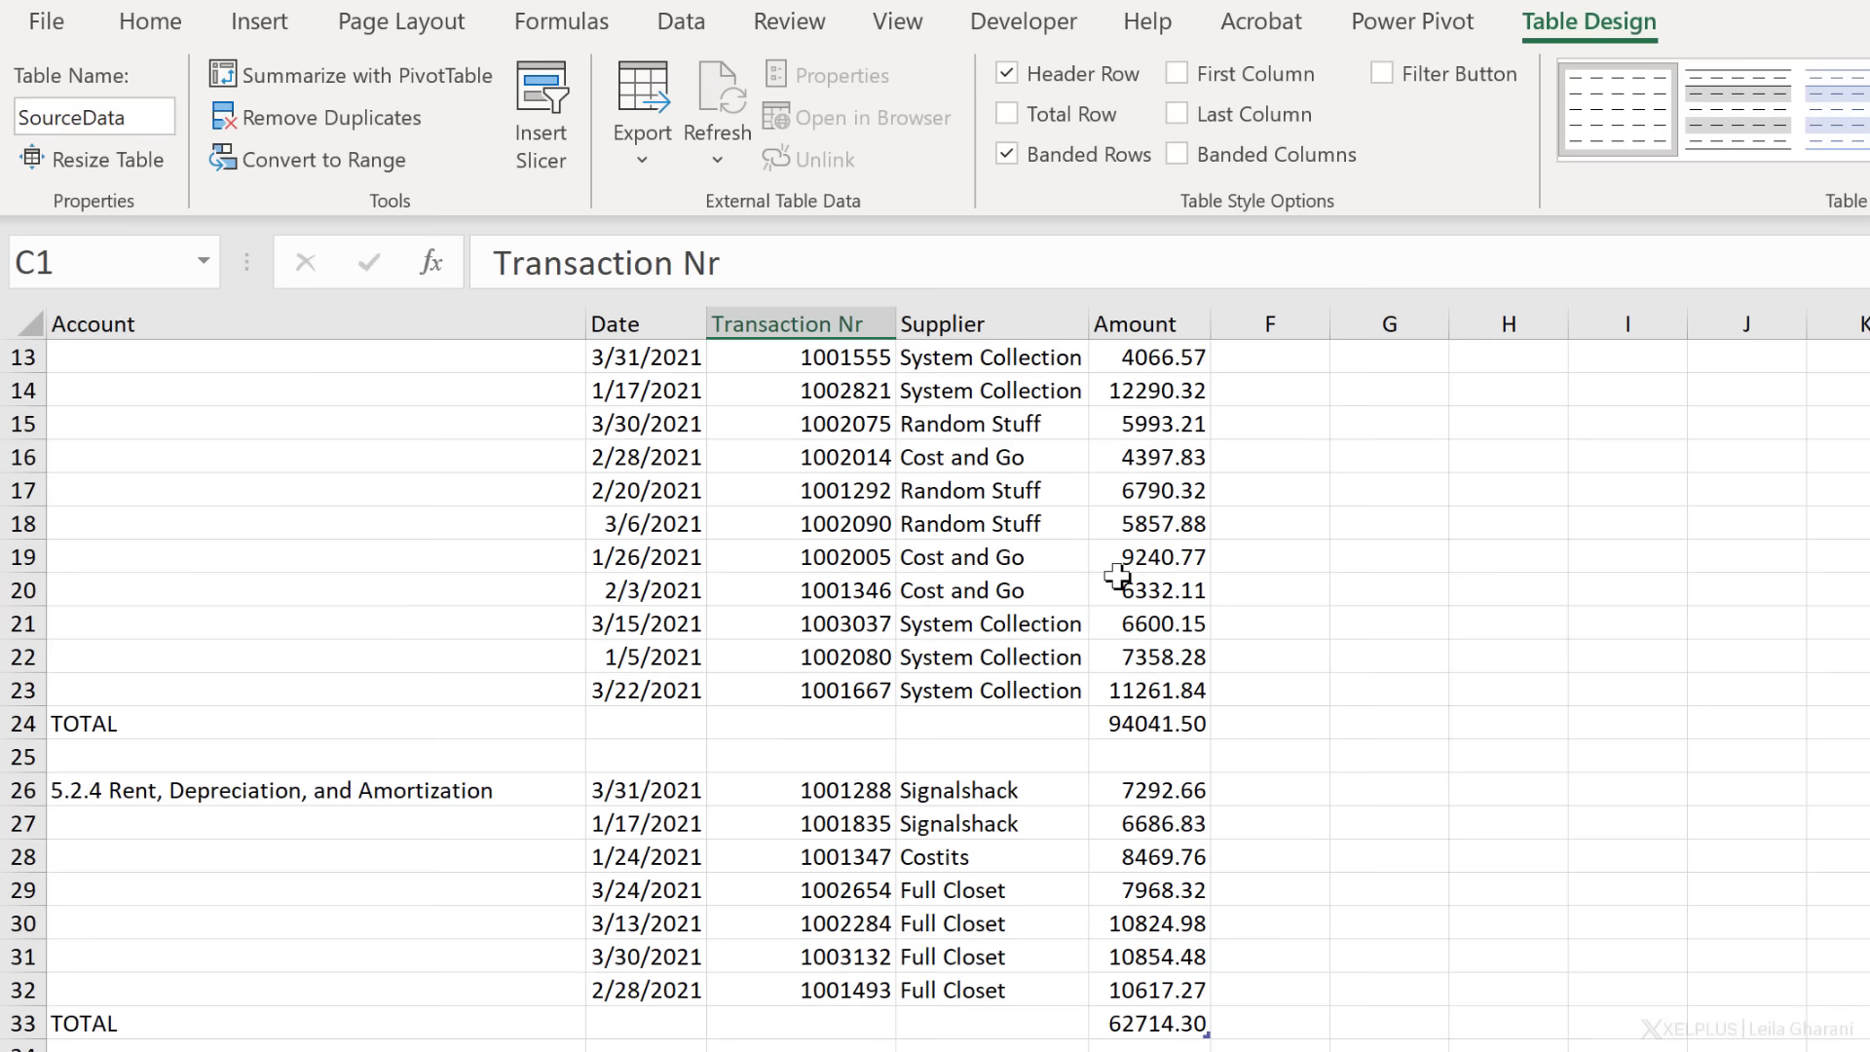
Step: Load the SourceData table into Power Query and remove the automatic Changed Type step
scroll(1113, 579, down, 2)
scroll(1113, 579, up, 6)
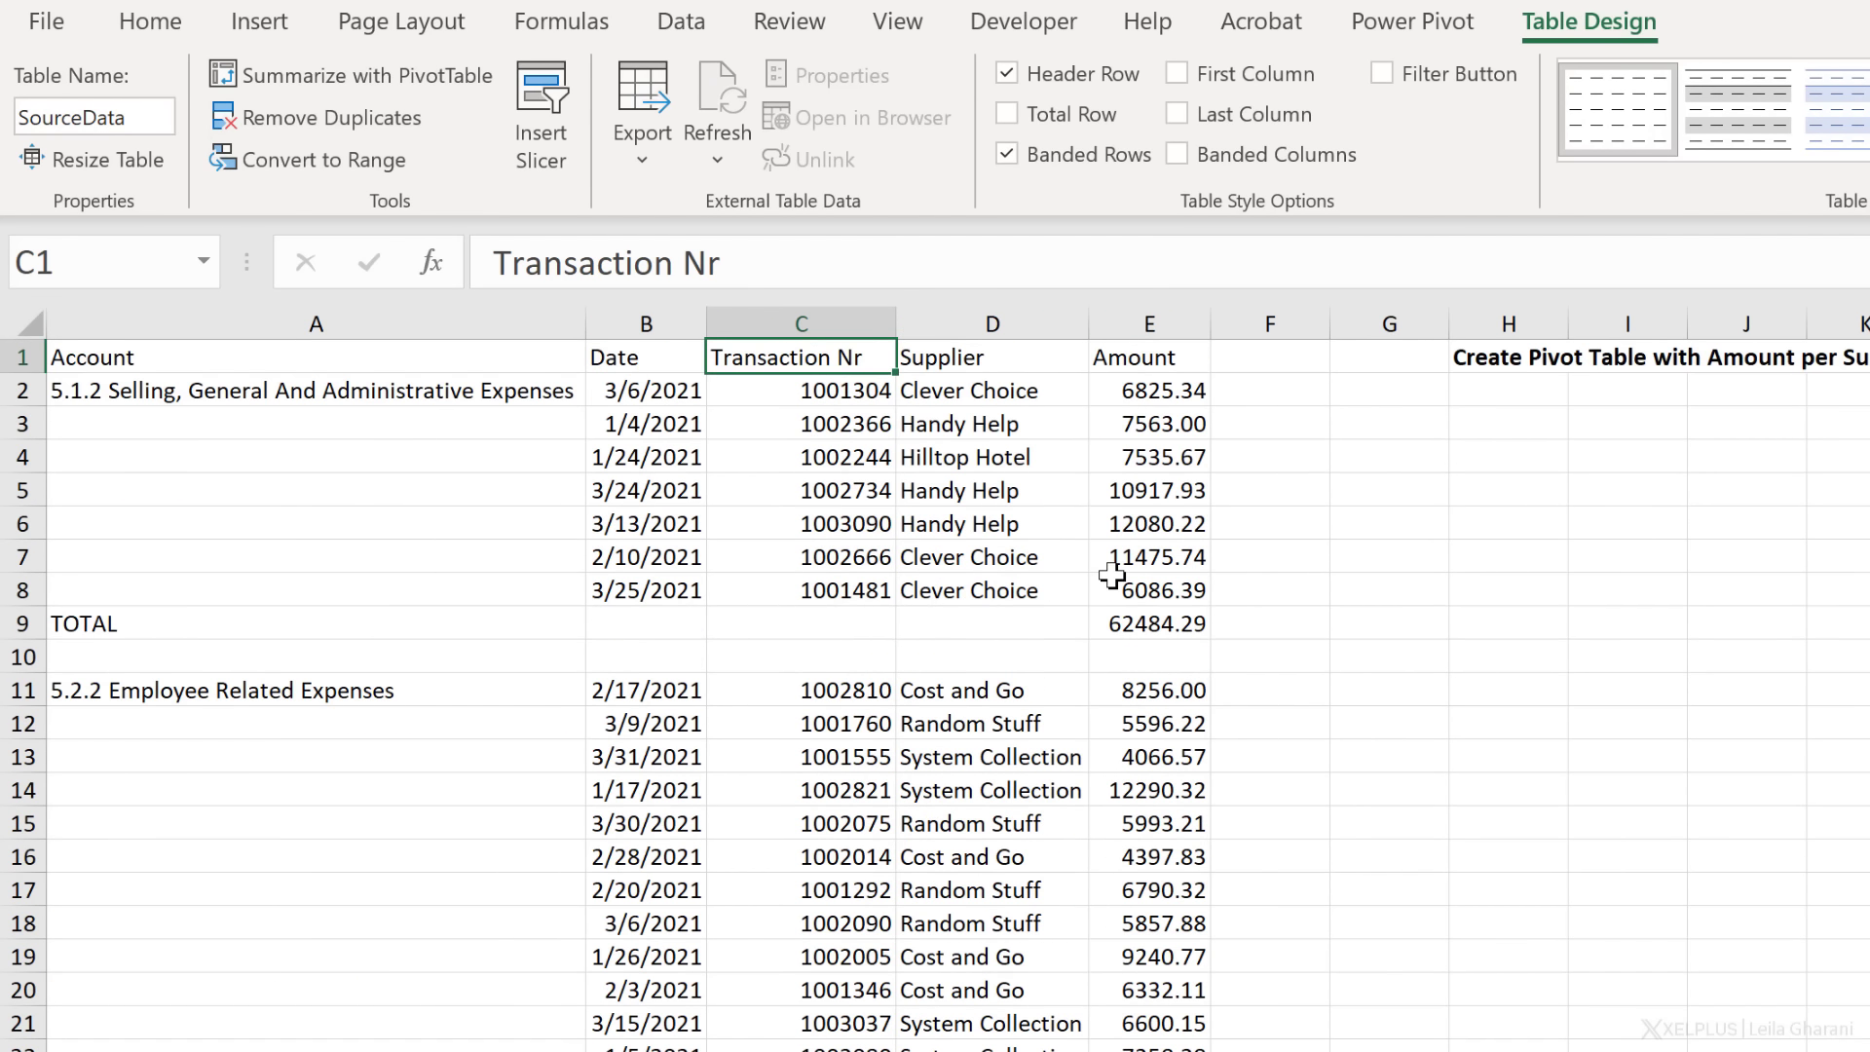
click(779, 523)
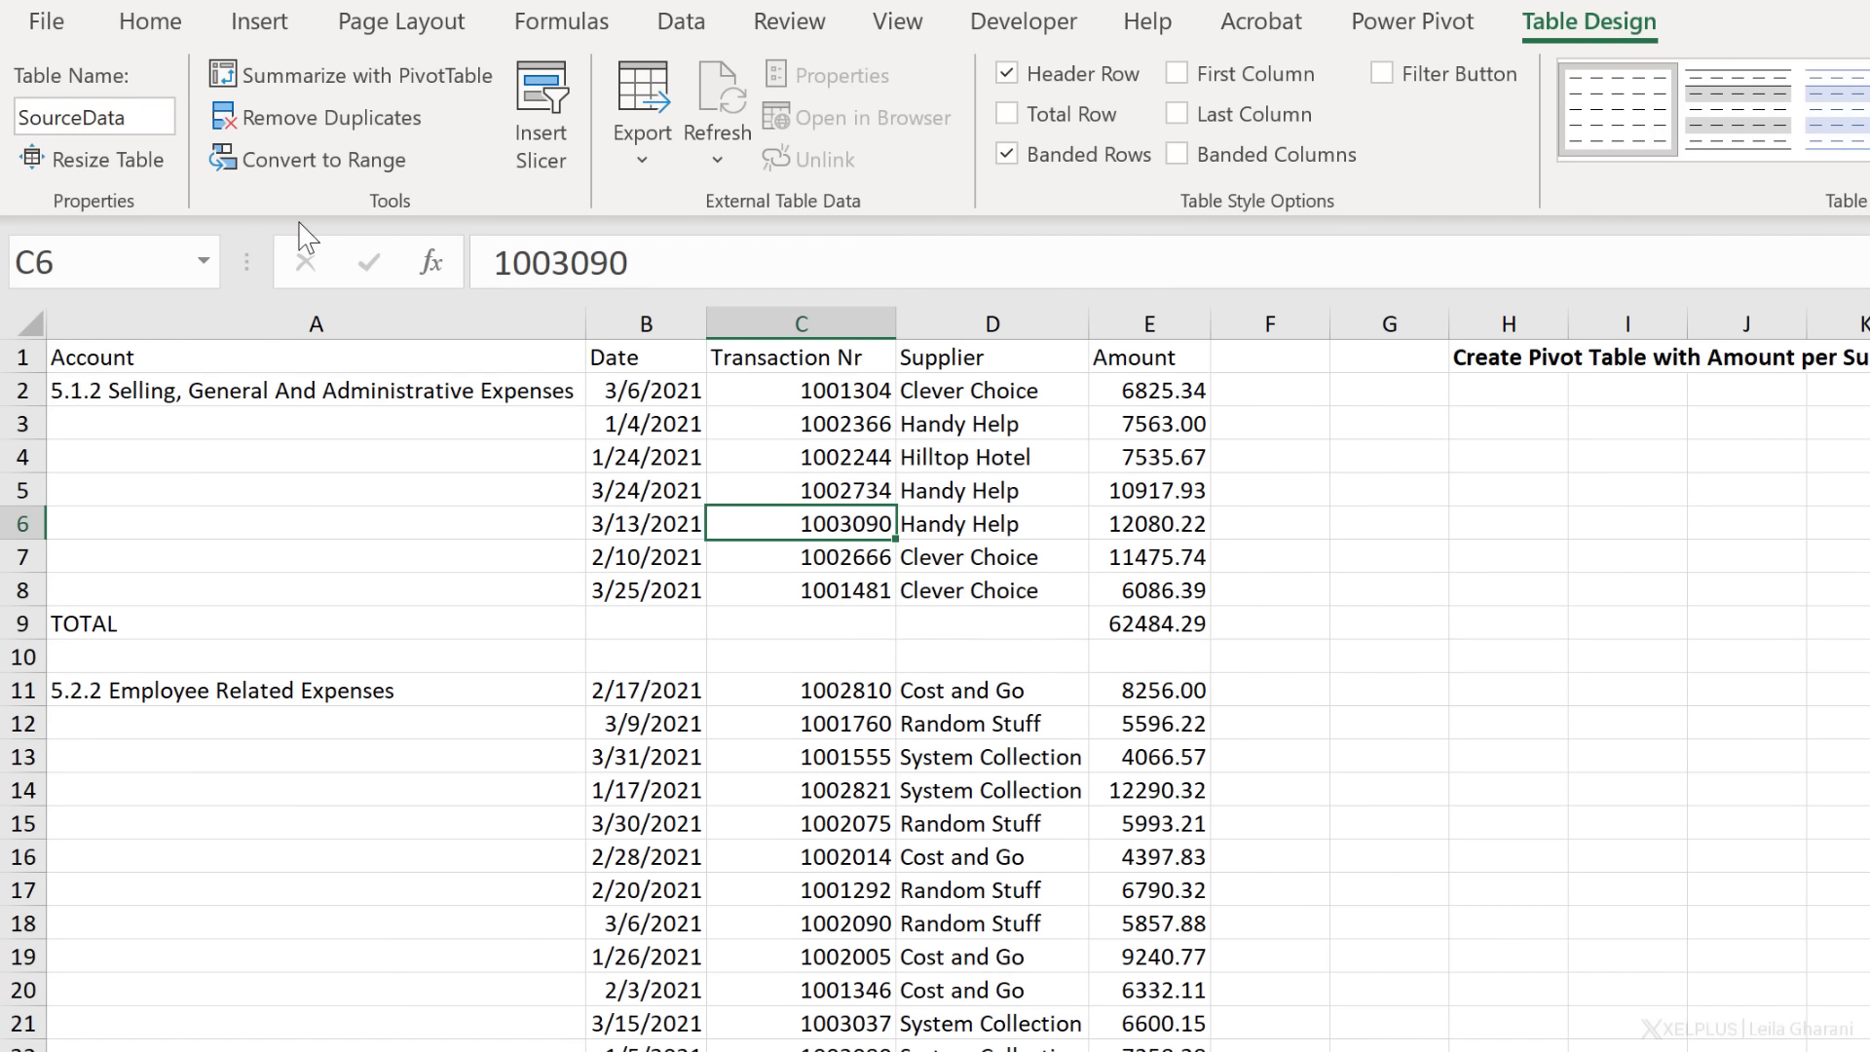
click(683, 23)
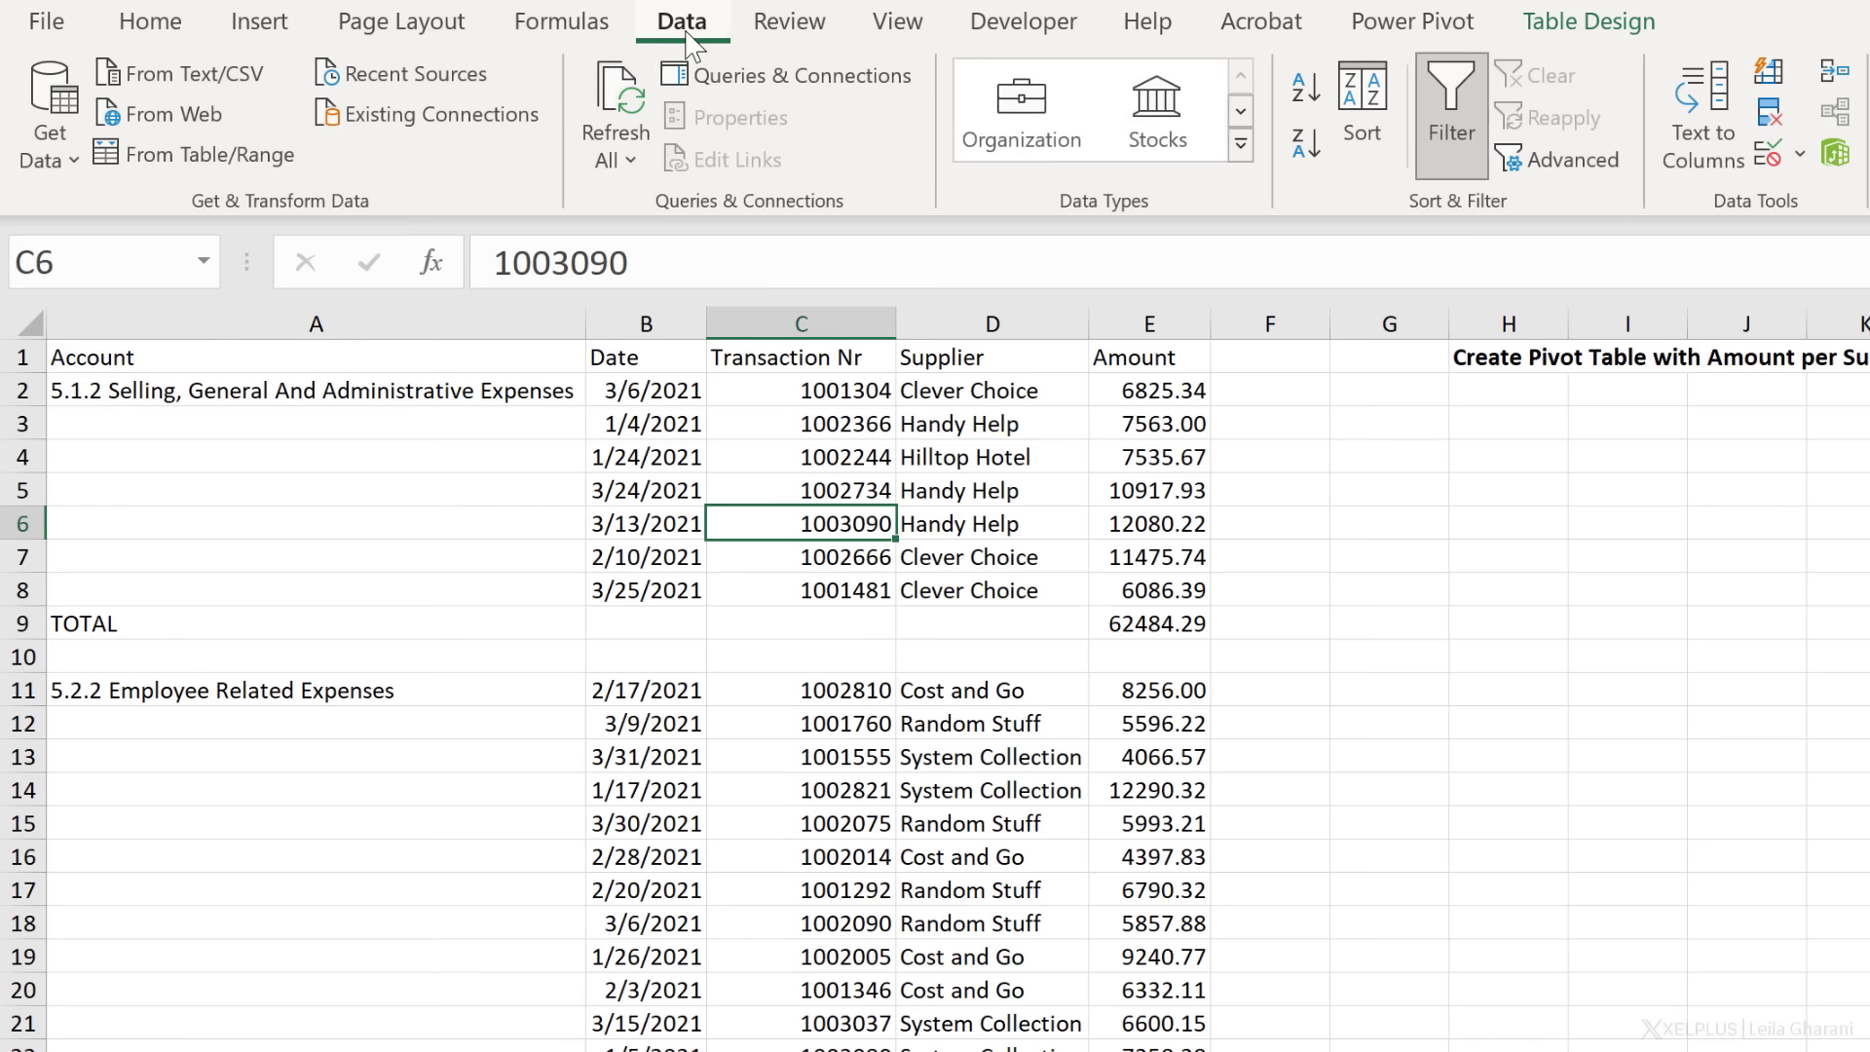
click(277, 155)
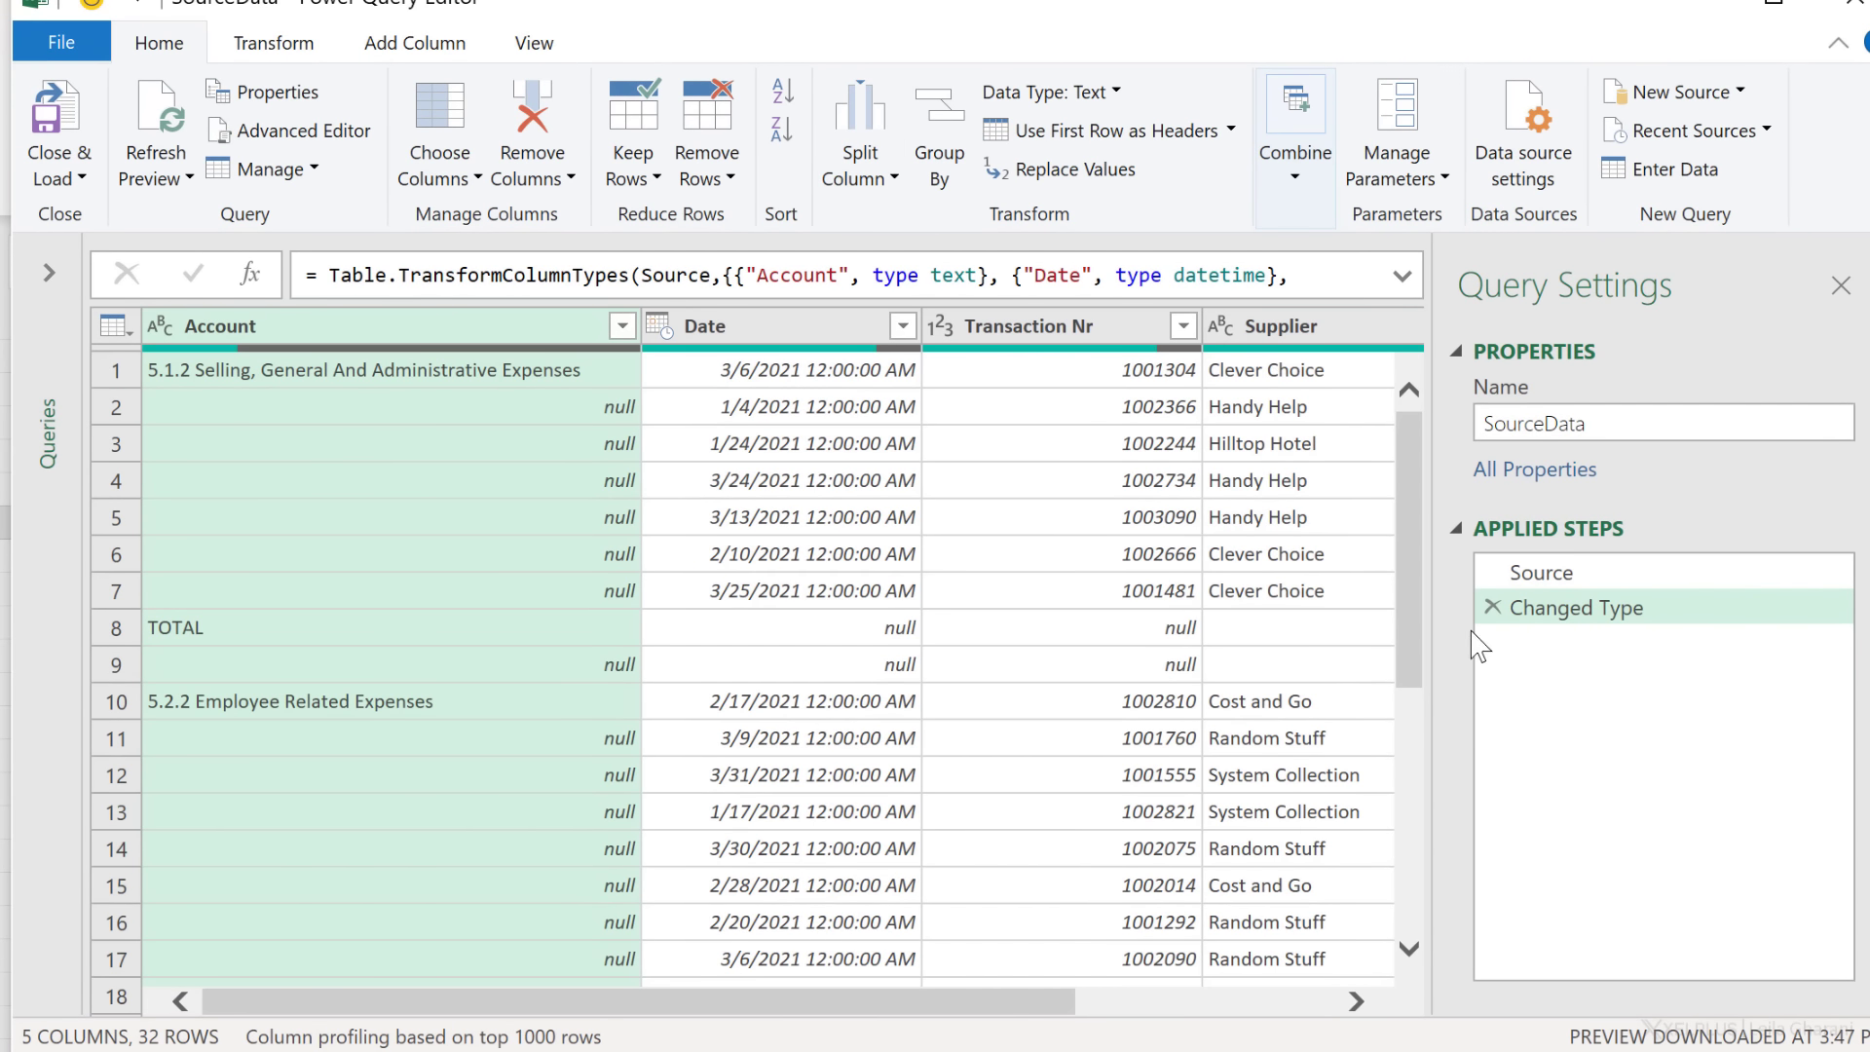
click(1491, 606)
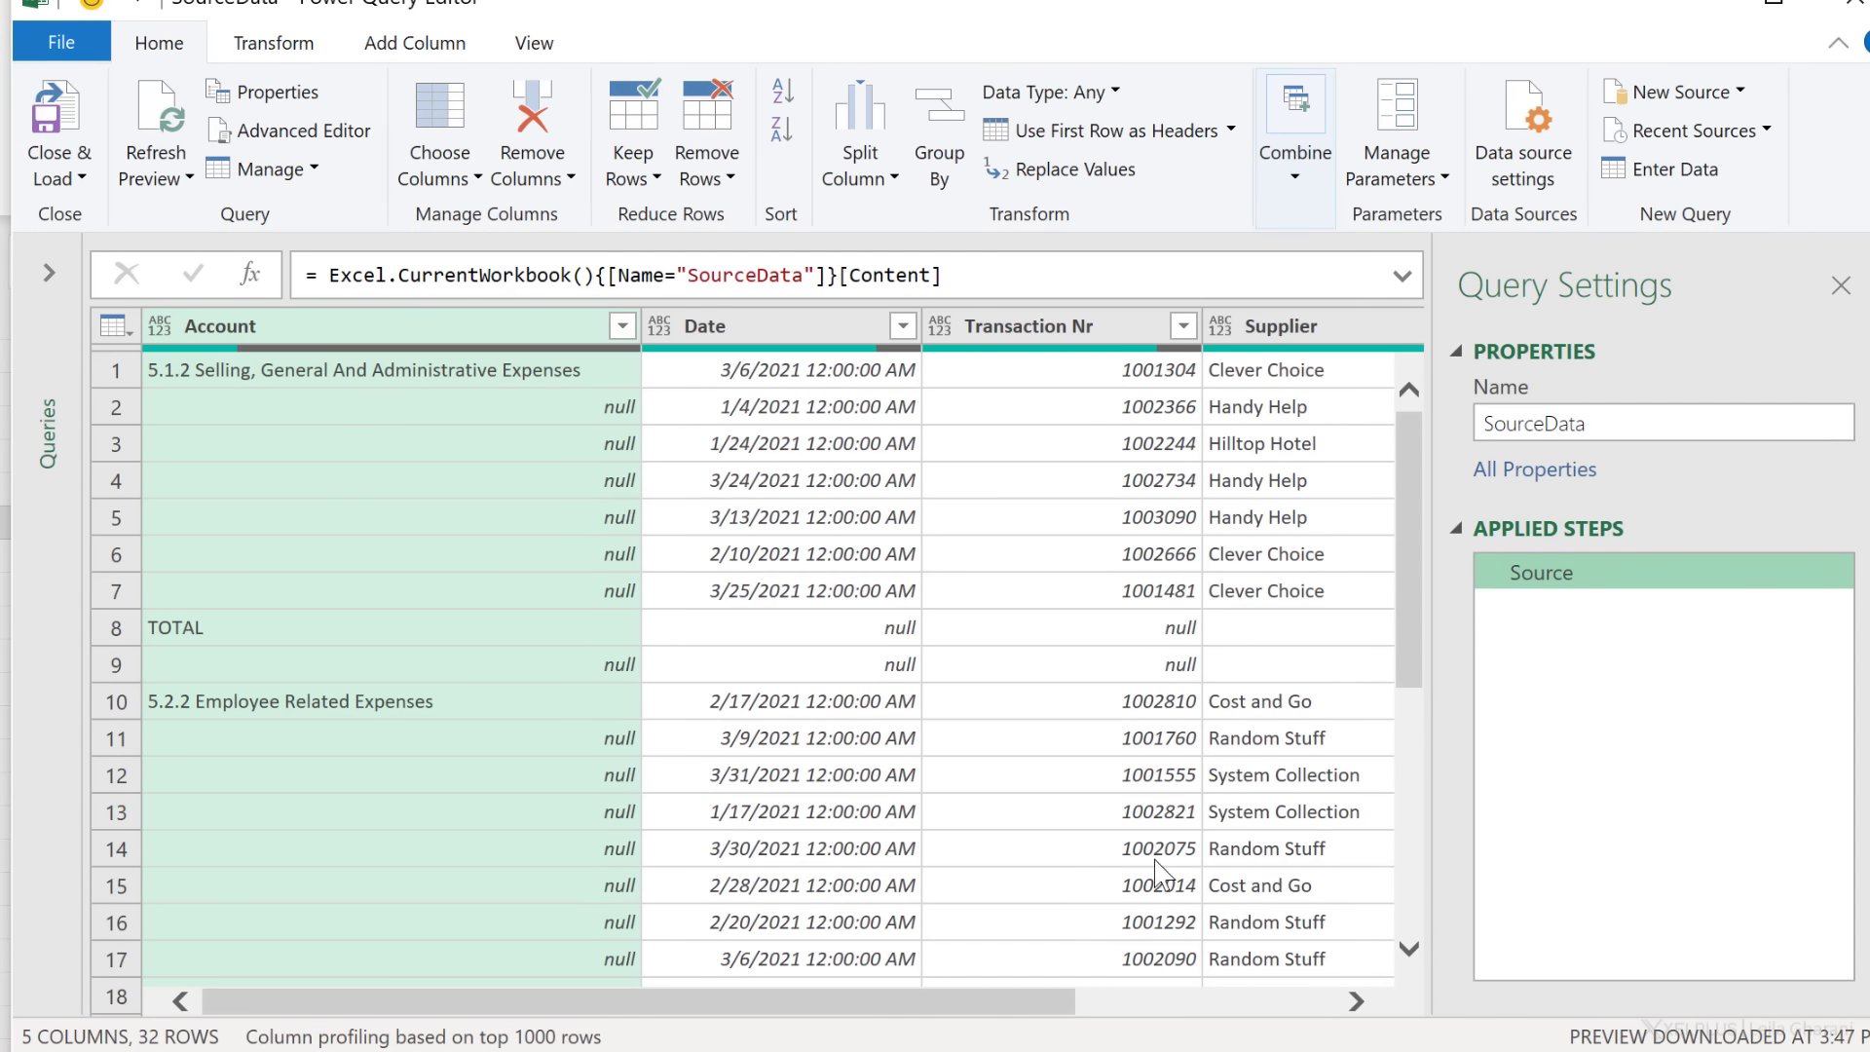
Step: Filter the null rows out of the Amount column
drag(1013, 1013, 1276, 1008)
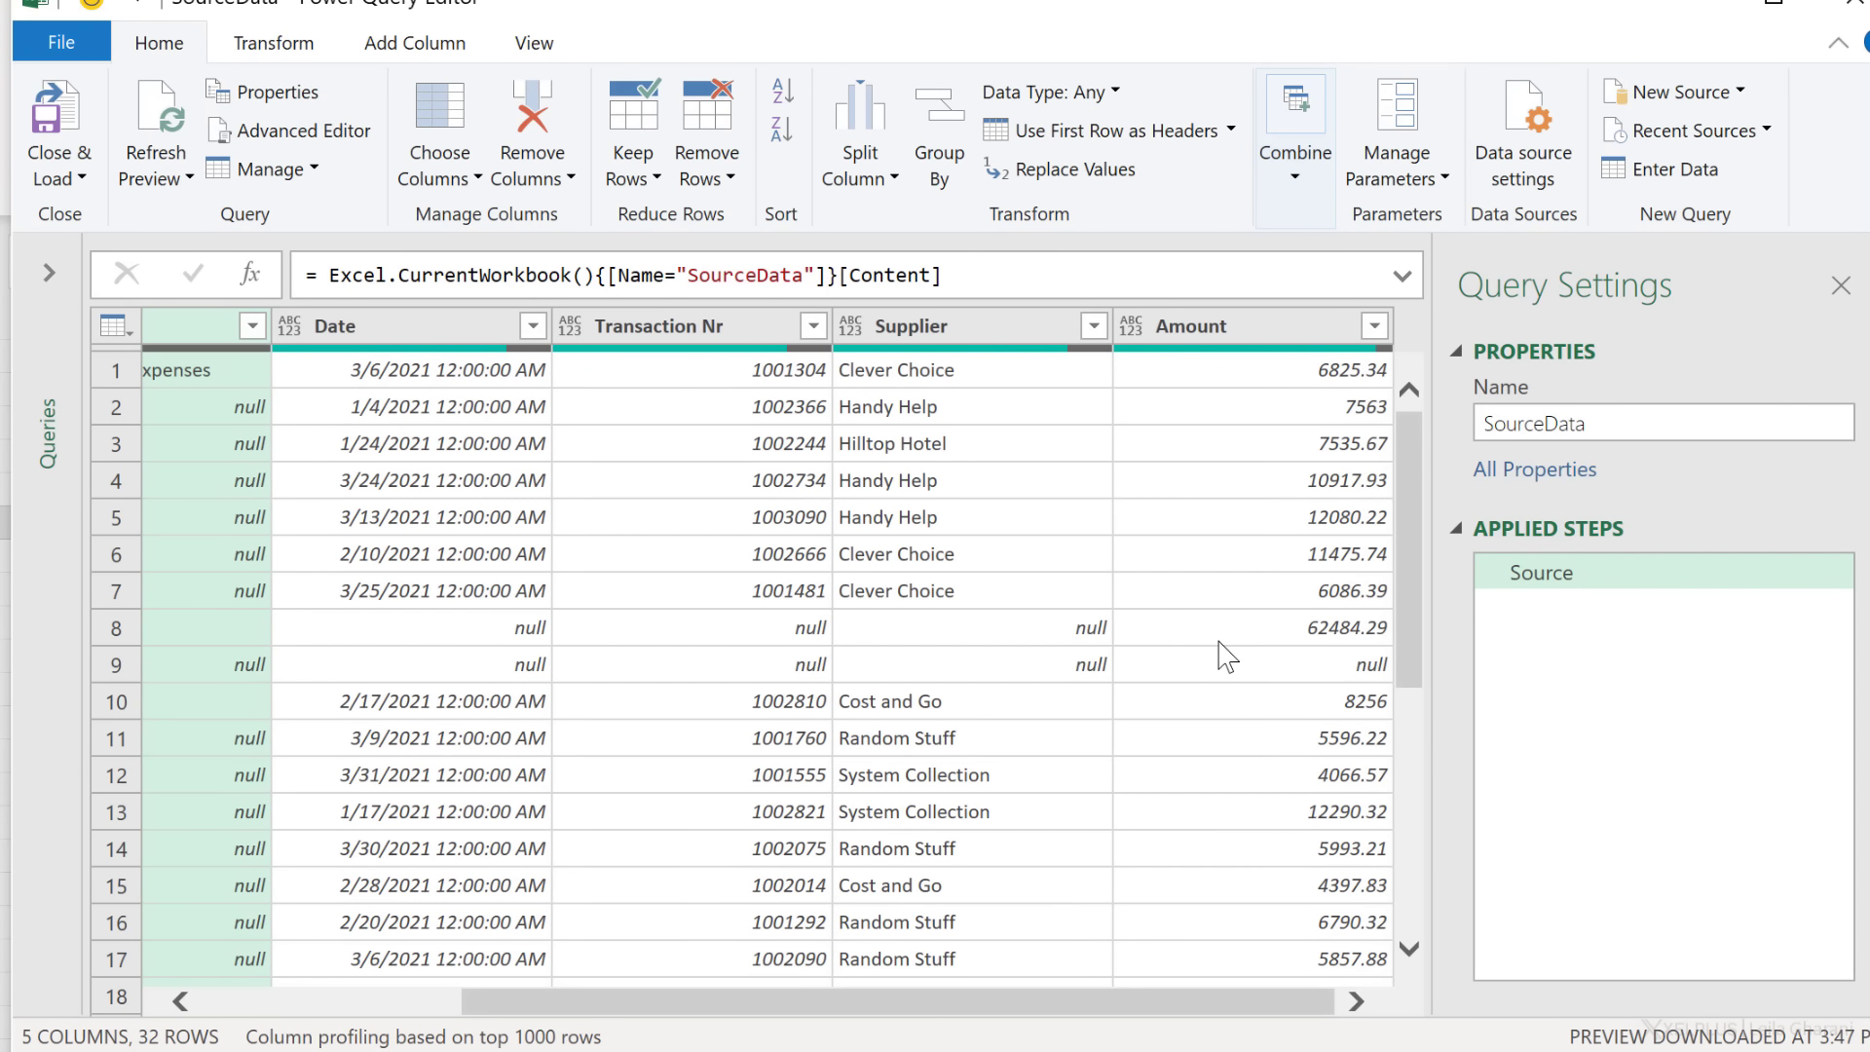
click(1223, 666)
scroll(1223, 668, down, 5)
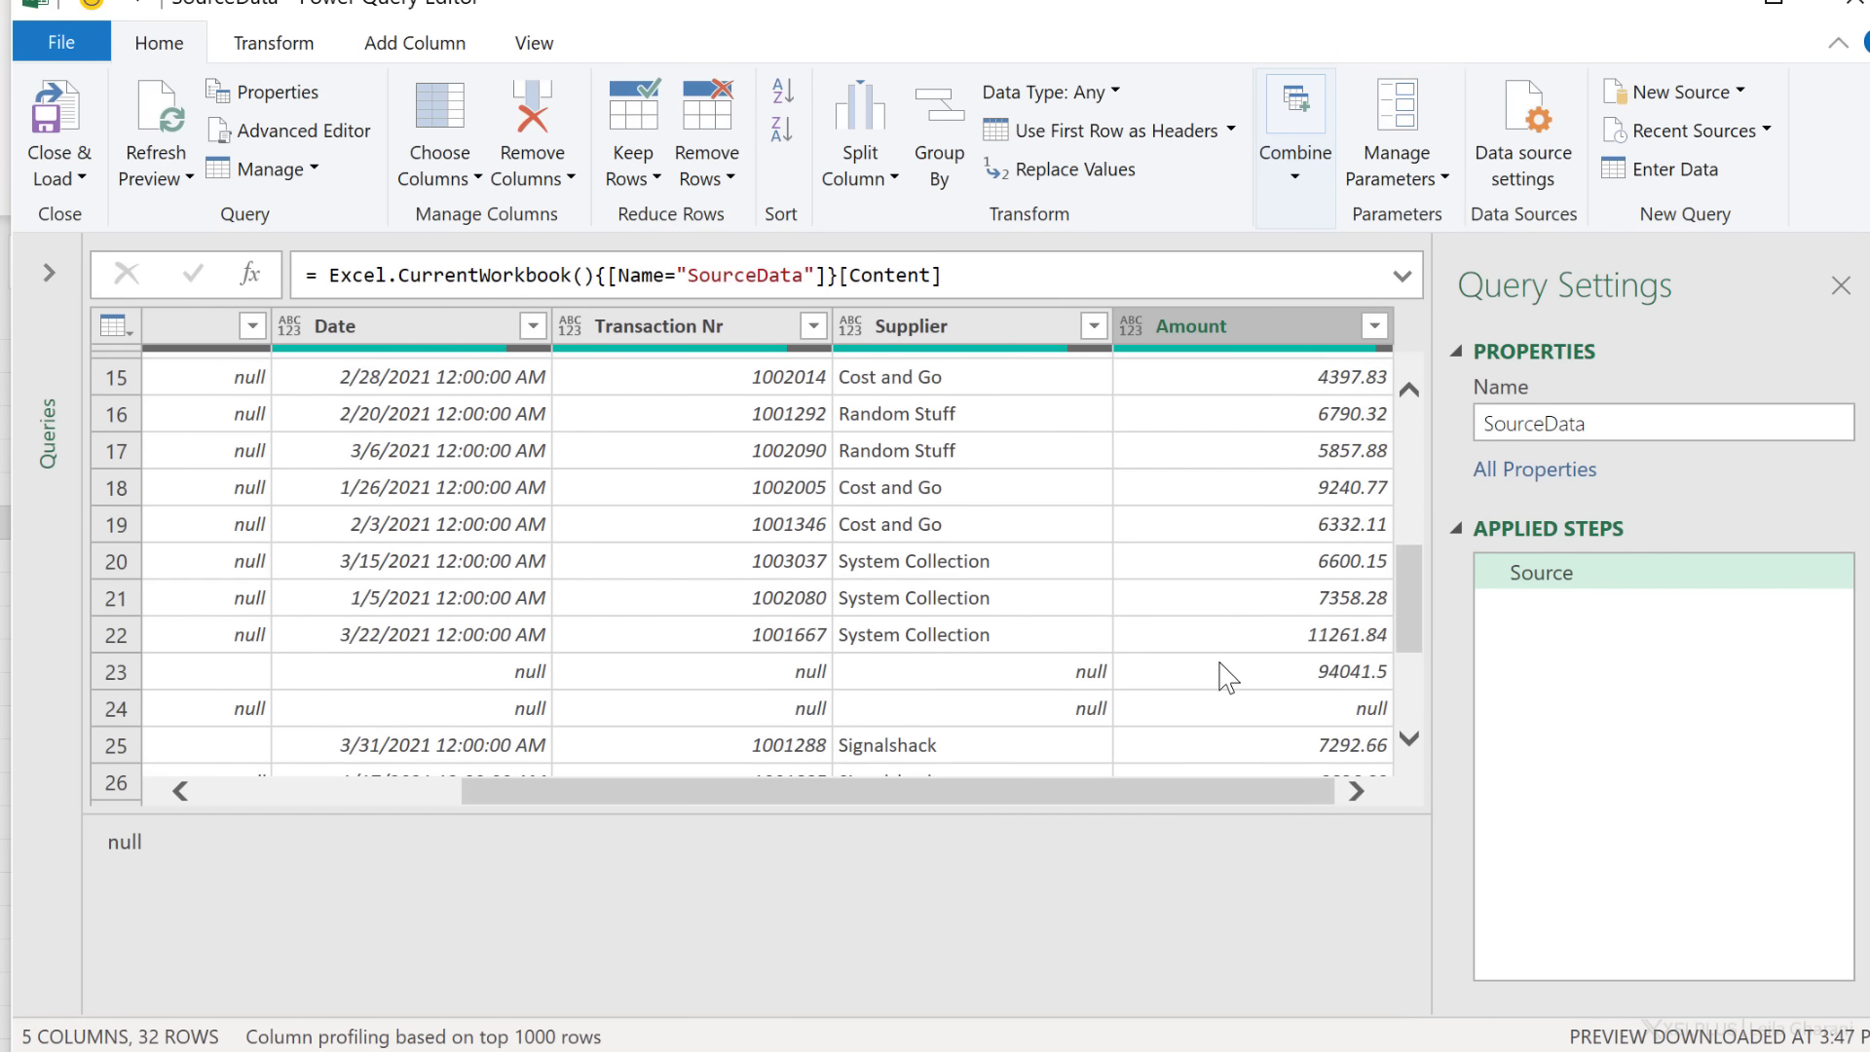
scroll(1227, 643, down, 2)
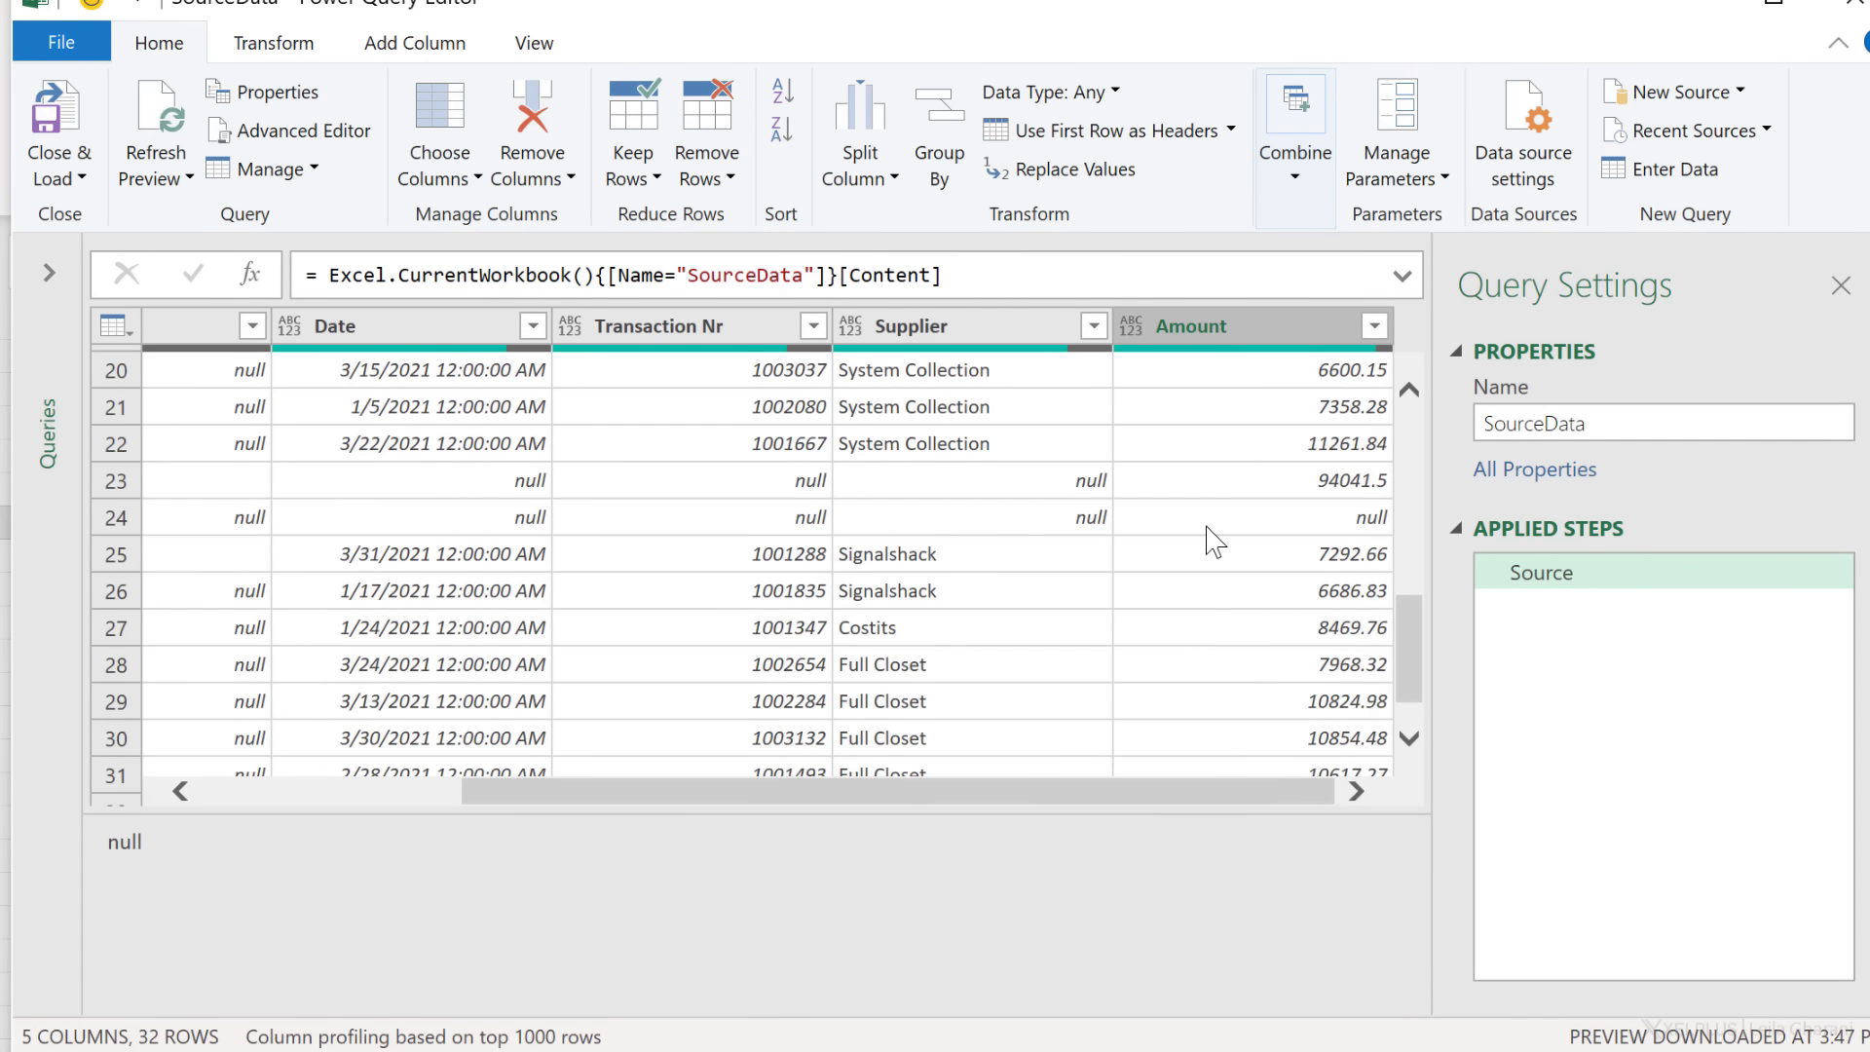
click(1374, 327)
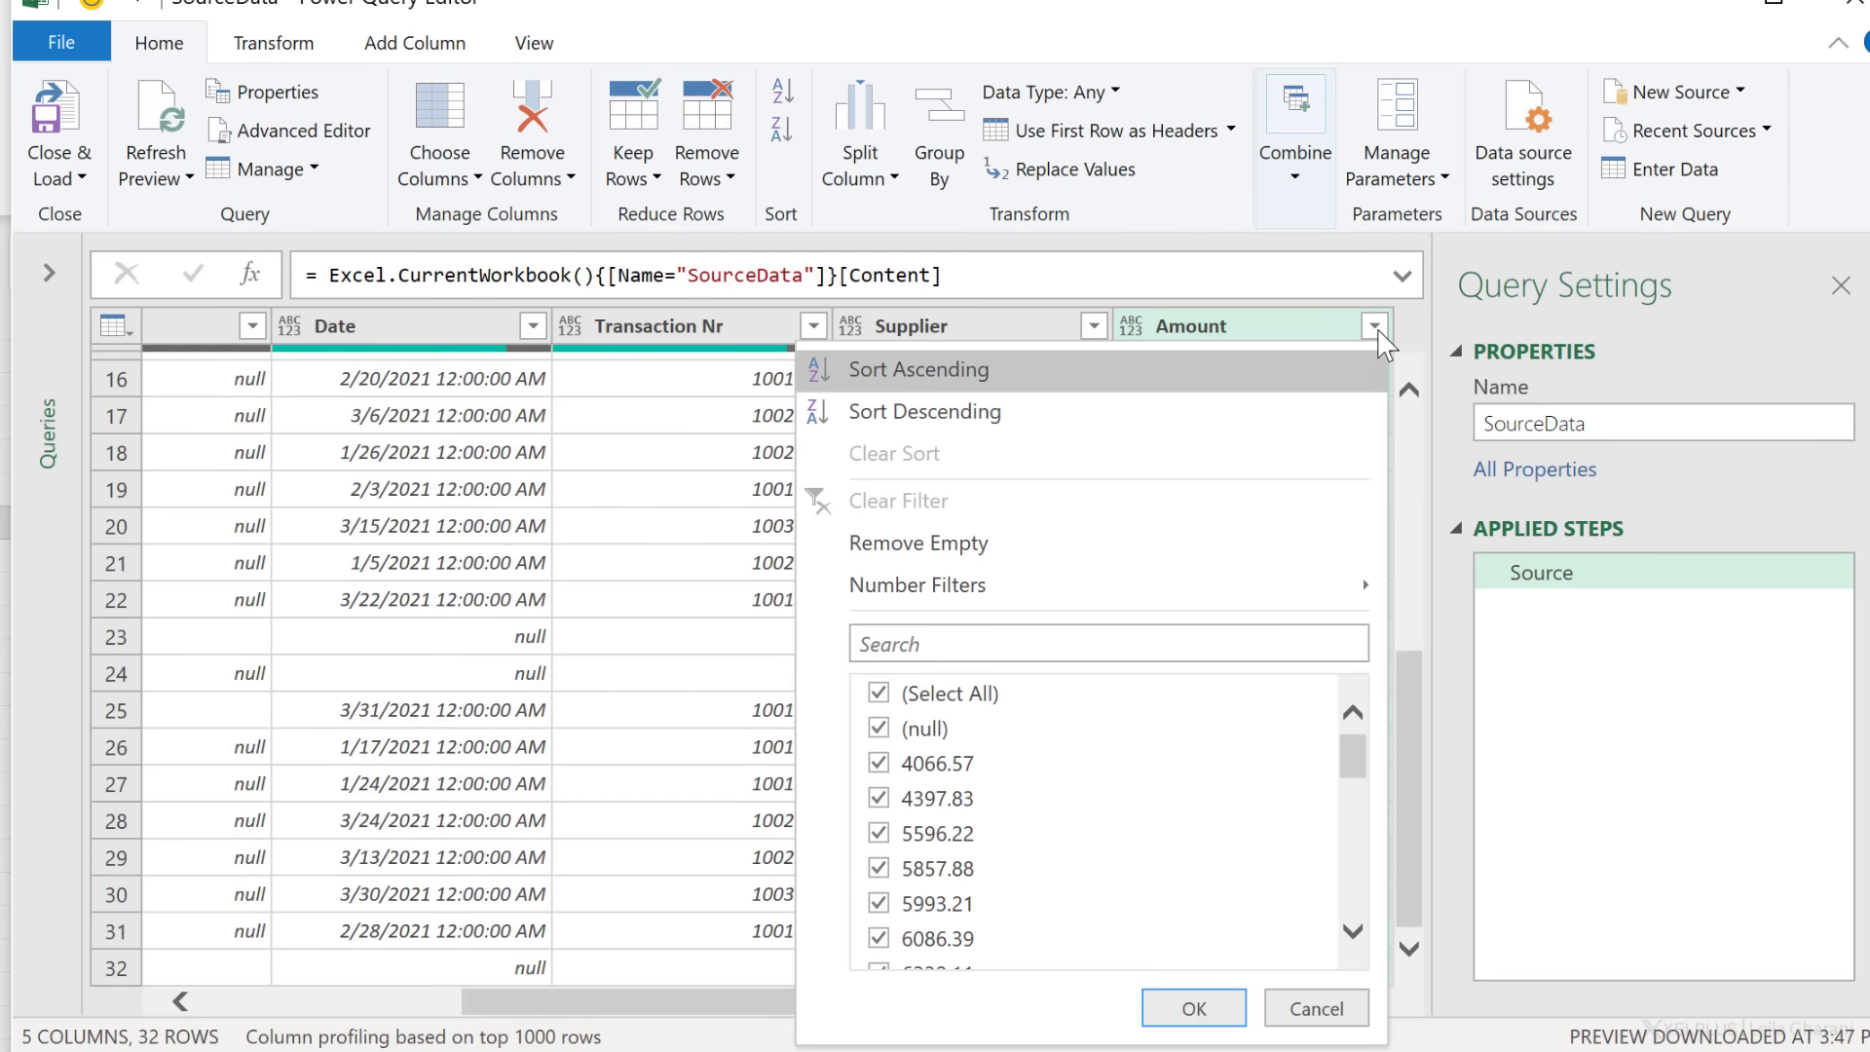
click(881, 730)
click(1193, 1008)
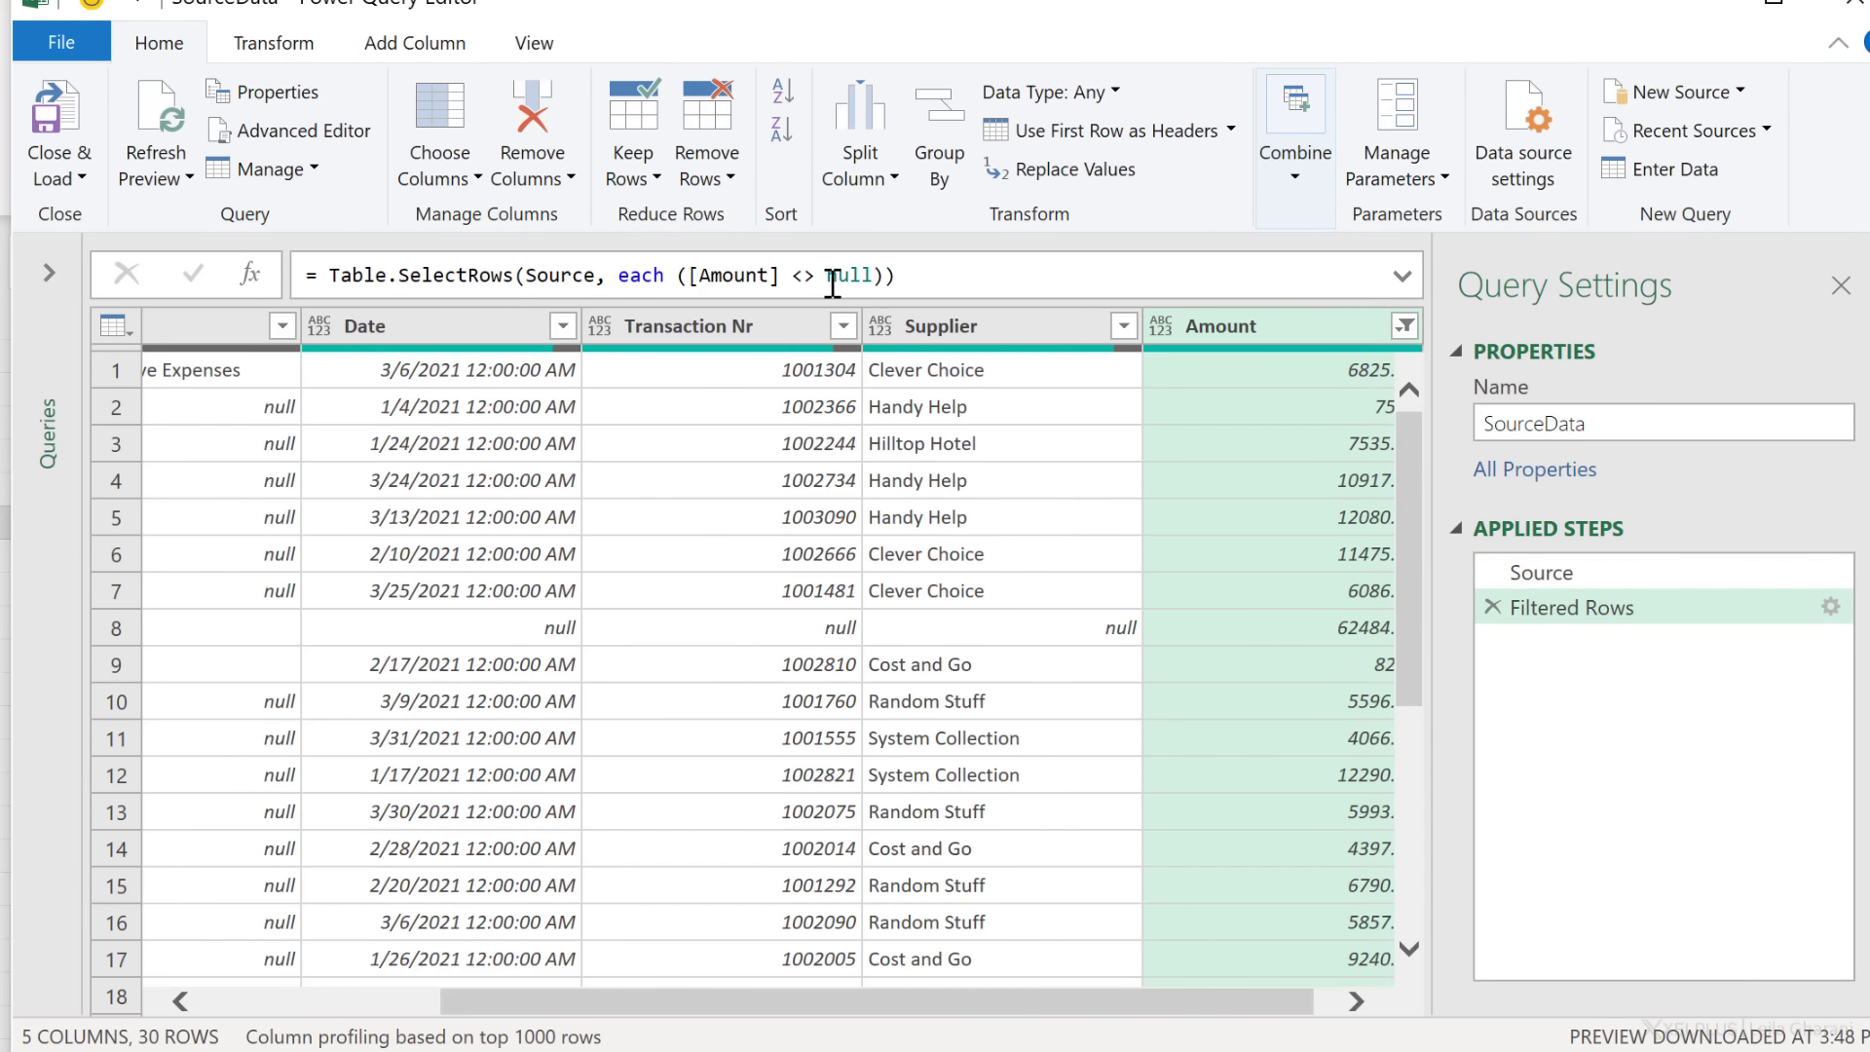
Step: Filter the Account column with a text filter that keeps only rows that do not equal TOTAL
drag(1064, 1014, 743, 1009)
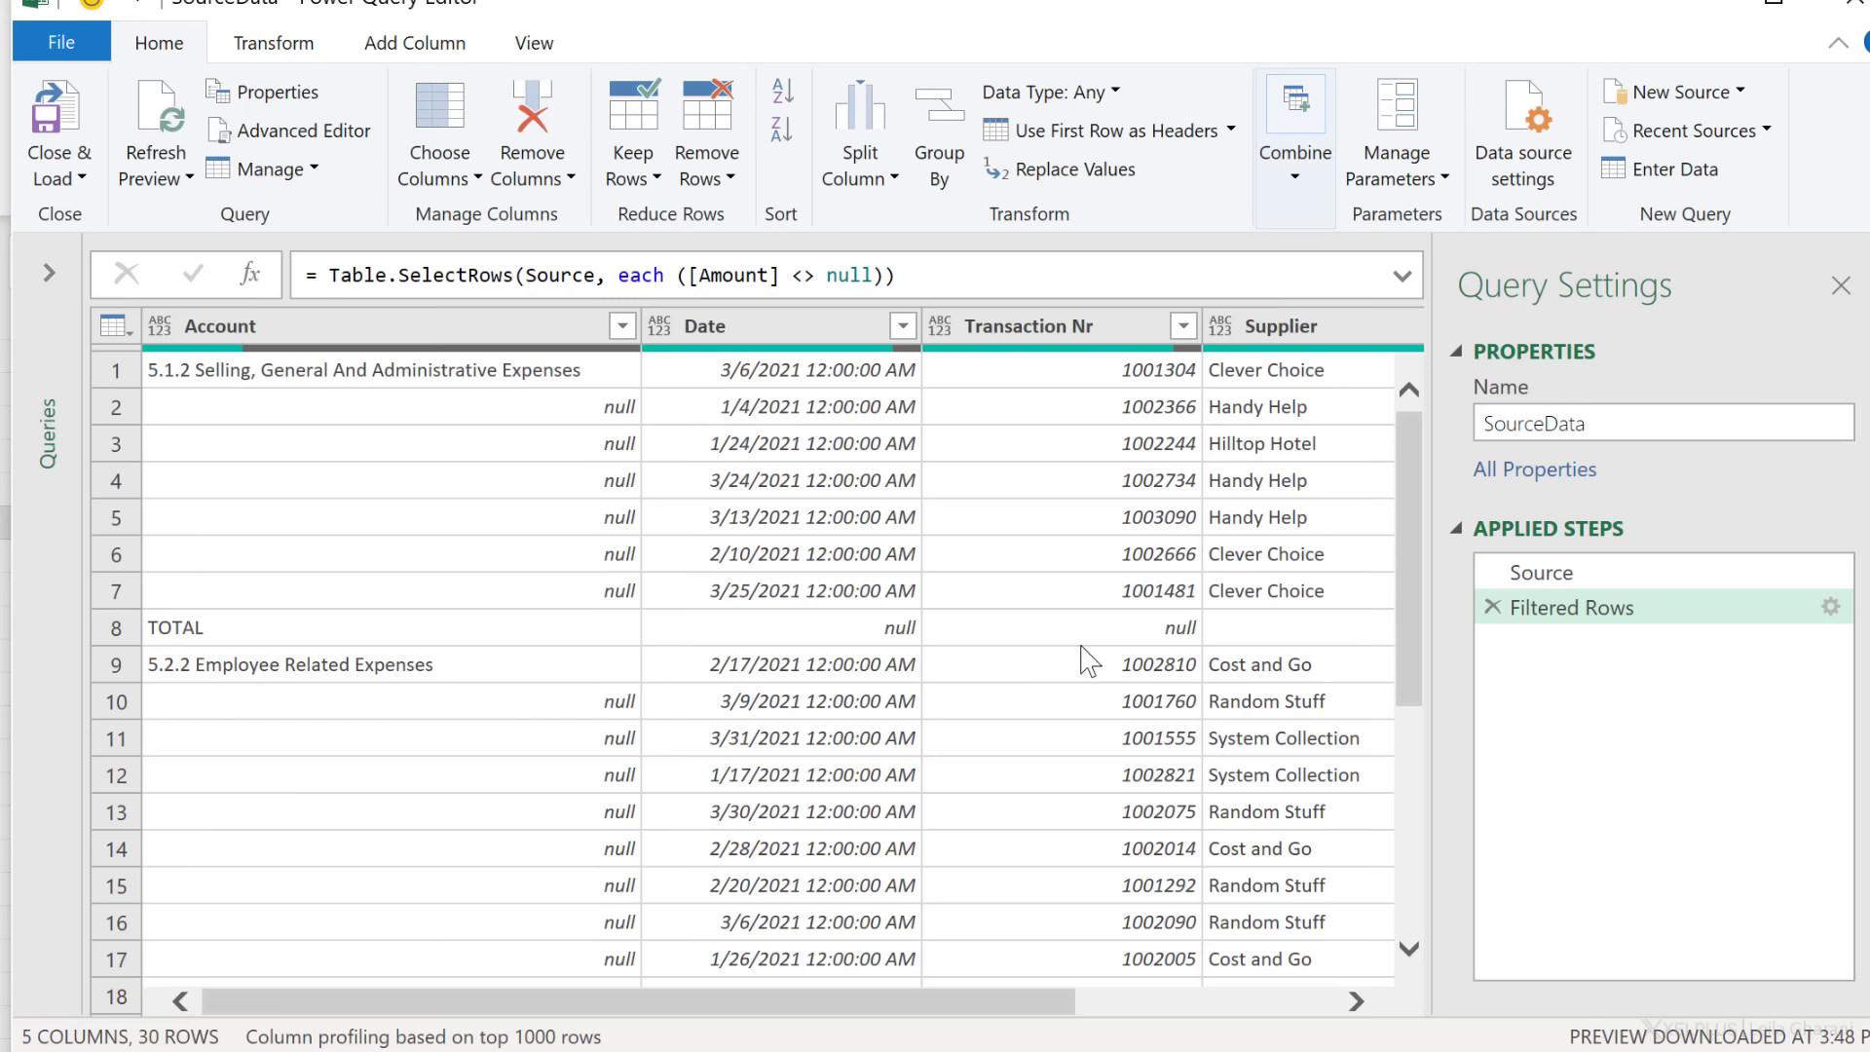
click(621, 326)
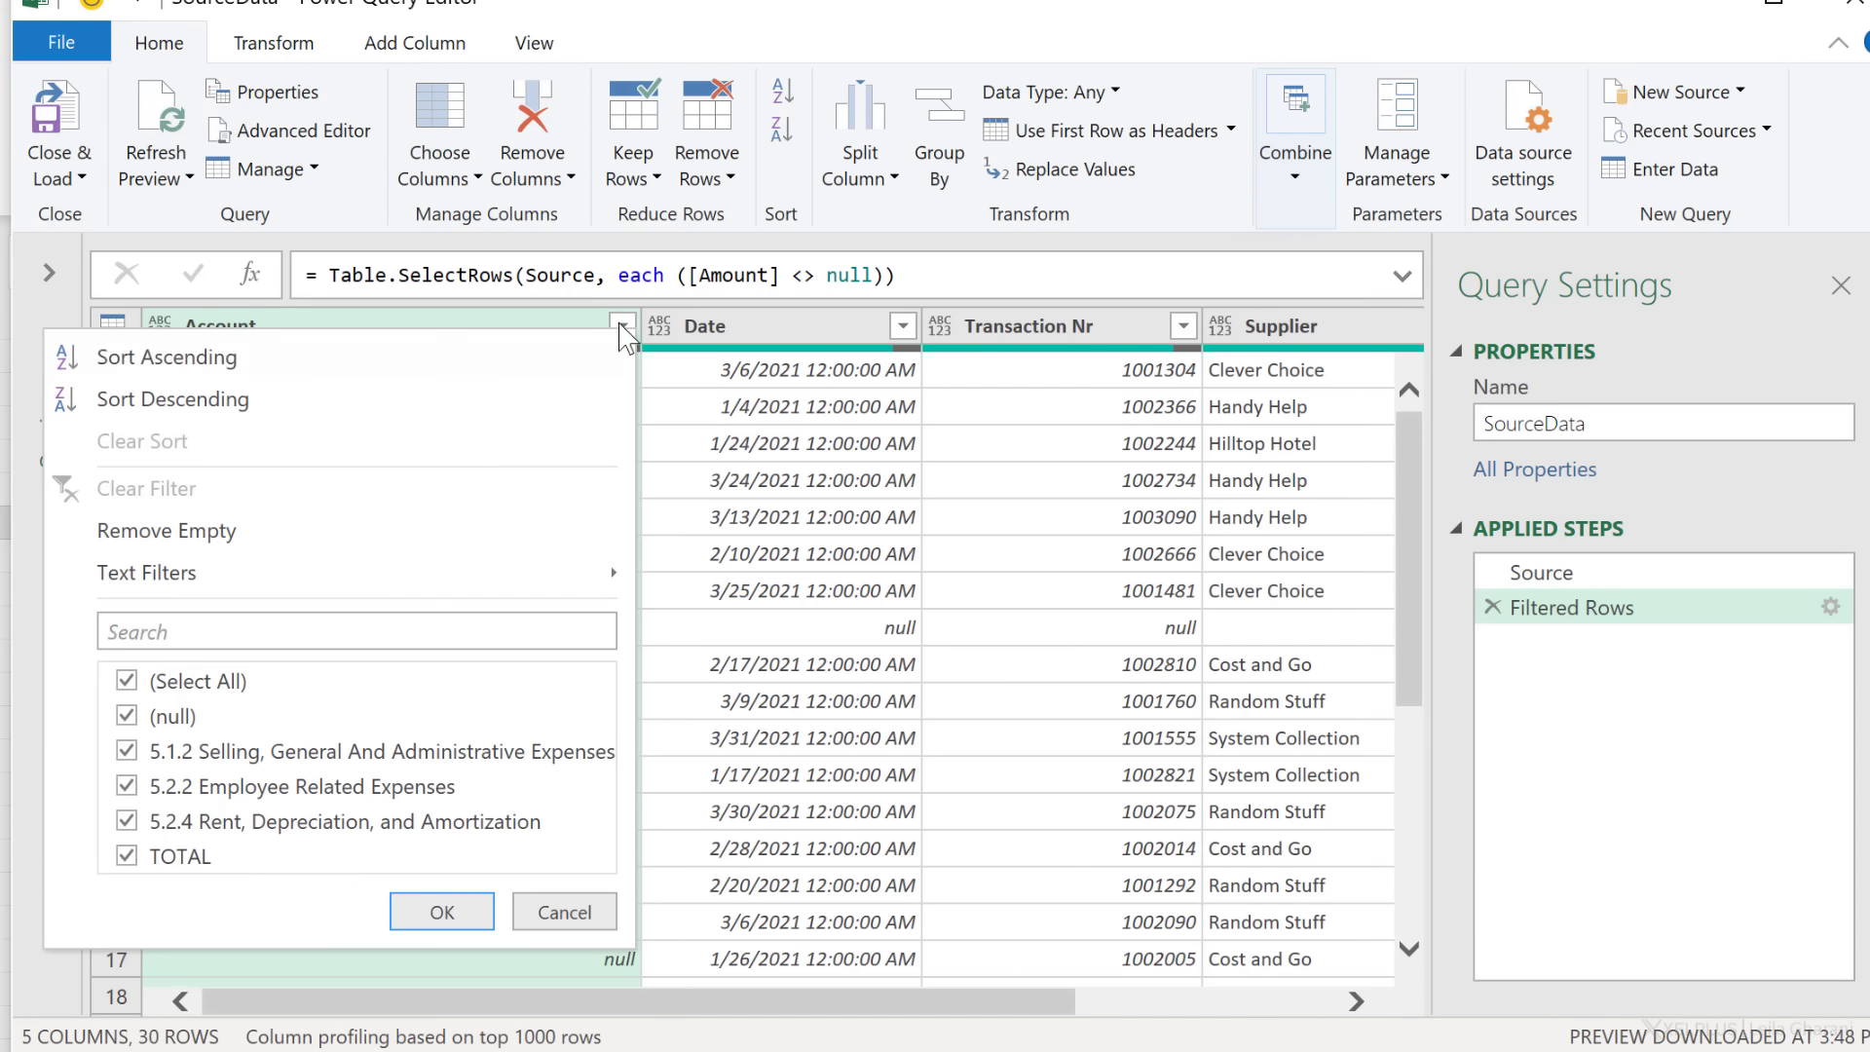
mouse_move(408, 594)
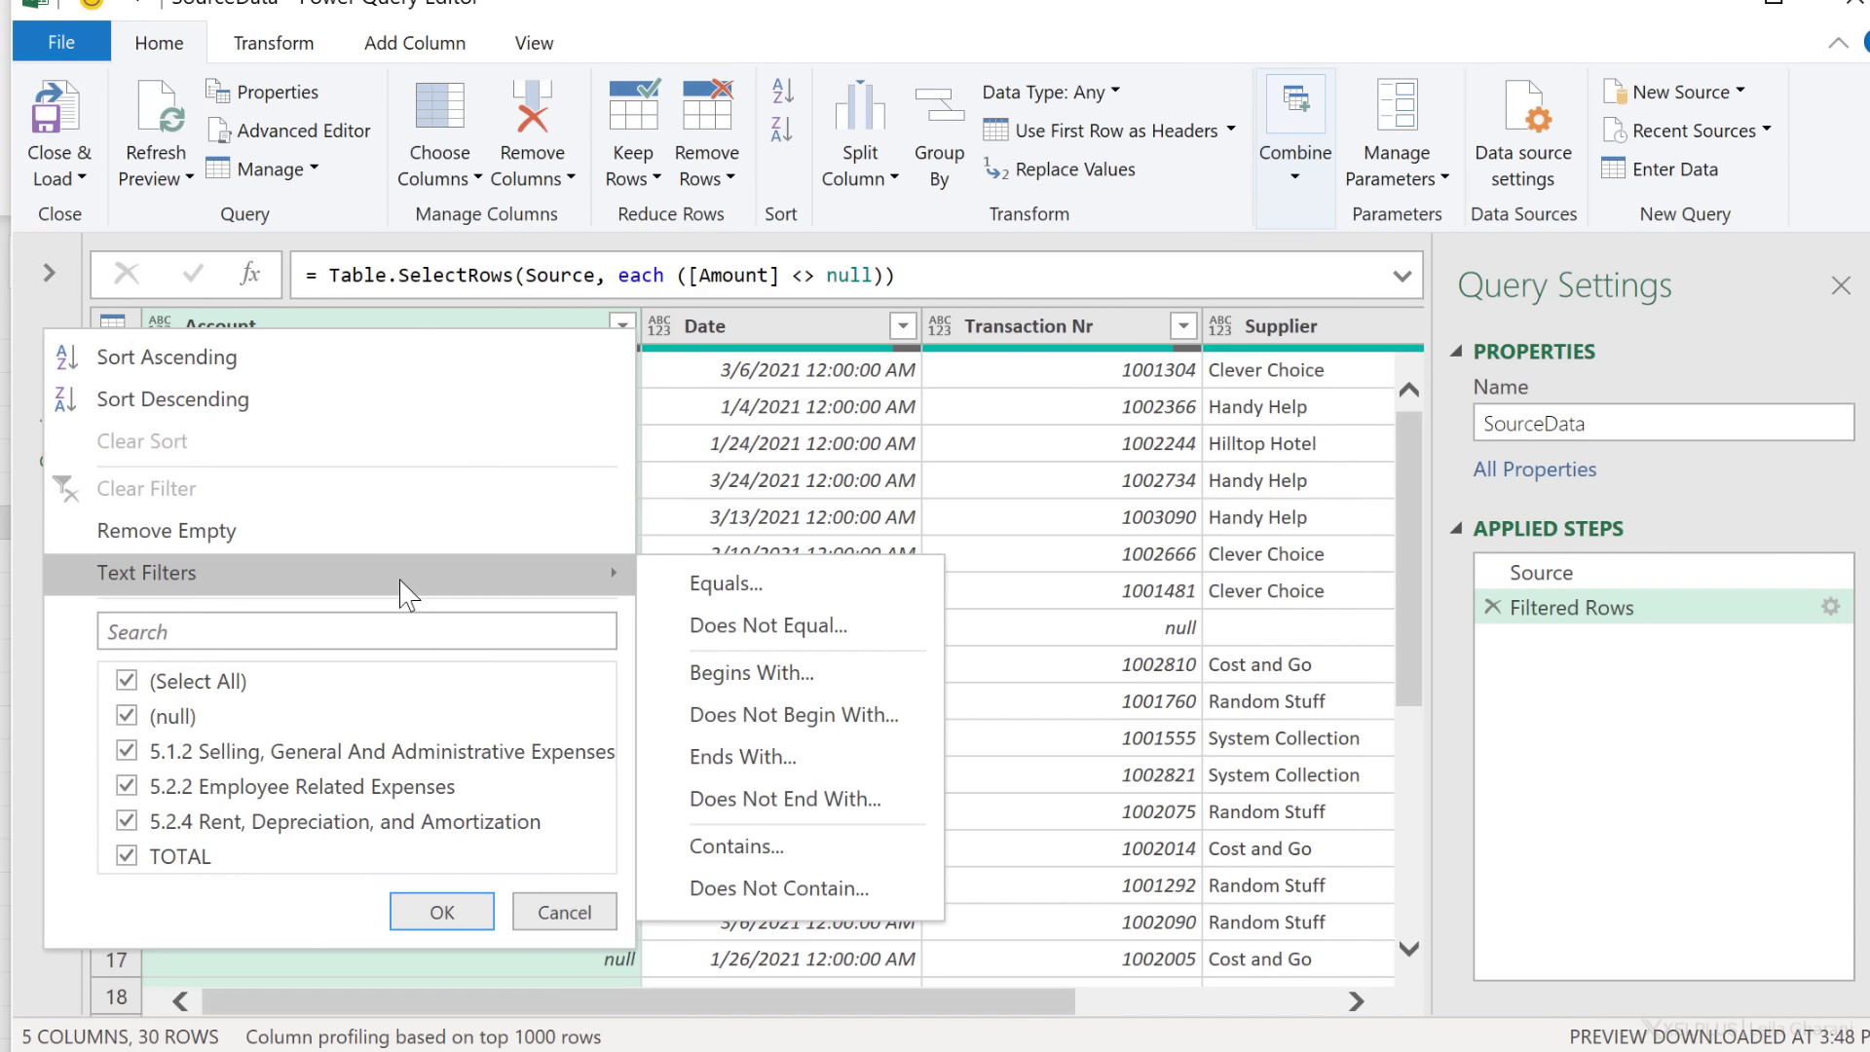
click(731, 613)
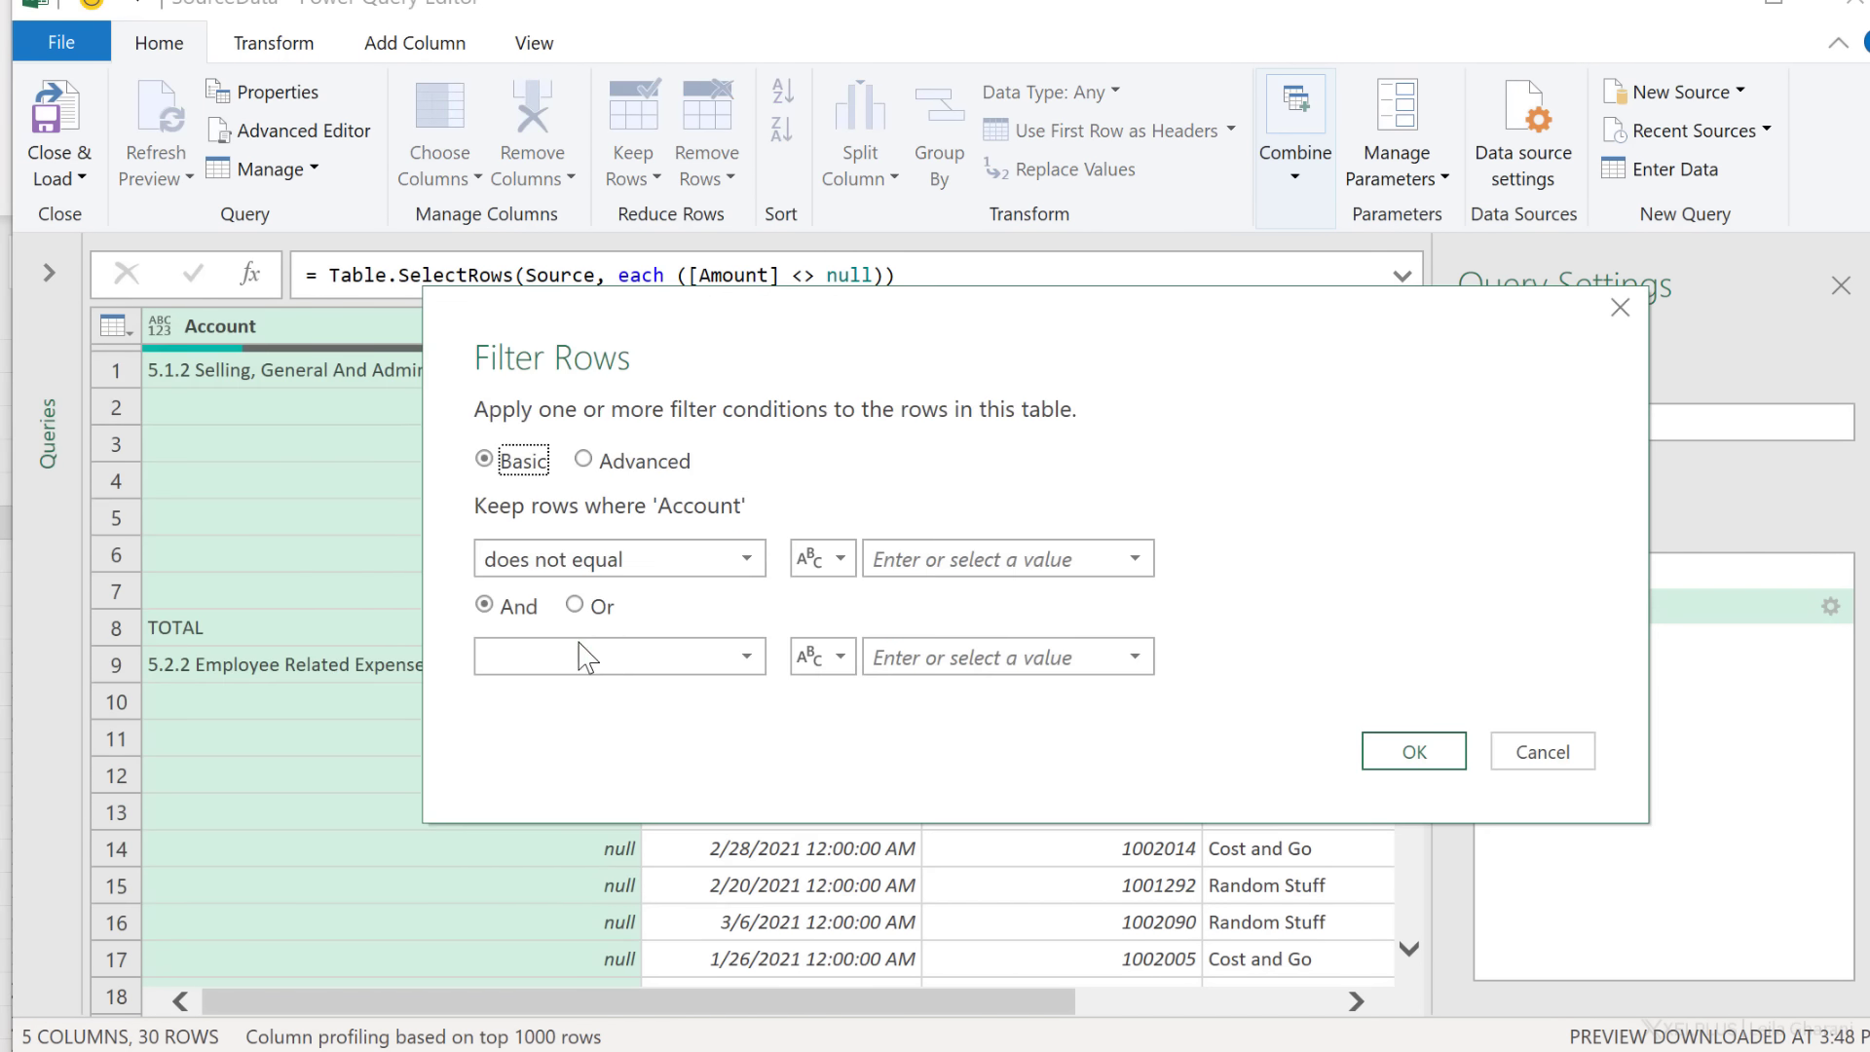
click(926, 556)
text(TO)
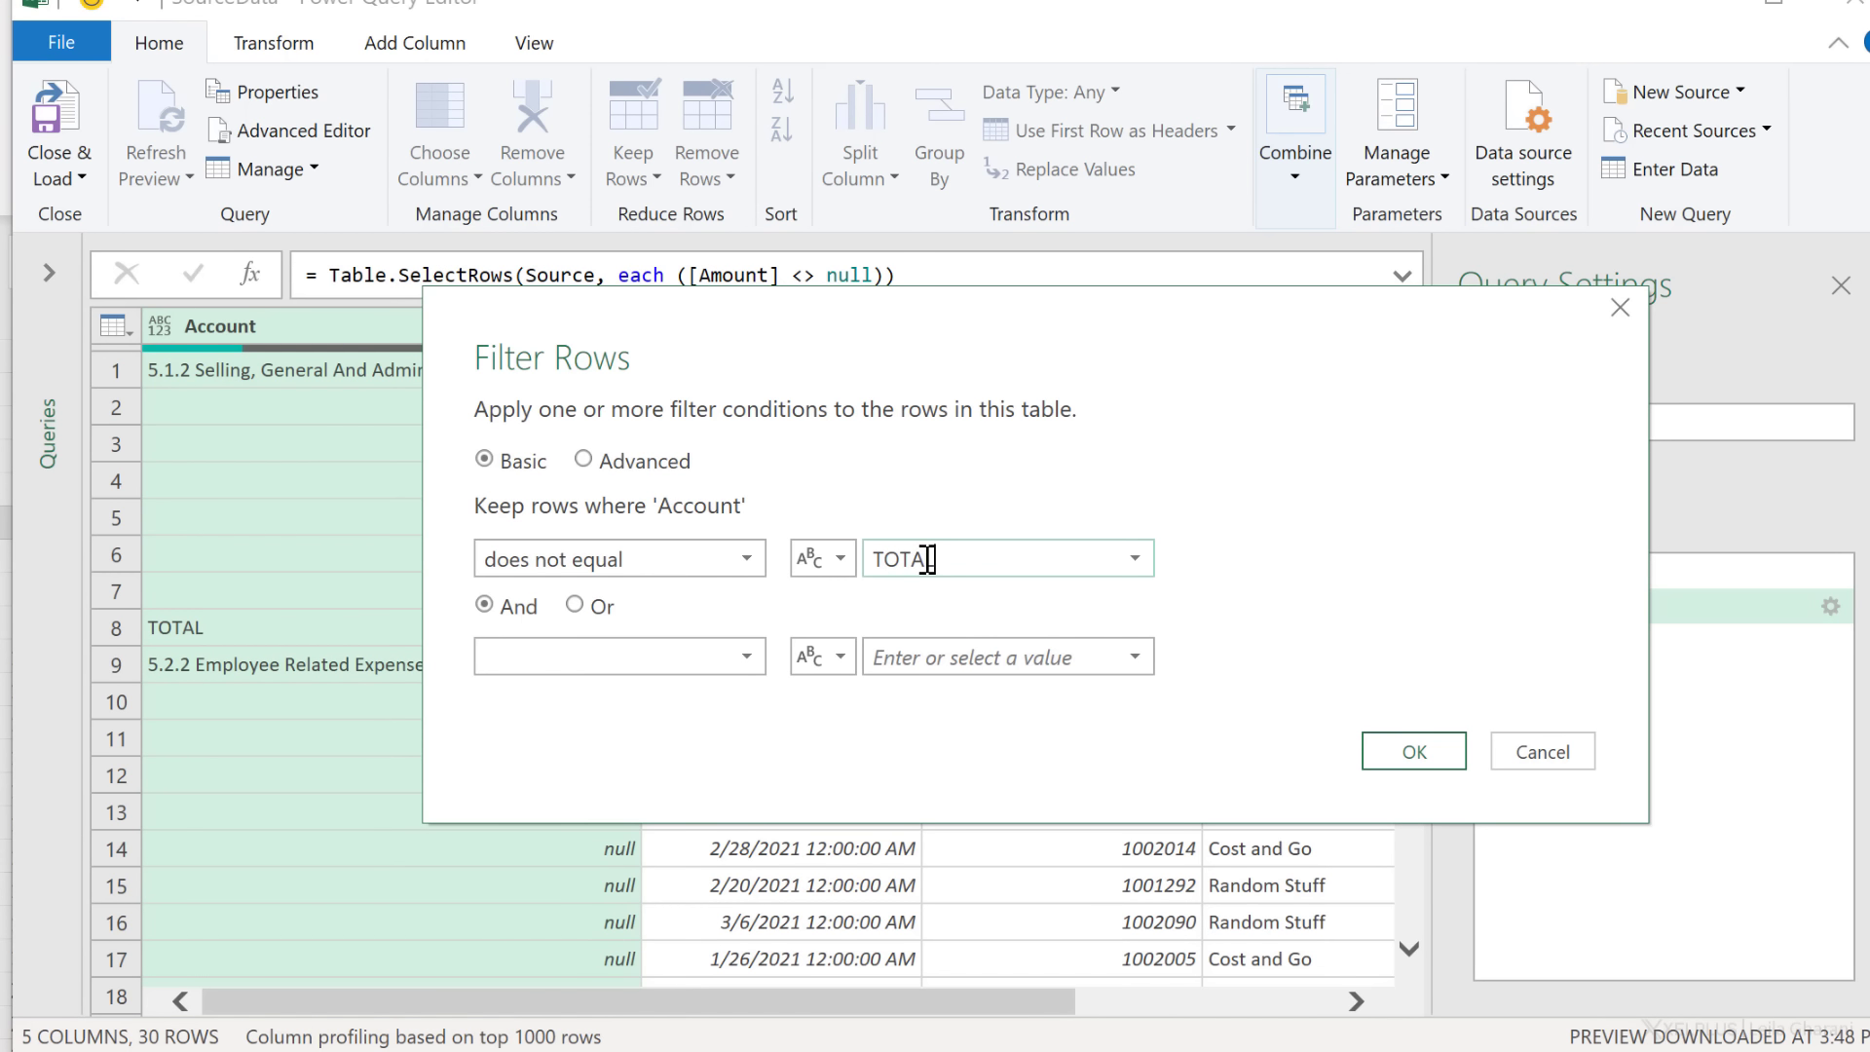
text(TAL)
click(1377, 752)
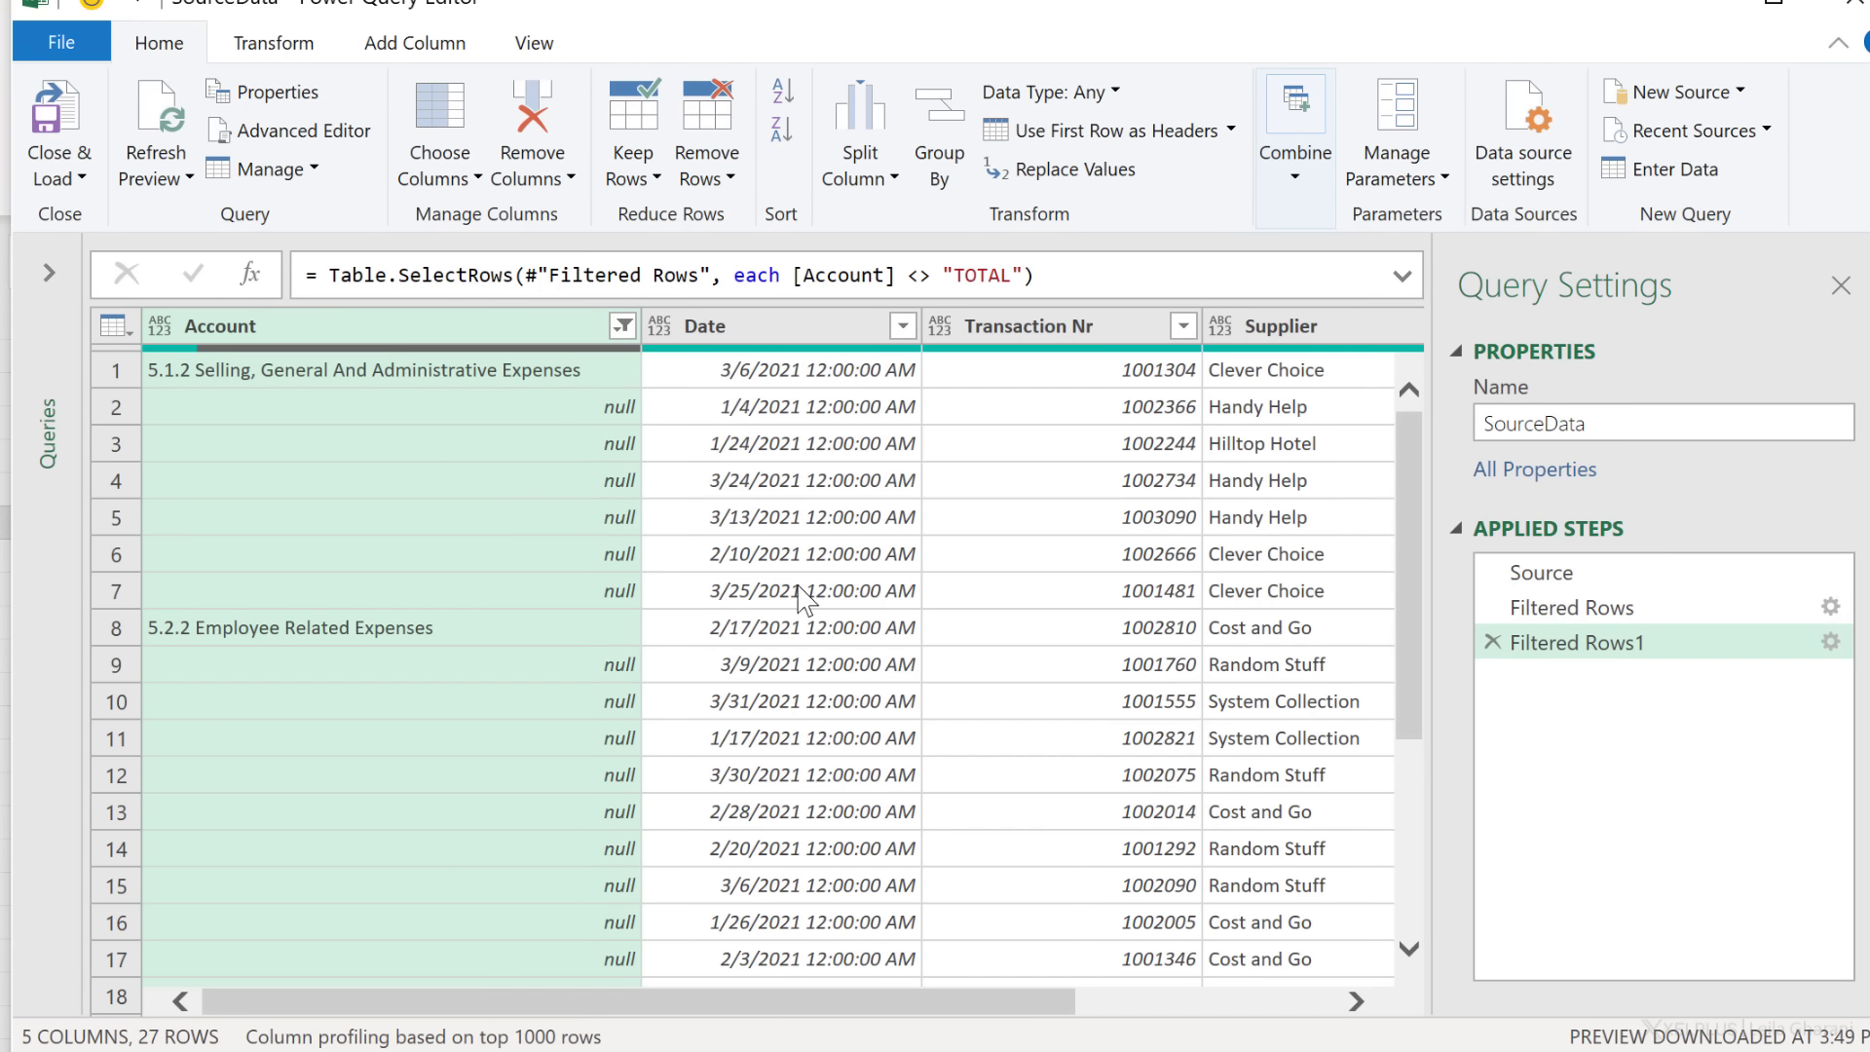
Step: Fill the Account column down so every transaction row carries its account name
right_click(519, 336)
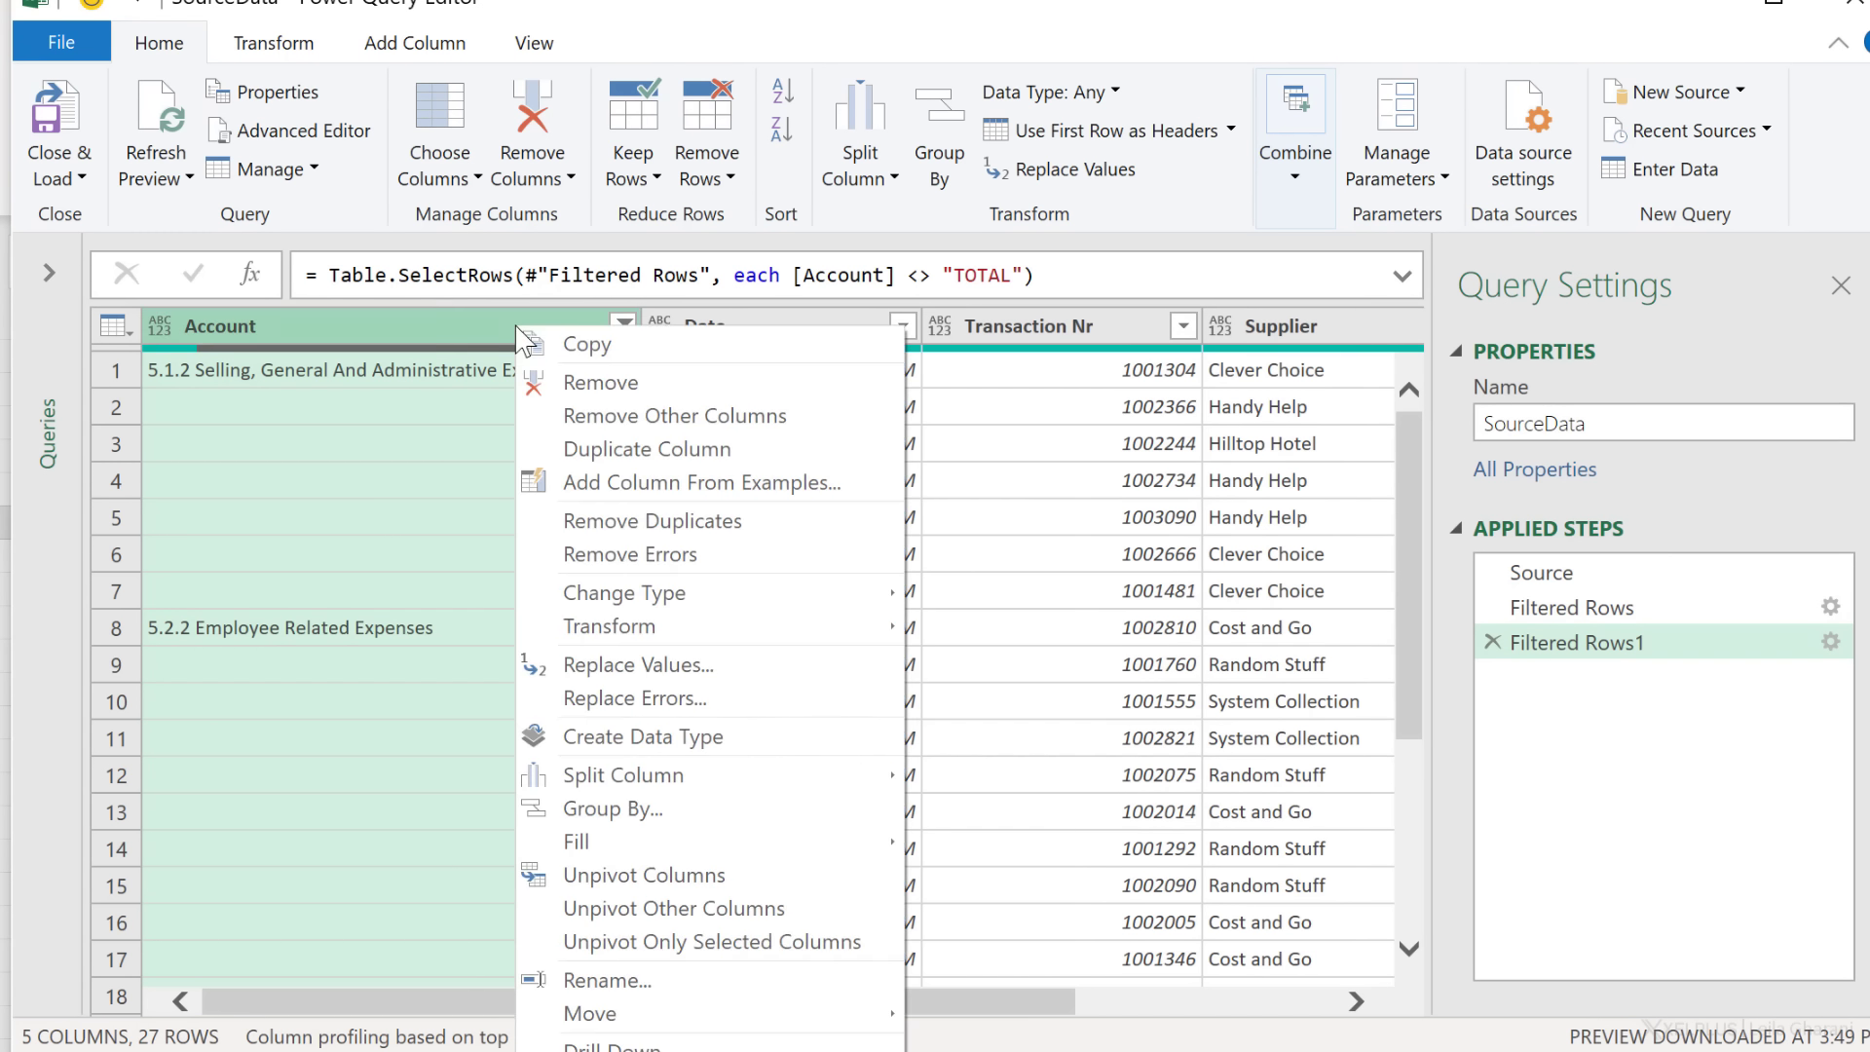
mouse_move(804, 849)
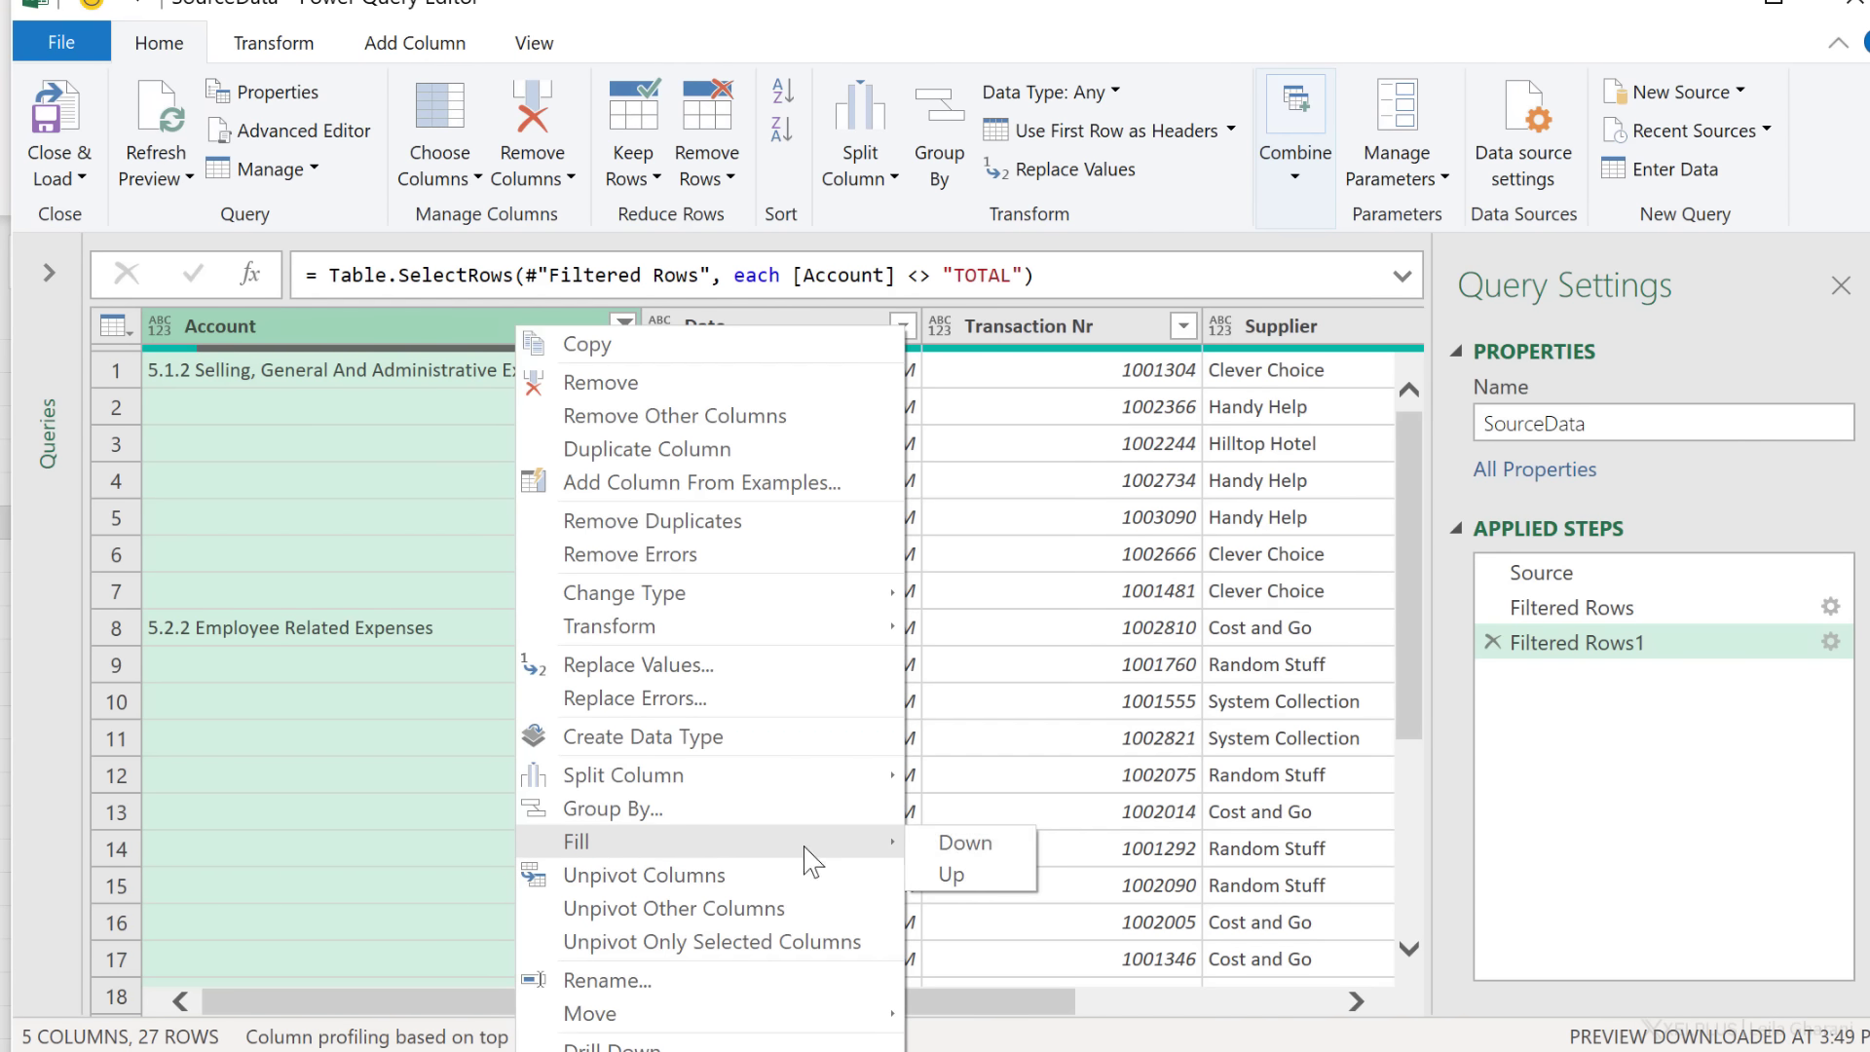
click(964, 844)
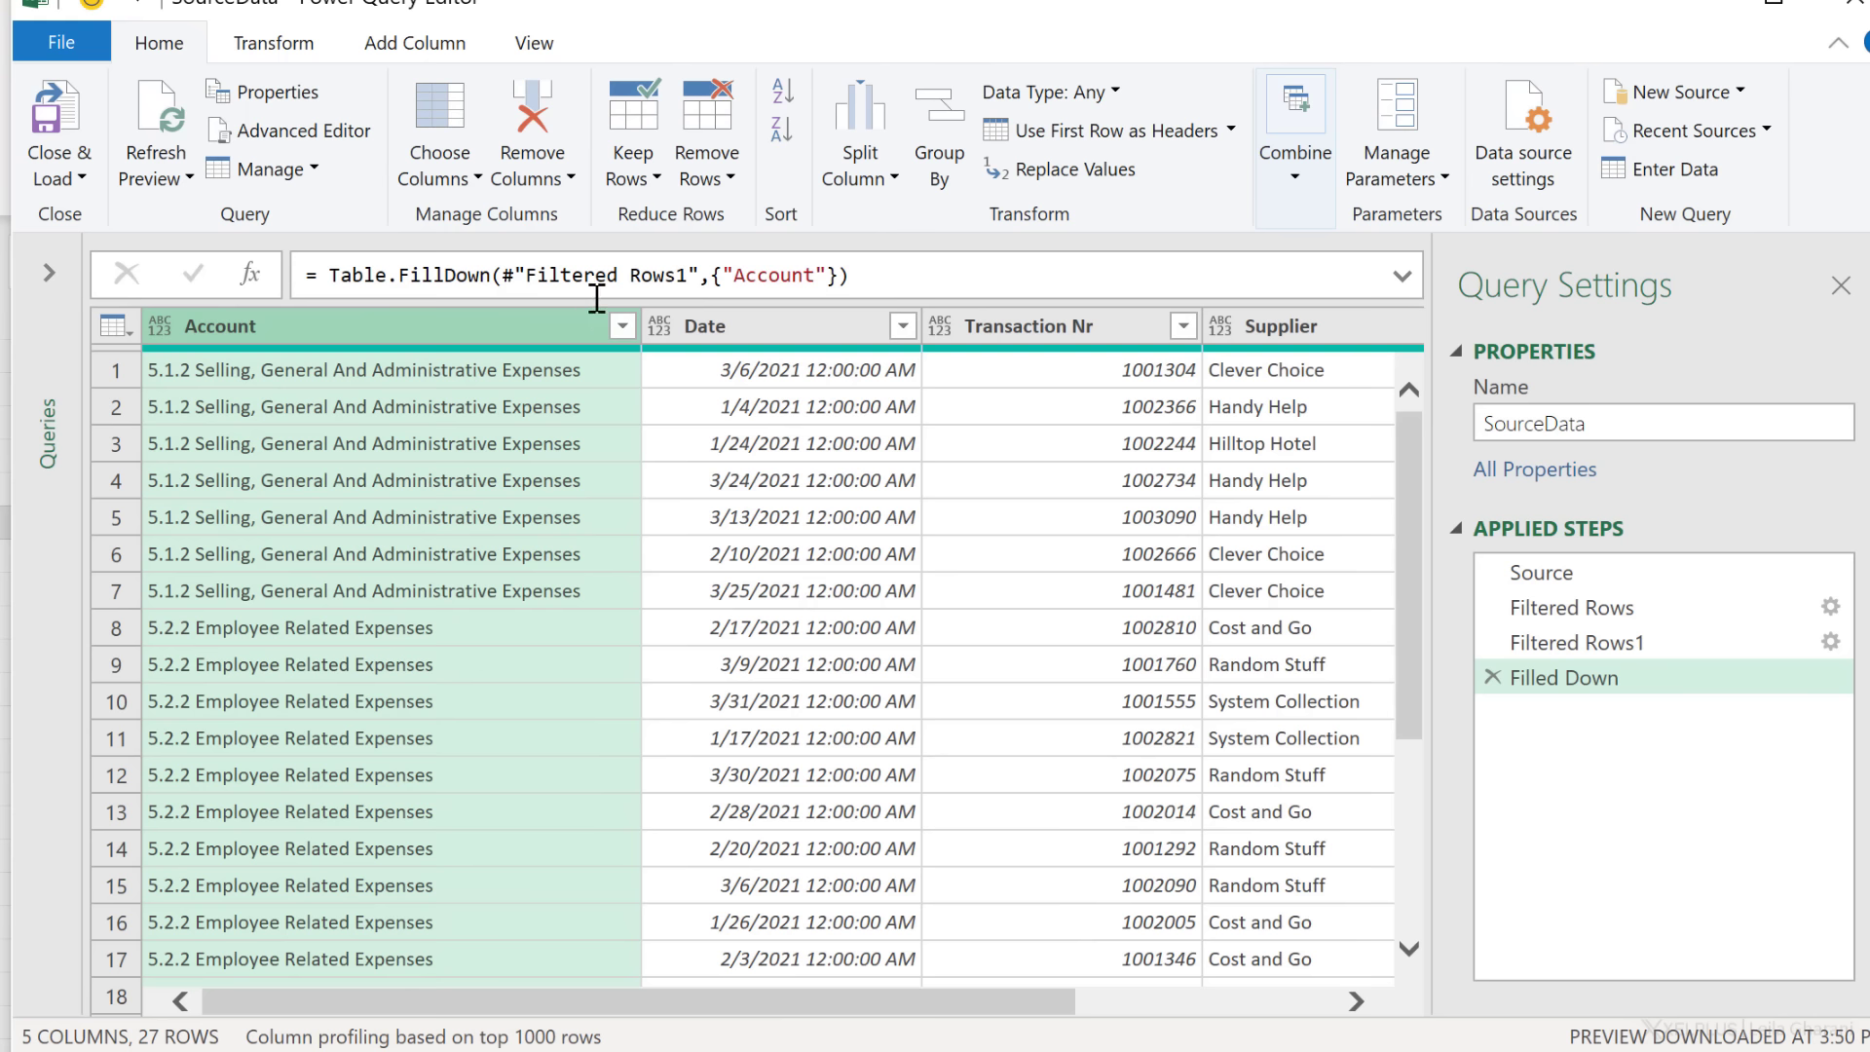
scroll(482, 599, down, 4)
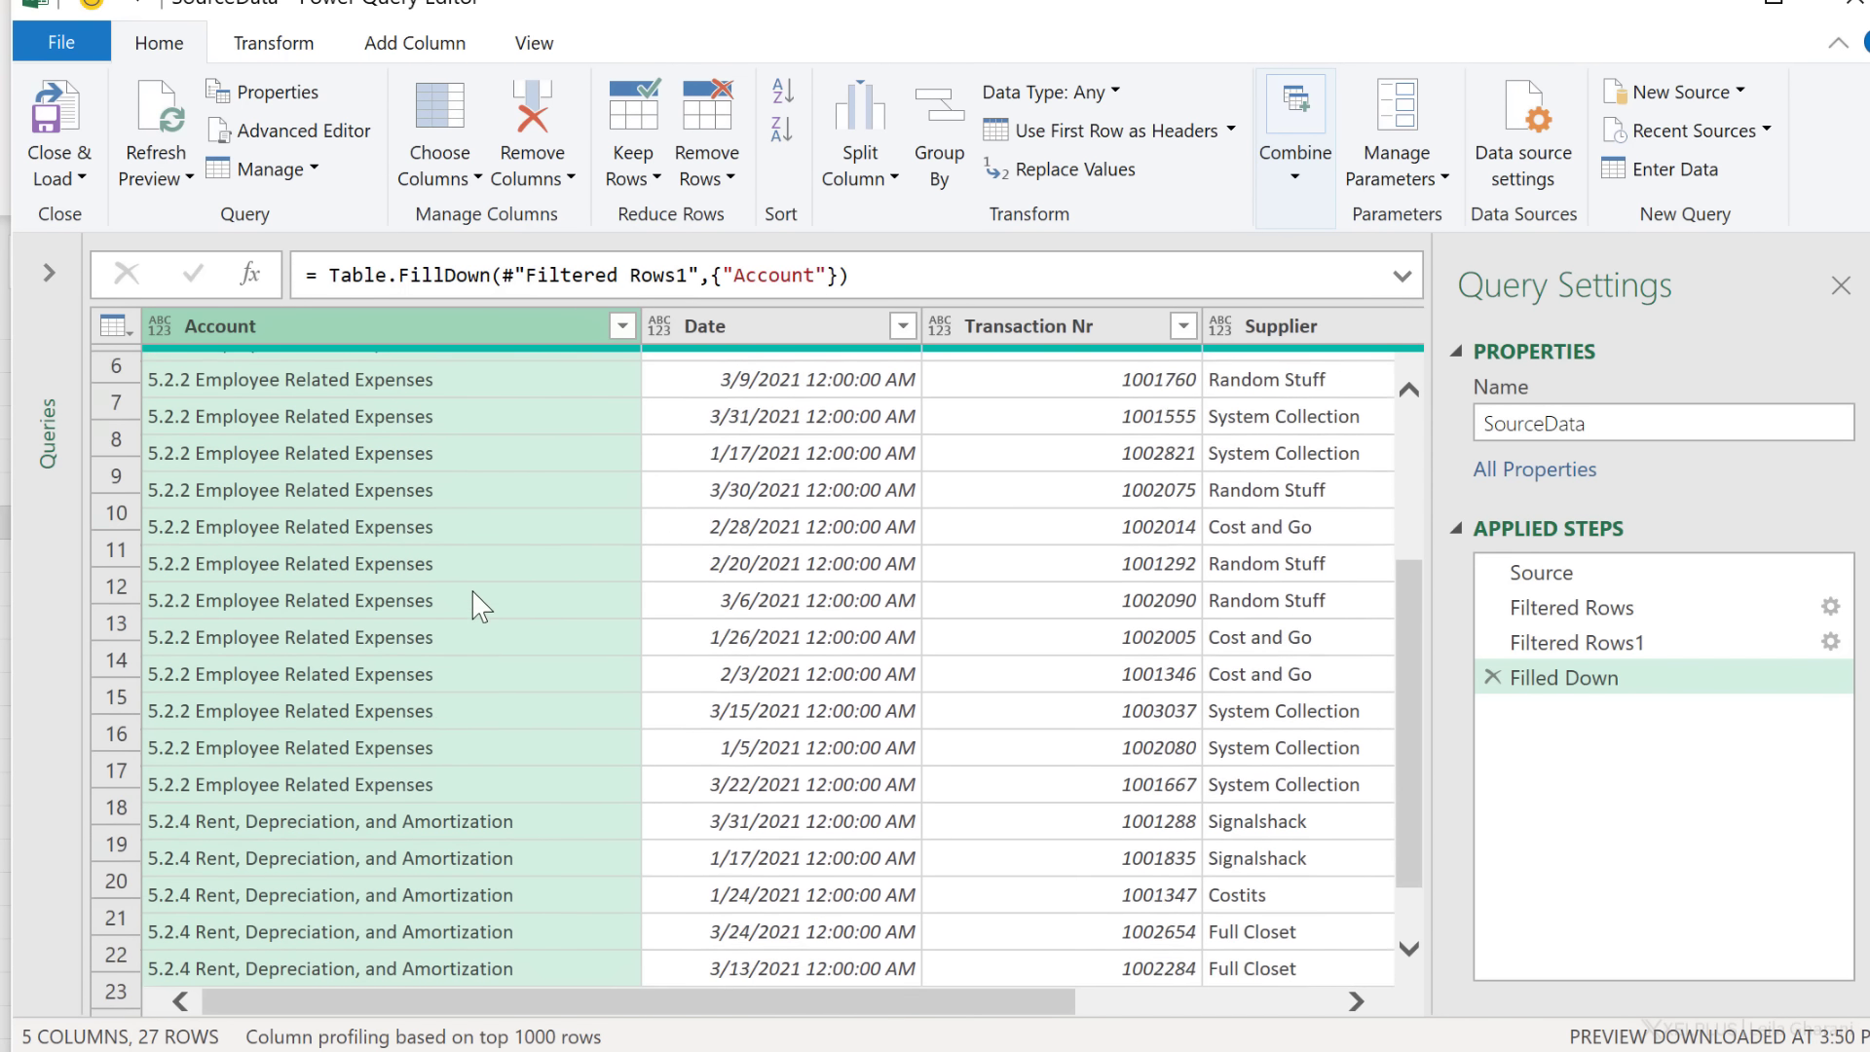
scroll(478, 612, up, 4)
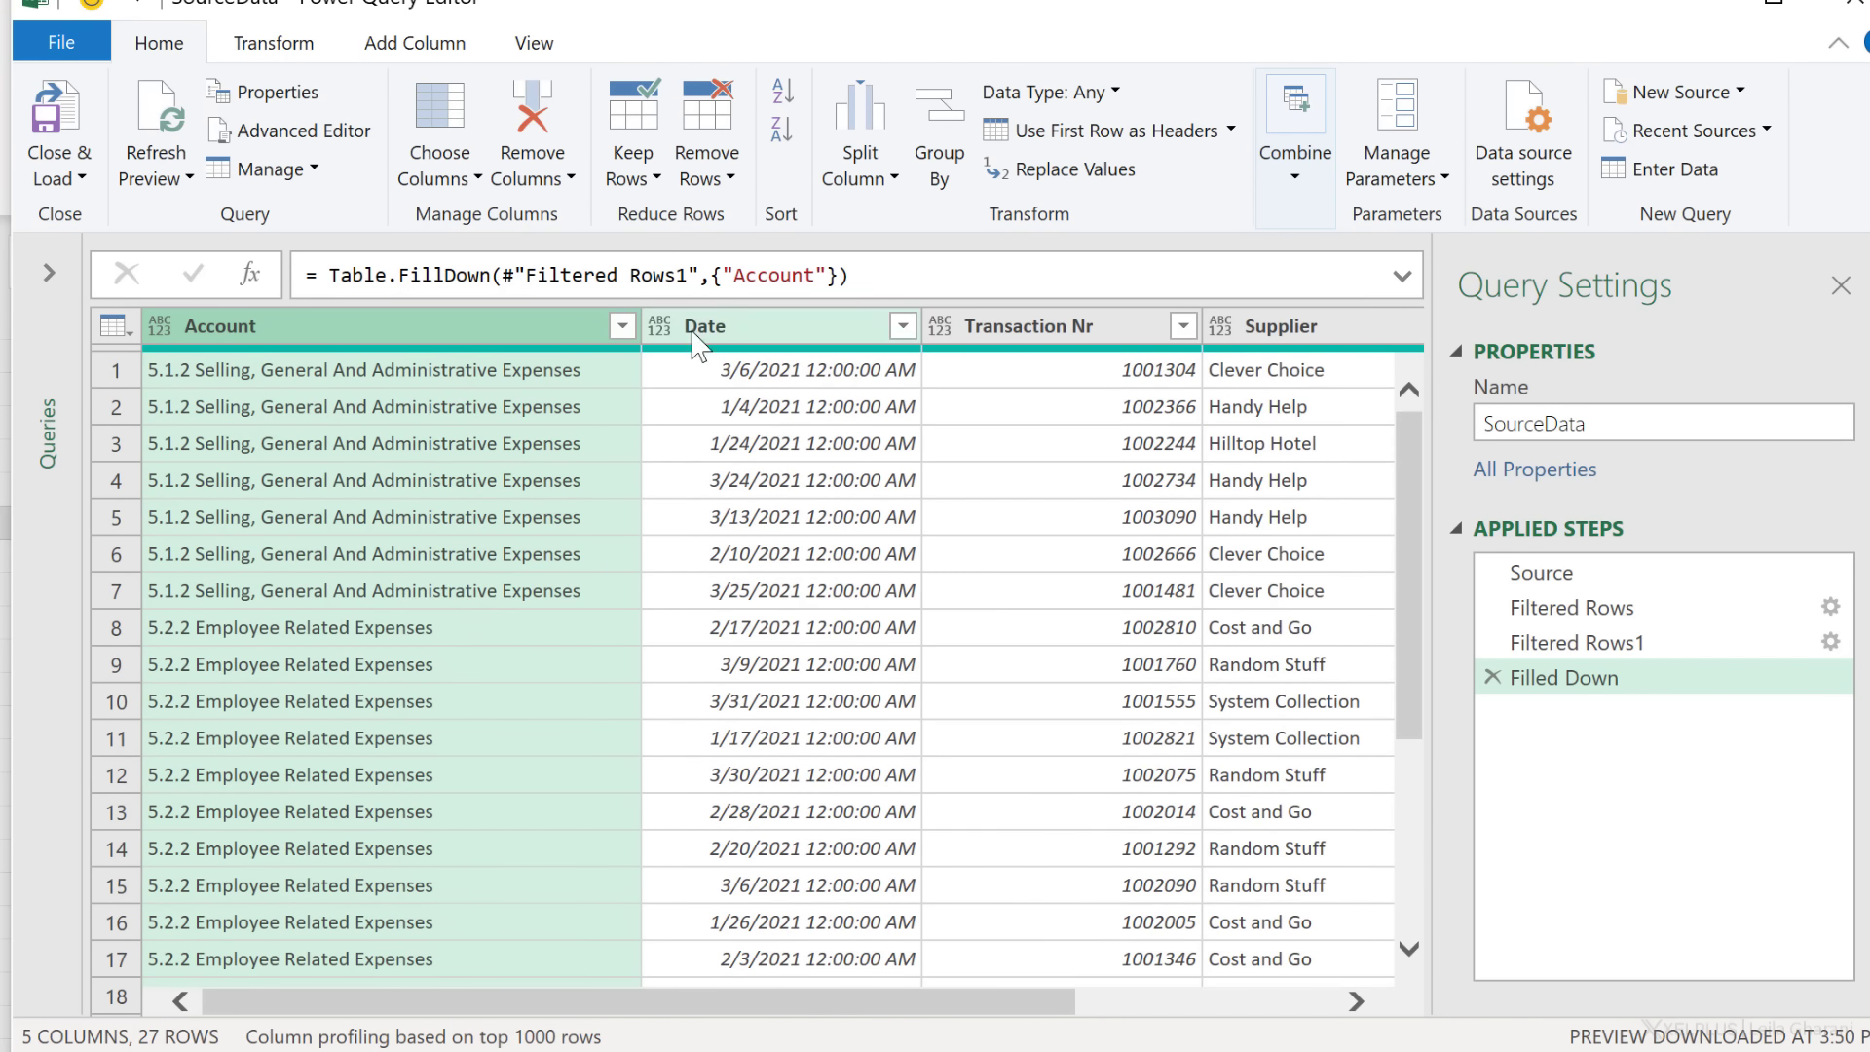
Step: Try splitting the Account column by digit to non-digit, and delete that split step again
click(277, 49)
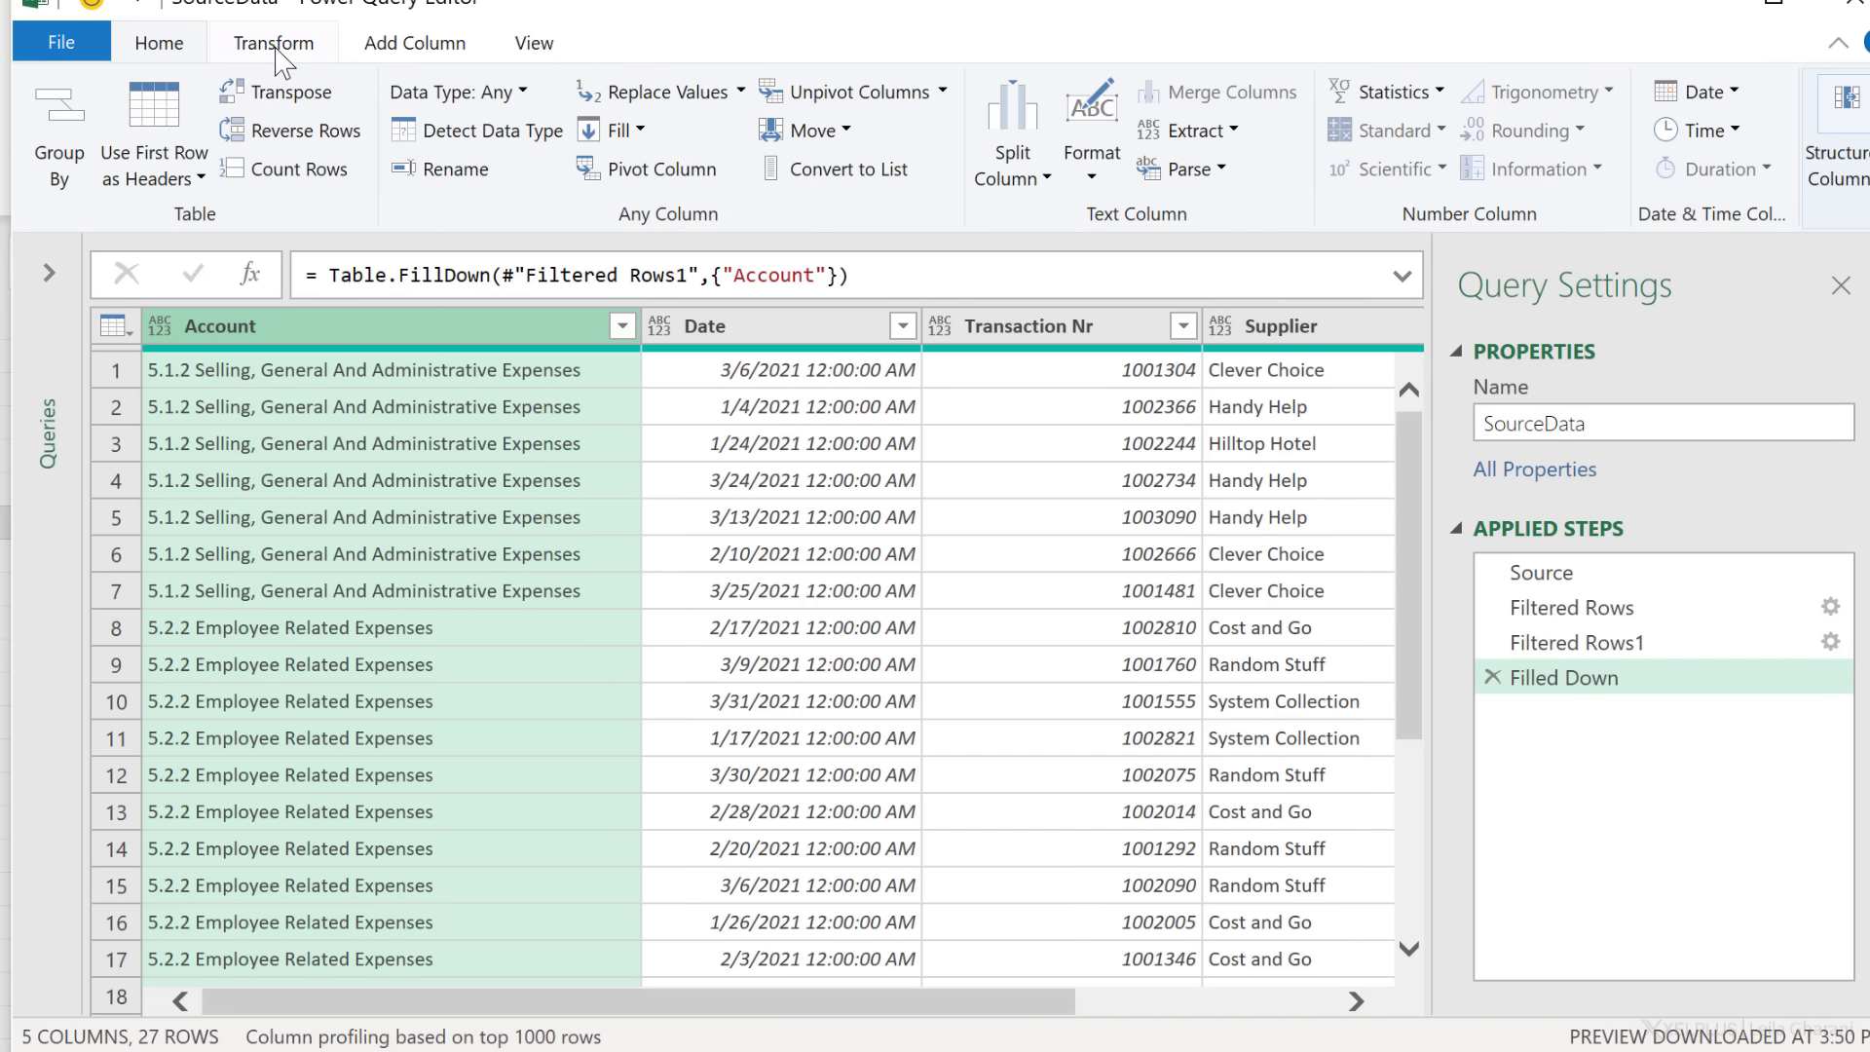
click(1005, 178)
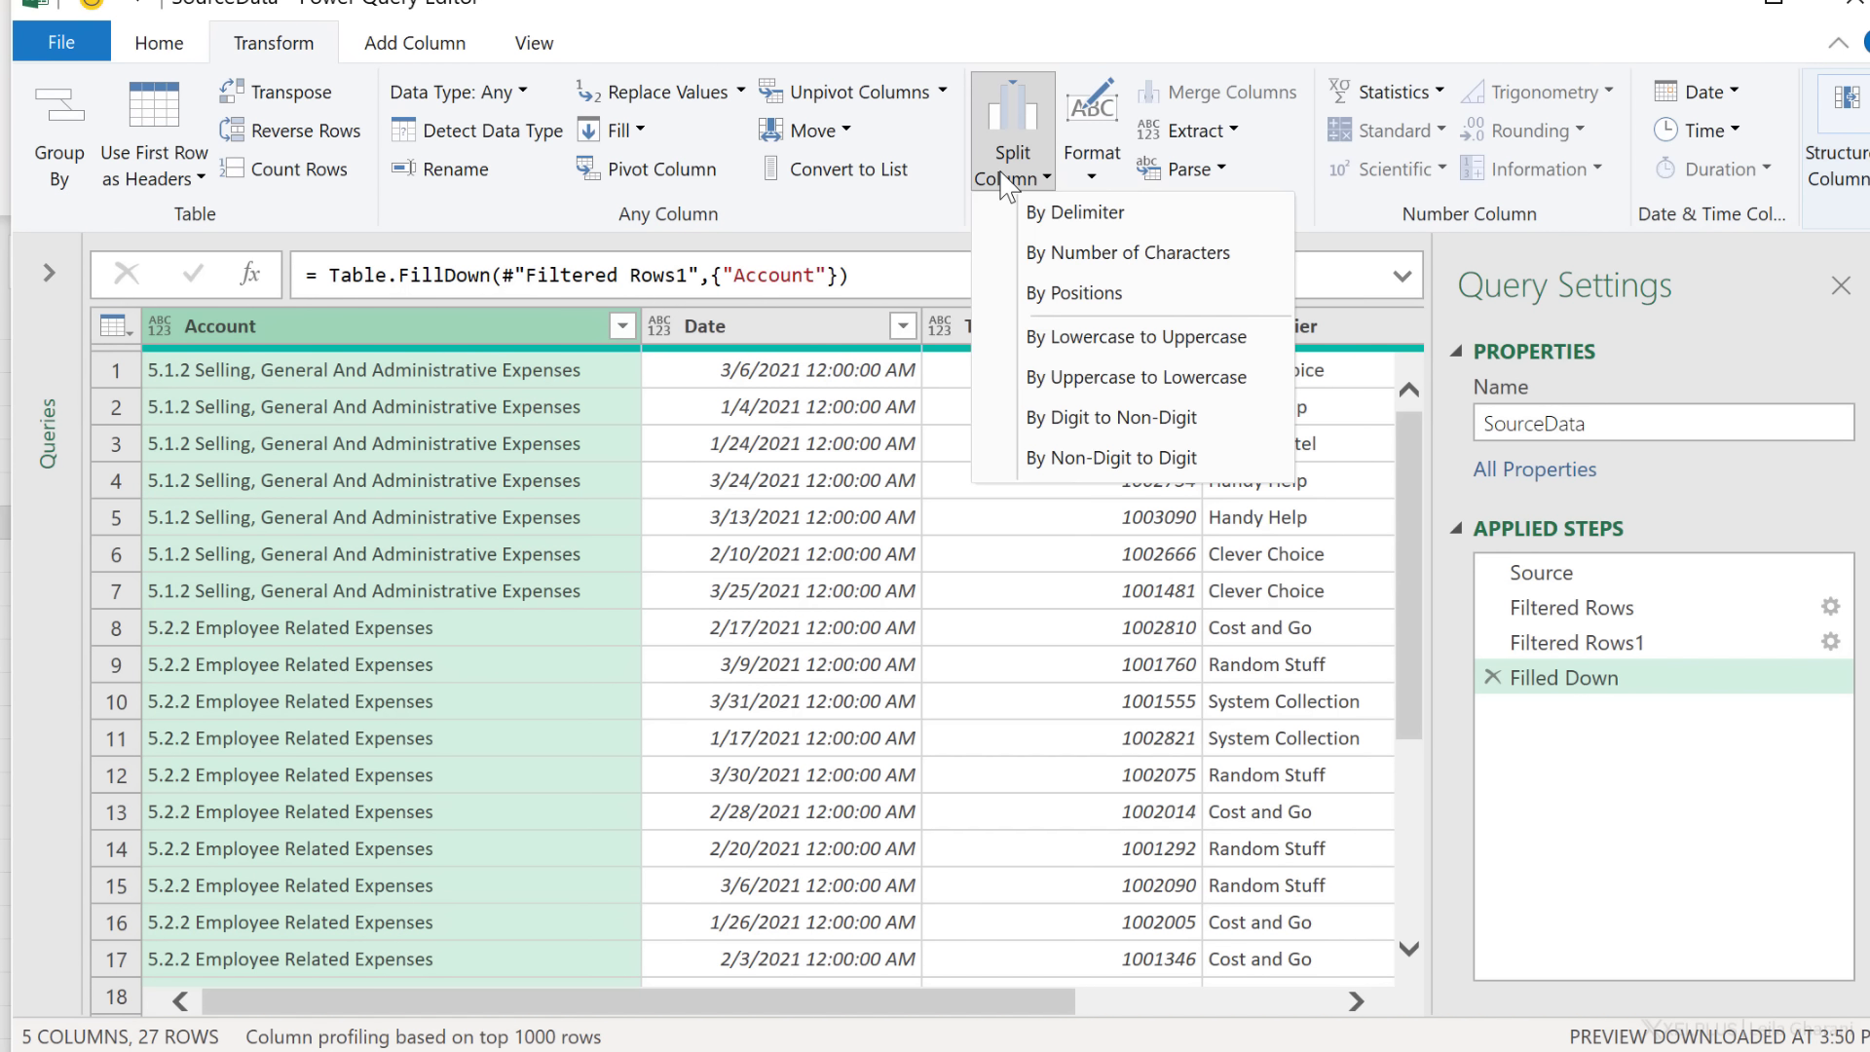
click(1091, 418)
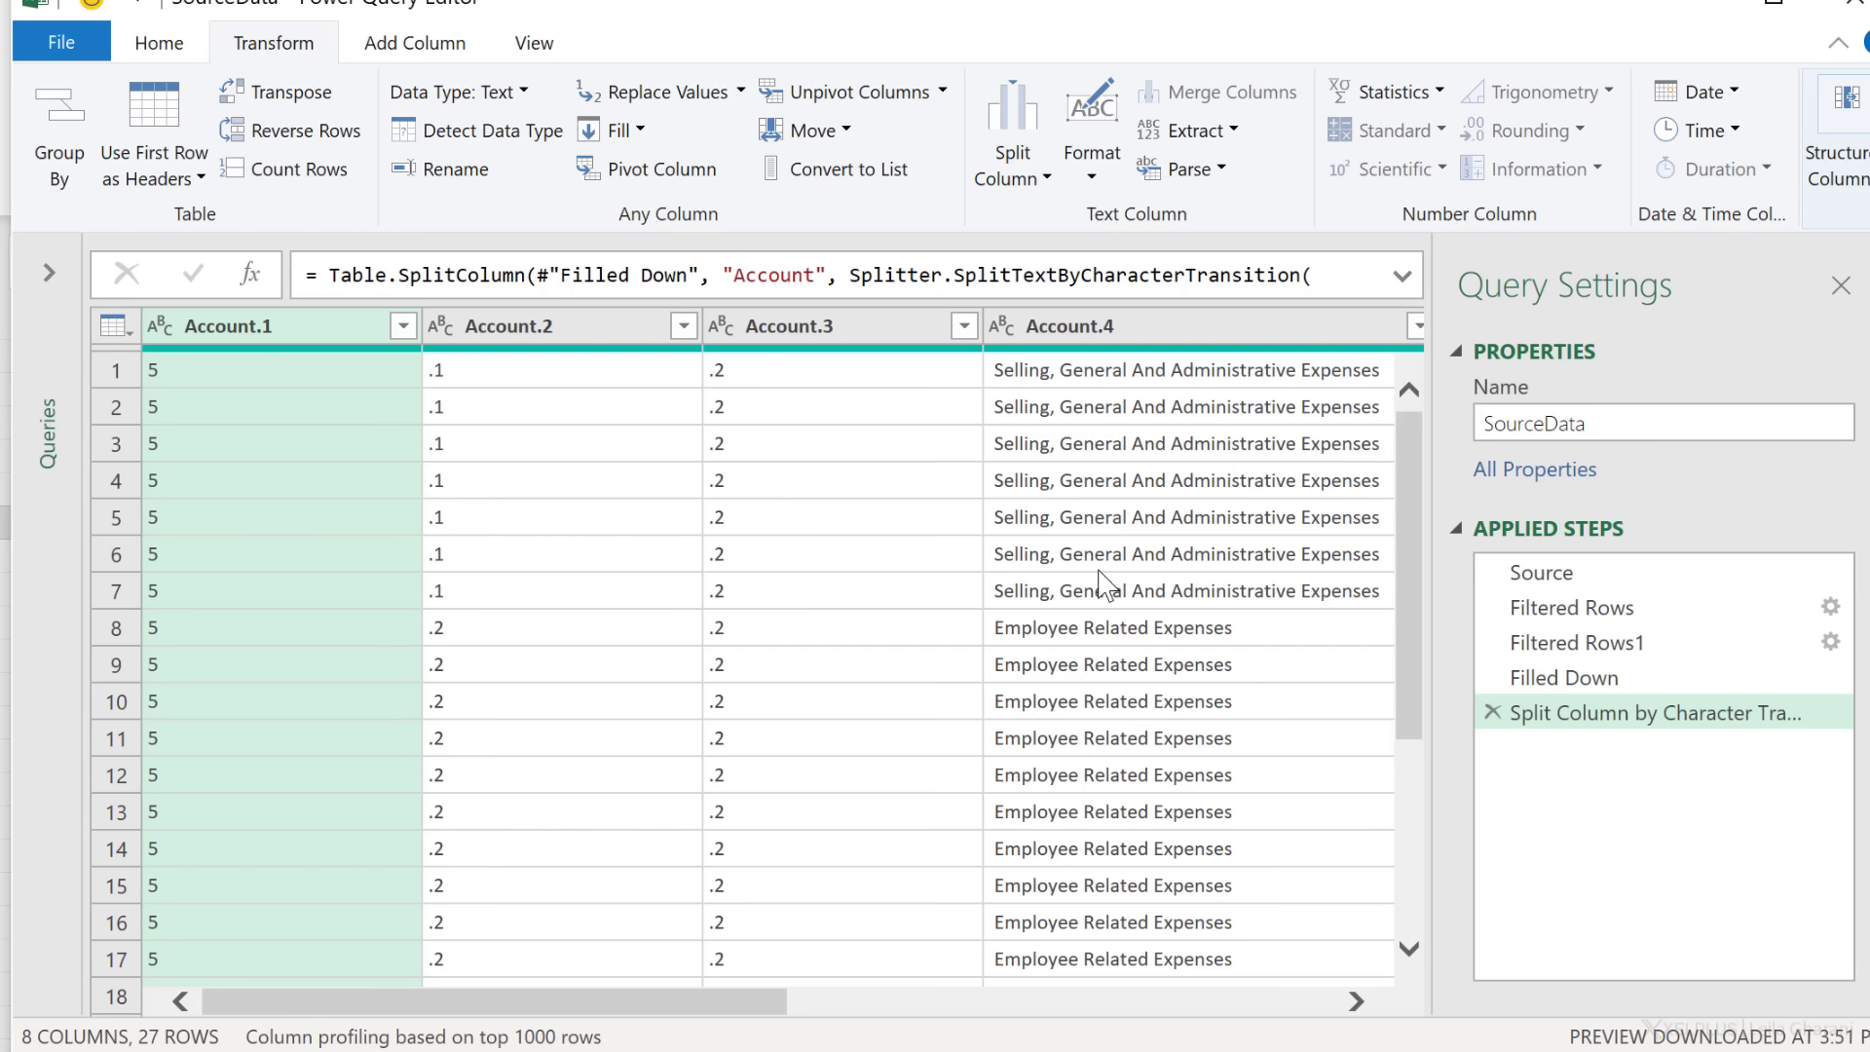
click(1491, 711)
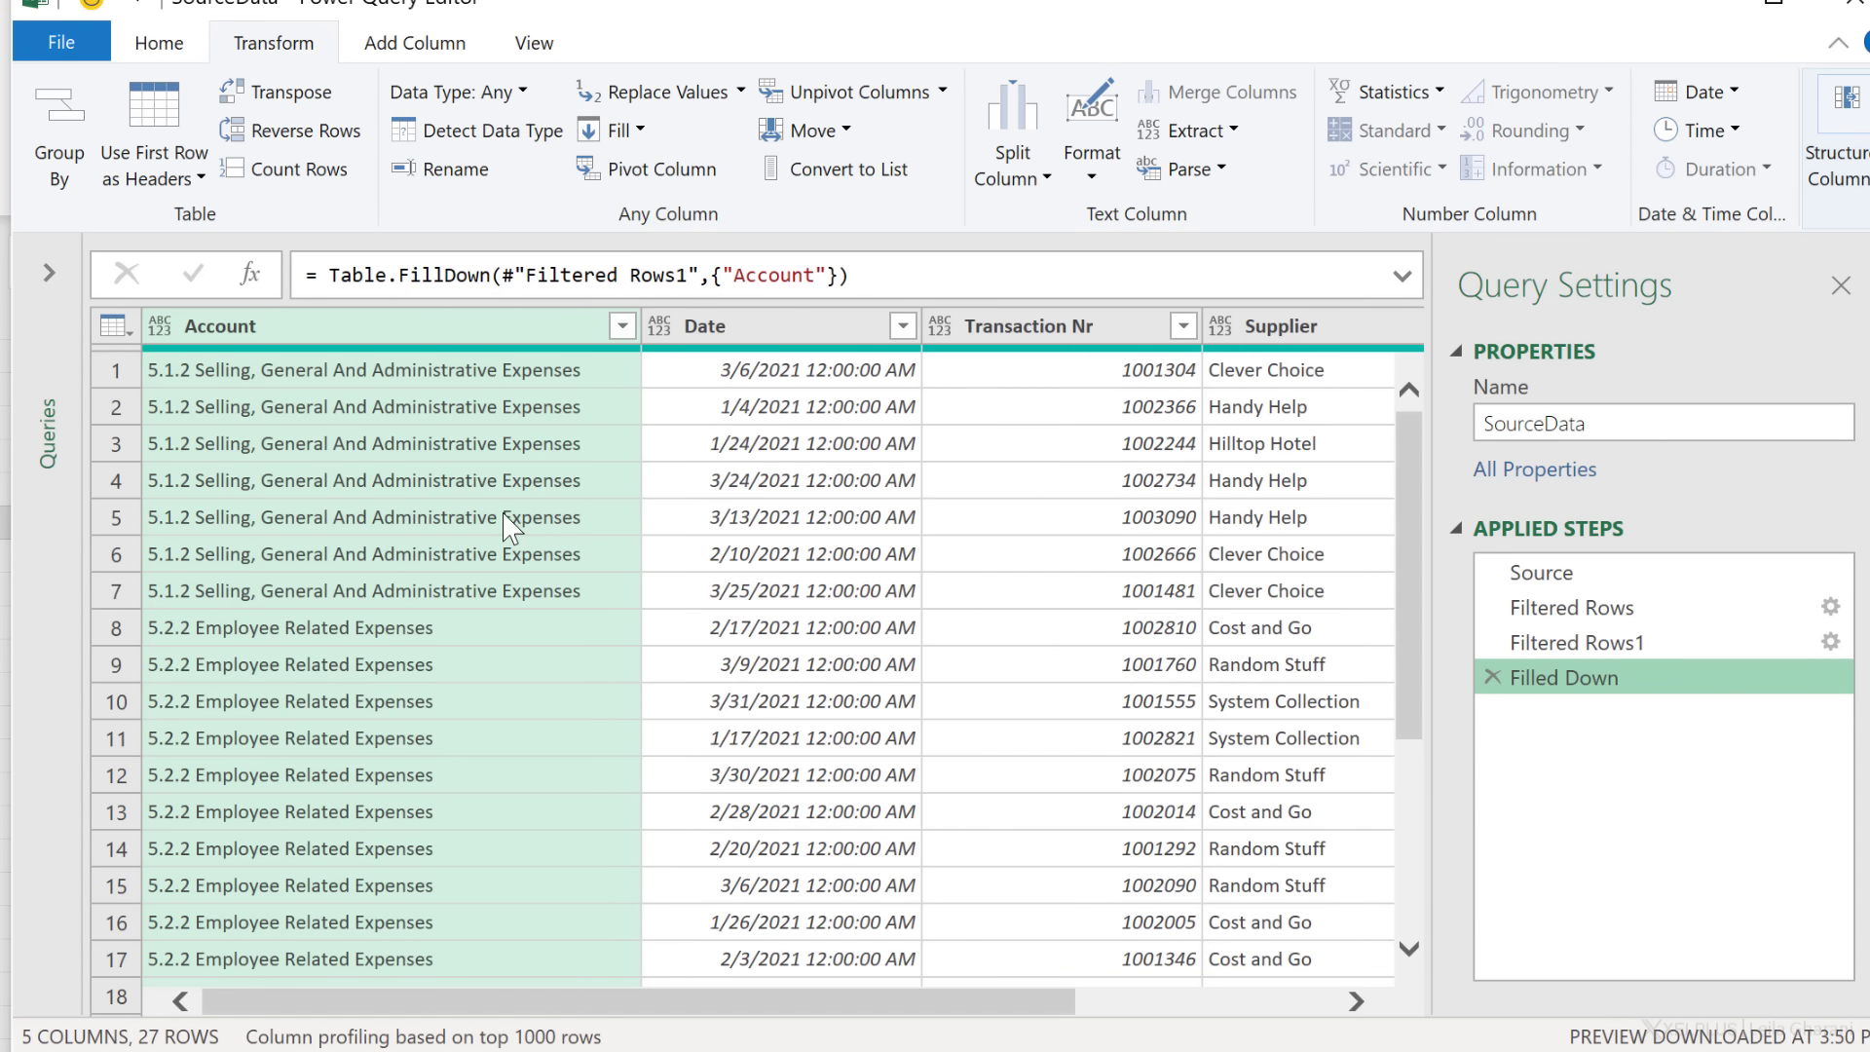
Step: Split the Account column by number of characters, using 6 characters, once, as far left as possible
click(1008, 183)
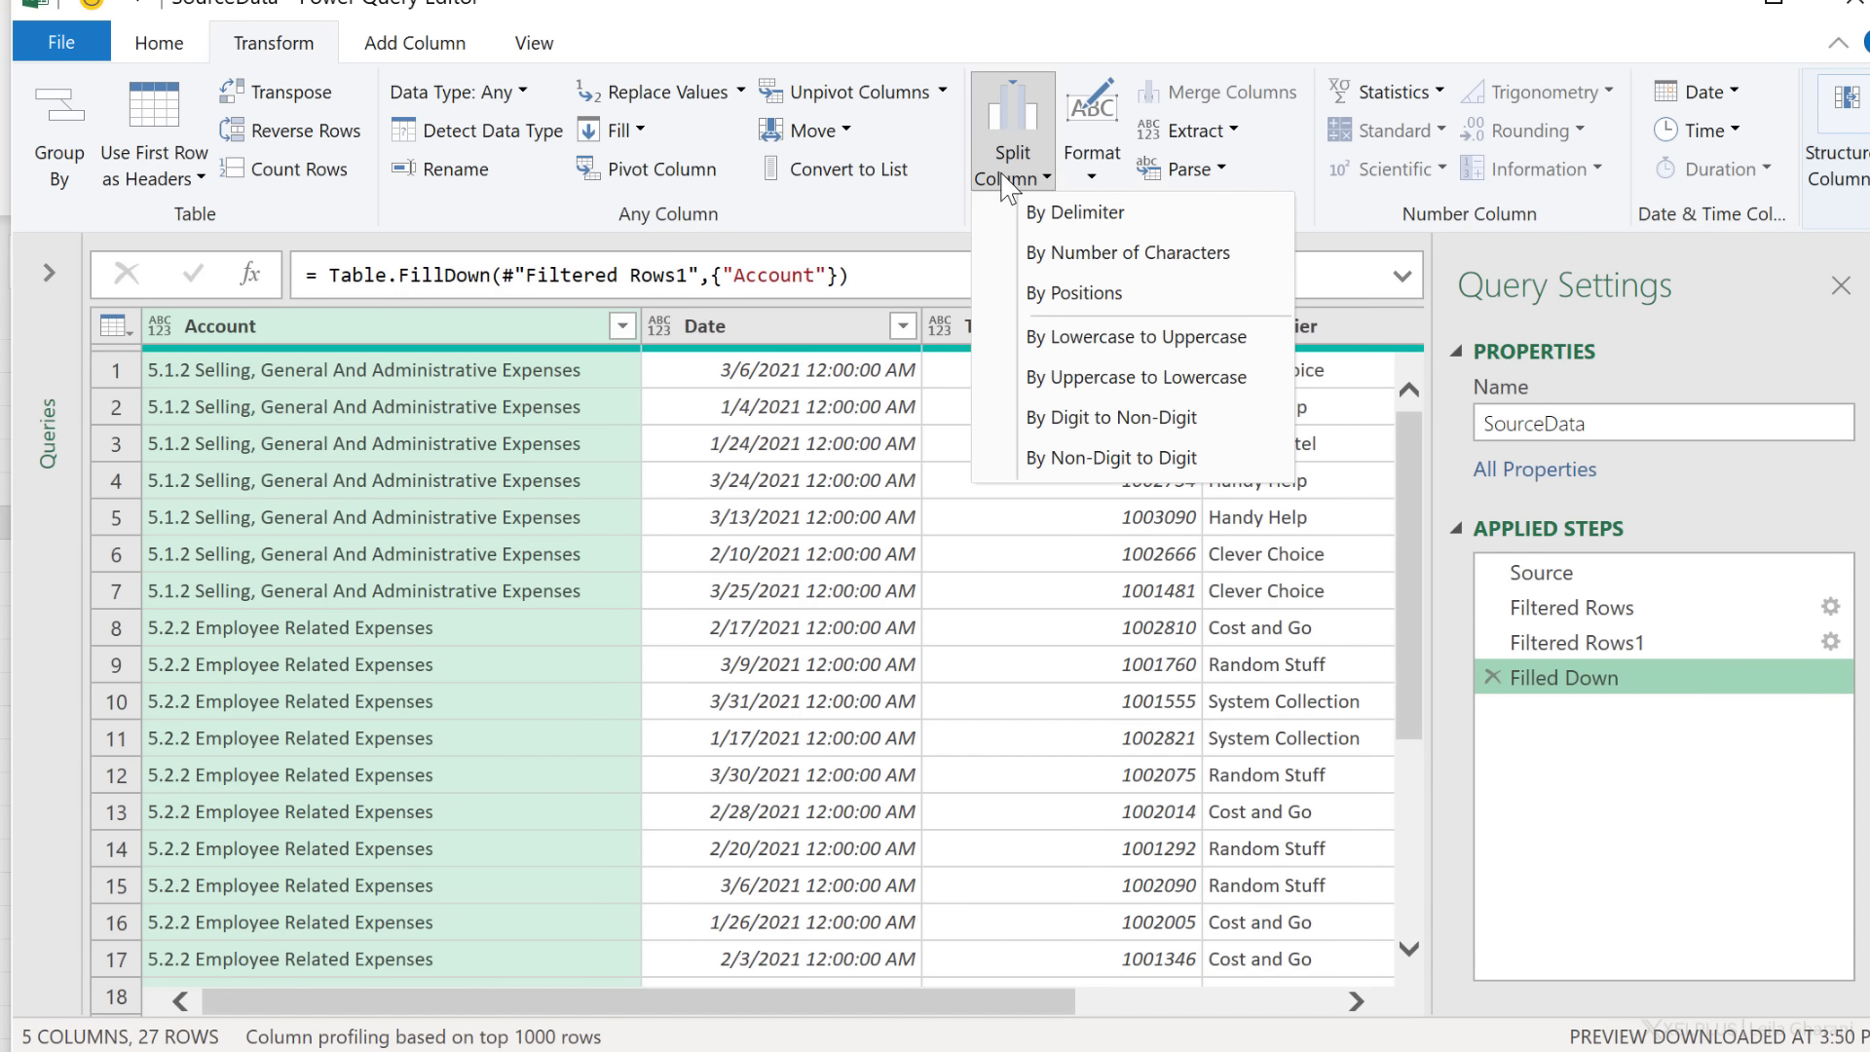
click(1031, 253)
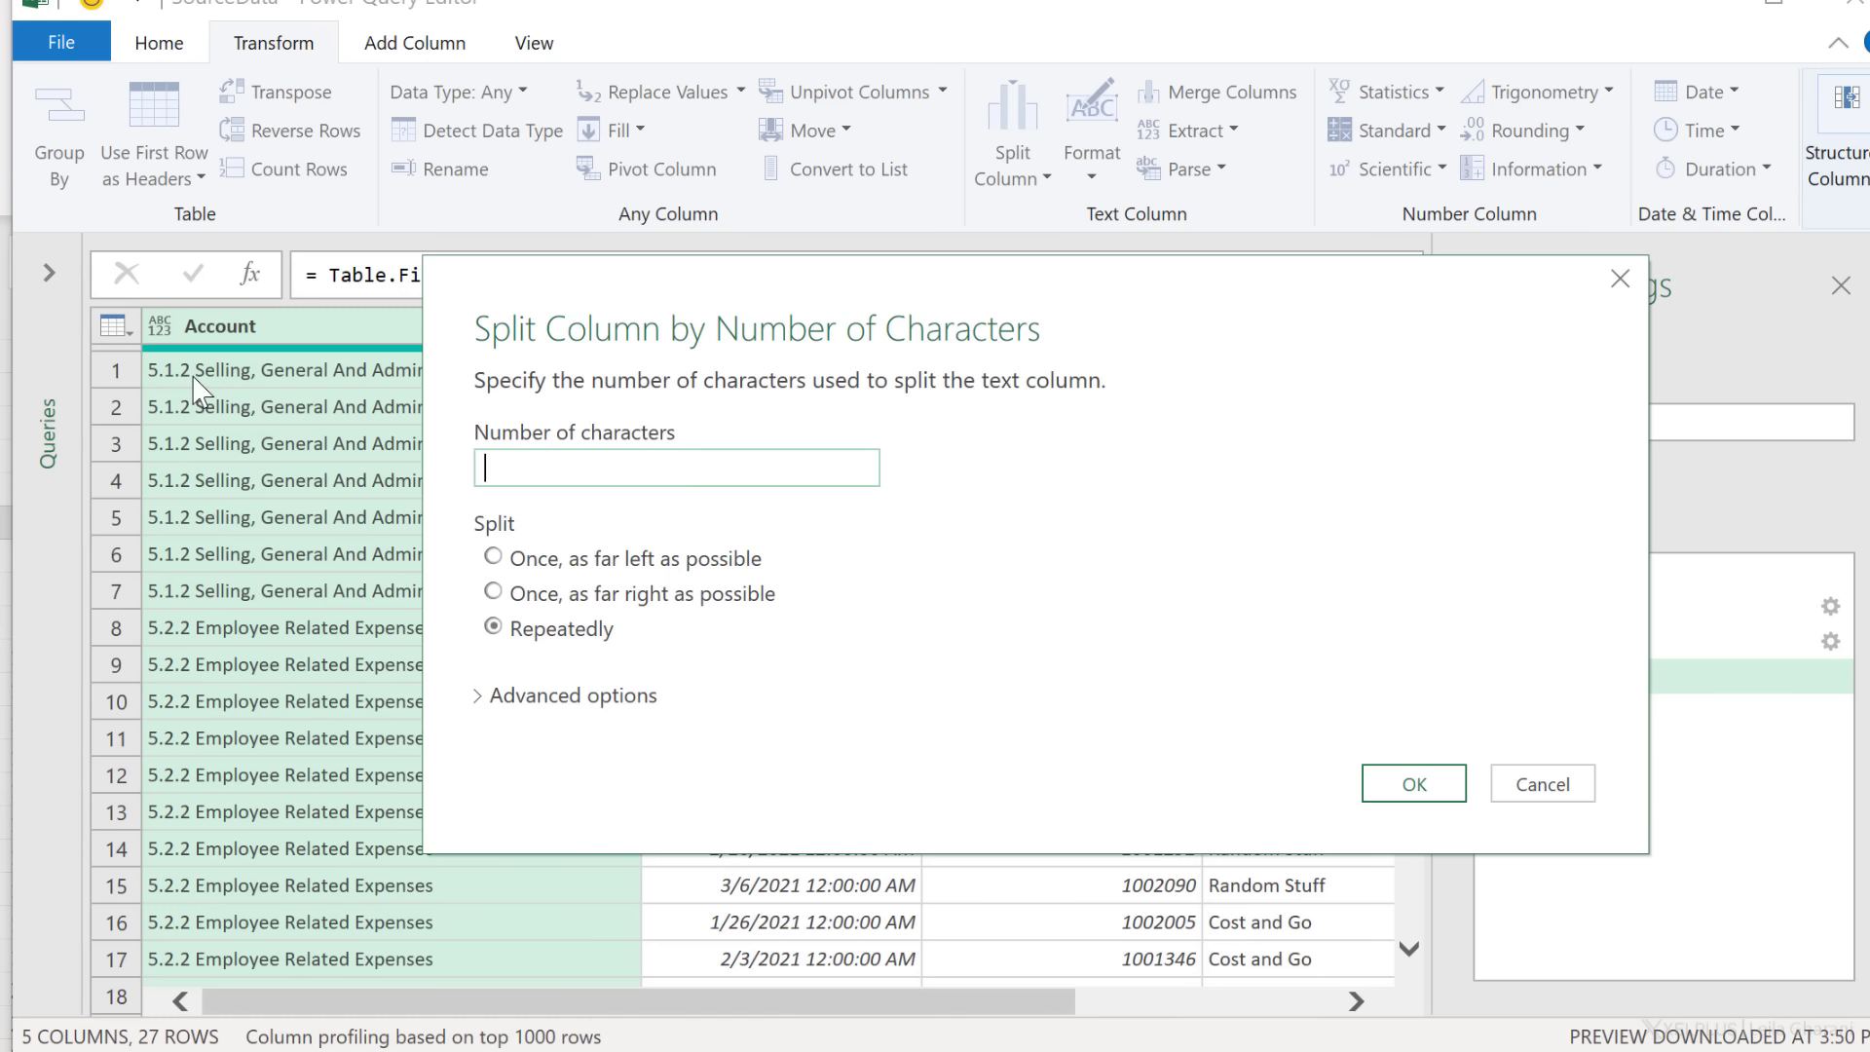
text(6)
click(494, 559)
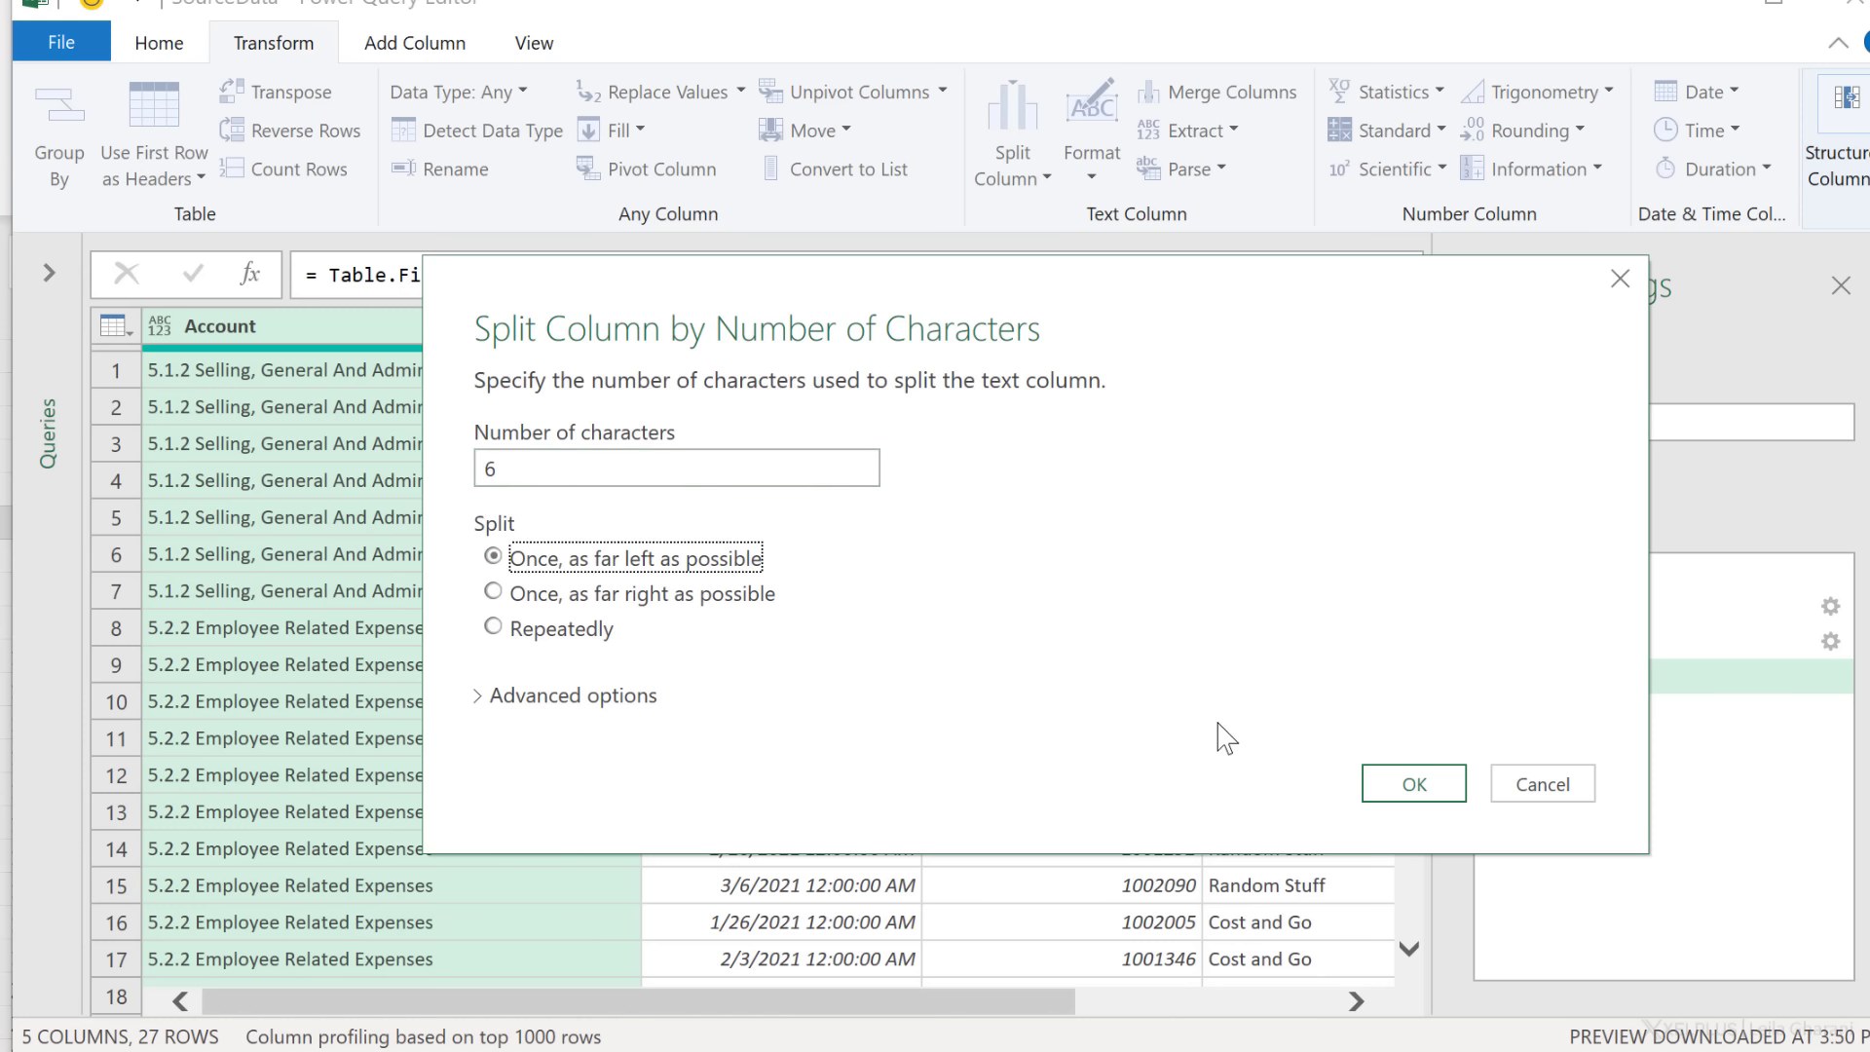
click(1427, 785)
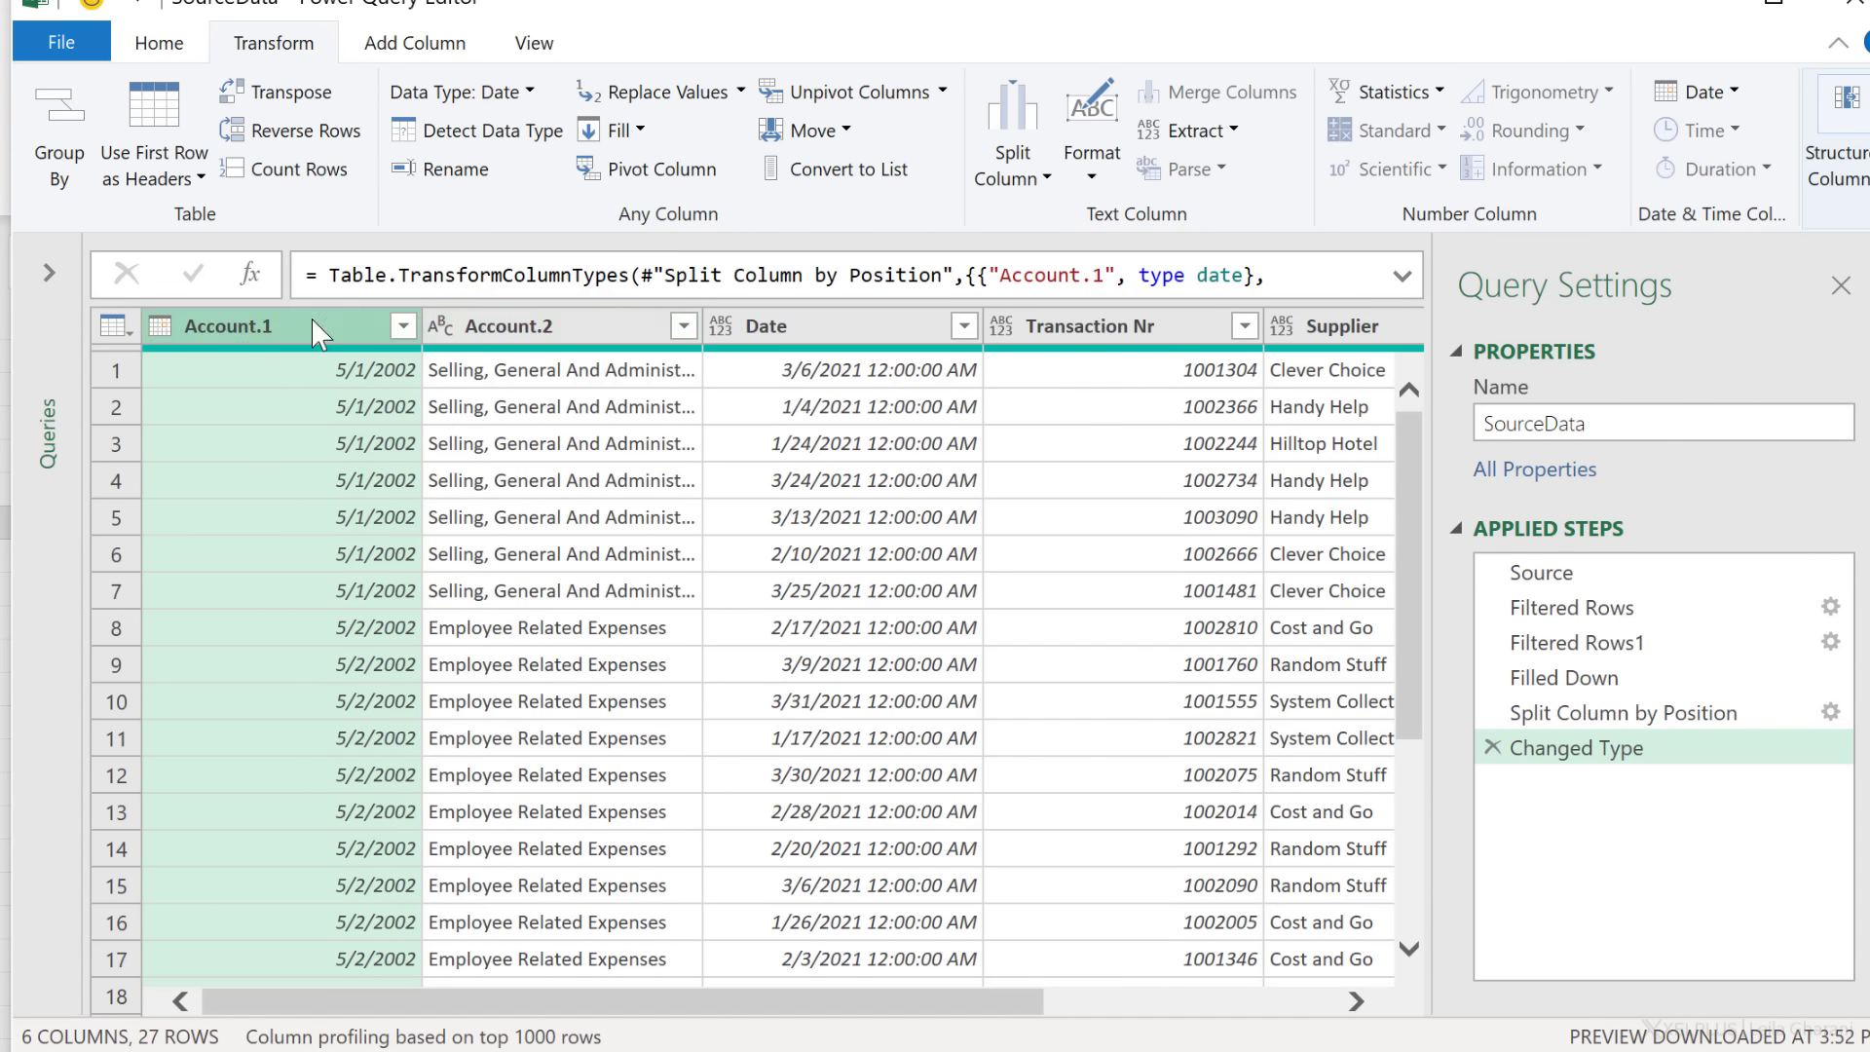
Step: Remove the Account.1 column and rename Account.2 to Account
key(Delete)
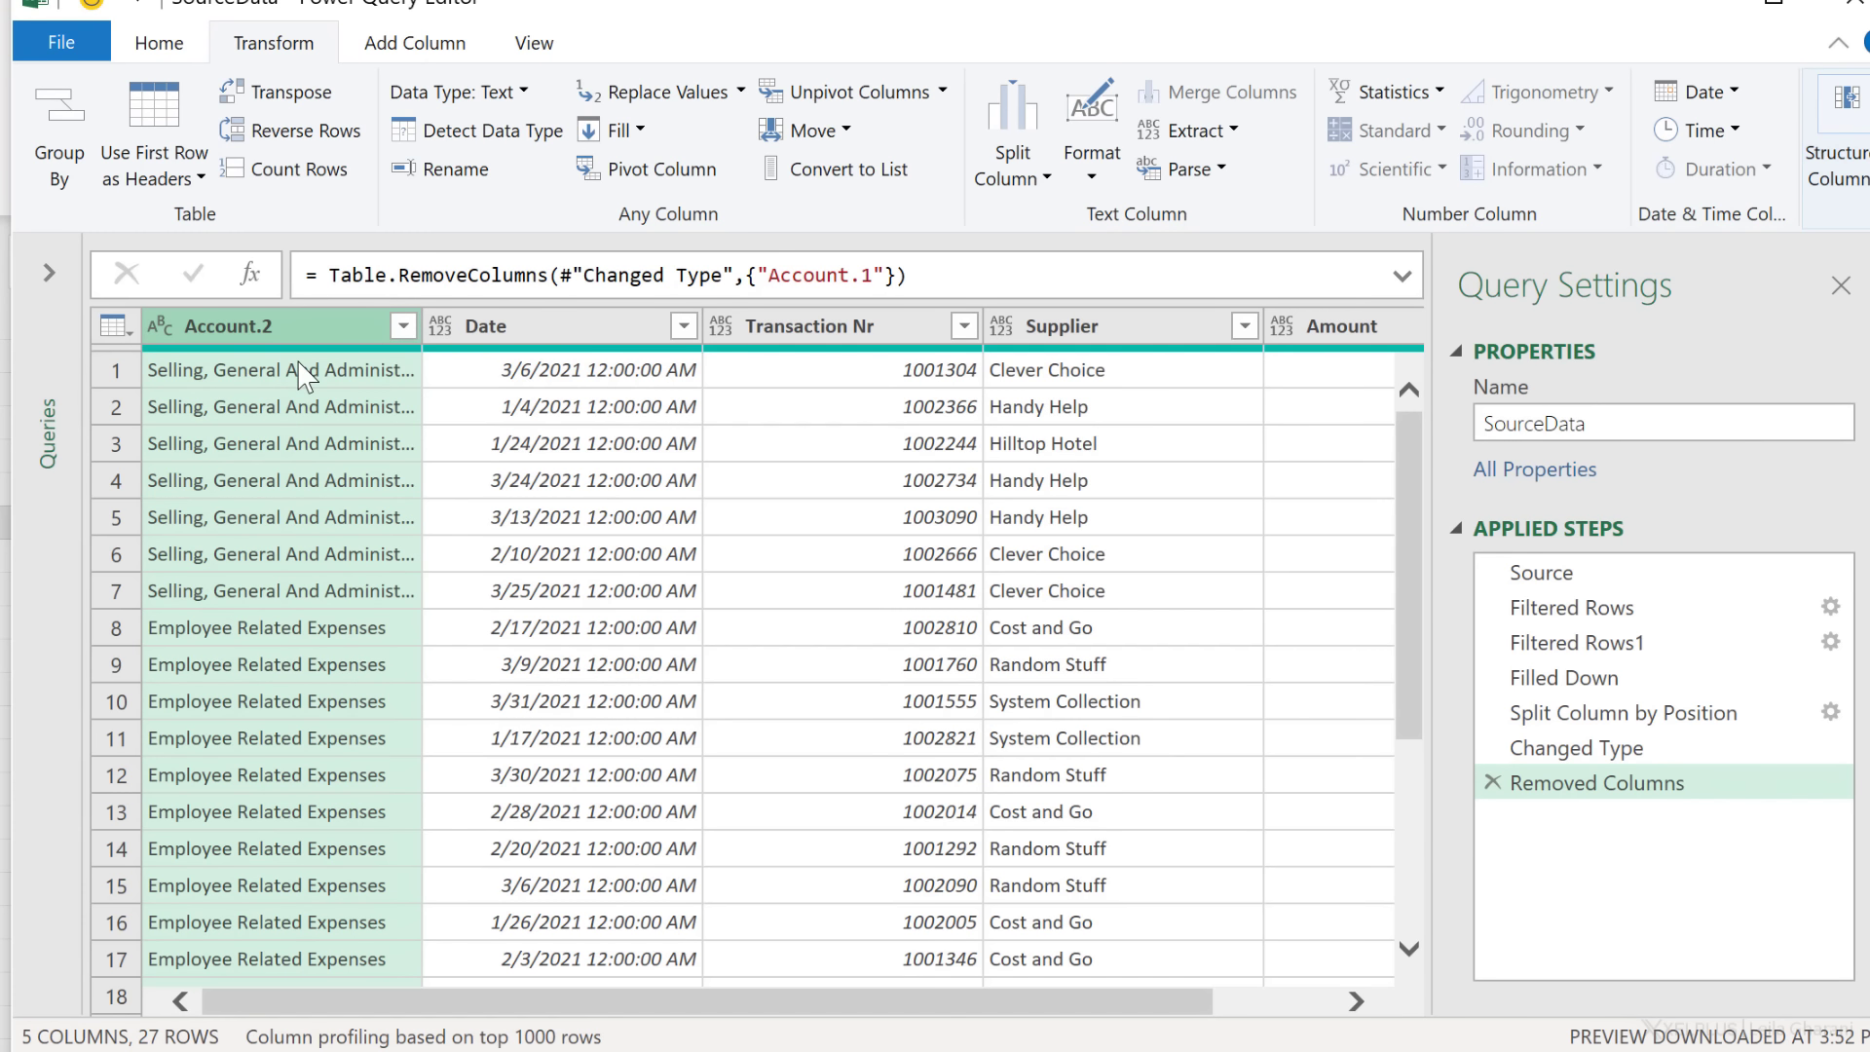
double_click(296, 317)
click(300, 321)
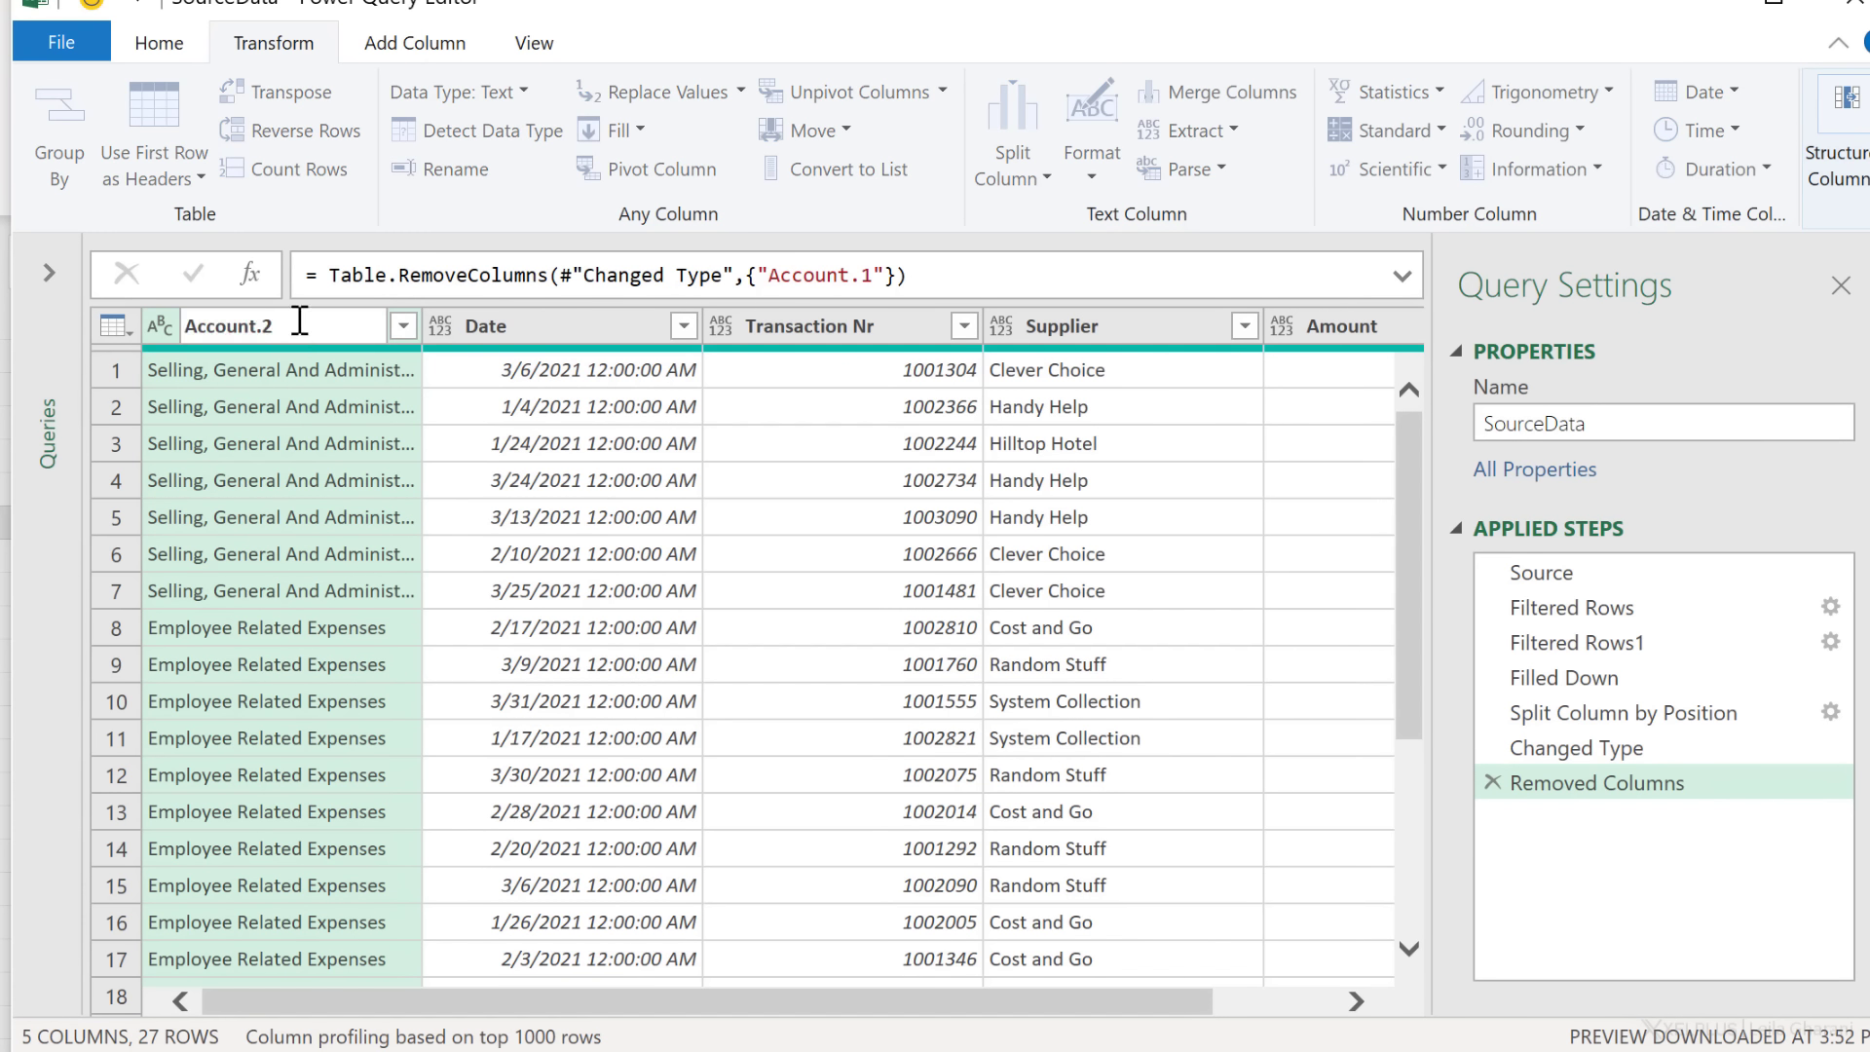
key(Return)
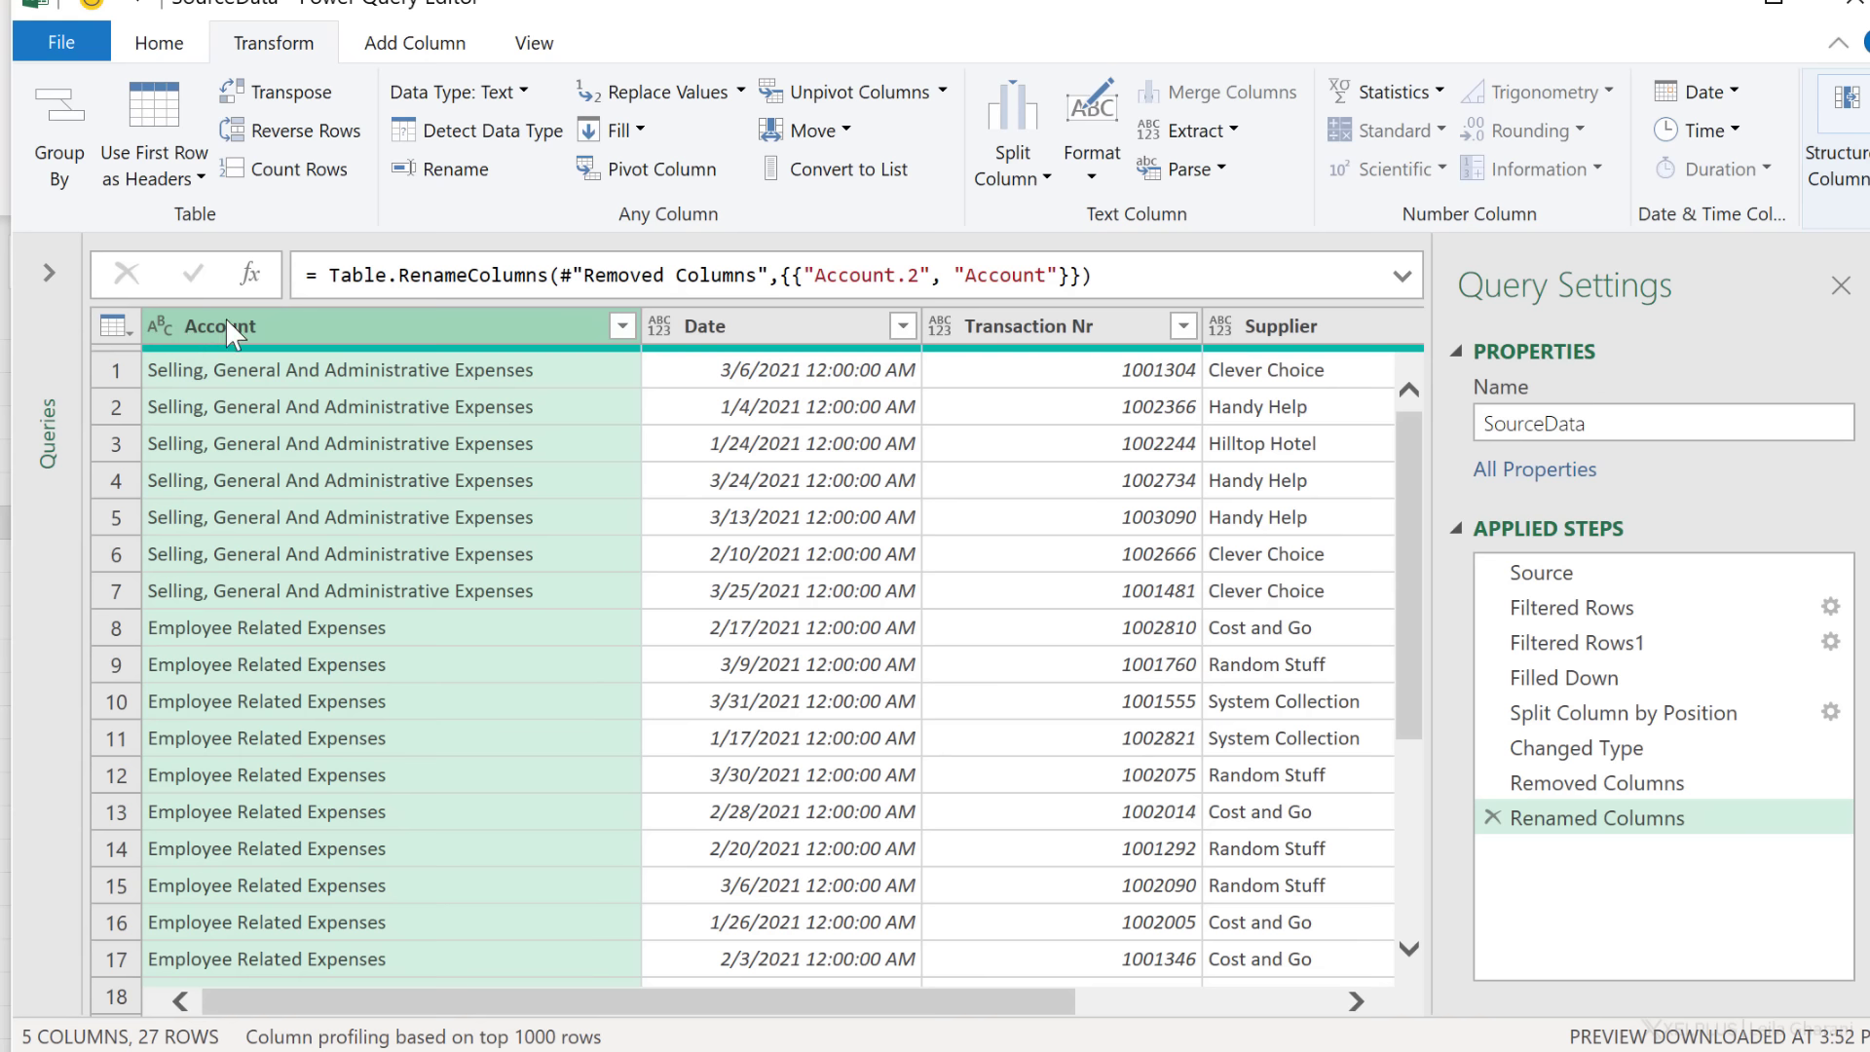
Step: Set the Date column's data type to Date and the Transaction Nr column's to Whole Number
click(659, 327)
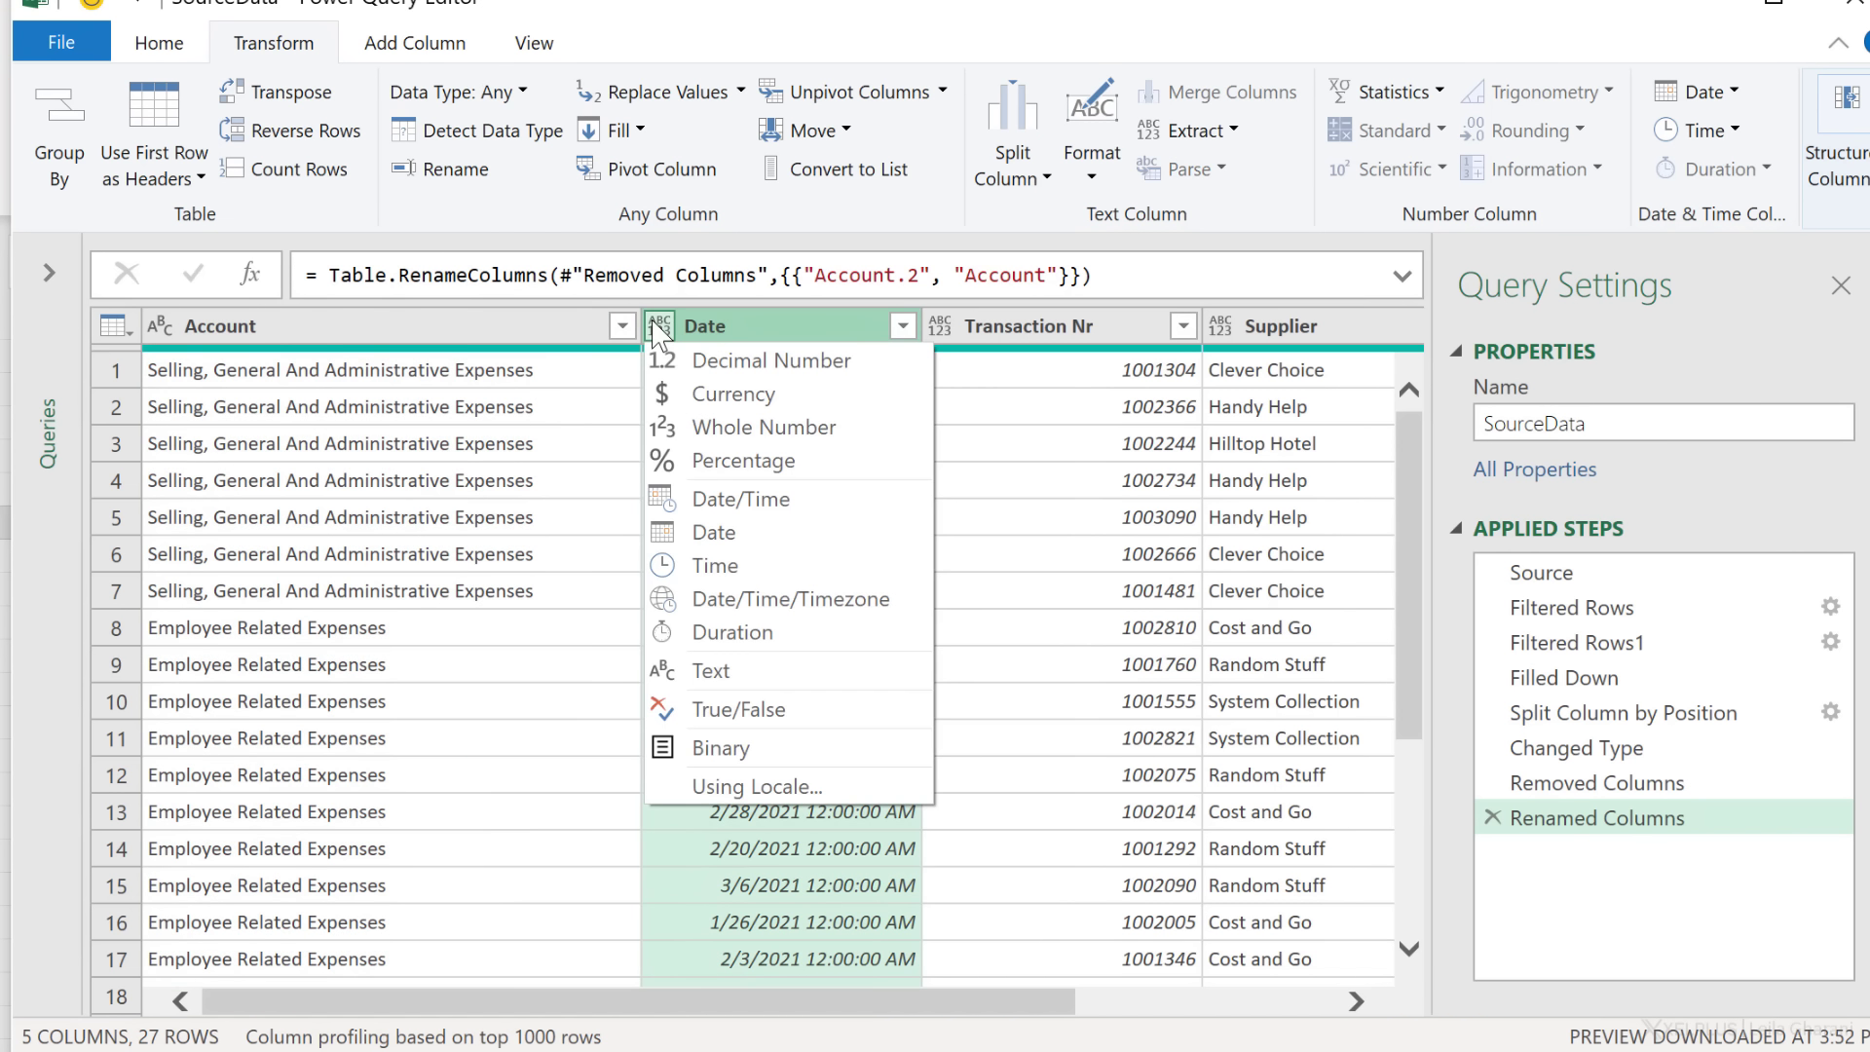
click(742, 532)
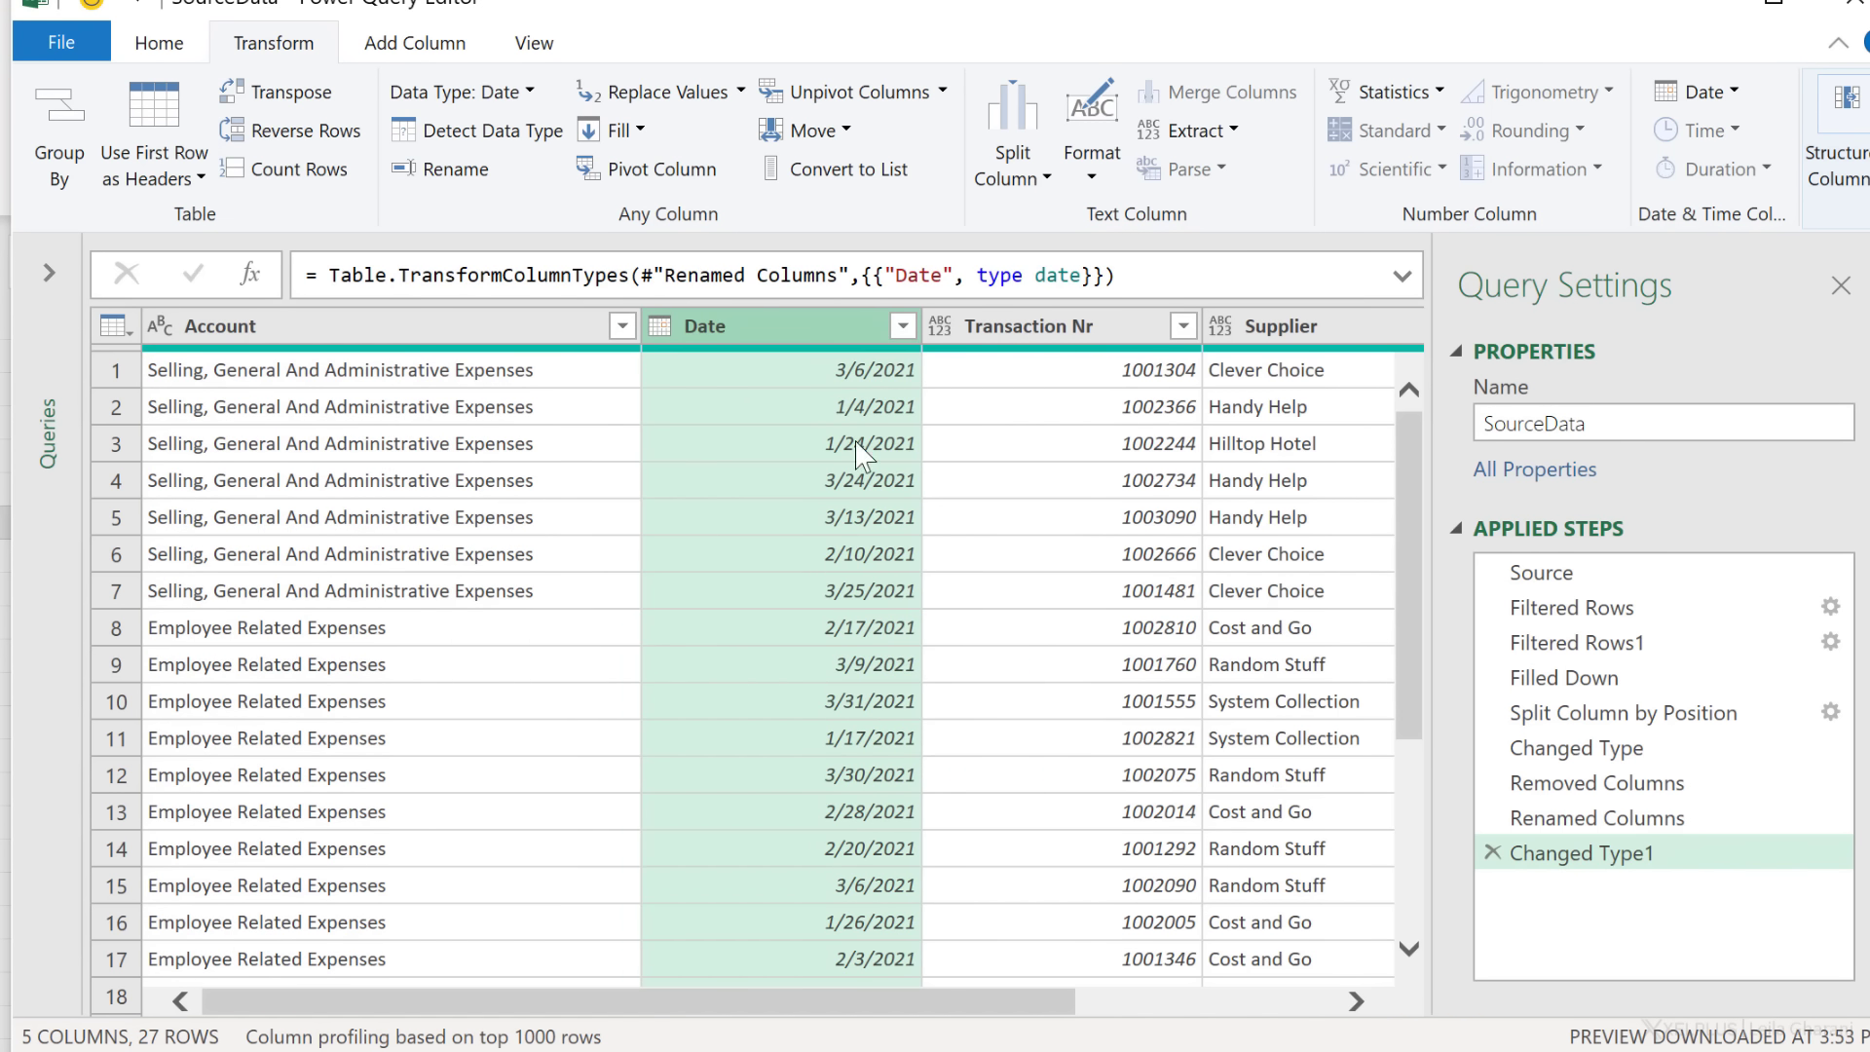
click(941, 327)
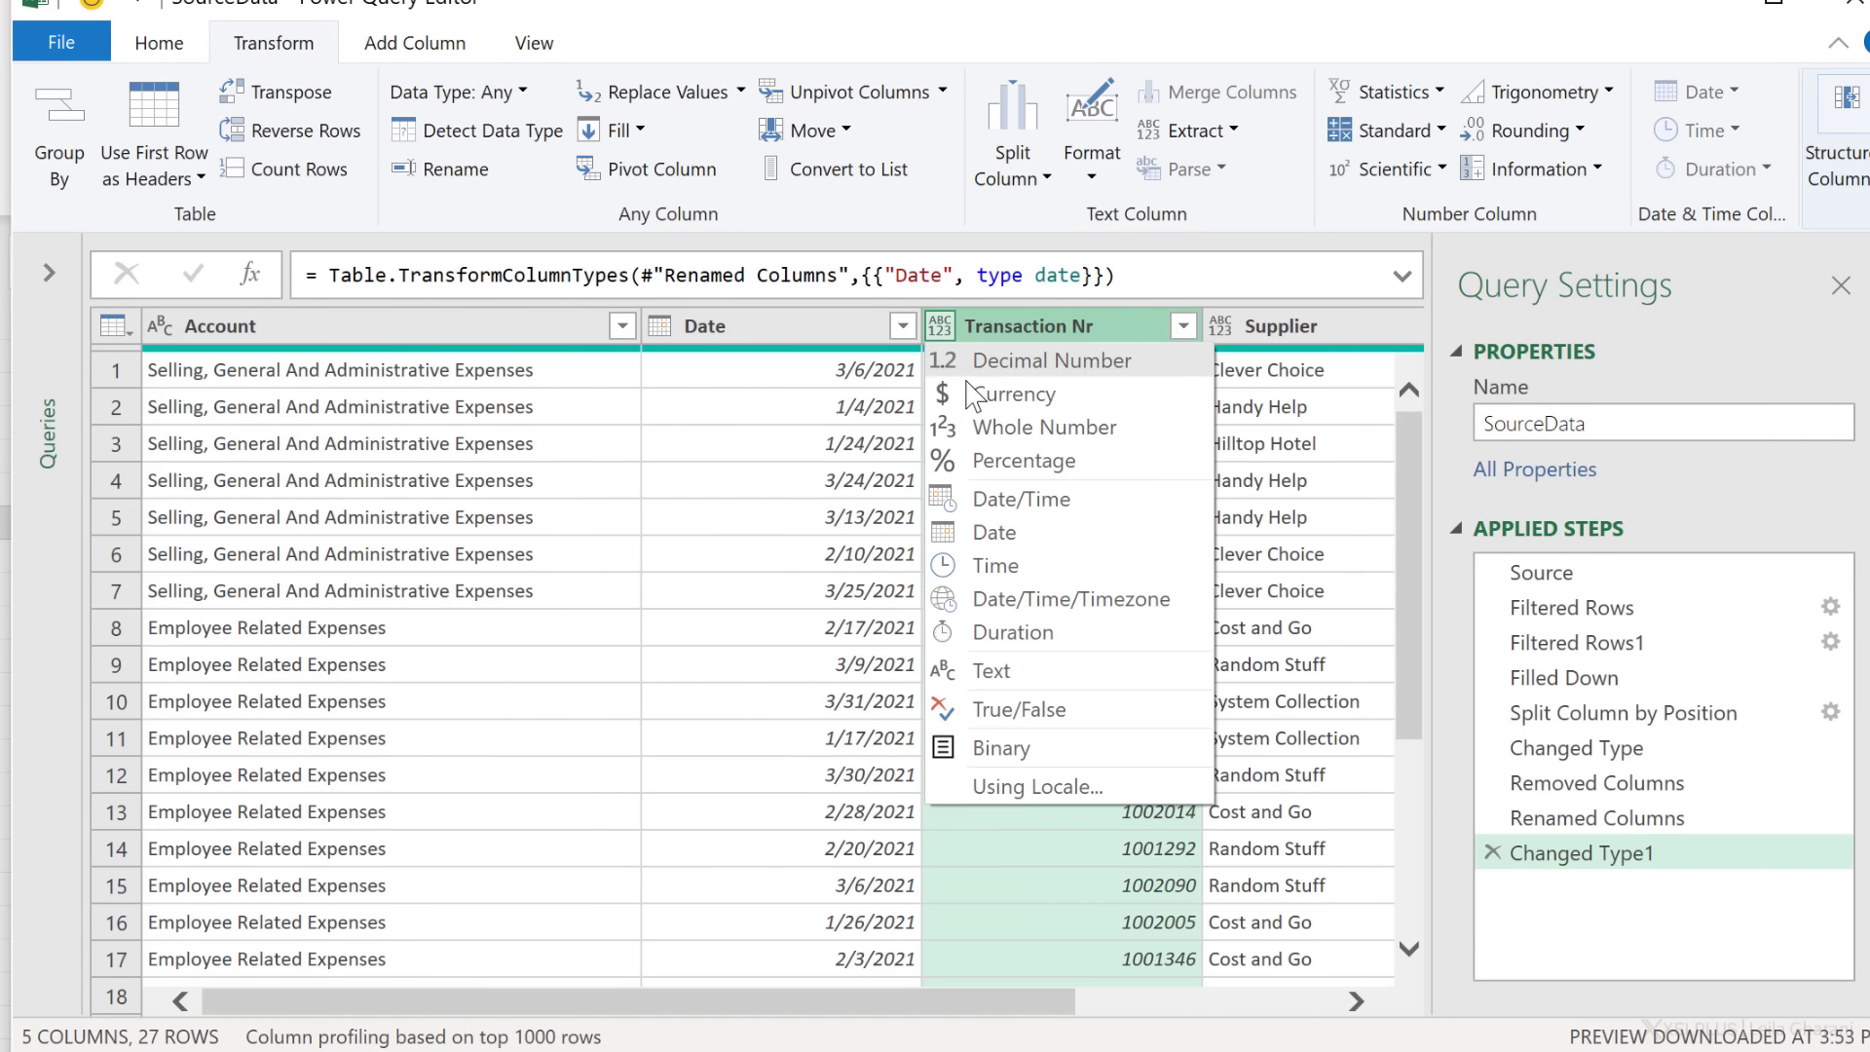
click(986, 426)
Step: Set the Supplier column's data type to Text and the Amount column's to Currency
drag(1057, 1003, 1316, 1003)
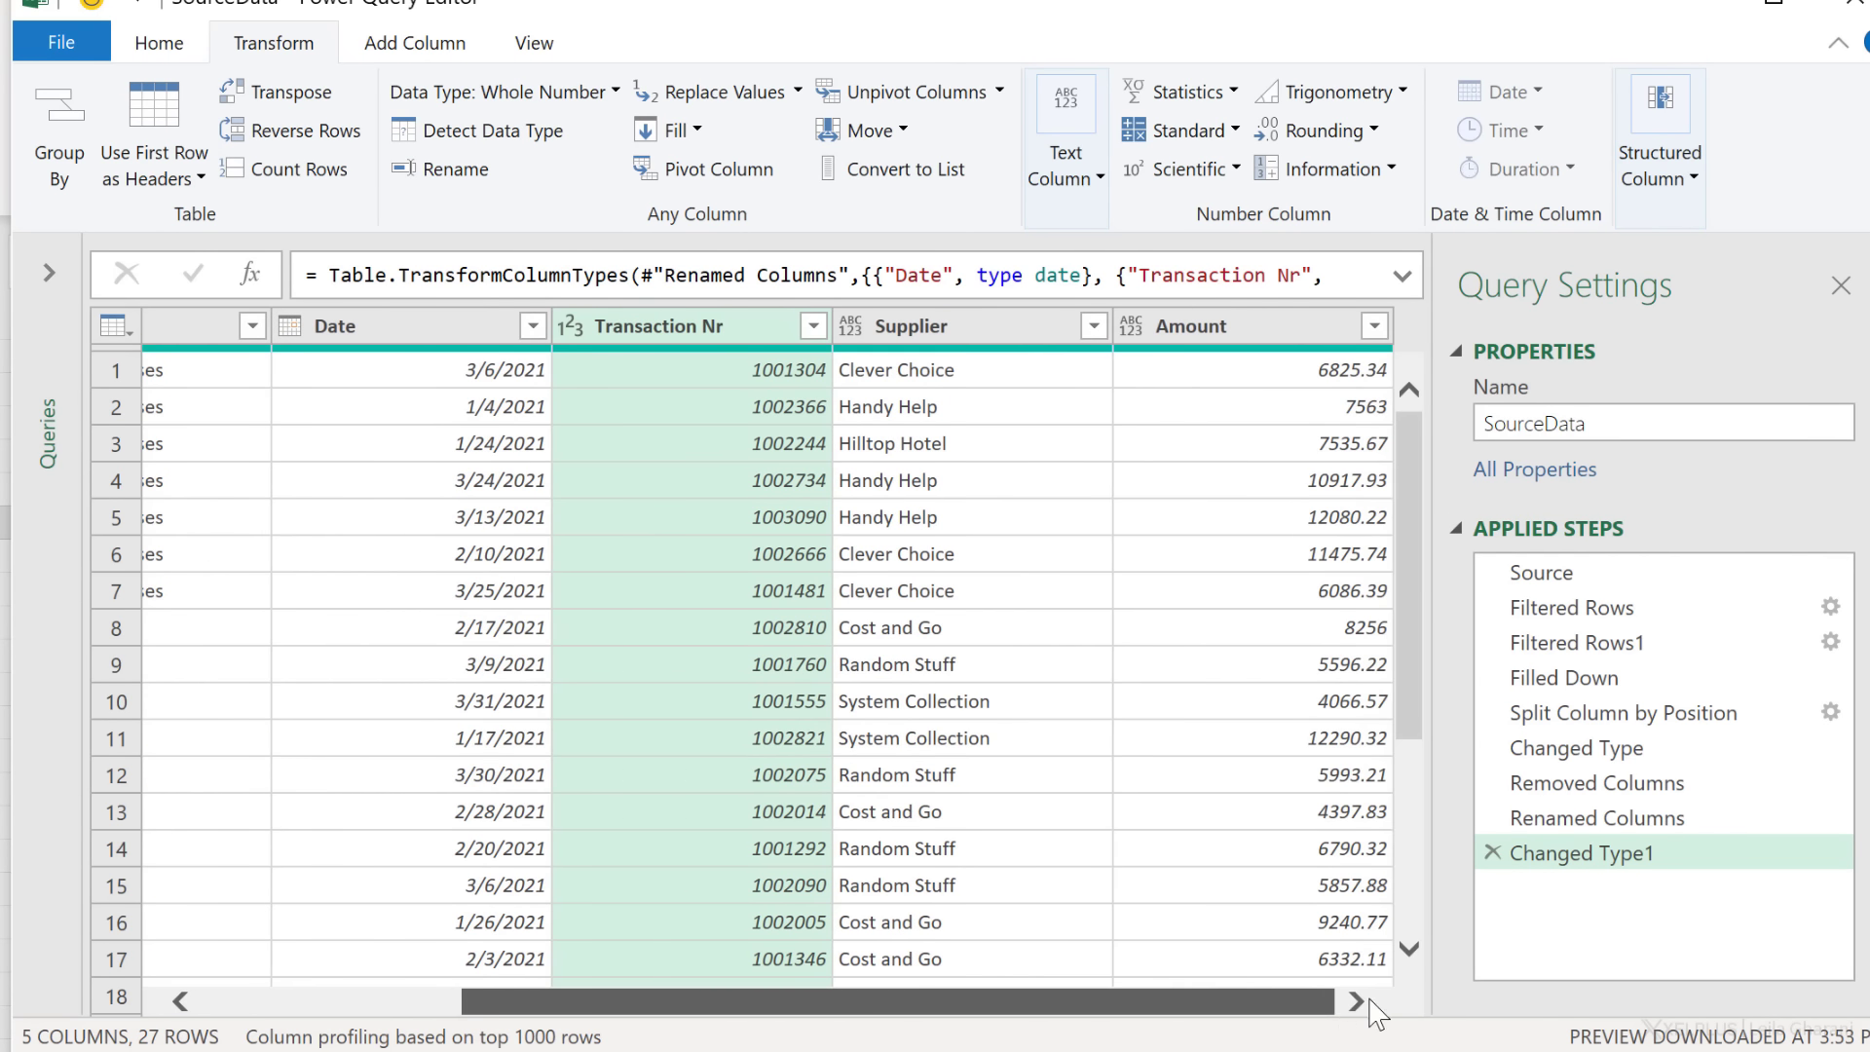
click(850, 326)
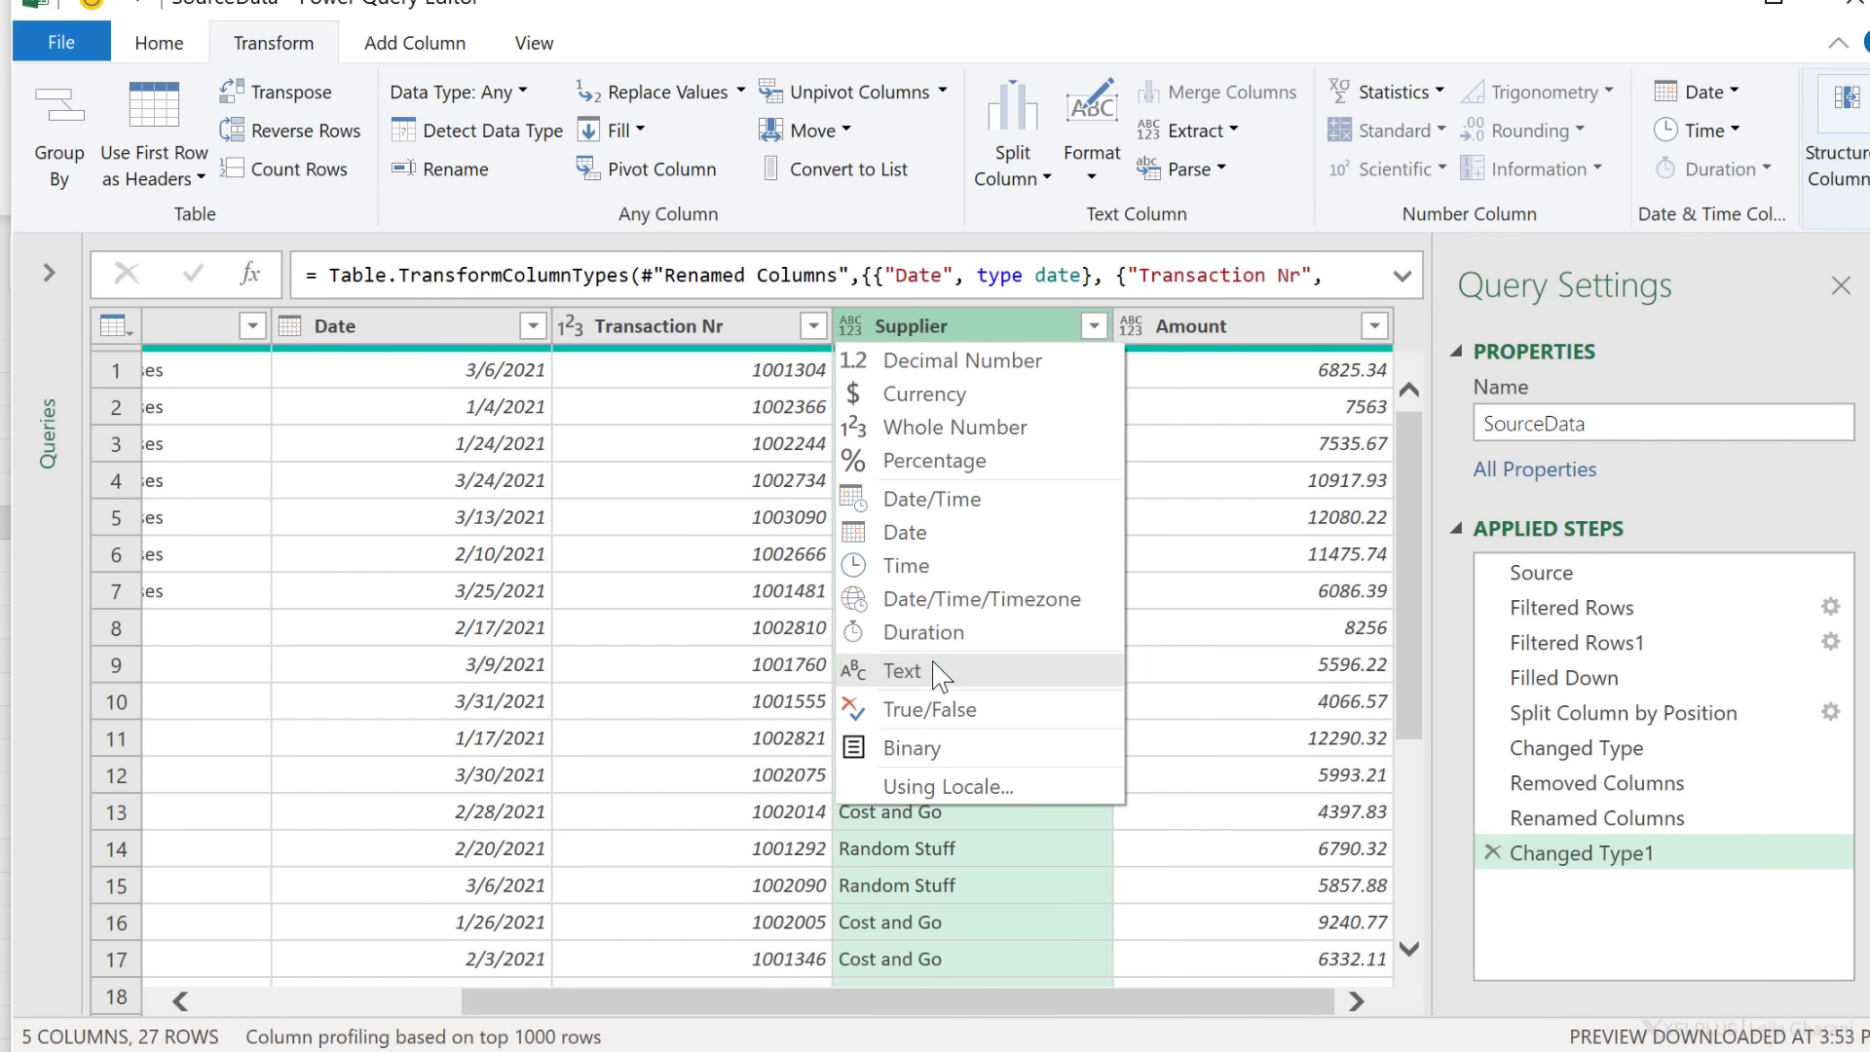
click(901, 670)
click(1166, 336)
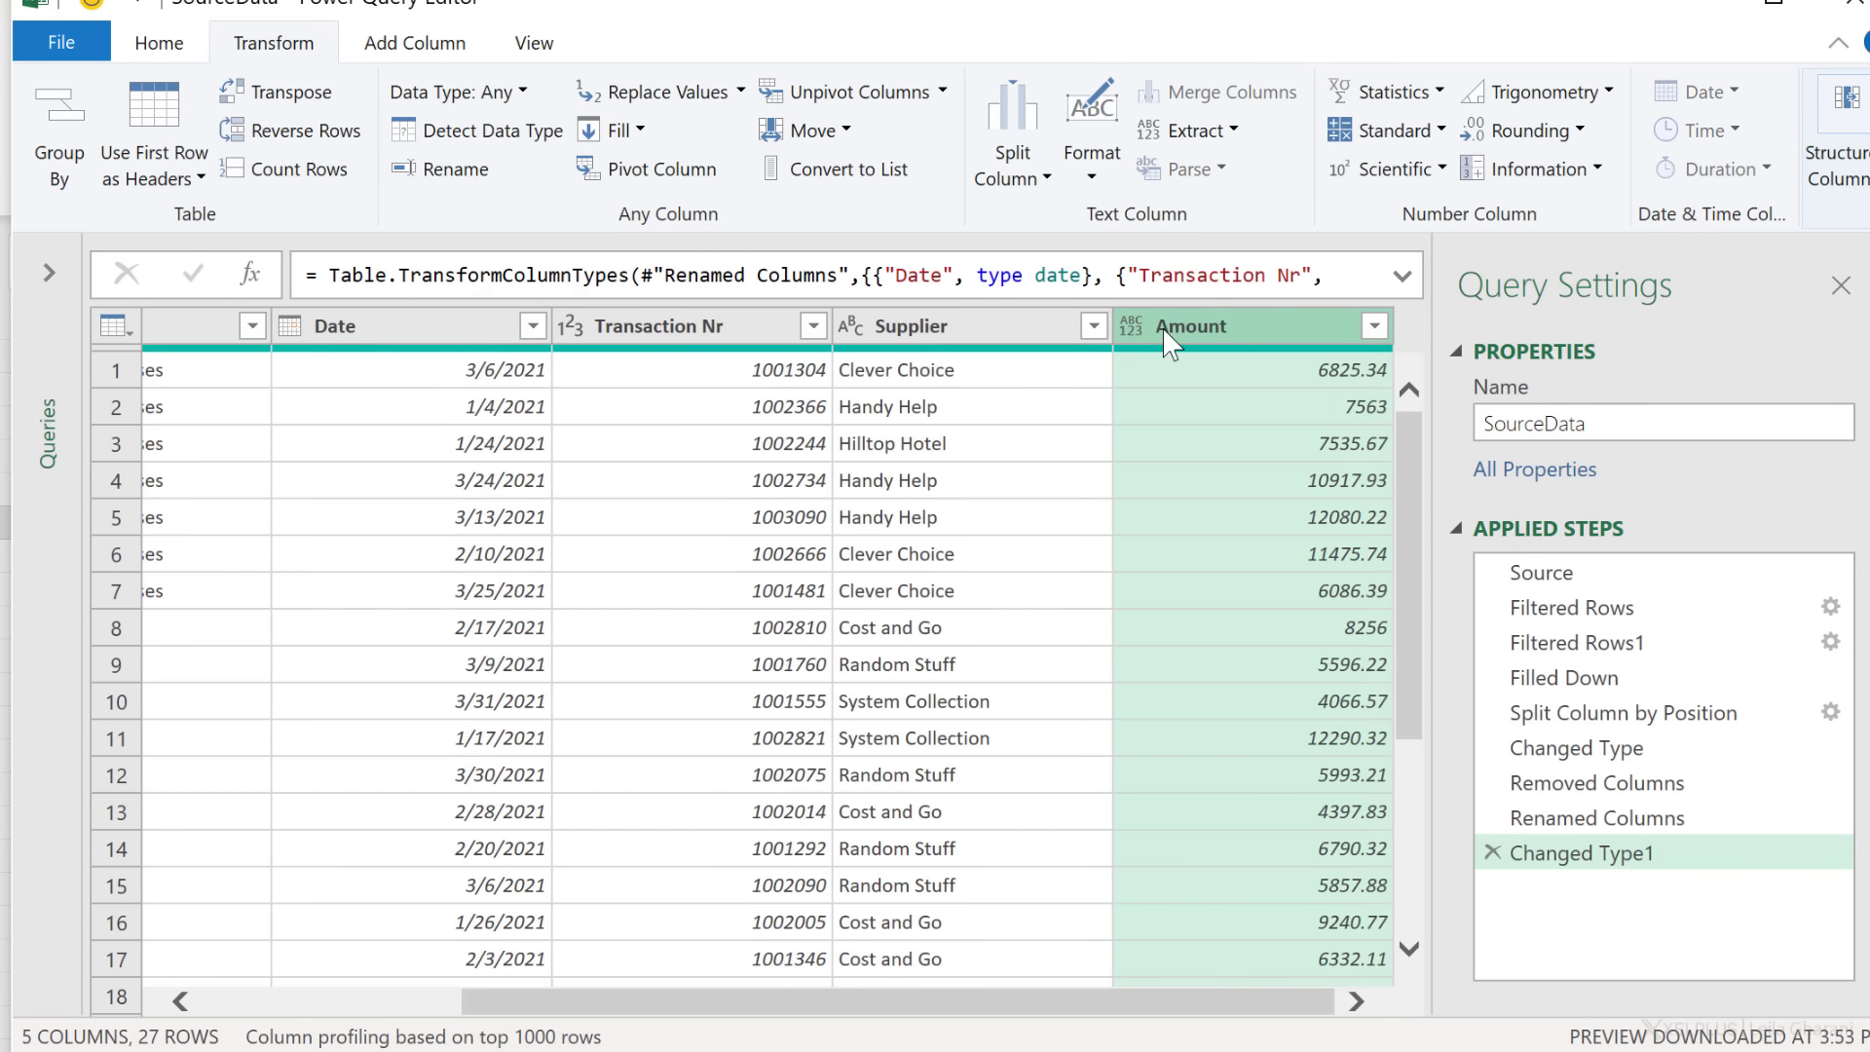
click(1132, 329)
click(1169, 390)
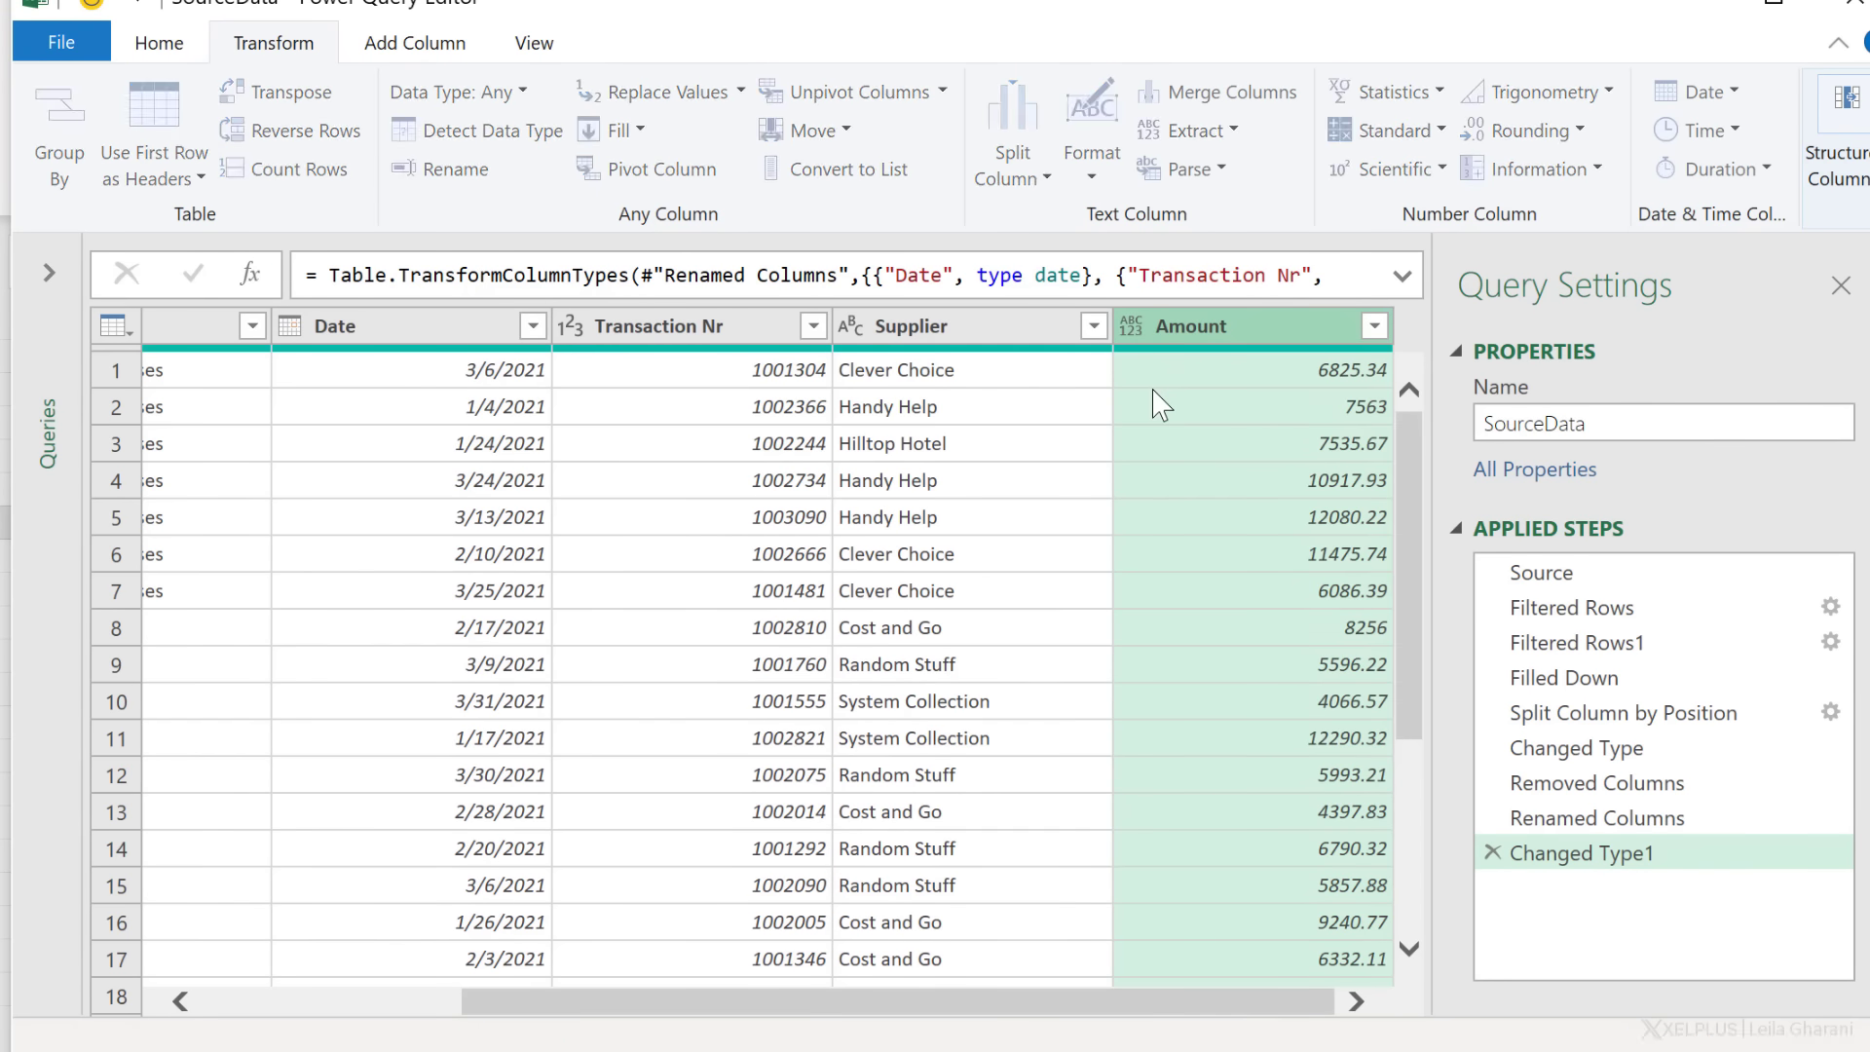
click(1051, 627)
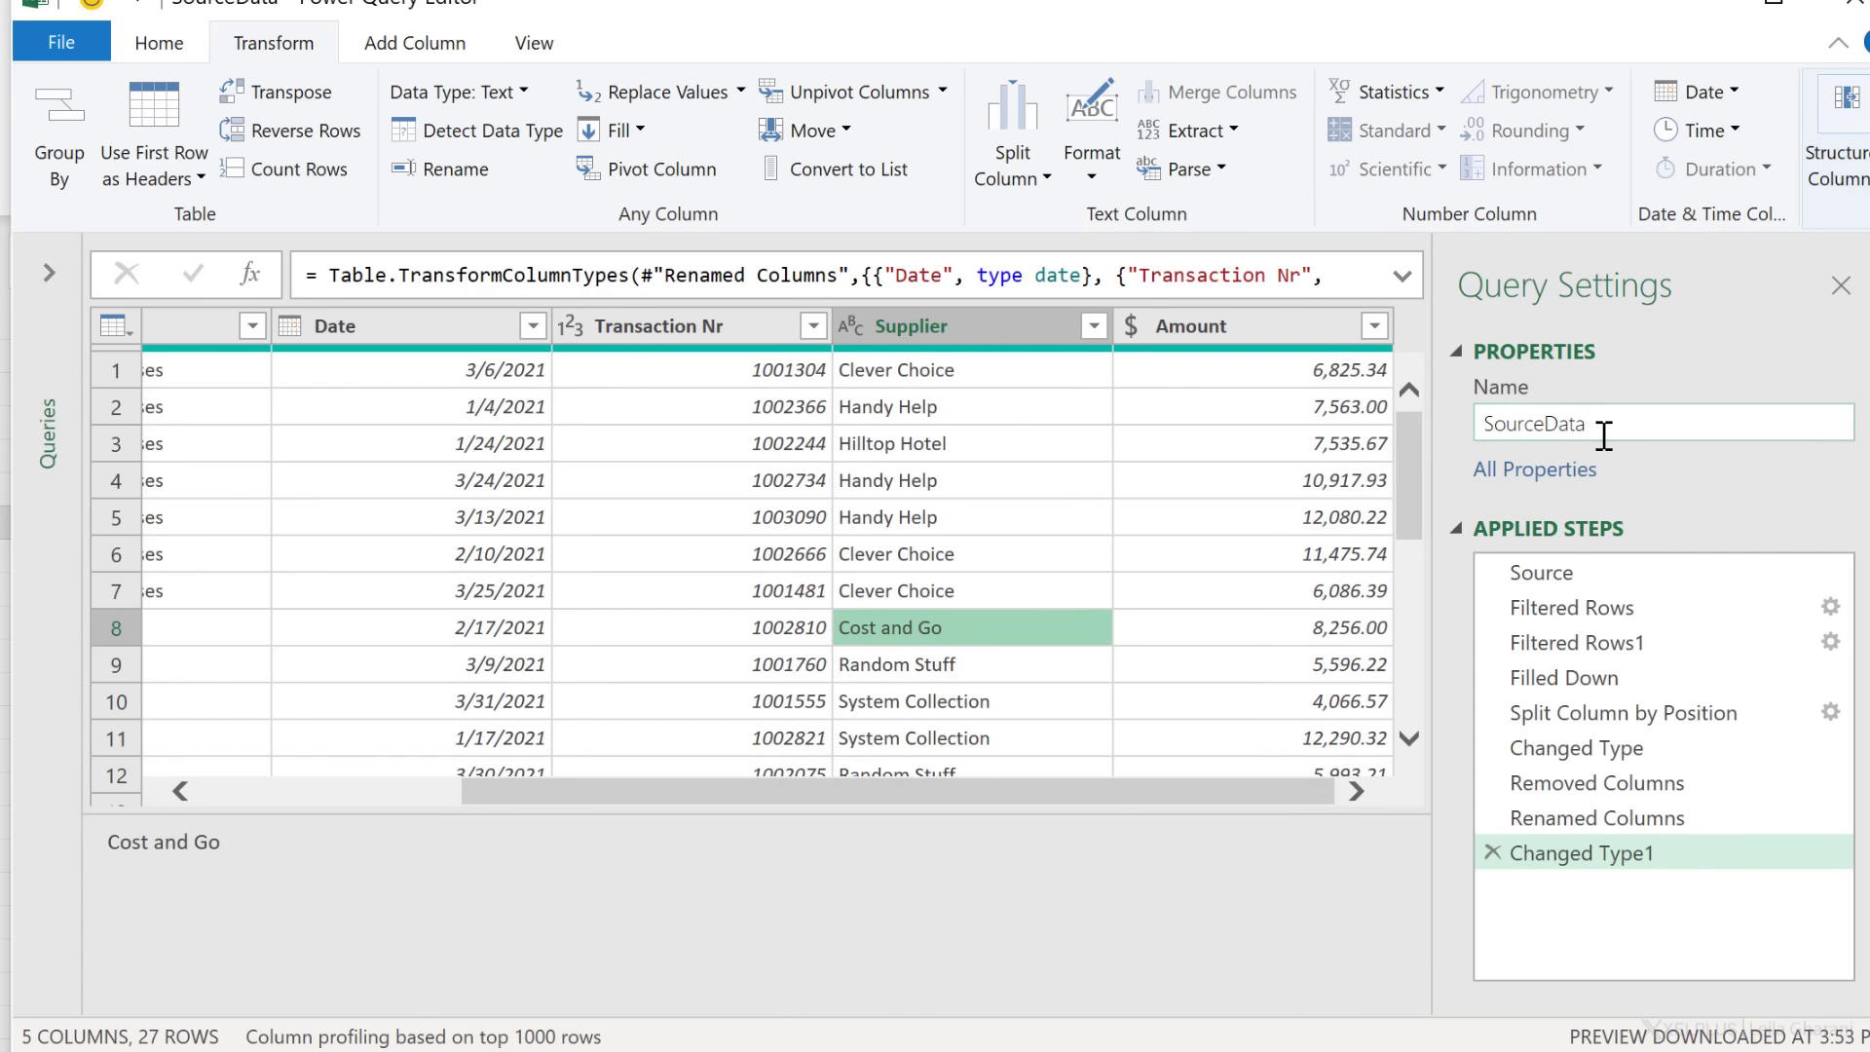
Step: Rename the SourceData query as CleanReport
drag(1603, 422, 1463, 423)
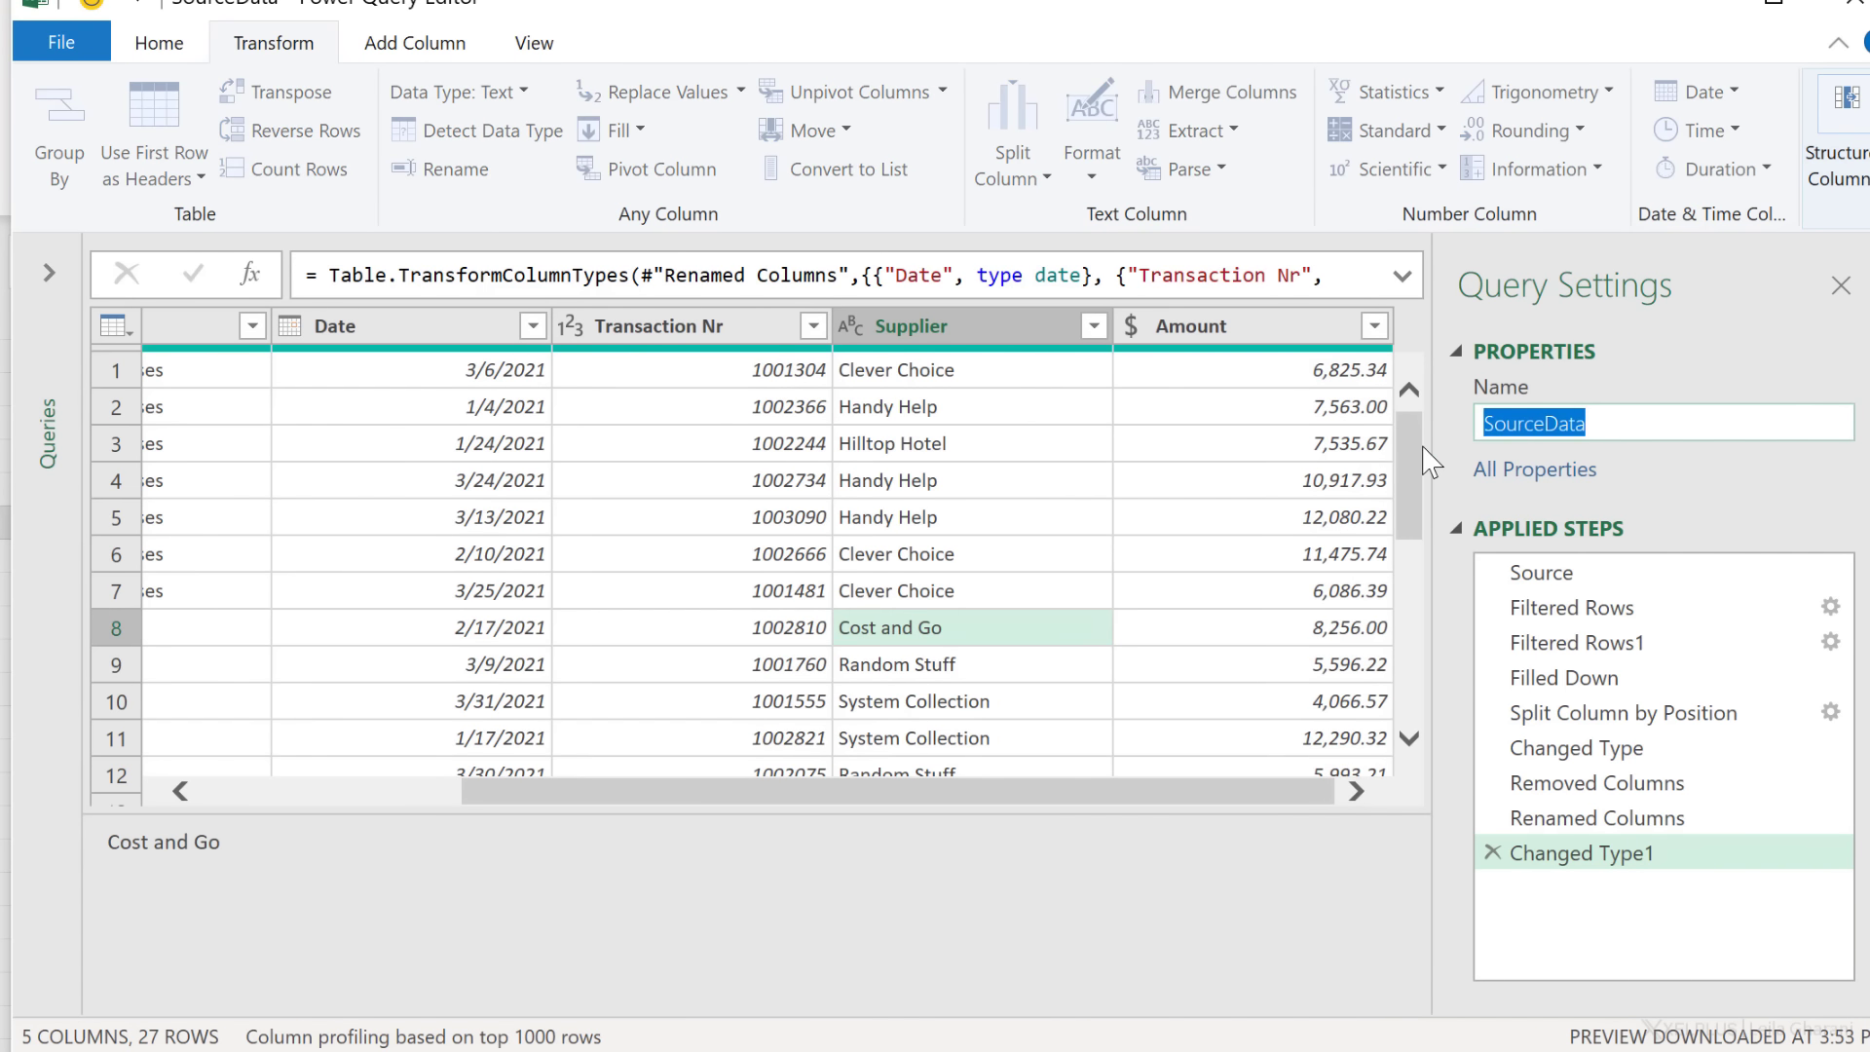
text(CleanRe)
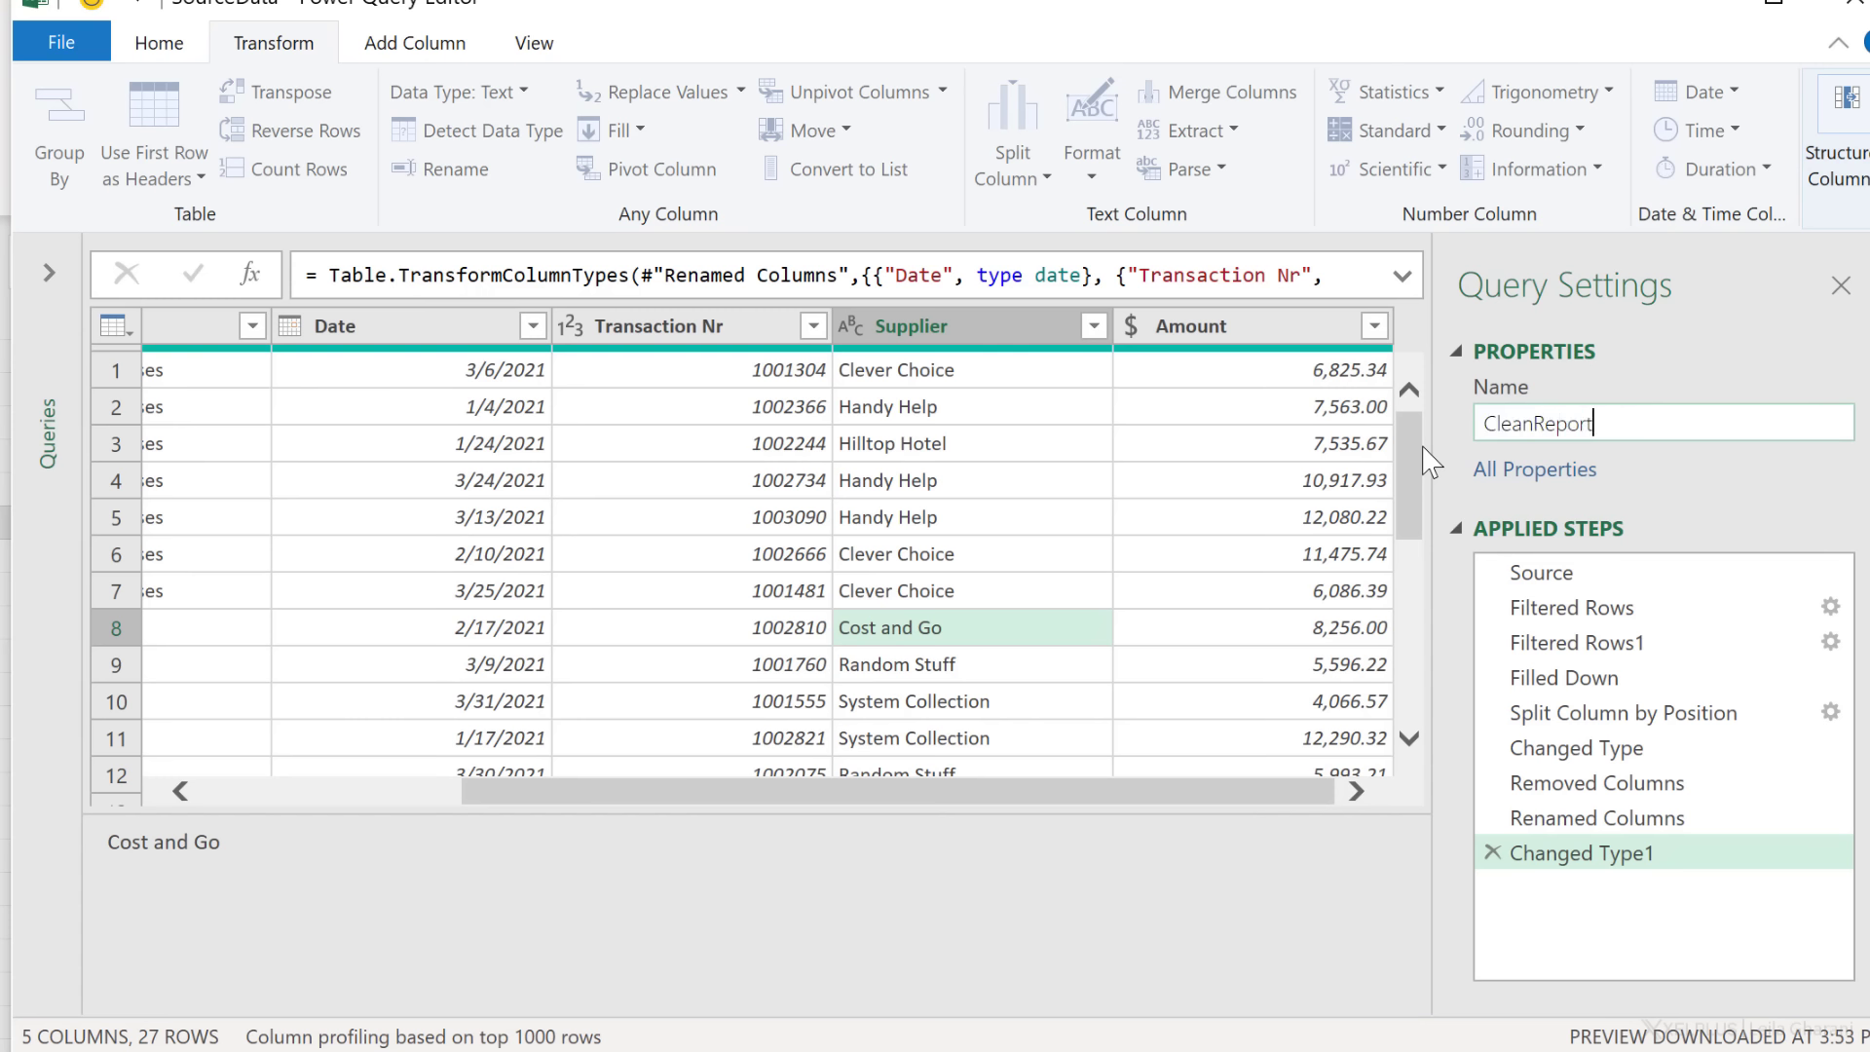
text(port)
key(Return)
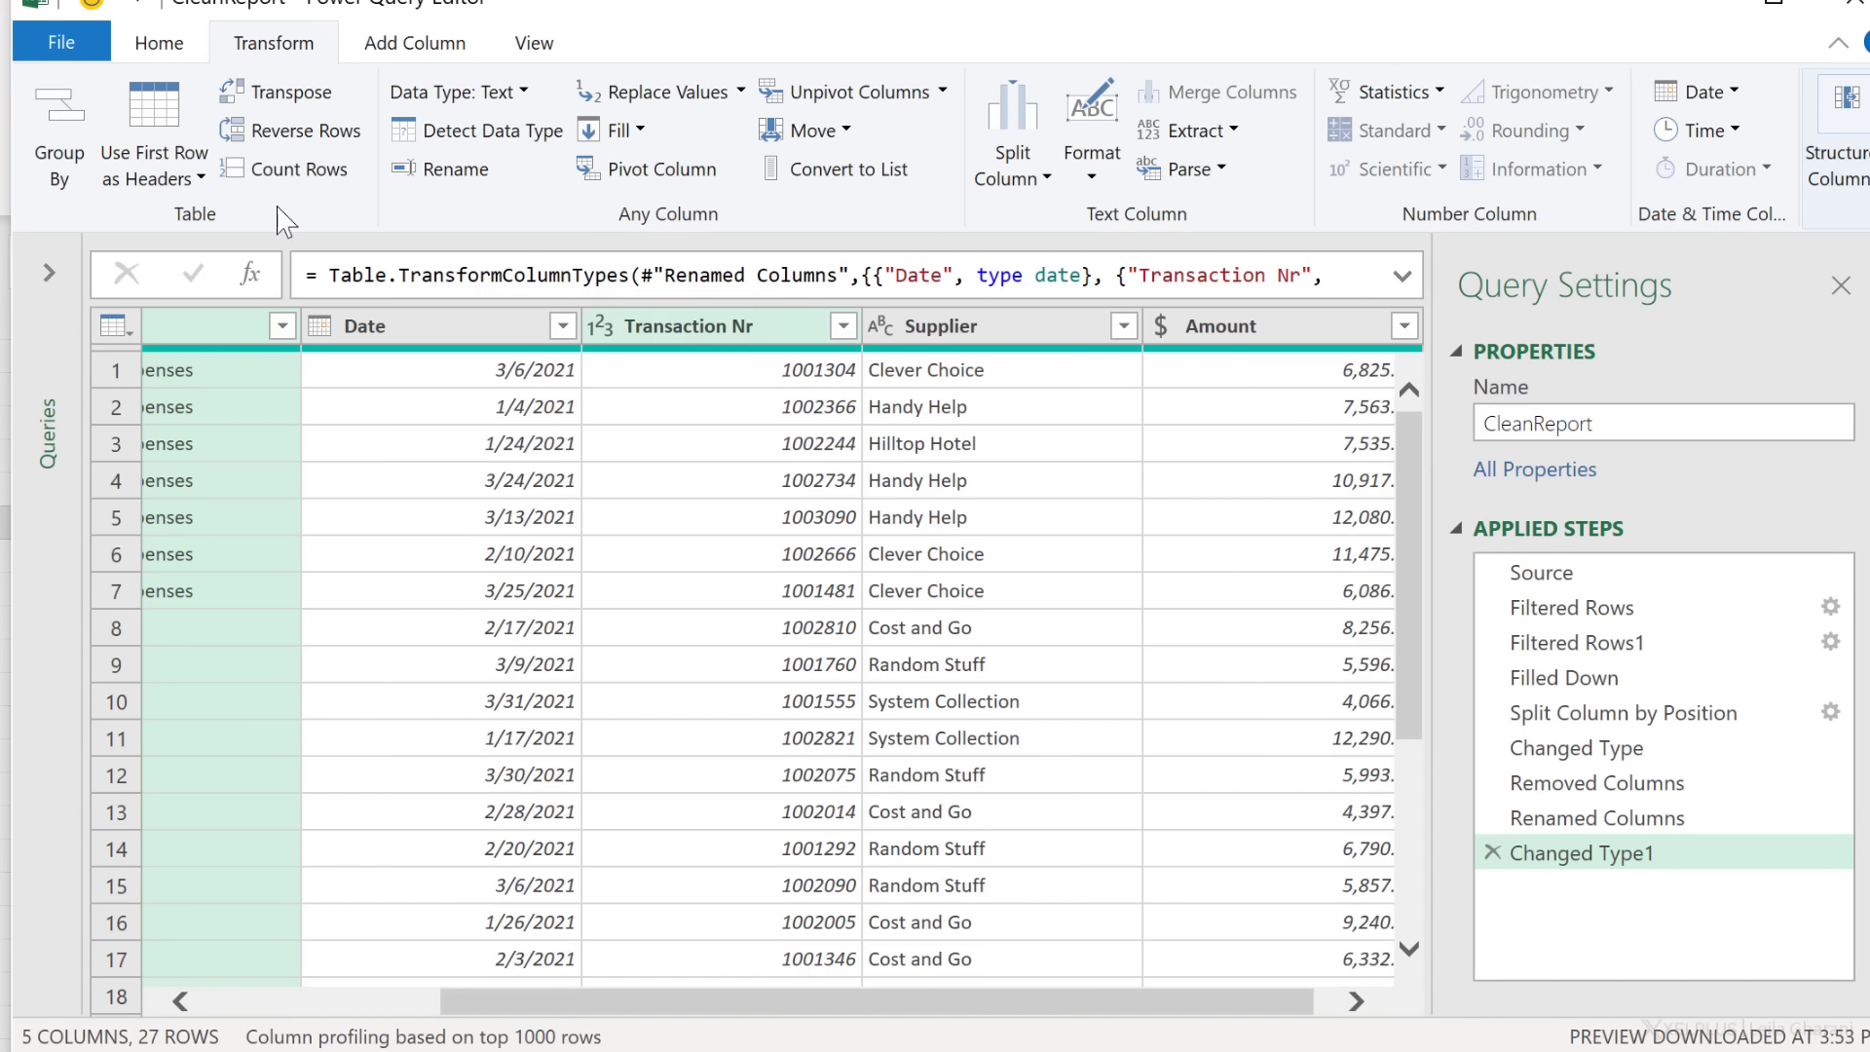
Step: Close the query editor and load the query as a PivotTable Report at cell H3 of the existing Data worksheet
click(61, 42)
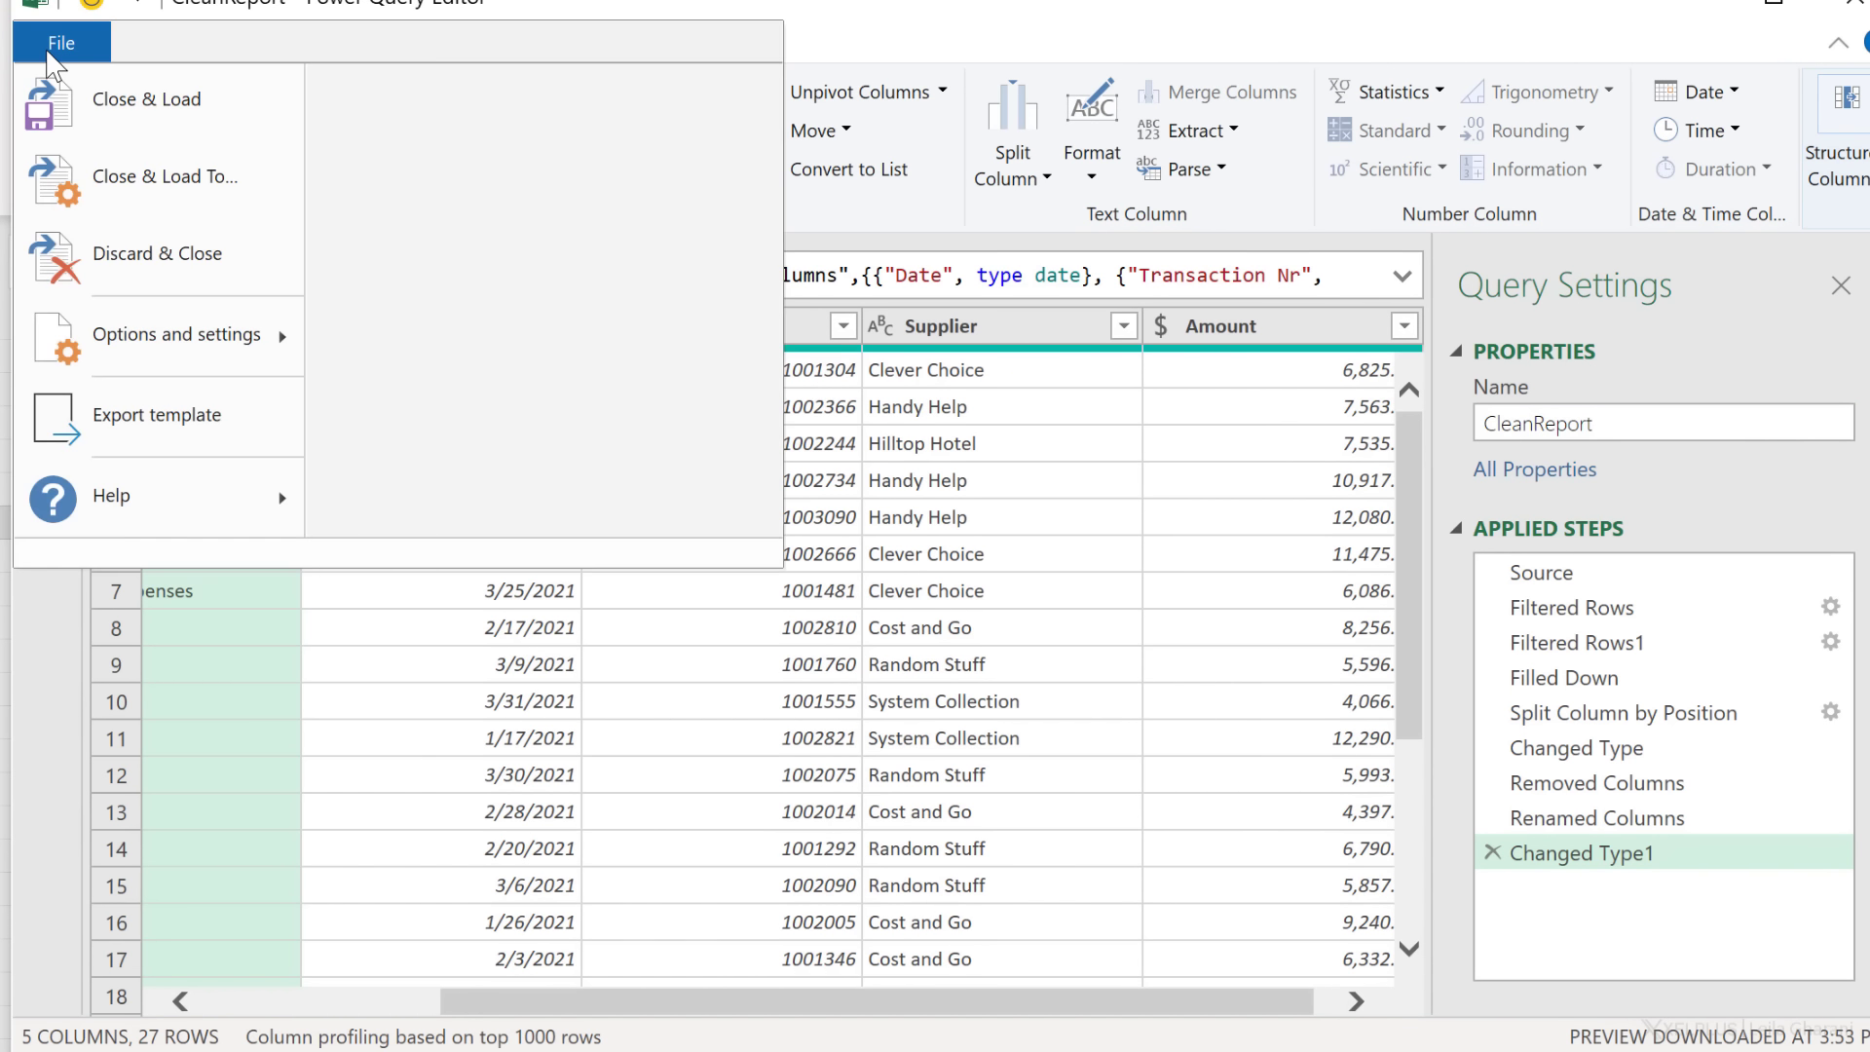
click(126, 178)
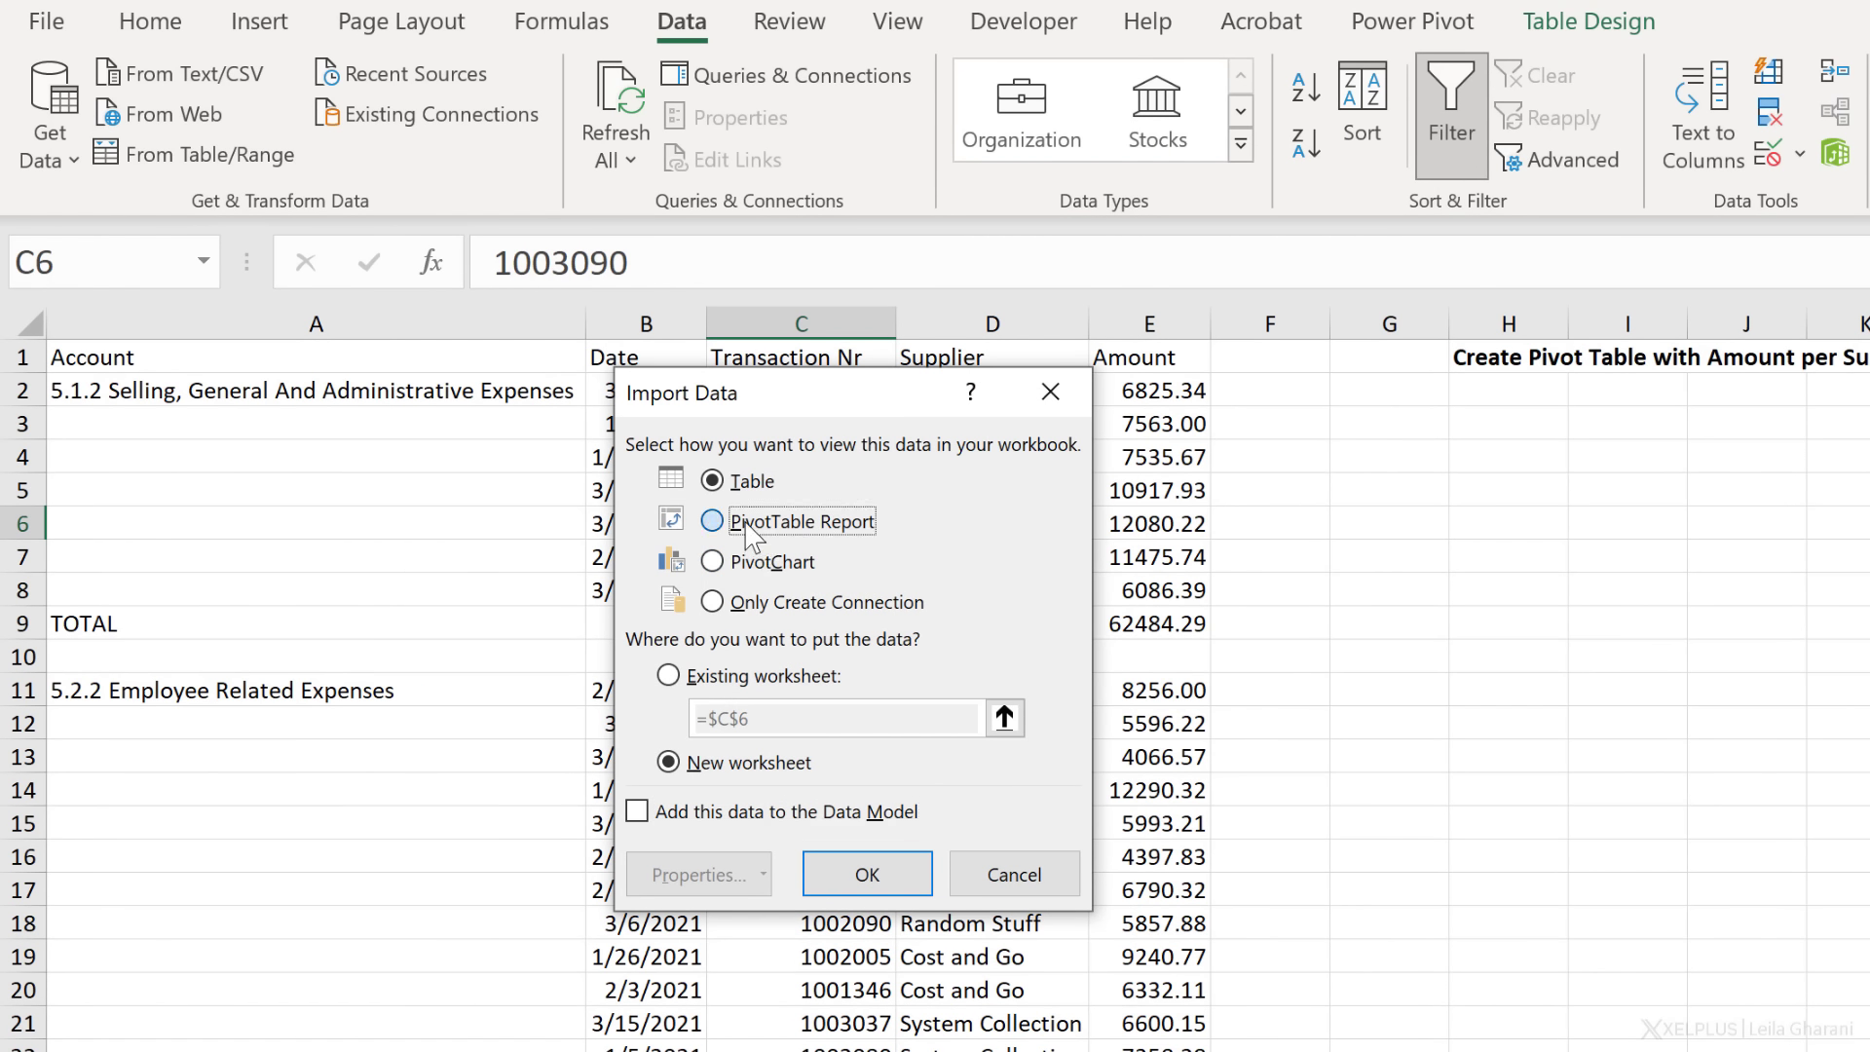
click(668, 675)
drag(789, 725, 623, 709)
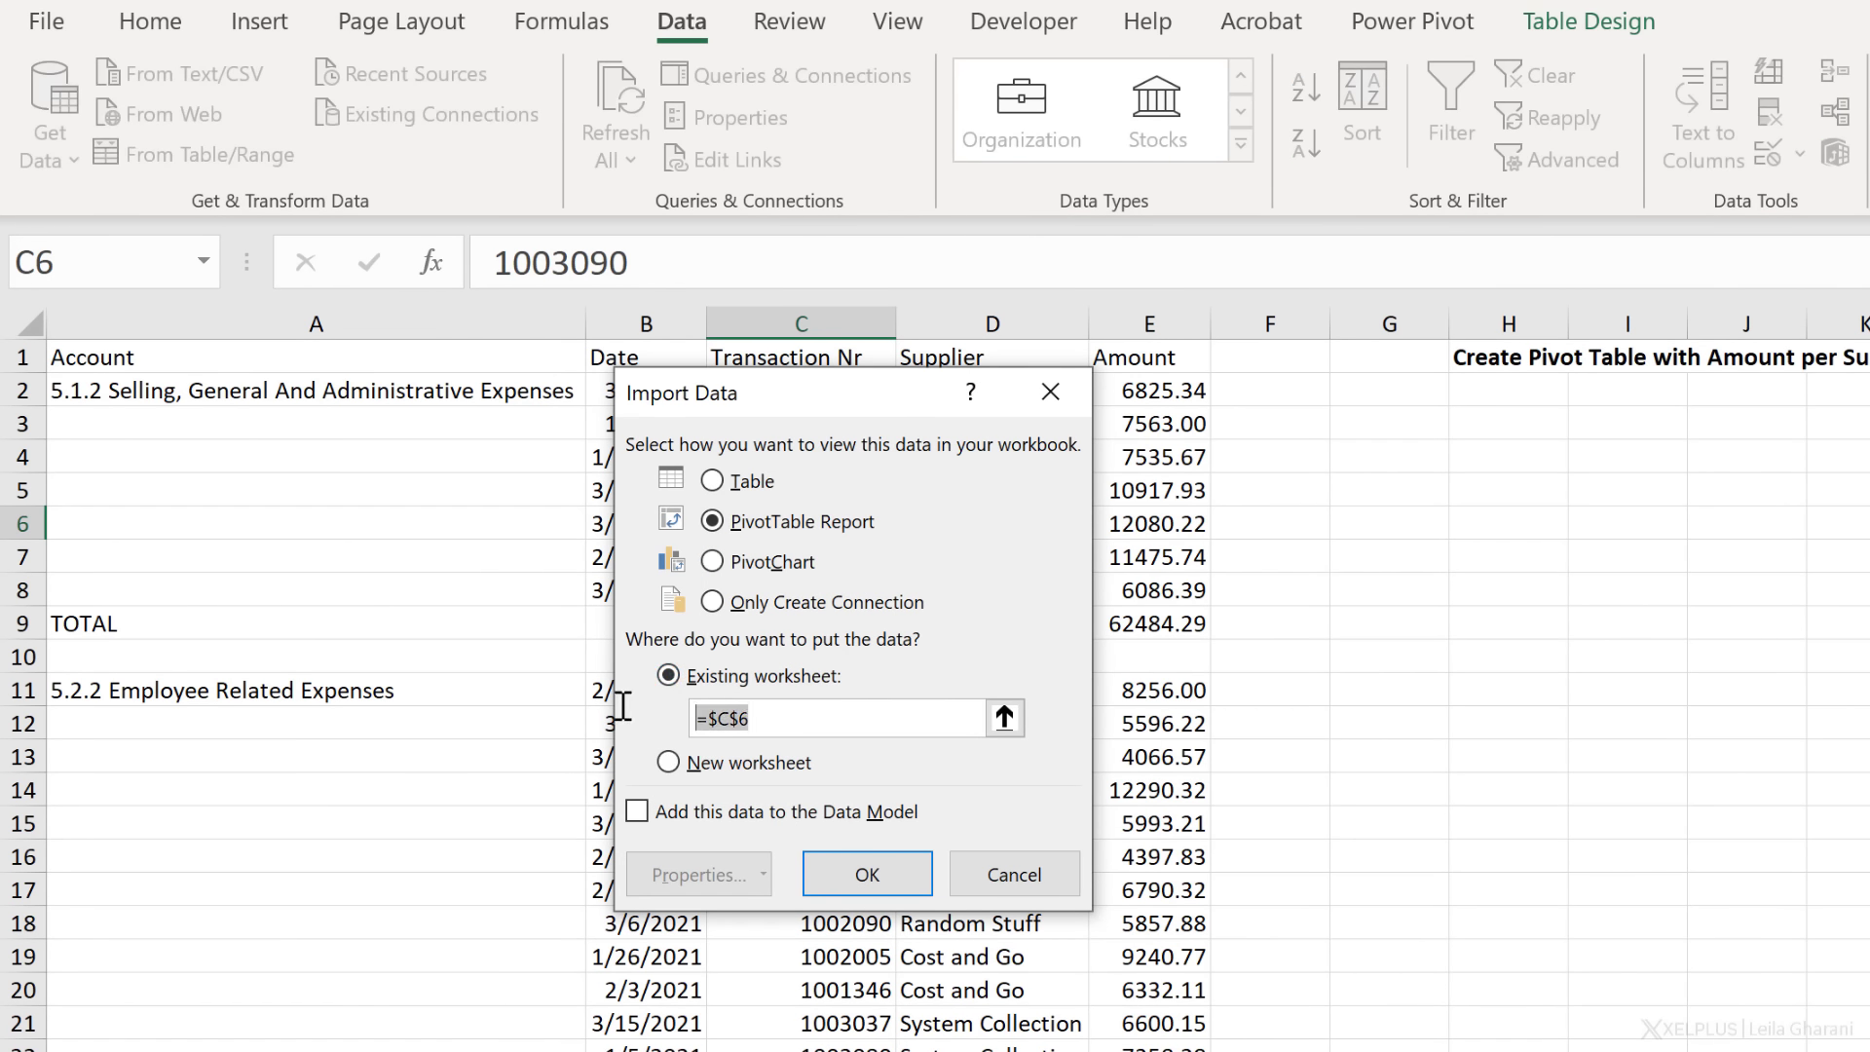
key(BackSpace)
click(1495, 433)
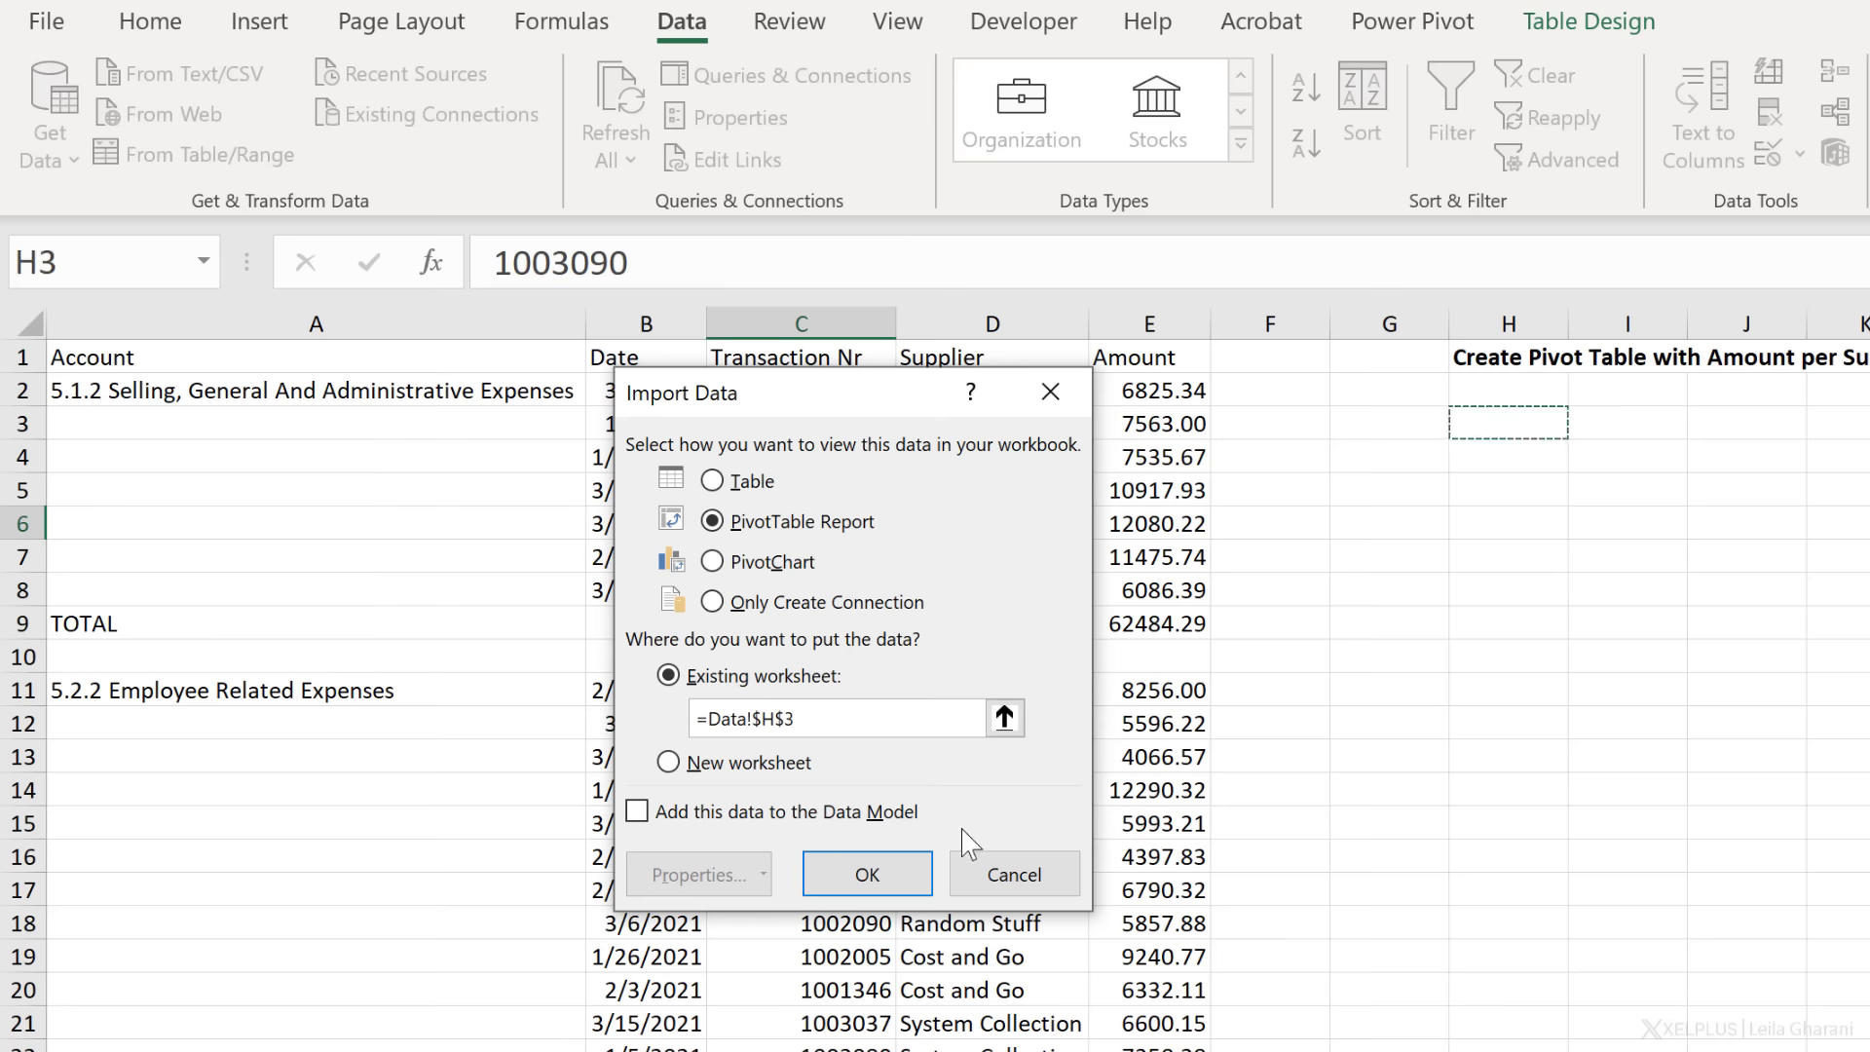
click(867, 878)
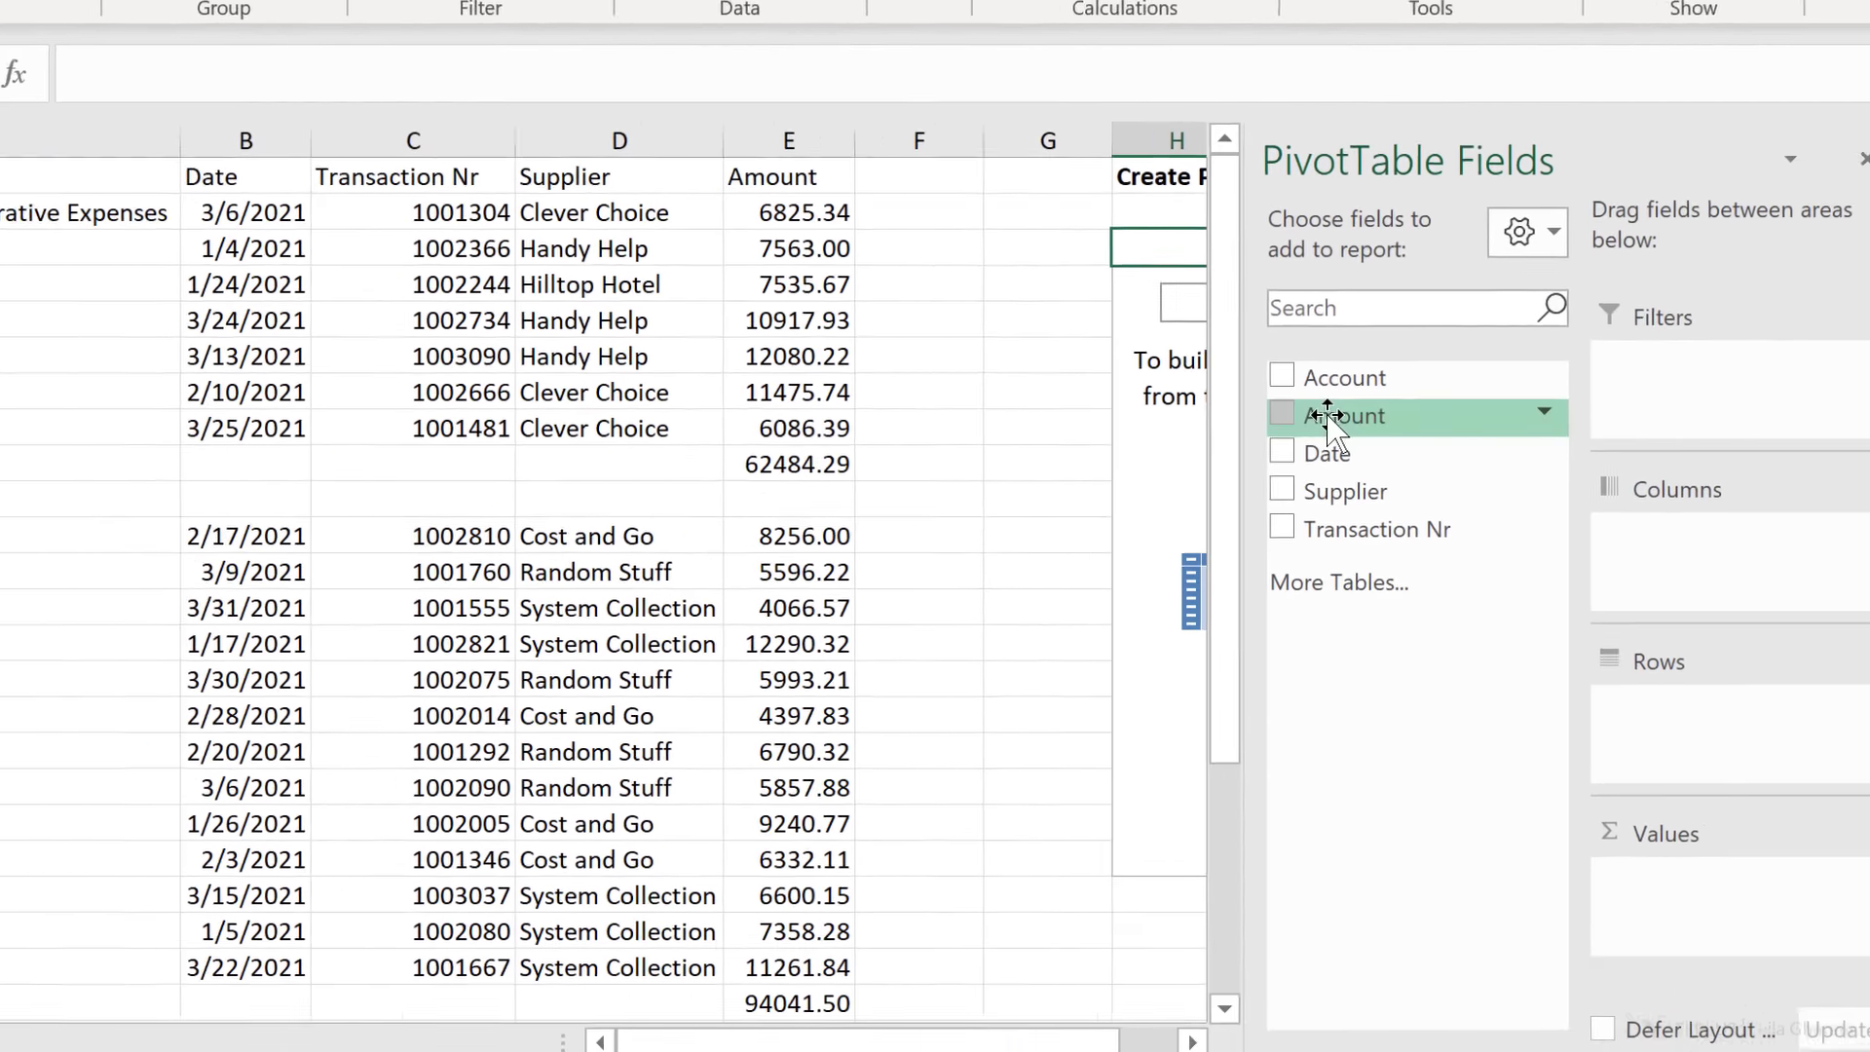
Step: Build the pivot table with Amount summed as the values and Supplier as the rows
drag(1328, 418, 1631, 857)
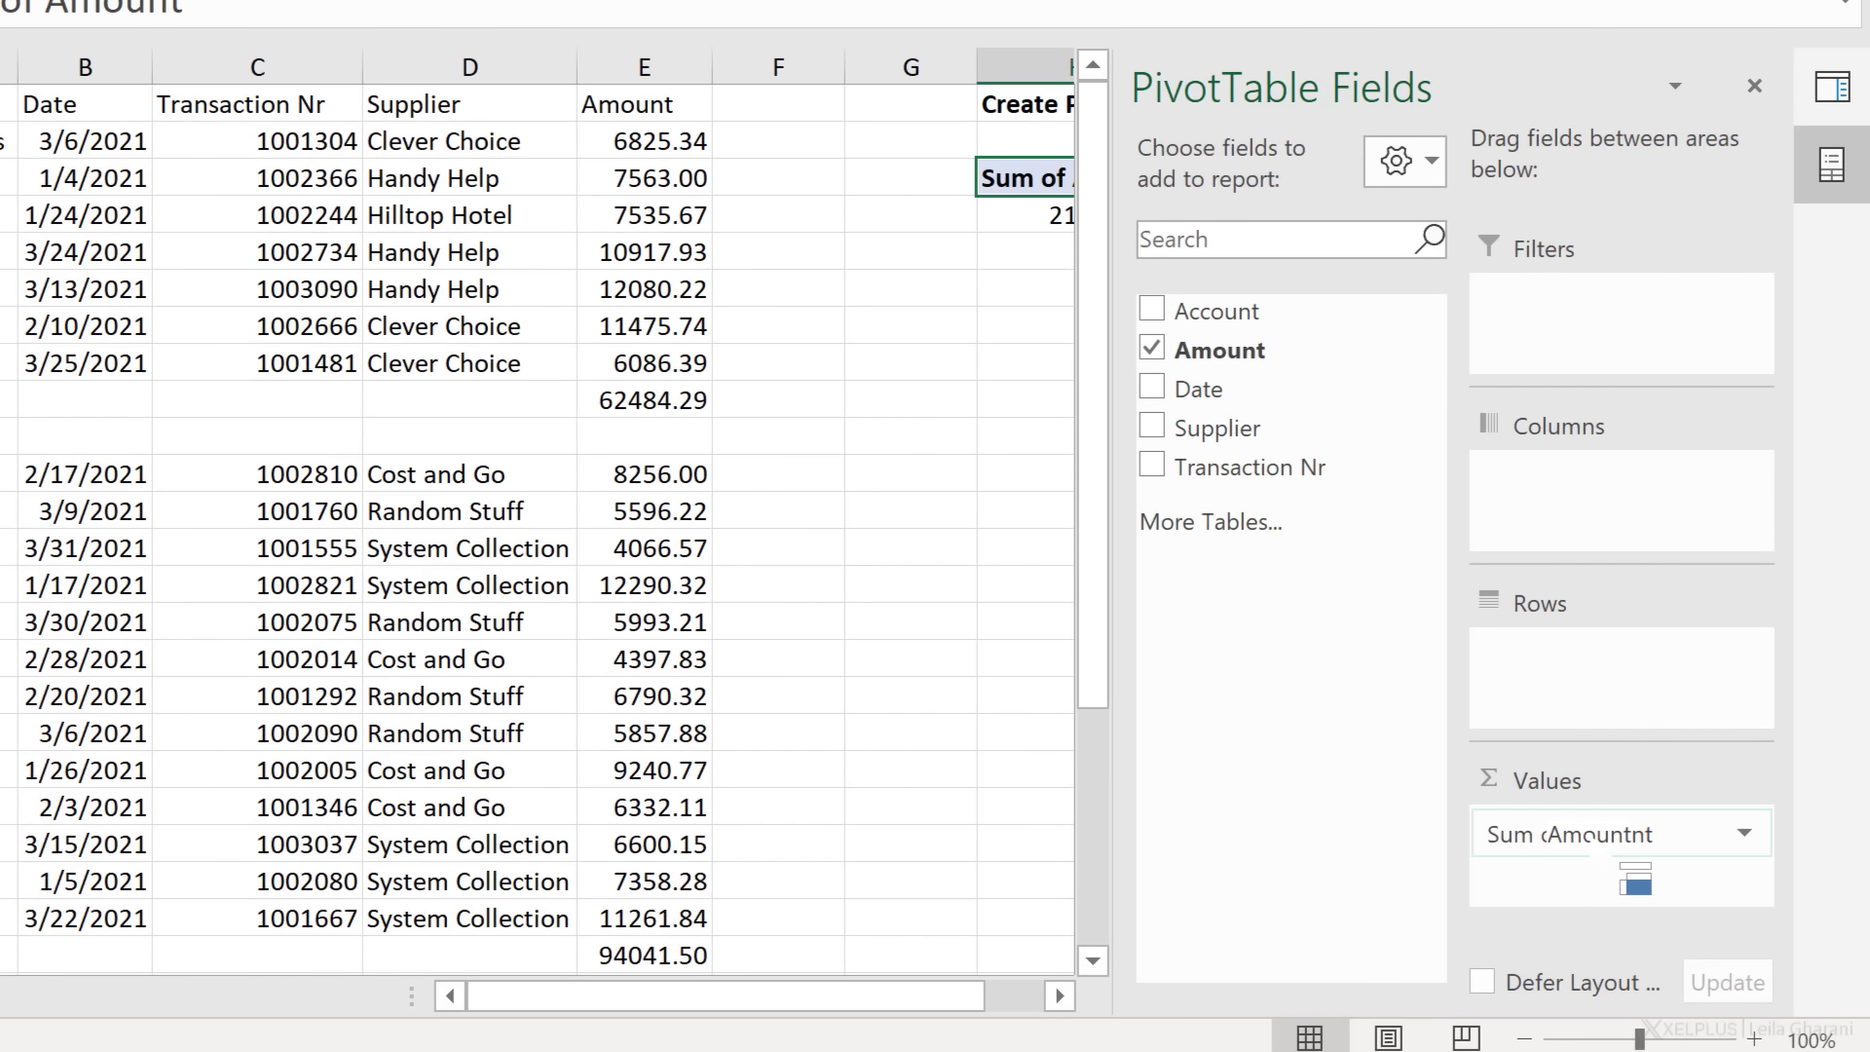
drag(1251, 422, 1607, 684)
drag(513, 1013, 776, 1019)
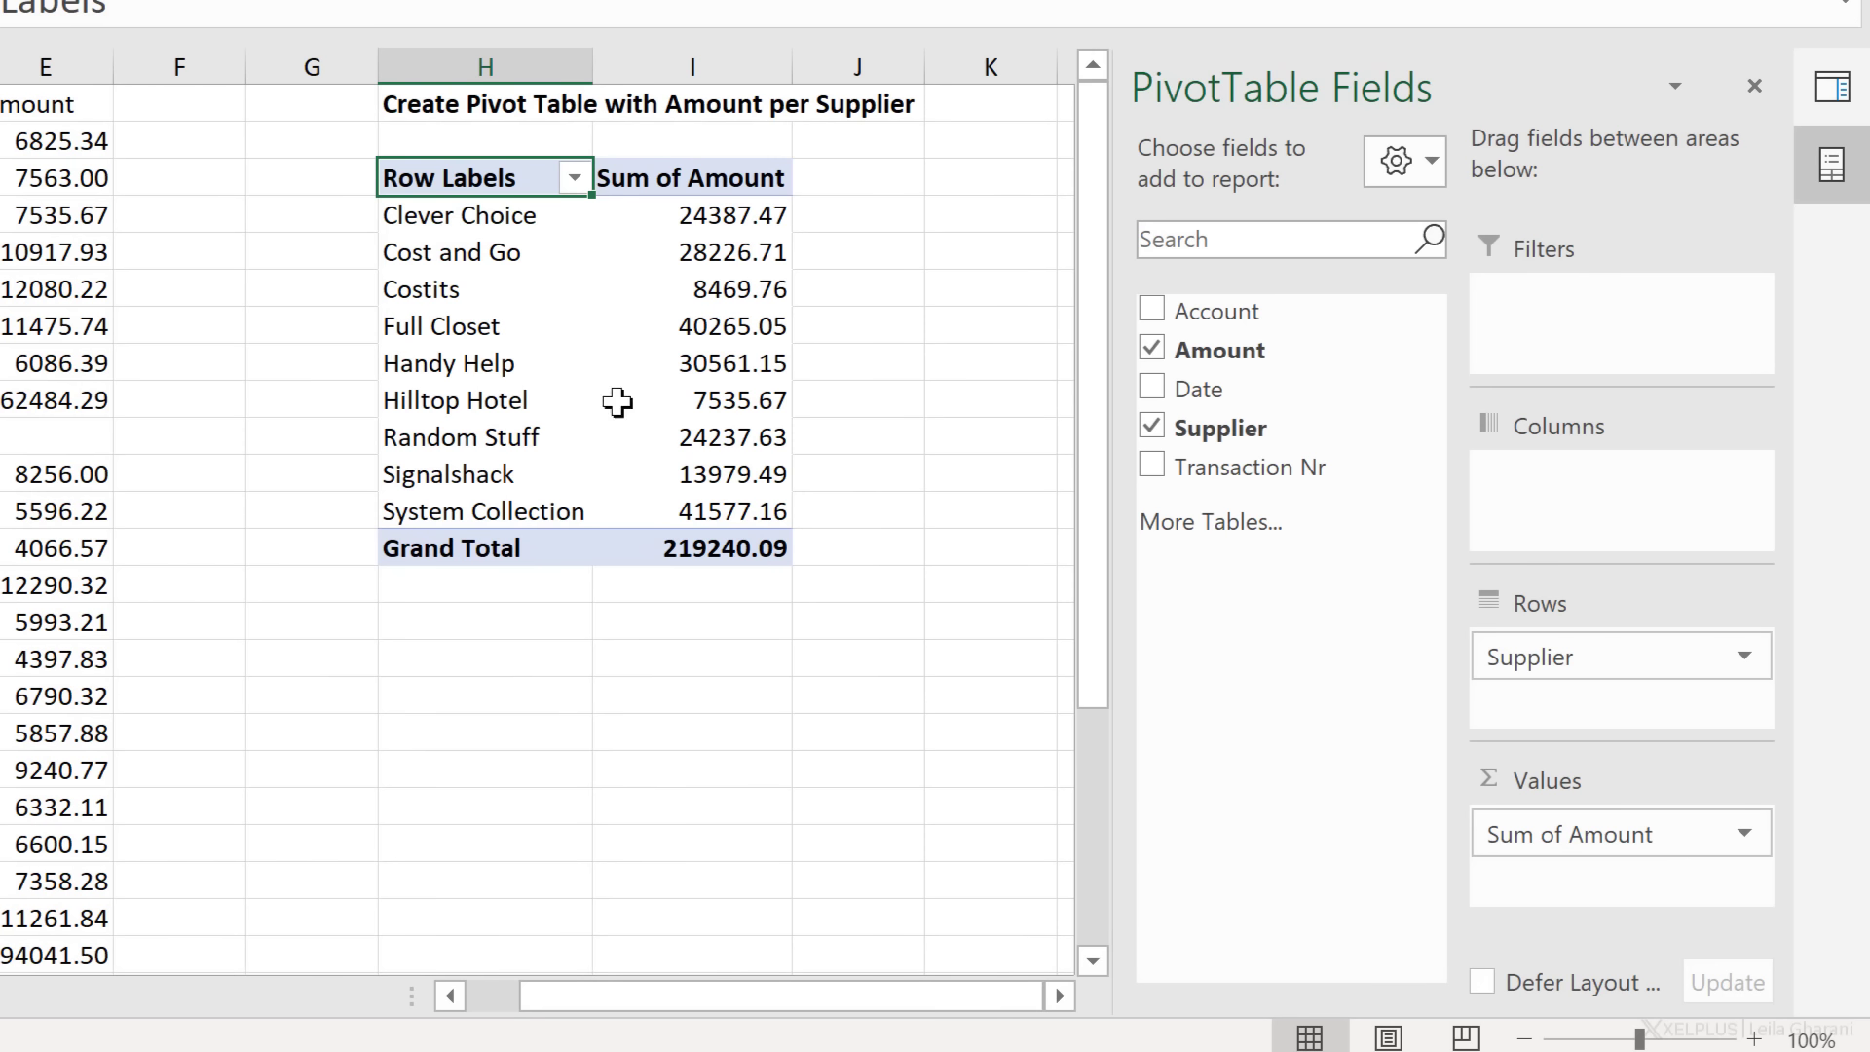
Step: Format the pivot table's Sum of Amount values as Number with a thousands separator and 0 decimal places
right_click(692, 292)
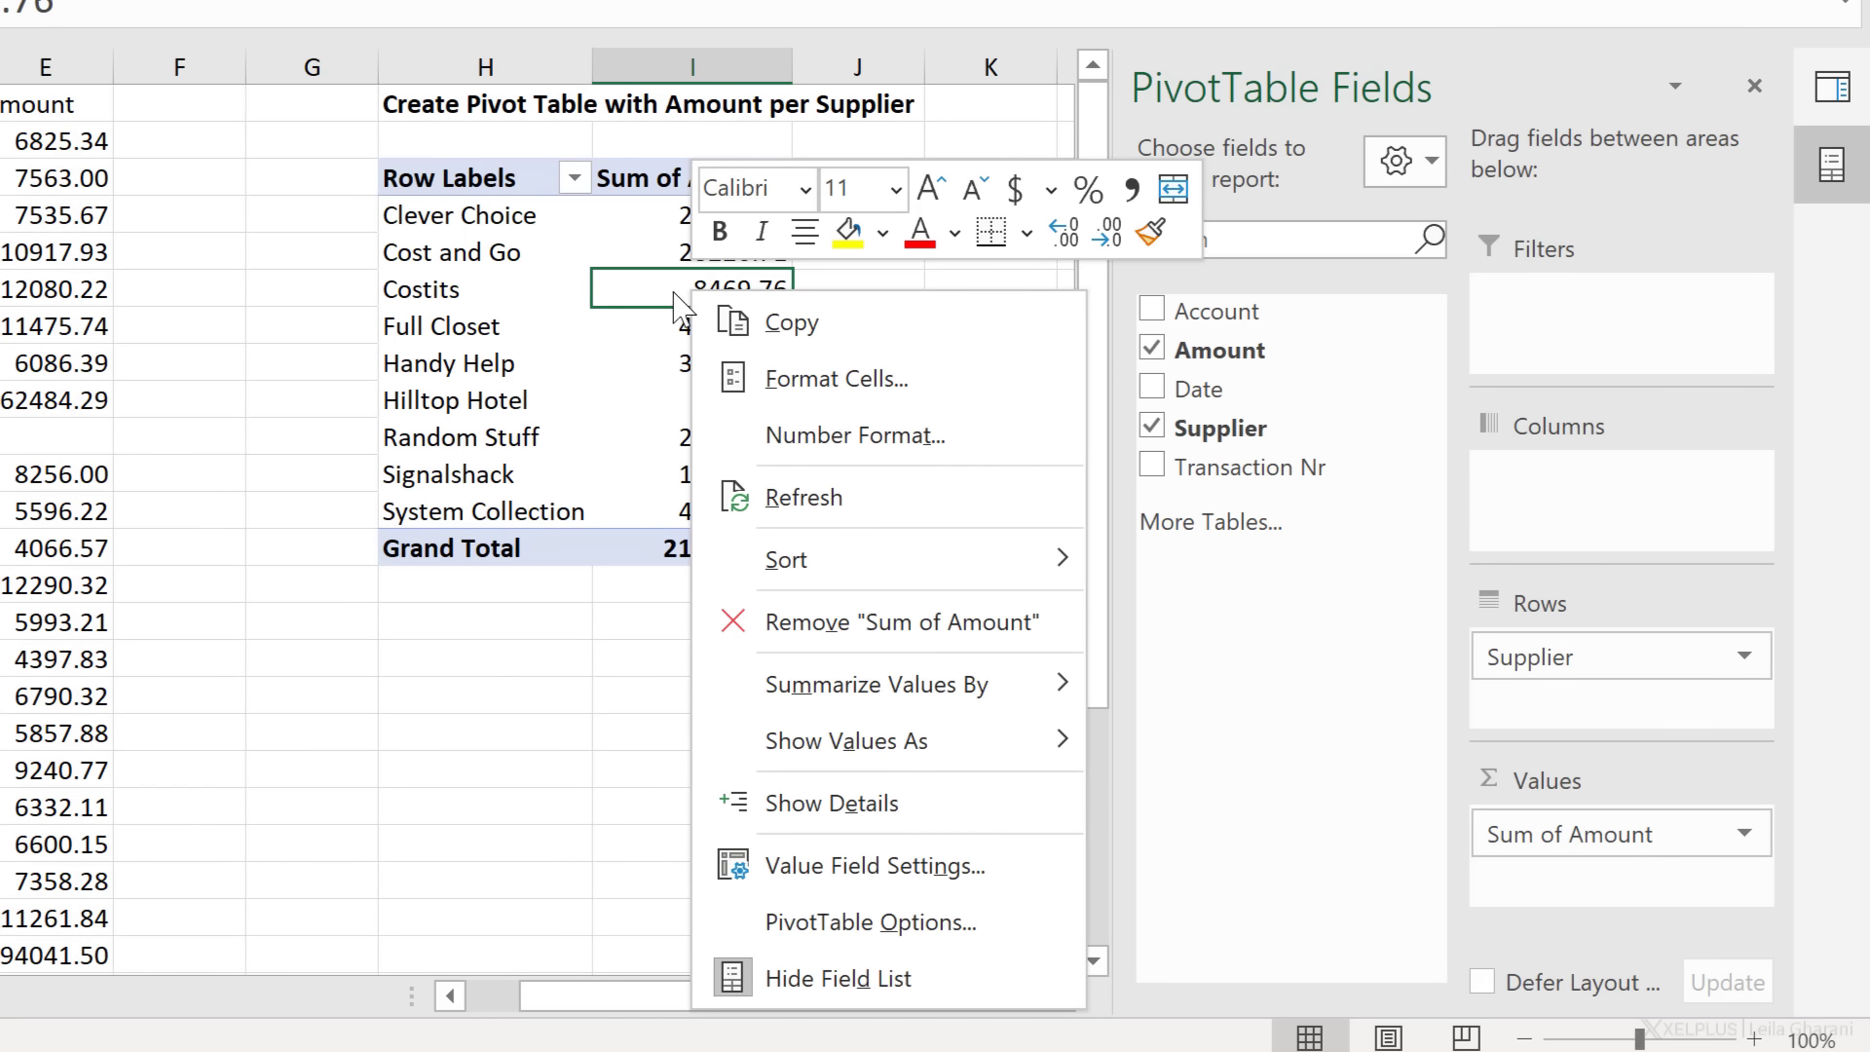
click(823, 439)
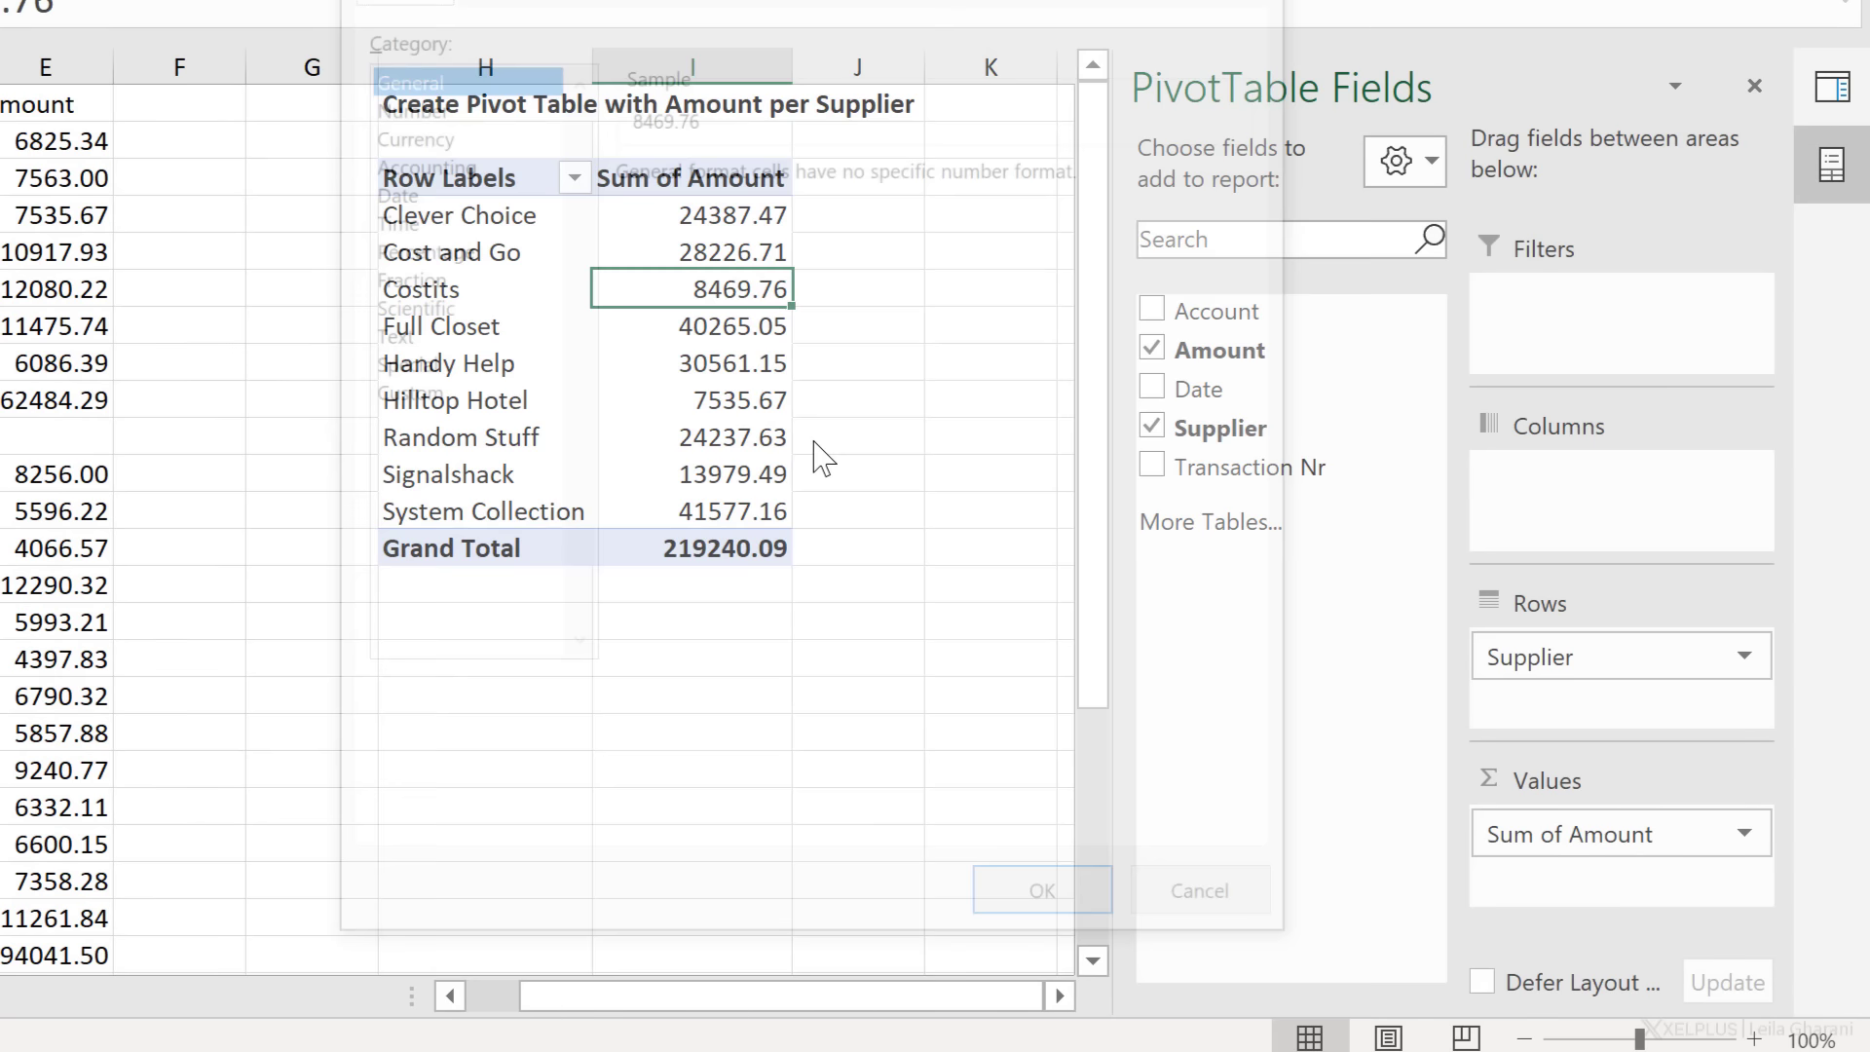
click(433, 101)
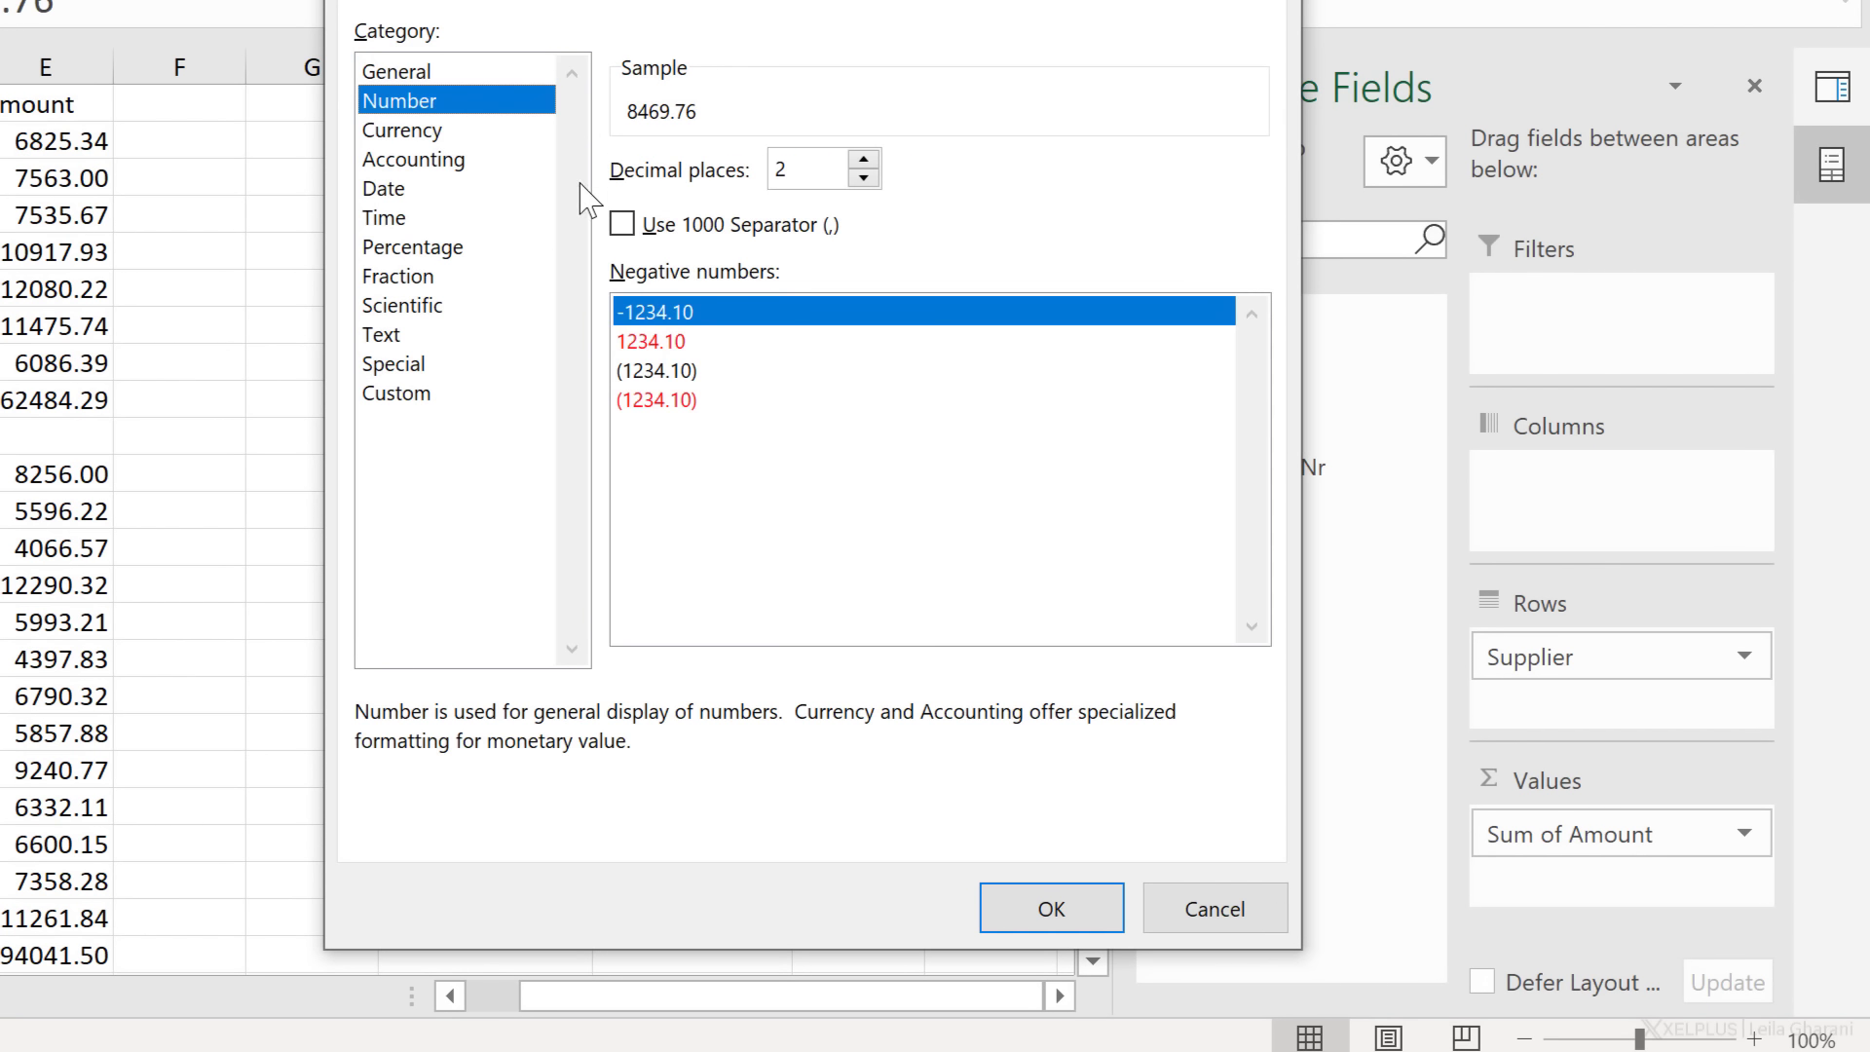
click(622, 224)
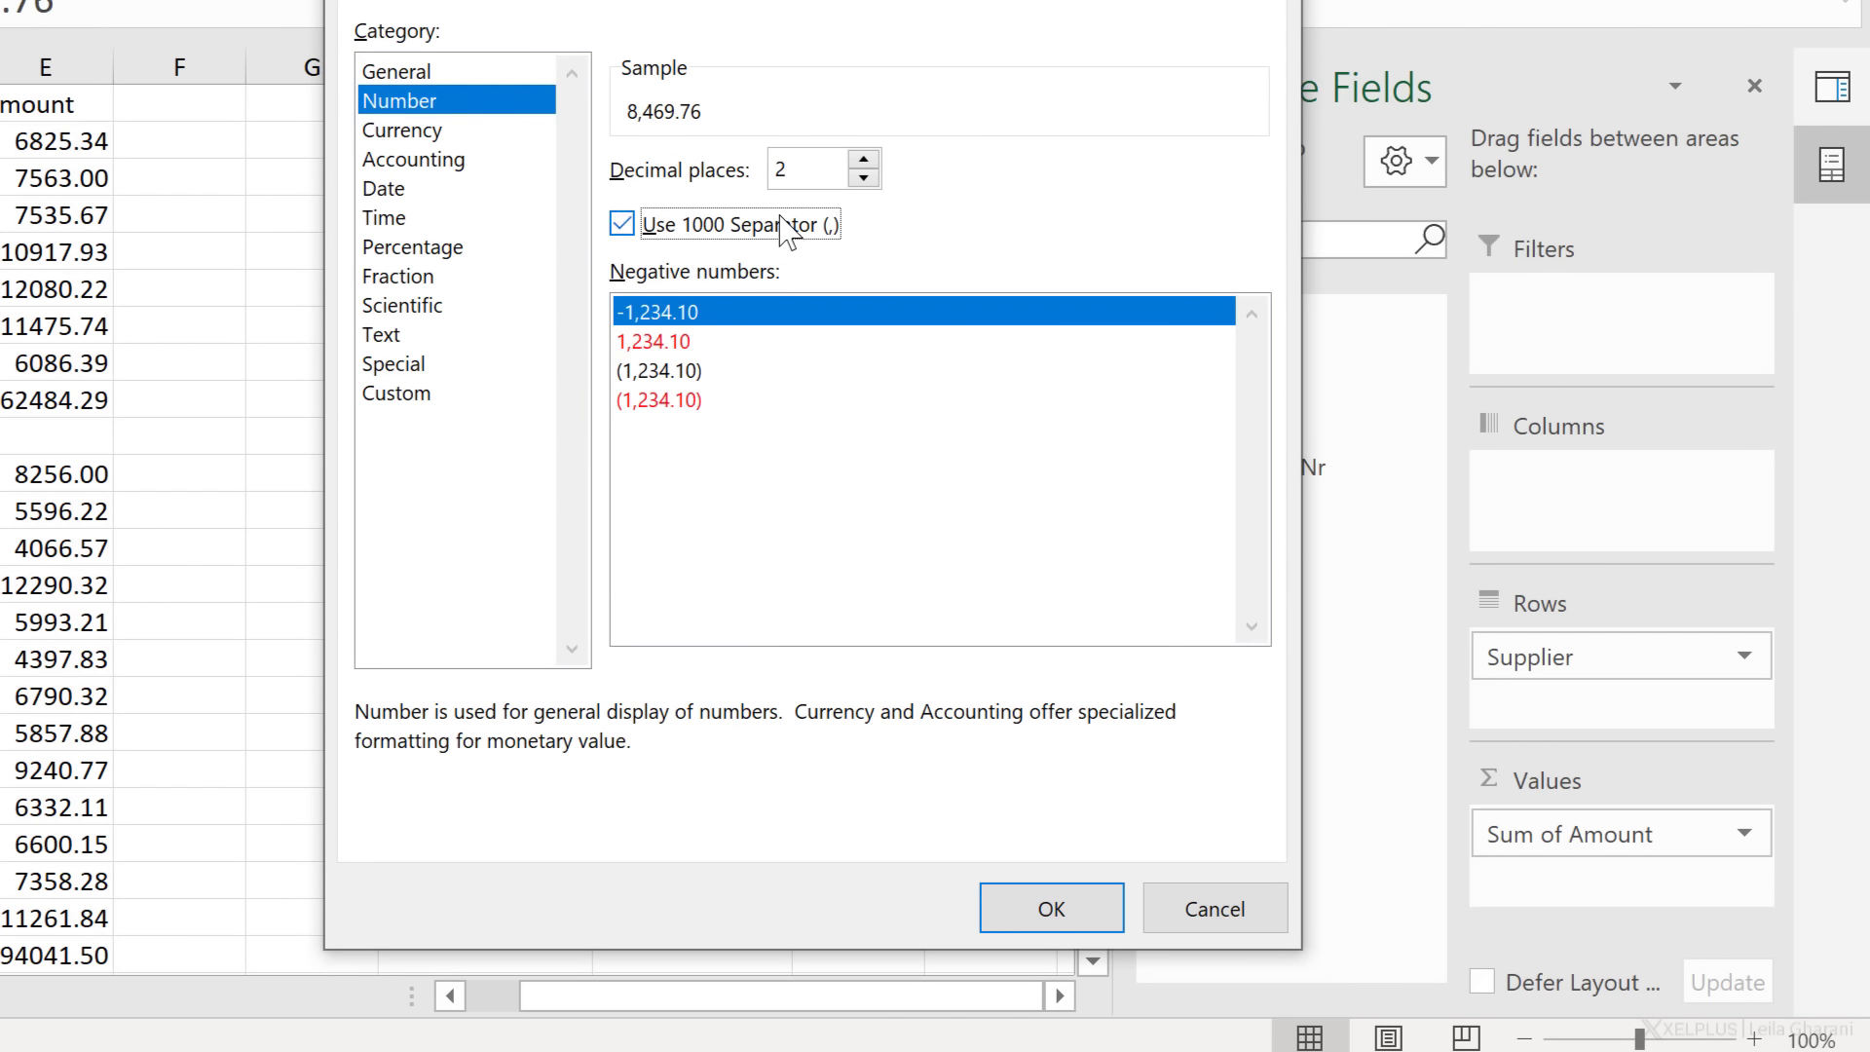
click(863, 177)
click(863, 177)
click(1057, 908)
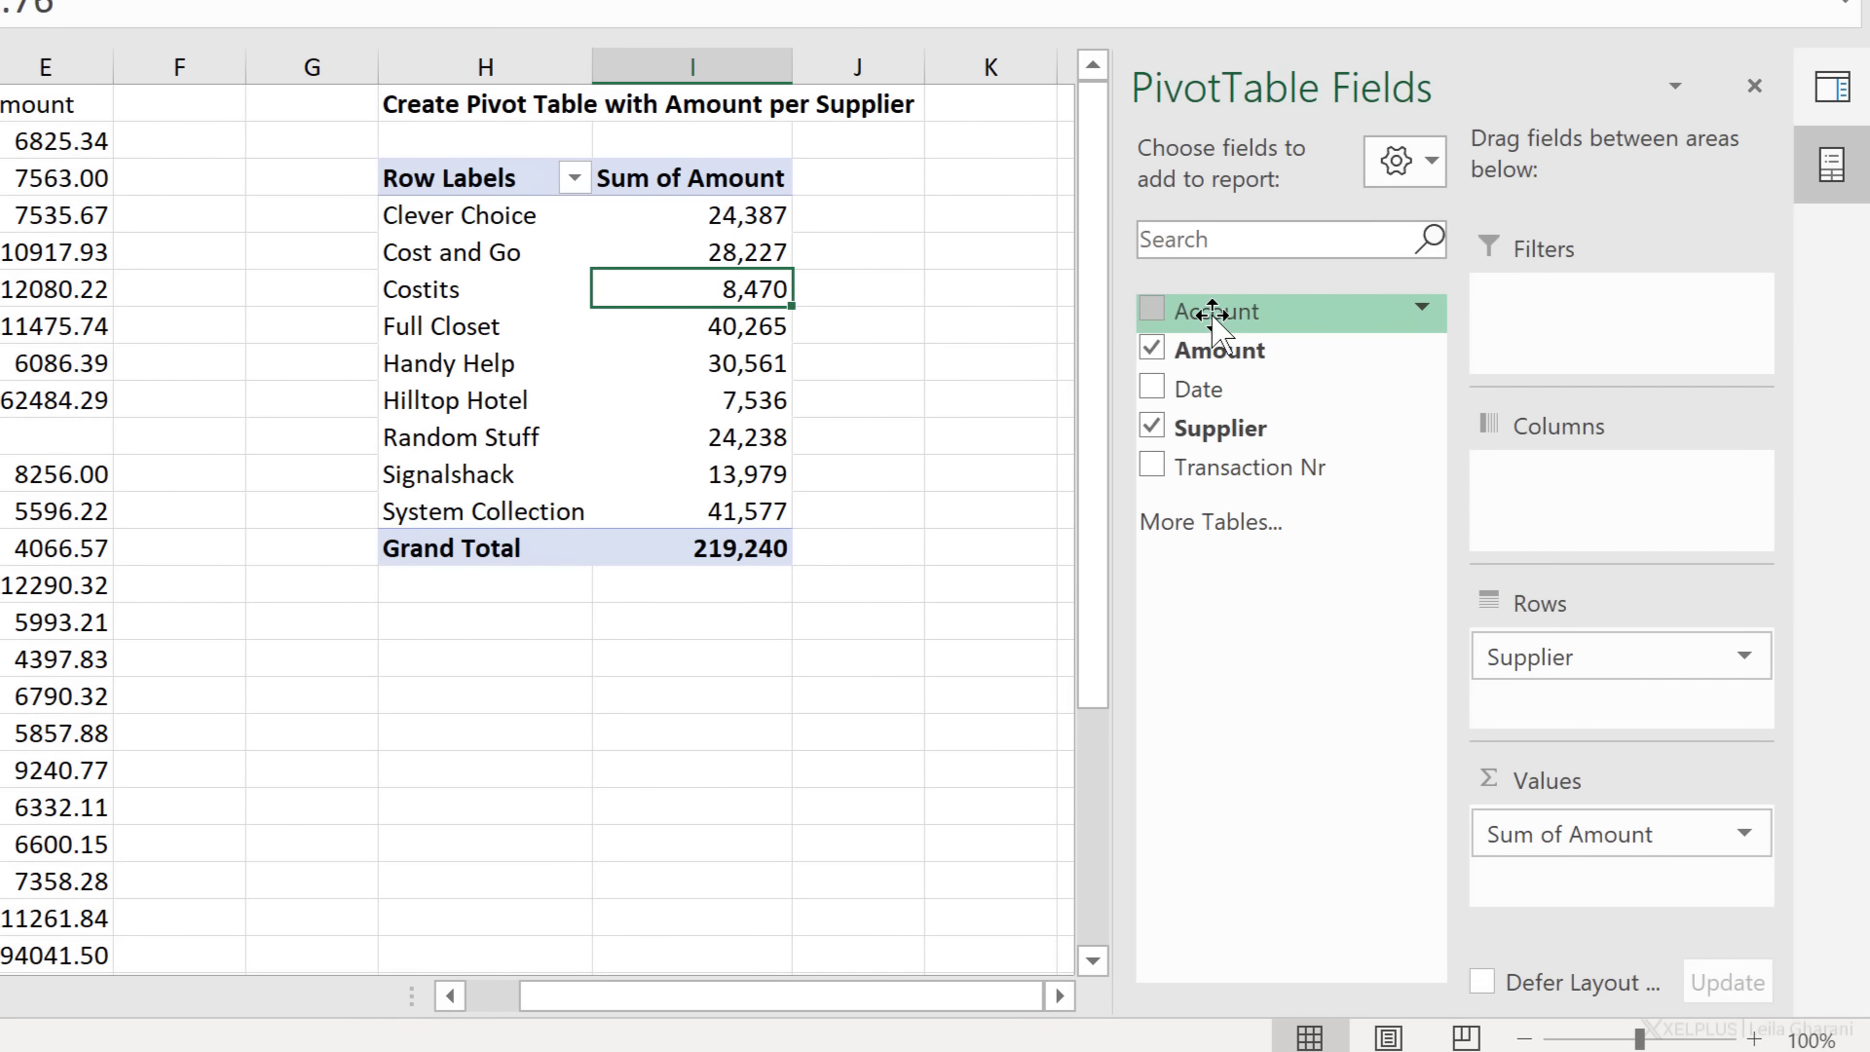
Step: Add Account to the pivot table's rows above Supplier so suppliers are grouped by account
drag(1212, 312, 1556, 655)
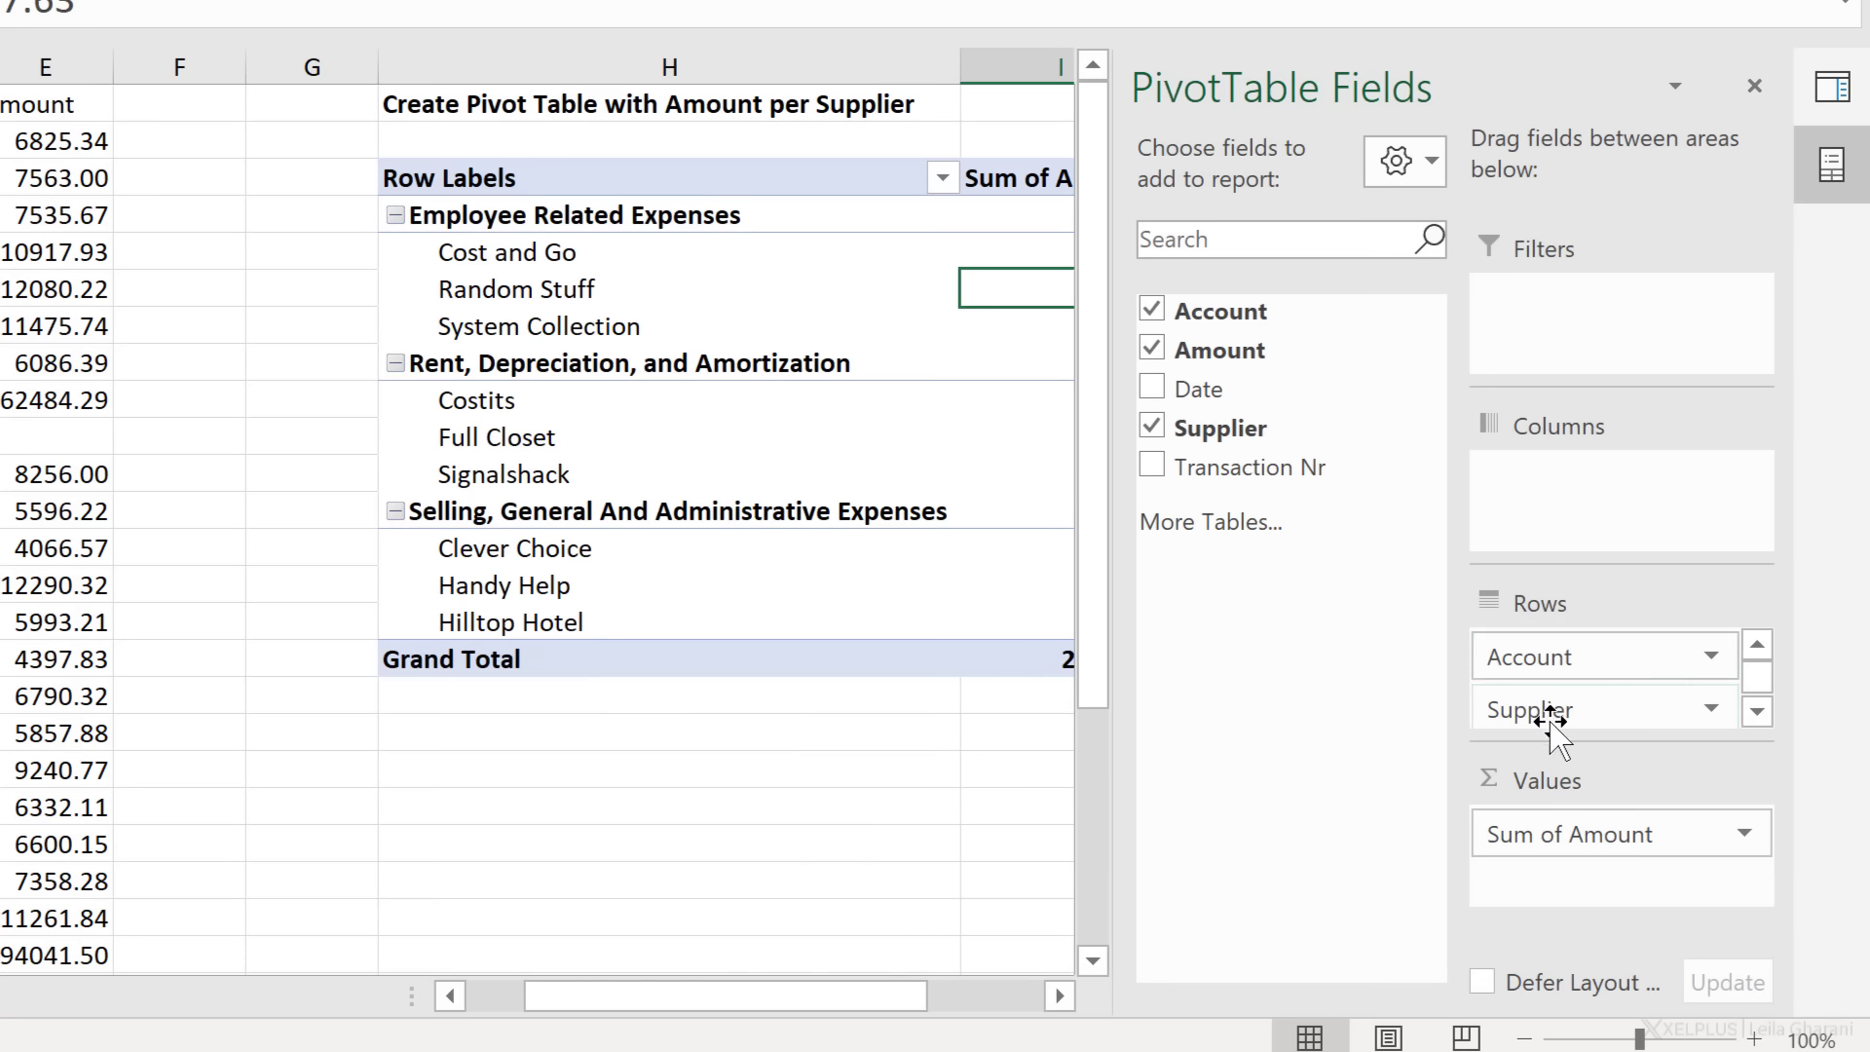